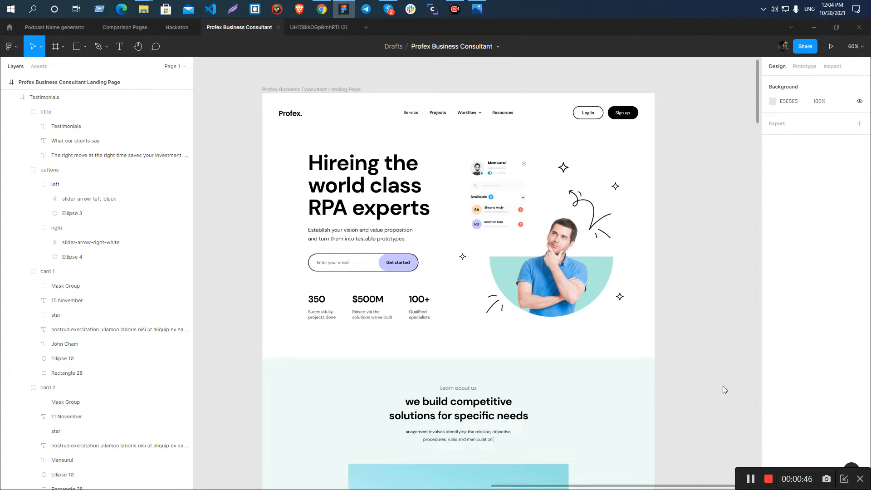
# - Inspect the navigation group in the landing page's Hero frame, checking its size and spacing at 100% zoom
pyautogui.scroll(5, 294, 124)
pyautogui.scroll(-4, 426, 107)
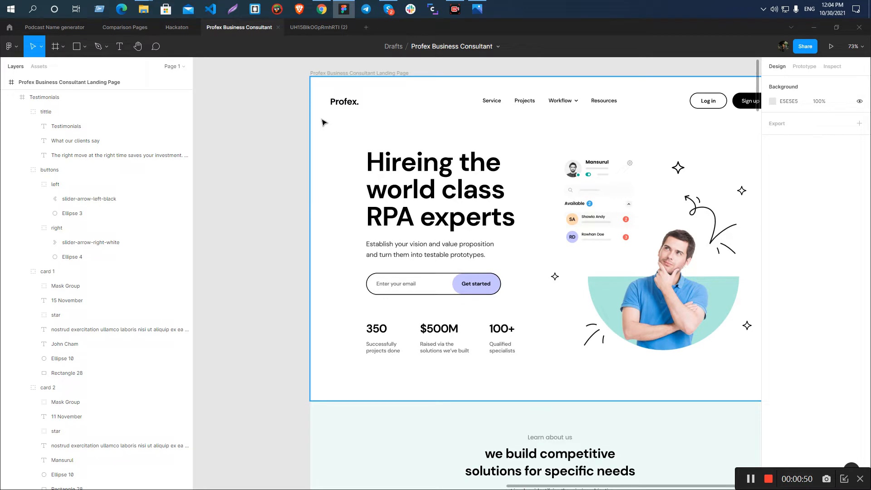
pyautogui.scroll(-2, 323, 123)
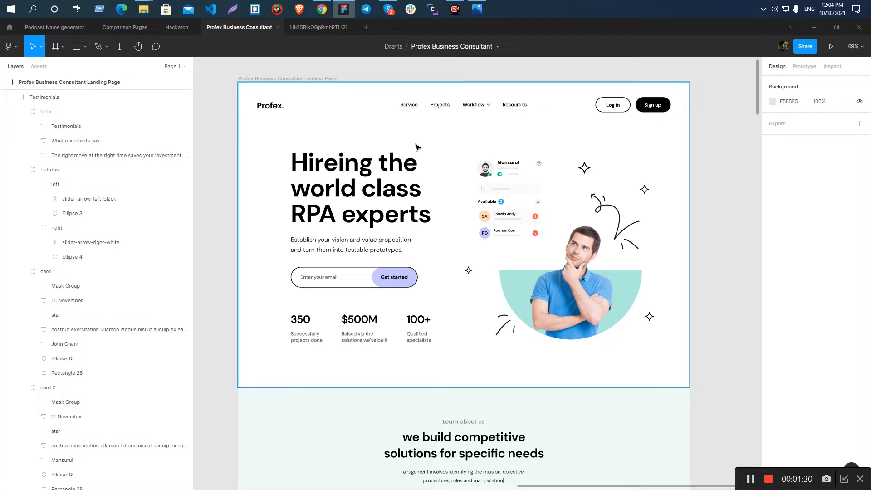
pyautogui.click(623, 108)
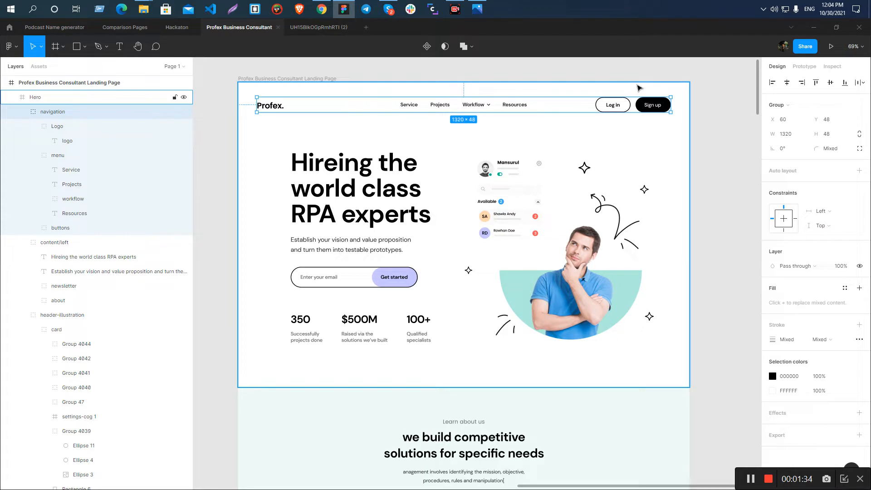
pyautogui.press('alt')
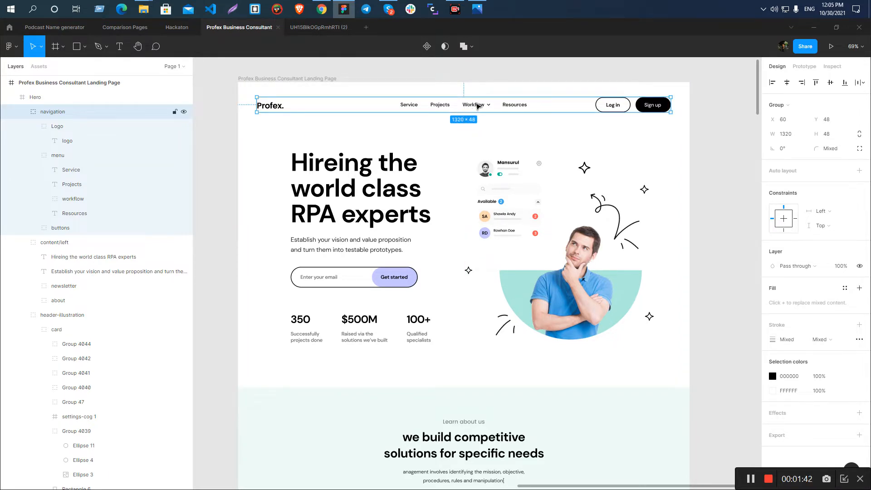
pyautogui.hotkey('shift', '0')
pyautogui.scroll(5, 605, 143)
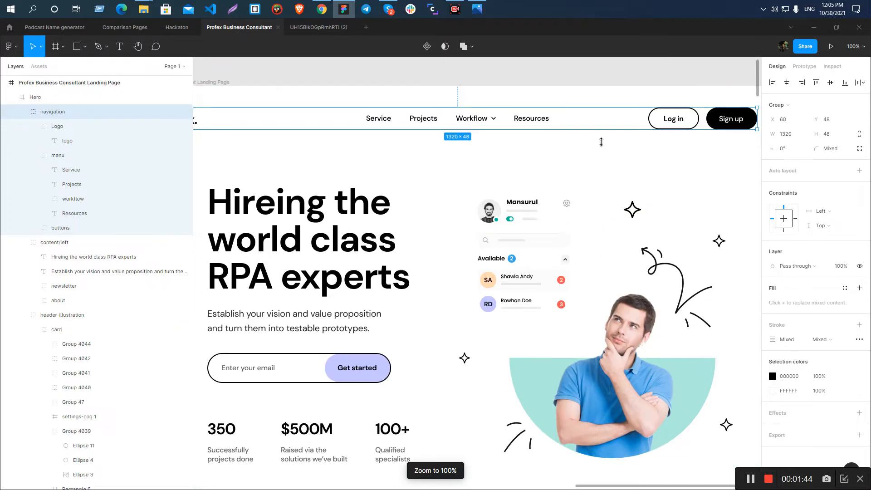
pyautogui.press('Print')
pyautogui.moveTo(445, 193); pyautogui.dragTo(478, 215)
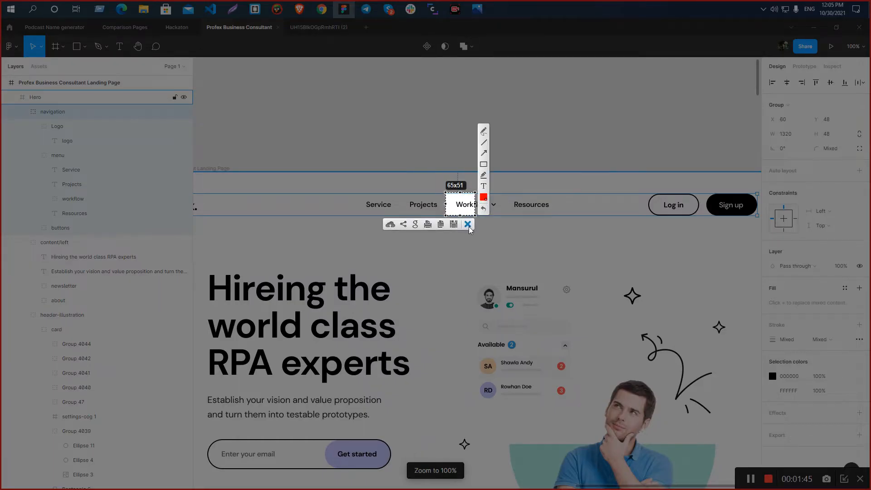
pyautogui.click(471, 230)
pyautogui.scroll(-5, 481, 138)
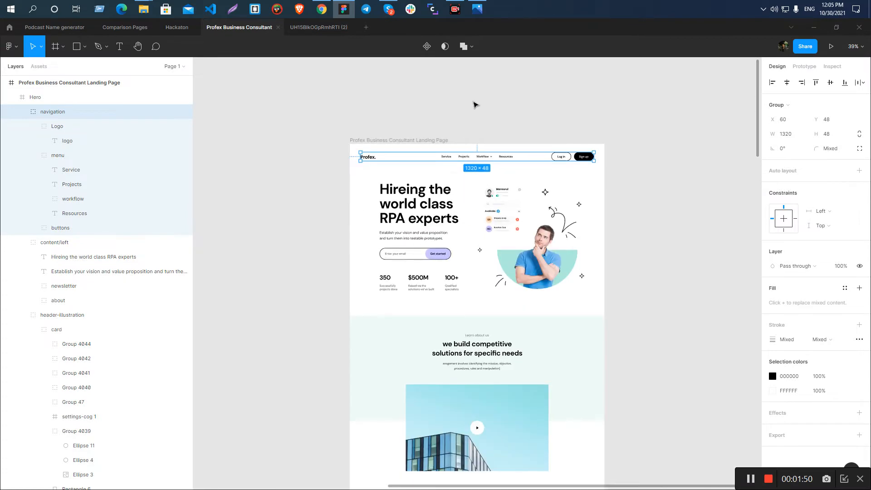
pyautogui.click(473, 102)
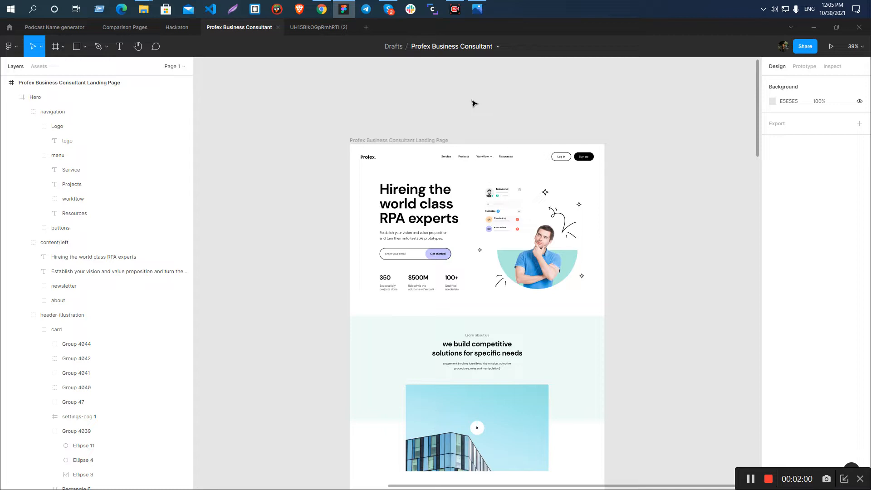
# - Examine the Hero frame's dimensions and its overall layout
pyautogui.scroll(3, 465, 186)
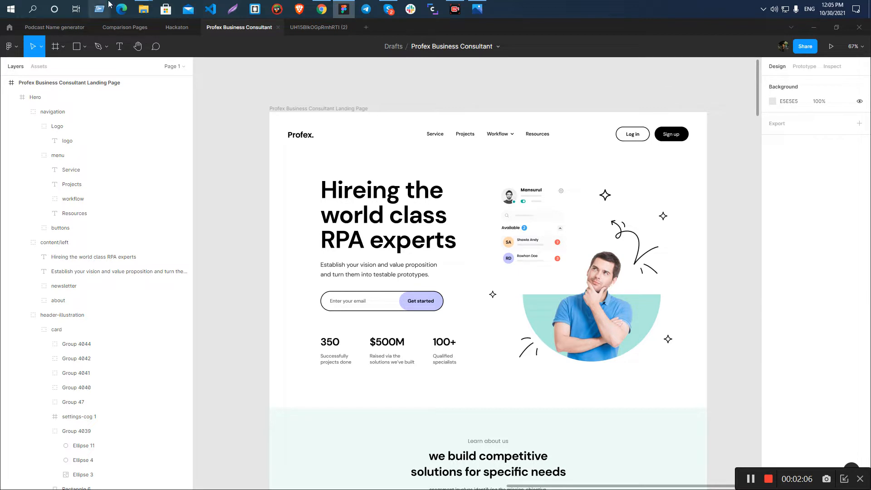
pyautogui.click(482, 132)
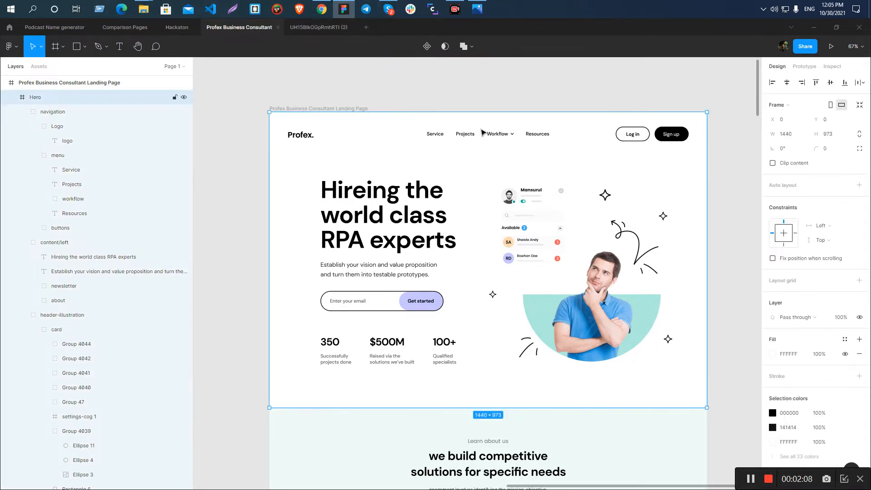
pyautogui.click(487, 102)
pyautogui.scroll(-3, 489, 104)
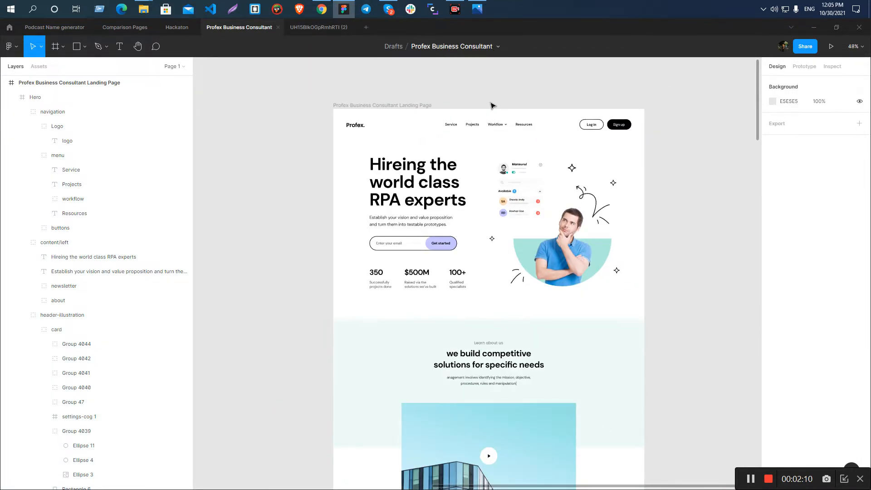
pyautogui.scroll(5, 521, 146)
pyautogui.scroll(-4, 474, 166)
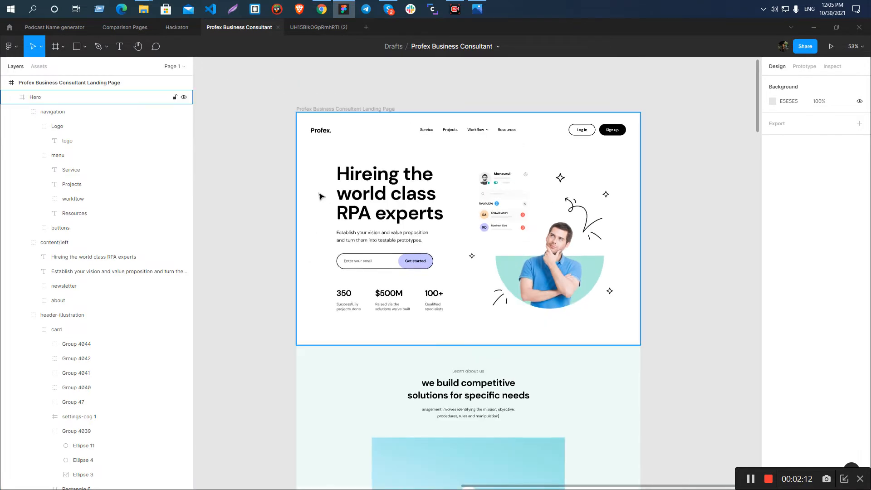
pyautogui.click(321, 195)
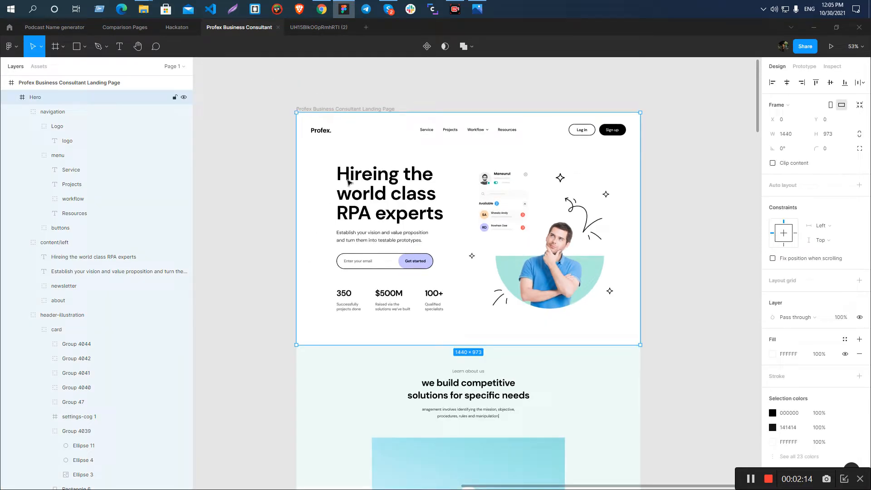
# - Outline the navigation bar, the whole hero section and the content area below the navigation with a screen-capture region
pyautogui.press('Print')
pyautogui.moveTo(296, 112)
pyautogui.mouseDown()
pyautogui.moveTo(317, 132)
pyautogui.moveTo(430, 150)
pyautogui.moveTo(640, 149)
pyautogui.mouseUp()
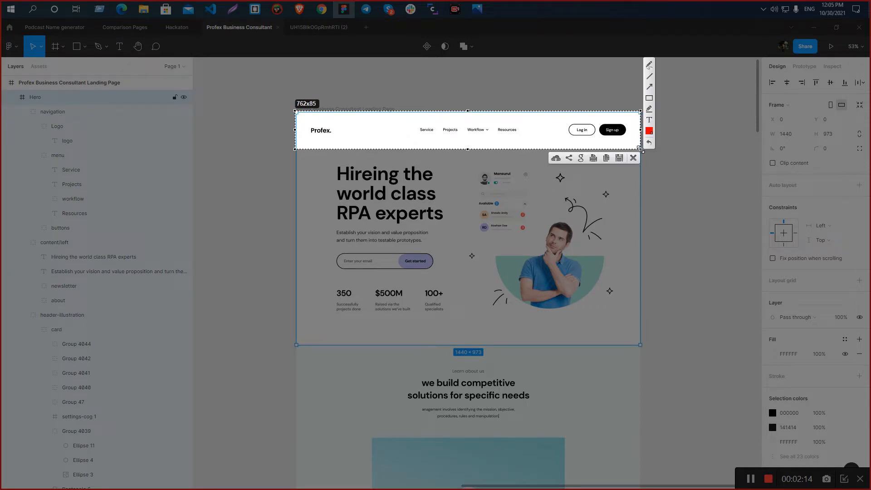
pyautogui.moveTo(467, 149); pyautogui.dragTo(494, 345)
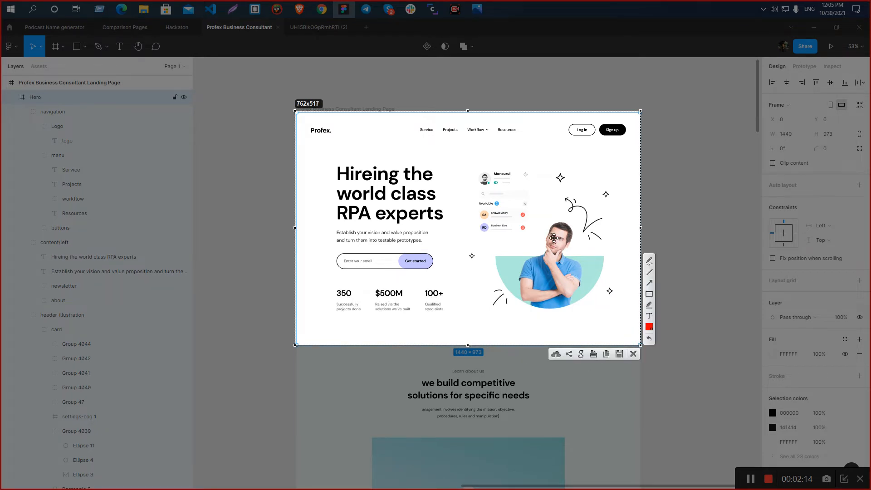
pyautogui.moveTo(467, 111); pyautogui.dragTo(468, 168)
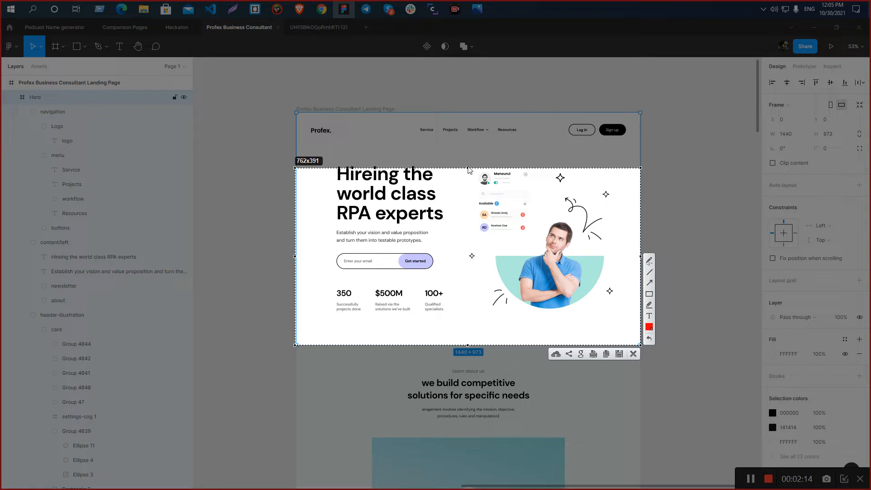
pyautogui.click(633, 353)
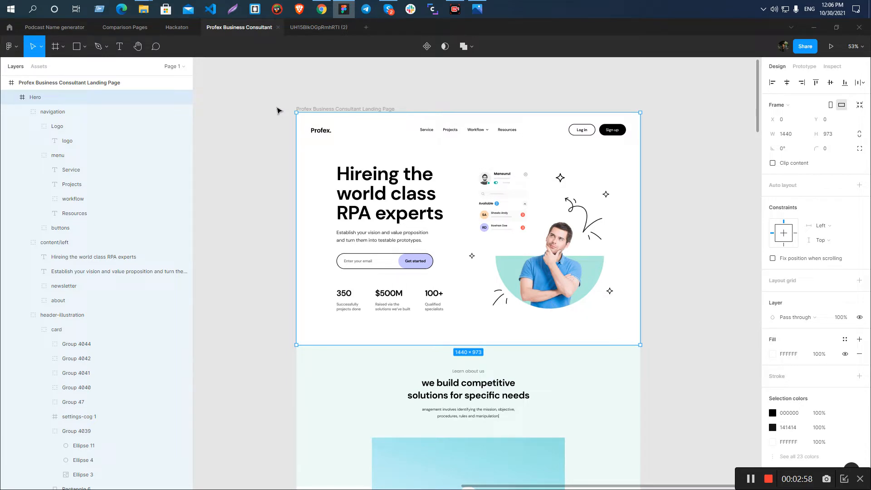
pyautogui.click(234, 207)
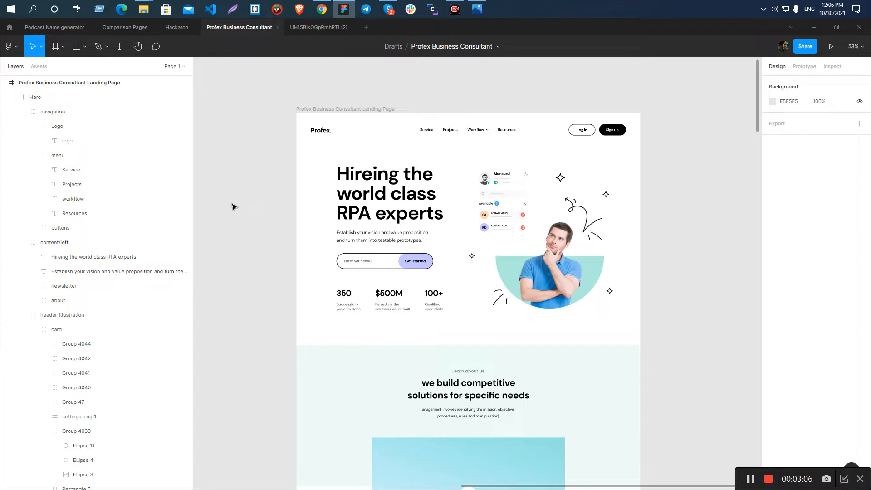
pyautogui.click(382, 134)
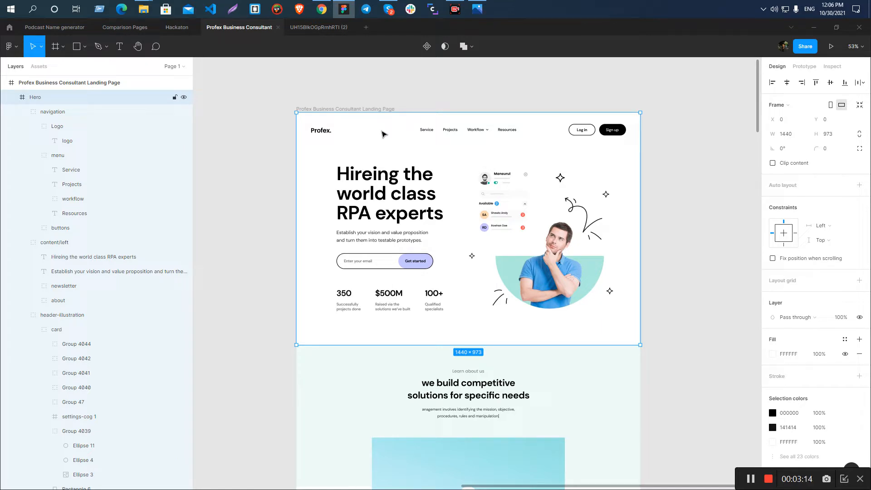
pyautogui.click(217, 133)
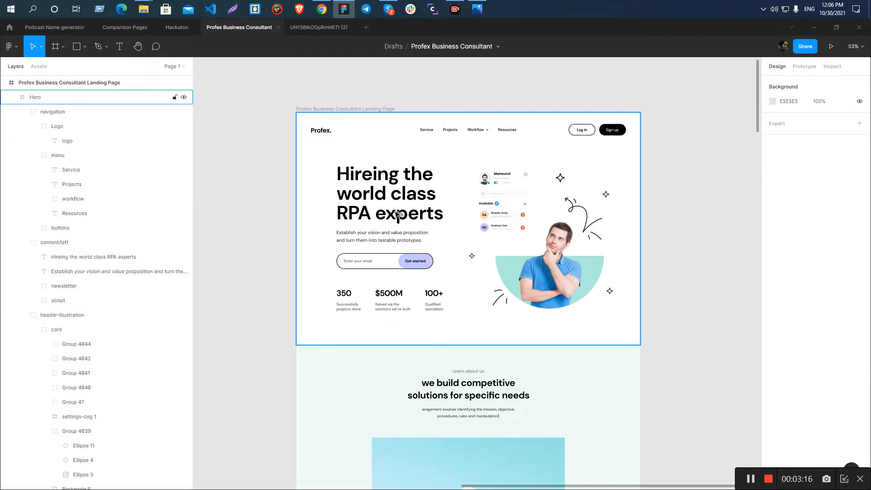
pyautogui.hotkey('alt', 'Tab')
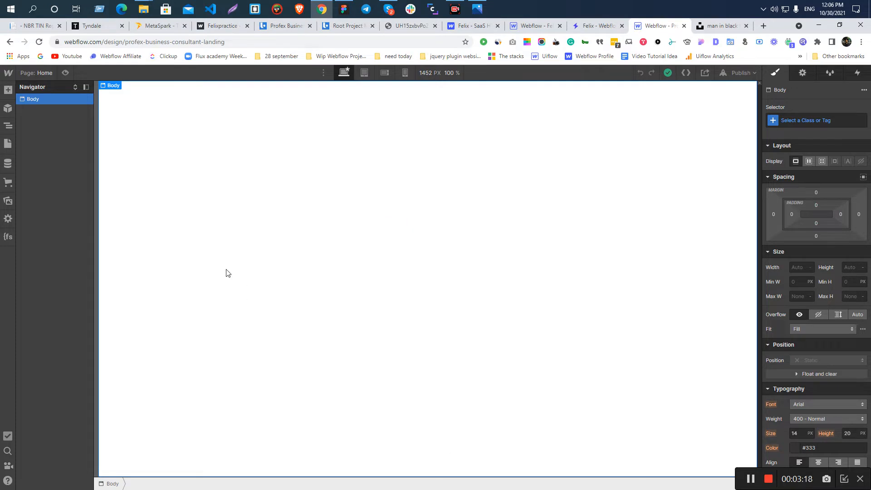
pyautogui.hotkey('alt', 'Tab')
# - Check the text properties of the hero heading, the hero paragraph and the "we build competitive solutions" heading
pyautogui.click(364, 180)
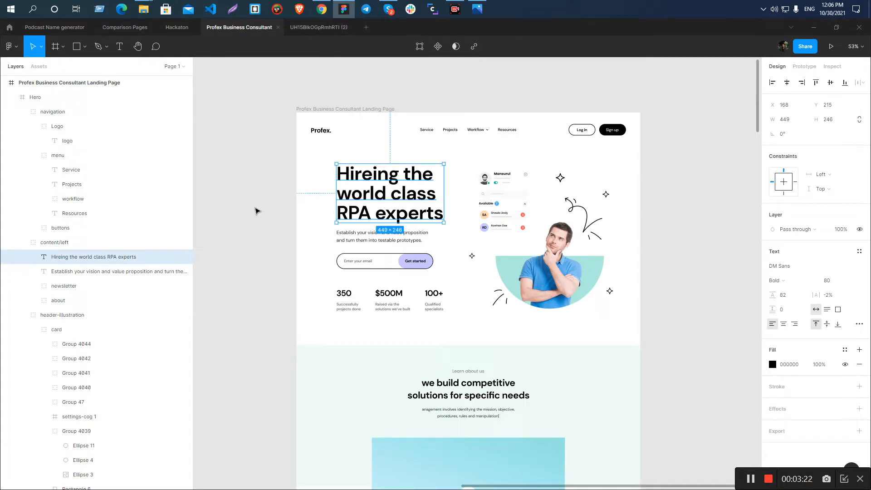
pyautogui.click(373, 239)
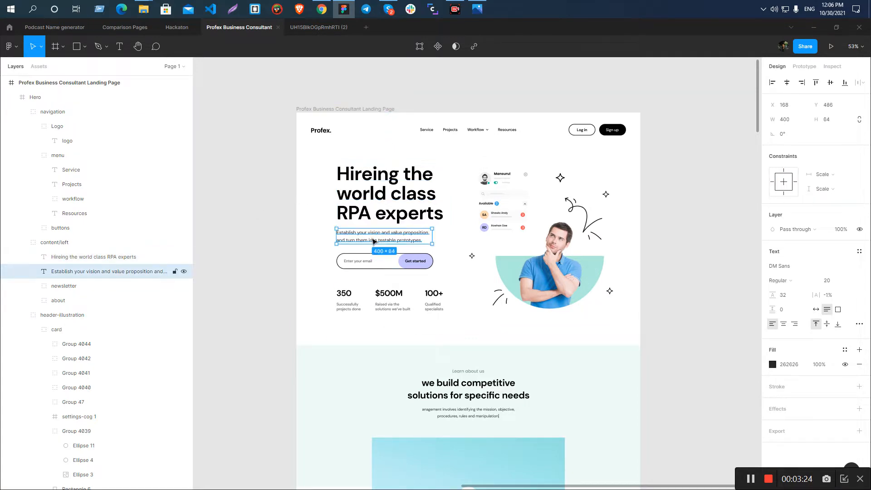
pyautogui.click(377, 214)
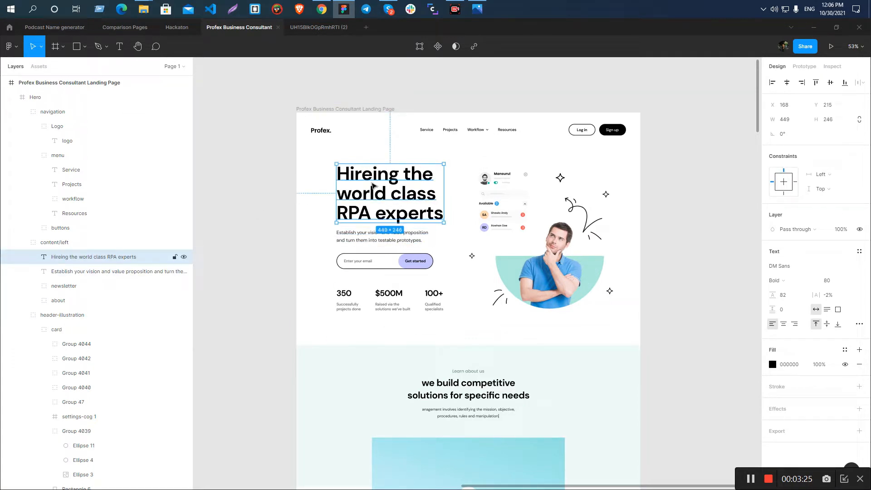
pyautogui.click(457, 396)
# - Check the text properties of the "Know more about our Potentiality" heading and the service cards' titles and descriptions
pyautogui.scroll(-8, 404, 329)
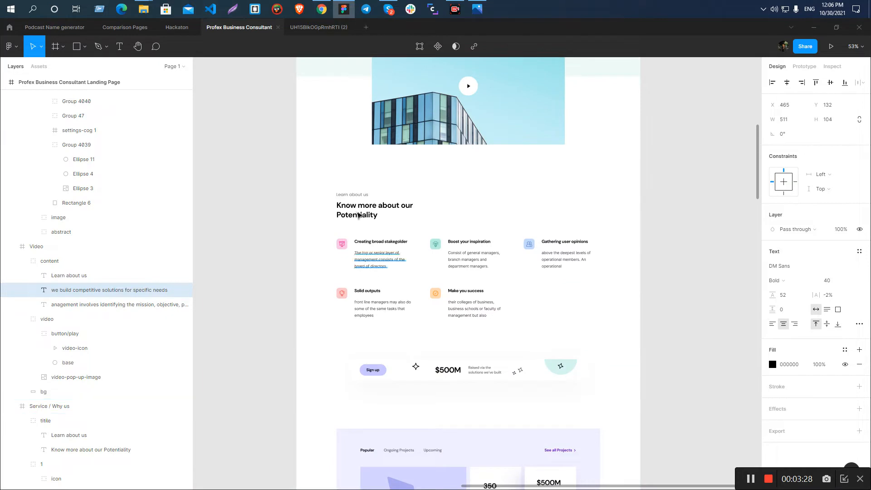
pyautogui.click(358, 209)
pyautogui.click(463, 243)
pyautogui.click(563, 243)
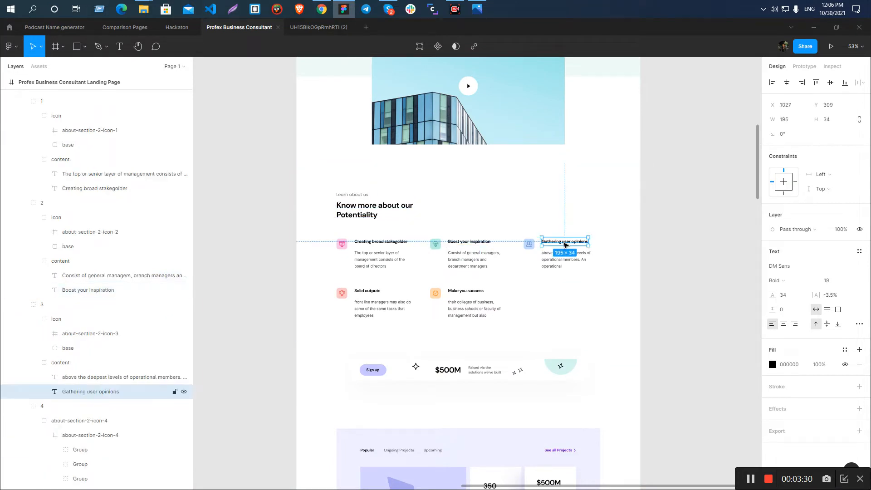
pyautogui.click(374, 245)
pyautogui.click(368, 291)
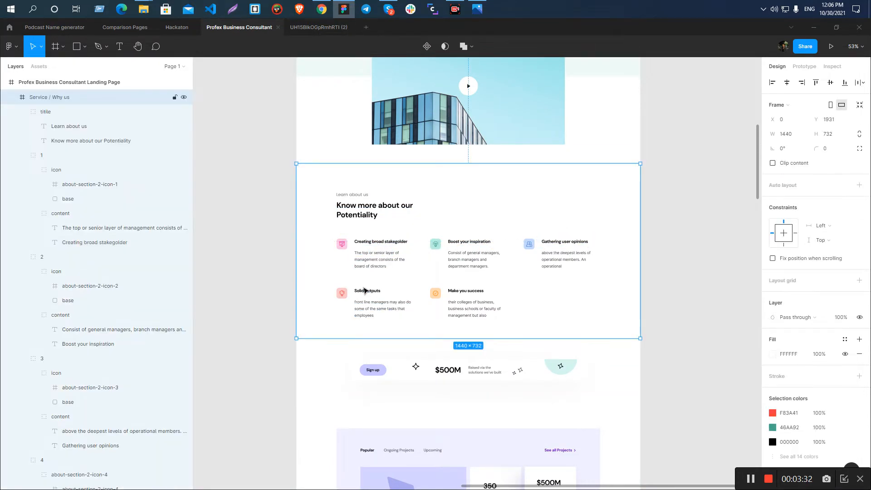
pyautogui.click(466, 291)
pyautogui.click(479, 267)
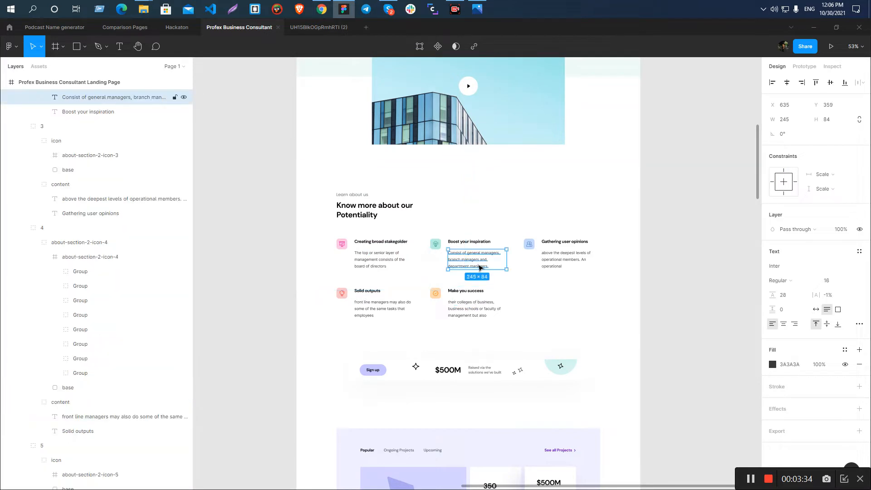
pyautogui.click(554, 265)
pyautogui.click(374, 265)
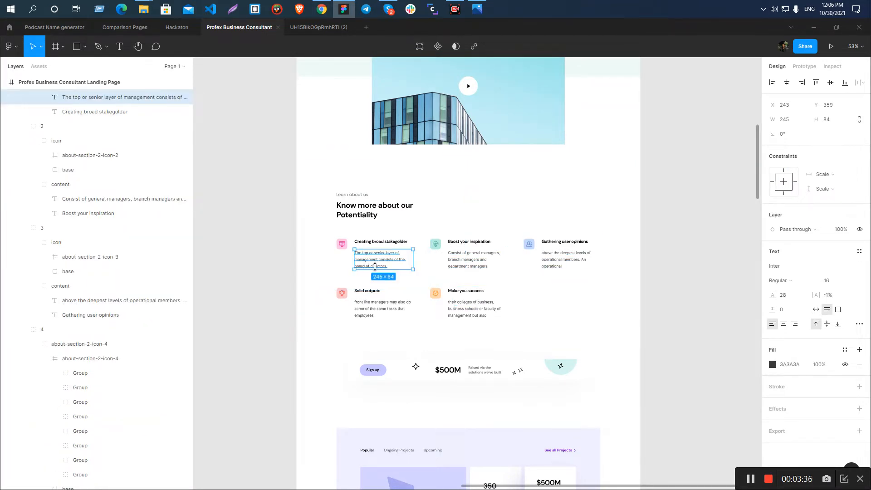
# - Check the text properties of the "Learn about us" label above the service cards and the video section's paragraph
pyautogui.click(351, 197)
pyautogui.scroll(8, 490, 307)
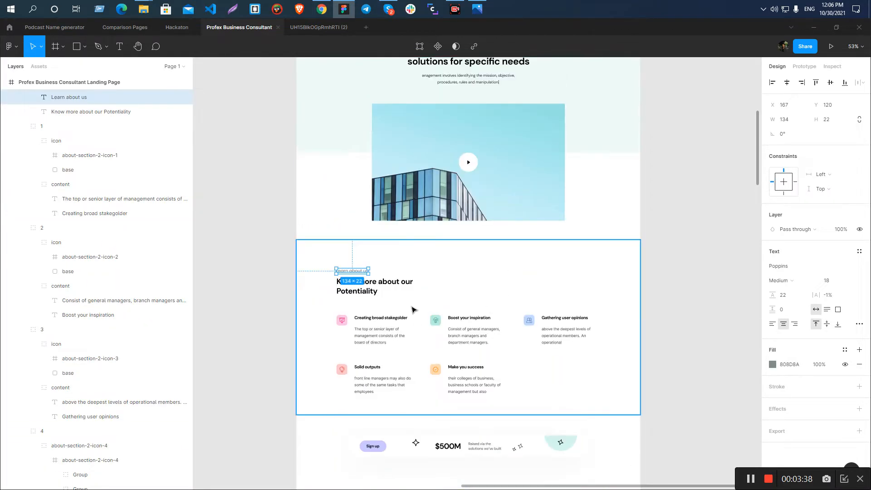
pyautogui.click(469, 336)
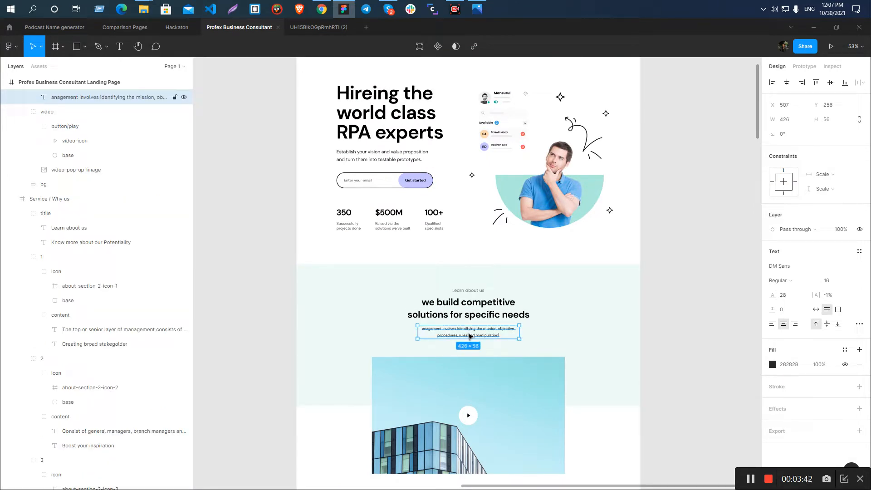
pyautogui.scroll(1, 372, 204)
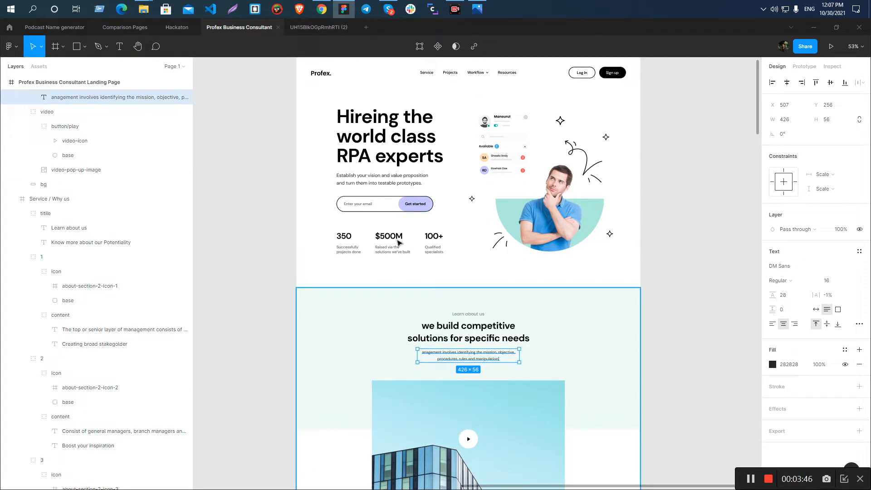
# - Switch to the Webflow project and set the font of the Body (All Pages) tag to DM Sans
pyautogui.hotkey('alt', 'Tab')
pyautogui.click(803, 120)
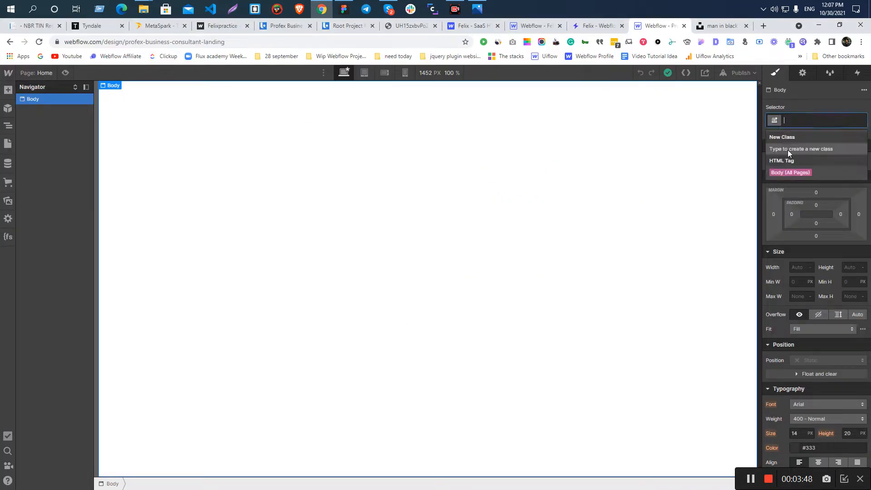
pyautogui.click(786, 173)
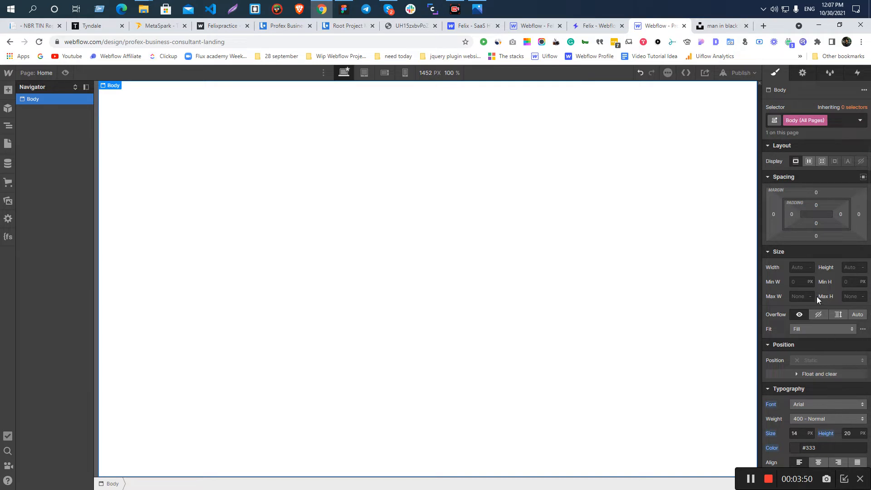
pyautogui.scroll(-3, 821, 293)
pyautogui.click(809, 271)
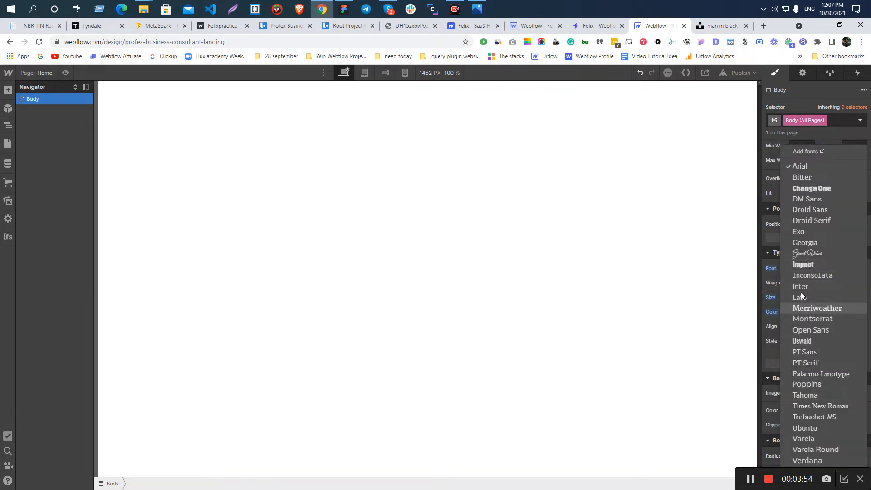
pyautogui.click(804, 200)
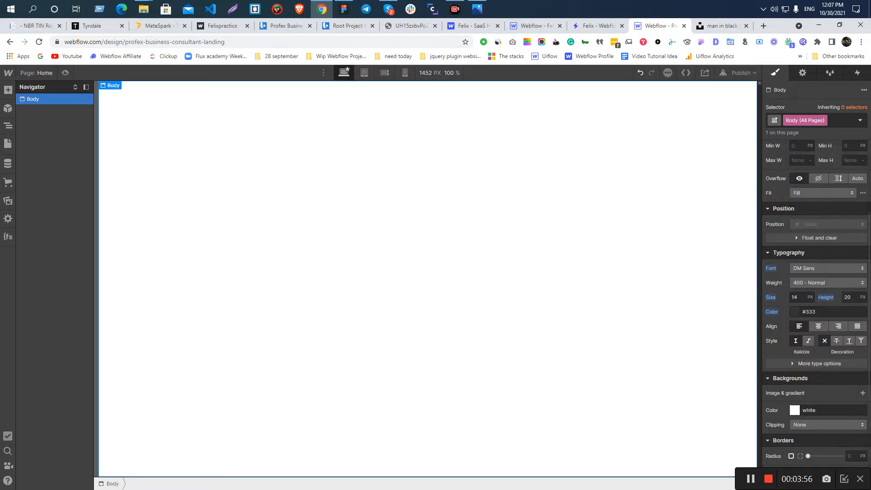
# - Create a new static page named styleguide in the Webflow project, without a parent folder
pyautogui.hotkey('alt', 'Tab')
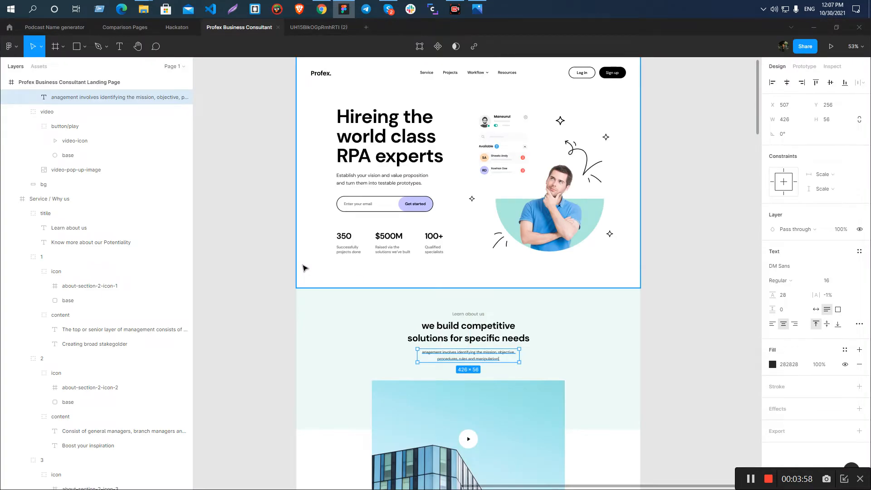
pyautogui.hotkey('alt', 'Tab')
pyautogui.click(8, 143)
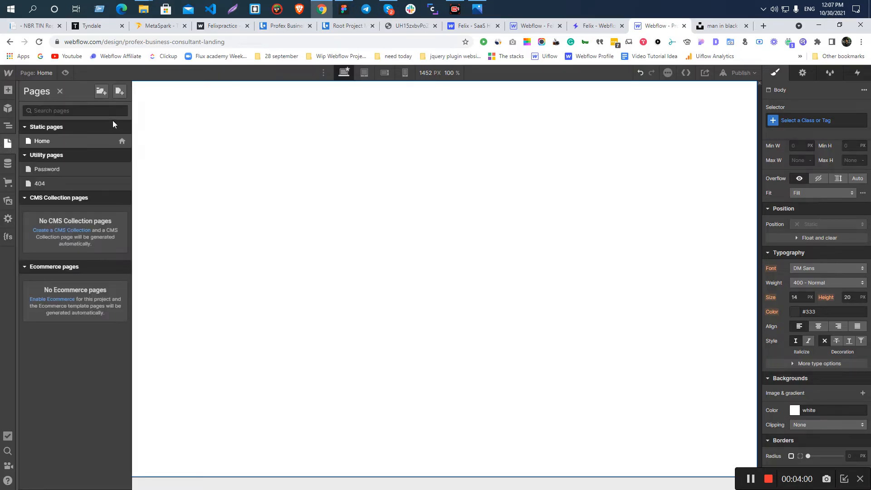
pyautogui.click(119, 94)
pyautogui.write('STY')
pyautogui.hotkey('ctrl', 'a')
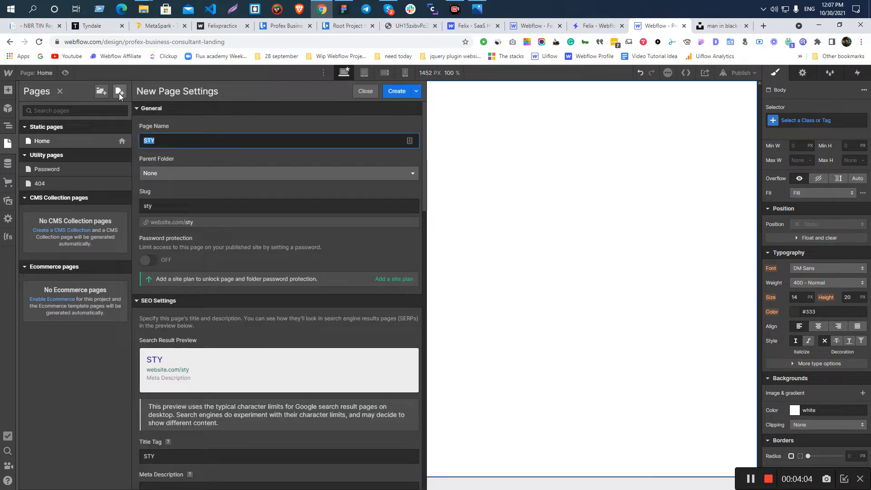
pyautogui.write('S')
pyautogui.press('BackSpace')
pyautogui.write('styleguide')
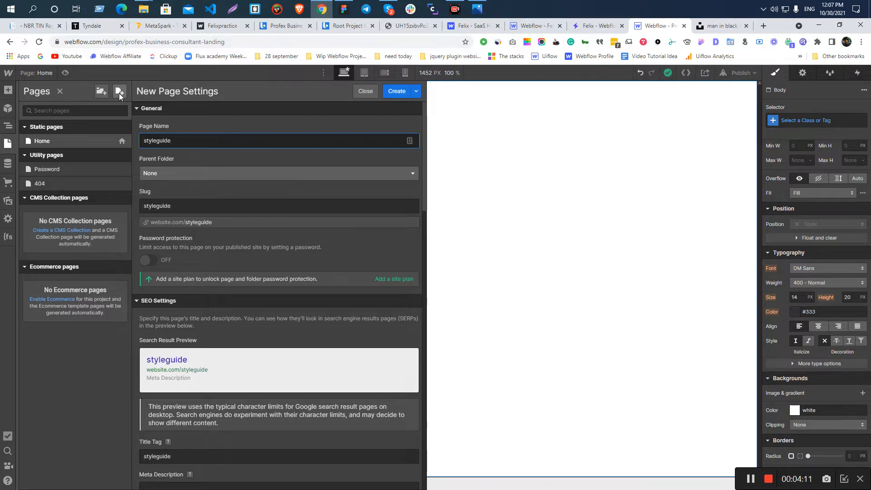
pyautogui.press('Return')
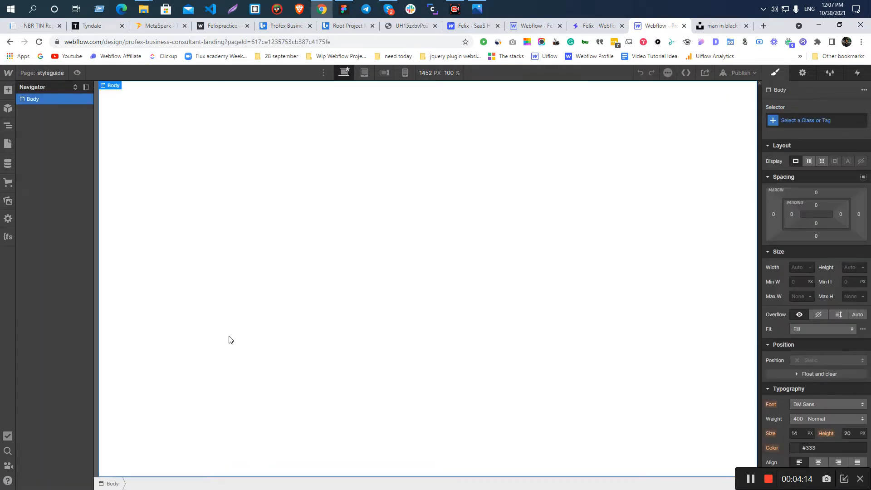
pyautogui.hotkey('alt', 'Tab')
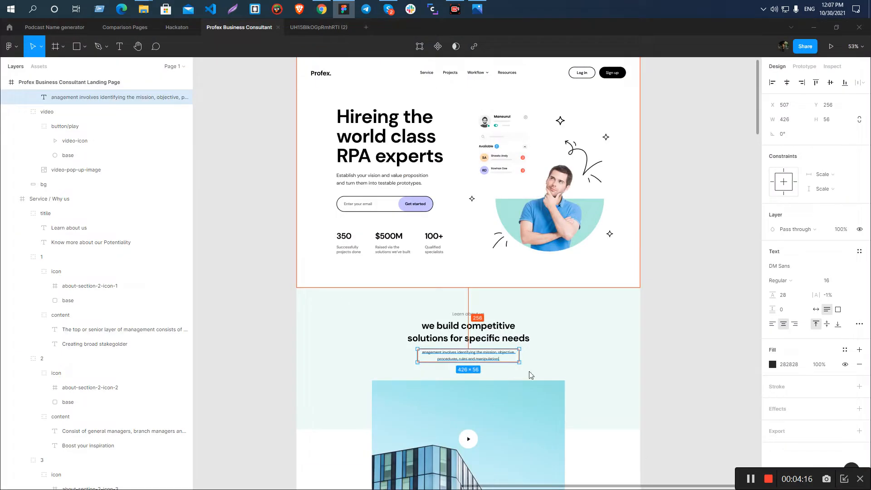
pyautogui.scroll(5, 249, 282)
pyautogui.click(247, 283)
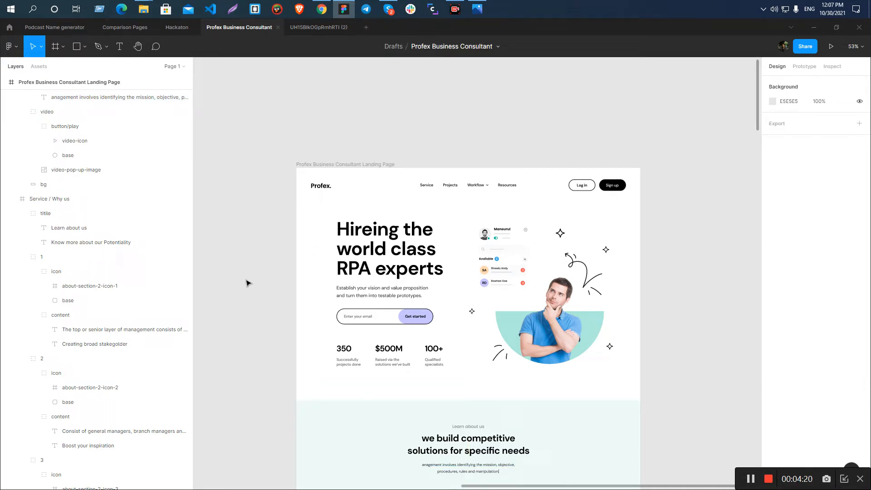
pyautogui.hotkey('alt', 'Tab')
pyautogui.hotkey('ctrl', 'e')
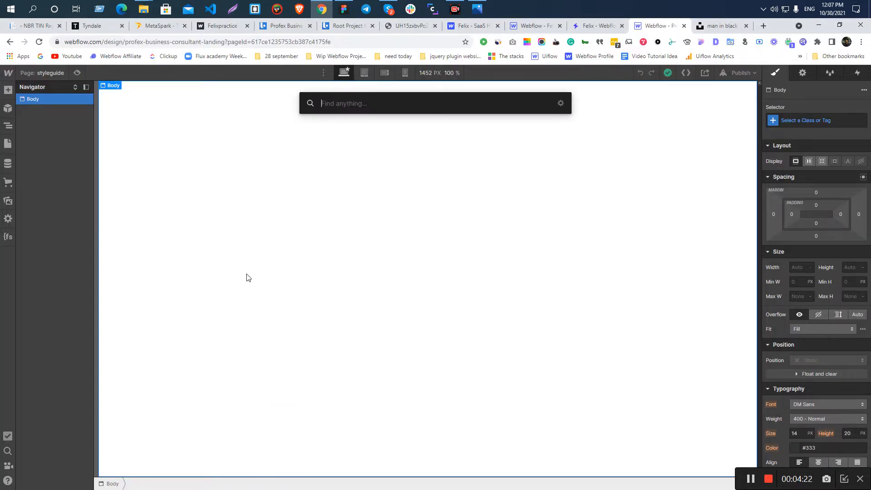
pyautogui.write('h')
pyautogui.click(202, 230)
# - Add a Div Block to the styleguide page's body and give it the new class "styles wrapper"
pyautogui.hotkey('ctrl', 'e')
pyautogui.write('d')
pyautogui.click(377, 147)
pyautogui.click(805, 120)
pyautogui.write('styles wre')
pyautogui.write('a')
pyautogui.write('appe')
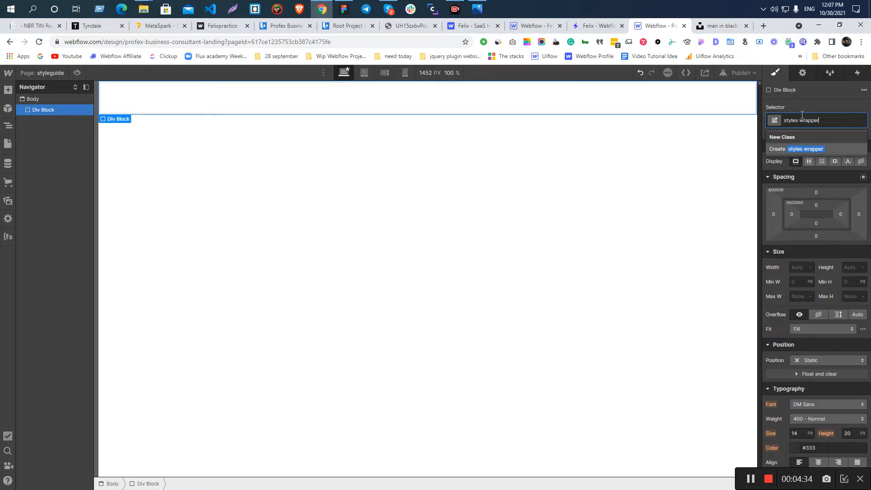
pyautogui.press('Return')
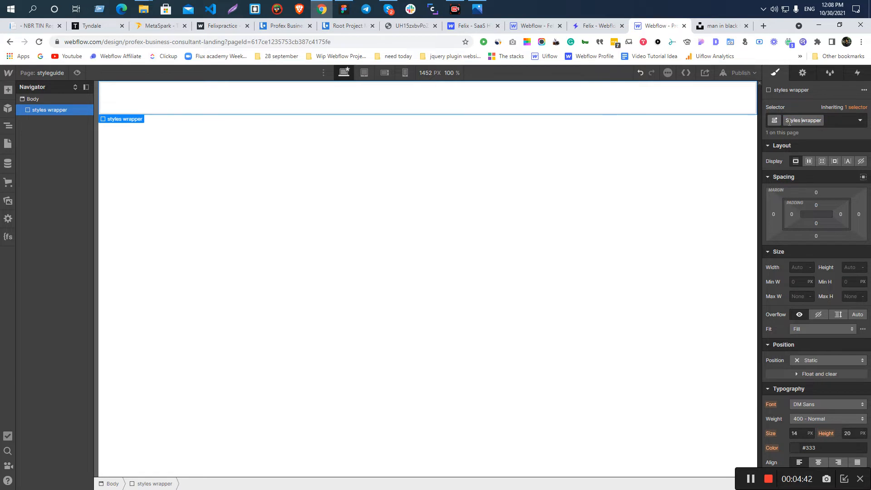
# - Change the div's class name to "Styles Wrapper", with both words capitalized
pyautogui.press('BackSpace')
pyautogui.write('W')
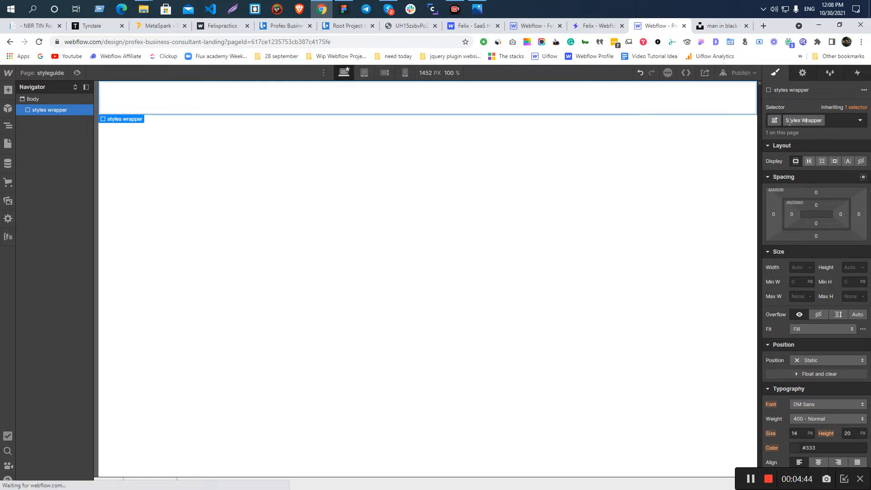
pyautogui.press('Return')
# - Rename the div's class to "Styles_Wrapper" and show how it is written in the CSS preview
pyautogui.click(789, 122)
pyautogui.moveTo(790, 122); pyautogui.dragTo(801, 122)
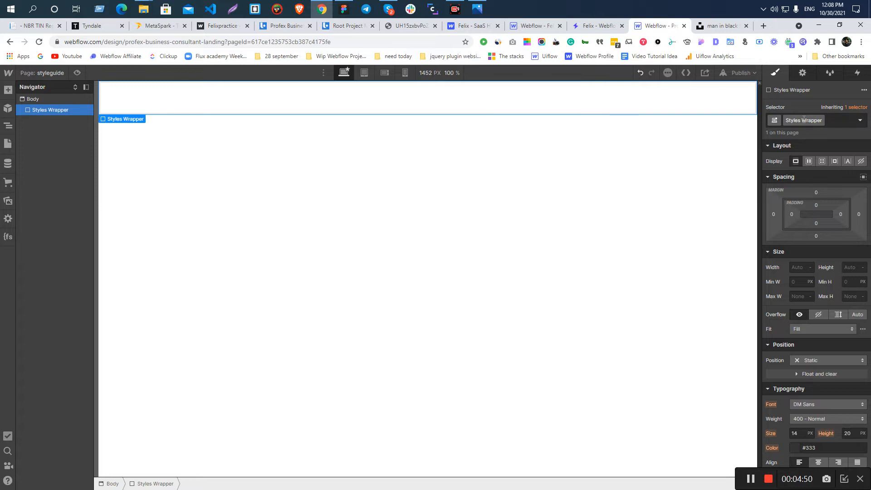
pyautogui.press('Return')
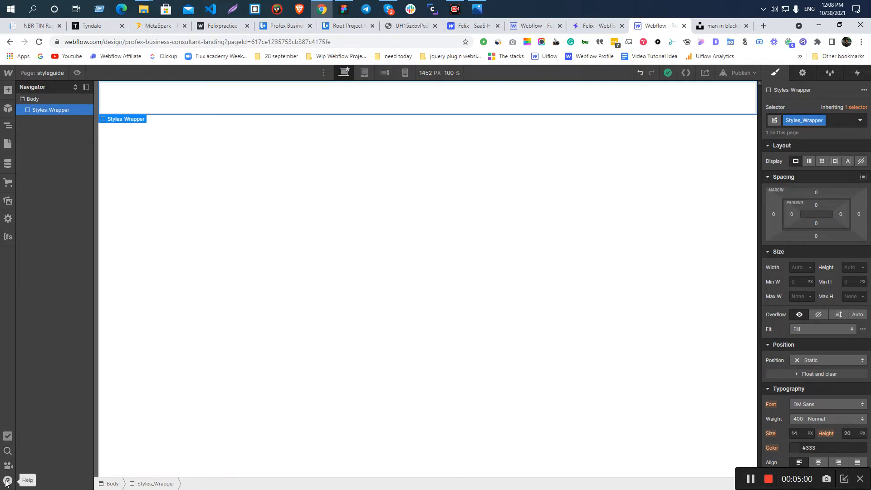
pyautogui.click(7, 479)
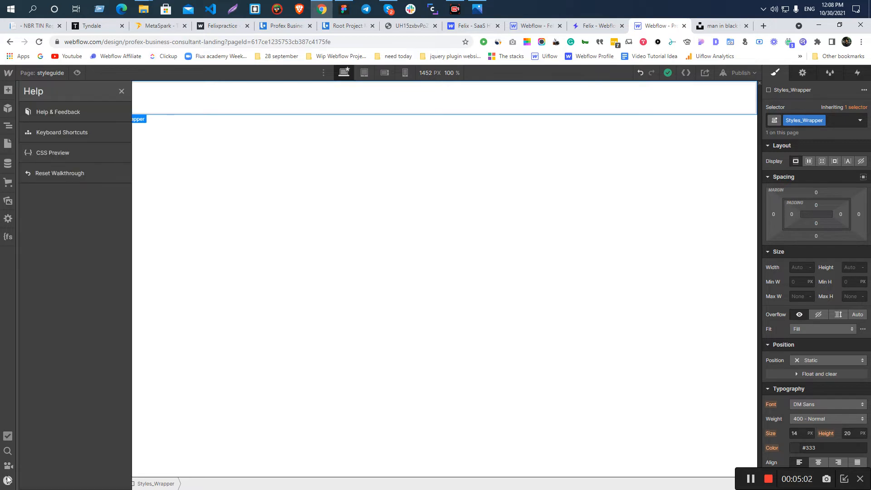
pyautogui.click(56, 153)
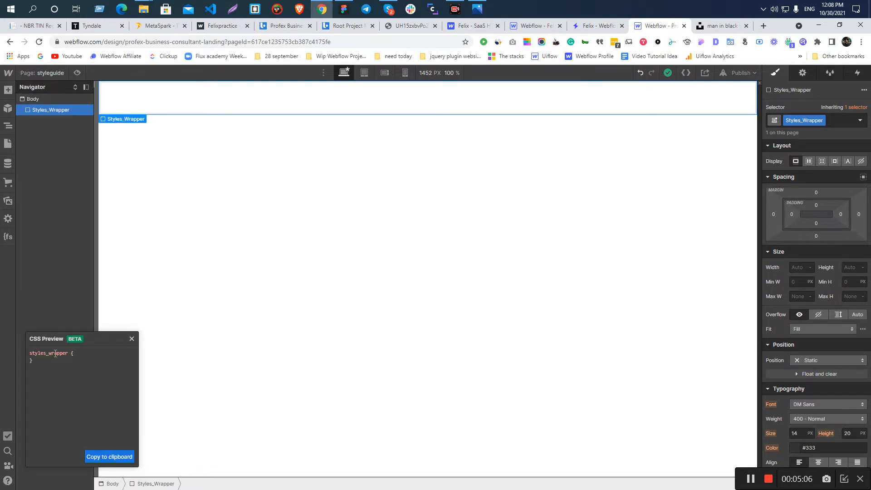
# - Rename the div's class to "style wrapper", in lowercase with a space between the words
pyautogui.doubleClick(802, 120)
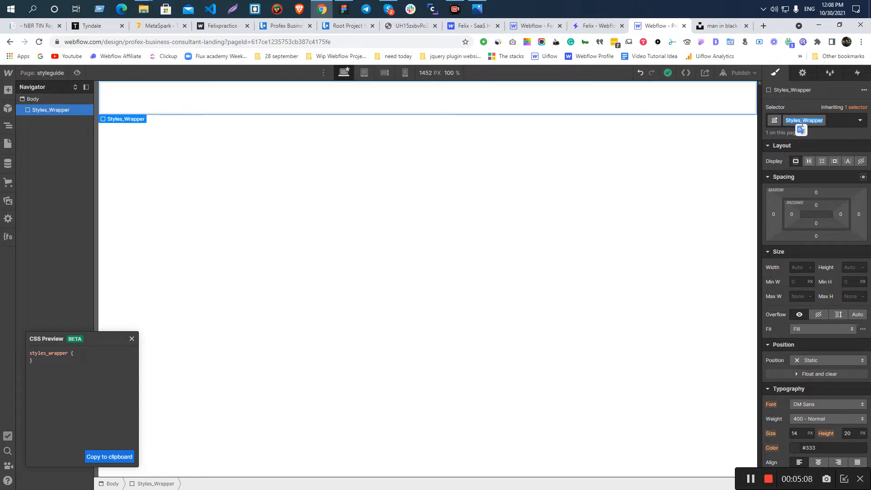
pyautogui.write('stye')
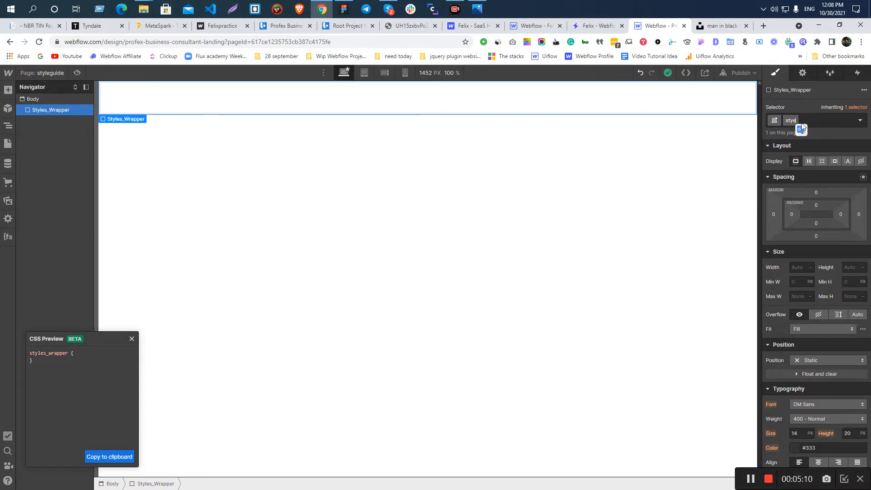
pyautogui.press('BackSpace')
pyautogui.press('BackSpace')
pyautogui.write('yle wrapper')
pyautogui.press('Return')
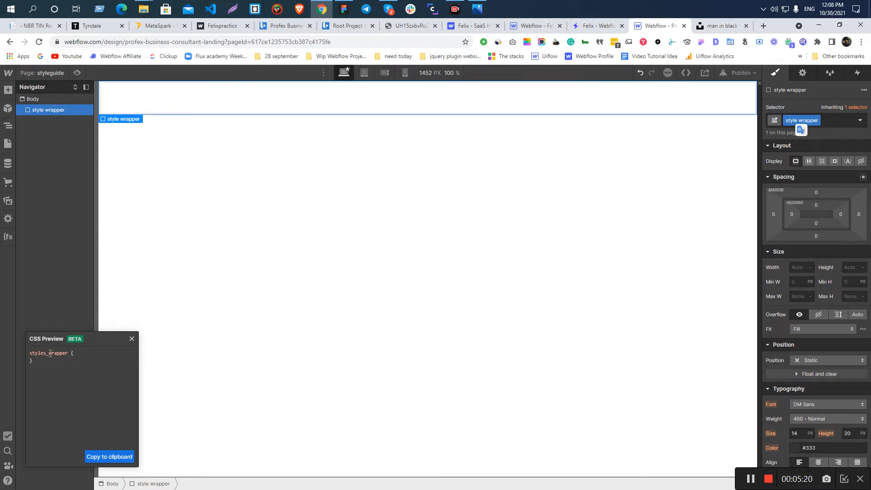
# - Reopen the CSS preview for the selected div to check how the "style wrapper" class is written in code
pyautogui.click(131, 338)
pyautogui.click(292, 98)
pyautogui.click(242, 102)
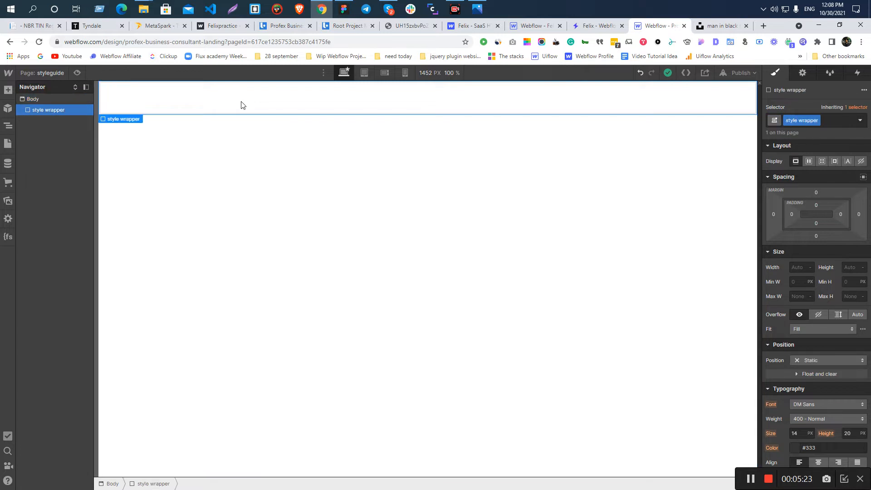
pyautogui.click(5, 481)
pyautogui.click(52, 158)
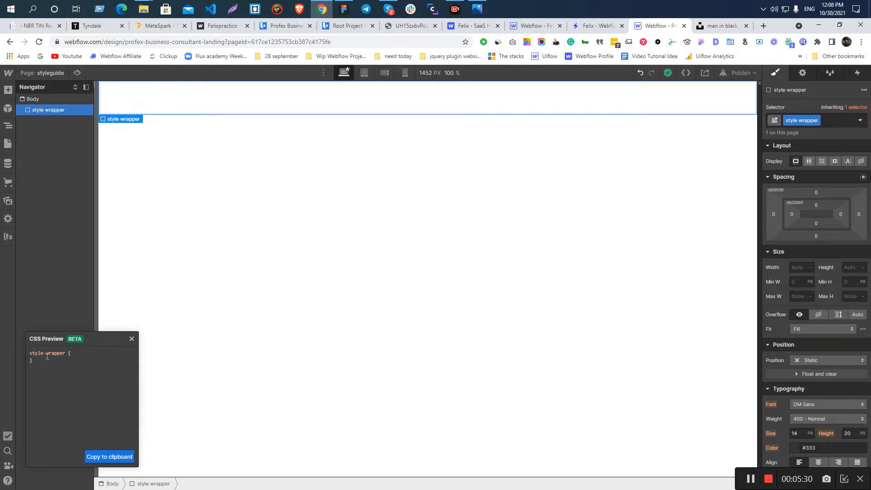
pyautogui.doubleClick(790, 119)
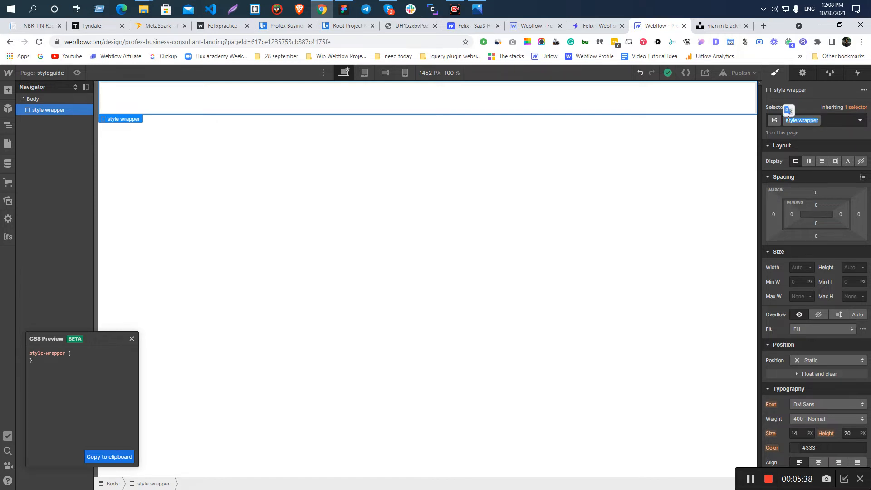
pyautogui.press('Escape')
pyautogui.press('Delete')
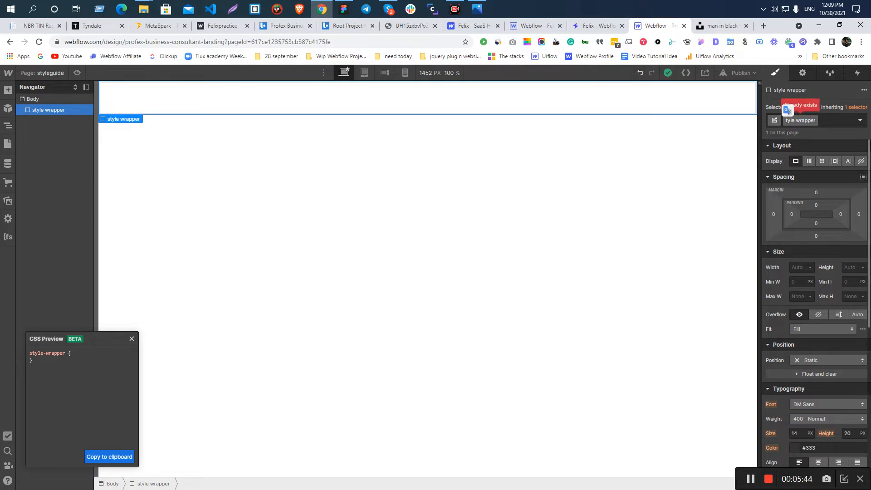
pyautogui.write('s')
pyautogui.press('Return')
pyautogui.click(647, 238)
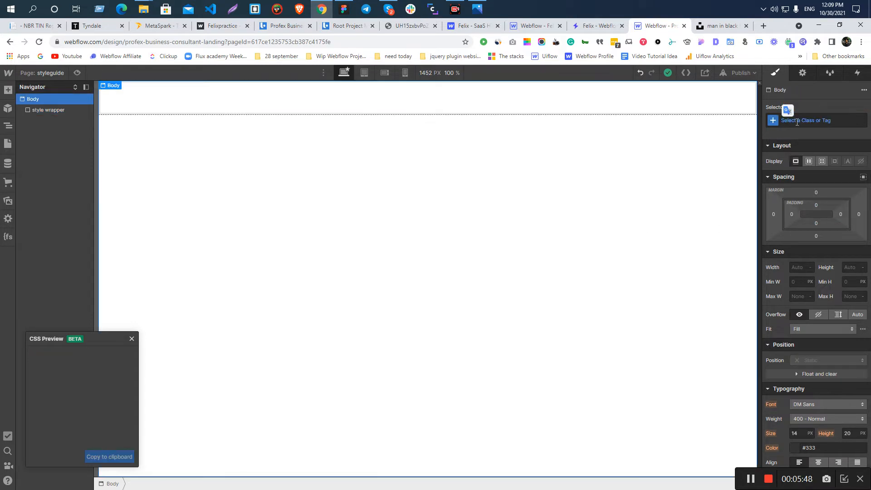
pyautogui.hotkey('ctrl', 'Return')
pyautogui.press('Escape')
pyautogui.click(48, 109)
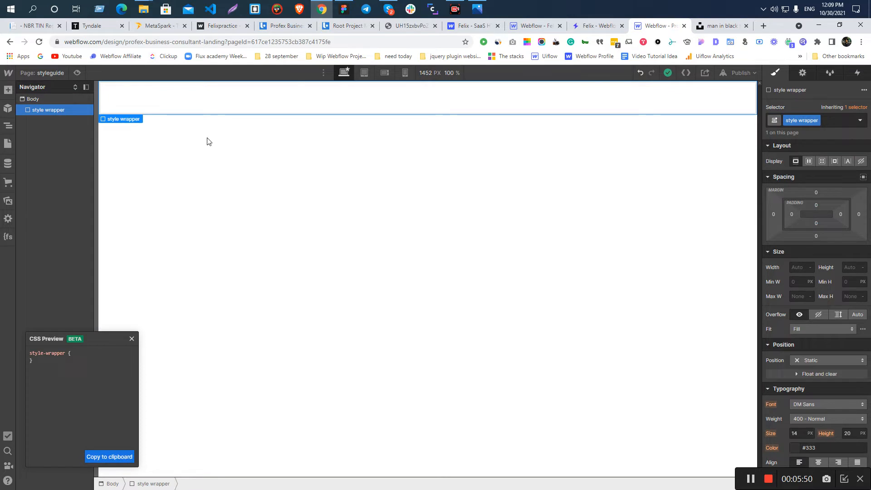
# - Try to rename the div's class to "Style Wrapper", with both words capitalized
pyautogui.doubleClick(802, 120)
pyautogui.write('ST')
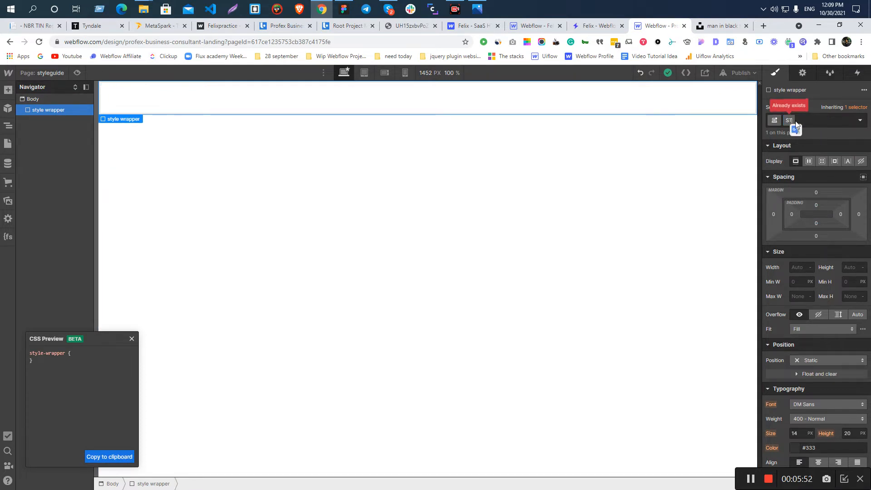
pyautogui.press('BackSpace')
pyautogui.write('tyle Wrapper')
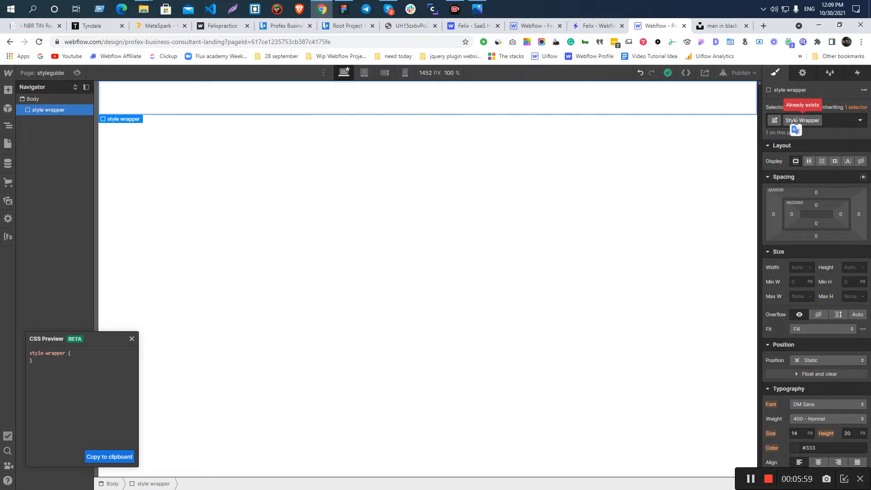
pyautogui.click(375, 210)
pyautogui.click(206, 88)
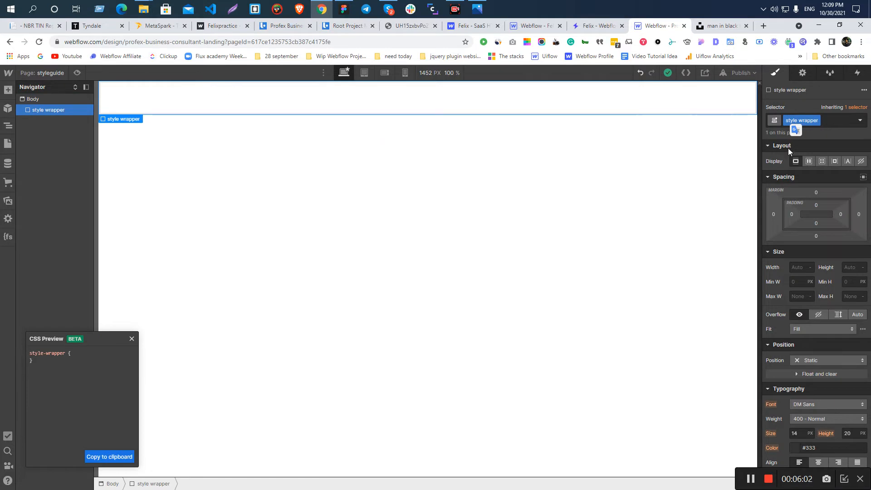
# - Try to rename the div's class to "c-style-wrapper", and reselect the div
pyautogui.doubleClick(801, 121)
pyautogui.write('c-style-wrappe')
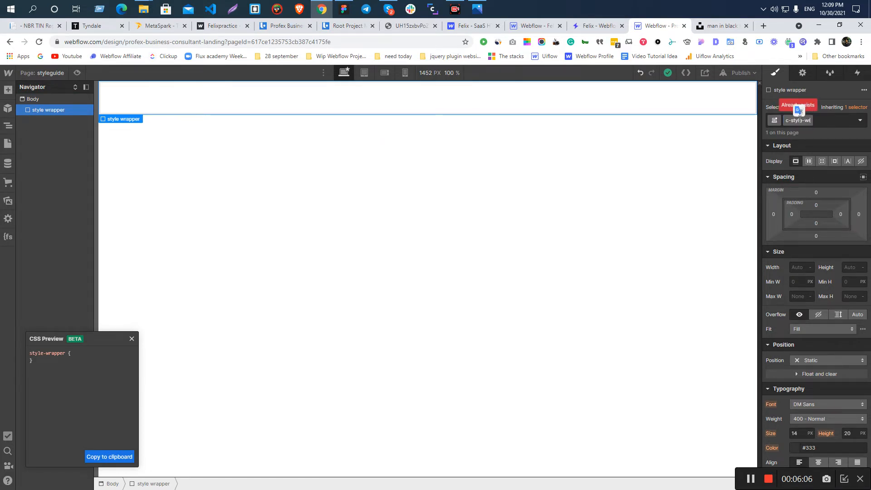
pyautogui.write('r')
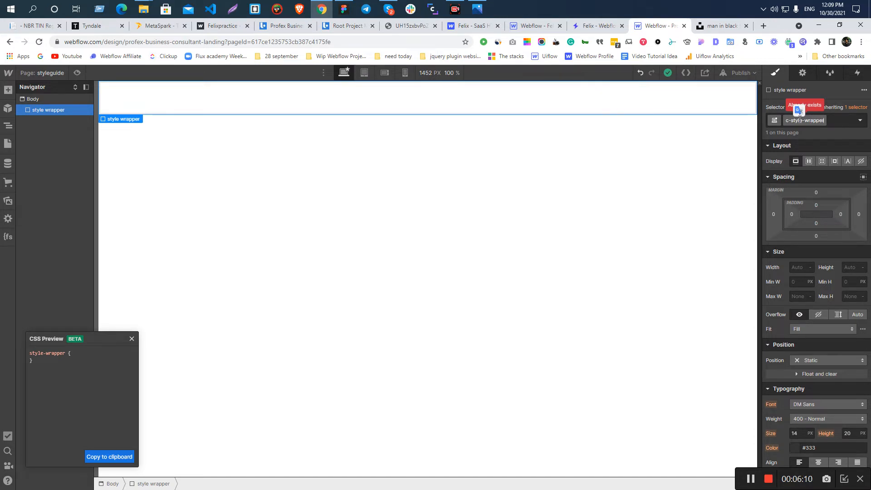
pyautogui.click(434, 237)
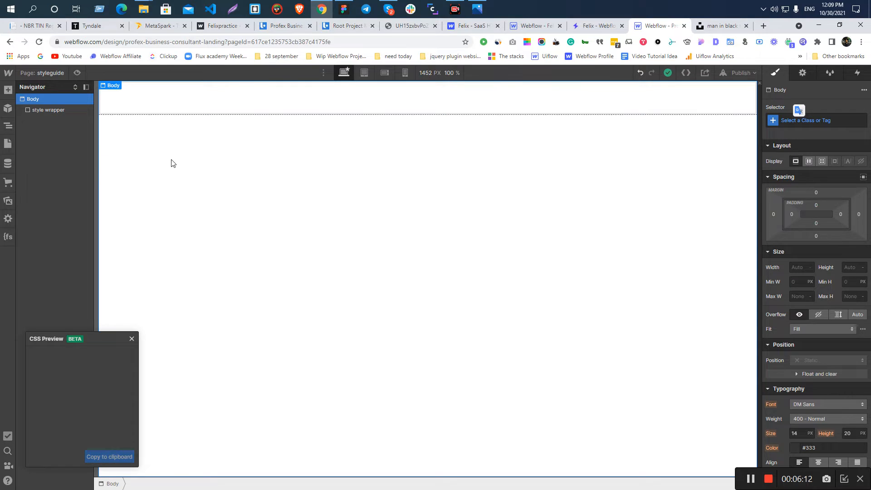
pyautogui.click(155, 105)
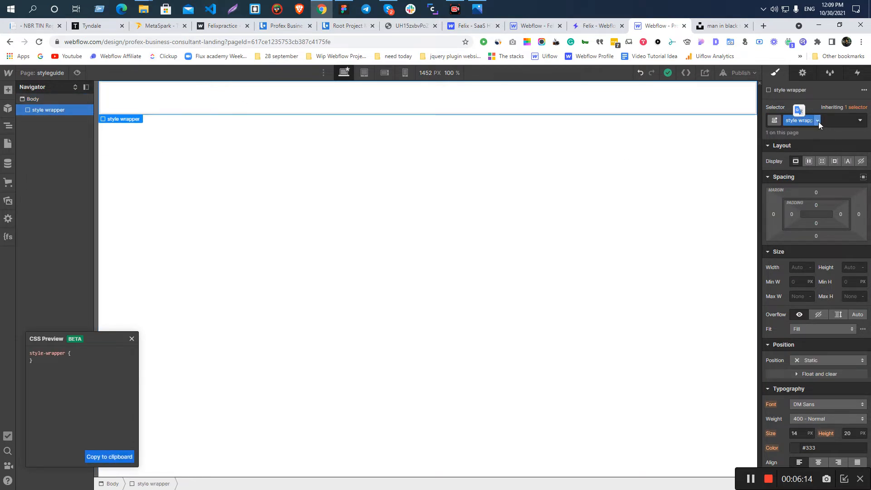
# - Remove the "style wrapper" class from the div block and reselect the div
pyautogui.click(818, 120)
pyautogui.click(802, 155)
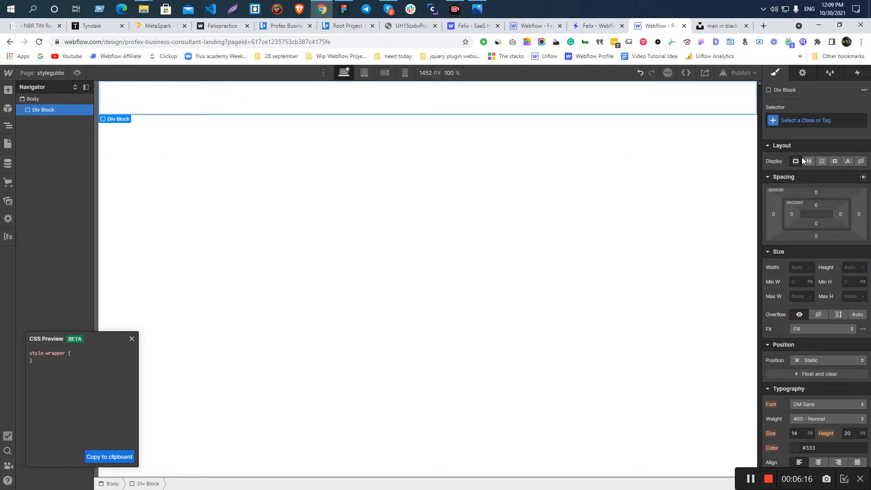
pyautogui.hotkey('ctrl', 'z')
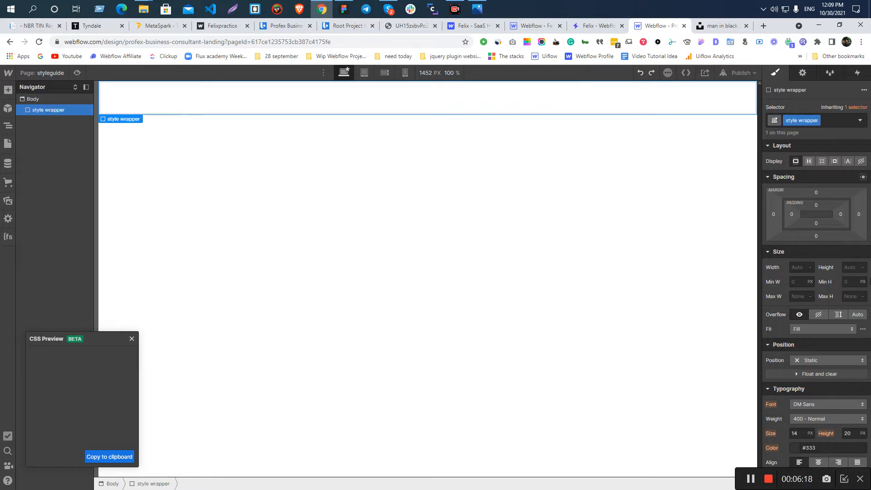
pyautogui.click(829, 120)
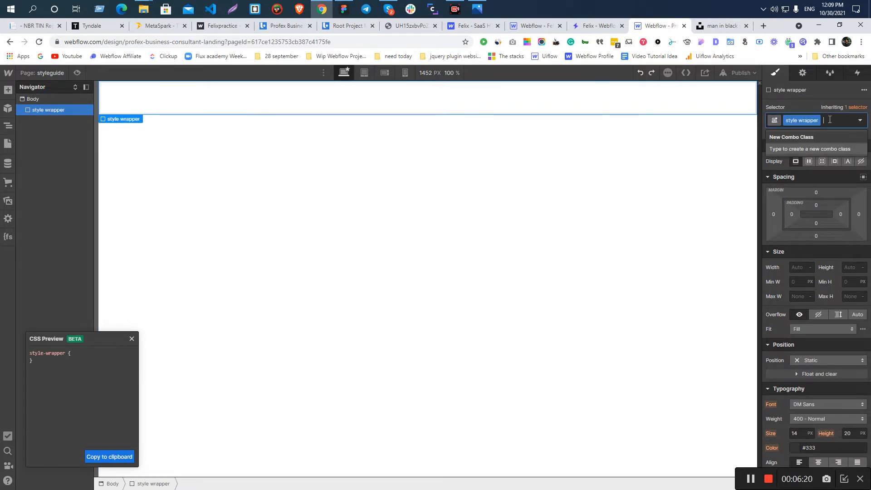
pyautogui.press('BackSpace')
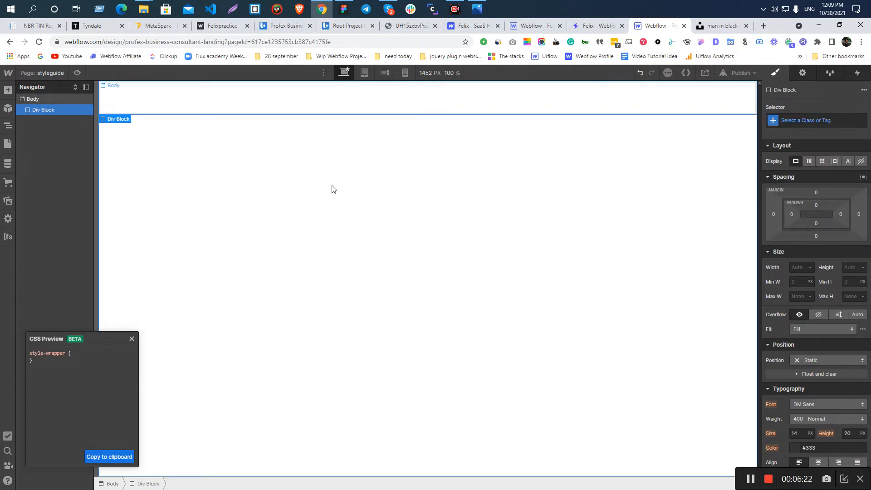
pyautogui.click(309, 176)
pyautogui.click(299, 83)
# - Clean up the unused styles in the Style Manager, deleting the "style wrapper" class from the project
pyautogui.click(829, 73)
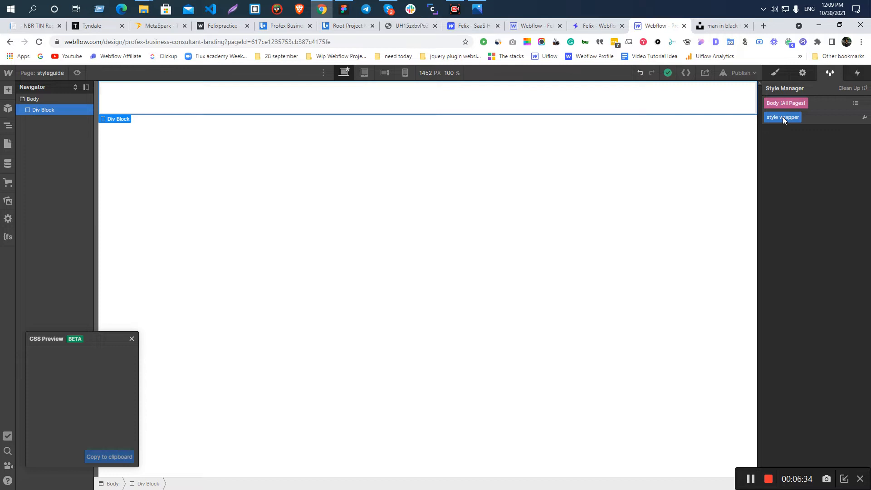
pyautogui.click(851, 89)
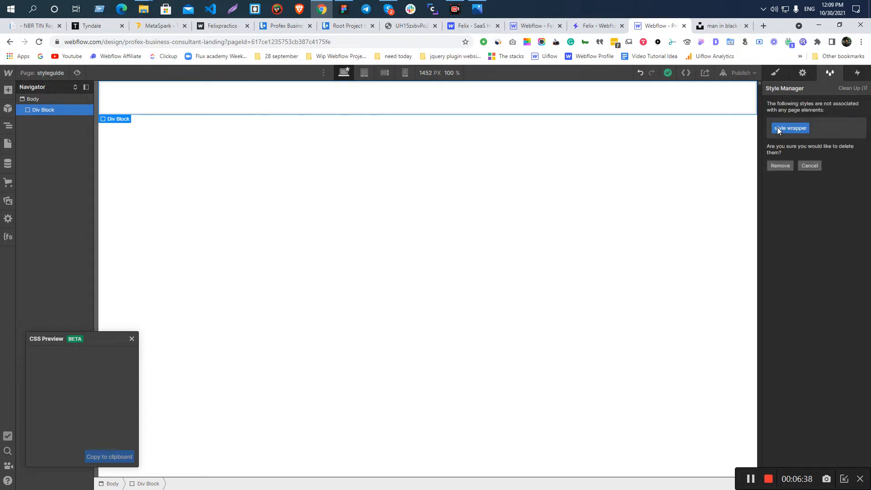
pyautogui.click(780, 165)
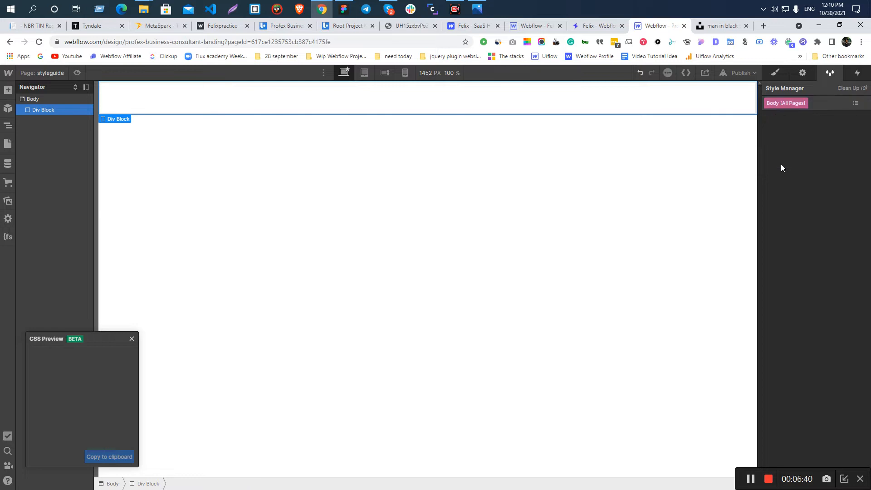
# - Give the div block a new class named "c-style-wrapper"
pyautogui.click(401, 243)
pyautogui.click(202, 103)
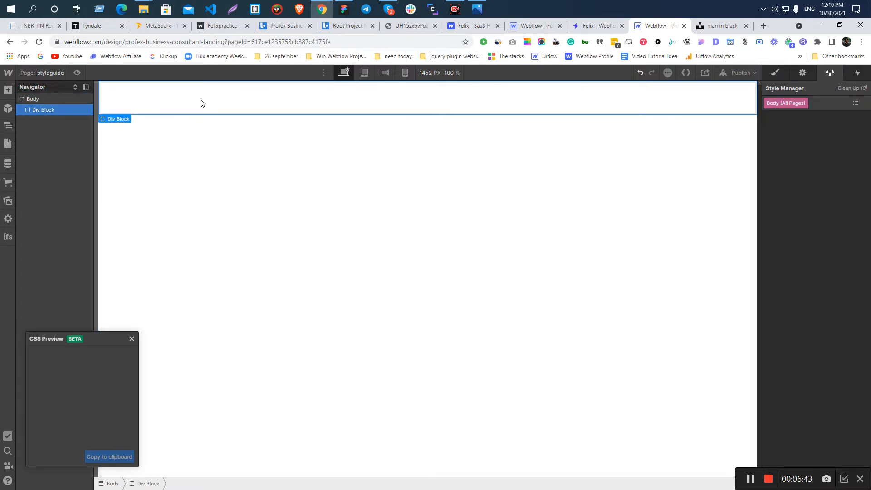
pyautogui.click(782, 75)
pyautogui.click(810, 117)
pyautogui.write('c-style-wrapper')
pyautogui.press('Return')
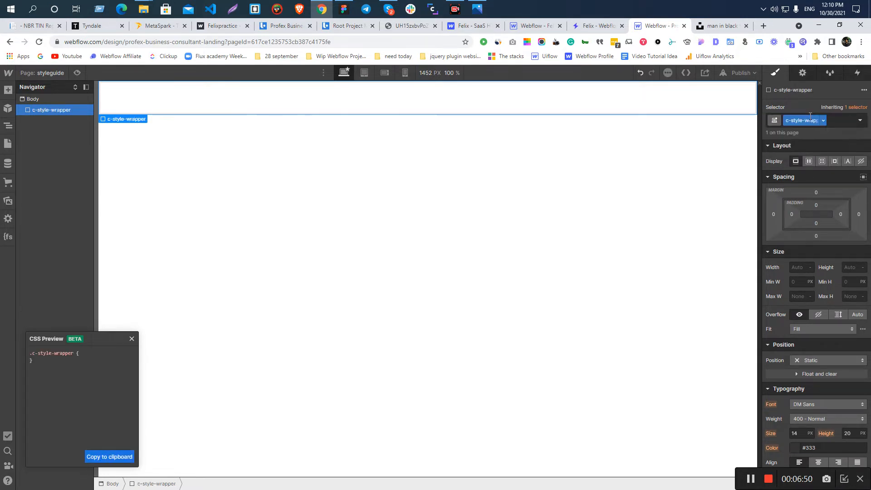
# - Set the c-style-wrapper div's maximum width to 500 px and centre it with automatic side margins
pyautogui.click(797, 296)
pyautogui.write('500px')
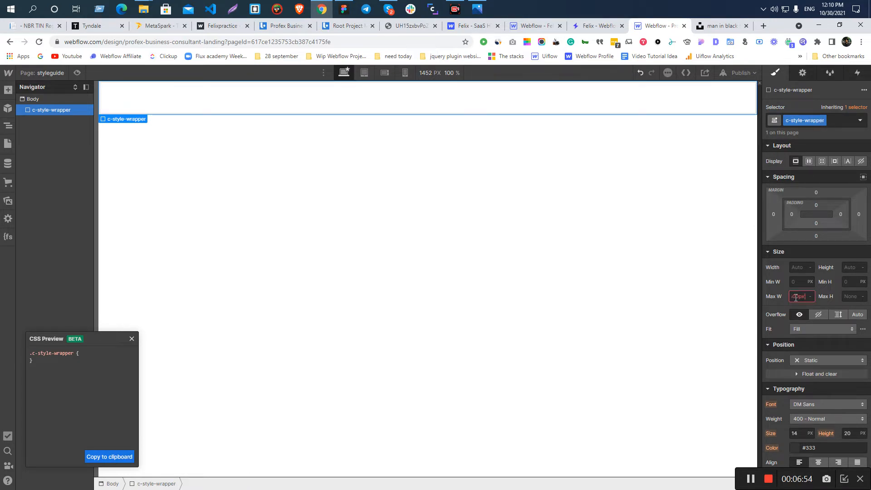
pyautogui.press('Return')
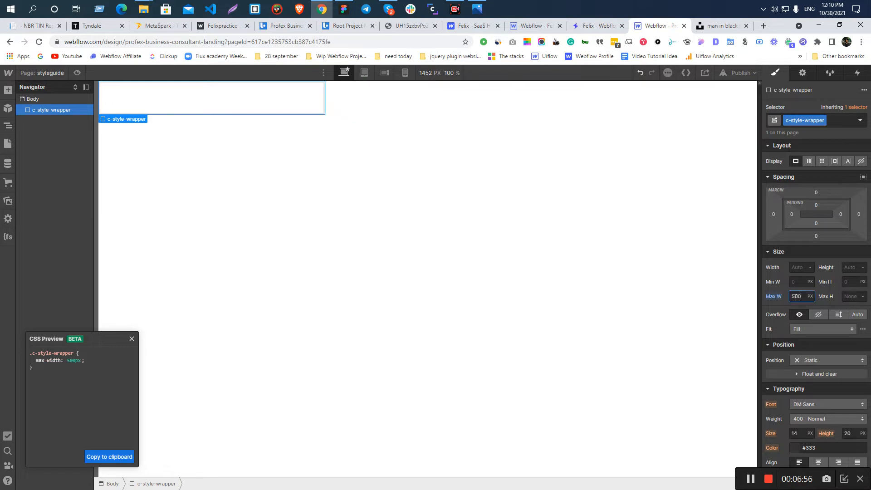
pyautogui.click(863, 178)
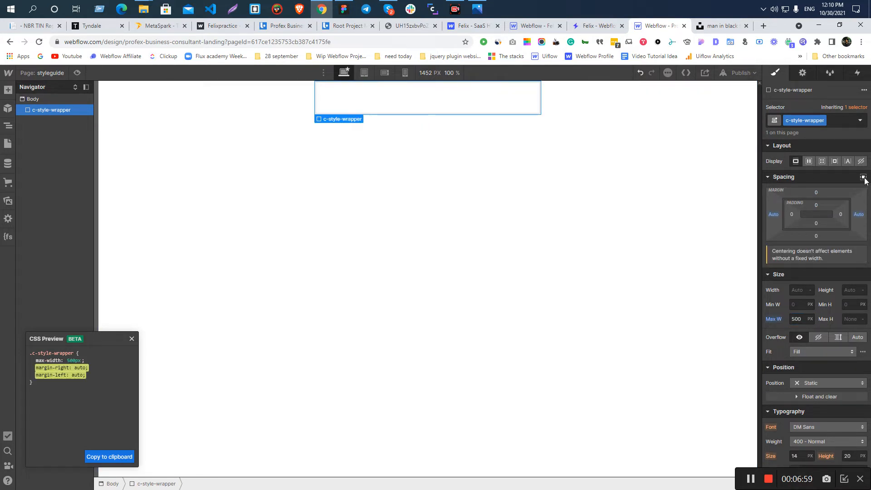
pyautogui.click(829, 74)
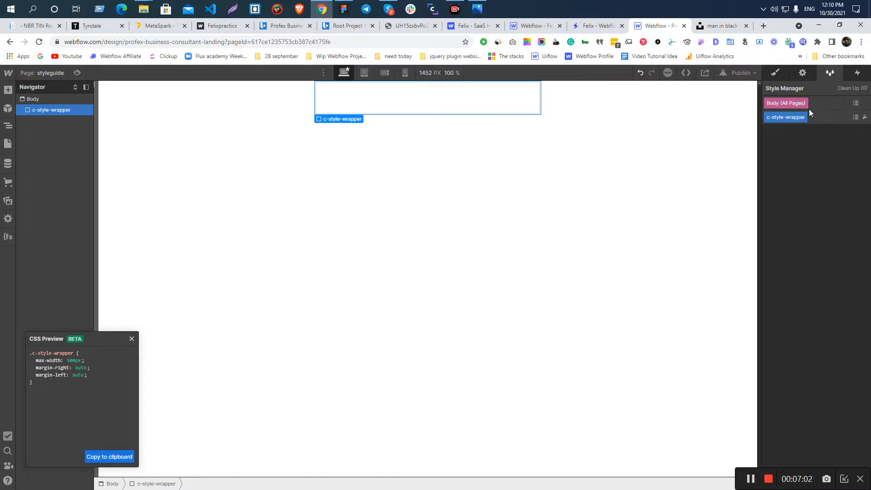
pyautogui.click(392, 169)
pyautogui.click(373, 103)
pyautogui.click(365, 259)
pyautogui.click(344, 109)
pyautogui.click(342, 185)
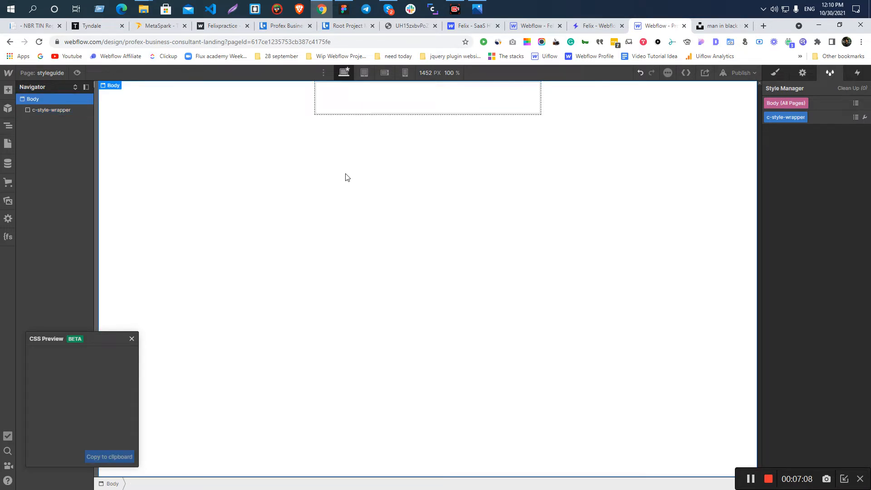
# - Insert an H1 heading inside the c-style-wrapper div using quick find, and dismiss the heading type settings
pyautogui.click(357, 106)
pyautogui.hotkey('ctrl', 'k')
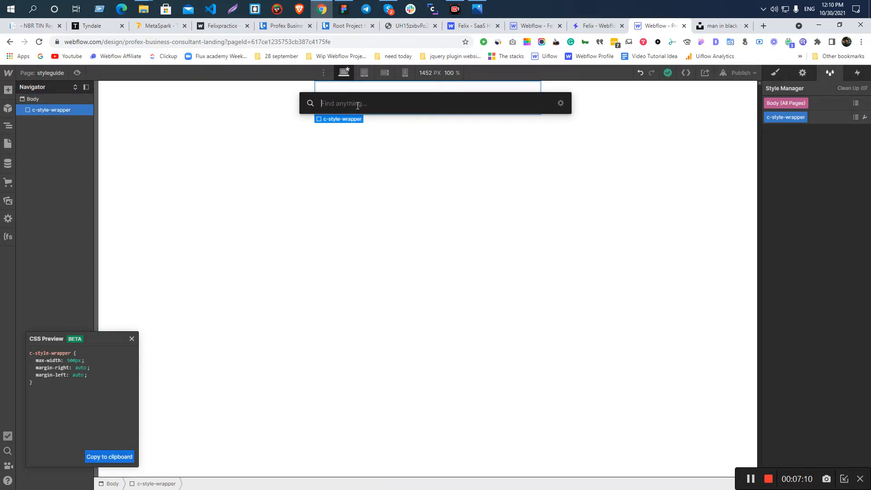
pyautogui.click(337, 146)
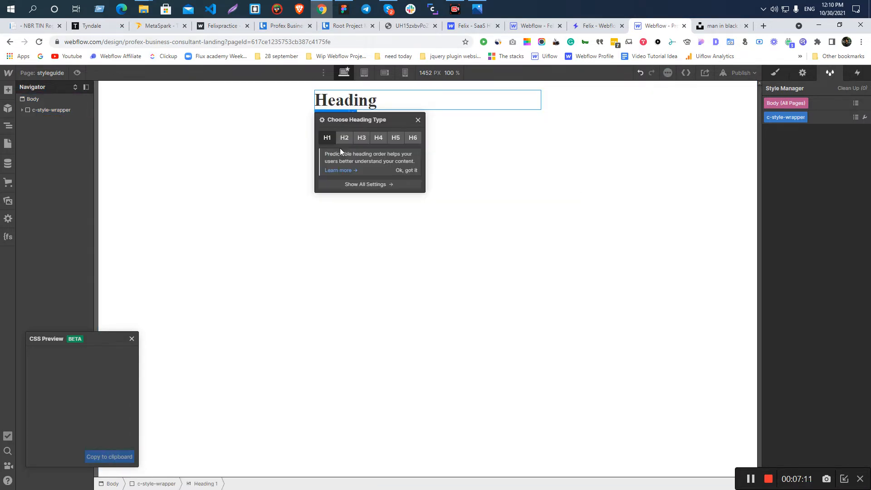
pyautogui.click(154, 160)
# - Set the top and bottom margins of the All H1 Headings tag to 0
pyautogui.click(338, 107)
pyautogui.click(774, 73)
pyautogui.click(802, 116)
pyautogui.click(795, 171)
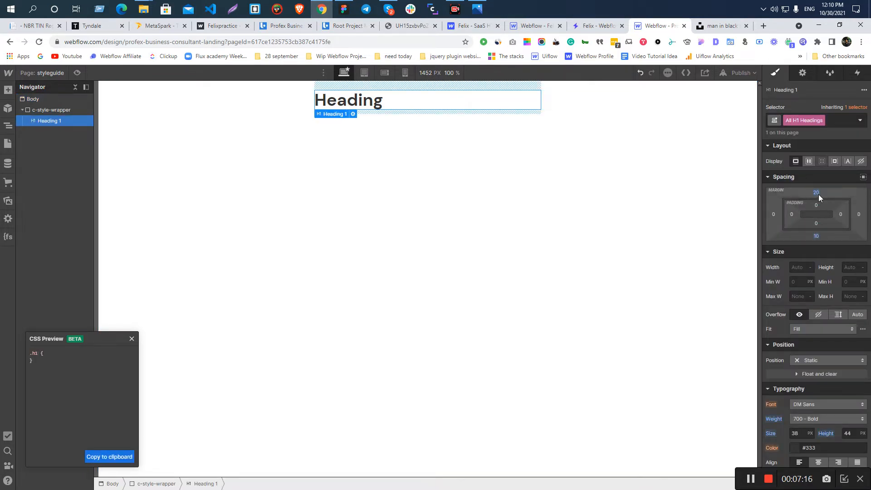
pyautogui.click(817, 193)
pyautogui.click(801, 222)
pyautogui.click(816, 236)
pyautogui.click(801, 264)
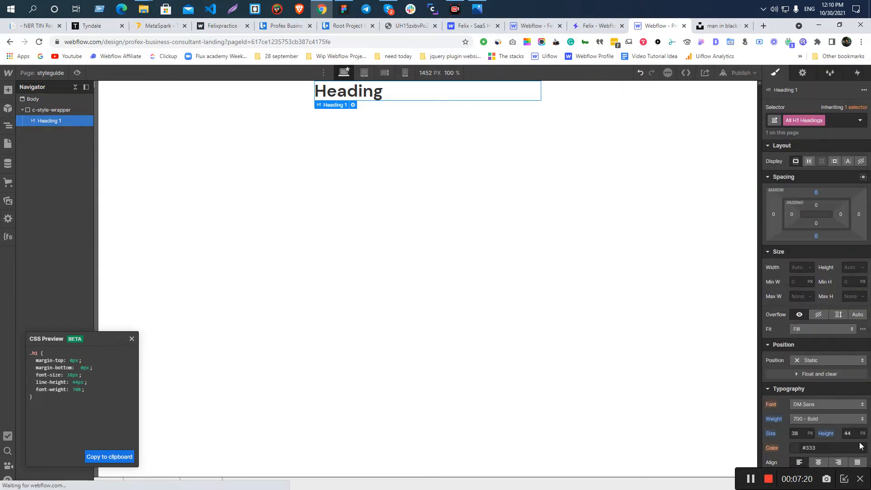
# - Duplicate the H1 heading inside the wrapper and change the copy's heading type to H2
pyautogui.click(339, 97)
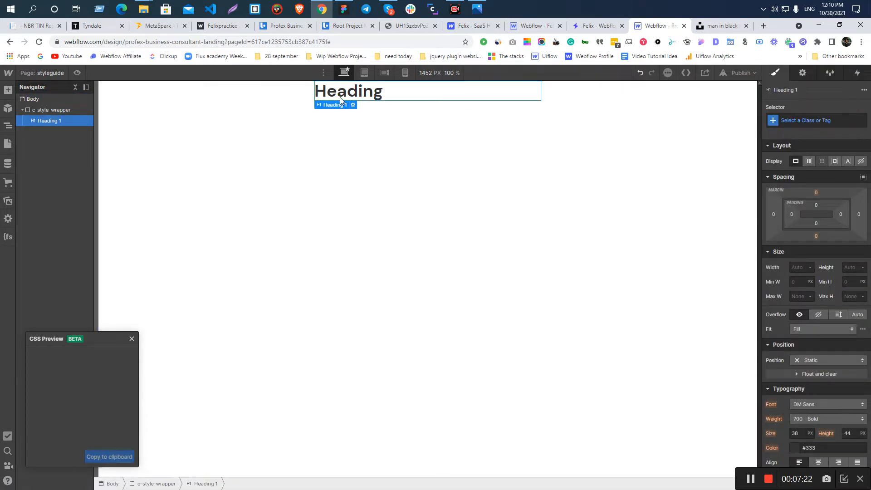
pyautogui.hotkey('ctrl', 'c')
pyautogui.hotkey('ctrl', 'v')
pyautogui.click(352, 124)
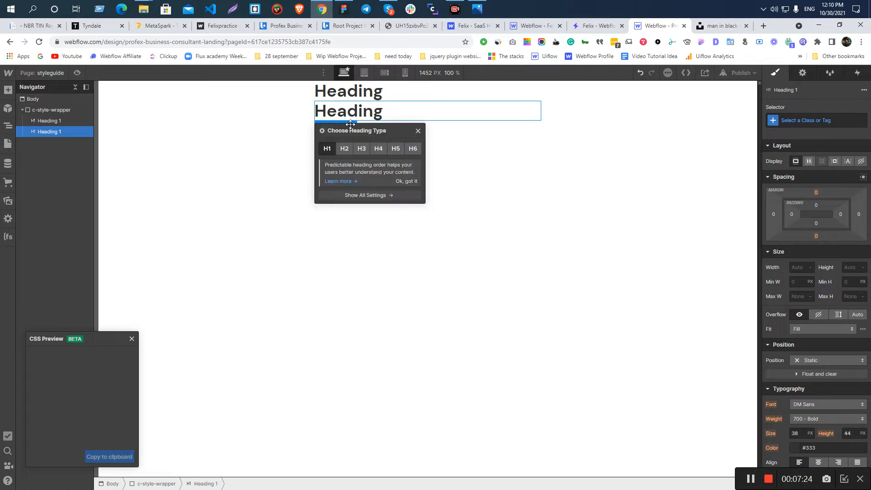
pyautogui.click(344, 148)
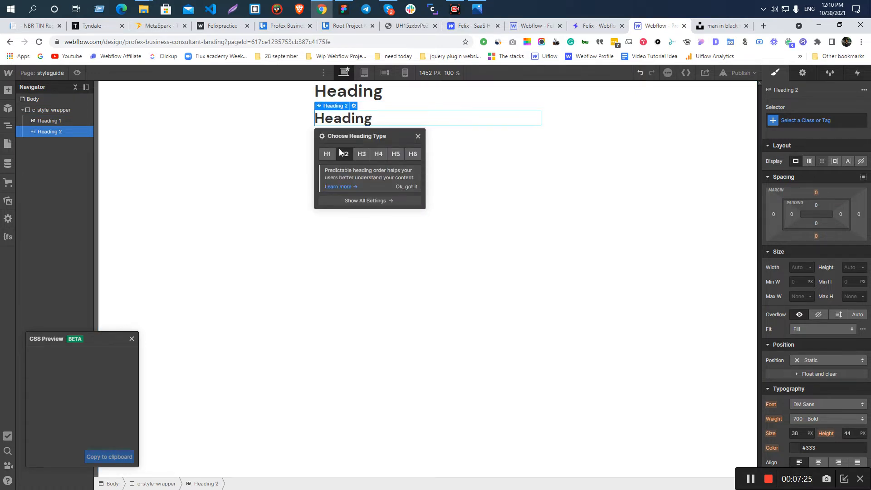
# - Set the top and bottom margins of the All H2 Headings tag to 0
pyautogui.click(830, 122)
pyautogui.click(790, 172)
pyautogui.click(816, 192)
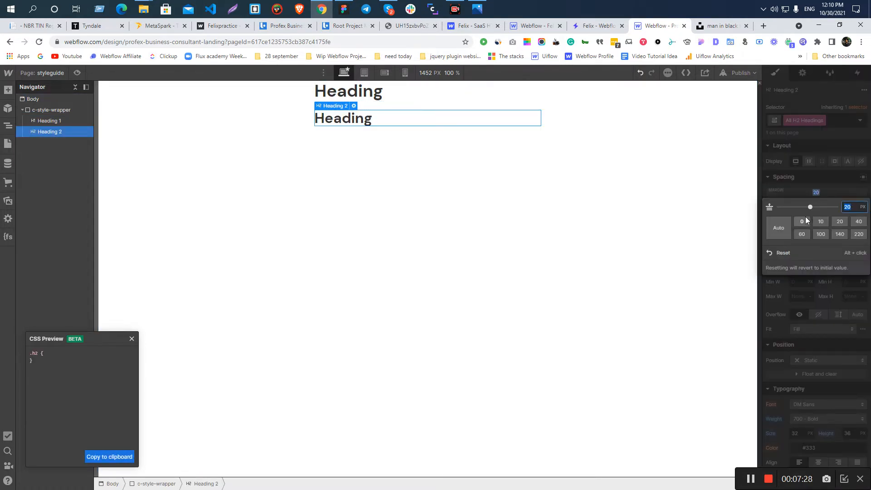
pyautogui.click(801, 221)
pyautogui.click(816, 236)
pyautogui.click(801, 265)
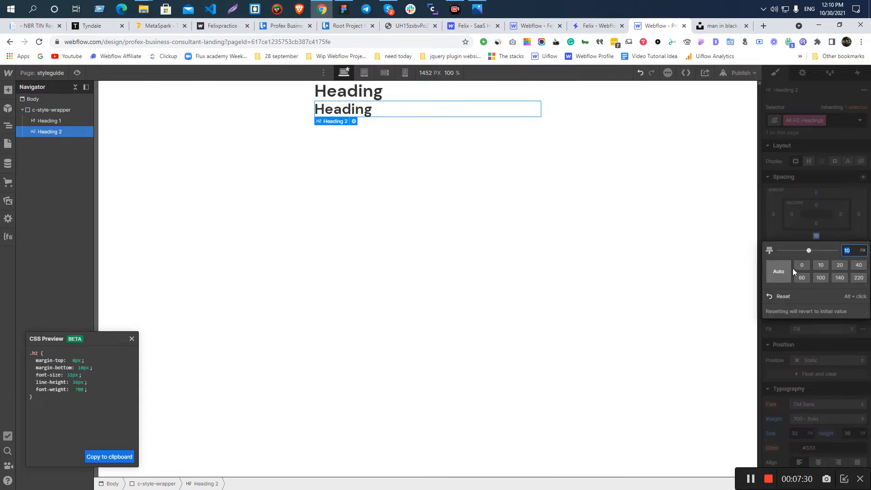
pyautogui.click(832, 204)
pyautogui.click(315, 110)
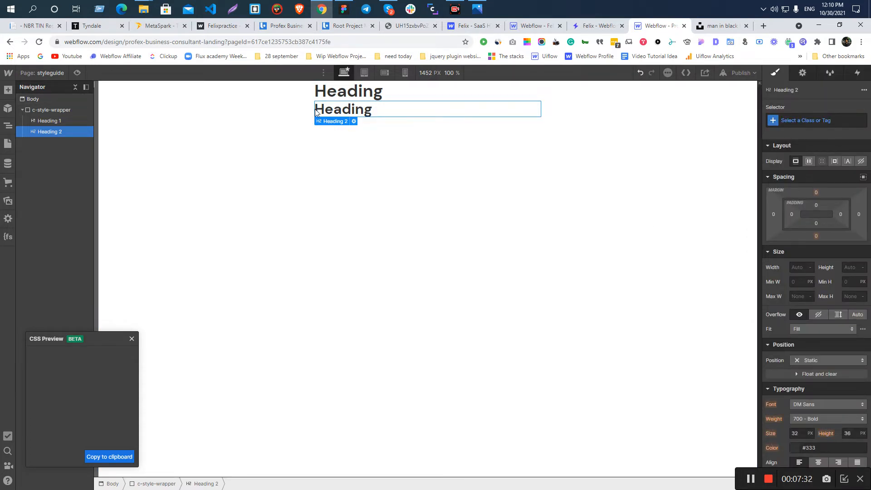
# - Switch to Figma and inspect the text styles and fill colours of the hero heading and the video section heading
pyautogui.hotkey('alt', 'Tab')
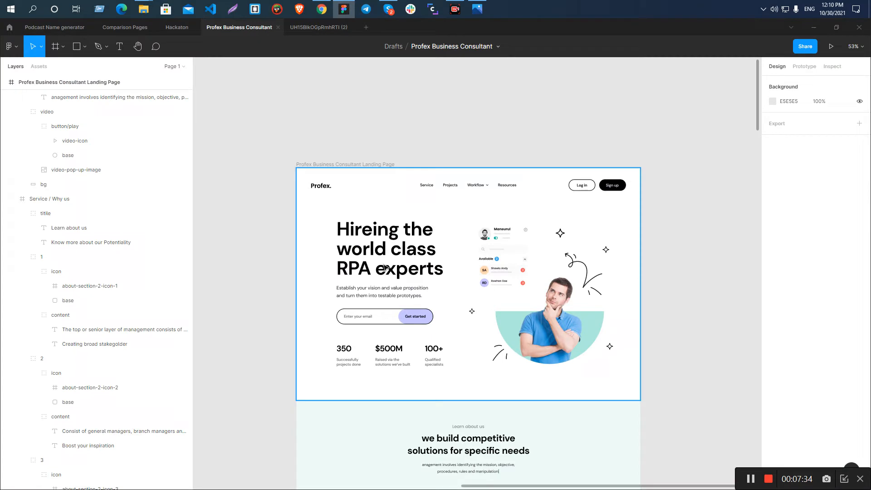
pyautogui.scroll(4, 380, 259)
pyautogui.keyDown('ctrl'); pyautogui.click(380, 254); pyautogui.keyUp('ctrl')
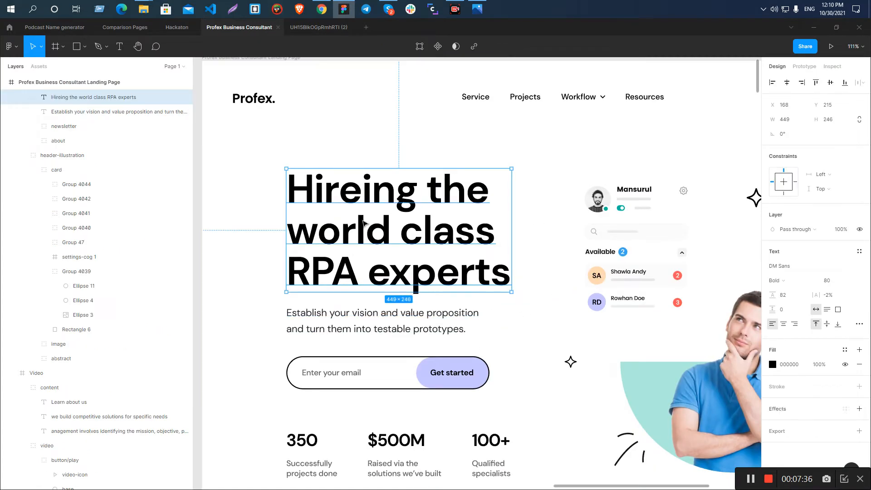
pyautogui.click(788, 366)
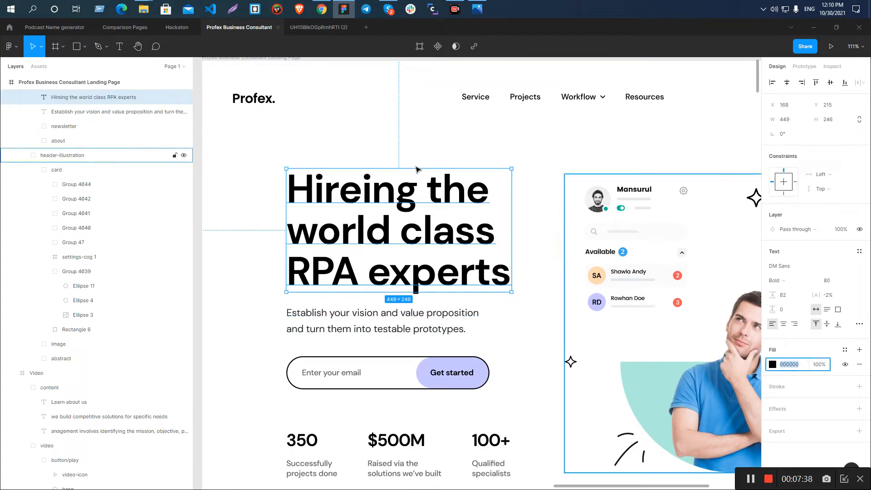
pyautogui.scroll(-4, 410, 161)
pyautogui.scroll(-2, 485, 352)
pyautogui.scroll(2, 499, 252)
pyautogui.keyDown('ctrl'); pyautogui.click(467, 228); pyautogui.keyUp('ctrl')
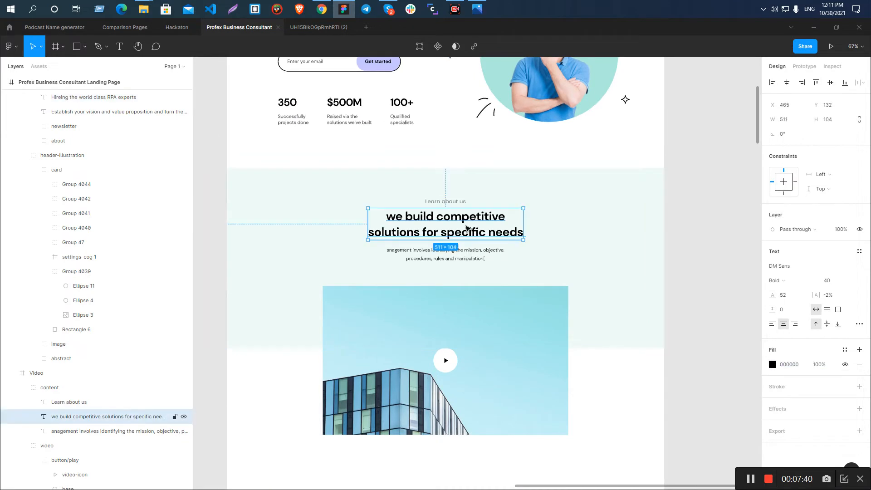
# - Inspect the text styles and fill of the headings in the "Know more about our Potentiality" section, including its feature titles
pyautogui.scroll(-8, 393, 279)
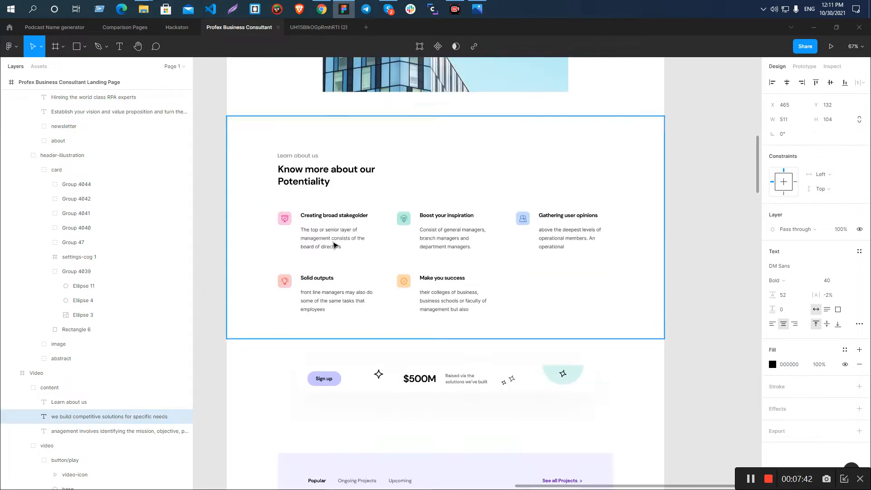
pyautogui.click(307, 177)
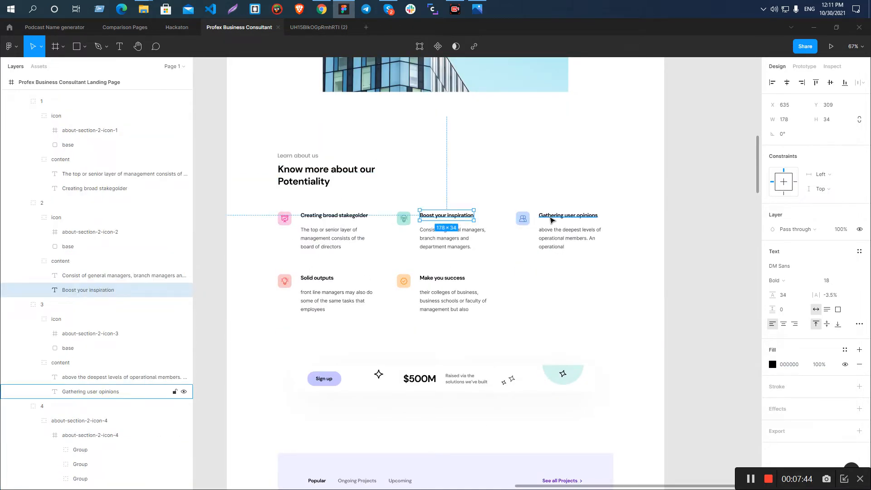
pyautogui.keyDown('ctrl'); pyautogui.click(552, 220); pyautogui.keyUp('ctrl')
pyautogui.keyDown('ctrl'); pyautogui.click(320, 278); pyautogui.keyUp('ctrl')
pyautogui.keyDown('ctrl'); pyautogui.click(448, 280); pyautogui.keyUp('ctrl')
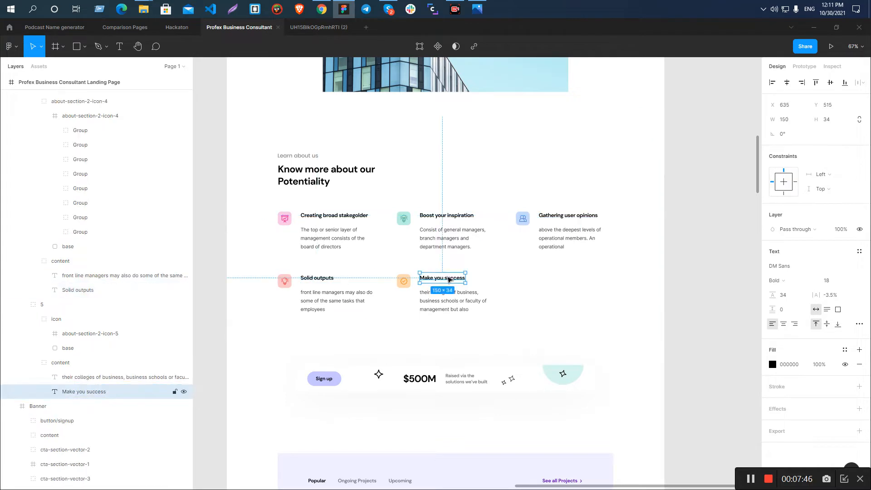
pyautogui.keyDown('ctrl'); pyautogui.click(447, 215); pyautogui.keyUp('ctrl')
pyautogui.keyDown('ctrl'); pyautogui.click(595, 218); pyautogui.keyUp('ctrl')
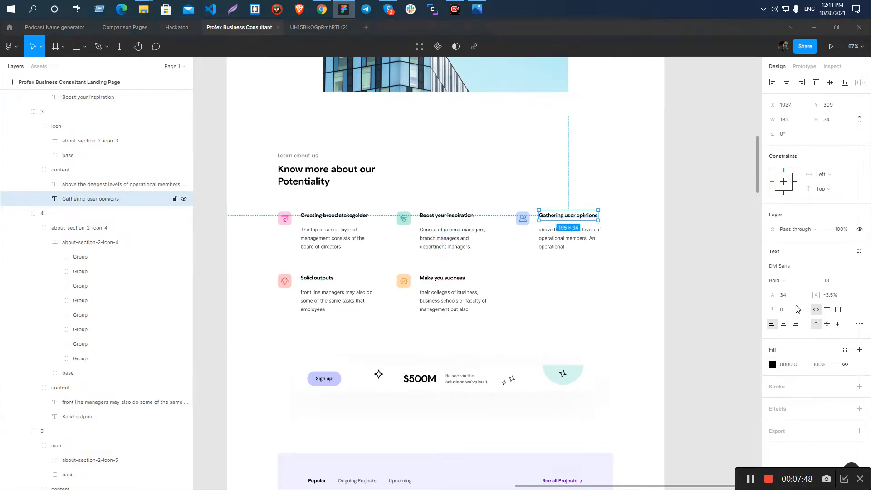
# - Switch back to Webflow and set the text color of the All H1 Headings tag to black
pyautogui.hotkey('alt', 'Tab')
pyautogui.click(357, 93)
pyautogui.click(812, 120)
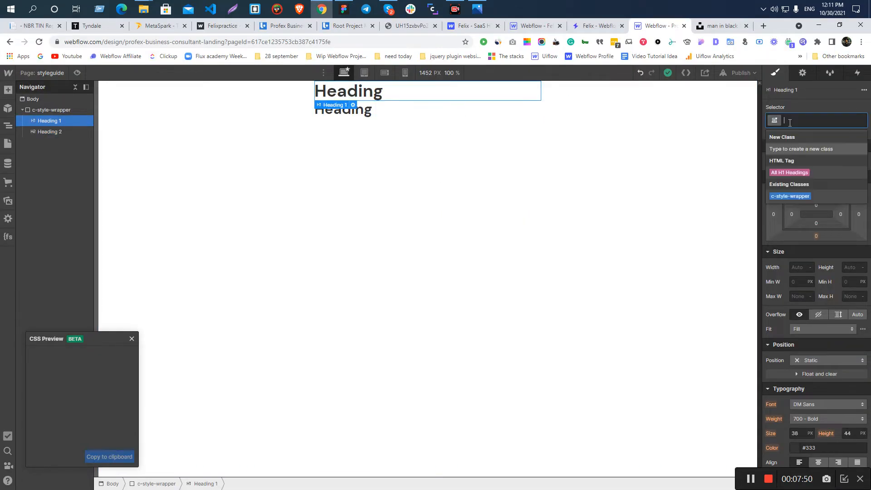
pyautogui.click(793, 172)
pyautogui.scroll(-4, 801, 418)
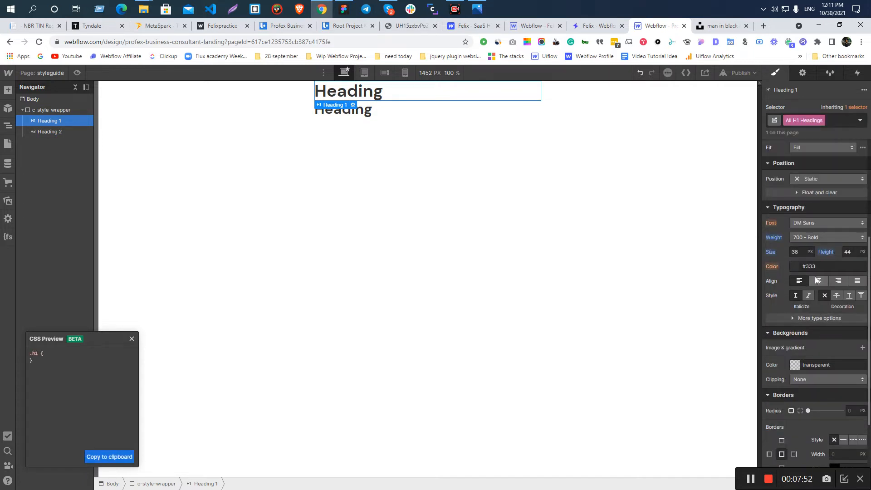
pyautogui.write('black')
pyautogui.press('Return')
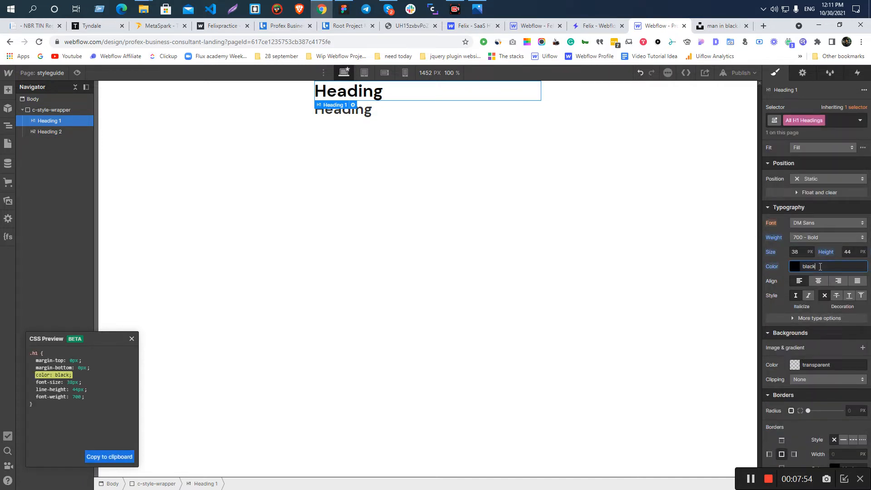
# - Set the text color of the All H2 Headings tag to black
pyautogui.click(374, 111)
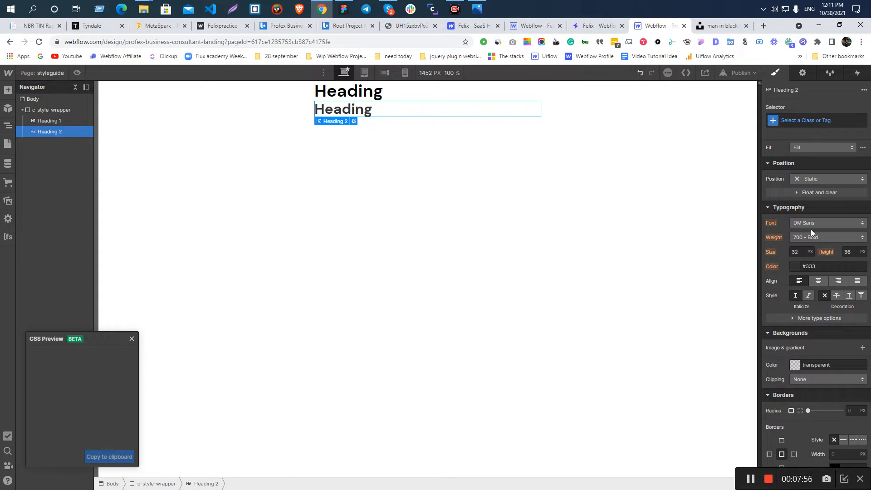
pyautogui.click(800, 121)
pyautogui.click(790, 172)
pyautogui.click(815, 266)
pyautogui.write('black')
pyautogui.press('Return')
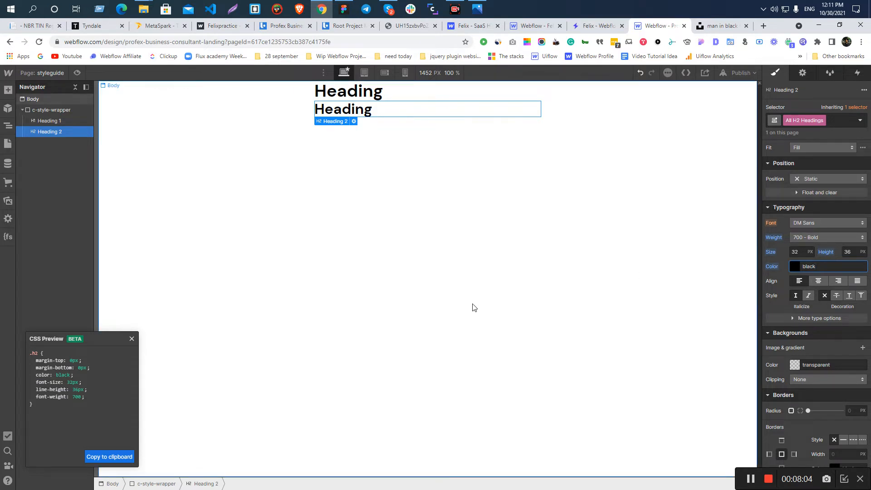
pyautogui.hotkey('alt', 'Tab')
pyautogui.scroll(-1, 394, 323)
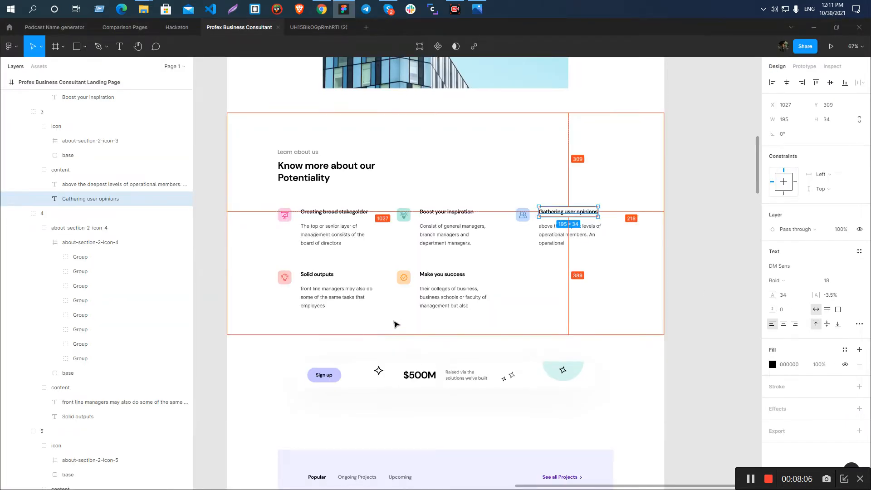
pyautogui.hotkey('alt', 'Tab')
# - Duplicate the Heading 2 element and change the copy's heading type to H3
pyautogui.click(350, 115)
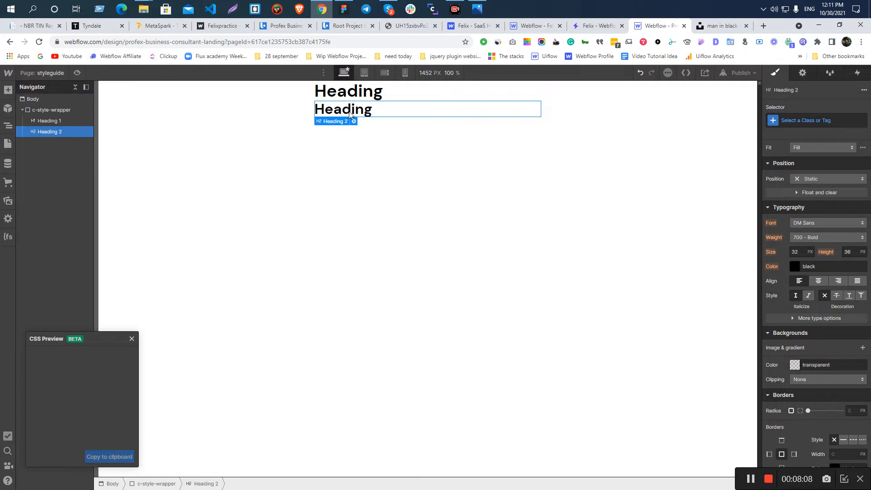
pyautogui.hotkey('ctrl', 'd')
pyautogui.click(798, 121)
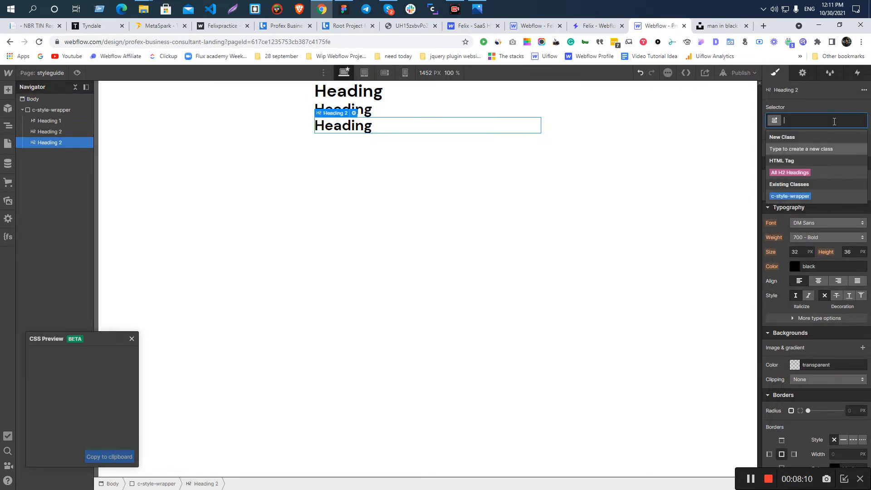
pyautogui.click(777, 176)
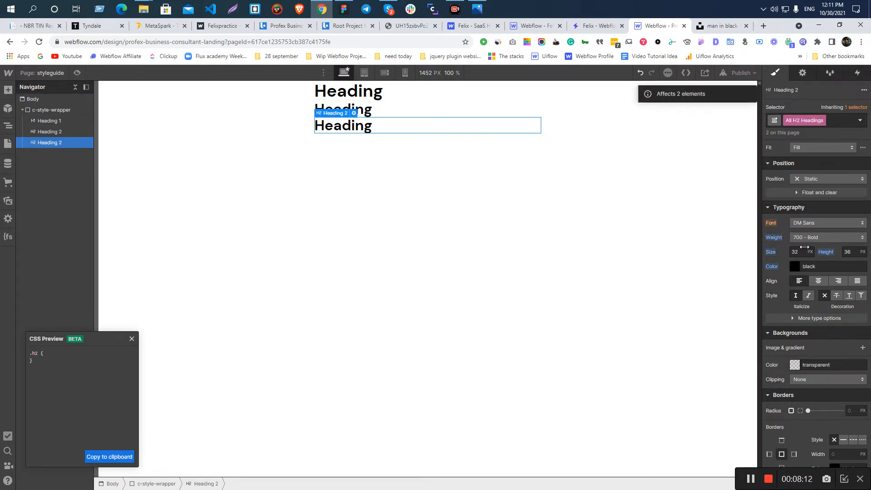
pyautogui.scroll(4, 816, 147)
pyautogui.click(354, 113)
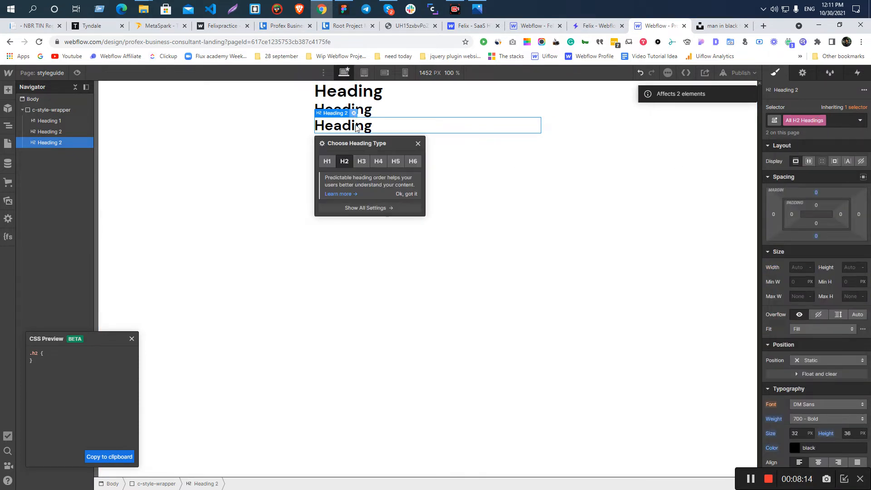
pyautogui.click(362, 162)
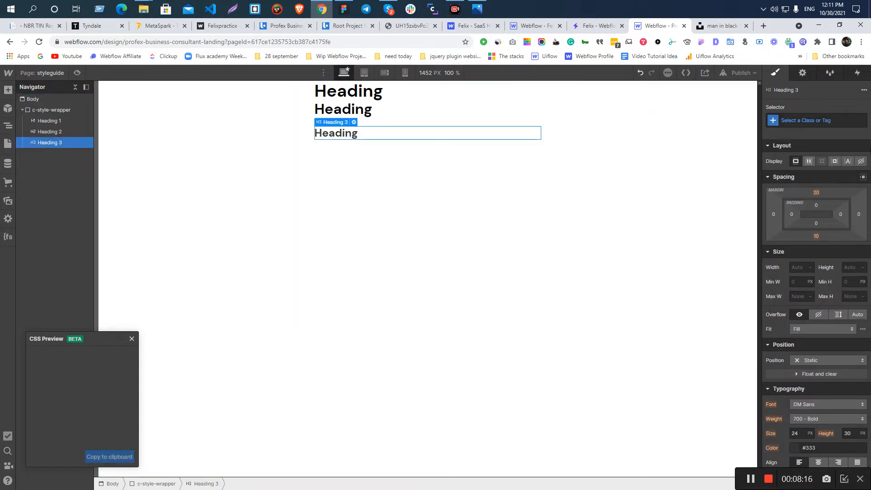
# - Set the top and bottom margins of the All H3 Headings tag to 0
pyautogui.click(804, 120)
pyautogui.click(784, 173)
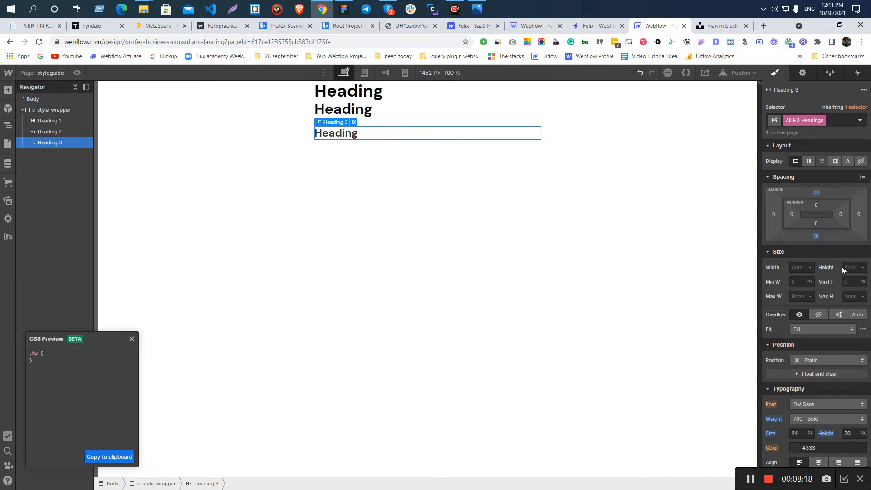
pyautogui.click(816, 193)
pyautogui.click(801, 222)
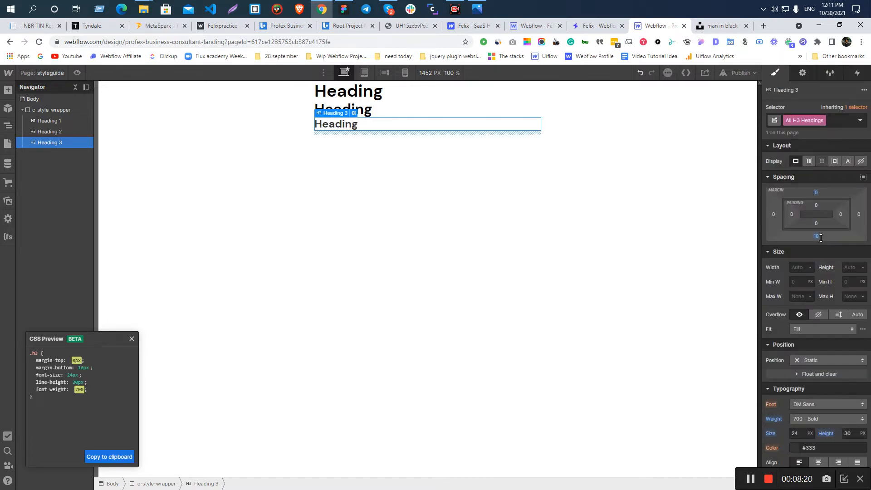
pyautogui.click(816, 236)
pyautogui.click(820, 232)
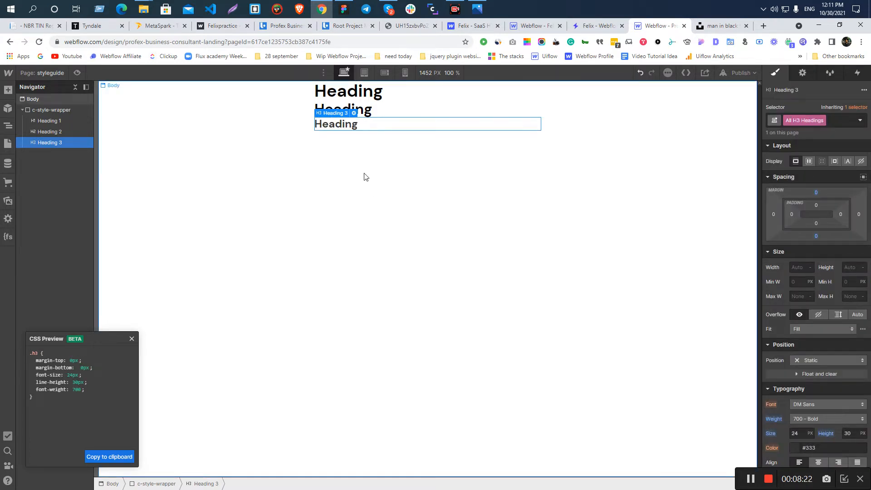
pyautogui.click(364, 175)
# - Duplicate the Heading 3 element and change the copy's heading type to H4
pyautogui.click(340, 124)
pyautogui.hotkey('ctrl', 'c')
pyautogui.hotkey('ctrl', 'v')
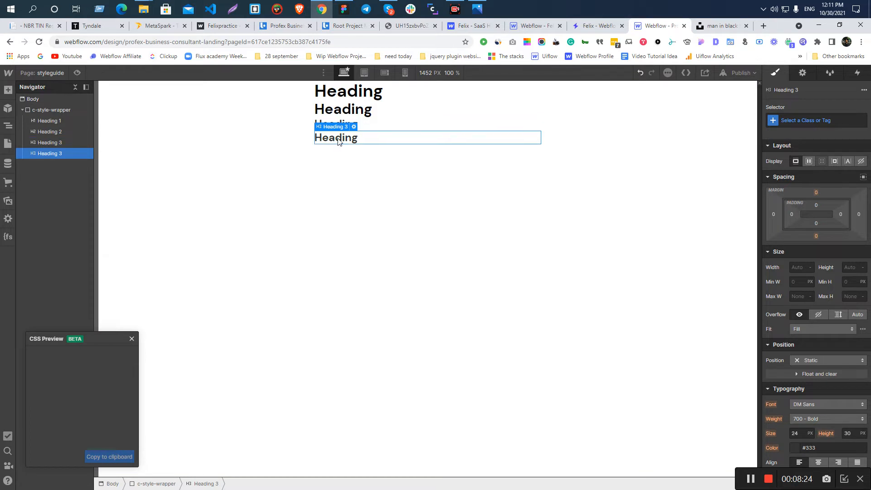
pyautogui.click(354, 126)
pyautogui.click(378, 171)
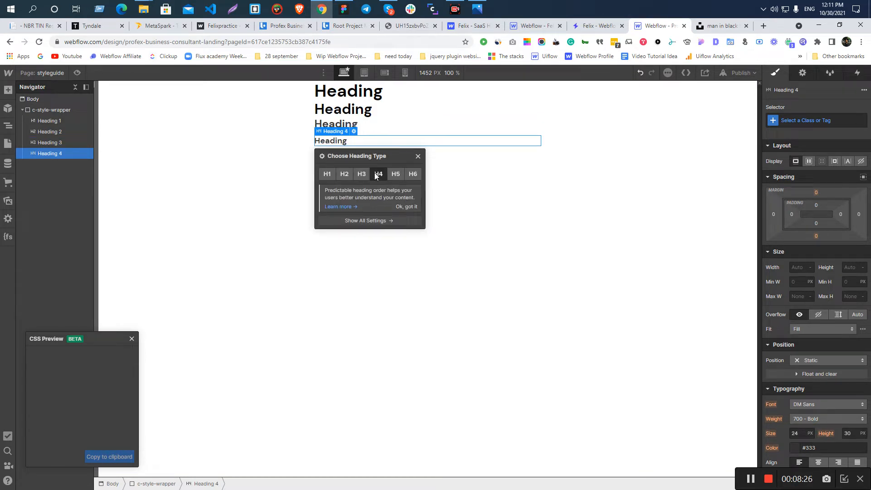
pyautogui.click(301, 167)
# - Set the top and bottom margins of the All H4 Headings tag to 0
pyautogui.click(334, 144)
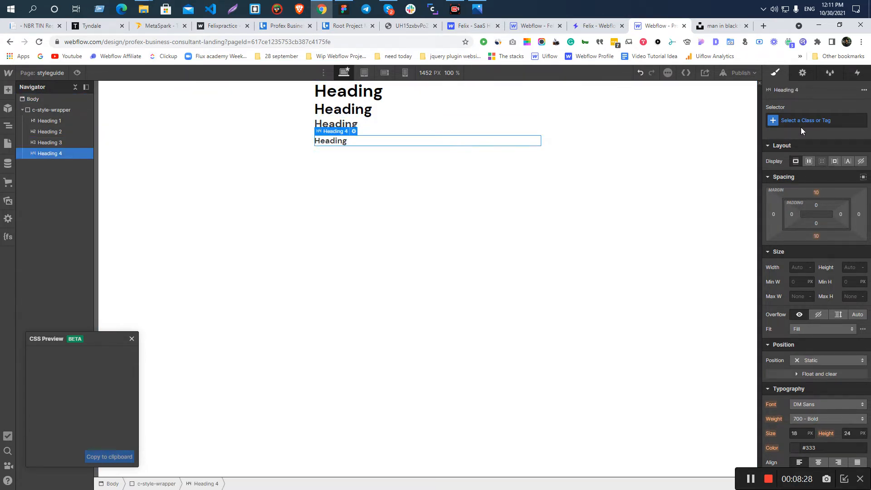
pyautogui.click(801, 124)
pyautogui.click(783, 174)
pyautogui.click(816, 193)
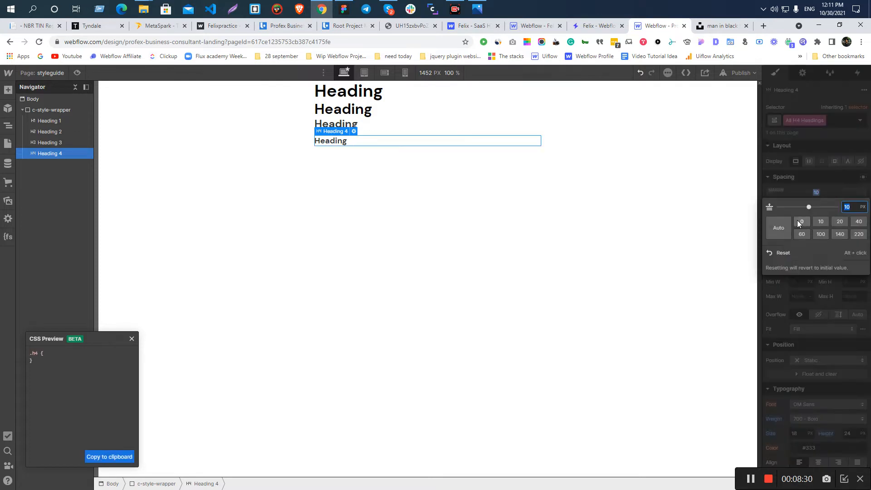
pyautogui.click(796, 221)
pyautogui.click(837, 181)
pyautogui.click(816, 235)
pyautogui.click(801, 265)
pyautogui.click(848, 176)
pyautogui.click(340, 231)
# - Duplicate the Heading 4 element and change the copy's heading type to H5
pyautogui.click(340, 137)
pyautogui.hotkey('ctrl', 'd')
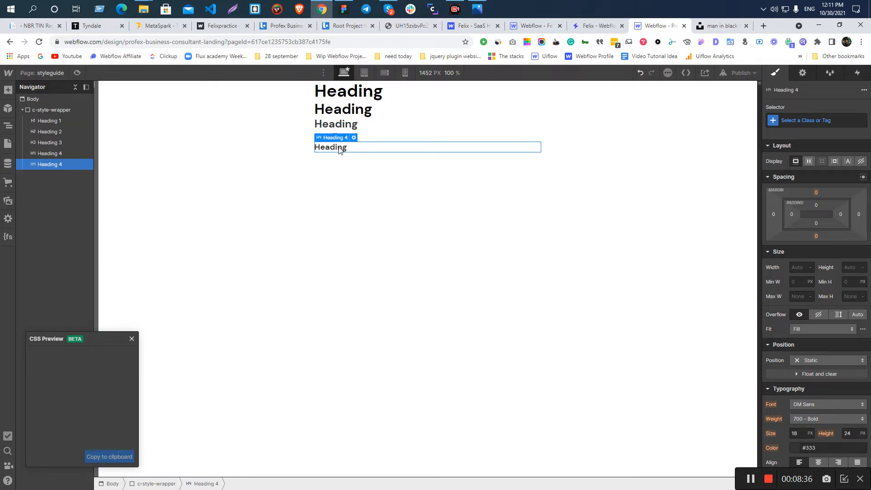
pyautogui.click(817, 120)
pyautogui.click(789, 173)
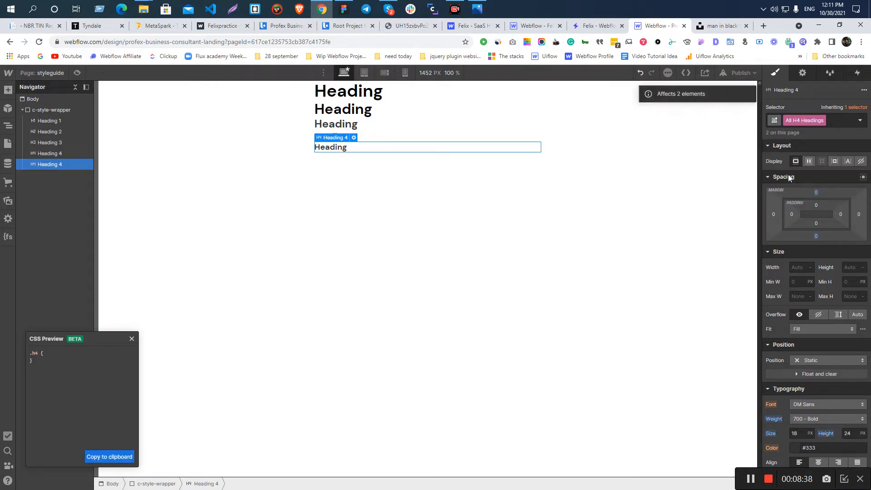
pyautogui.click(330, 219)
pyautogui.click(342, 148)
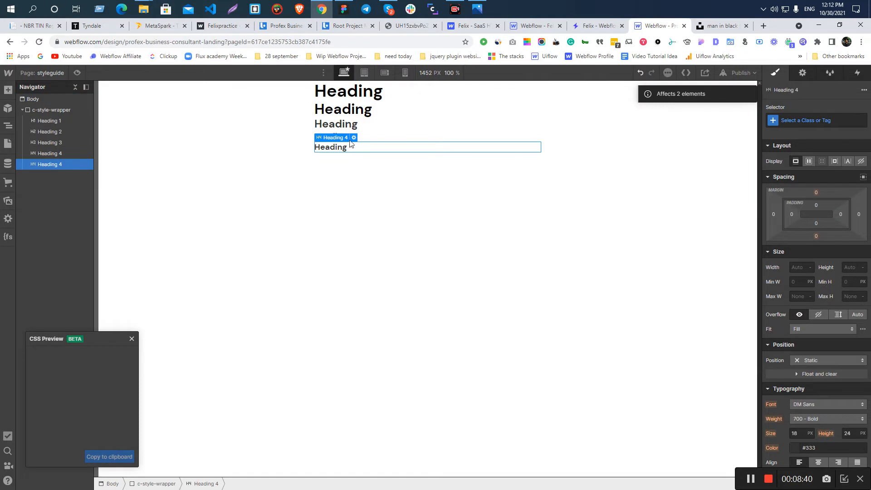
pyautogui.click(354, 137)
pyautogui.click(399, 183)
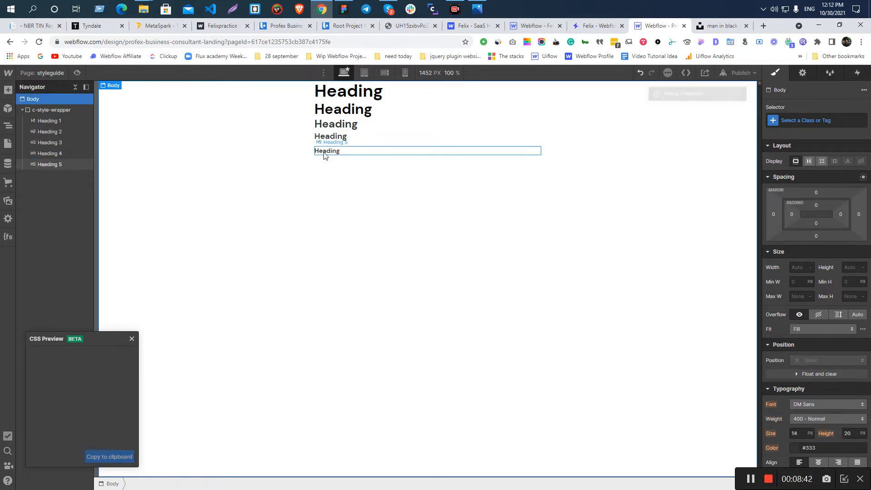
# - Set the top and bottom margins of the All H5 Headings tag to 0
pyautogui.click(801, 121)
pyautogui.click(789, 173)
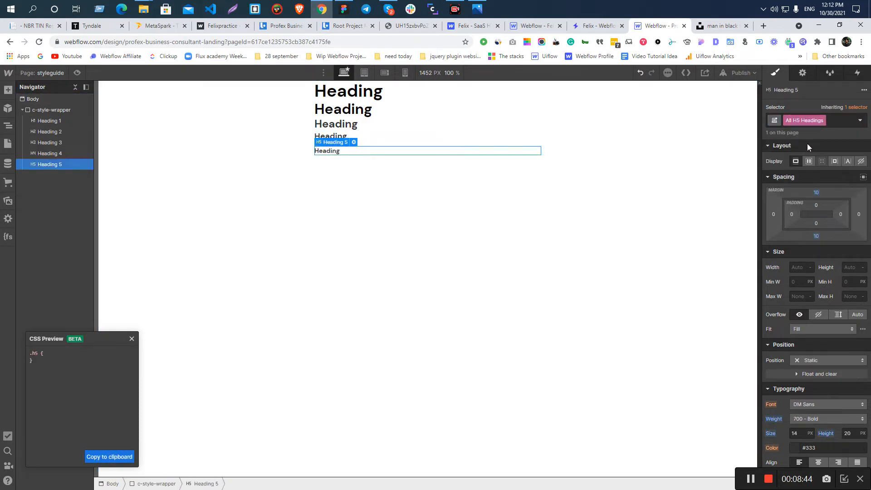
pyautogui.click(817, 192)
pyautogui.click(854, 207)
pyautogui.click(816, 236)
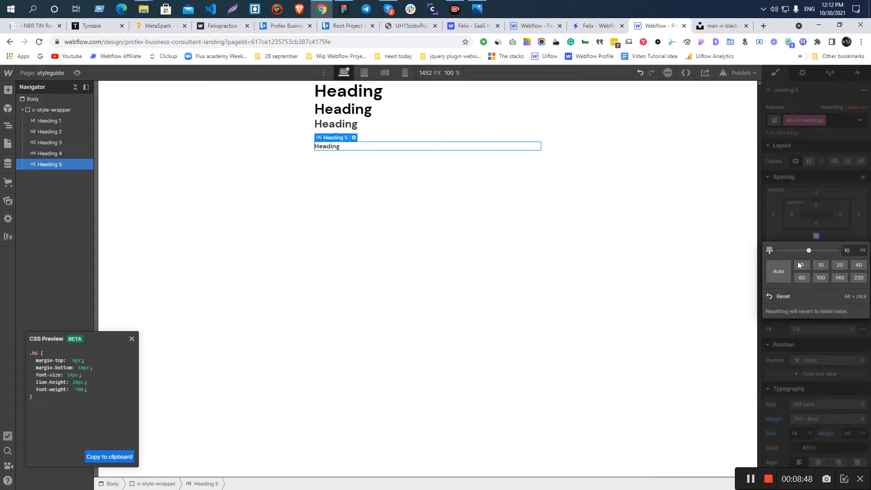
pyautogui.click(847, 251)
pyautogui.click(336, 151)
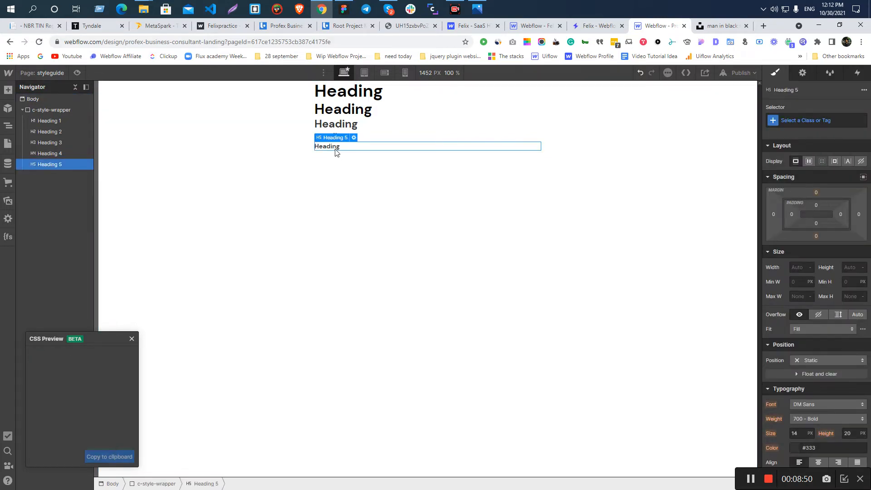
# - Add a paragraph element below Heading 5 inside the c-style-wrapper
pyautogui.click(260, 165)
pyautogui.click(319, 146)
pyautogui.hotkey('ctrl', 'k')
pyautogui.write('p')
pyautogui.press('Return')
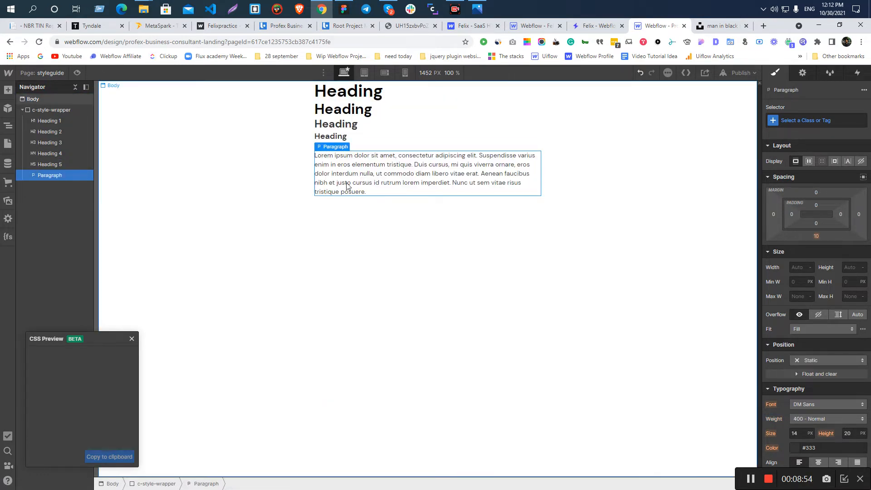
# - Set the bottom margin of the All Paragraphs tag to 0
pyautogui.hotkey('ctrl', 'Return')
pyautogui.click(817, 171)
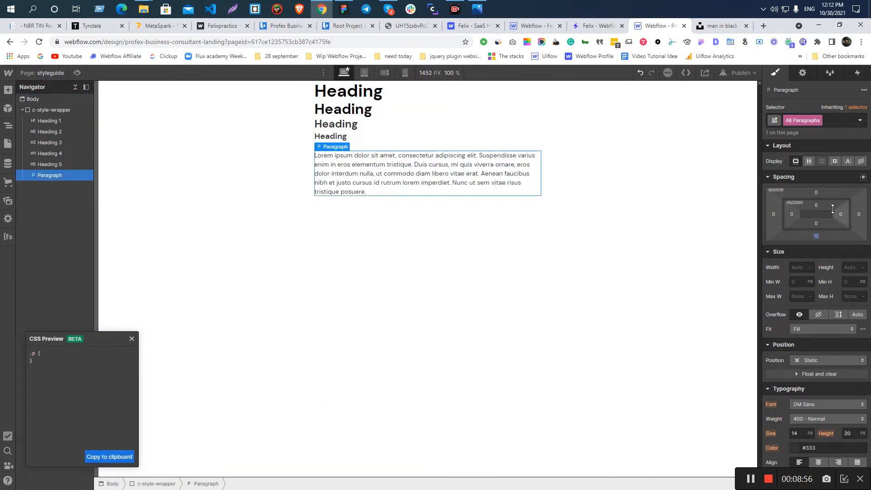
pyautogui.click(817, 236)
pyautogui.click(383, 186)
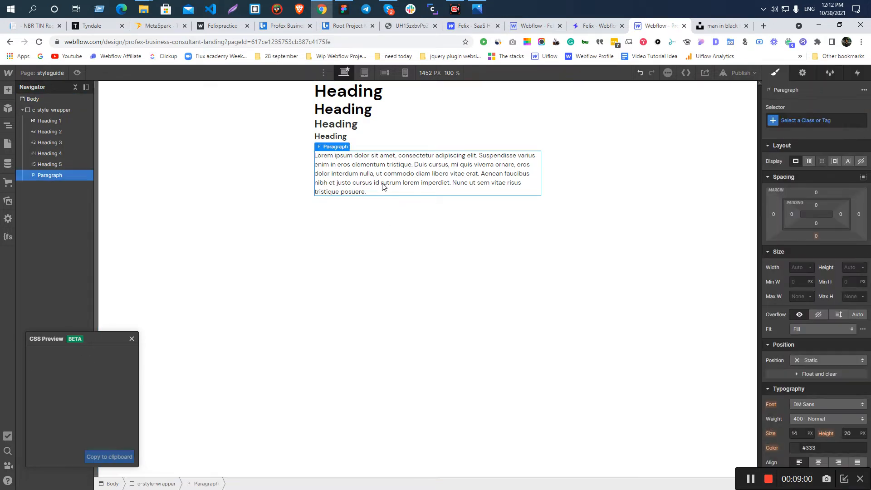
pyautogui.click(464, 286)
pyautogui.click(356, 194)
# - Select Heading 1, switch to Figma and inspect the hero heading's size, line height and letter spacing
pyautogui.click(349, 98)
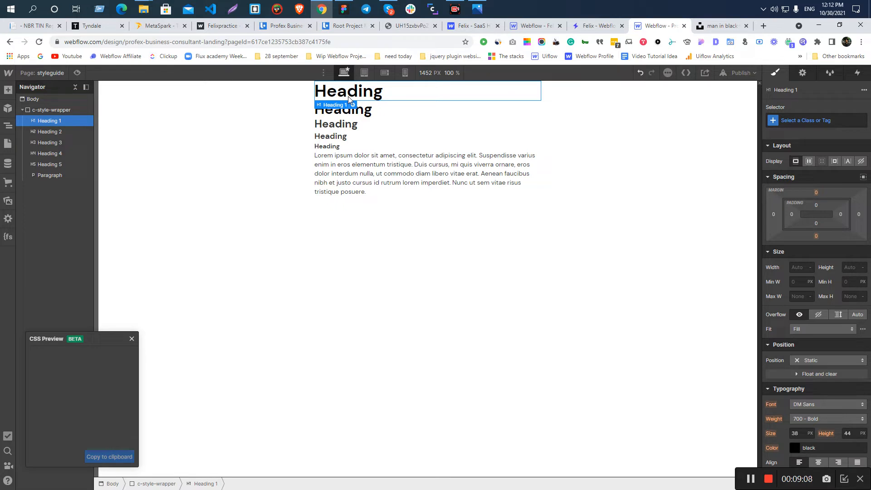
pyautogui.click(344, 9)
pyautogui.scroll(8, 312, 253)
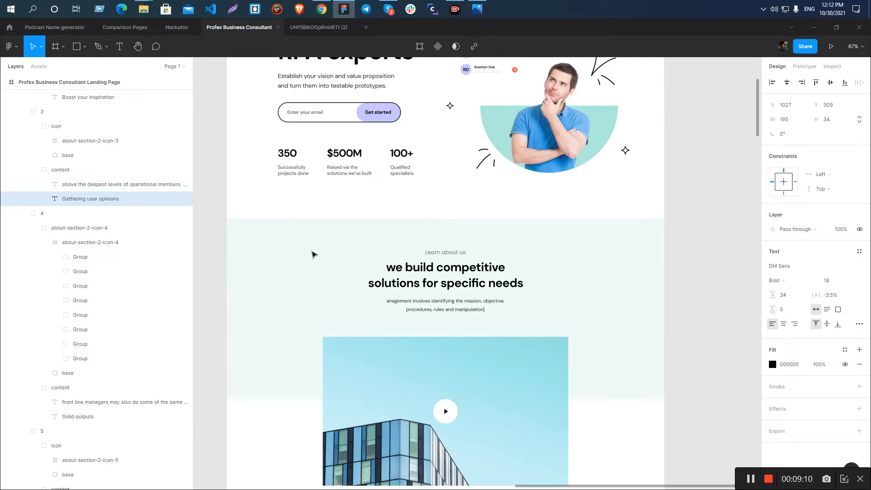
pyautogui.scroll(3, 312, 253)
pyautogui.click(310, 146)
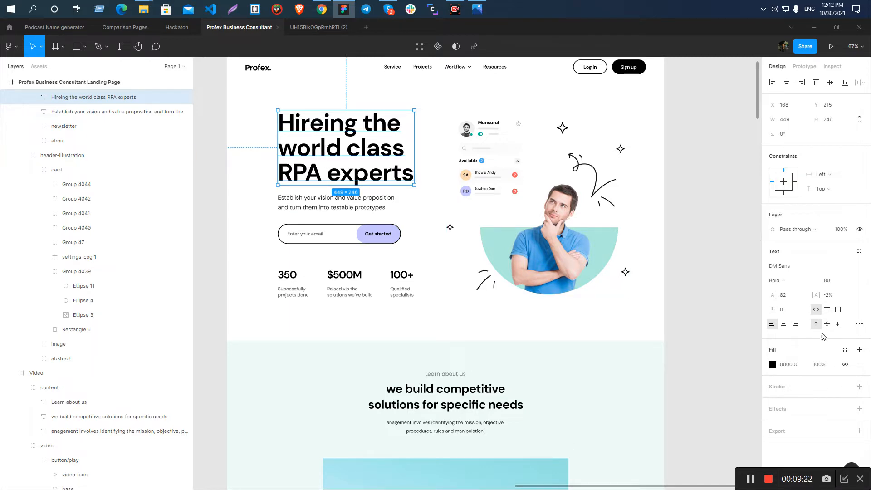
pyautogui.click(832, 67)
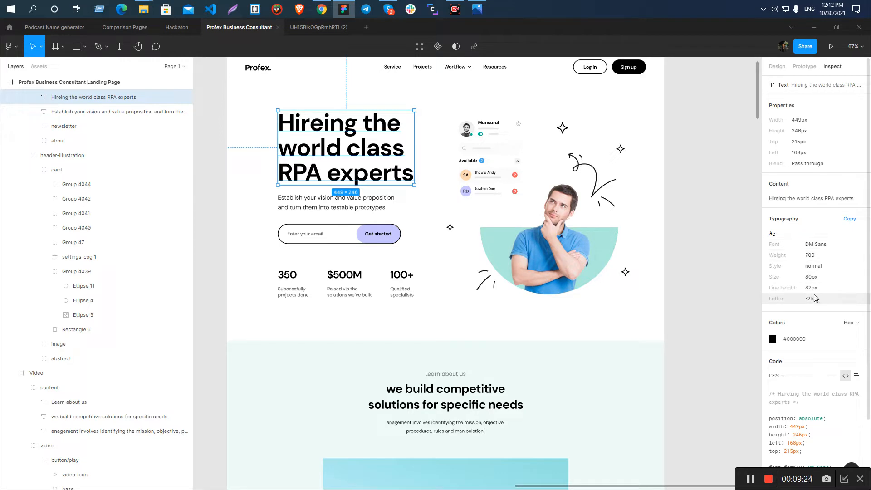
# - Switch back to Webflow and set the All H1 Headings tag's font size to 80 px and line height to 82 px
pyautogui.hotkey('alt', 'Tab')
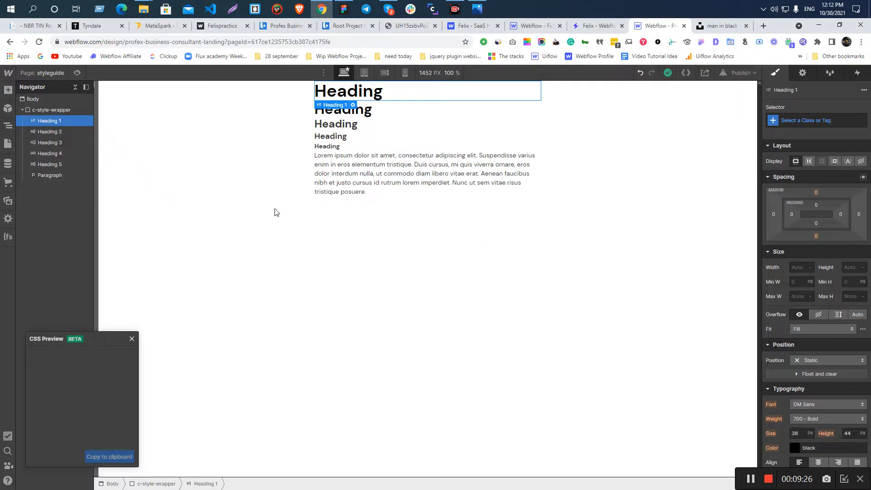
pyautogui.click(801, 141)
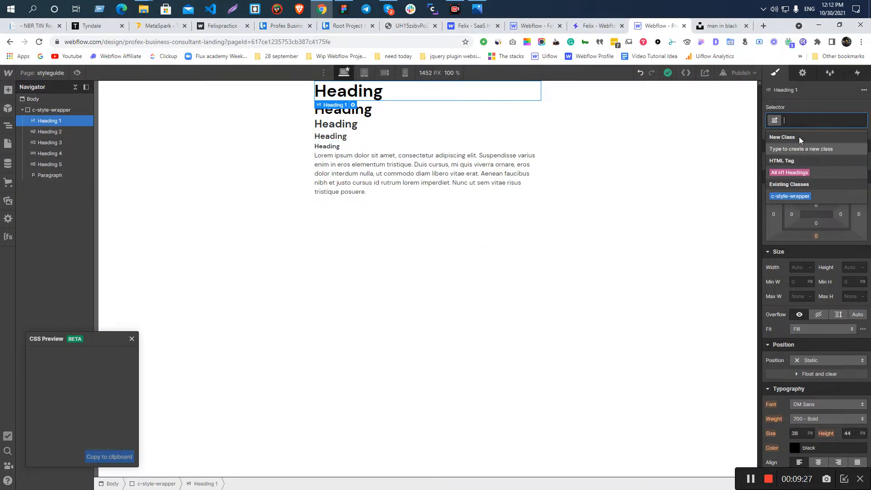
pyautogui.click(789, 172)
pyautogui.scroll(-2, 803, 408)
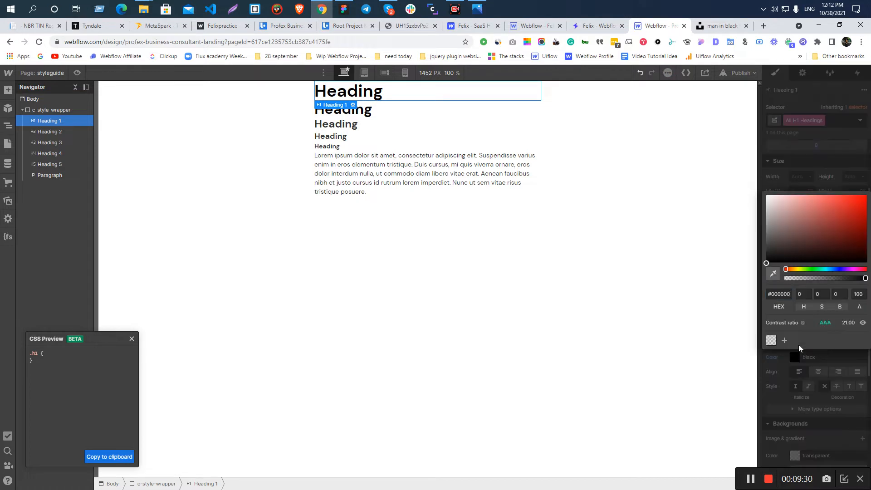
pyautogui.click(795, 343)
pyautogui.press('BackSpace')
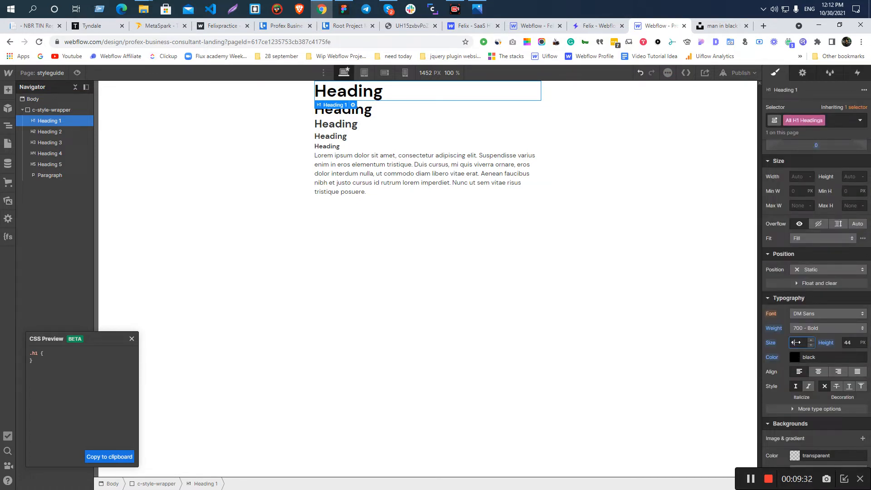
pyautogui.write('80')
pyautogui.click(849, 342)
pyautogui.write('46')
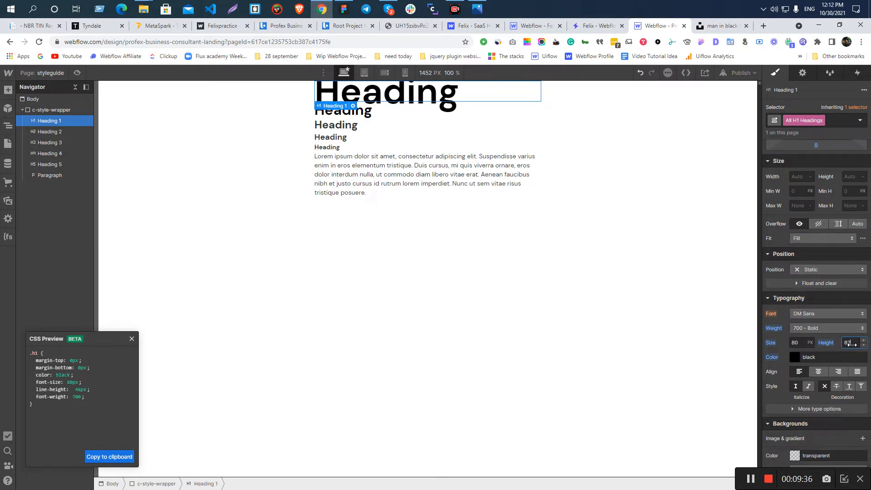
pyautogui.write('82')
pyautogui.press('Return')
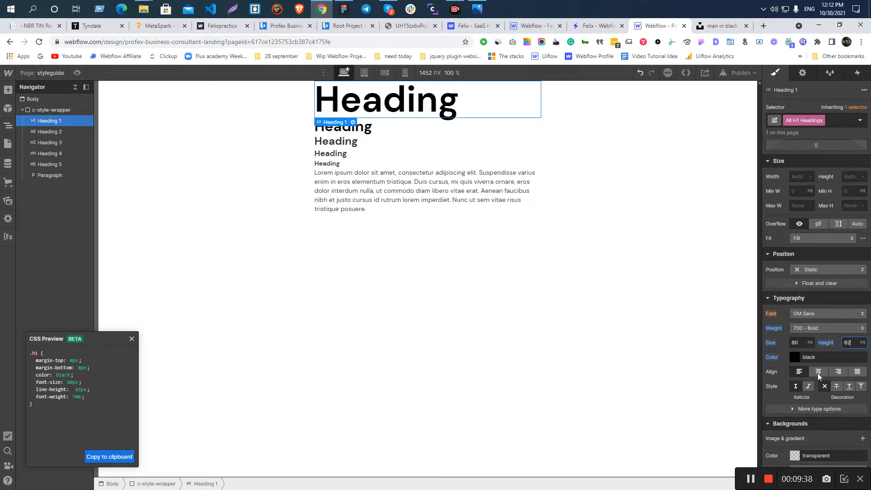
# - Switch to Figma and copy the letter-spacing value from the hero heading's CSS code
pyautogui.hotkey('alt', 'Tab')
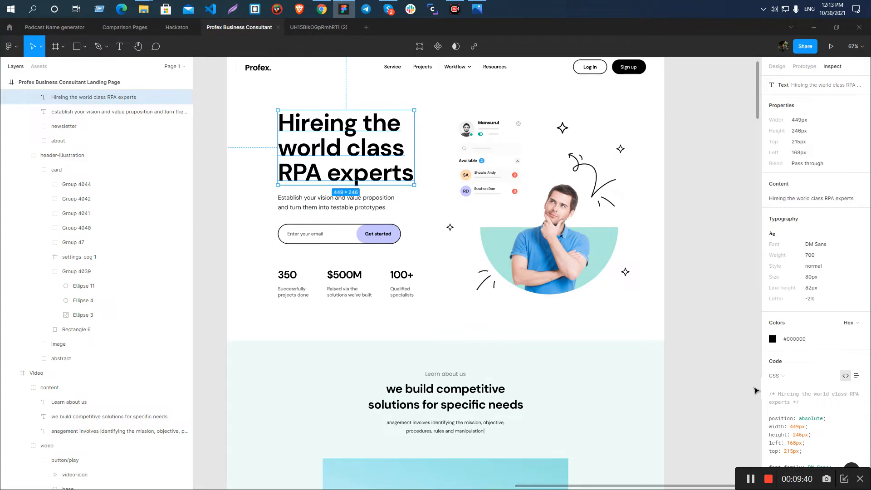
pyautogui.scroll(-3, 820, 387)
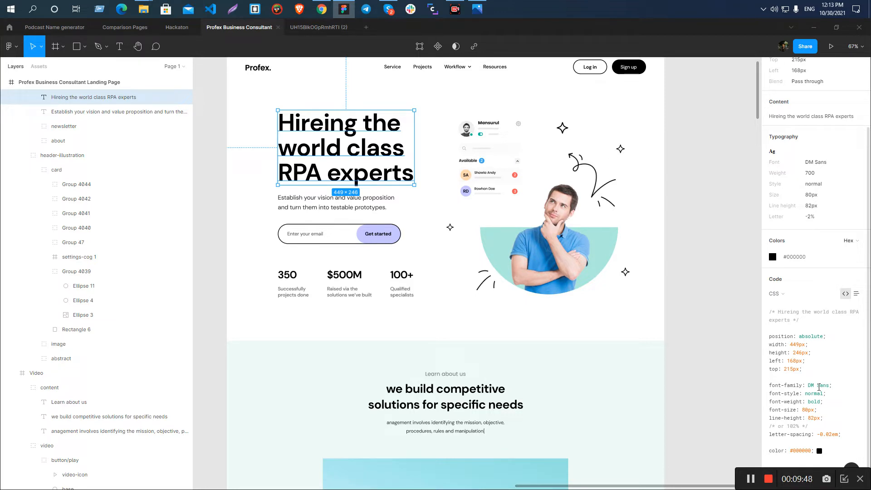
pyautogui.moveTo(818, 434); pyautogui.dragTo(836, 433)
# - Switch back to Webflow and set the All H1 Headings tag's letter spacing to -0.02 em
pyautogui.hotkey('alt', 'Tab')
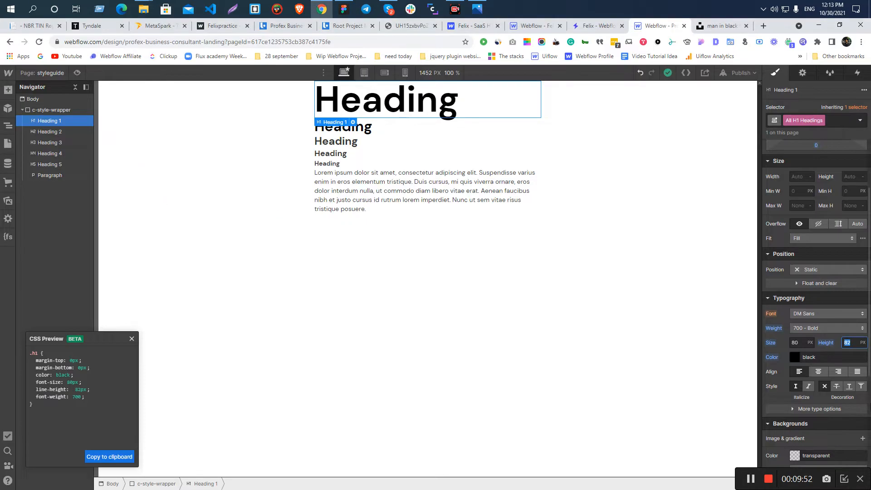
pyautogui.scroll(-4, 798, 318)
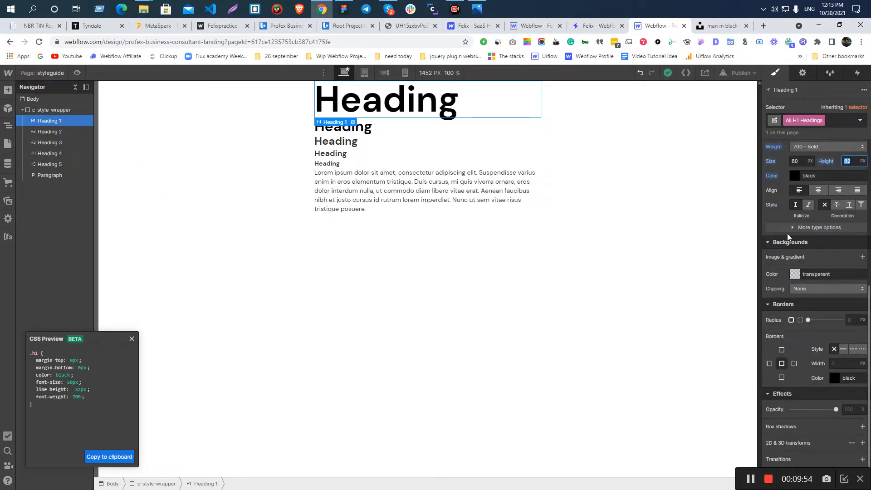
pyautogui.click(801, 226)
pyautogui.click(781, 241)
pyautogui.write('-0.02em')
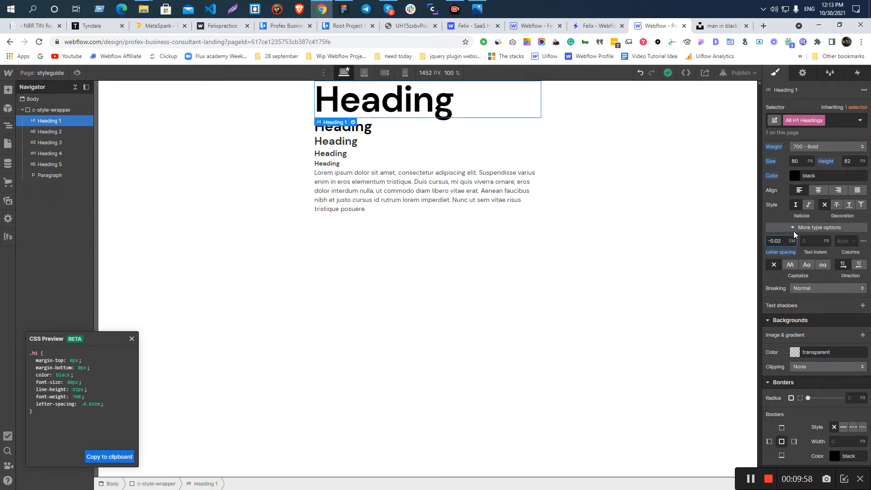
# - Switch to Figma, inspect the "we build competitive solutions for specific needs" heading's typography and copy its letter-spacing value
pyautogui.hotkey('alt', 'Tab')
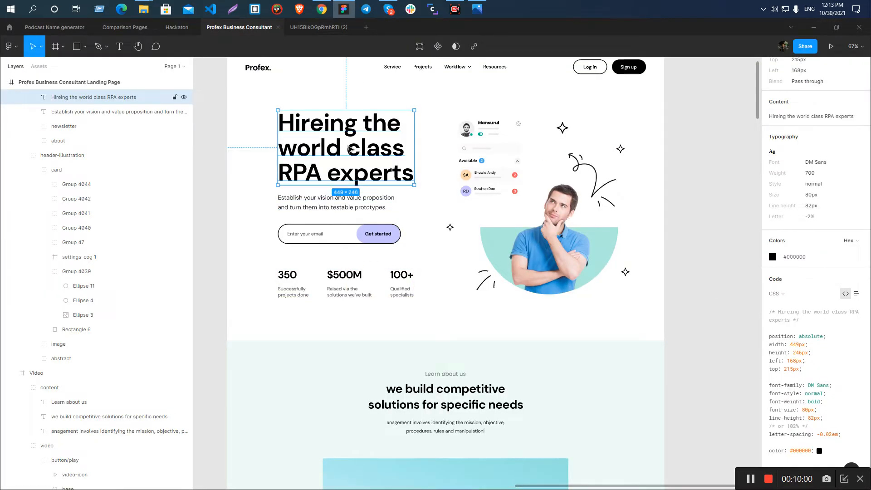
pyautogui.scroll(-5, 360, 208)
pyautogui.scroll(-4, 379, 195)
pyautogui.scroll(3, 371, 294)
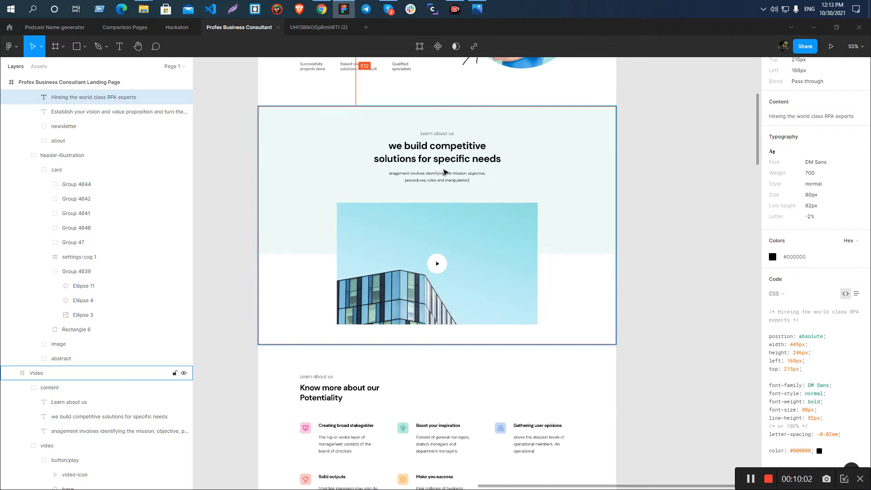
pyautogui.click(442, 159)
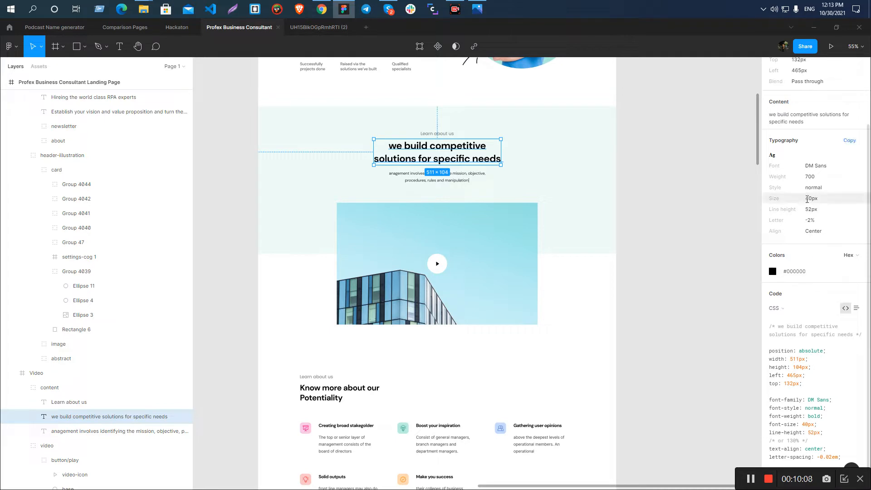
pyautogui.moveTo(838, 457); pyautogui.dragTo(823, 458)
# - Switch back to Webflow, choose the All H2 Headings tag for Heading 2 and set its font size to 40 px
pyautogui.hotkey('alt', 'Tab')
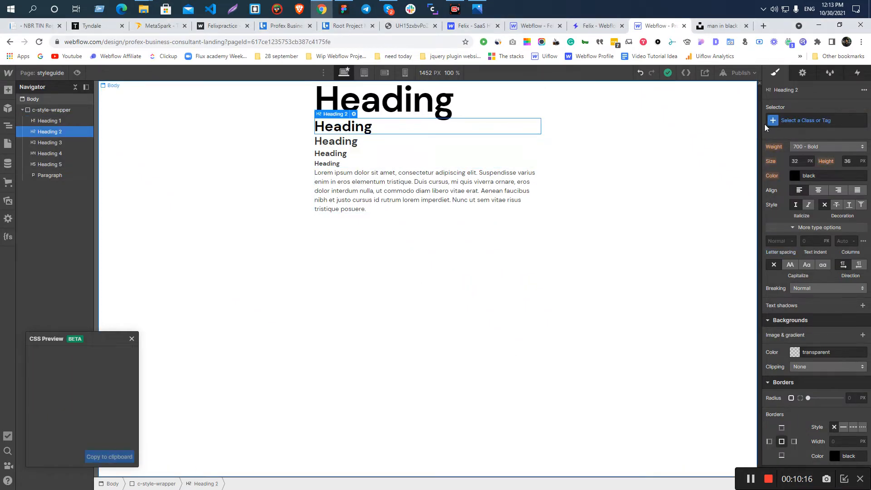
pyautogui.click(767, 123)
pyautogui.click(805, 172)
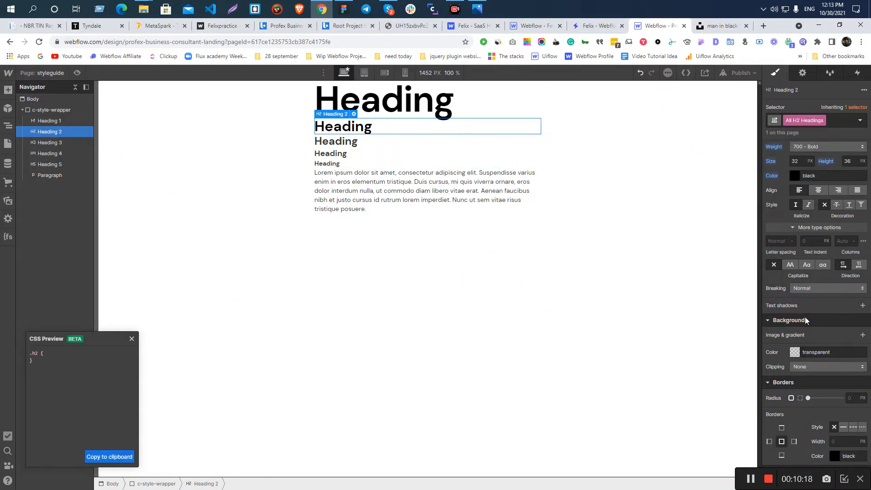
pyautogui.scroll(1, 808, 327)
pyautogui.click(795, 207)
pyautogui.write('40')
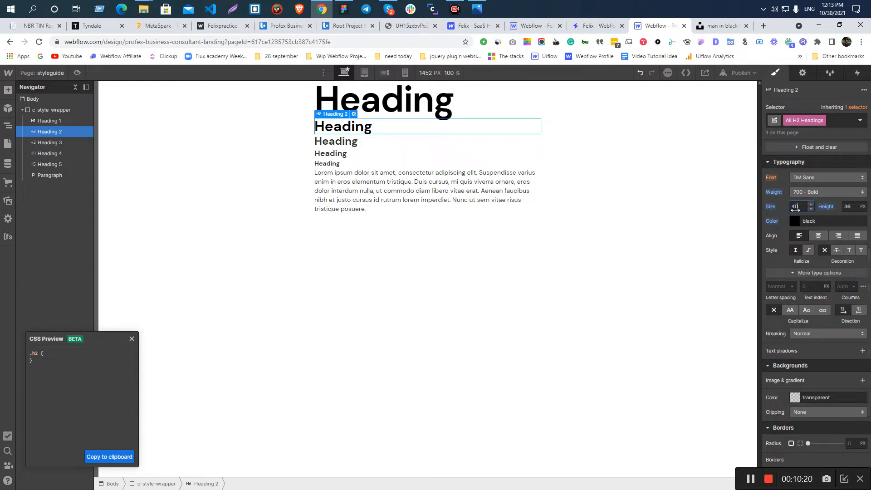
pyautogui.press('Return')
# - Set the All H2 Headings tag's line height to 52 px and letter spacing to -0.02 em
pyautogui.click(852, 207)
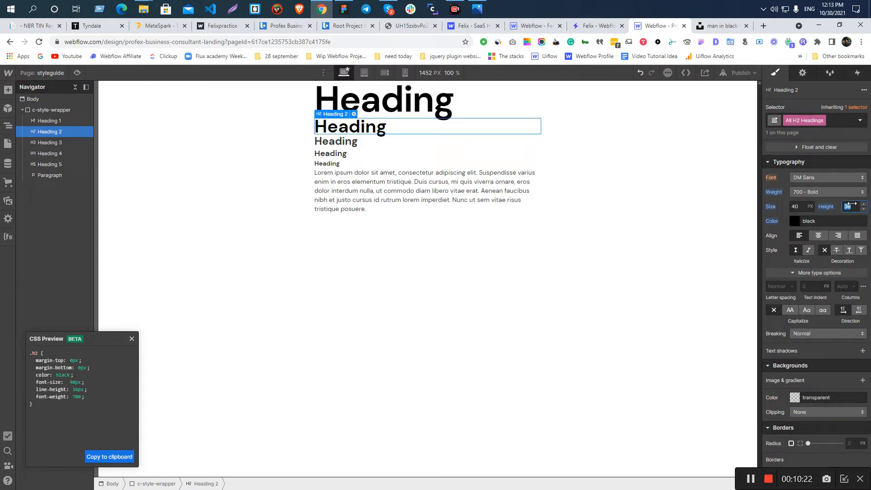
pyautogui.write('52')
pyautogui.press('Return')
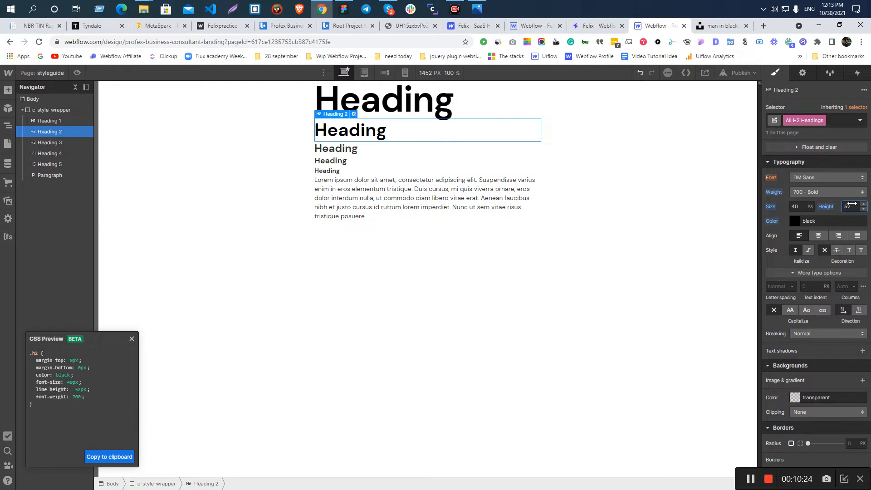
pyautogui.click(779, 287)
pyautogui.press('Return')
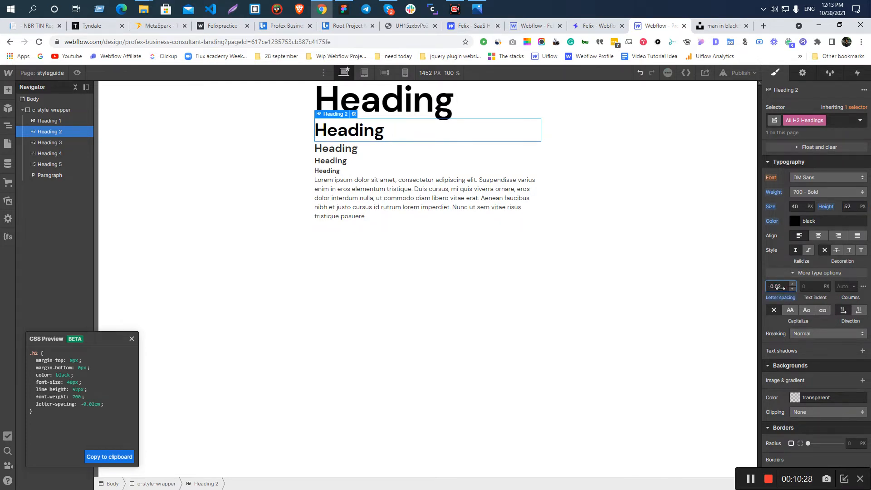
# - Switch to Figma and compare the typography of the "we build competitive solutions for specific needs" and "Know more about our Potentiality" headings
pyautogui.hotkey('alt', 'Tab')
pyautogui.scroll(3, 408, 214)
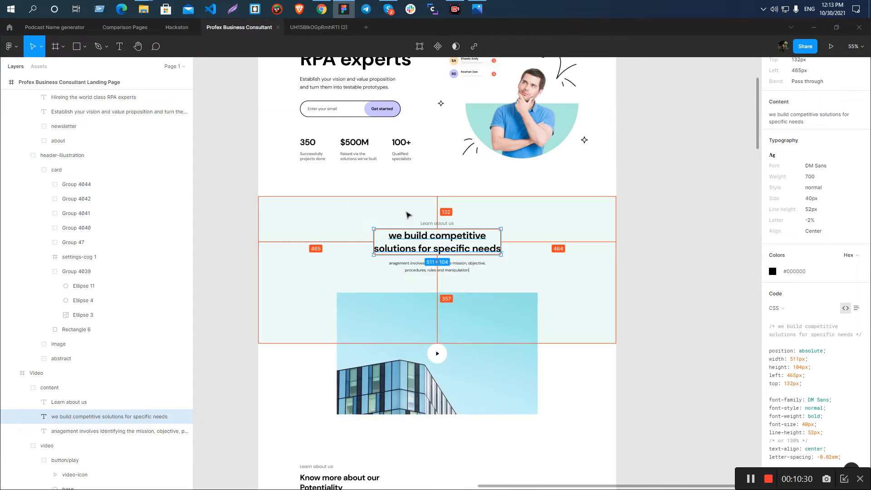
pyautogui.click(407, 214)
pyautogui.scroll(-3, 406, 214)
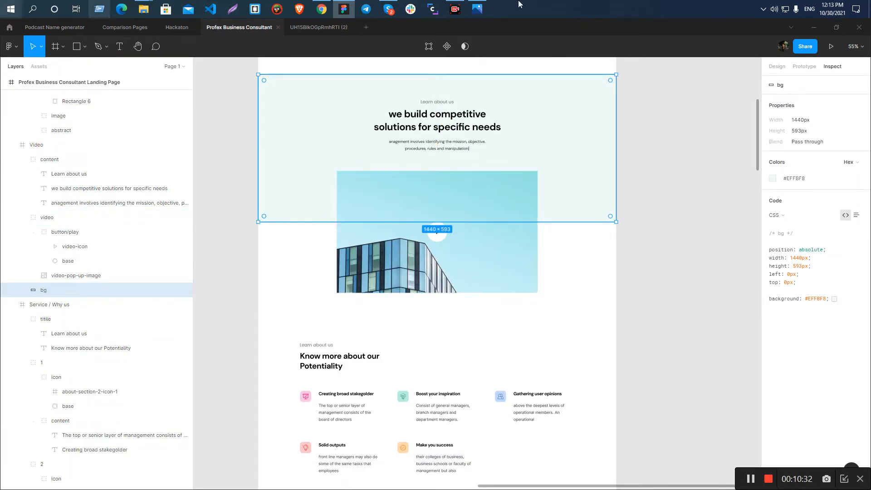
pyautogui.scroll(-4, 301, 305)
pyautogui.scroll(3, 300, 302)
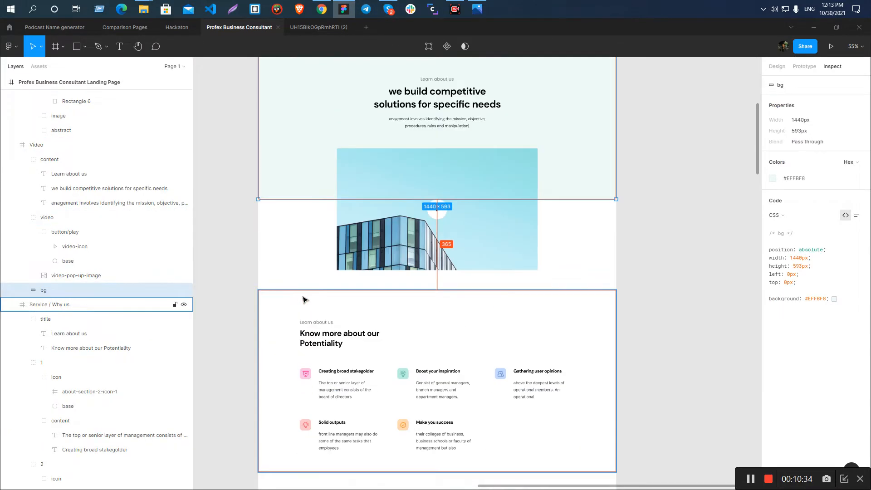
pyautogui.scroll(2, 374, 171)
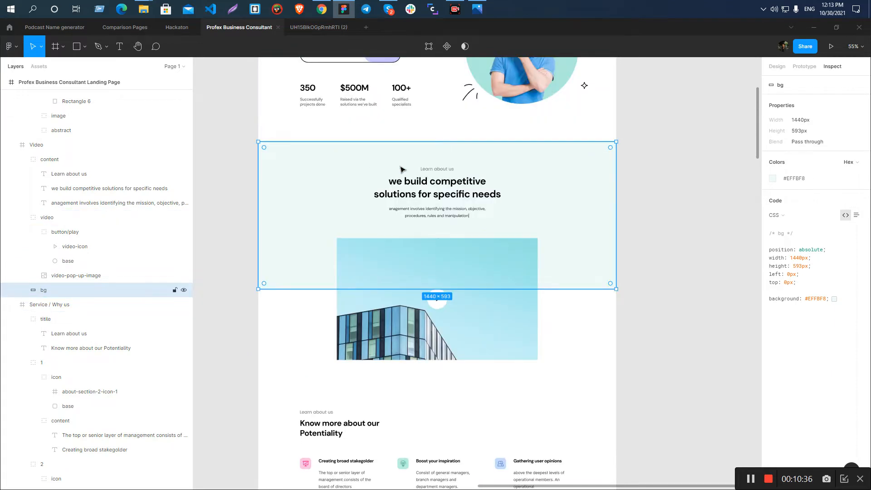
pyautogui.click(420, 188)
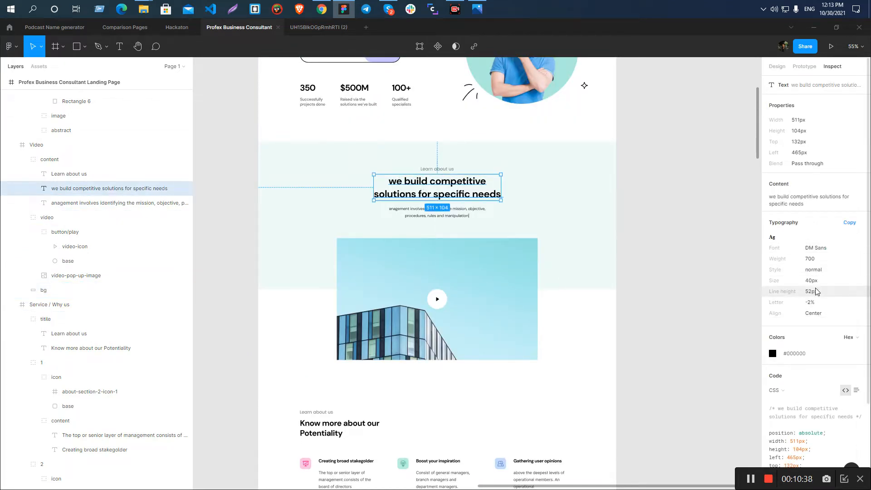
pyautogui.scroll(-3, 436, 181)
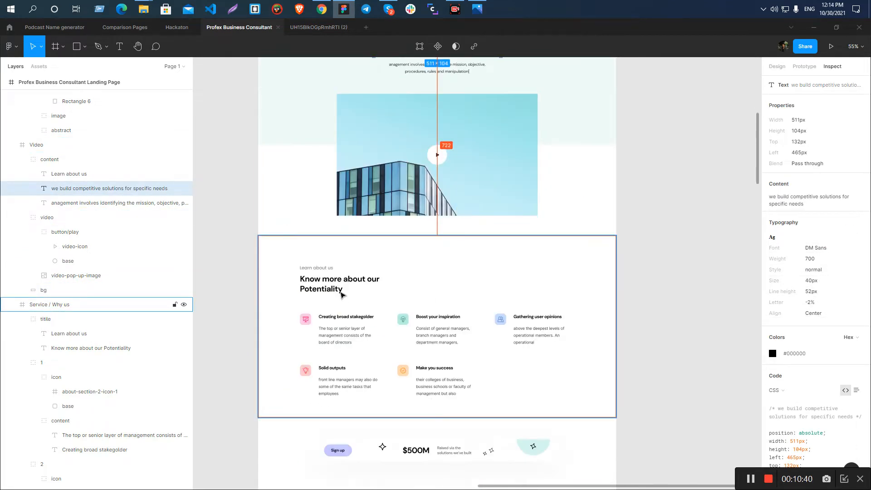
pyautogui.click(342, 289)
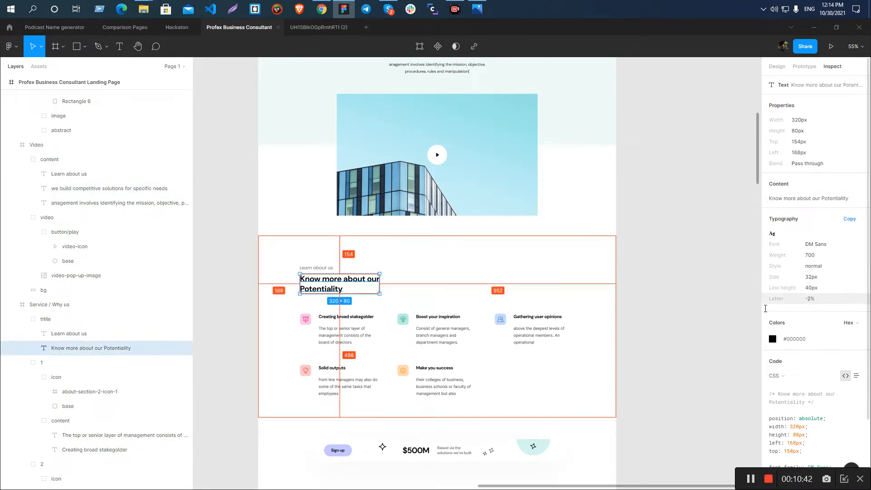
pyautogui.click(170, 289)
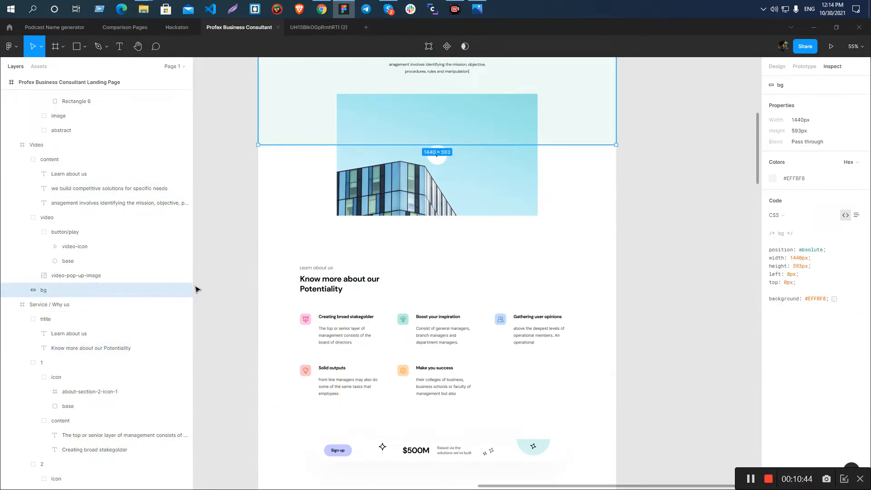
pyautogui.scroll(5, 443, 173)
pyautogui.click(445, 170)
pyautogui.scroll(-6, 445, 170)
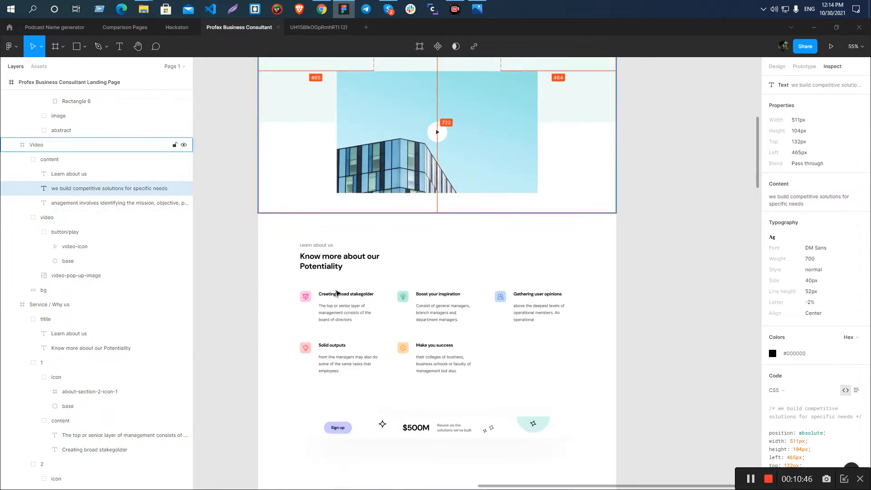
pyautogui.click(328, 265)
pyautogui.scroll(3, 330, 263)
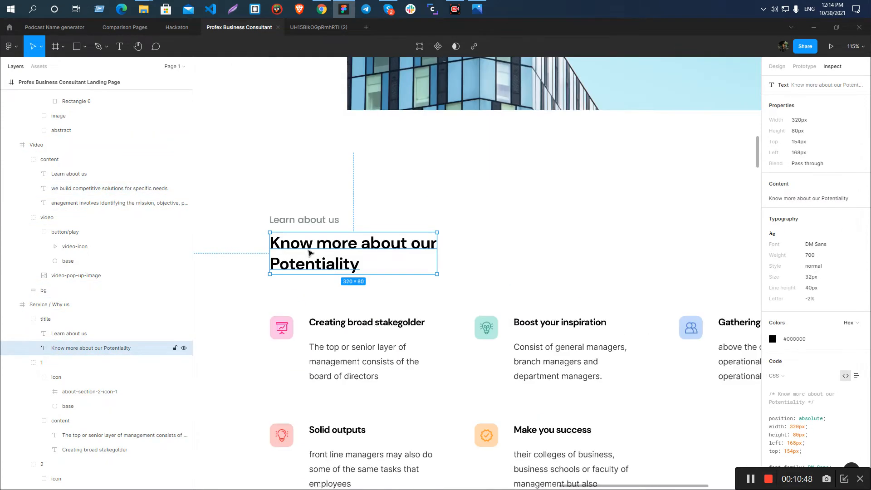
pyautogui.scroll(-3, 313, 254)
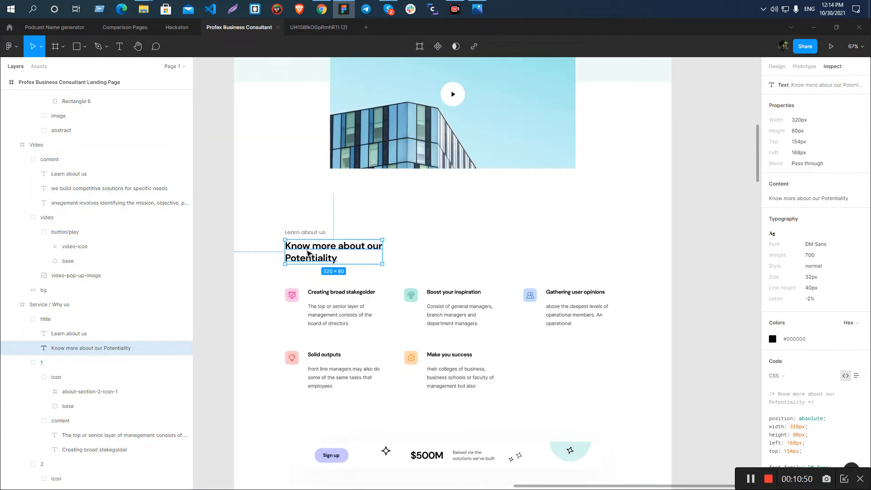
# - Switch back to Webflow and duplicate Heading 2 directly below the original
pyautogui.hotkey('alt', 'Tab')
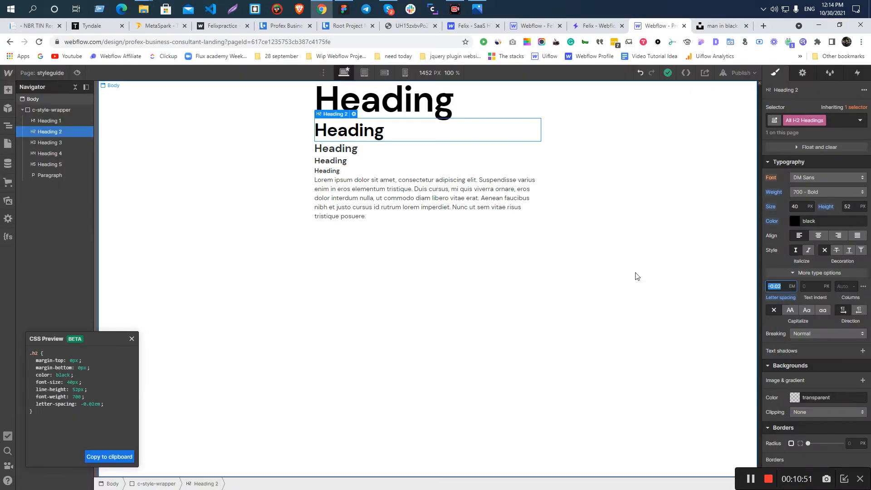
pyautogui.click(342, 149)
pyautogui.click(367, 137)
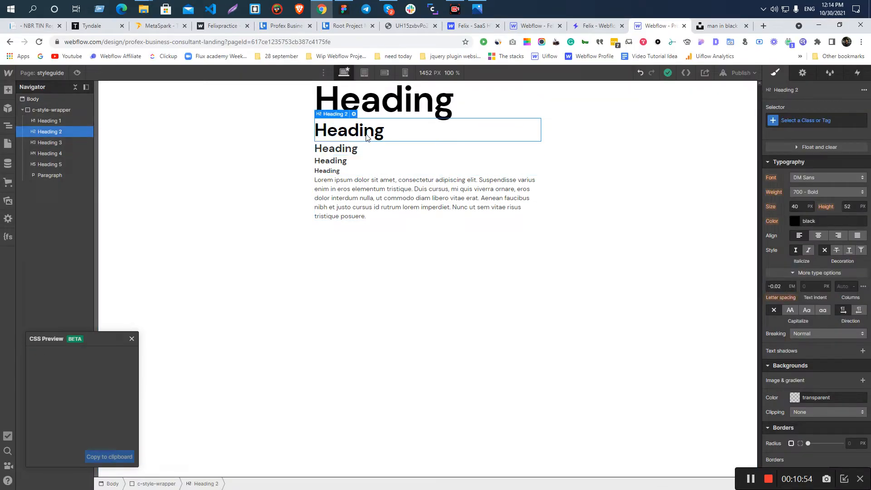
pyautogui.hotkey('ctrl', 'd')
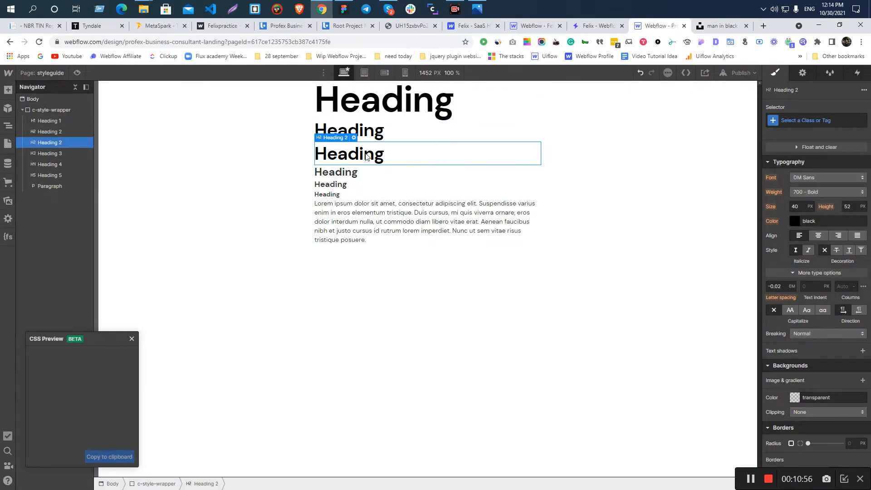
# - Assign a new class named h2-small to the duplicated Heading 2
pyautogui.click(803, 116)
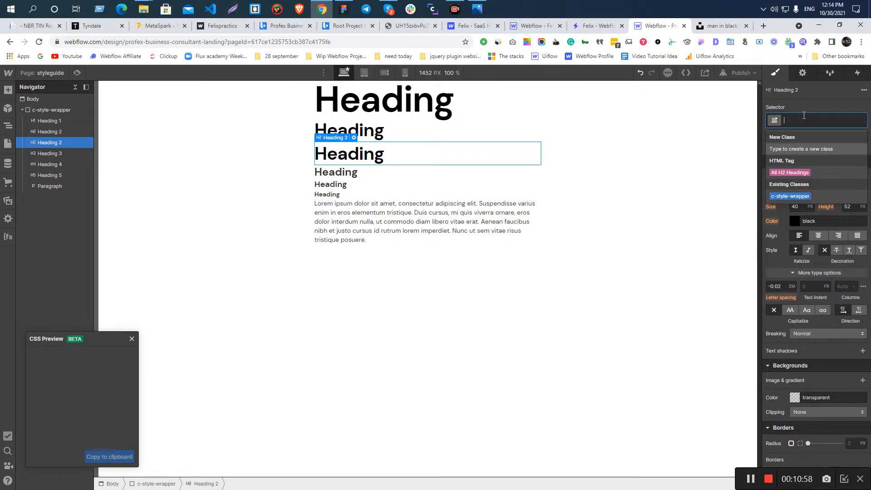
pyautogui.write('h2-')
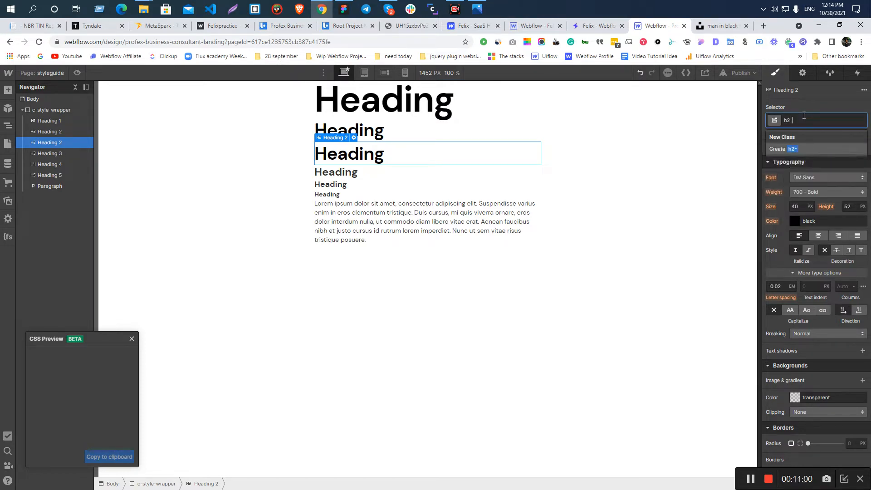
pyautogui.write('small')
pyautogui.press('Return')
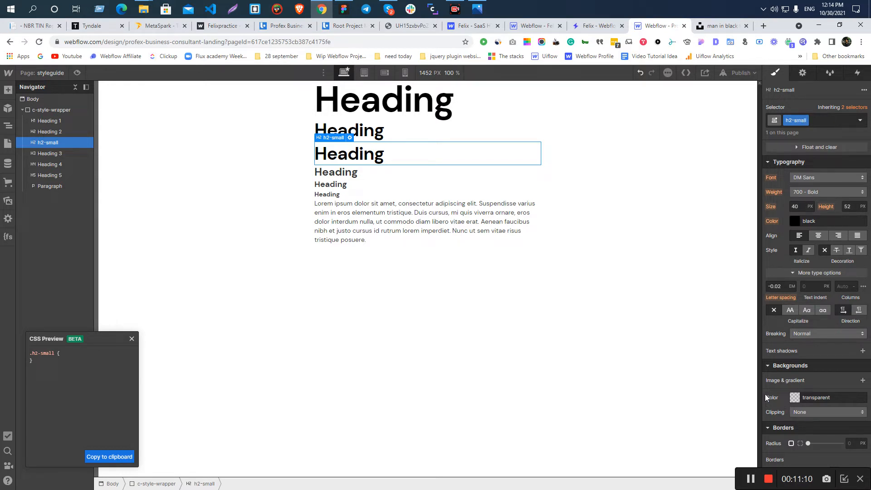
# - Switch to Figma and inspect the font size and line height of the "Know more about our Potentiality" heading
pyautogui.click(366, 138)
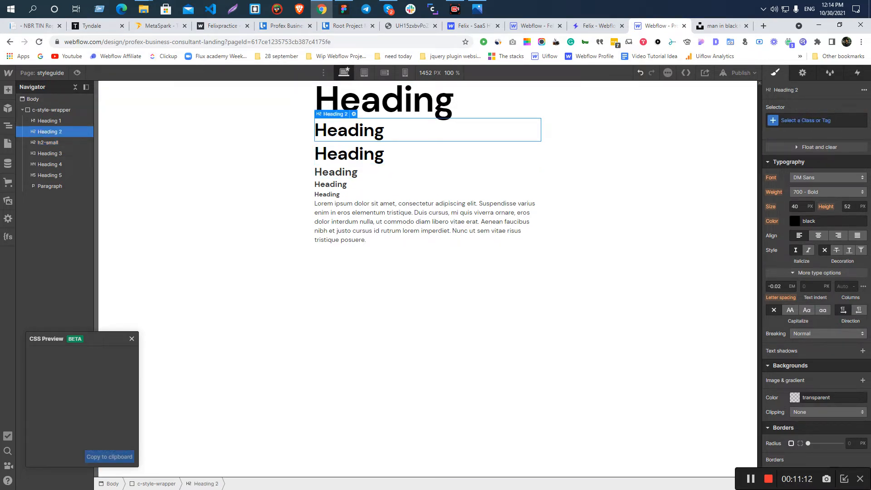
pyautogui.hotkey('alt', 'Tab')
pyautogui.scroll(-3, 400, 222)
pyautogui.scroll(3, 327, 234)
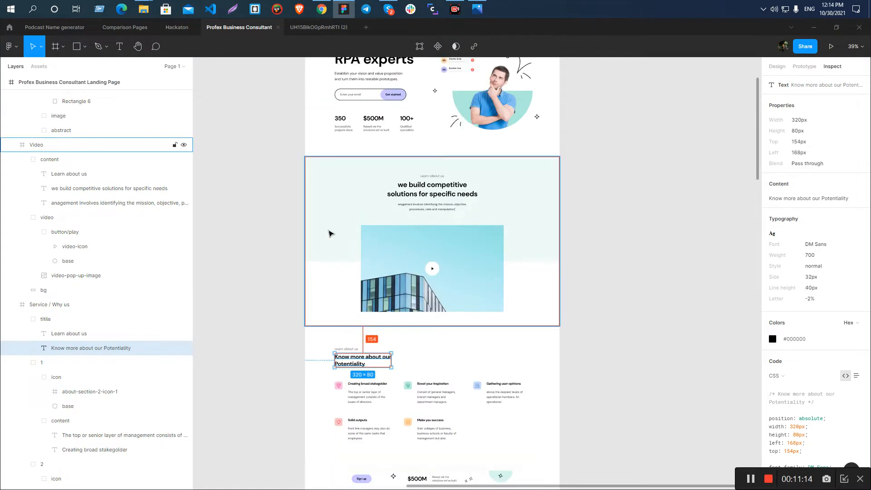
pyautogui.scroll(5, 387, 424)
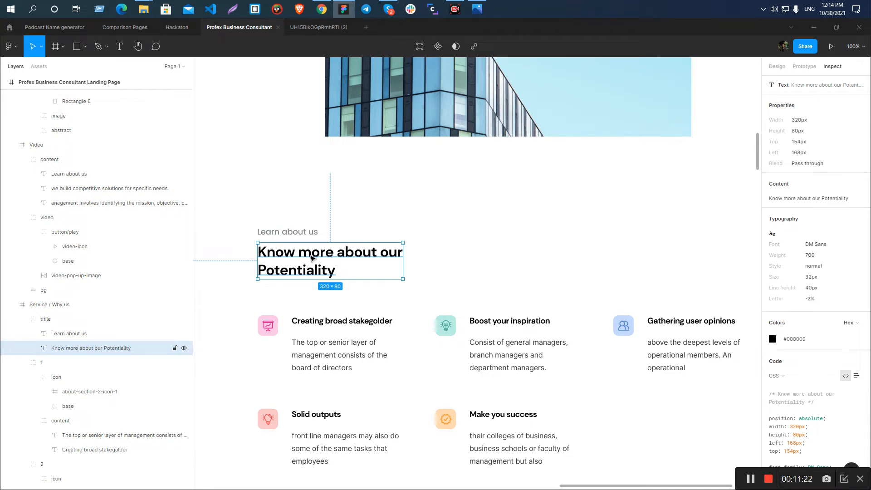
pyautogui.press('alt')
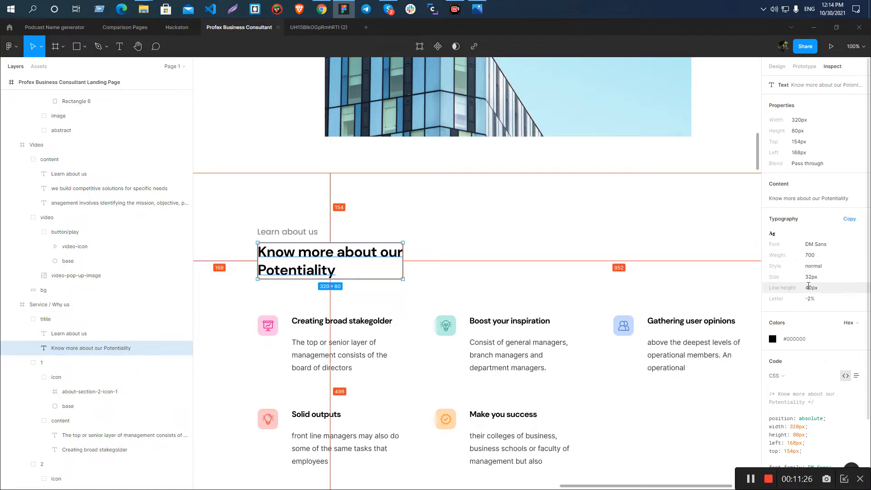
# - Switch to Webflow and set the h2-small heading's font size to 32 px and its line height to 40 px
pyautogui.scroll(-3, 812, 377)
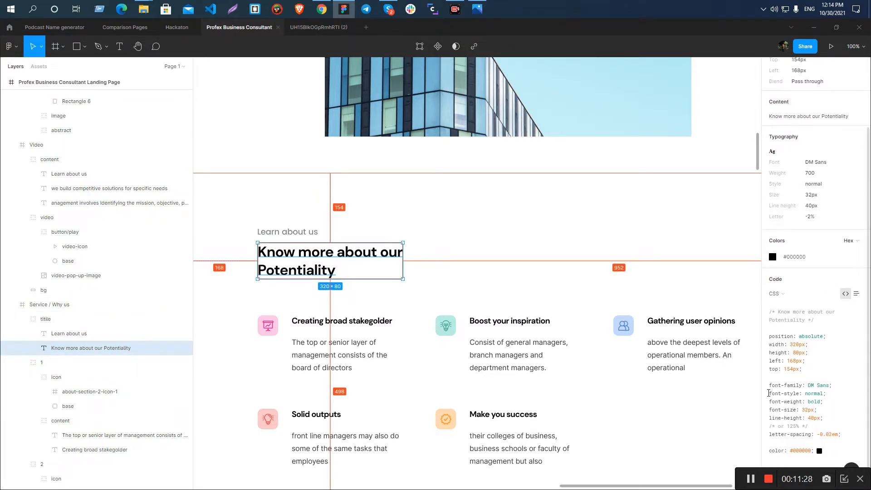
pyautogui.hotkey('alt', 'Tab')
pyautogui.click(357, 152)
pyautogui.click(363, 136)
pyautogui.click(365, 151)
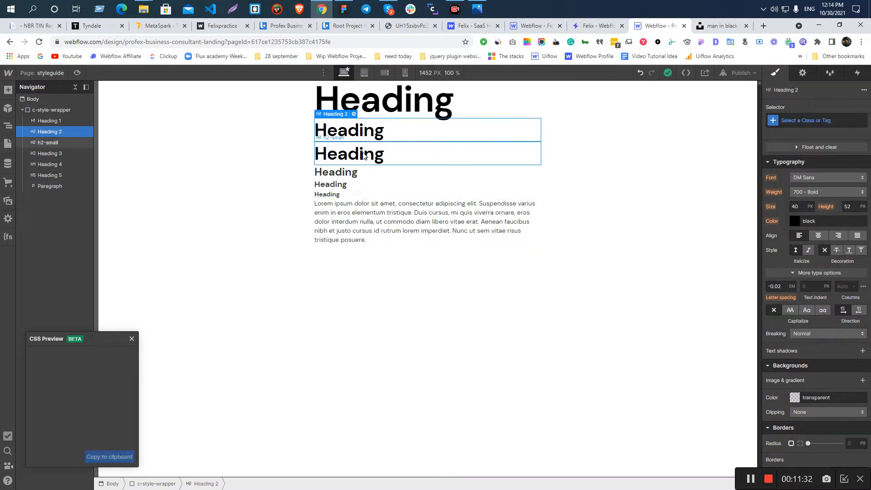
pyautogui.click(798, 206)
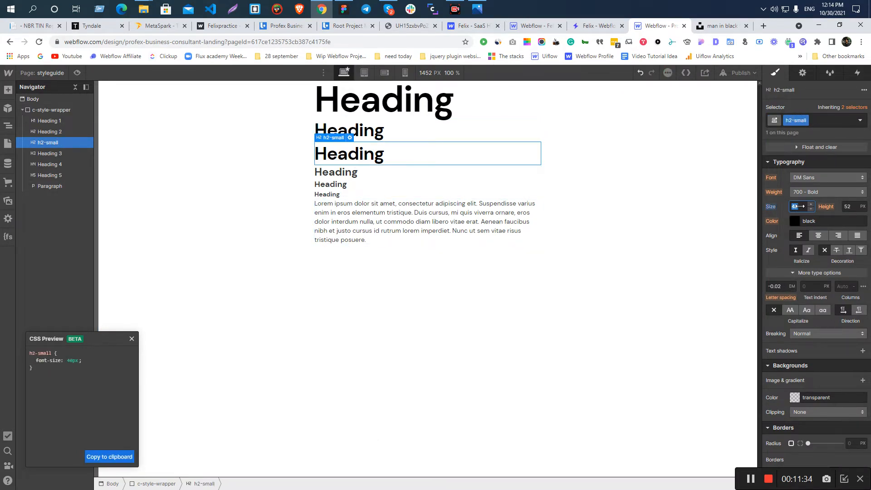
pyautogui.write('32')
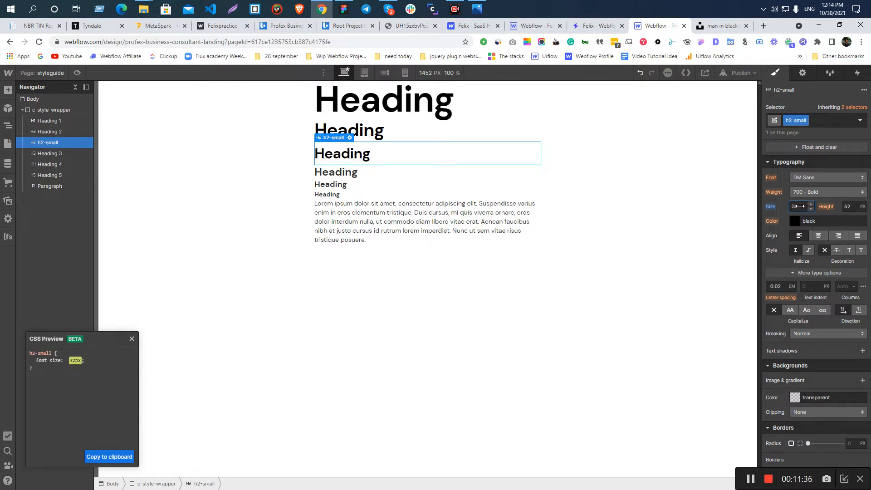
pyautogui.click(845, 206)
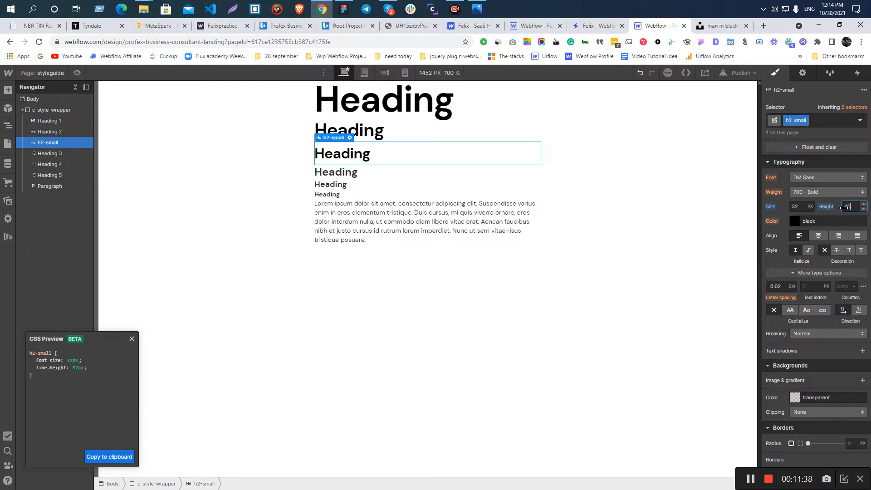
pyautogui.write('40')
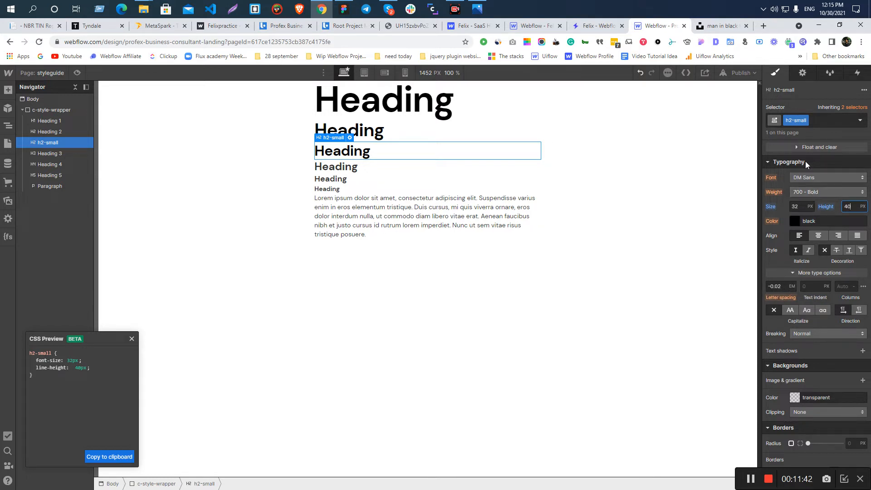
pyautogui.scroll(5, 815, 214)
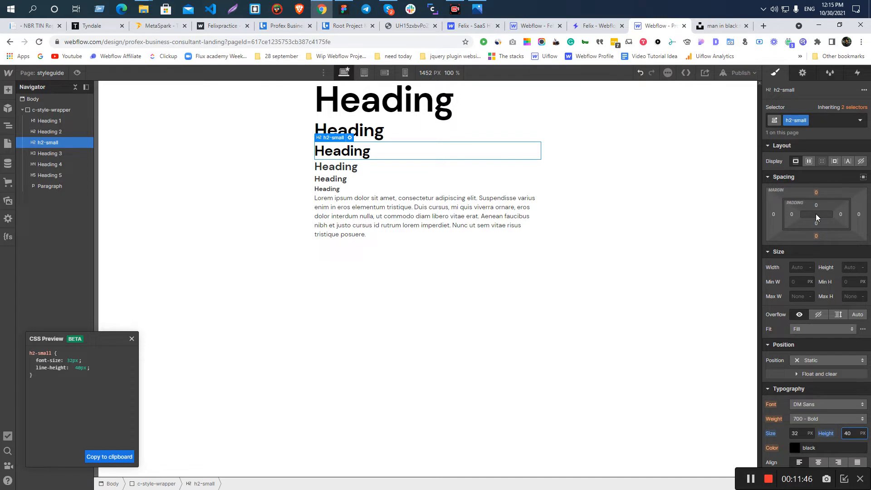
pyautogui.scroll(-4, 816, 214)
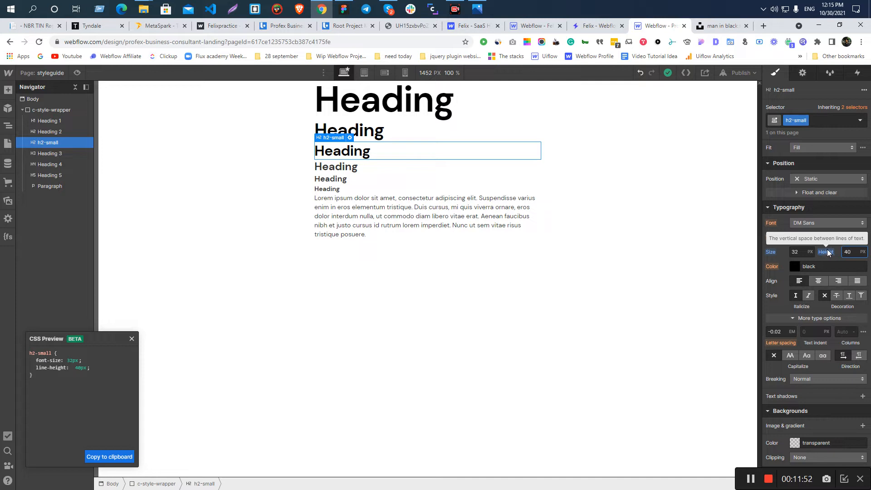
# - Switch to Figma and compare the typography of the five feature titles under the "Know more about our Potentiality" heading
pyautogui.hotkey('alt', 'Tab')
pyautogui.scroll(-1, 445, 244)
pyautogui.scroll(-4, 444, 243)
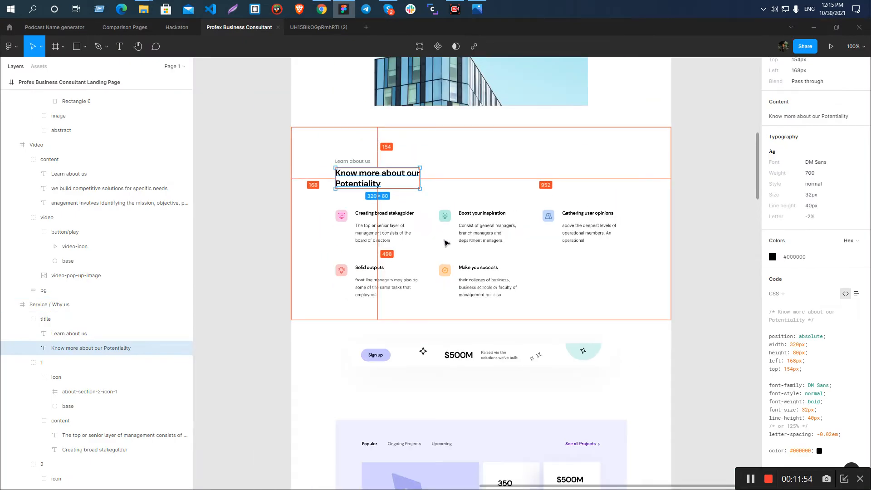
pyautogui.scroll(-5, 258, 248)
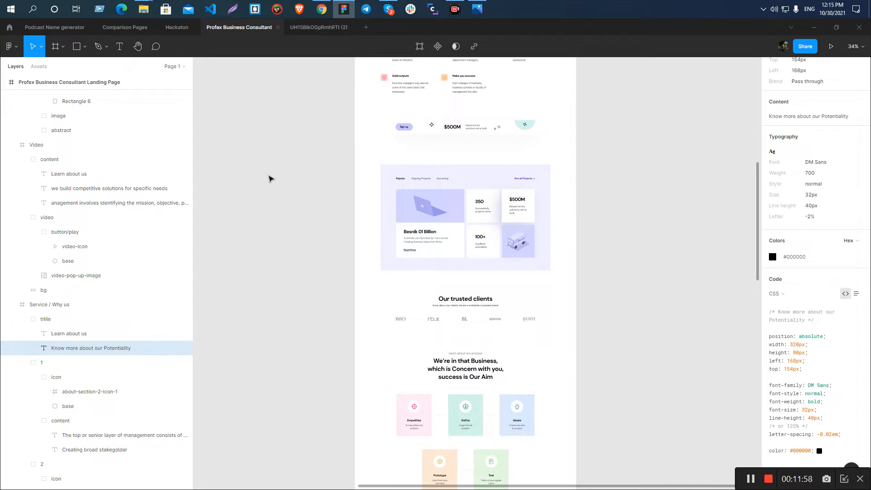
pyautogui.scroll(5, 272, 177)
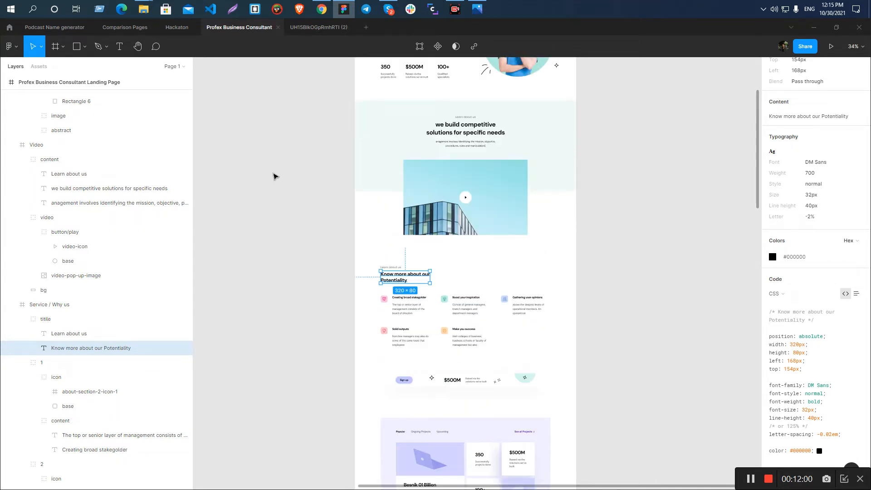
pyautogui.scroll(3, 375, 414)
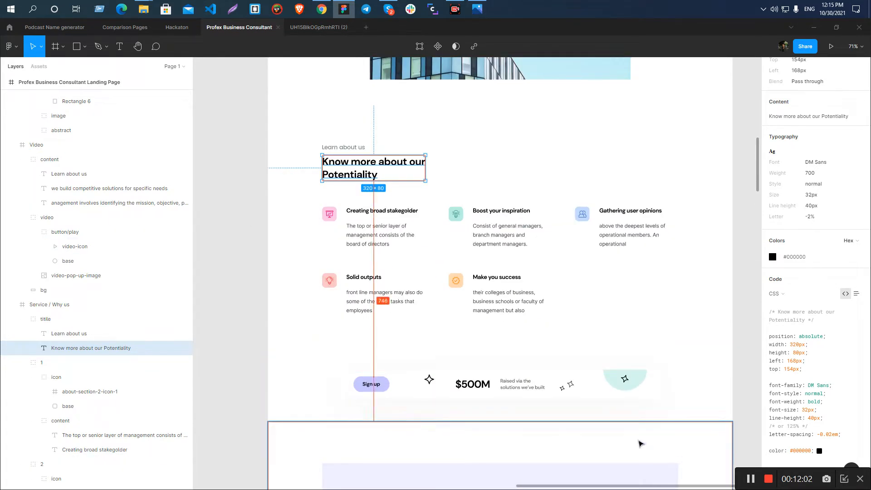
pyautogui.click(227, 258)
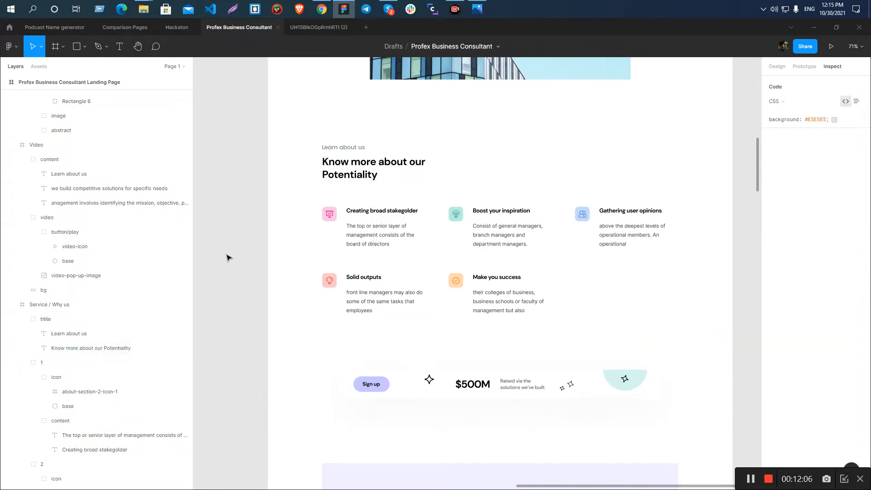
pyautogui.click(376, 215)
pyautogui.keyDown('shift'); pyautogui.click(501, 211); pyautogui.keyUp('shift')
pyautogui.keyDown('shift'); pyautogui.click(608, 210); pyautogui.keyUp('shift')
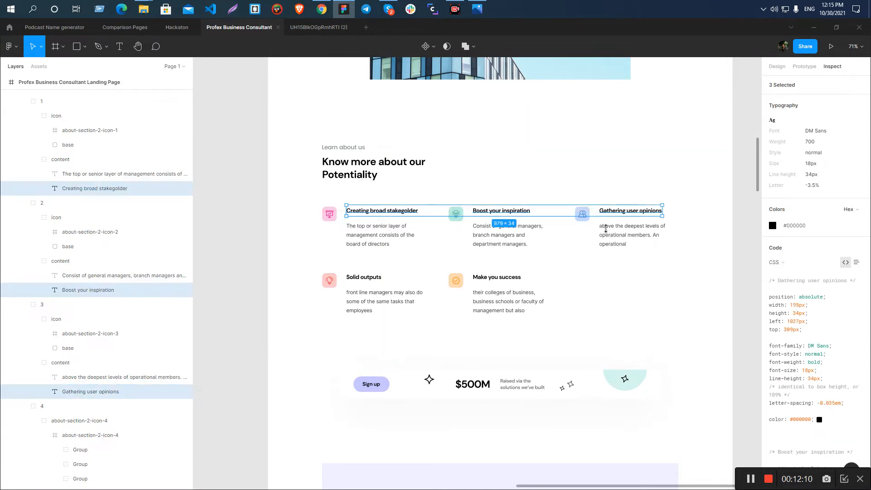
pyautogui.keyDown('shift'); pyautogui.click(363, 277); pyautogui.keyUp('shift')
pyautogui.keyDown('shift'); pyautogui.click(511, 279); pyautogui.keyUp('shift')
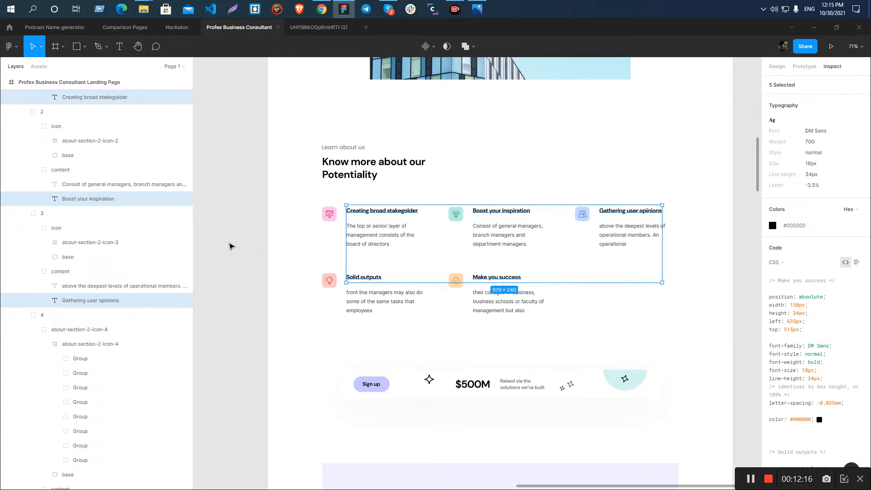
# - Inspect the font size, line height and color of the "Creating broad stakegolder" title
pyautogui.click(230, 246)
pyautogui.click(364, 213)
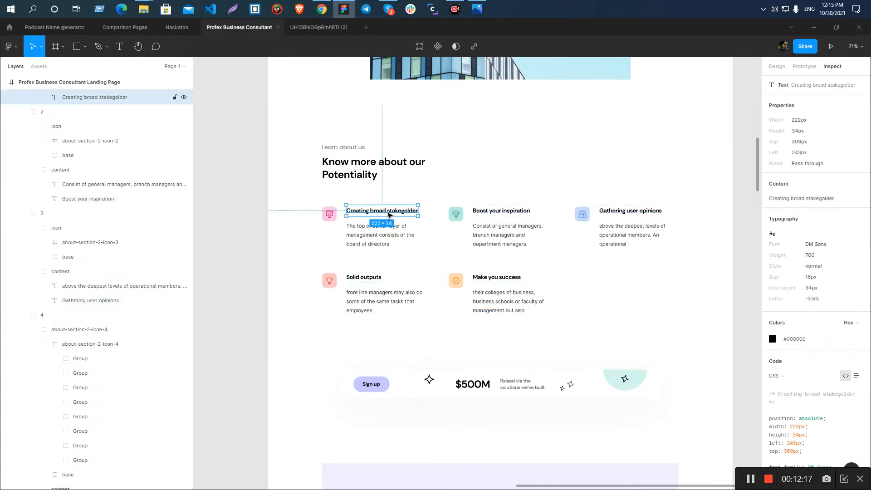
pyautogui.click(794, 339)
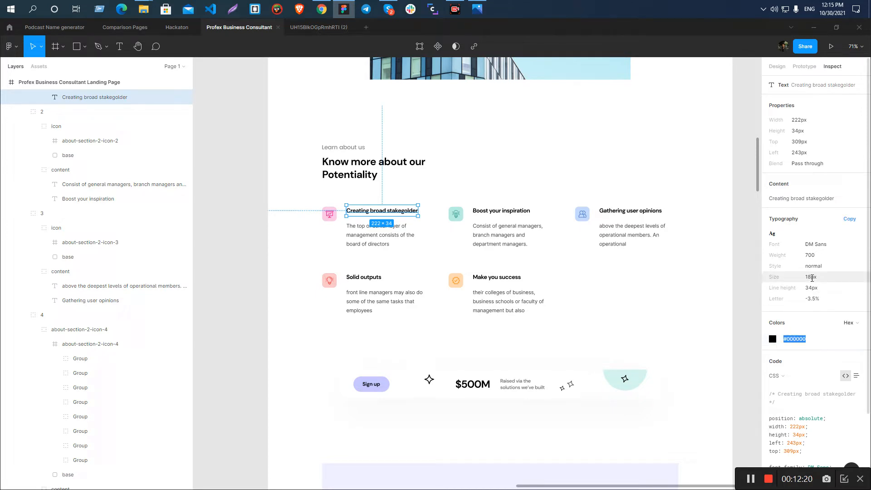
# - Switch to Webflow and give the All H3 Headings tag a font size of 18 px and a line height of 34 px
pyautogui.hotkey('alt', 'Tab')
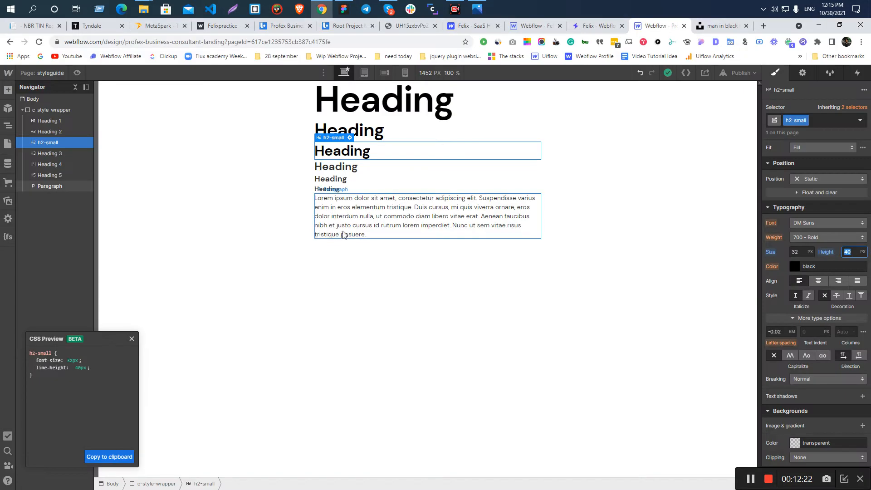
pyautogui.click(344, 167)
pyautogui.click(811, 121)
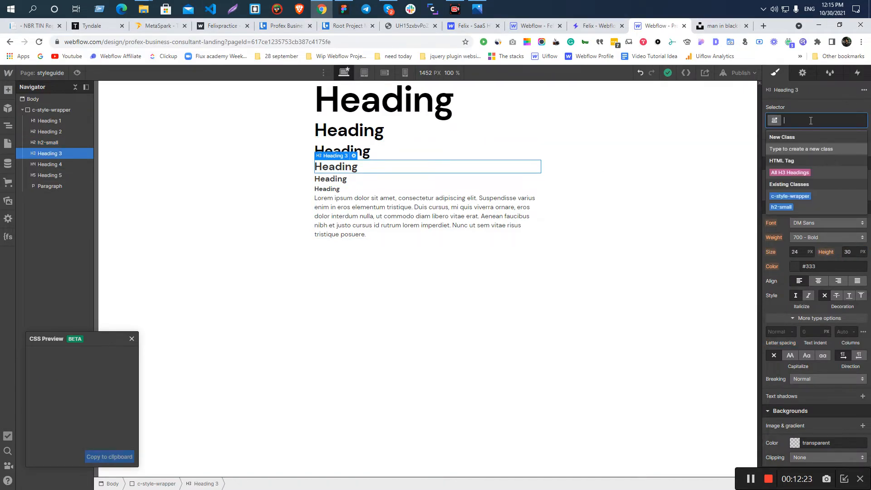
pyautogui.click(790, 172)
pyautogui.click(795, 251)
pyautogui.write('18')
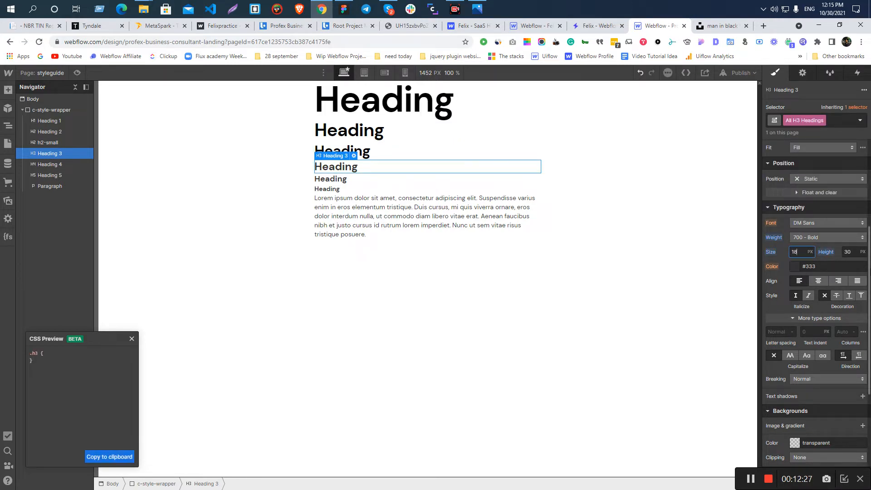
pyautogui.press('Return')
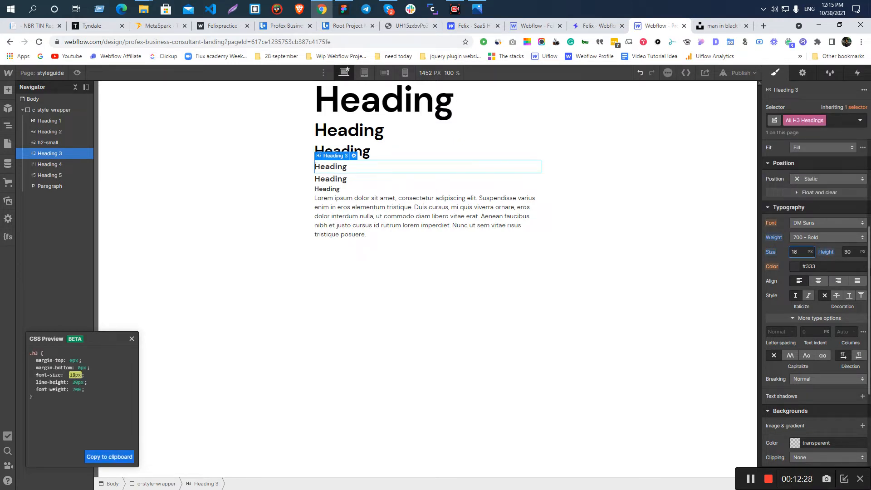
pyautogui.click(850, 251)
pyautogui.write('3')
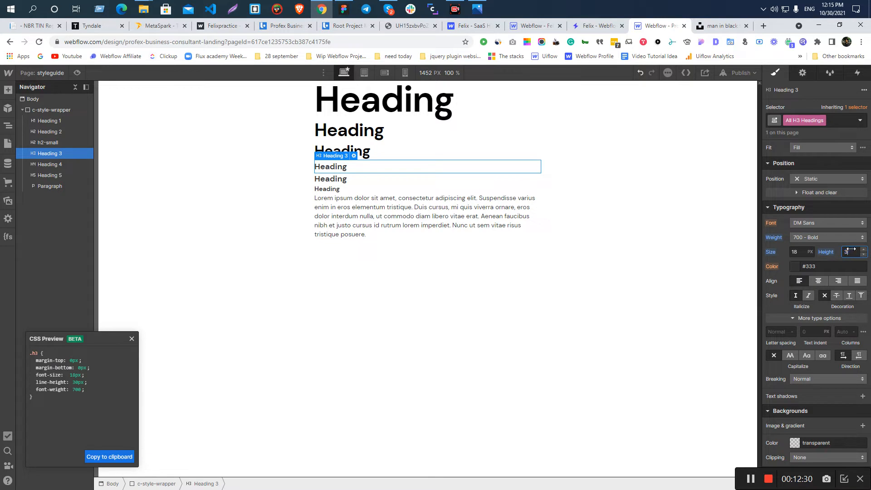
pyautogui.write('4')
pyautogui.press('Return')
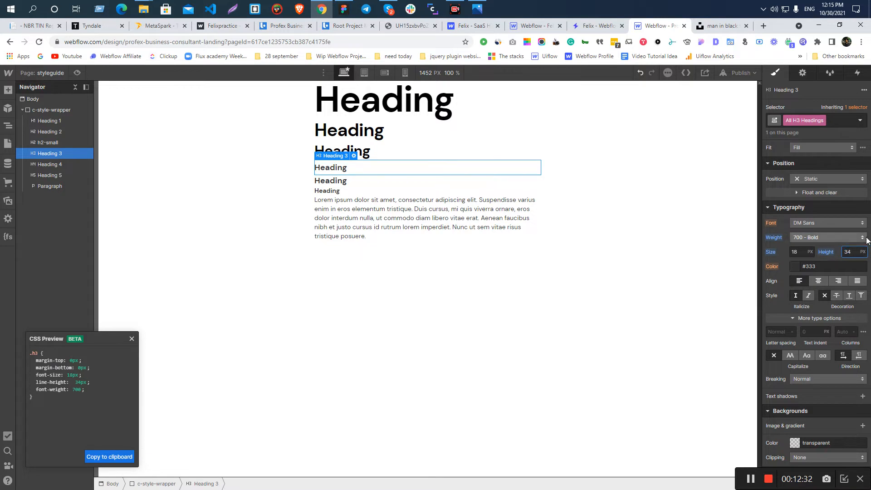
# - Copy the "Creating broad stakegolder" title's letter spacing from Figma and apply -0.035 em to All H3 Headings in Webflow
pyautogui.hotkey('alt', 'Tab')
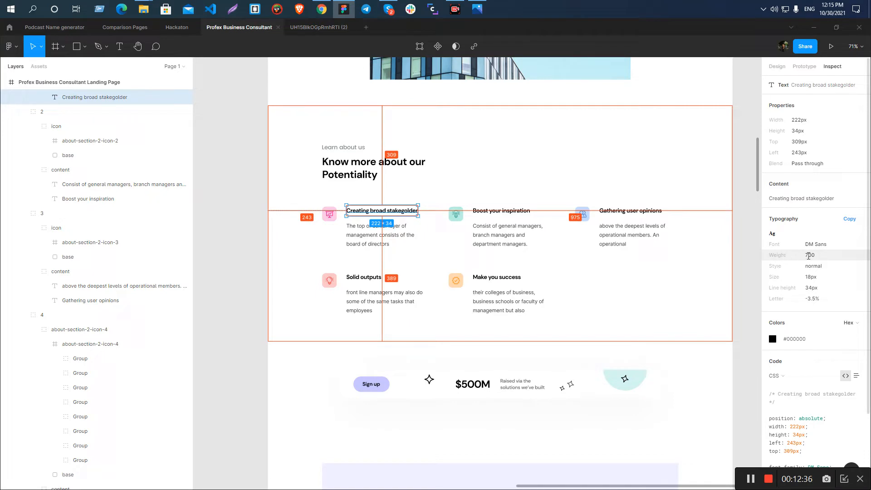
pyautogui.hotkey('alt', 'Tab')
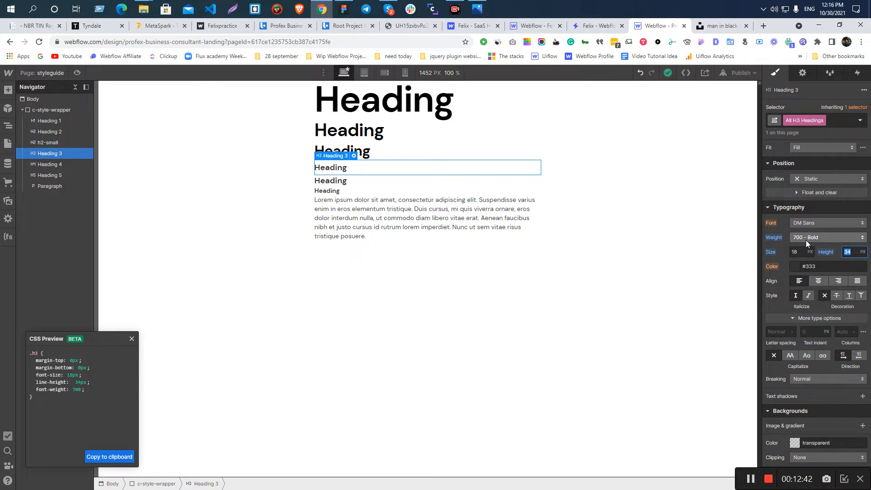
pyautogui.hotkey('alt', 'Tab')
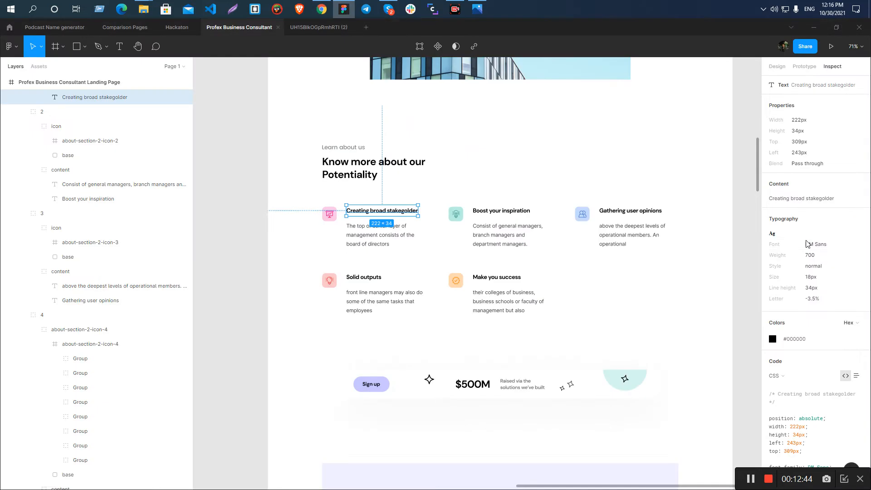
pyautogui.scroll(-2, 804, 372)
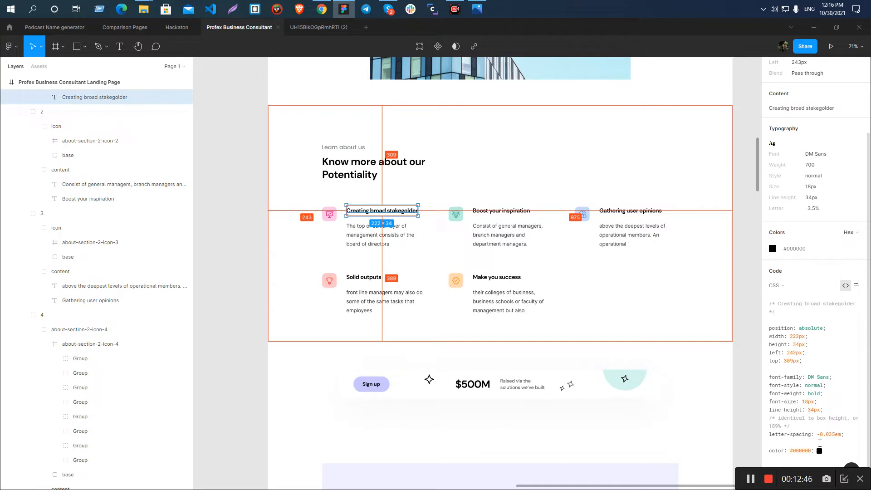
pyautogui.moveTo(837, 437); pyautogui.dragTo(818, 436)
pyautogui.hotkey('ctrl', 'c')
pyautogui.hotkey('alt', 'Tab')
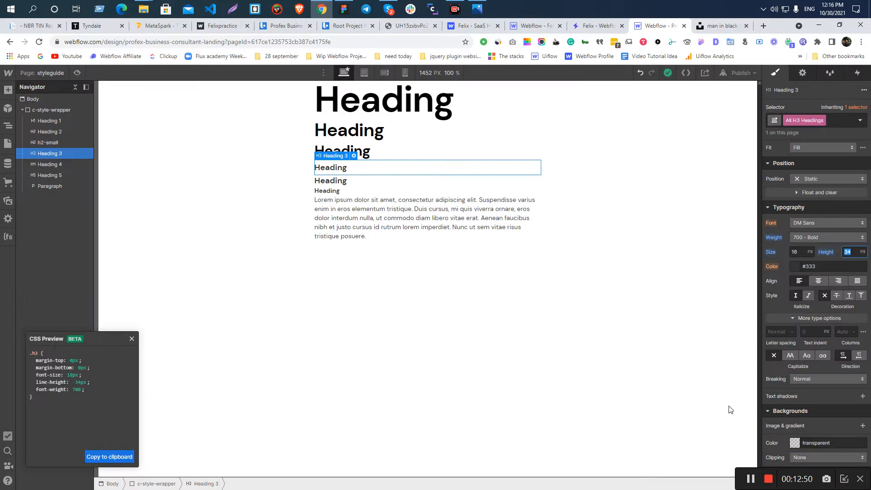
pyautogui.click(779, 334)
pyautogui.hotkey('ctrl', 'v')
pyautogui.press('Return')
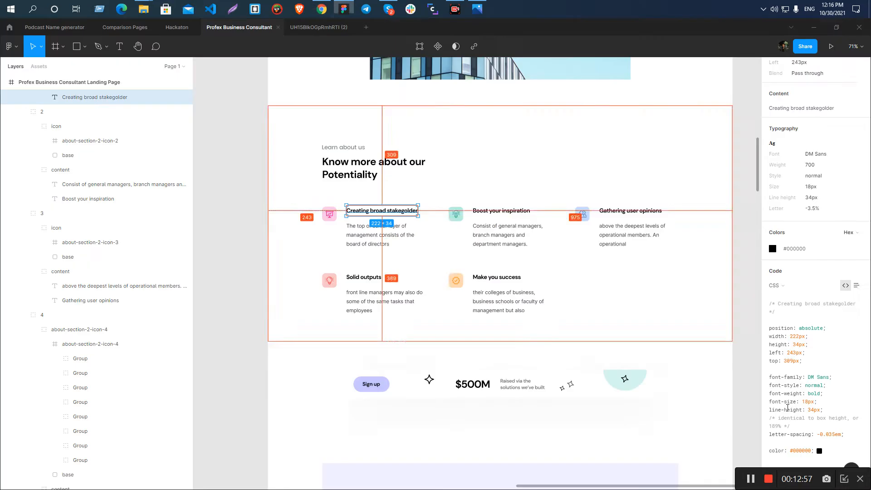
# - Copy the title's color code 000000 from Figma and set it as the All H3 Headings text color in Webflow
pyautogui.click(343, 8)
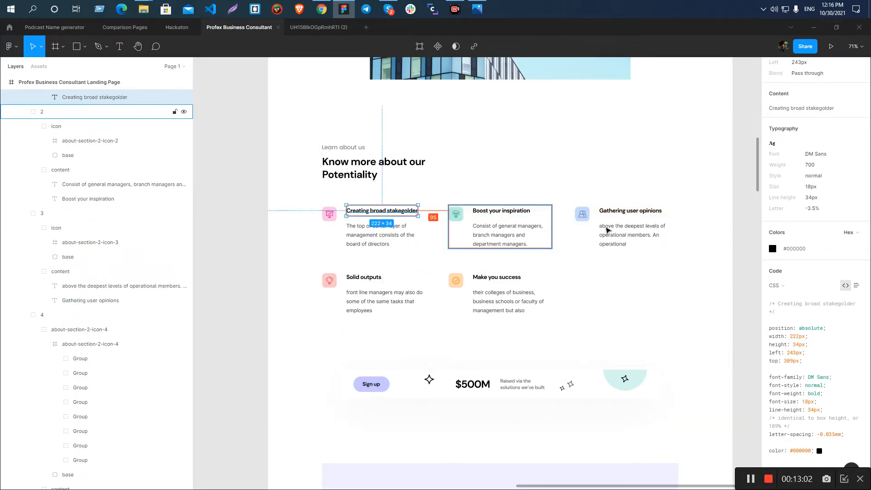
pyautogui.moveTo(812, 254); pyautogui.dragTo(787, 254)
pyautogui.hotkey('ctrl', 'c')
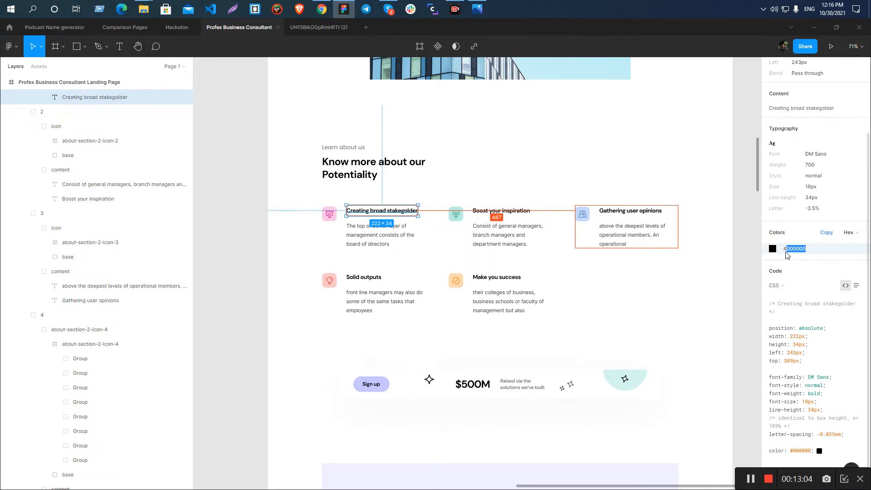
pyautogui.hotkey('alt', 'Tab')
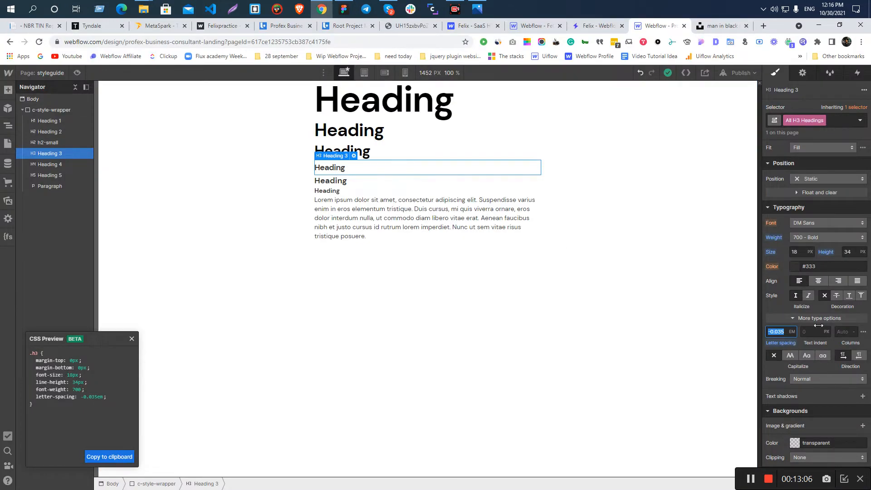
pyautogui.click(822, 271)
pyautogui.hotkey('ctrl', 'v')
pyautogui.press('Return')
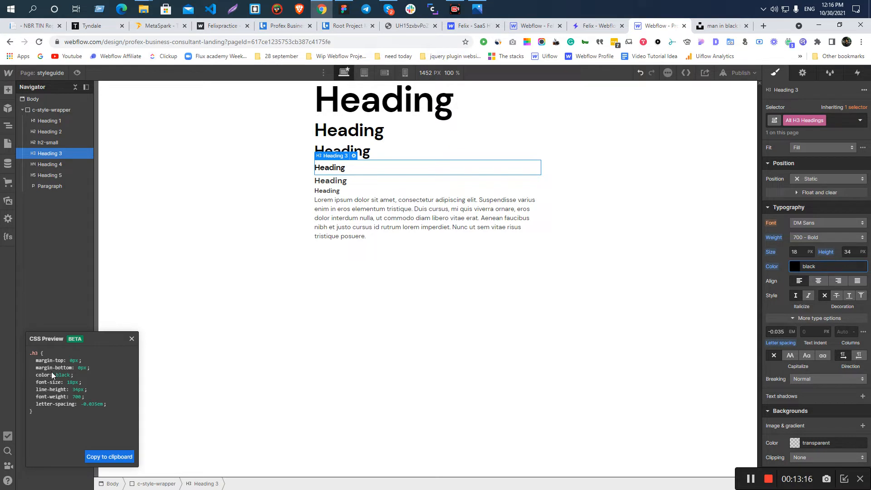
# - Try a font size of 14 px on the All H3 Headings tag and undo the change
pyautogui.click(798, 251)
pyautogui.write('1')
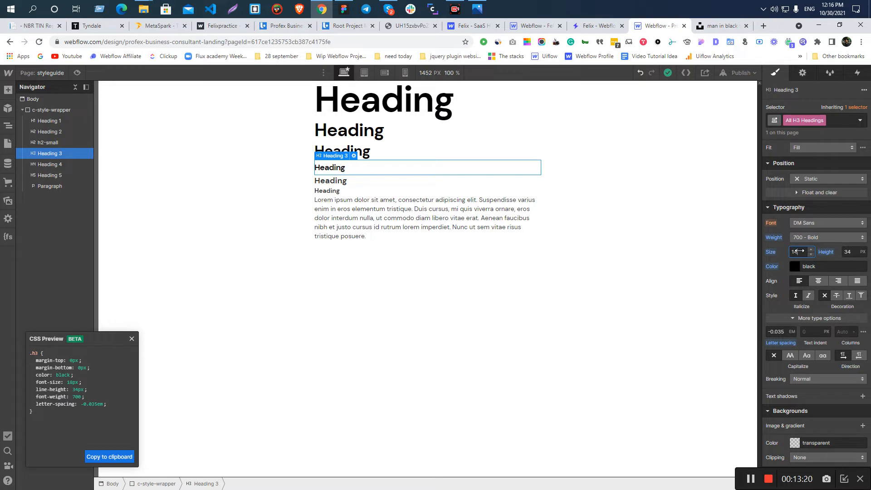
pyautogui.write('4')
pyautogui.hotkey('ctrl', 'z')
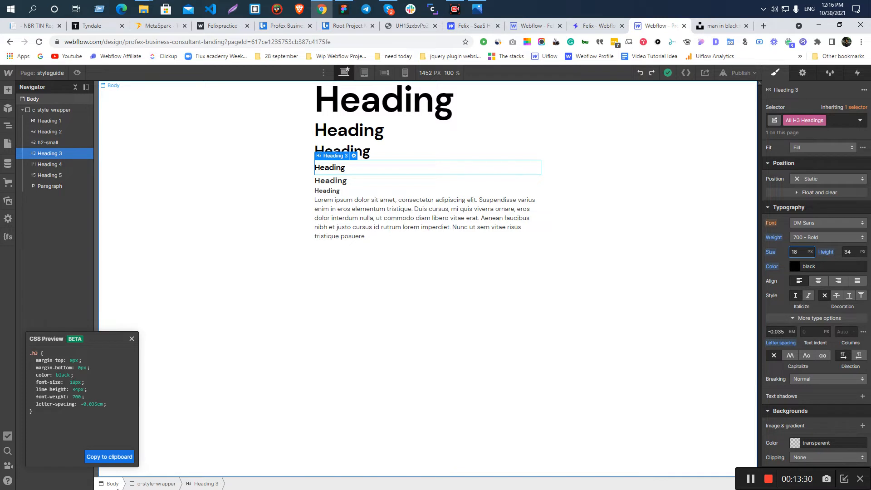
# - Close the CSS preview, switch to Figma and inspect the typography of the "Know more about our Potentiality" heading
pyautogui.moveTo(128, 339); pyautogui.dragTo(129, 339)
pyautogui.click(132, 339)
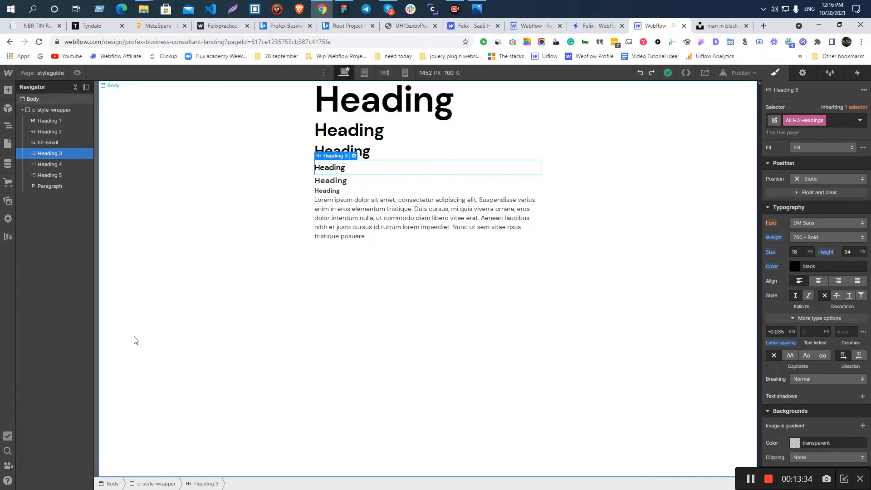
pyautogui.hotkey('alt', 'Tab')
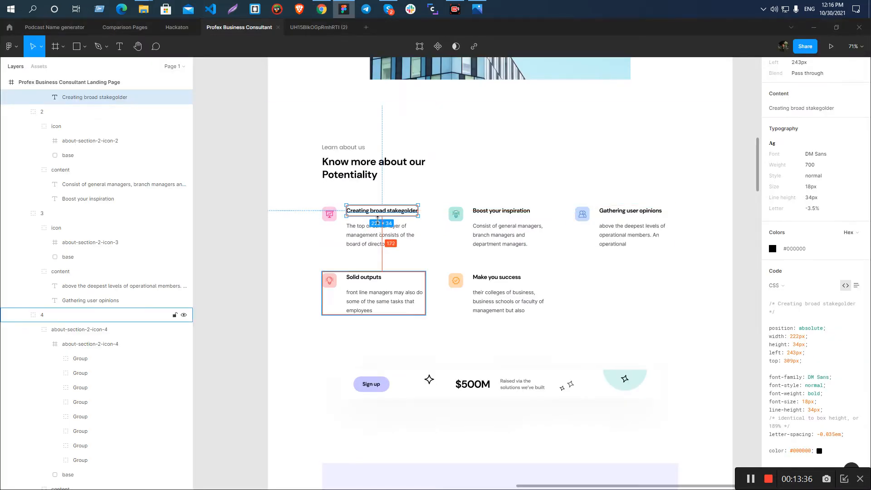
pyautogui.scroll(3, 384, 213)
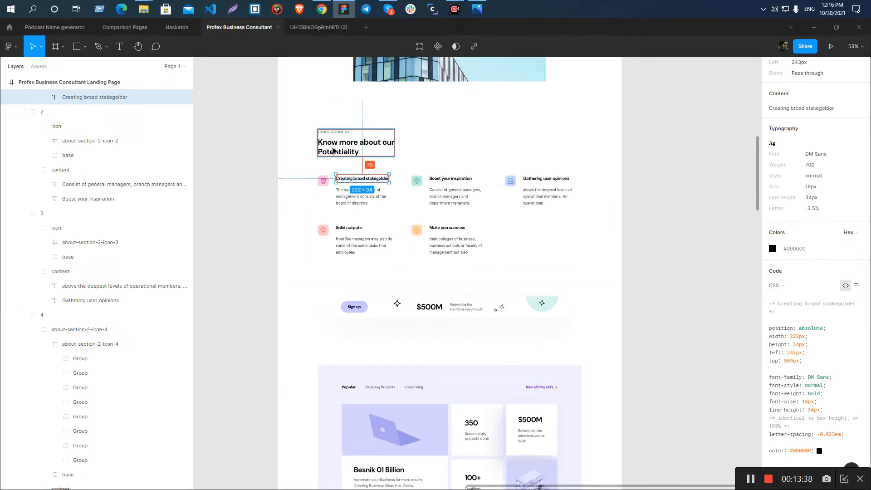
pyautogui.click(334, 151)
pyautogui.click(333, 148)
pyautogui.click(251, 221)
pyautogui.click(349, 154)
# - Look through the whole Profex landing page in Figma for remaining heading styles and inspect the hero paragraph under the main title
pyautogui.scroll(-5, 210, 247)
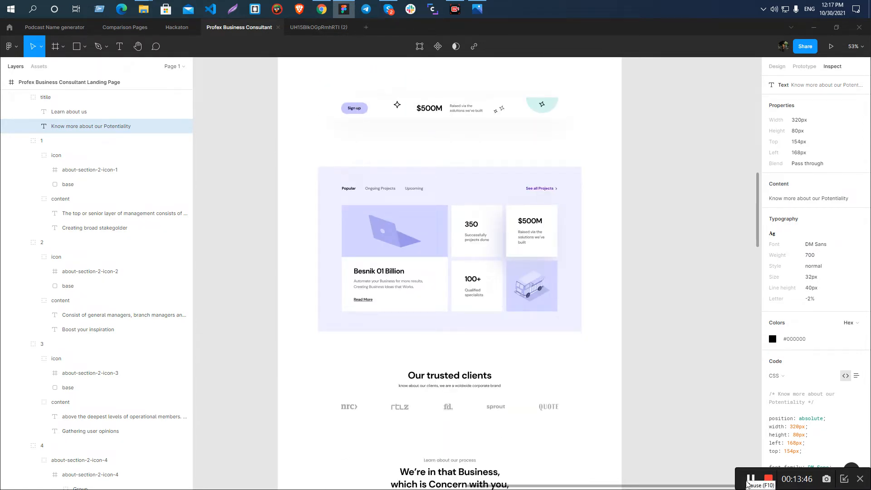
pyautogui.scroll(6, 363, 227)
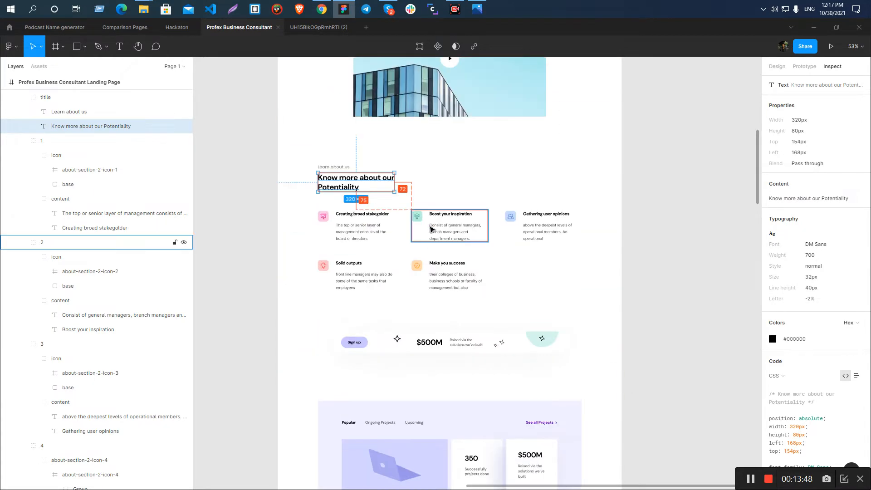
pyautogui.keyDown('ctrl'); pyautogui.scroll(3, 313, 228); pyautogui.keyUp('ctrl')
pyautogui.scroll(-6, 265, 216)
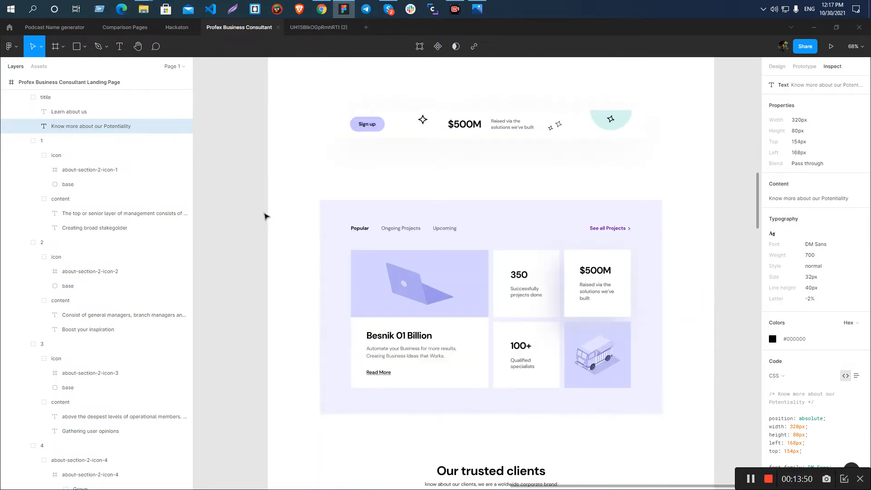
pyautogui.scroll(-10, 265, 216)
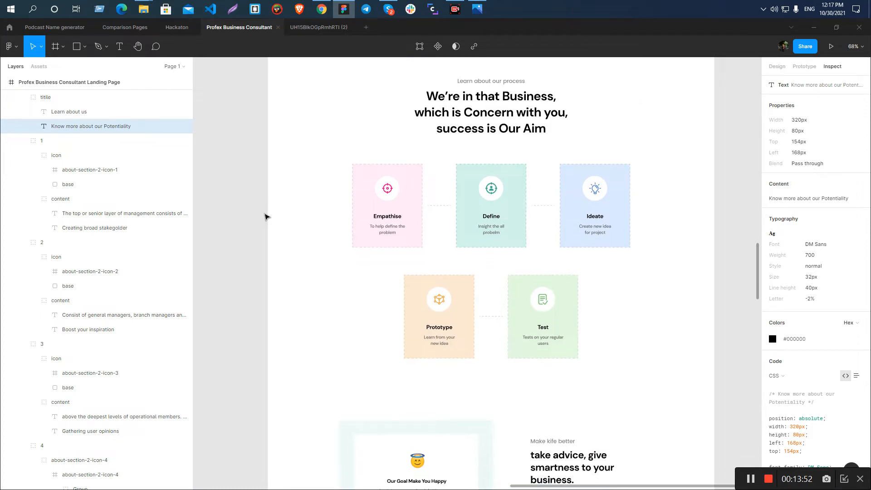
pyautogui.scroll(-8, 266, 216)
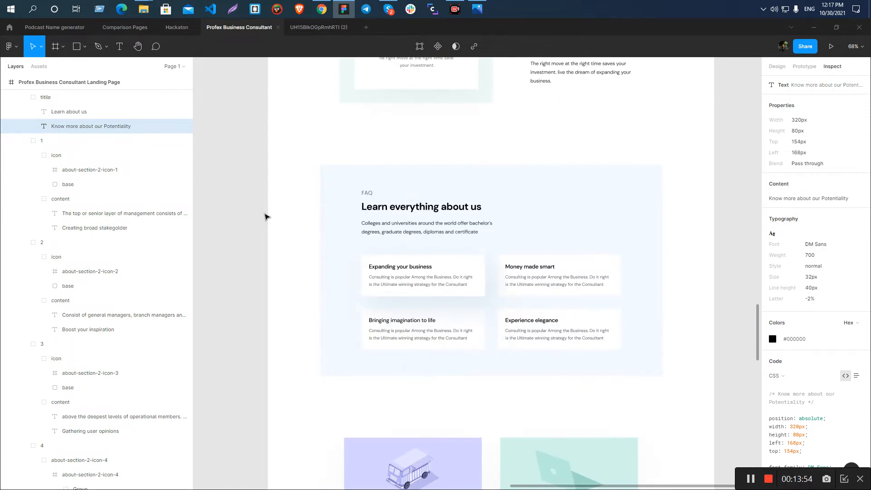
pyautogui.scroll(-4, 267, 217)
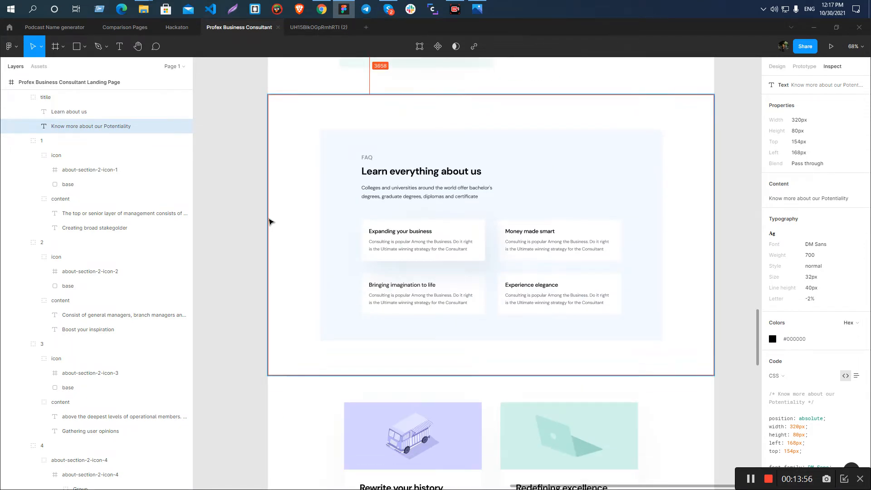
pyautogui.scroll(-4, 268, 221)
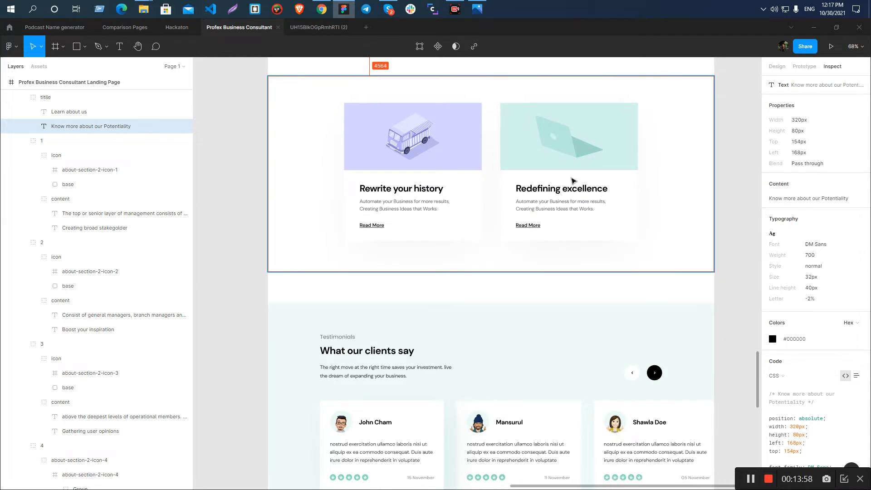
pyautogui.scroll(4, 361, 221)
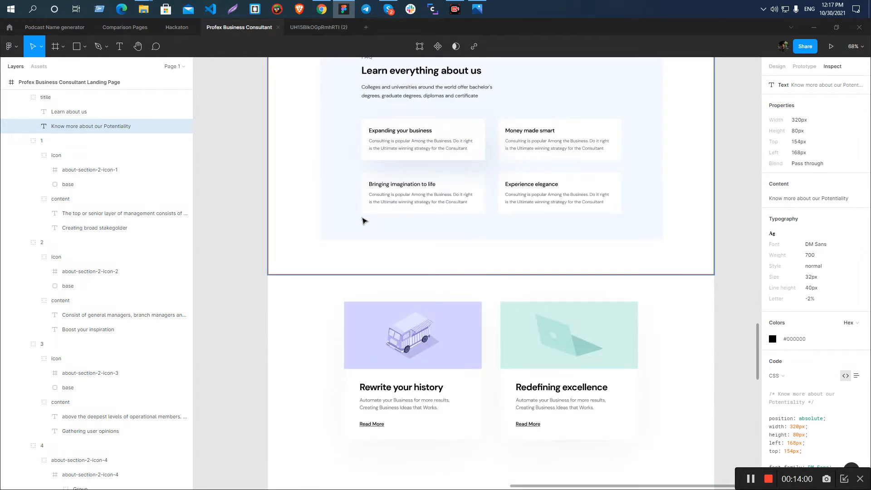
pyautogui.scroll(-10, 362, 222)
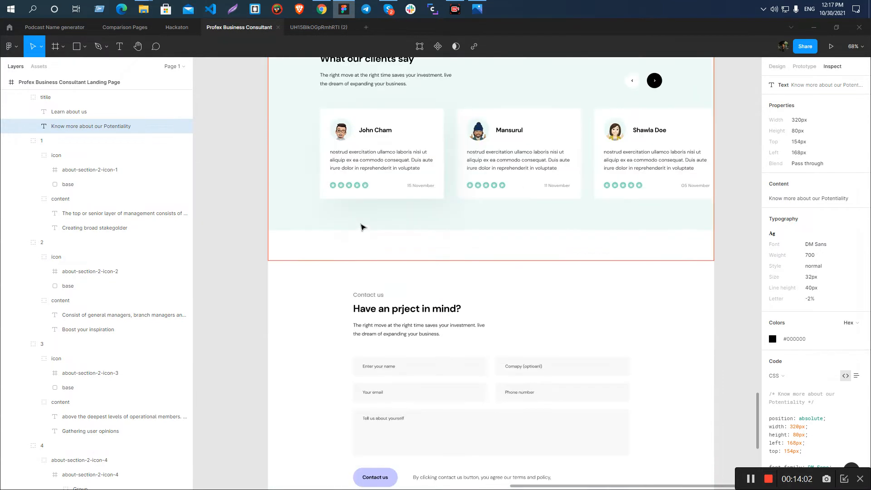
pyautogui.scroll(-4, 363, 227)
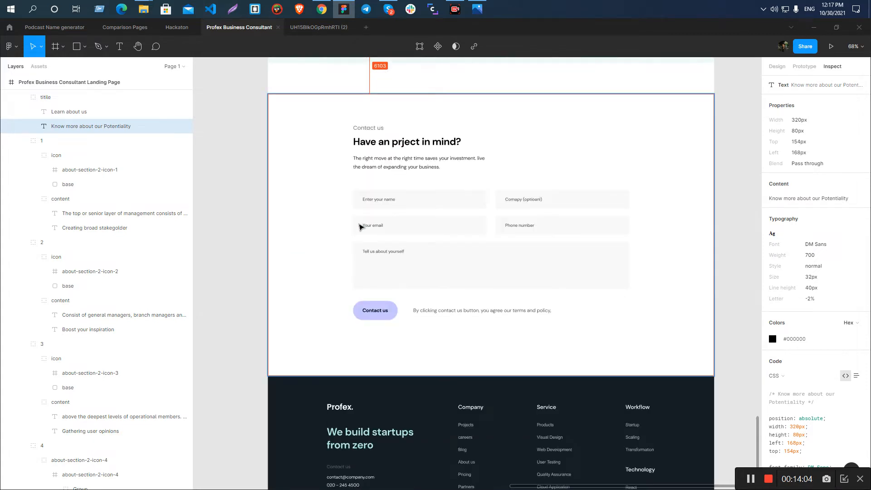
pyautogui.keyDown('ctrl'); pyautogui.scroll(-5, 381, 226); pyautogui.keyUp('ctrl')
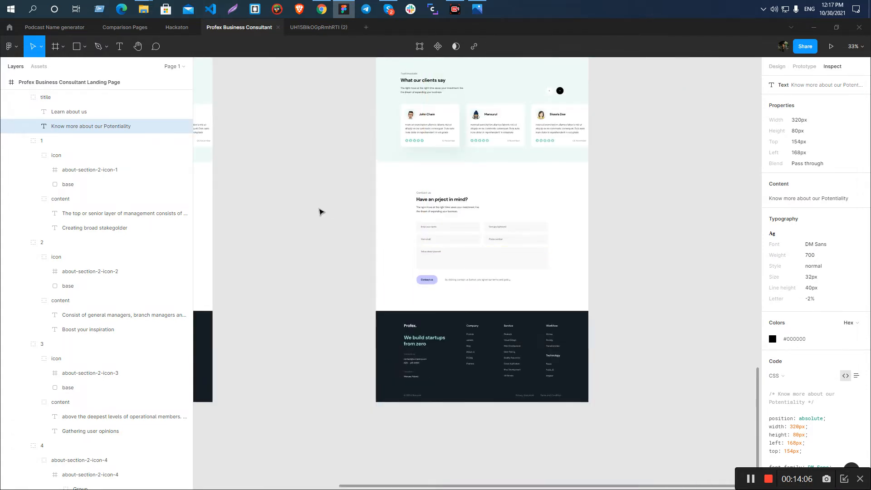
pyautogui.click(320, 210)
pyautogui.scroll(8, 502, 276)
pyautogui.scroll(10, 507, 276)
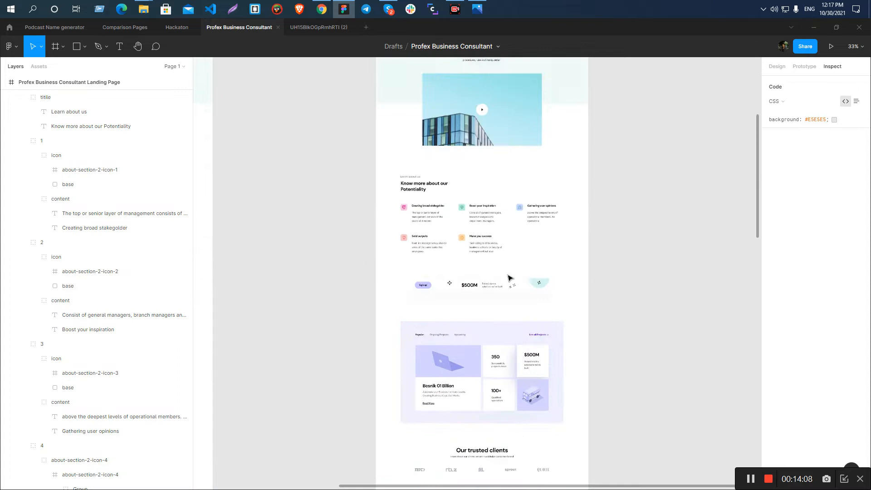
pyautogui.scroll(8, 509, 278)
pyautogui.keyDown('ctrl'); pyautogui.scroll(5, 406, 262); pyautogui.keyUp('ctrl')
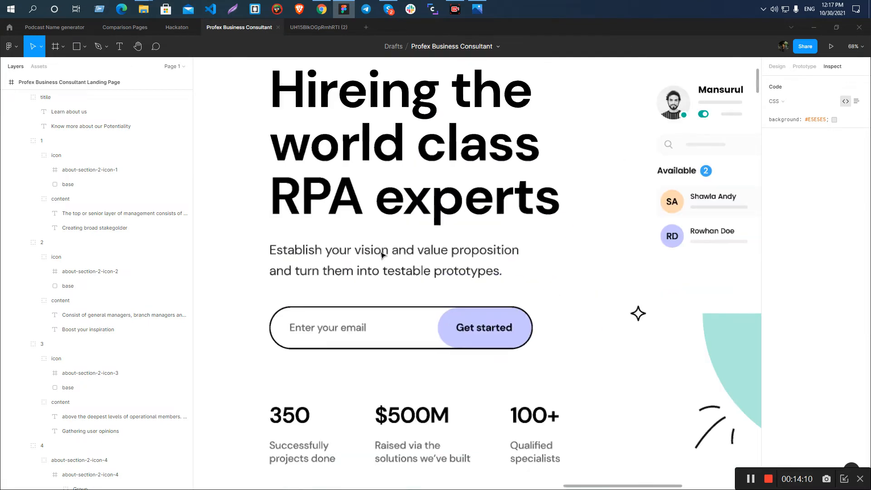
pyautogui.click(405, 262)
pyautogui.keyDown('ctrl'); pyautogui.scroll(-3, 325, 230); pyautogui.keyUp('ctrl')
# - Switch to Webflow and delete the Heading 4 and Heading 5 elements from the styleguide page
pyautogui.hotkey('alt', 'Tab')
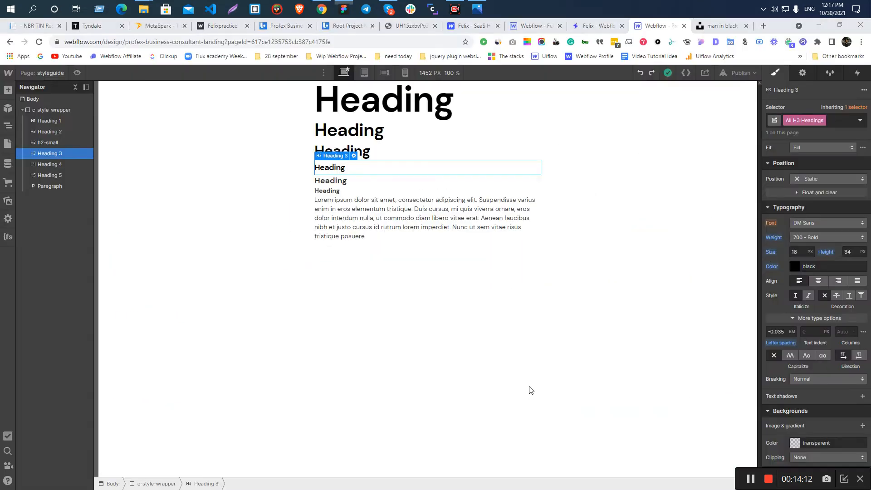
pyautogui.click(345, 182)
pyautogui.click(344, 193)
pyautogui.press('Delete')
pyautogui.press('Delete')
pyautogui.hotkey('ctrl', 'z')
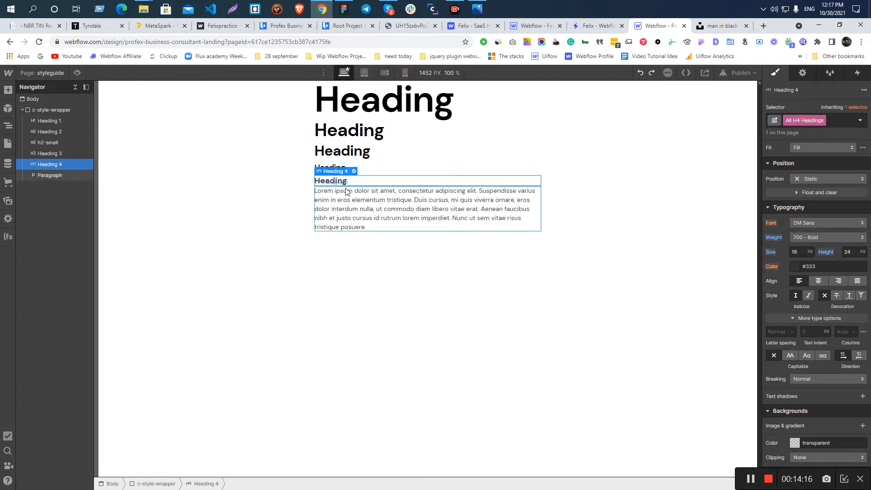
pyautogui.click(329, 181)
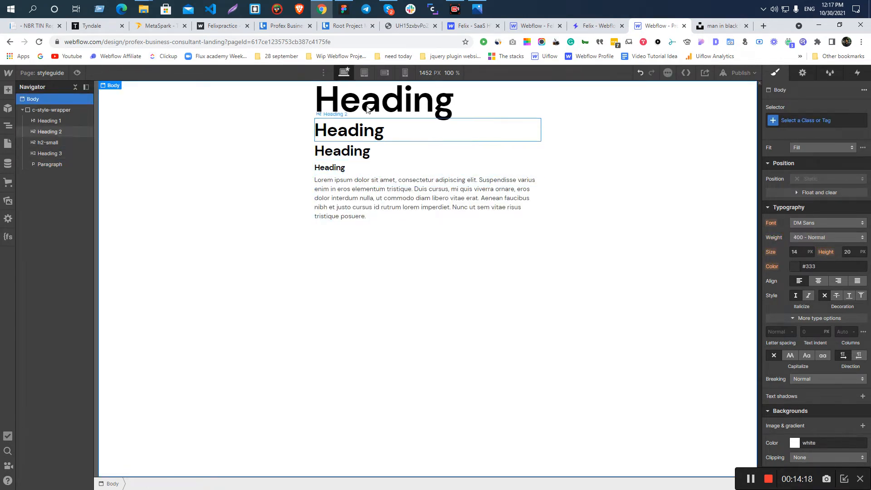
# - Check the styles of the remaining Heading 1, Heading 2, h2-small, Heading 3 and Paragraph elements one by one
pyautogui.click(345, 109)
pyautogui.click(348, 135)
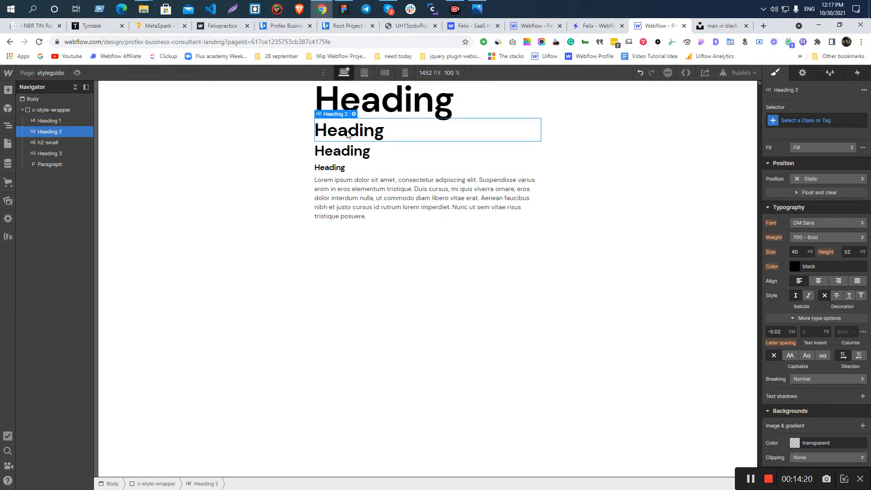
pyautogui.click(345, 151)
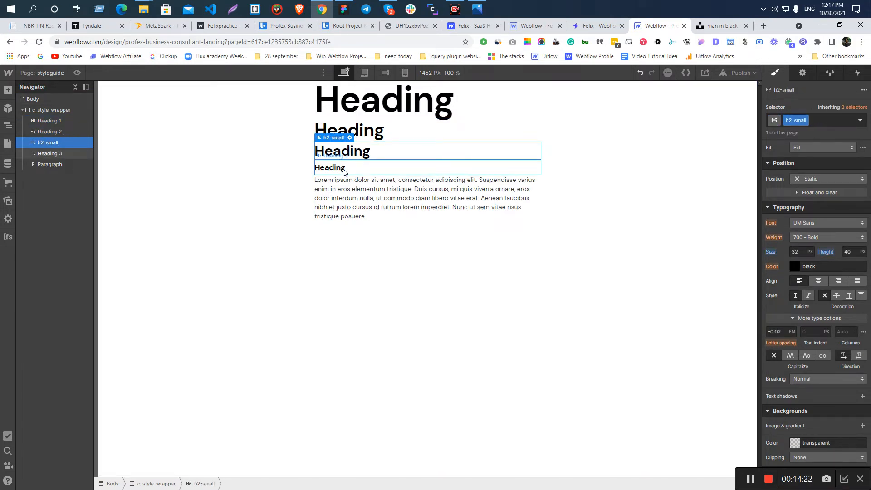
pyautogui.click(344, 169)
pyautogui.click(351, 206)
# - Switch to Figma and compare the typography of the captions under the hero statistics with that of the hero paragraph
pyautogui.hotkey('alt', 'Tab')
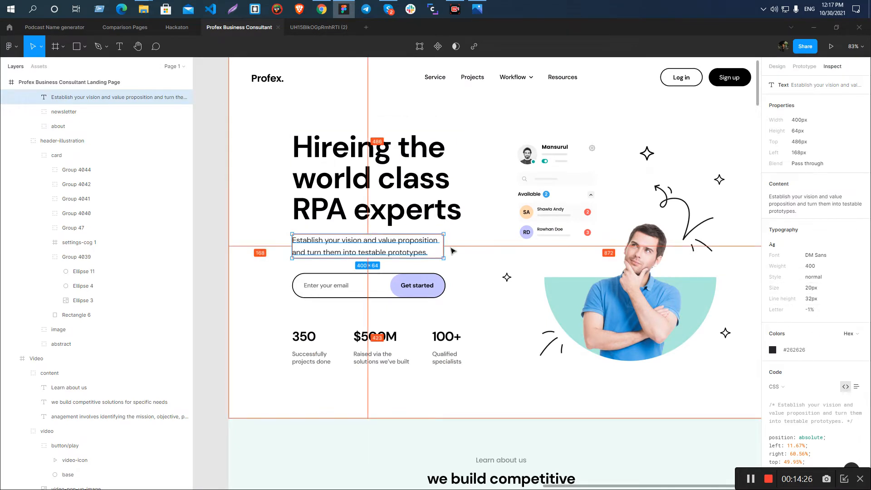
pyautogui.scroll(-5, 410, 240)
pyautogui.click(387, 163)
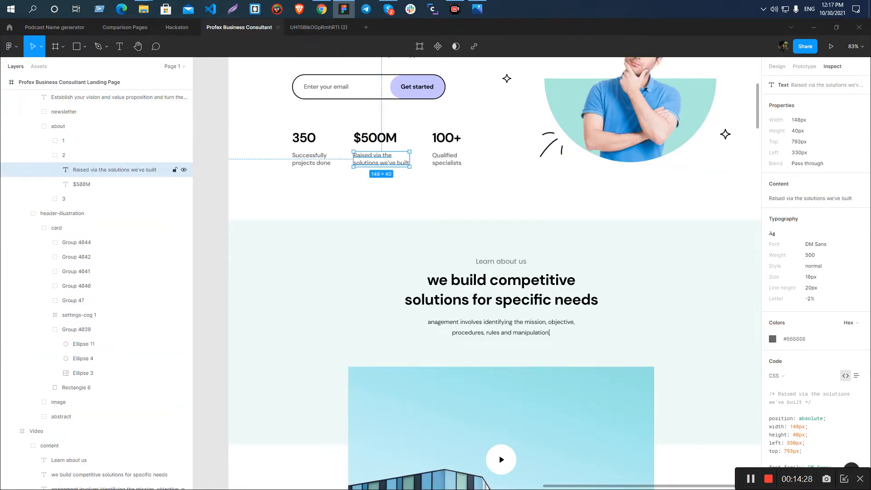
pyautogui.click(313, 160)
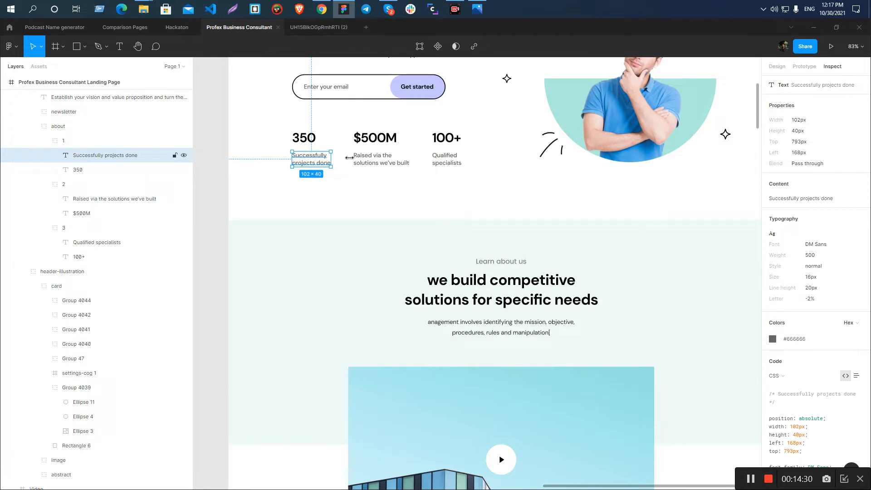
pyautogui.keyDown('ctrl'); pyautogui.click(379, 162); pyautogui.keyUp('ctrl')
pyautogui.keyDown('ctrl'); pyautogui.keyDown('shift'); pyautogui.click(314, 162); pyautogui.keyUp('shift'); pyautogui.keyUp('ctrl')
pyautogui.keyDown('ctrl'); pyautogui.keyDown('shift'); pyautogui.click(364, 162); pyautogui.keyUp('shift'); pyautogui.keyUp('ctrl')
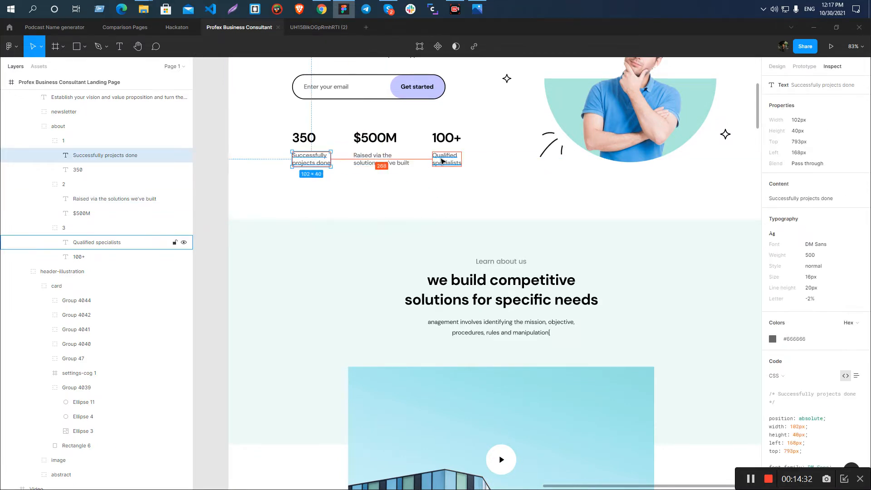
pyautogui.keyDown('ctrl'); pyautogui.keyDown('shift'); pyautogui.click(442, 161); pyautogui.keyUp('shift'); pyautogui.keyUp('ctrl')
pyautogui.keyDown('ctrl'); pyautogui.keyDown('shift'); pyautogui.click(384, 161); pyautogui.keyUp('shift'); pyautogui.keyUp('ctrl')
pyautogui.keyDown('ctrl'); pyautogui.keyDown('shift'); pyautogui.click(329, 162); pyautogui.keyUp('shift'); pyautogui.keyUp('ctrl')
pyautogui.keyDown('ctrl'); pyautogui.click(359, 162); pyautogui.keyUp('ctrl')
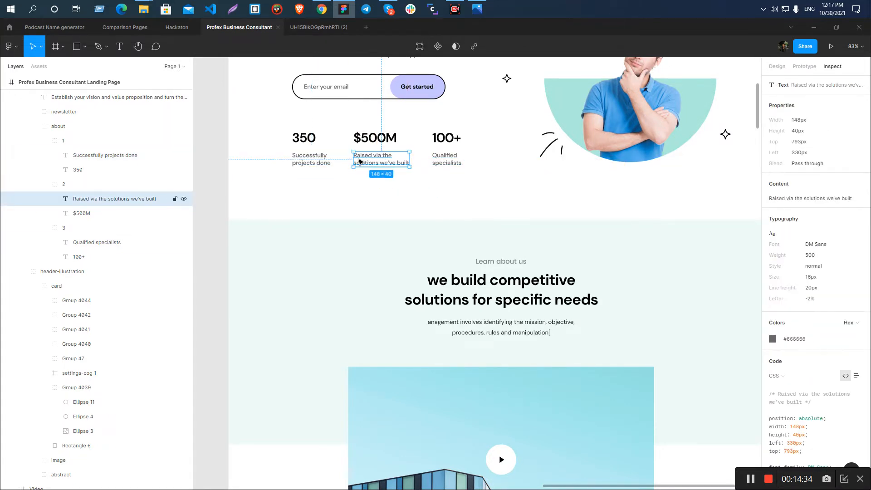
pyautogui.scroll(3, 359, 162)
pyautogui.click(373, 189)
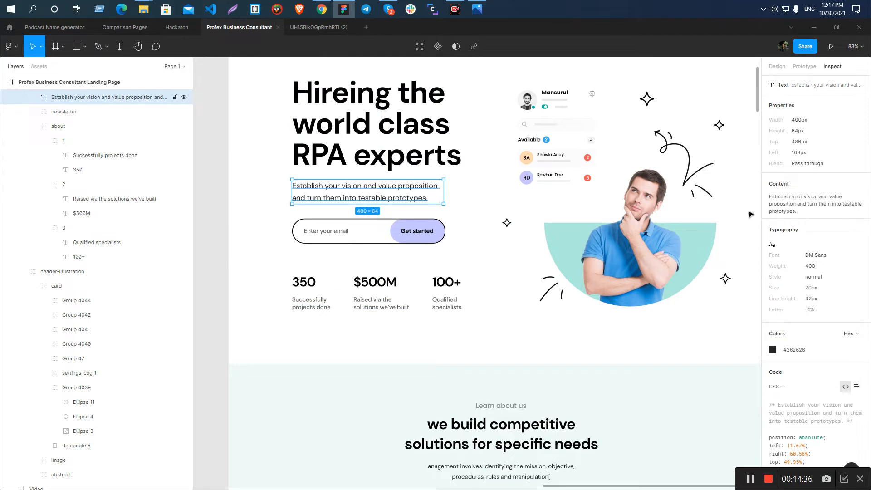
# - Inspect the typography of the video section's paragraph and the description texts of the three upper service items
pyautogui.scroll(-3, 315, 231)
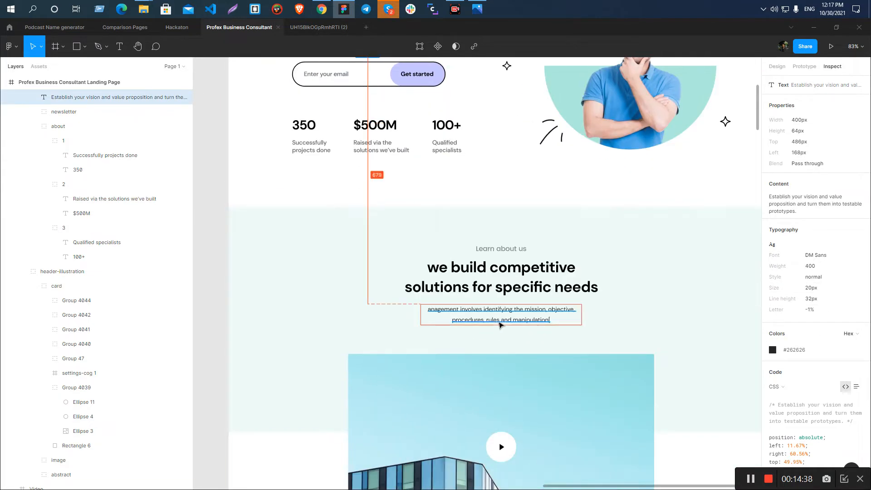
pyautogui.click(499, 325)
pyautogui.scroll(-4, 466, 317)
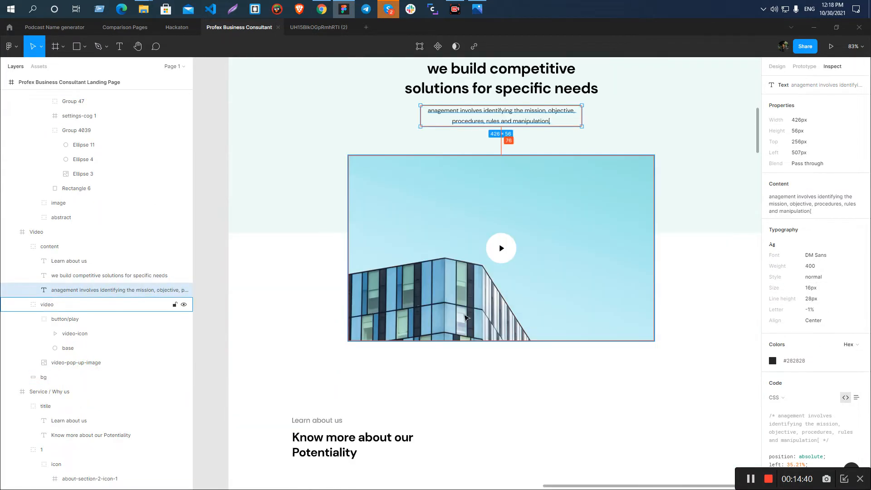
pyautogui.scroll(-5, 465, 317)
pyautogui.click(360, 251)
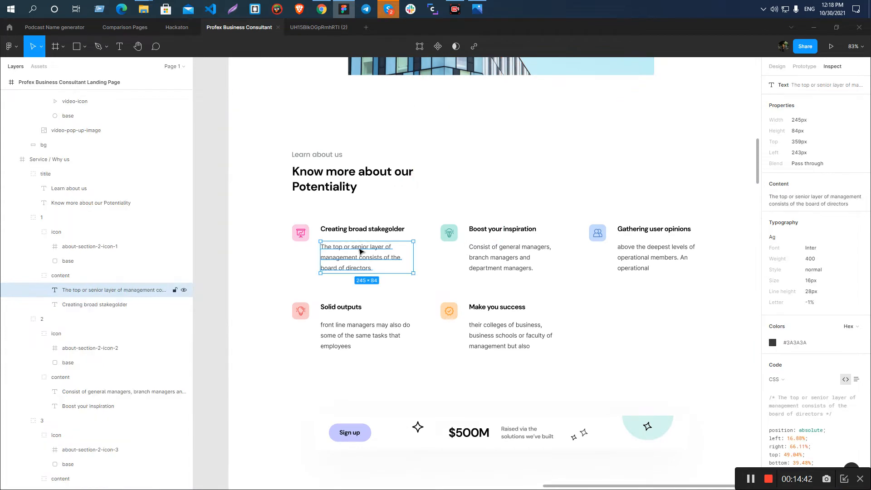
pyautogui.click(499, 257)
pyautogui.click(640, 263)
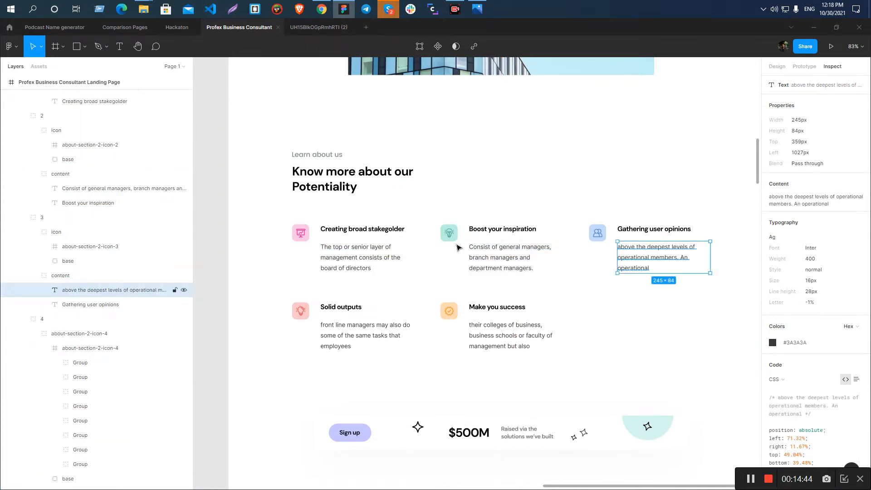
# - Inspect the text styles of the banner's "Raised via the solutions we've built" caption and the "Besnik 01 Billion" card description
pyautogui.scroll(-3, 408, 237)
pyautogui.scroll(-2, 409, 236)
pyautogui.click(530, 147)
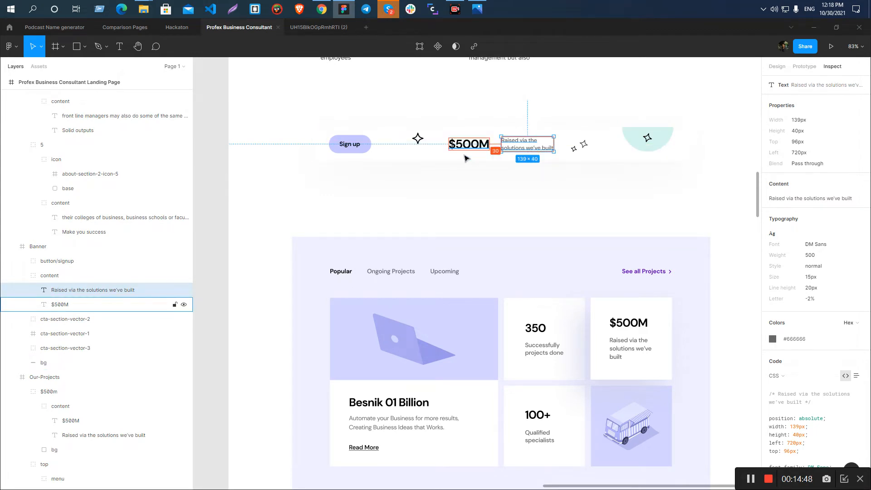
pyautogui.scroll(-4, 465, 164)
pyautogui.scroll(-3, 464, 167)
pyautogui.scroll(3, 418, 172)
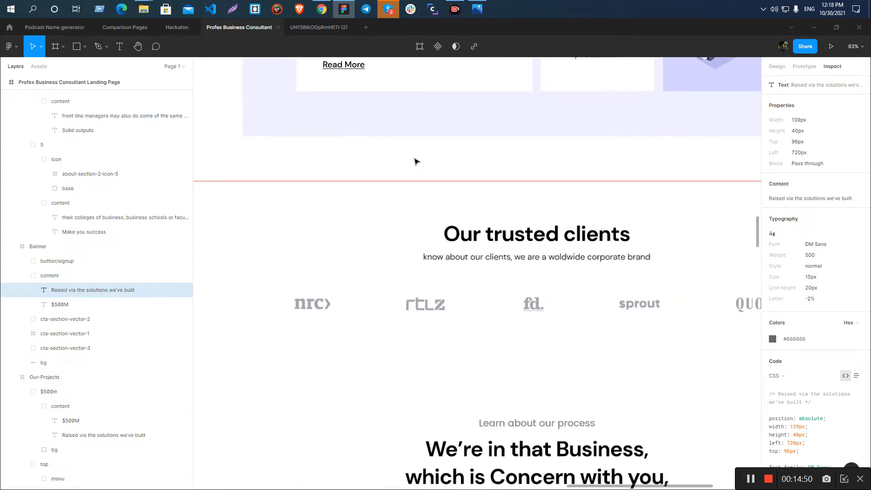
pyautogui.scroll(2, 414, 204)
pyautogui.scroll(-1, 414, 194)
pyautogui.scroll(-4, 410, 144)
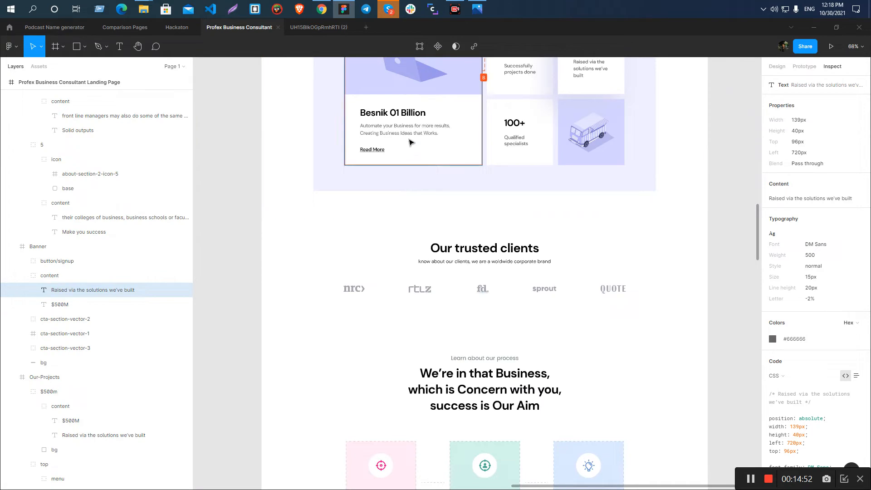
pyautogui.click(409, 131)
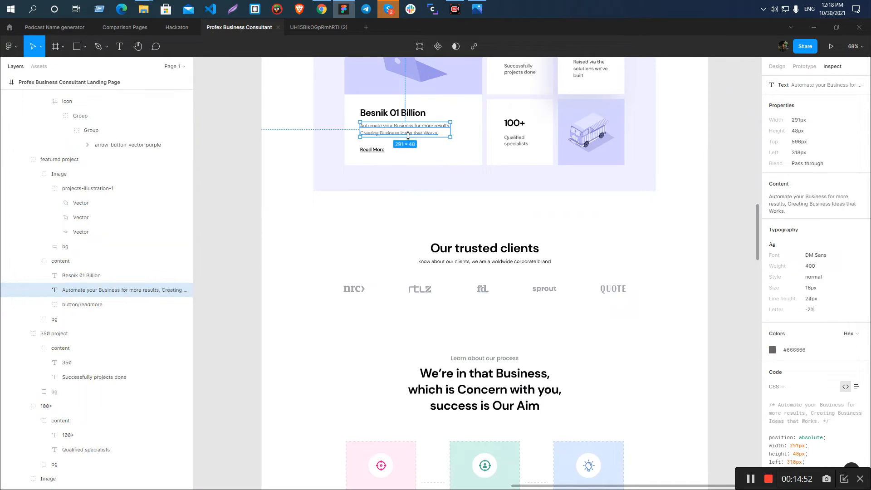
# - Inspect the typography of the "Qualified specialists" caption in the featured project section, clear the selection and return to the hero
pyautogui.click(522, 139)
pyautogui.scroll(3, 485, 254)
pyautogui.scroll(15, 485, 254)
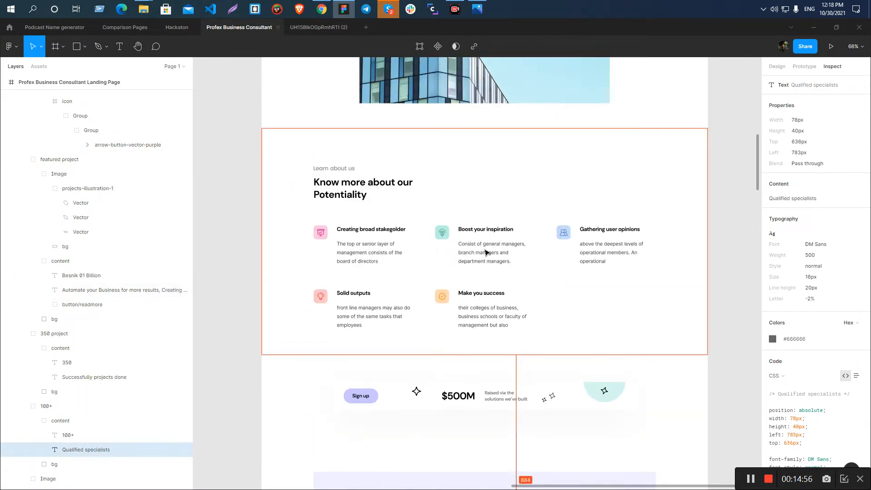
pyautogui.click(237, 239)
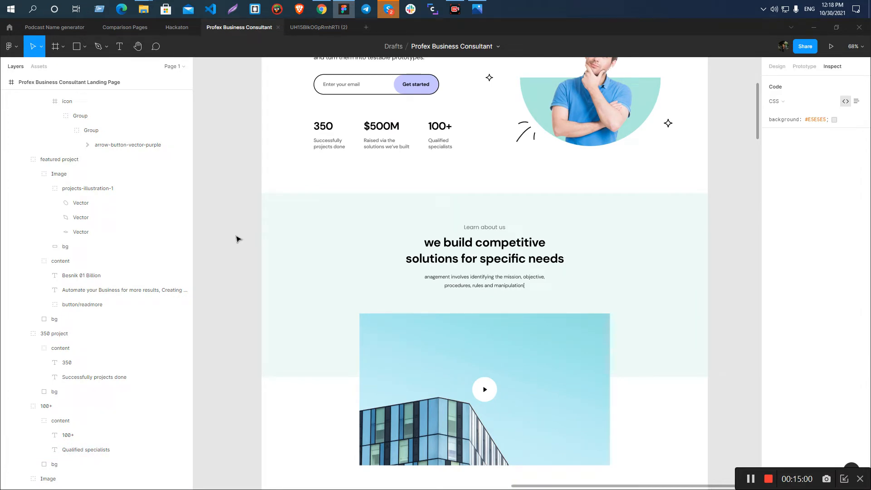
pyautogui.scroll(3, 236, 239)
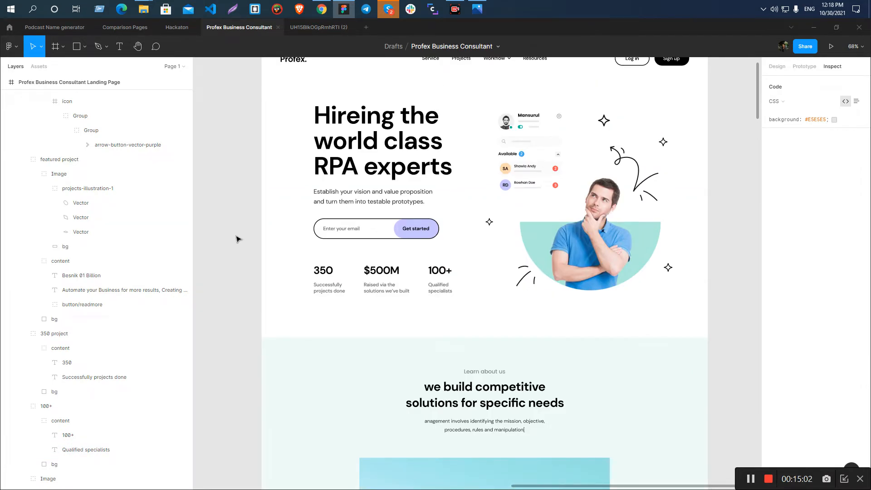
pyautogui.click(383, 14)
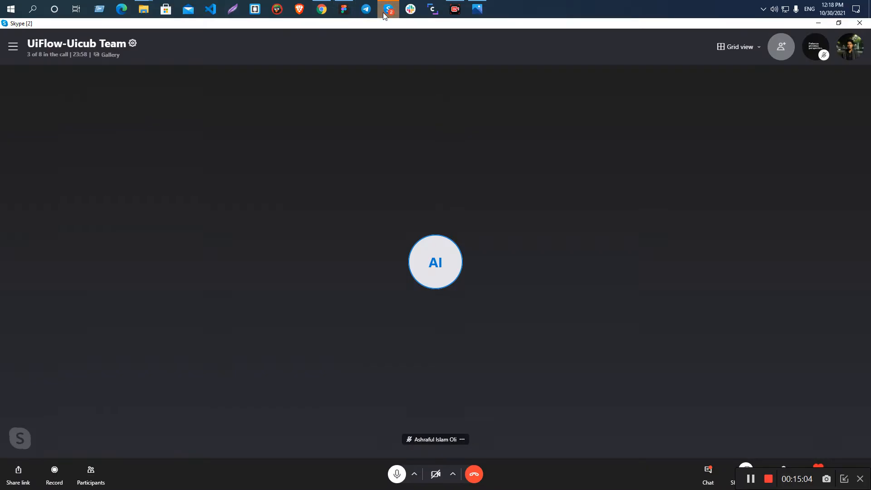
pyautogui.click(383, 14)
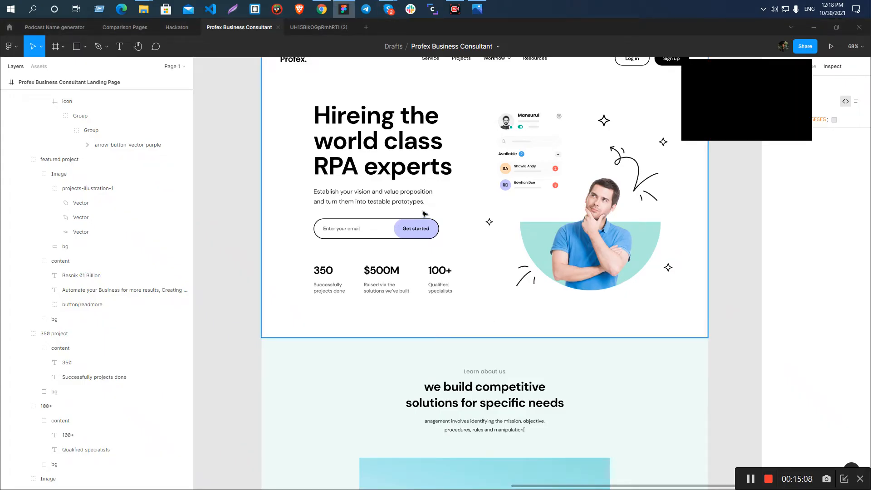
pyautogui.click(402, 49)
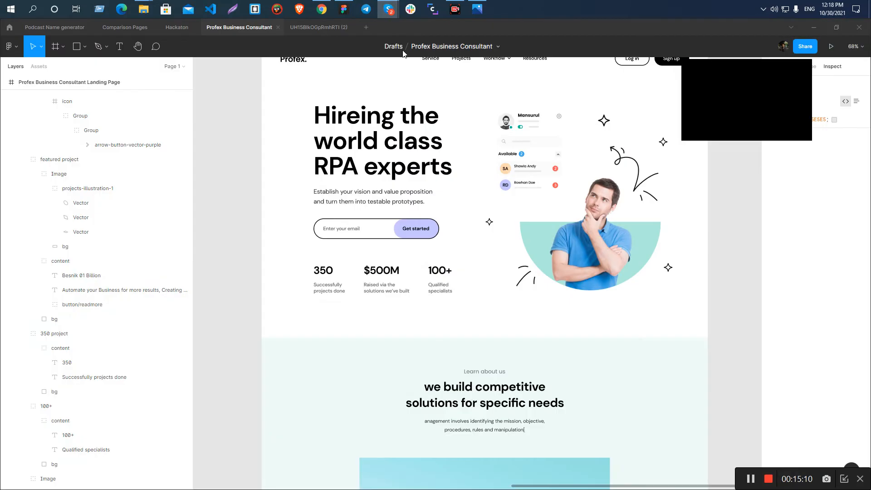
pyautogui.click(334, 64)
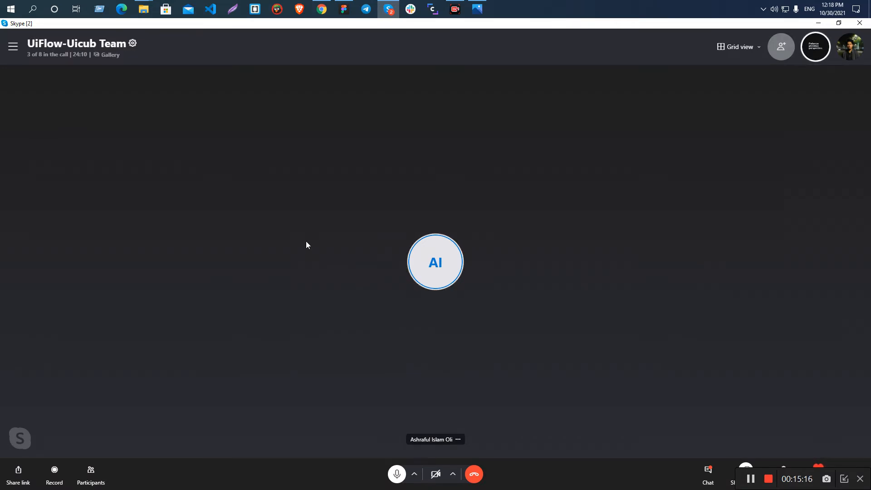
pyautogui.hotkey('alt', 'Tab')
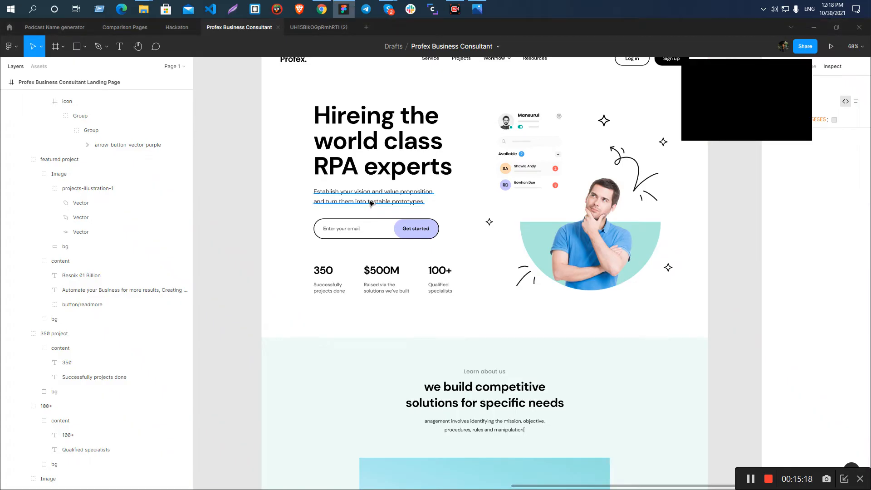
# - Inspect the typography of the hero paragraph below the "Hireing the world class RPA experts" heading
pyautogui.click(371, 203)
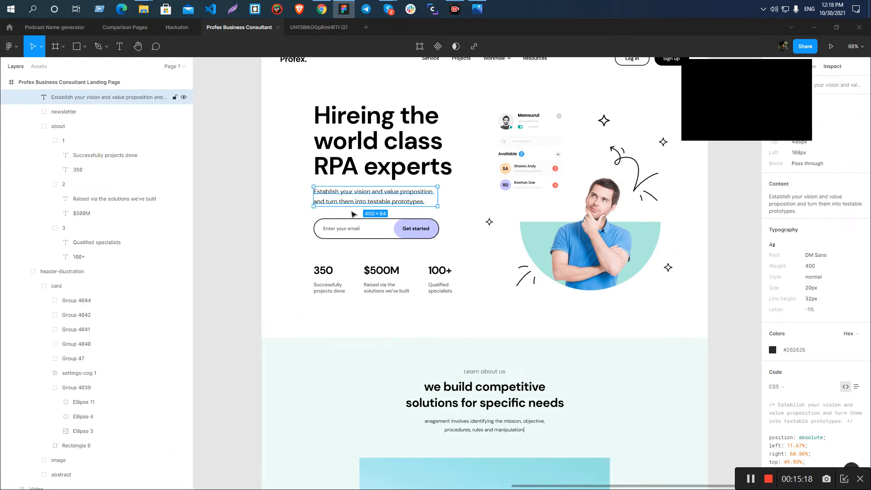
pyautogui.click(805, 68)
pyautogui.scroll(5, 372, 204)
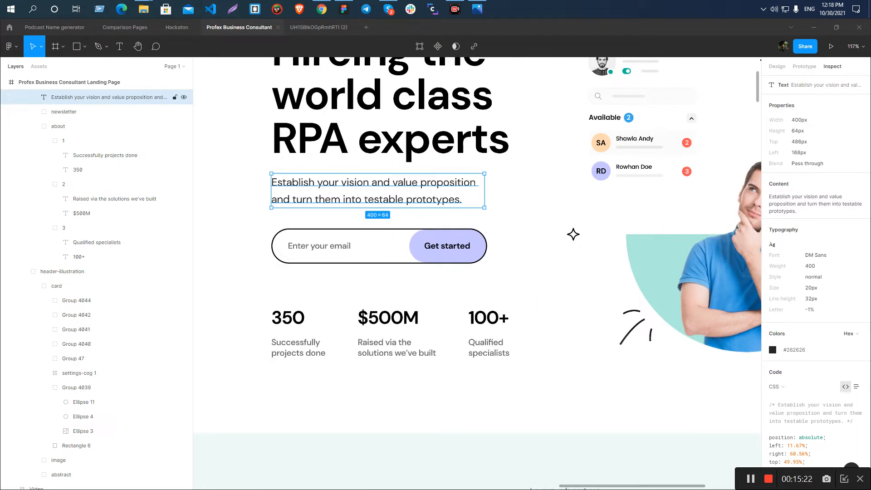
pyautogui.scroll(-5, 405, 198)
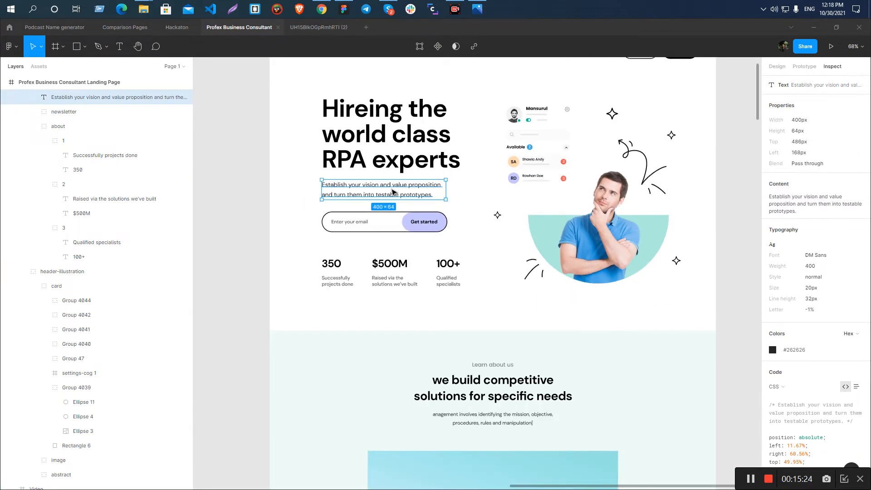
pyautogui.scroll(-5, 390, 192)
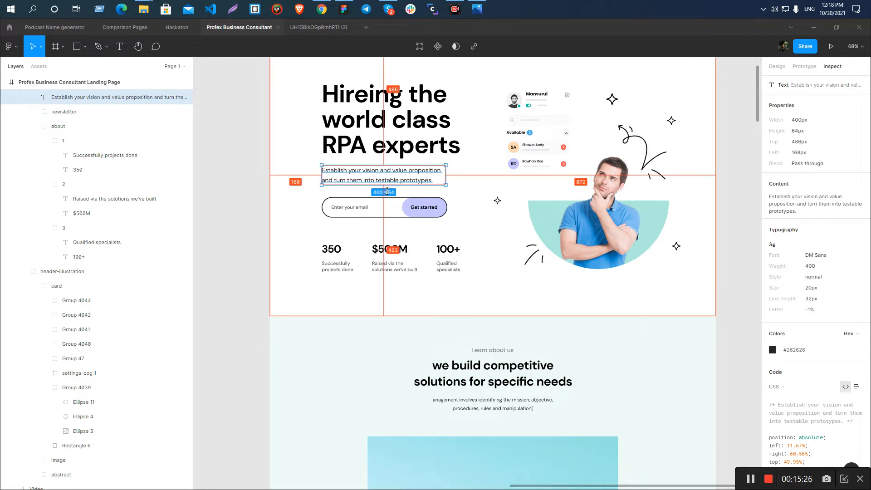
pyautogui.scroll(4, 387, 192)
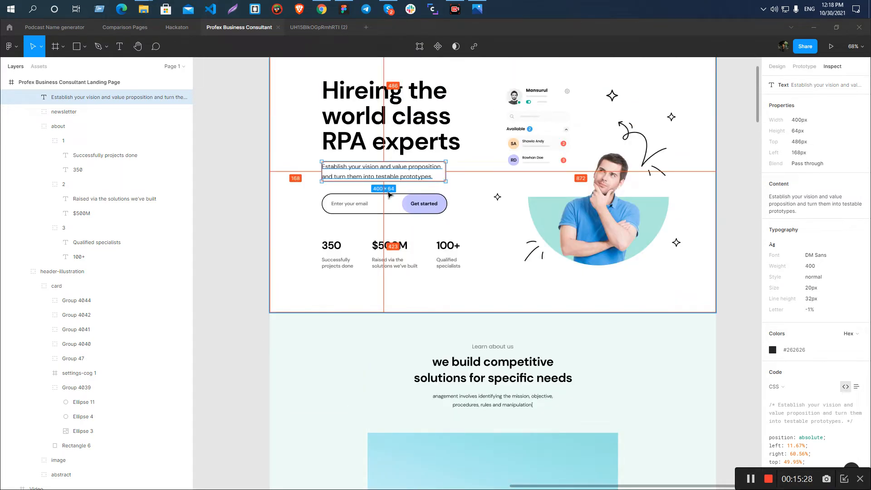
# - Compare the typography of the "Boost your inspiration" and "Creating broad stakegolder" descriptions with the video section's paragraph
pyautogui.scroll(-10, 387, 194)
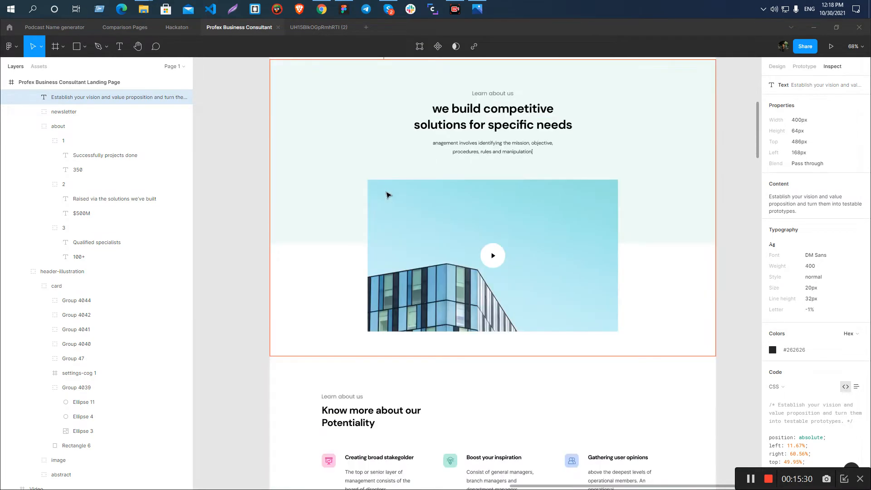
pyautogui.scroll(-4, 385, 194)
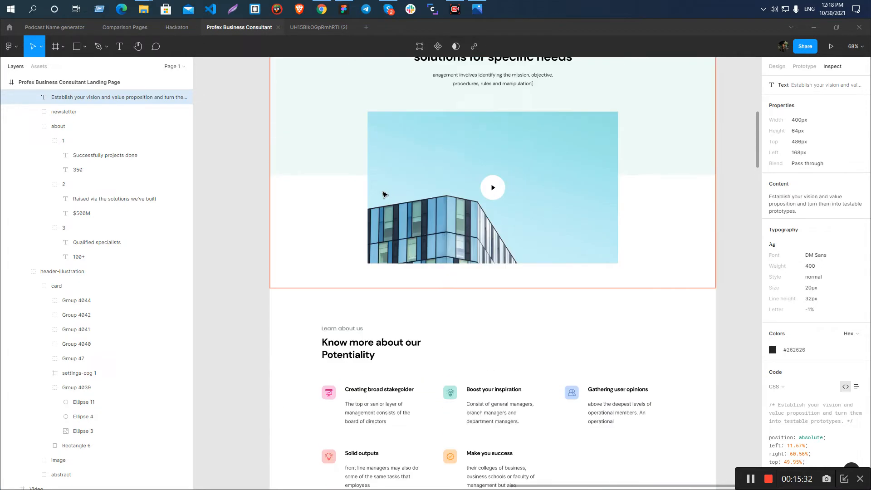
pyautogui.scroll(8, 386, 195)
pyautogui.scroll(-12, 490, 217)
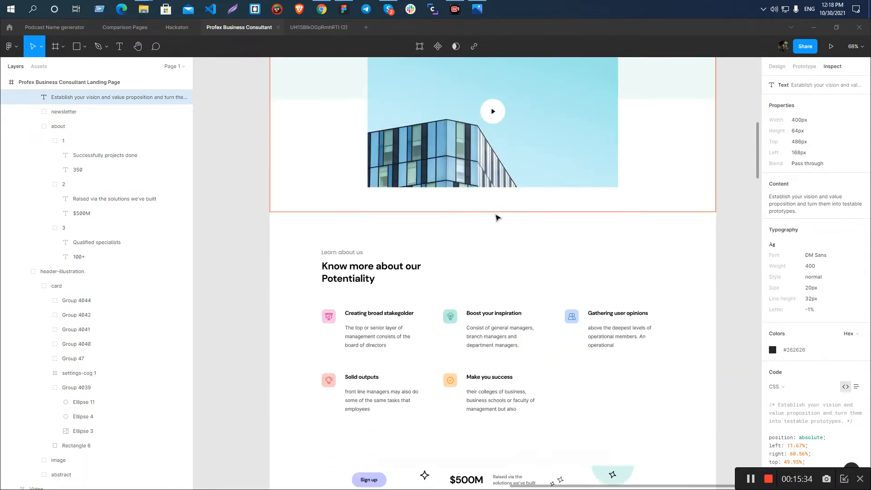
pyautogui.click(516, 284)
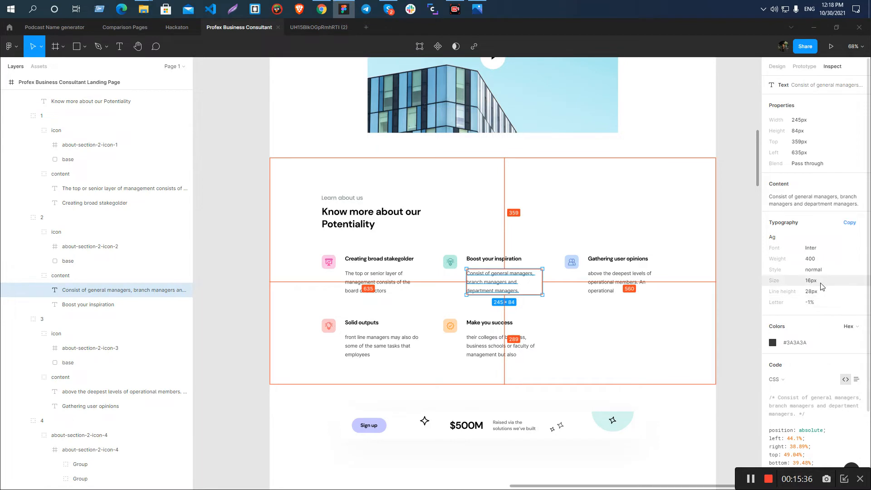
pyautogui.click(354, 287)
pyautogui.scroll(10, 369, 313)
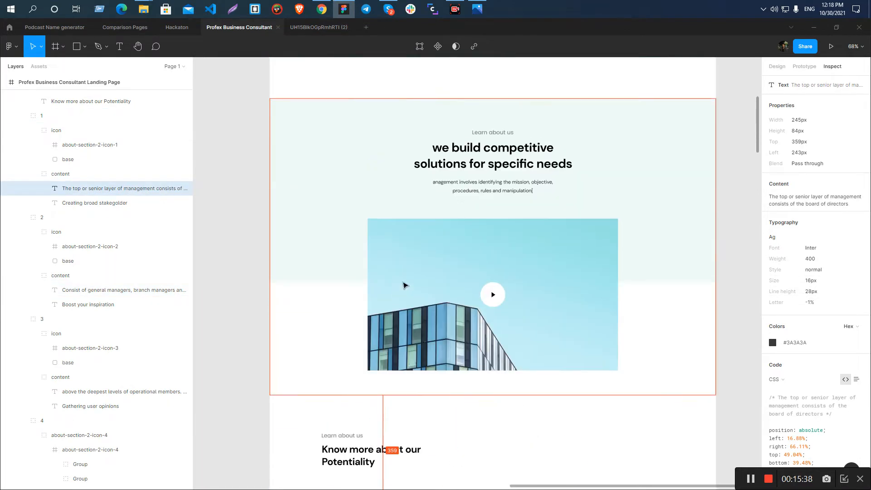
pyautogui.click(472, 192)
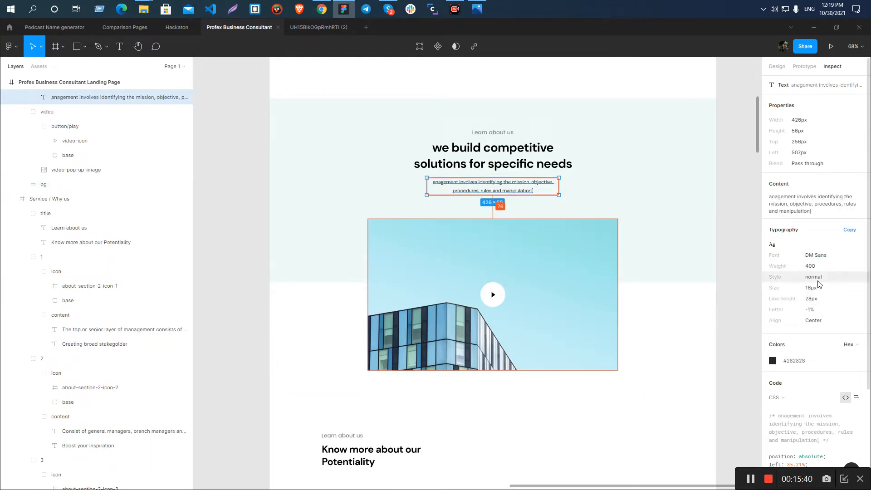
# - Inspect the typography and colour of the paragraph under "take advice, give smartness to your business."
pyautogui.scroll(-10, 549, 224)
pyautogui.scroll(-20, 549, 224)
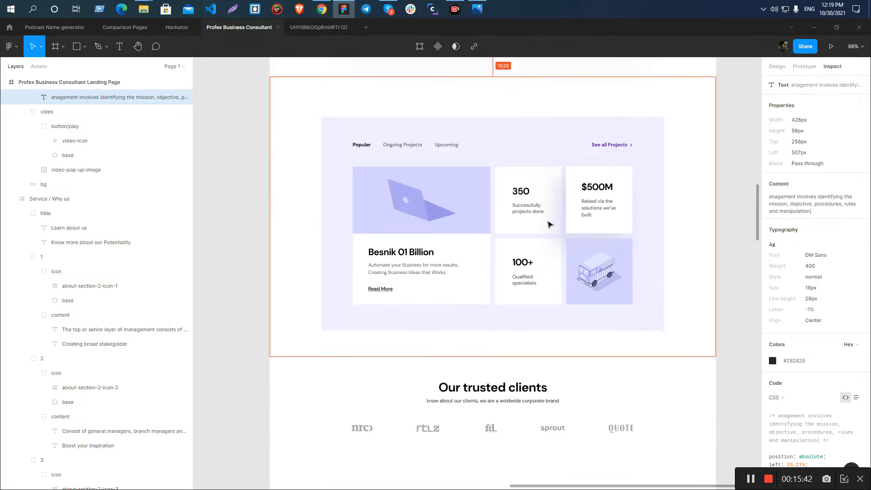
pyautogui.scroll(-12, 550, 225)
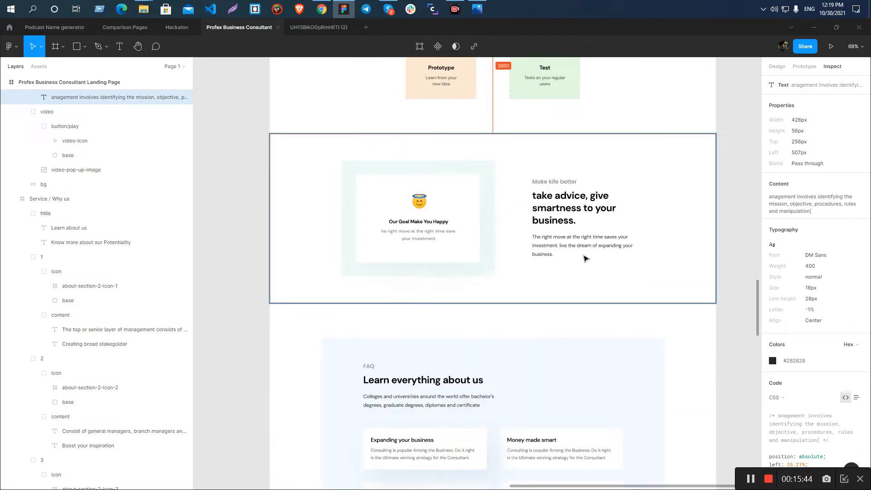
pyautogui.click(582, 252)
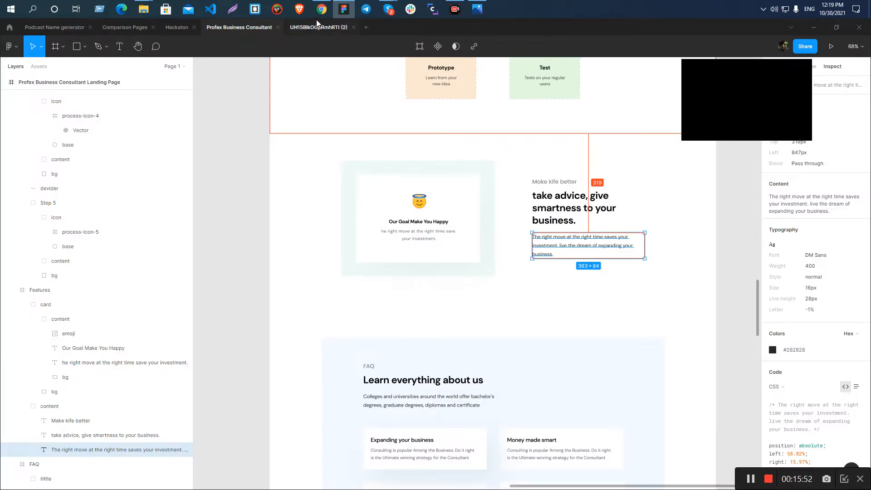
# - Switch to Webflow in Chrome and set the All Paragraphs tag to colour #282828, size 16 px and line height 28 px
pyautogui.click(317, 12)
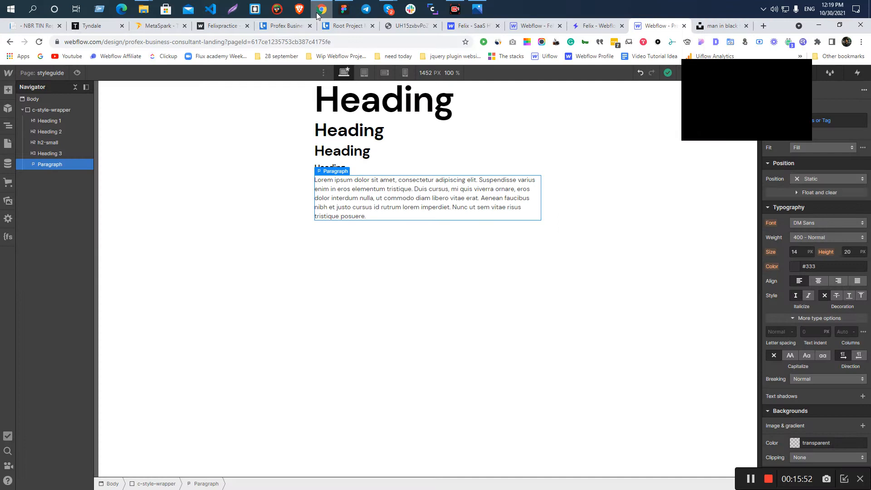
pyautogui.click(812, 120)
pyautogui.click(788, 172)
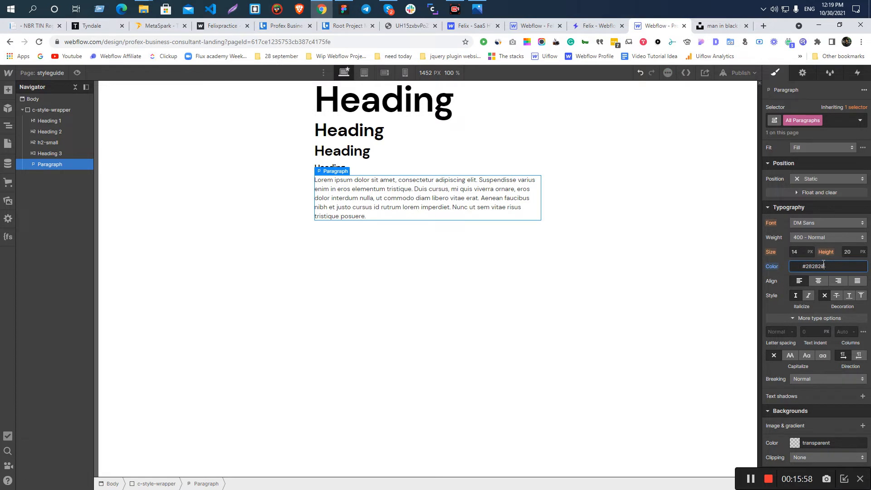
pyautogui.click(795, 251)
pyautogui.write('1')
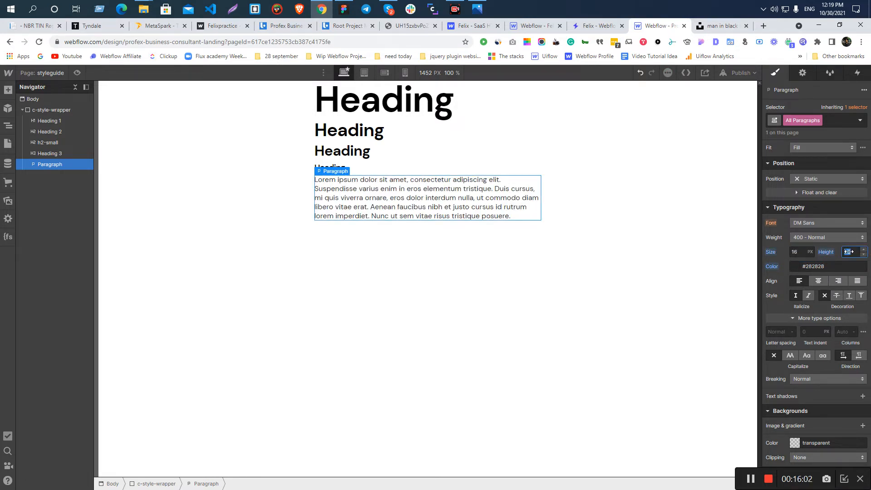
pyautogui.moveTo(849, 251); pyautogui.dragTo(848, 252)
# - Copy the advice paragraph's letter-spacing value from Figma and set the All Paragraphs letter spacing to -0.01 em in Webflow
pyautogui.hotkey('alt', 'Tab')
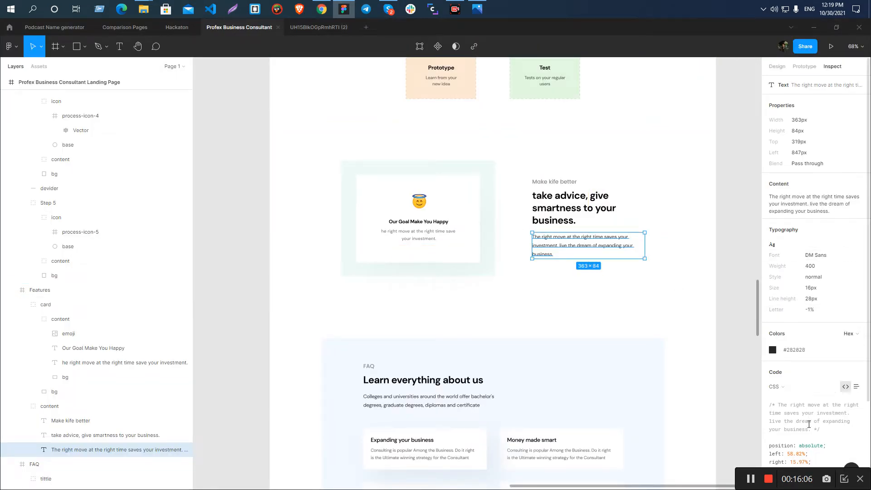
pyautogui.scroll(-3, 838, 436)
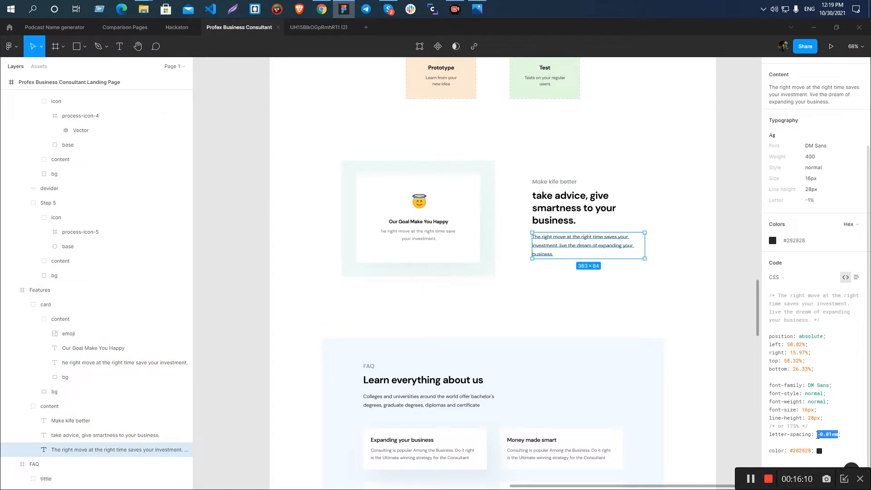
pyautogui.hotkey('alt', 'Tab')
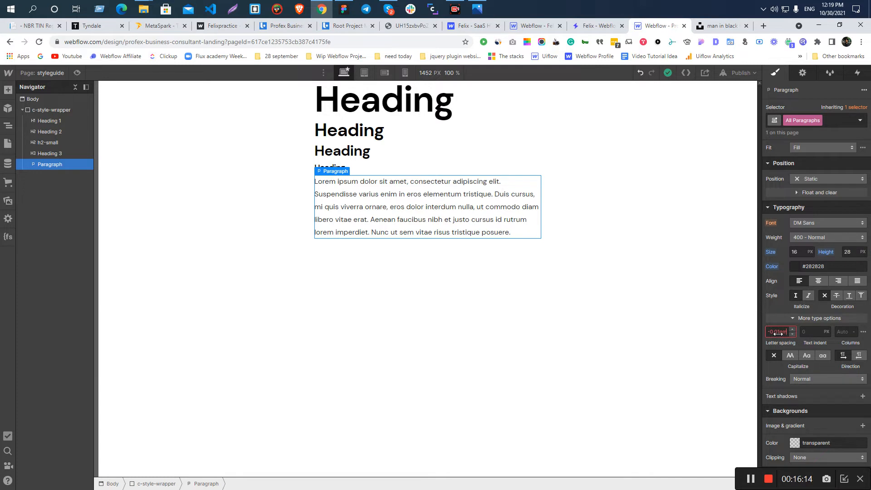
pyautogui.press('Return')
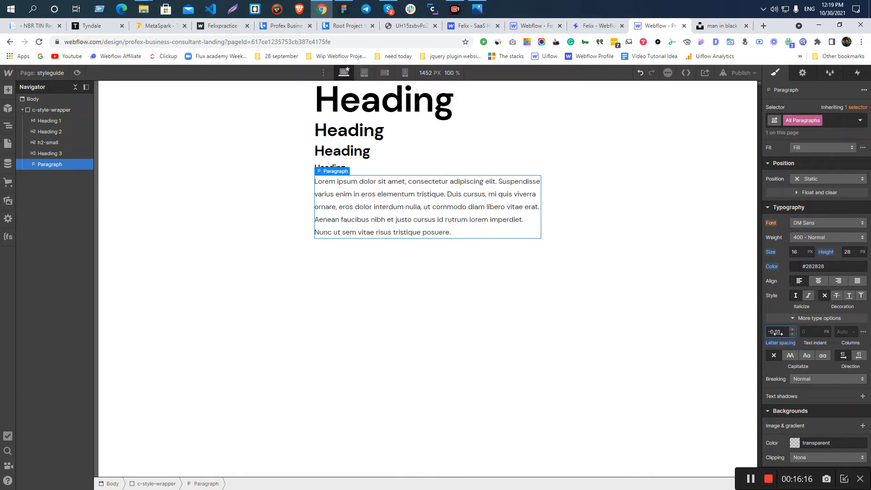
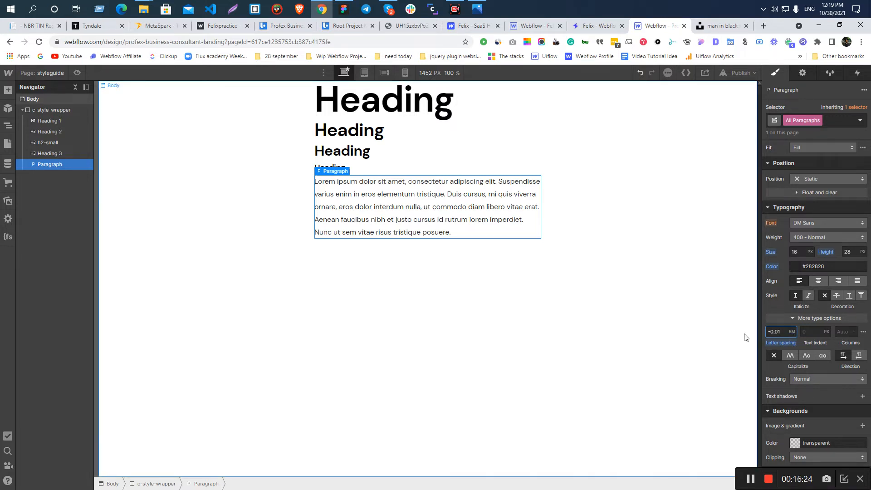
# - Switch back to Figma and inspect the typography of the FAQ cards' description texts
pyautogui.hotkey('alt', 'Tab')
pyautogui.press('alt')
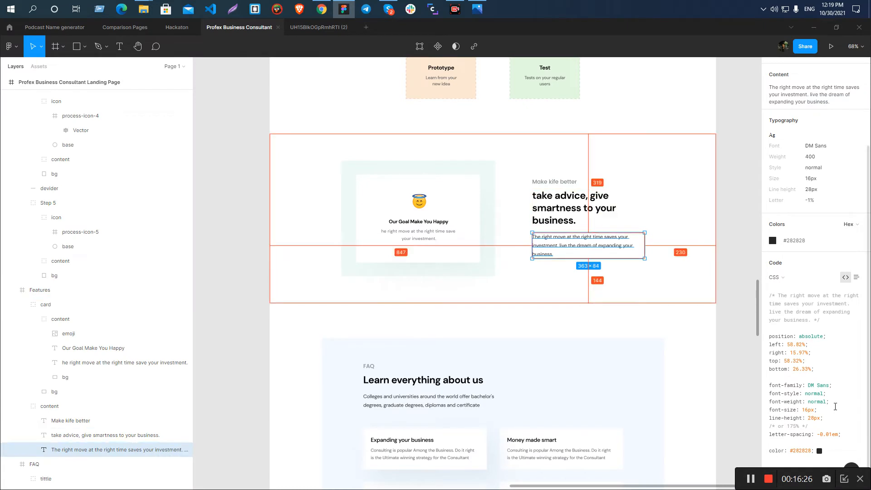
pyautogui.scroll(3, 503, 292)
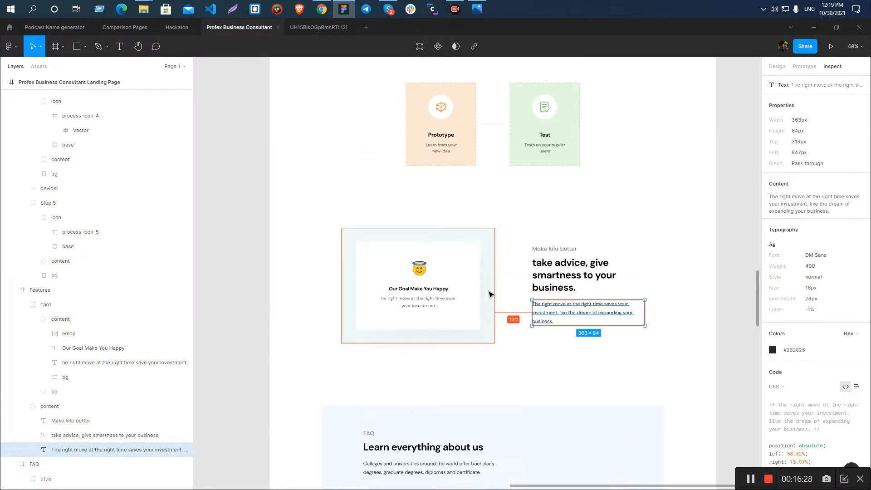
pyautogui.scroll(-8, 490, 294)
pyautogui.click(422, 233)
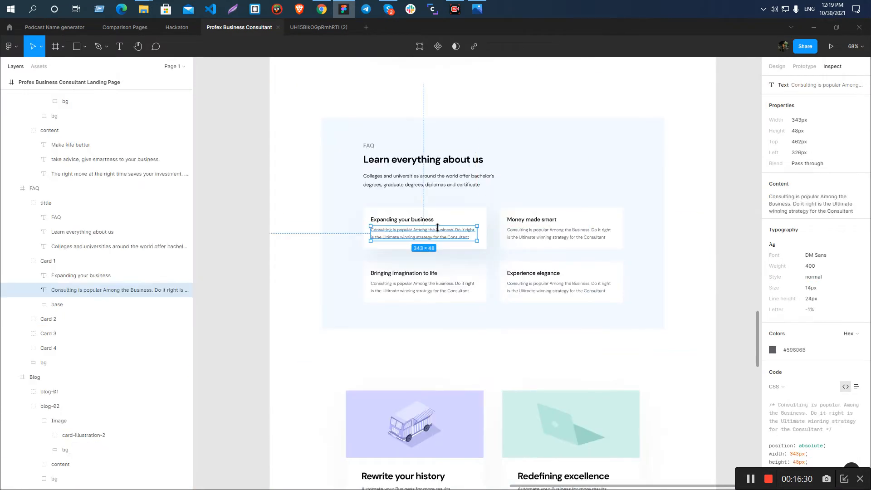
pyautogui.click(559, 233)
pyautogui.click(559, 287)
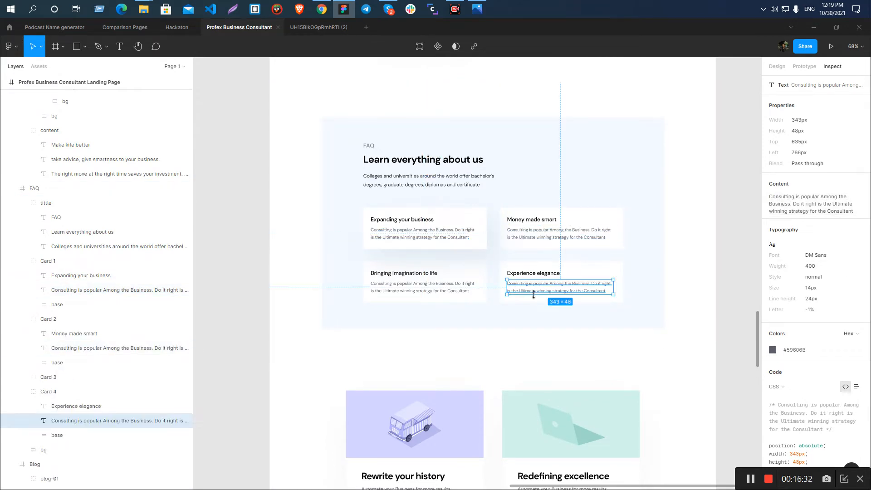
pyautogui.click(445, 291)
pyautogui.scroll(15, 564, 279)
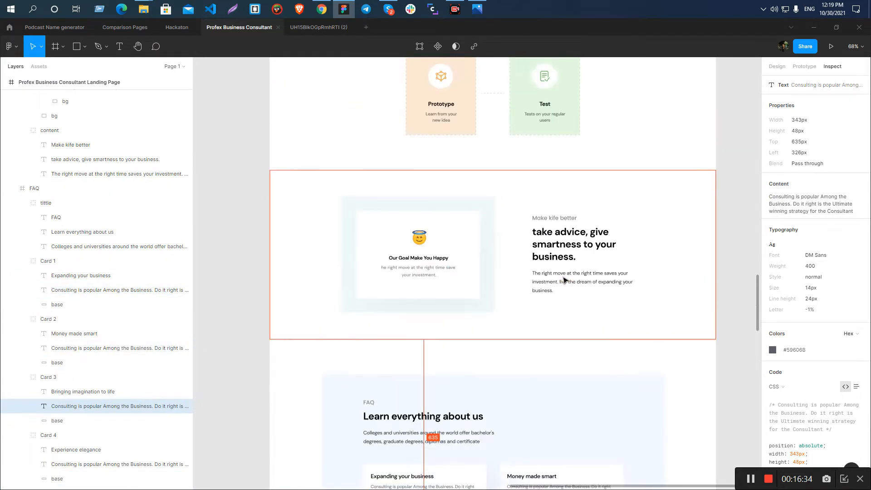
# - Look through the whole Profex landing page design for other paragraph text styles
pyautogui.scroll(5, 564, 280)
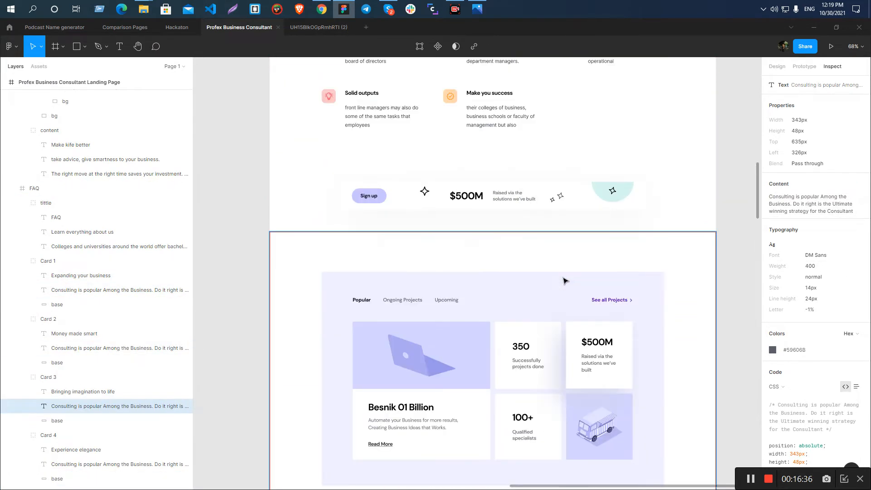
pyautogui.scroll(-5, 292, 302)
pyautogui.click(285, 291)
pyautogui.click(261, 279)
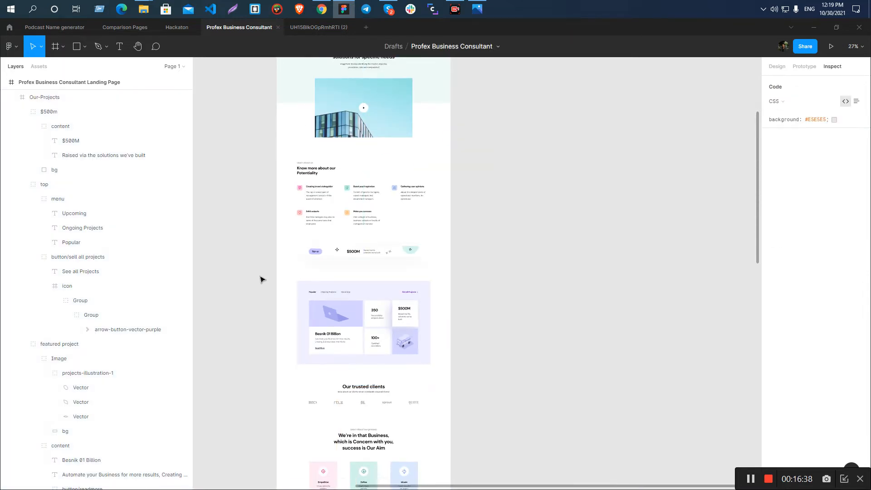
pyautogui.scroll(6, 262, 279)
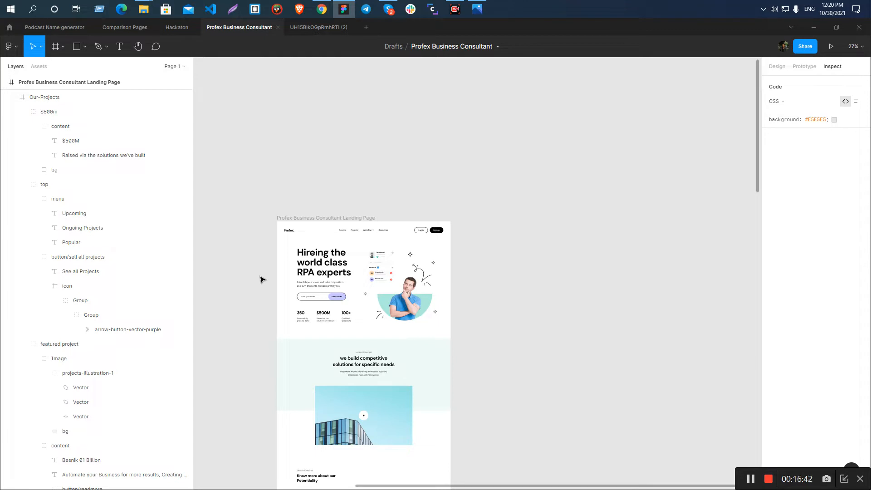
pyautogui.scroll(-13, 366, 315)
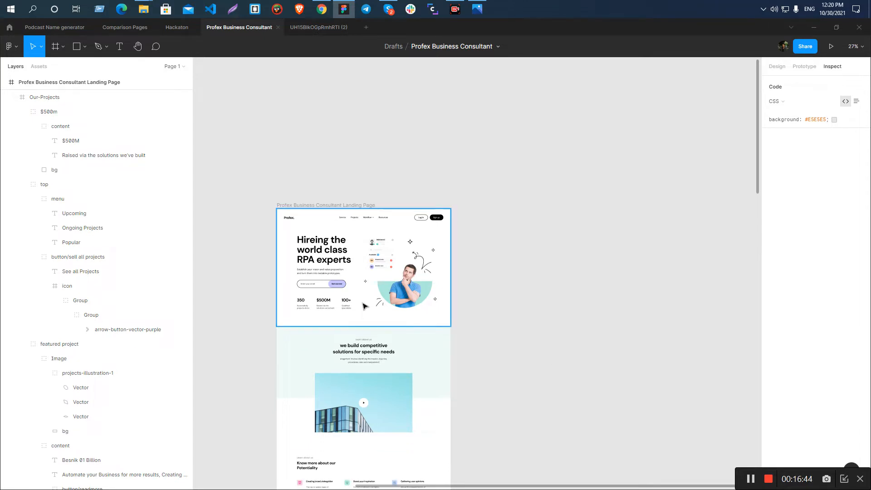
pyautogui.scroll(-12, 367, 315)
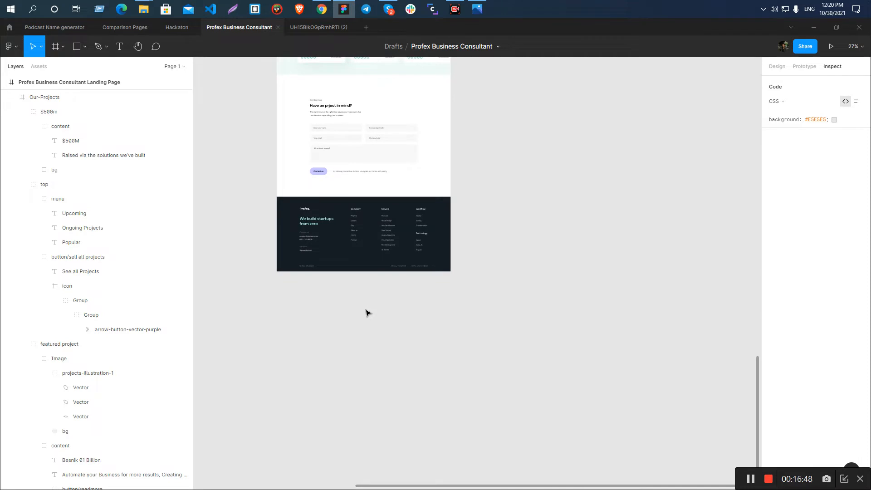
pyautogui.scroll(12, 367, 313)
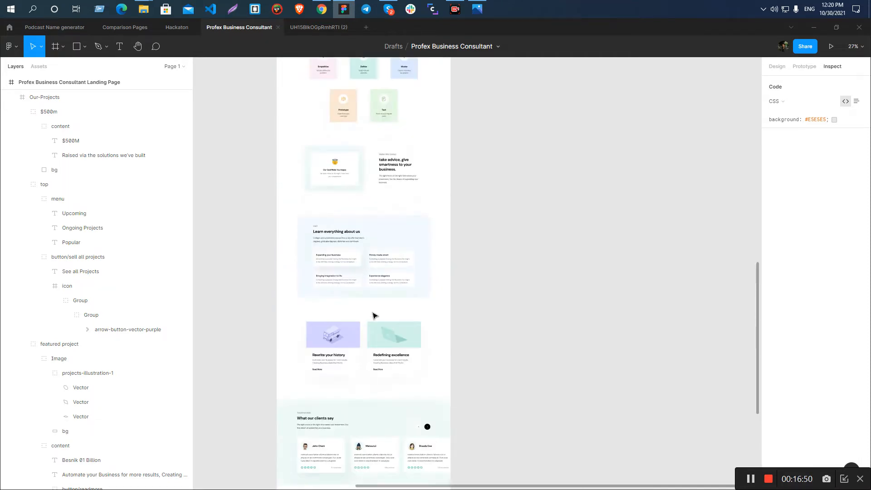
pyautogui.scroll(3, 344, 268)
# - Inspect the "Money made smart" card's description text, select the styleguide paragraph in Webflow, and return to Figma
pyautogui.keyDown('ctrl'); pyautogui.click(454, 259); pyautogui.keyUp('ctrl')
pyautogui.hotkey('alt', 'Tab')
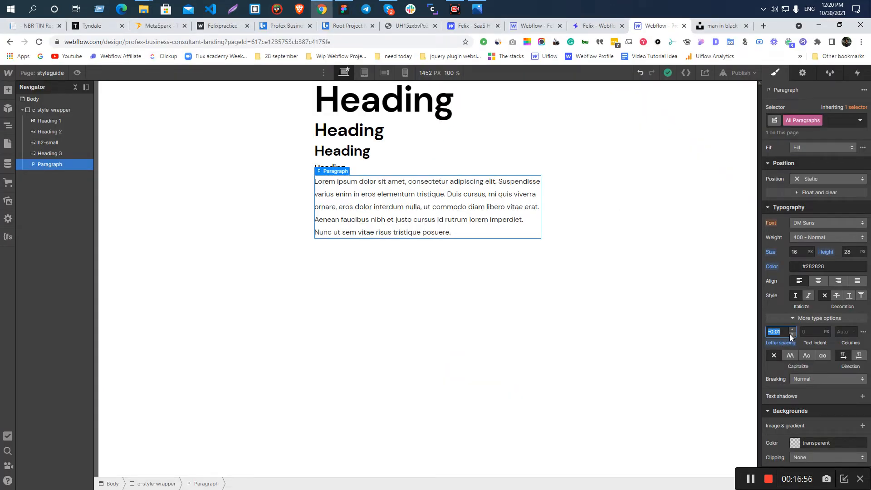
pyautogui.click(480, 288)
pyautogui.click(416, 222)
pyautogui.hotkey('alt', 'Tab')
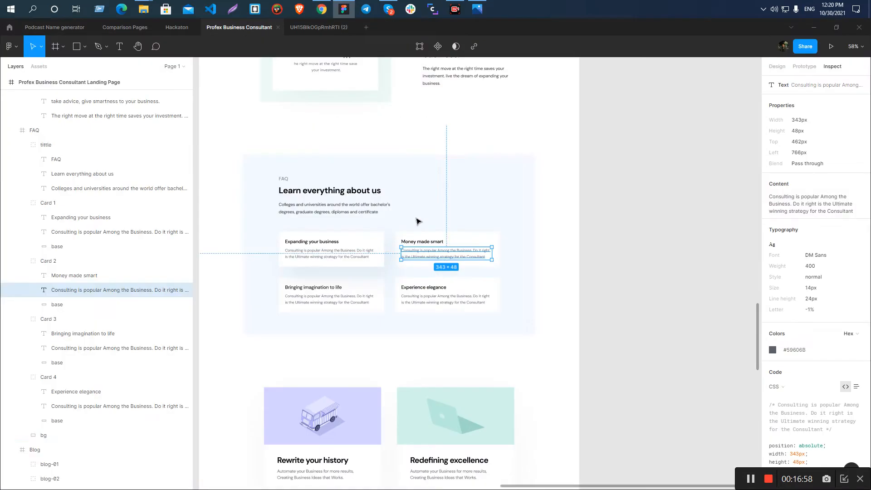
# - Inspect the typography and colour of the "Creating broad stakegolder" and "Boost your inspiration" descriptions in the "Know more about our Potentiality" section
pyautogui.scroll(-3, 419, 225)
pyautogui.scroll(-3, 450, 222)
pyautogui.click(478, 216)
pyautogui.scroll(3, 408, 317)
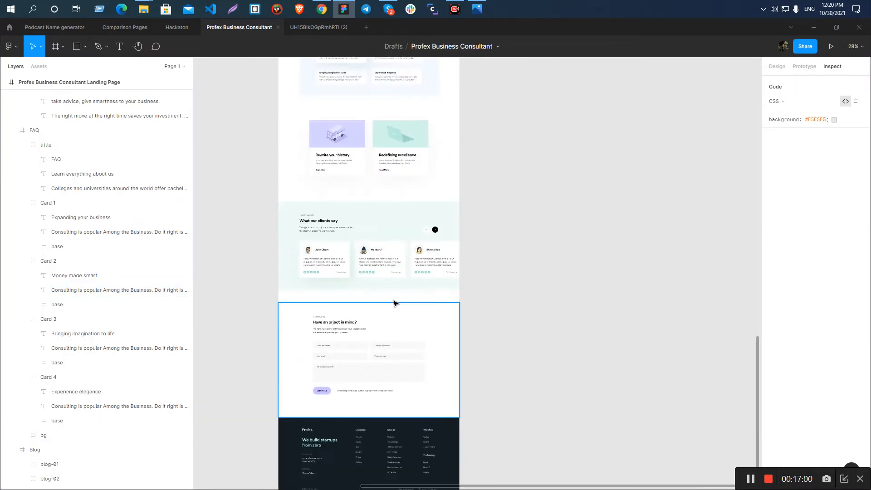
pyautogui.scroll(2, 399, 305)
pyautogui.scroll(5, 399, 304)
pyautogui.scroll(3, 398, 304)
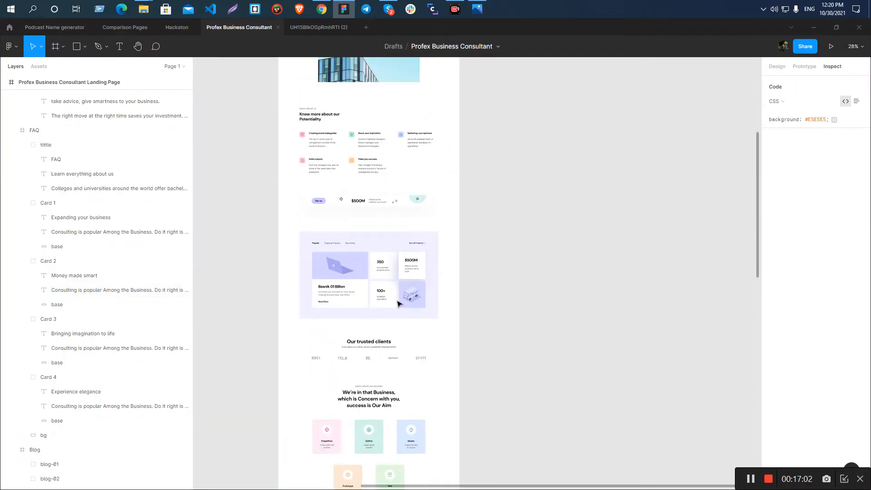
pyautogui.scroll(7, 290, 310)
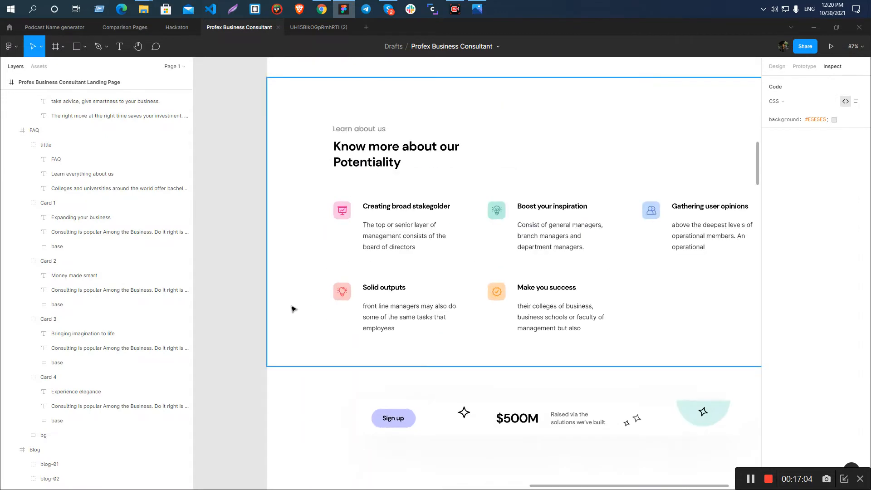
pyautogui.click(557, 158)
pyautogui.scroll(-1, 315, 207)
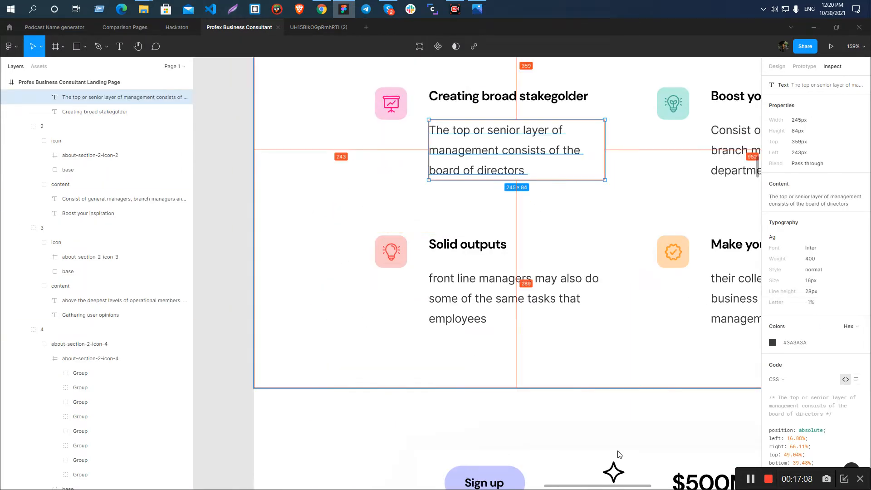
pyautogui.scroll(-6, 507, 238)
pyautogui.click(525, 217)
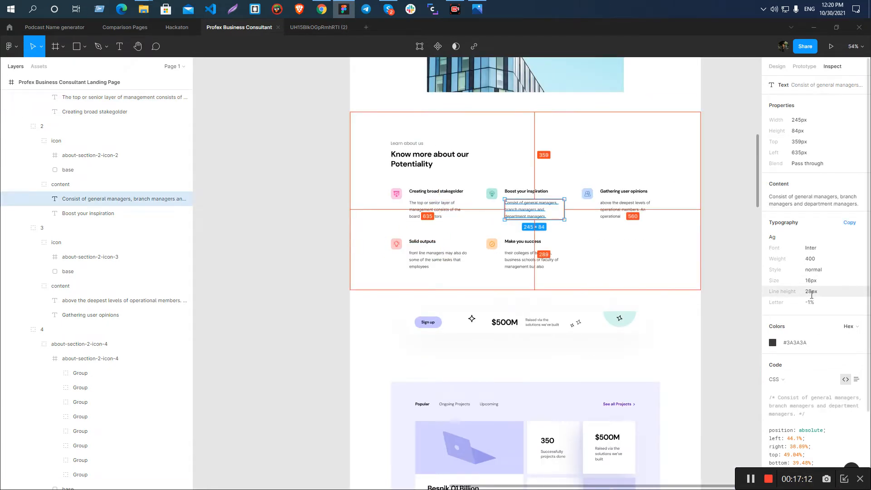
# - Compare the text style under "we build competitive solutions for specific needs" with the "Make you success", "Gathering user opinions" and "Boost your inspiration" descriptions
pyautogui.scroll(8, 443, 258)
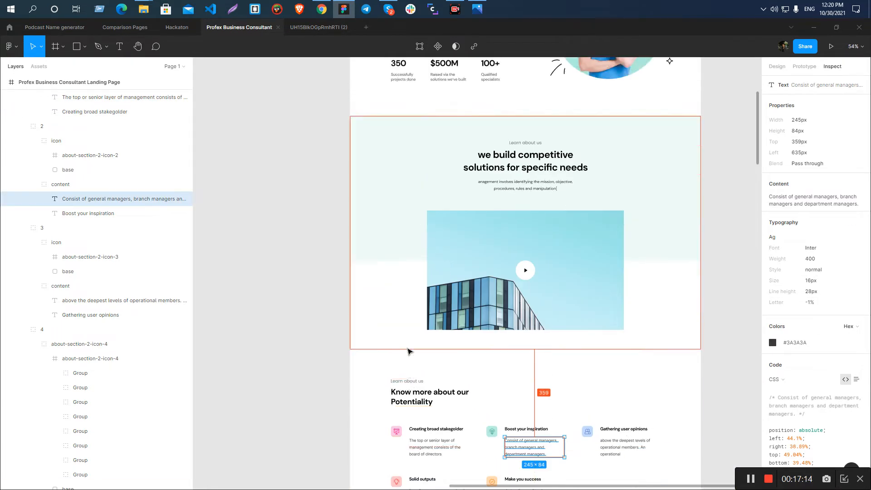
pyautogui.click(525, 302)
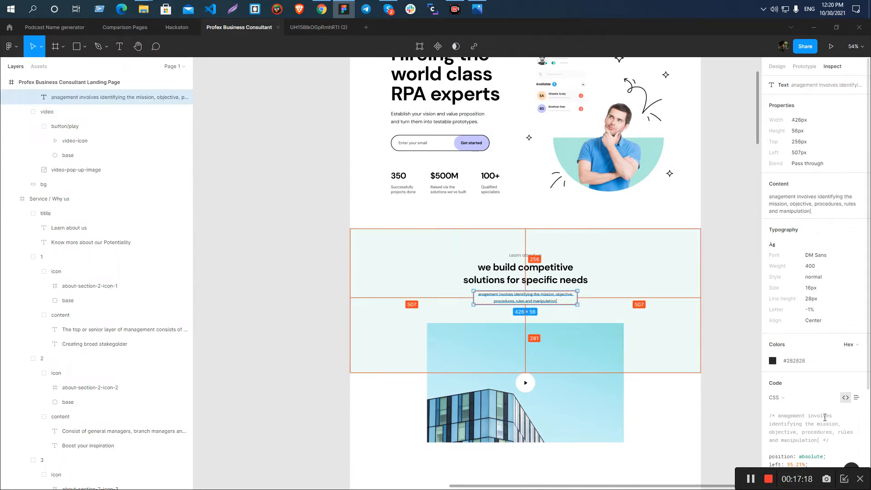
pyautogui.scroll(-10, 453, 204)
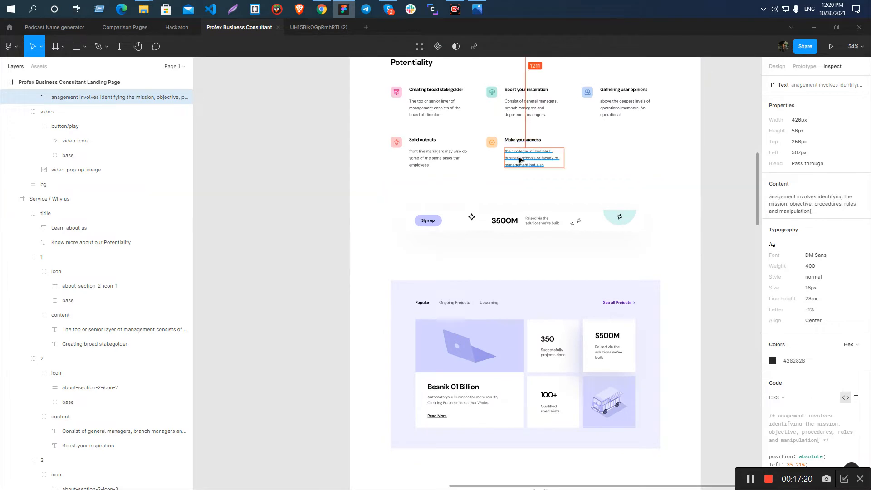
pyautogui.click(520, 159)
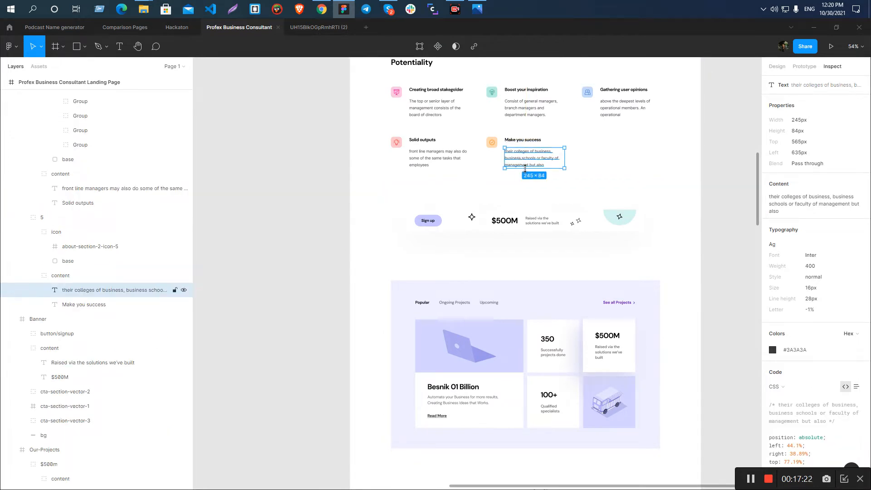
pyautogui.click(615, 110)
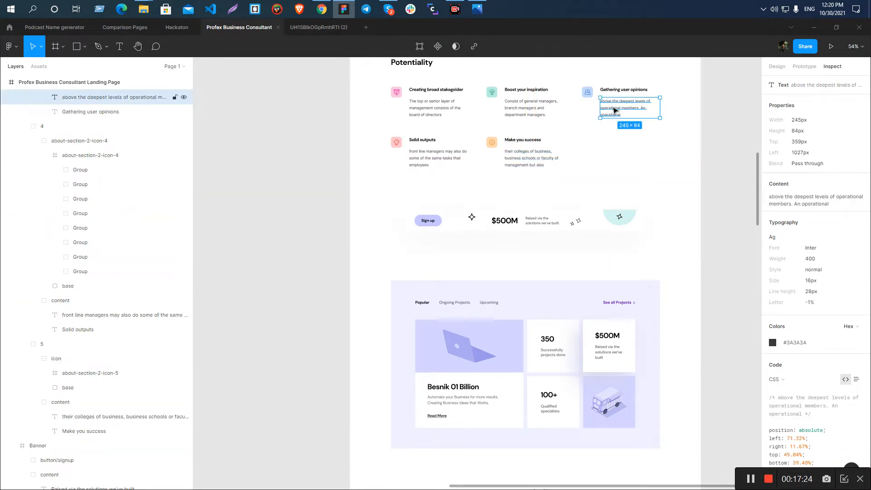
pyautogui.click(531, 108)
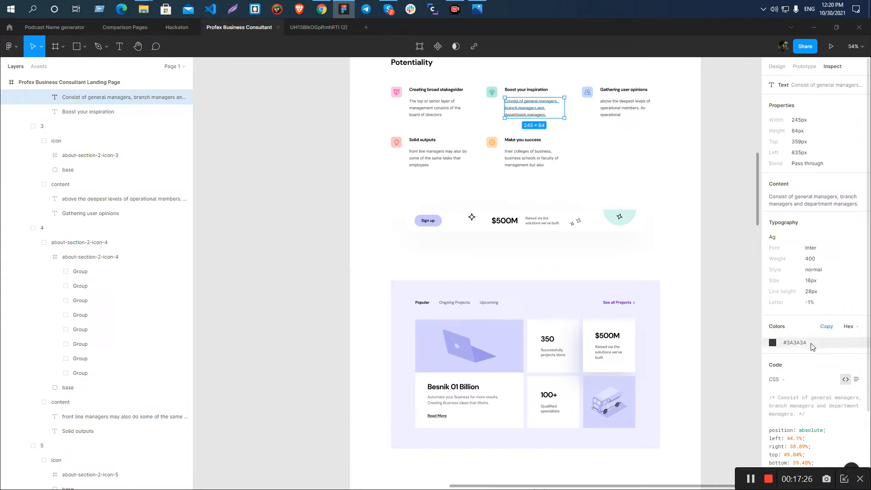
# - Select the feature descriptions except "Boost your inspiration" together to check whether they share one typography and colour
pyautogui.click(422, 111)
pyautogui.keyDown('shift'); pyautogui.click(637, 112); pyautogui.keyUp('shift')
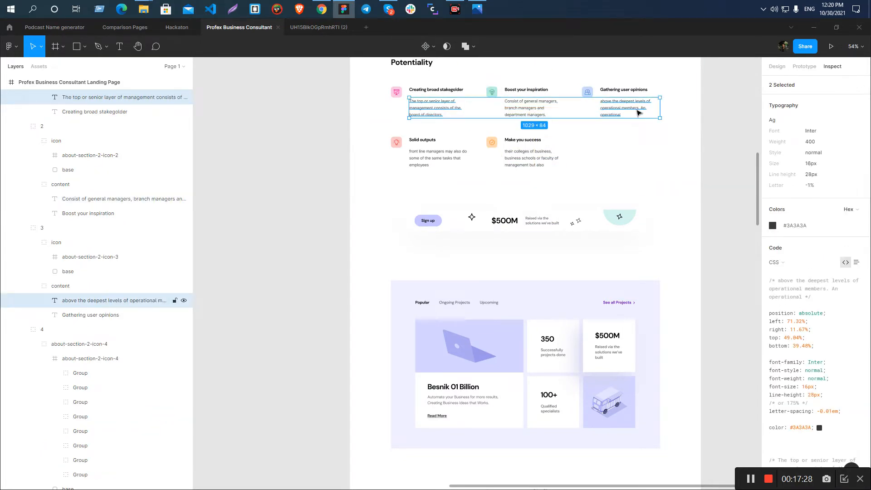
pyautogui.keyDown('shift'); pyautogui.click(422, 156); pyautogui.keyUp('shift')
pyautogui.keyDown('shift'); pyautogui.click(529, 158); pyautogui.keyUp('shift')
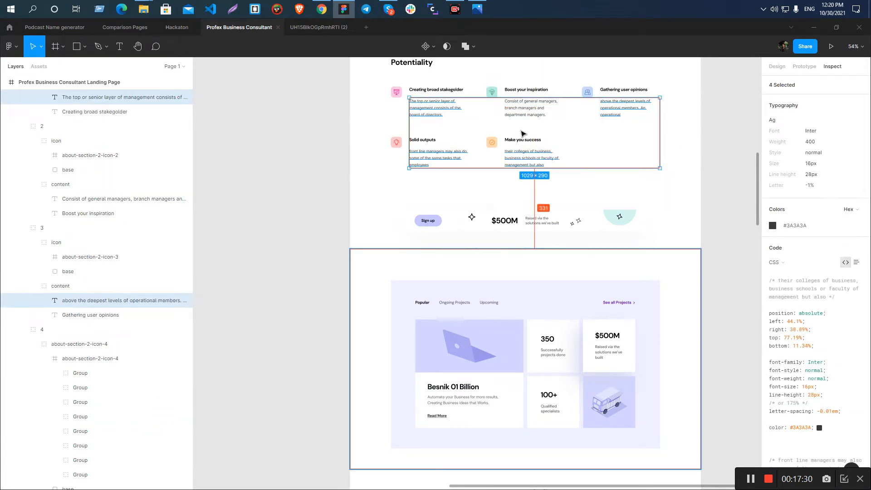
# - Copy the colour value #3A3A3A from the "Gathering user opinions" description and switch to Chrome
pyautogui.click(625, 112)
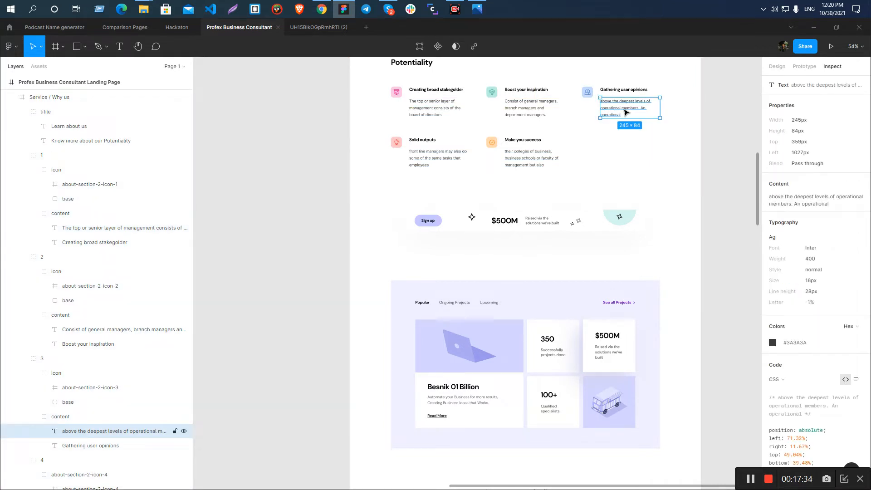
pyautogui.click(783, 340)
pyautogui.hotkey('alt', 'Tab')
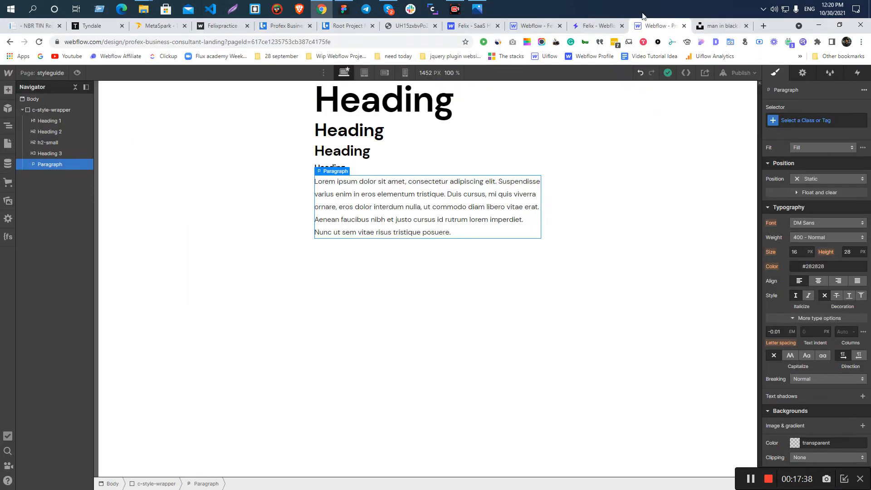
# - Open Google in a new browser tab and search for "color name checker"
pyautogui.click(763, 25)
pyautogui.write('goo')
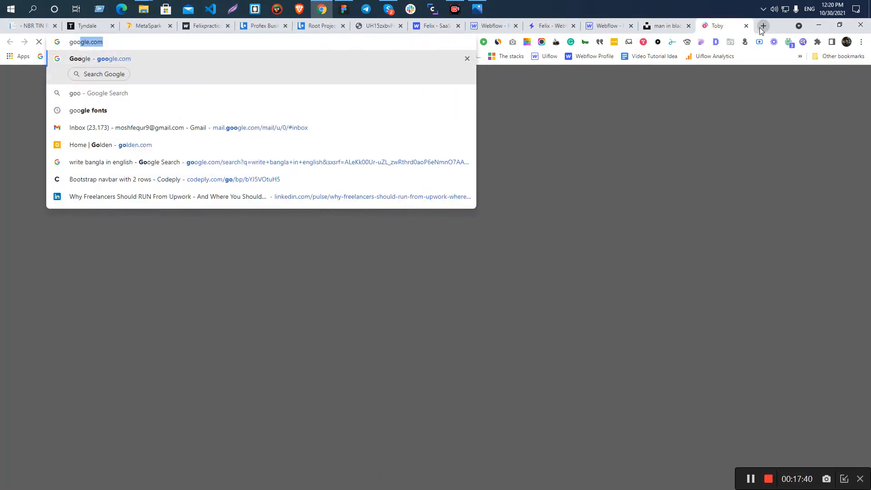
pyautogui.press('Return')
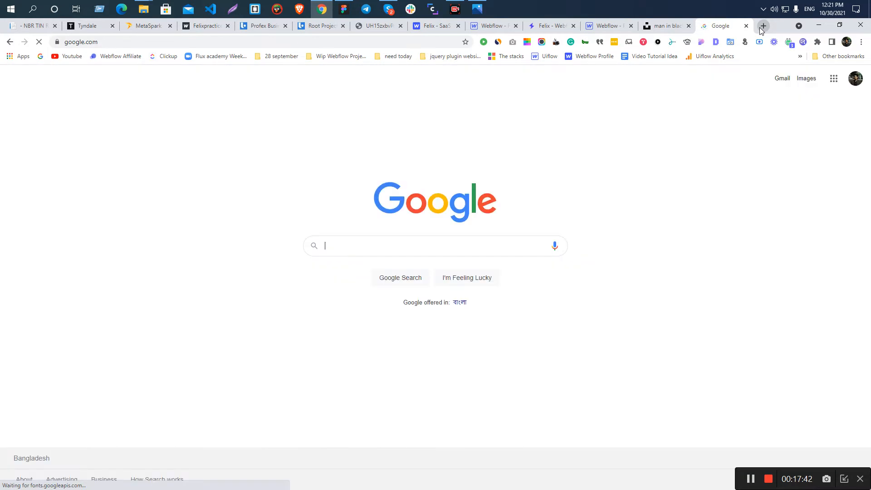
pyautogui.write('color checke')
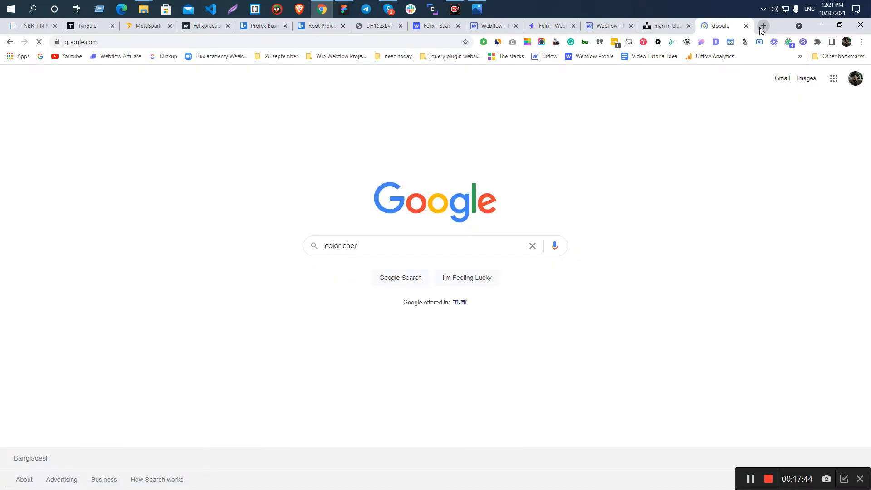
pyautogui.write('rs')
pyautogui.press('BackSpace')
pyautogui.press('BackSpace')
pyautogui.press('BackSpace')
pyautogui.press('BackSpace')
pyautogui.press('BackSpace')
pyautogui.press('BackSpace')
pyautogui.press('BackSpace')
pyautogui.press('BackSpace')
pyautogui.press('BackSpace')
pyautogui.write('name ')
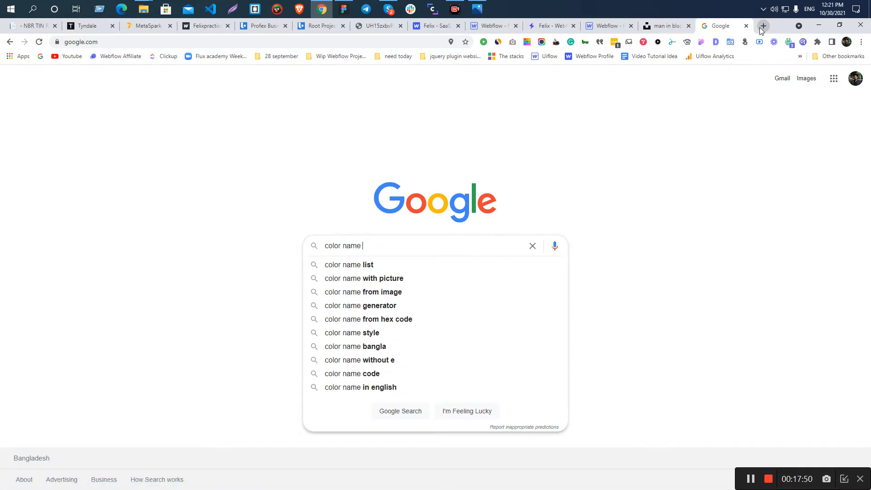
pyautogui.write('checker')
pyautogui.press('Return')
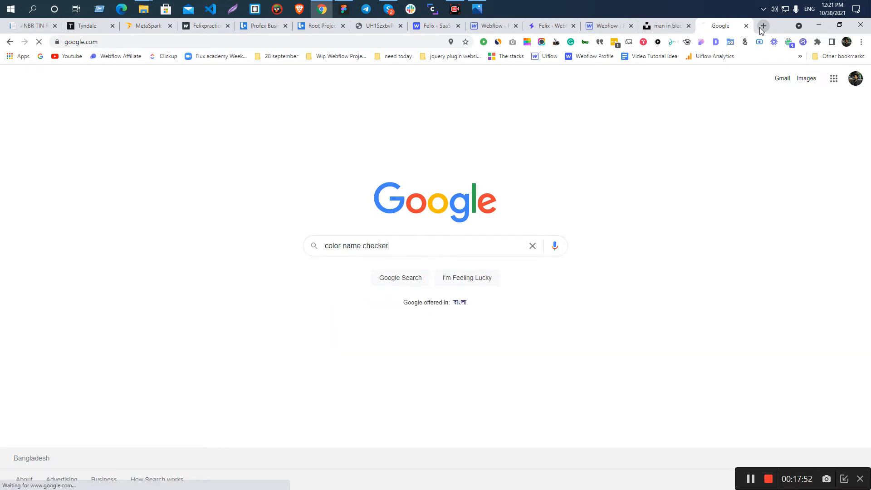
# - Open the ArtyClick Color Name Finder, look up #3A3A3A, and examine its matched and similar colour names
pyautogui.click(123, 171)
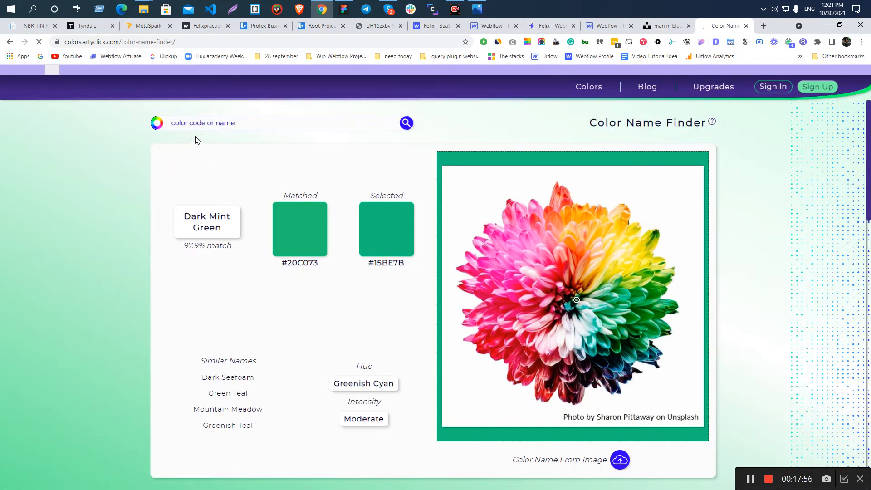
pyautogui.tripleClick(206, 123)
pyautogui.write('#3A3A3A')
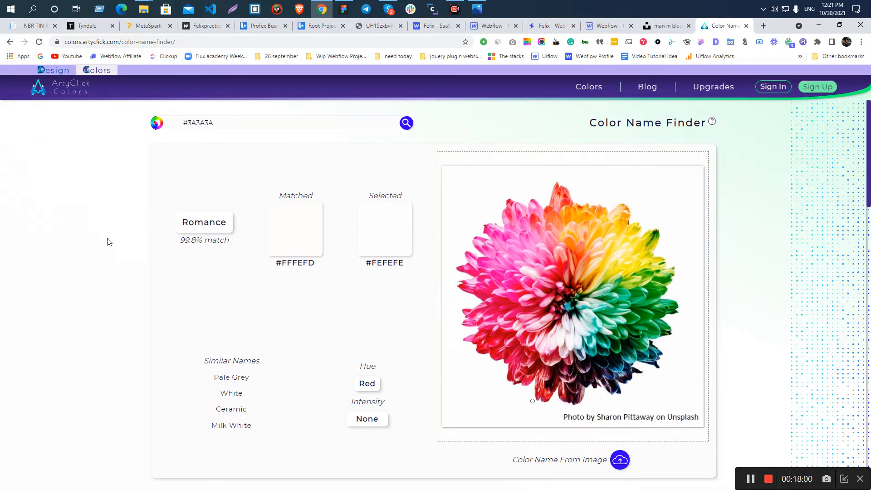
pyautogui.press('Return')
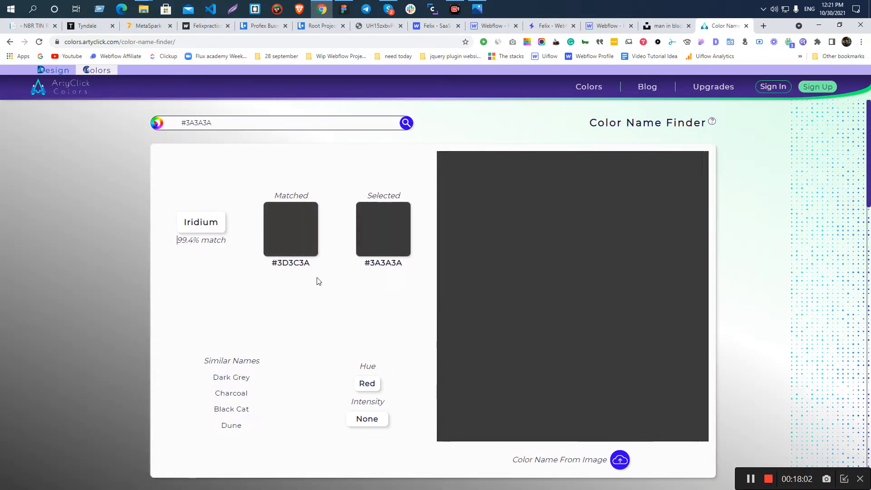
pyautogui.scroll(-2, 316, 281)
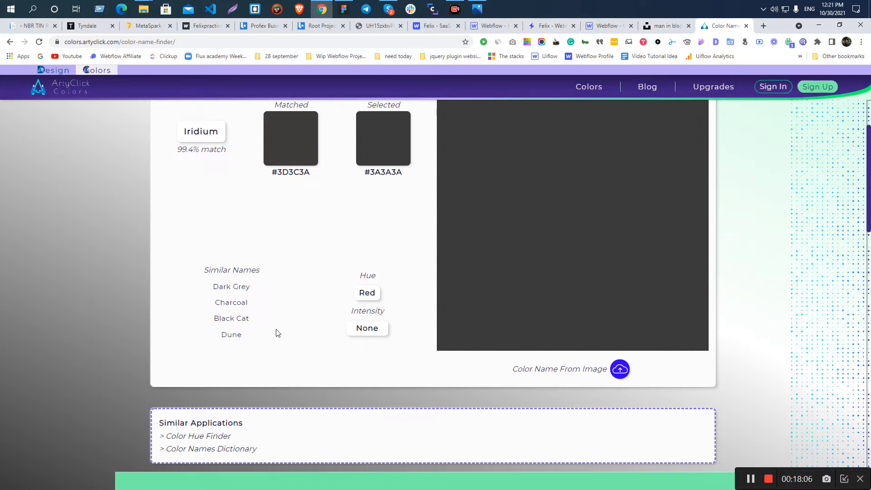
pyautogui.scroll(2, 277, 332)
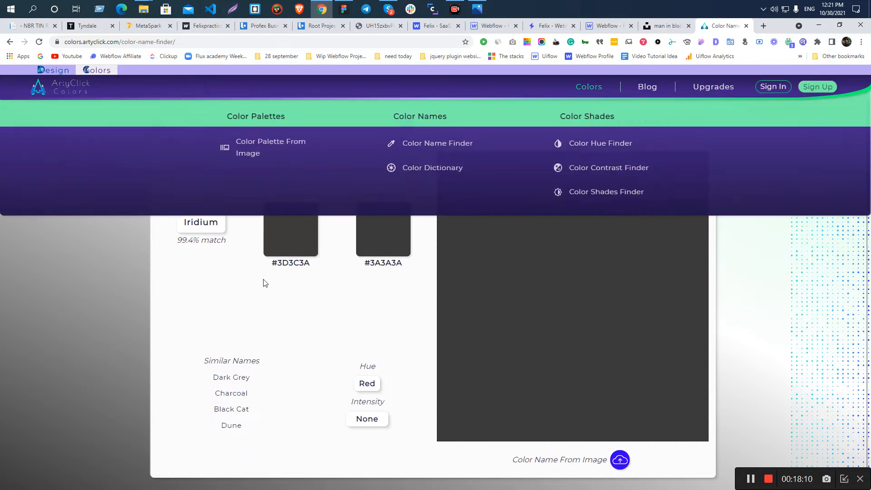
pyautogui.scroll(-5, 265, 283)
pyautogui.scroll(-3, 266, 282)
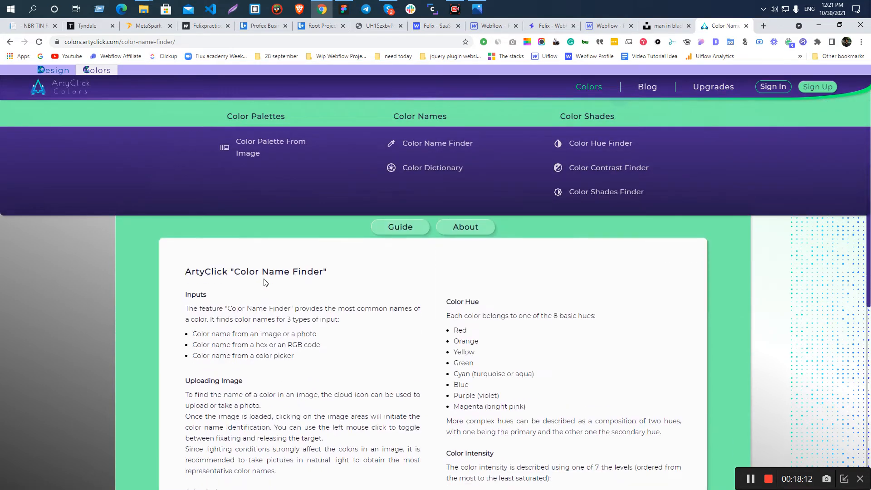
pyautogui.scroll(8, 265, 282)
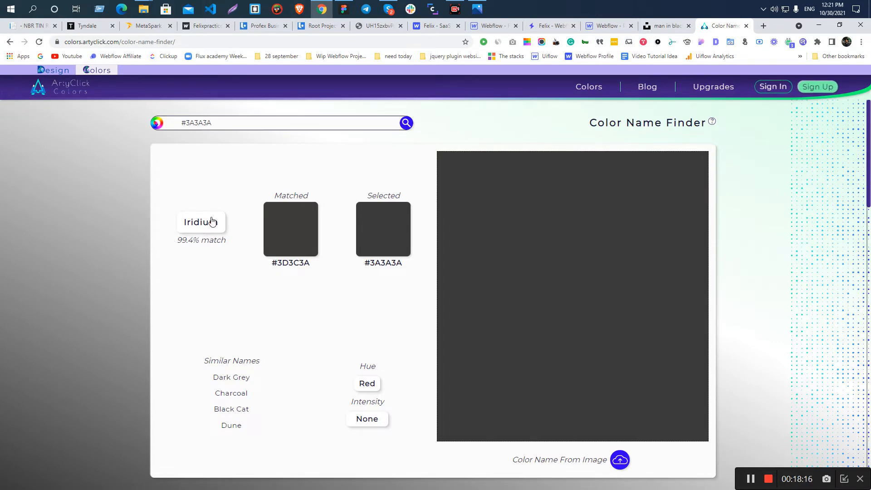
# - Open the matched Iridium colour's page, examine its name and shades, and close both ArtyClick tabs
pyautogui.click(195, 226)
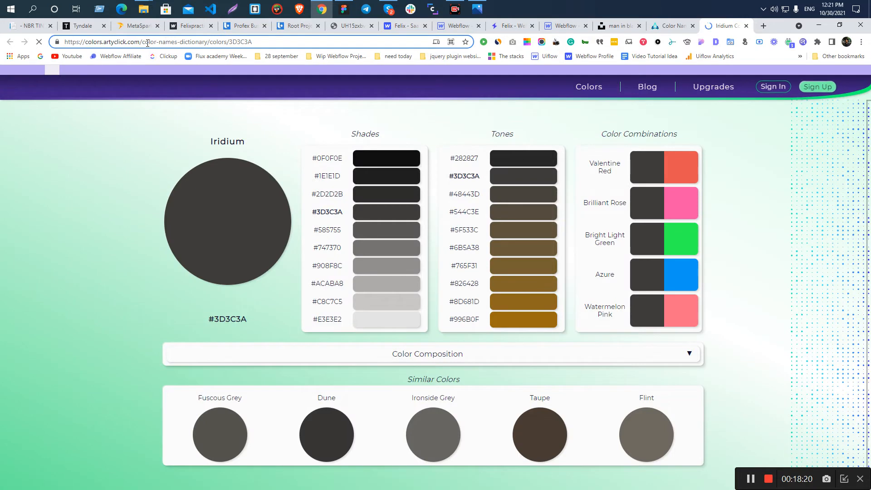
pyautogui.doubleClick(234, 142)
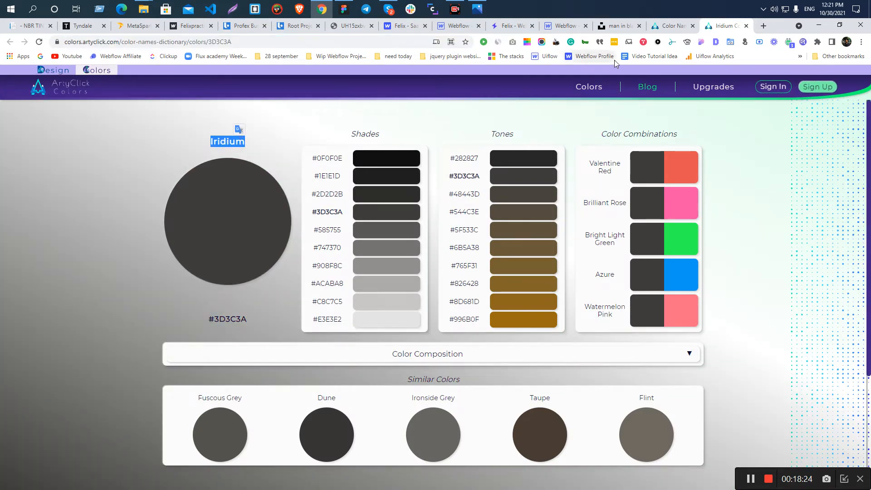
pyautogui.click(565, 25)
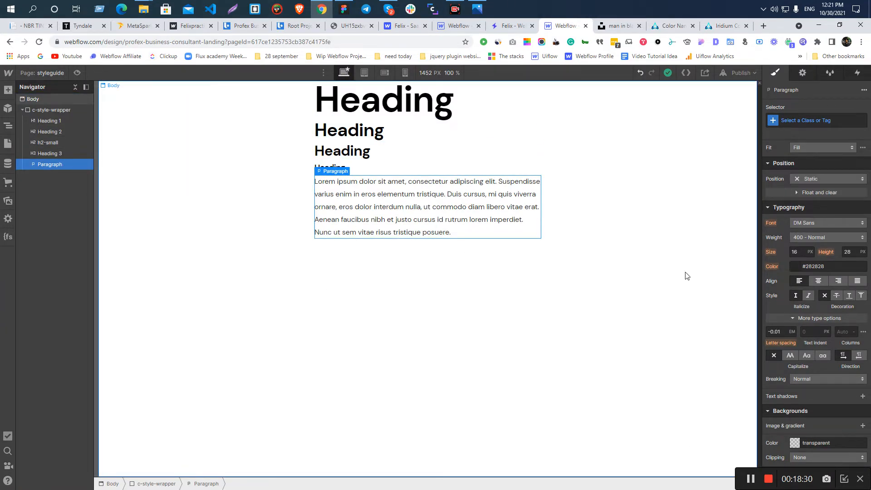
pyautogui.click(725, 26)
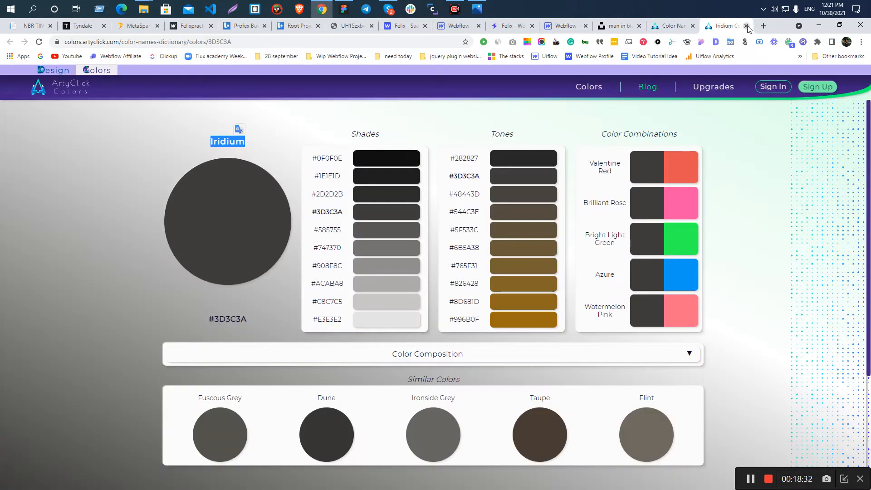
pyautogui.click(746, 26)
pyautogui.click(746, 26)
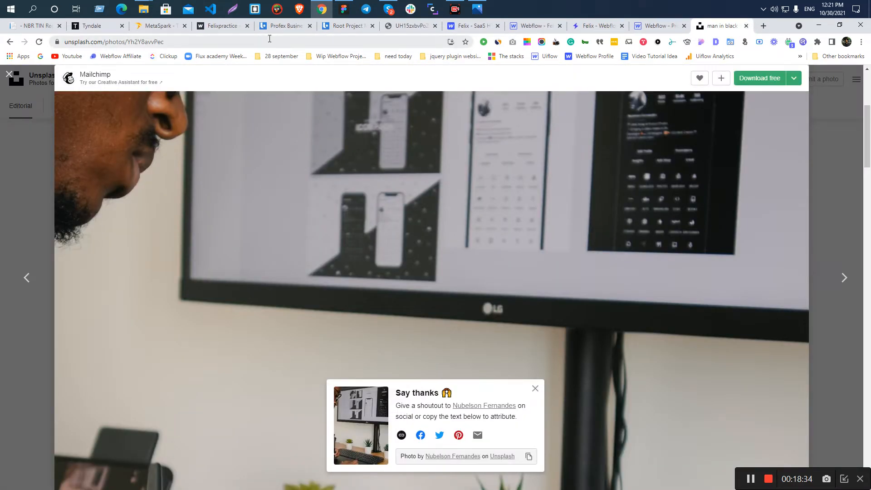
# - Switch to Figma and inspect the typography and colour of the "Solid outputs" and "Make you success" descriptions
pyautogui.click(344, 9)
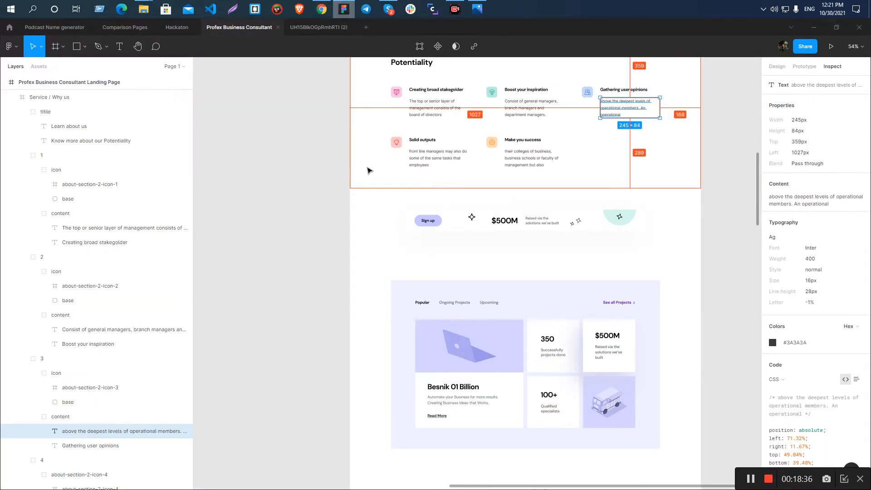
pyautogui.scroll(5, 458, 166)
pyautogui.click(397, 141)
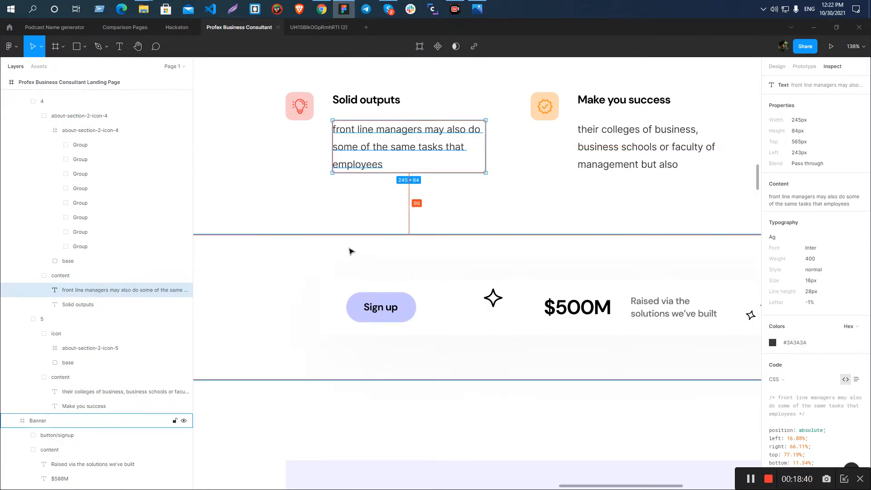
pyautogui.scroll(-5, 351, 251)
pyautogui.click(458, 208)
pyautogui.scroll(-10, 461, 273)
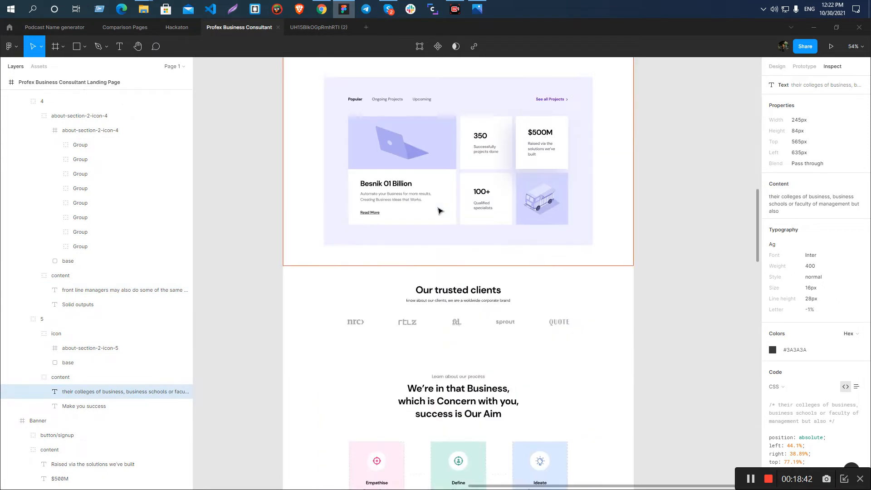
# - Inspect the typography and colour of the paragraph under the "we build competitive solutions for specific needs" heading
pyautogui.scroll(15, 459, 313)
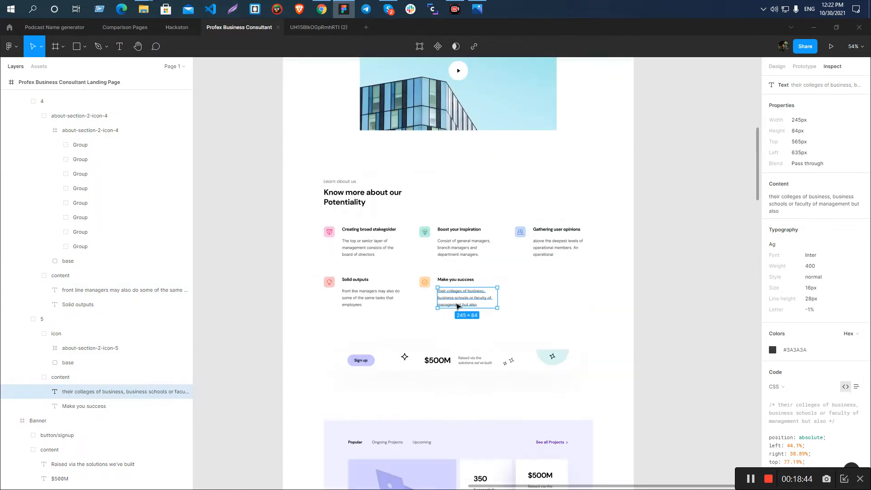
pyautogui.scroll(3, 457, 306)
pyautogui.scroll(5, 466, 305)
pyautogui.click(470, 304)
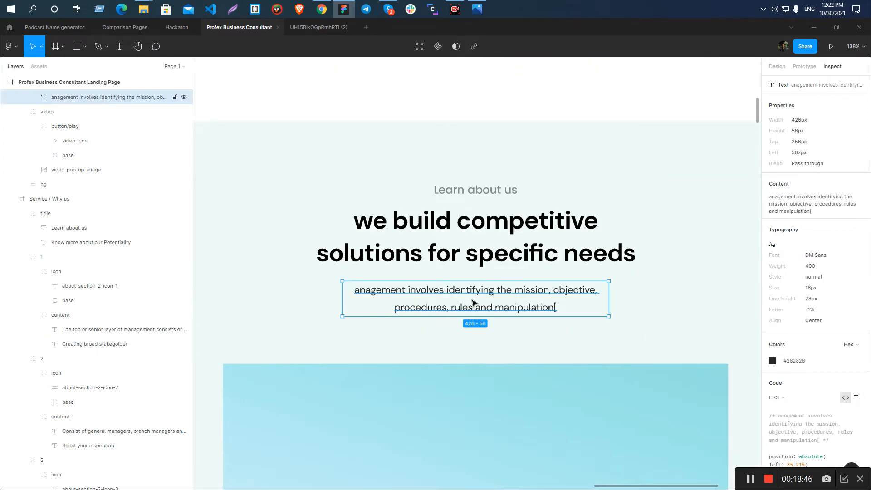
pyautogui.moveTo(801, 367)
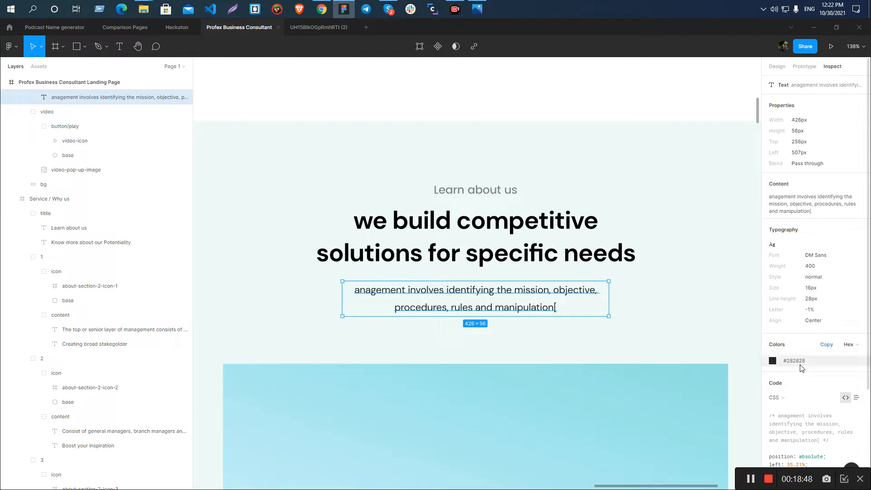
pyautogui.press('alt')
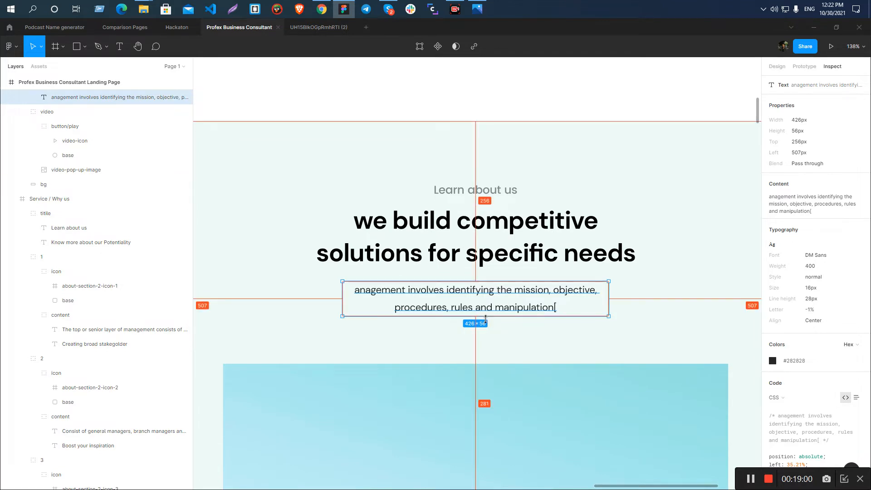
# - Compare the colour of the "Boost your inspiration" description with the paragraph under the "we build competitive solutions" heading
pyautogui.scroll(-5, 459, 272)
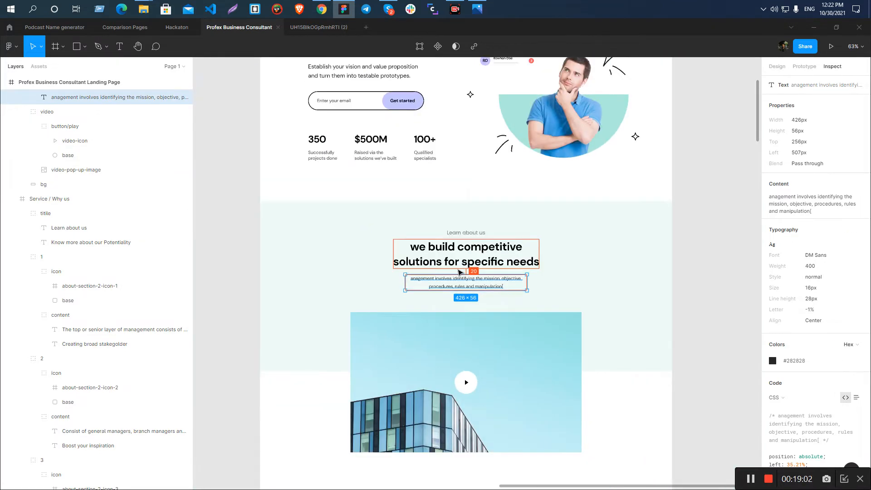
pyautogui.scroll(-5, 459, 272)
pyautogui.click(468, 226)
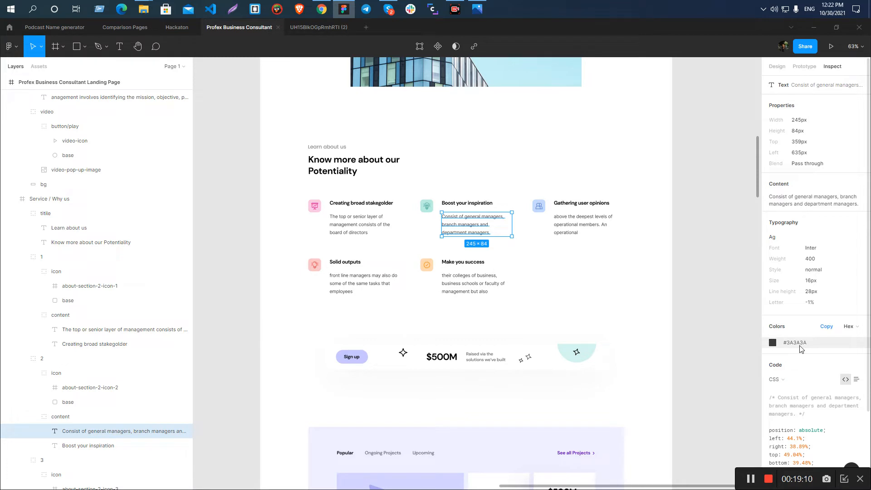
pyautogui.scroll(8, 477, 276)
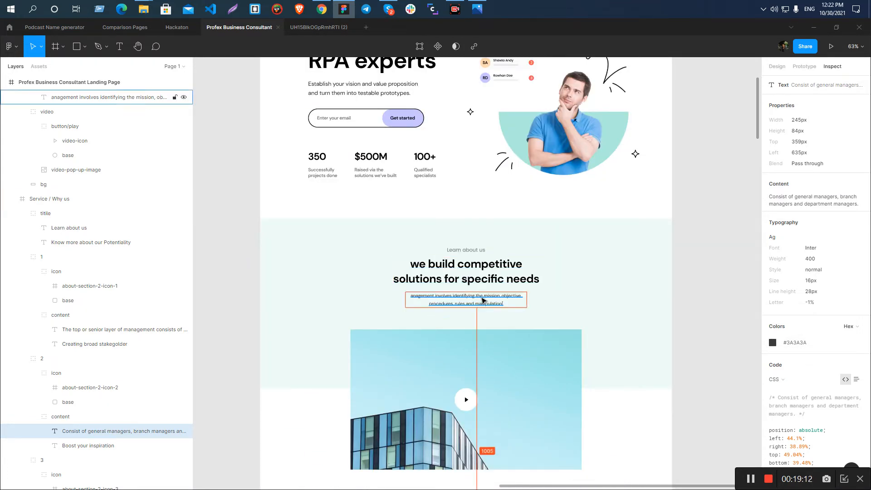
pyautogui.click(483, 300)
# - Switch to the Webflow styleguide page in Chrome and duplicate the paragraph below the headings
pyautogui.hotkey('alt', 'Tab')
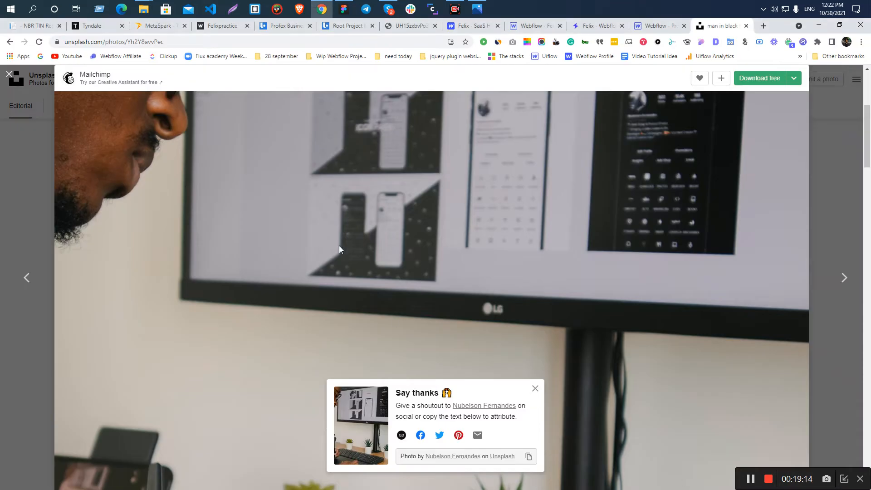
pyautogui.click(532, 26)
pyautogui.click(644, 27)
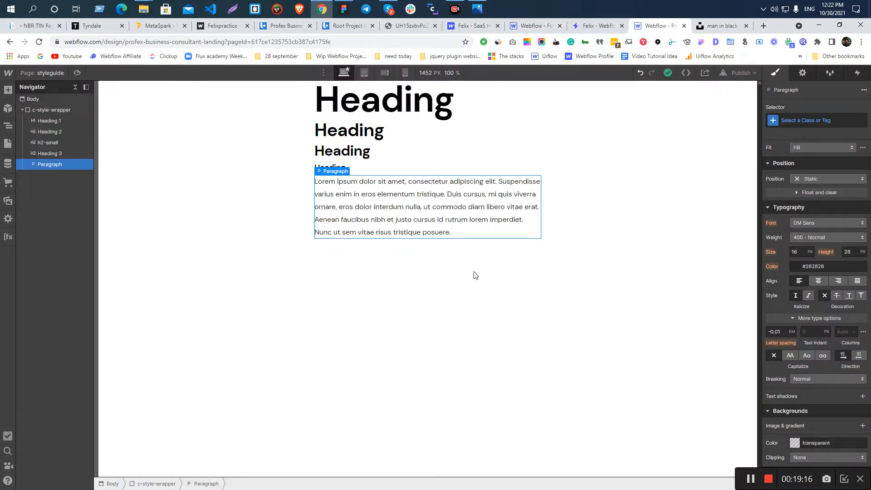
pyautogui.click(255, 213)
pyautogui.click(371, 200)
pyautogui.hotkey('ctrl', 'c')
pyautogui.hotkey('ctrl', 'v')
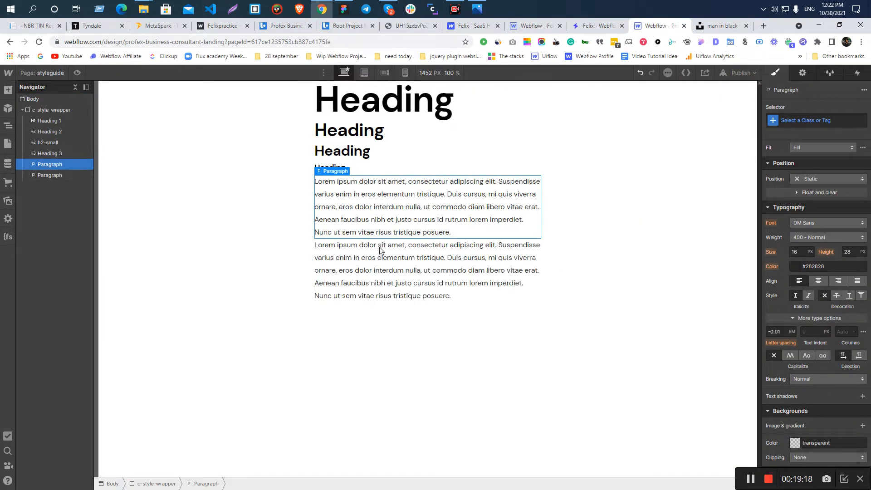
# - Create the class c-text-color-grey-deep on the duplicated paragraph
pyautogui.click(803, 120)
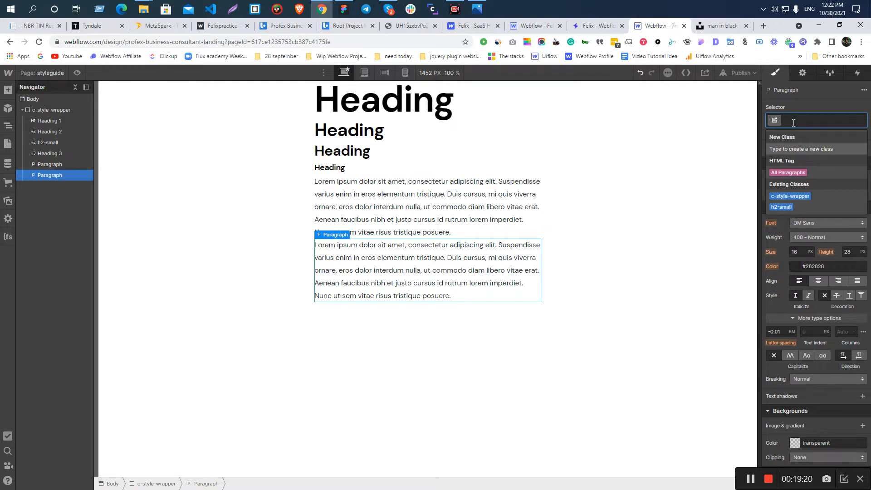
pyautogui.write('text')
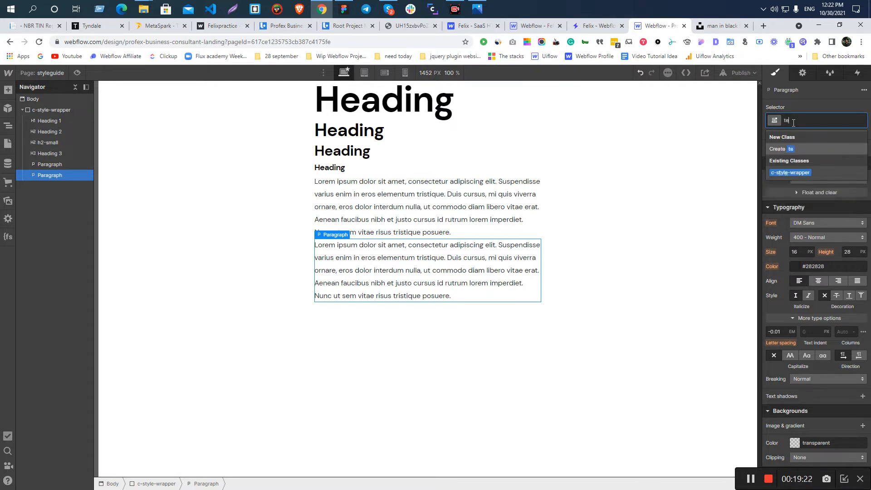
pyautogui.press('BackSpace')
pyautogui.press('BackSpace')
pyautogui.press('BackSpace')
pyautogui.write('c-text')
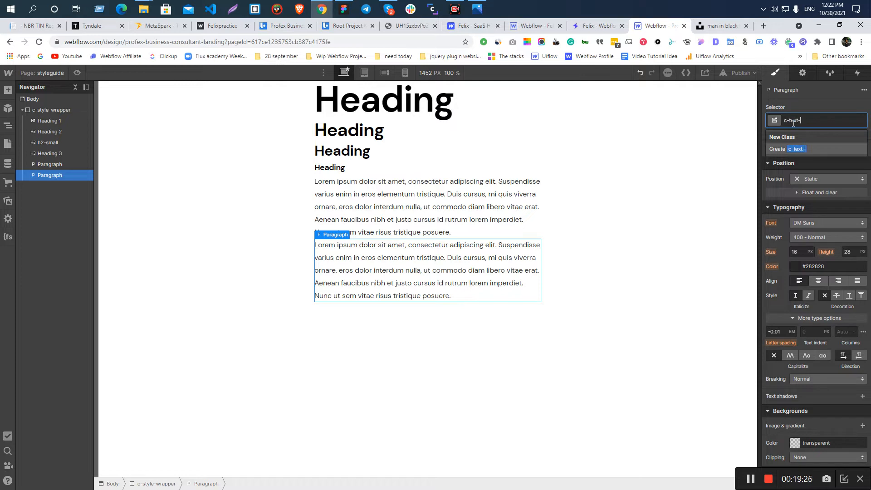
pyautogui.write('-color-gr')
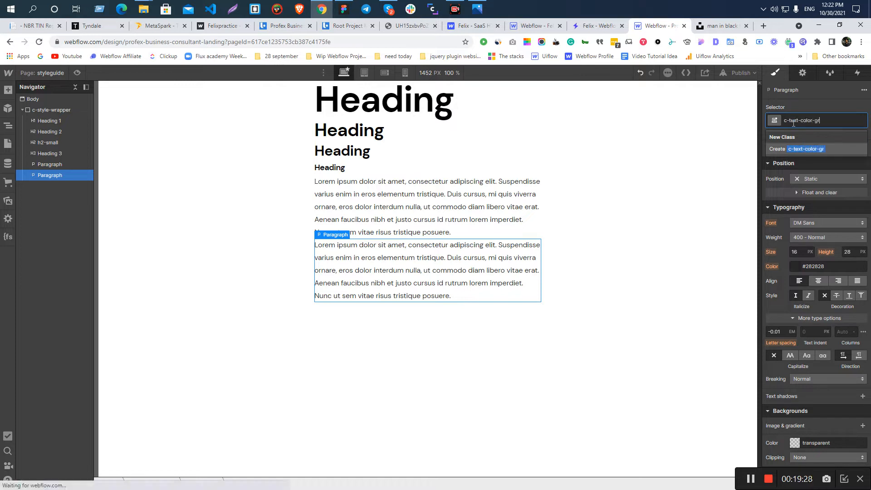
pyautogui.write('ey-deep')
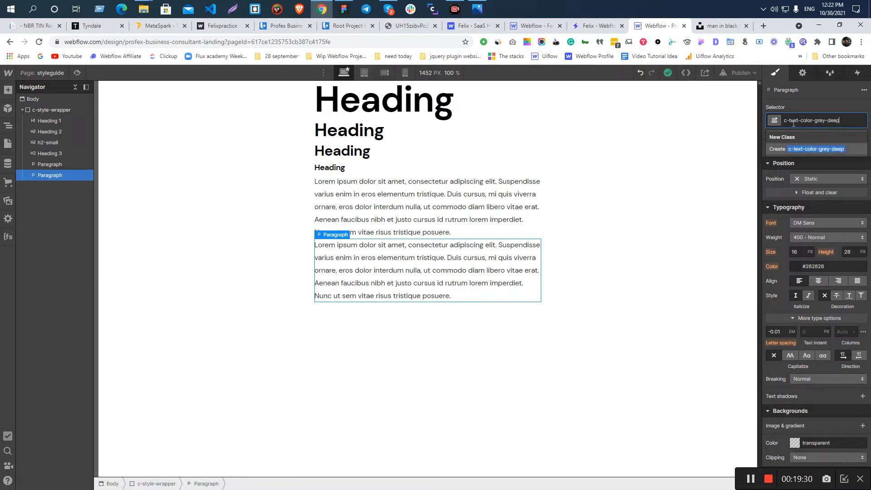
pyautogui.press('Return')
# - Set the c-text-color-grey-deep text colour to #3a3a3a, copied from the "Boost your inspiration" description in Figma
pyautogui.hotkey('alt', 'Tab')
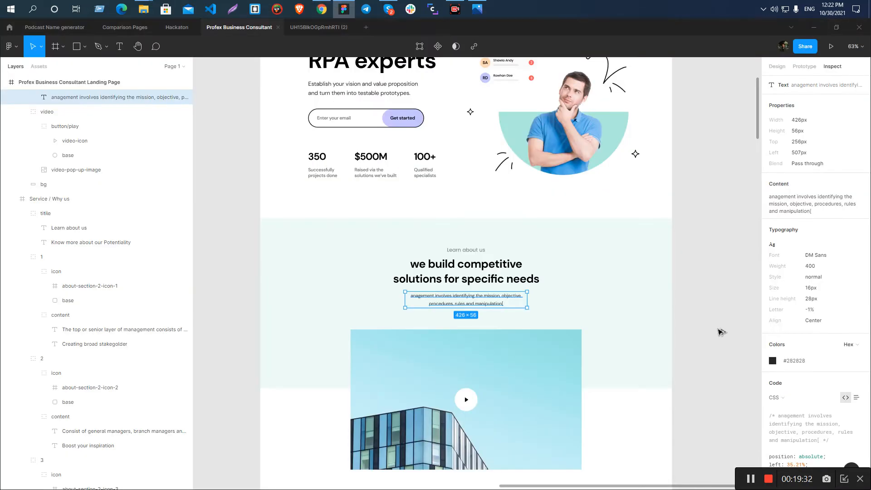
pyautogui.scroll(-8, 341, 281)
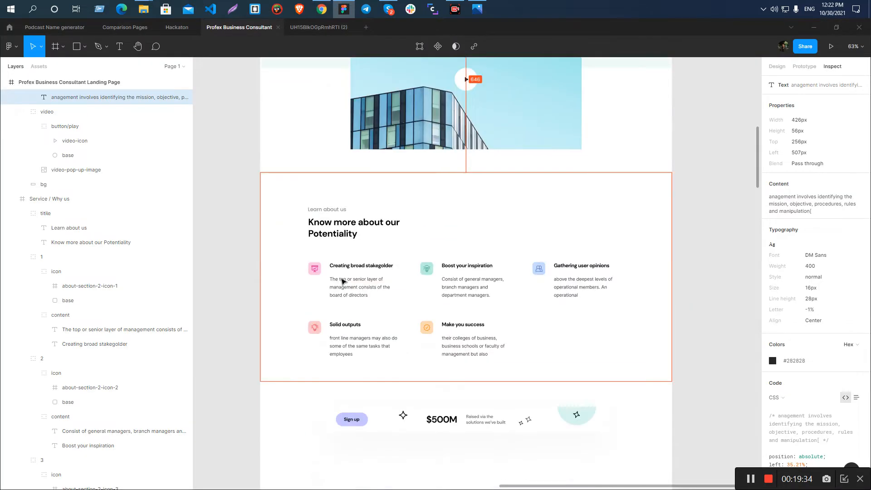
pyautogui.click(468, 146)
pyautogui.click(798, 342)
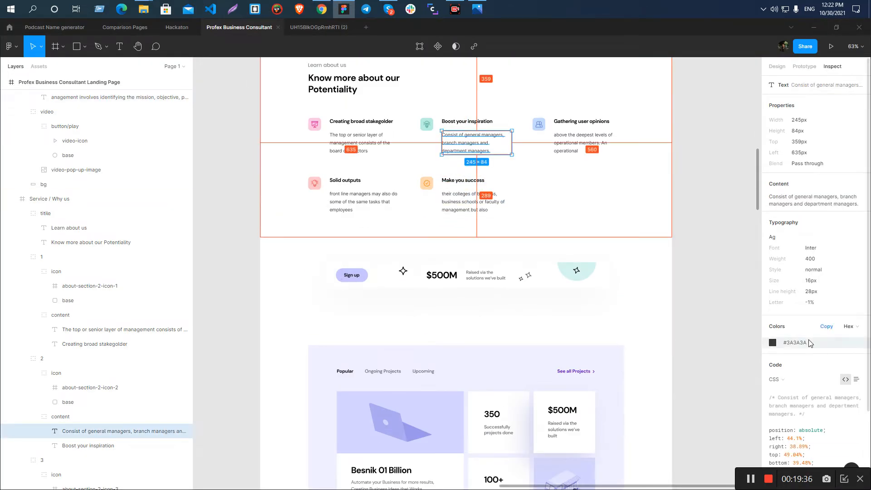
pyautogui.hotkey('alt', 'Tab')
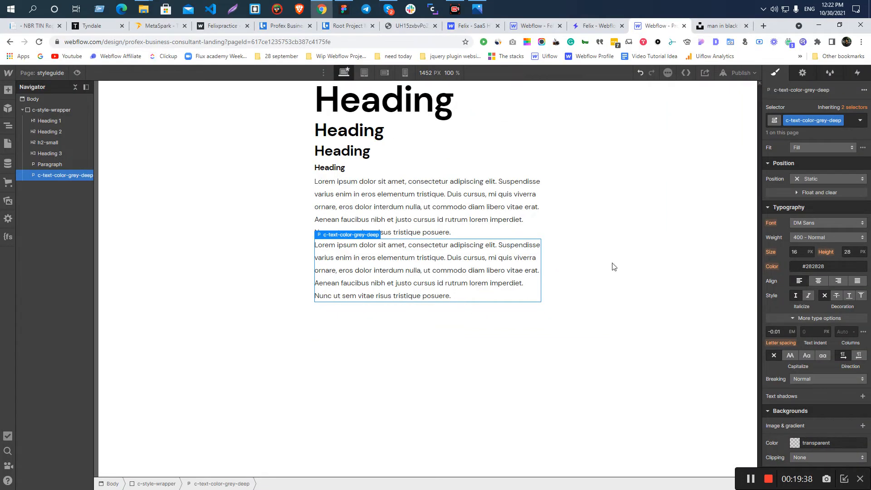
pyautogui.click(816, 266)
pyautogui.write('#3a3a3a')
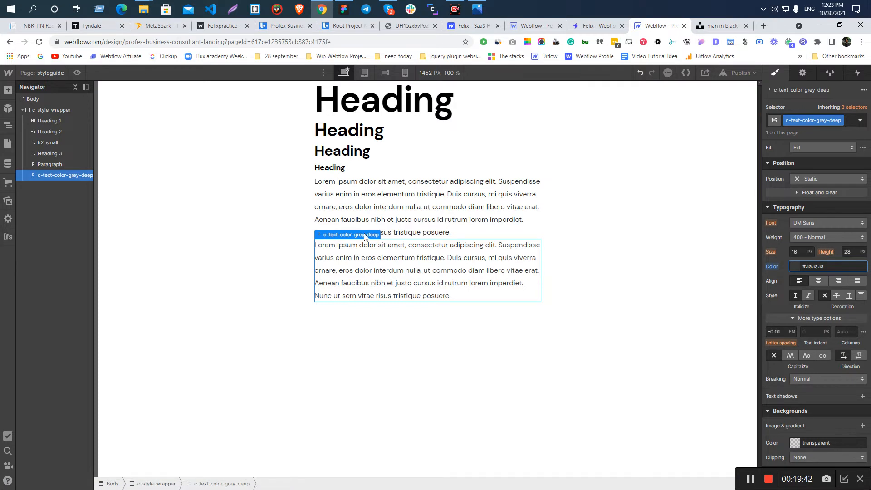
pyautogui.click(383, 198)
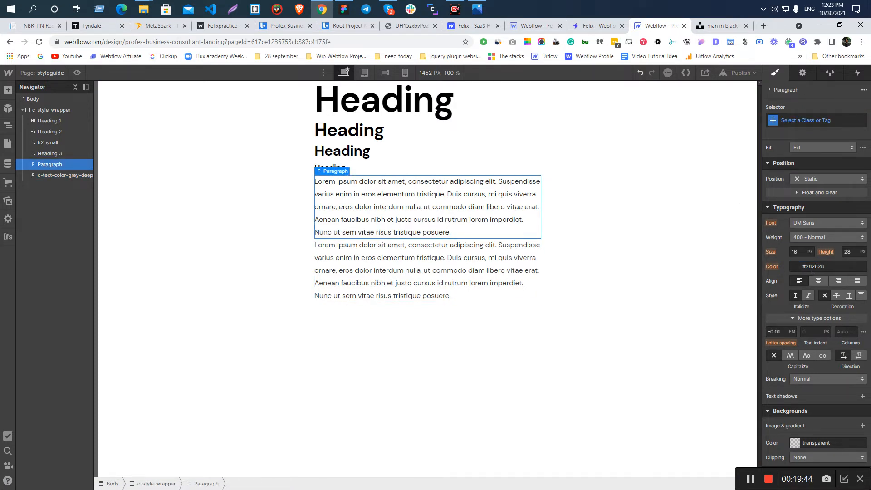
pyautogui.click(506, 312)
pyautogui.click(461, 287)
pyautogui.click(431, 204)
pyautogui.click(401, 265)
# - Switch to Figma and copy the hex colour #262626 of the hero subtitle "Establish your vision and value proposition"
pyautogui.hotkey('alt', 'Tab')
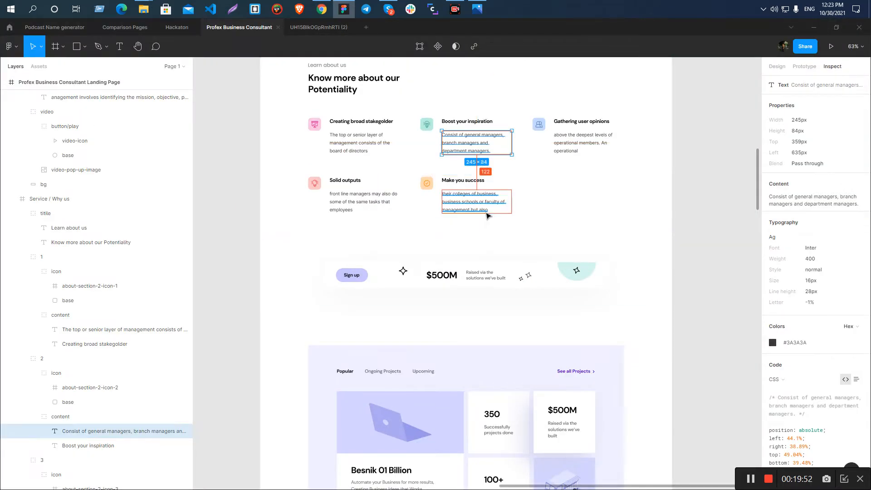
pyautogui.scroll(-3, 488, 215)
pyautogui.scroll(10, 408, 226)
pyautogui.scroll(4, 358, 233)
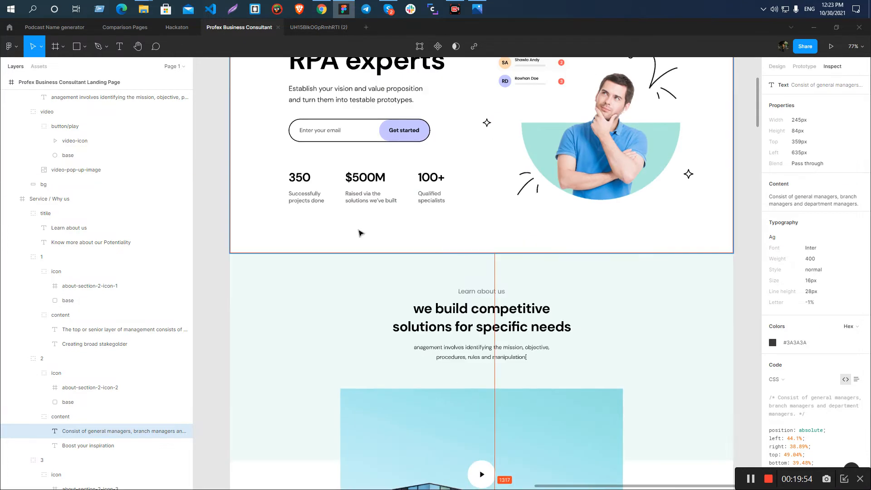
pyautogui.scroll(2, 358, 233)
pyautogui.click(357, 184)
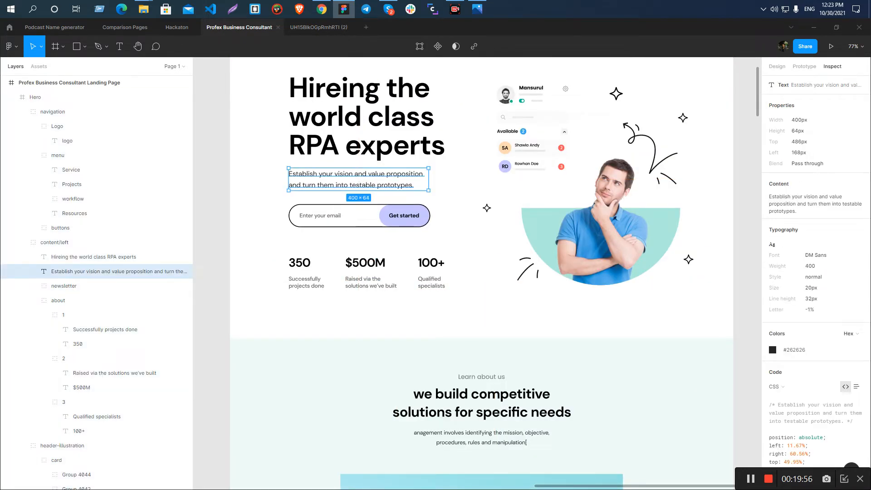
pyautogui.moveTo(806, 352); pyautogui.dragTo(782, 354)
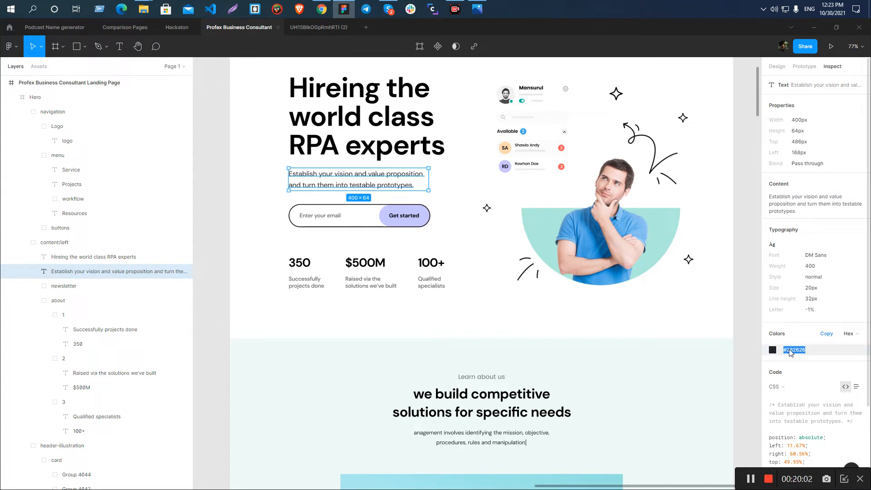
# - Switch to Webflow and duplicate the c-text-color-grey-deep paragraph
pyautogui.hotkey('alt', 'Tab')
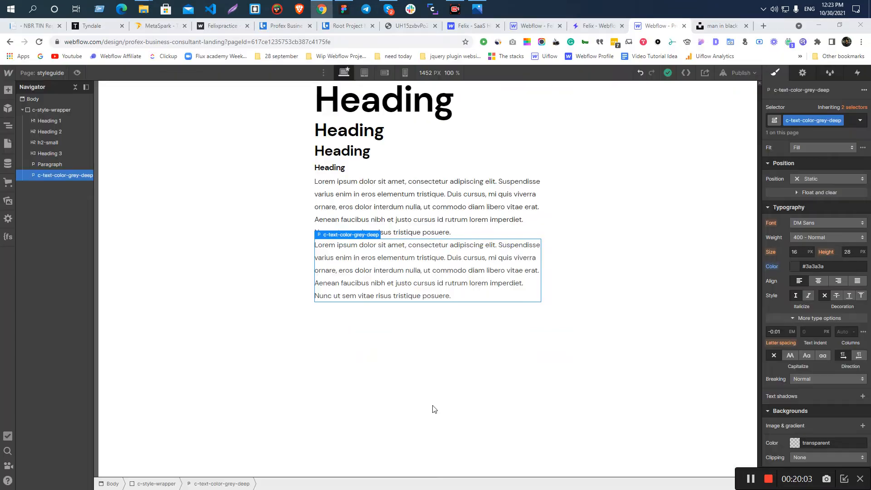
pyautogui.rightClick(393, 275)
pyautogui.press('Escape')
pyautogui.rightClick(380, 262)
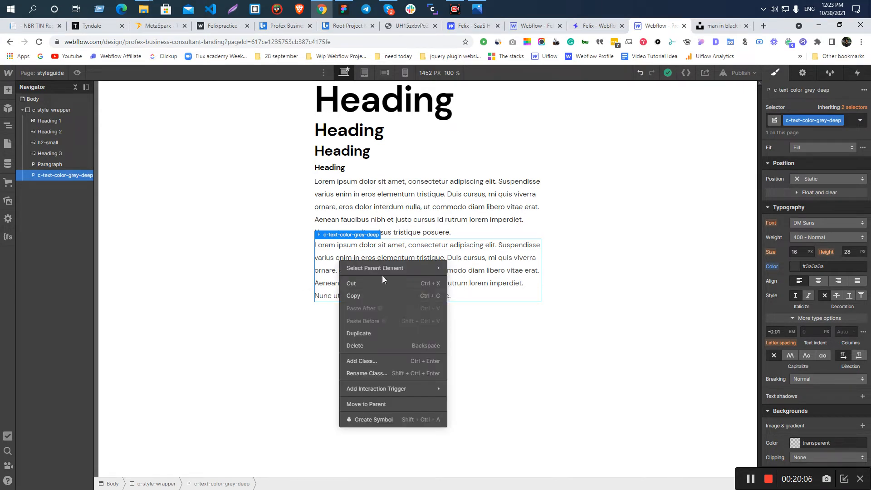
pyautogui.click(366, 333)
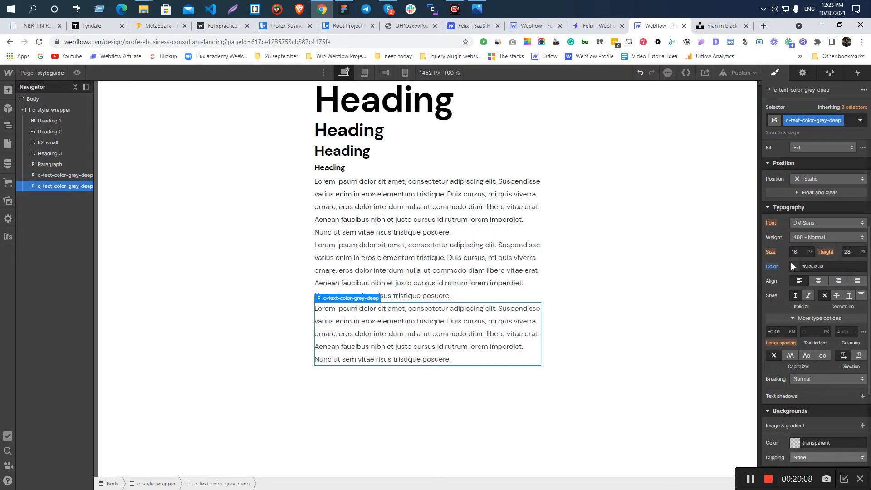
# - Duplicate the class on the new paragraph and name the copy c-text-color-grey-light
pyautogui.click(842, 121)
pyautogui.click(825, 144)
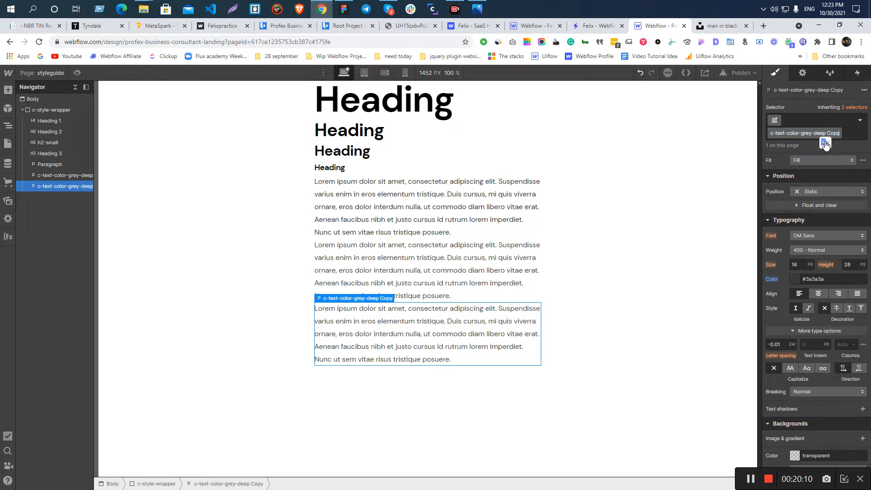
pyautogui.press('BackSpace')
pyautogui.press('BackSpace')
pyautogui.press('BackSpace')
pyautogui.press('BackSpace')
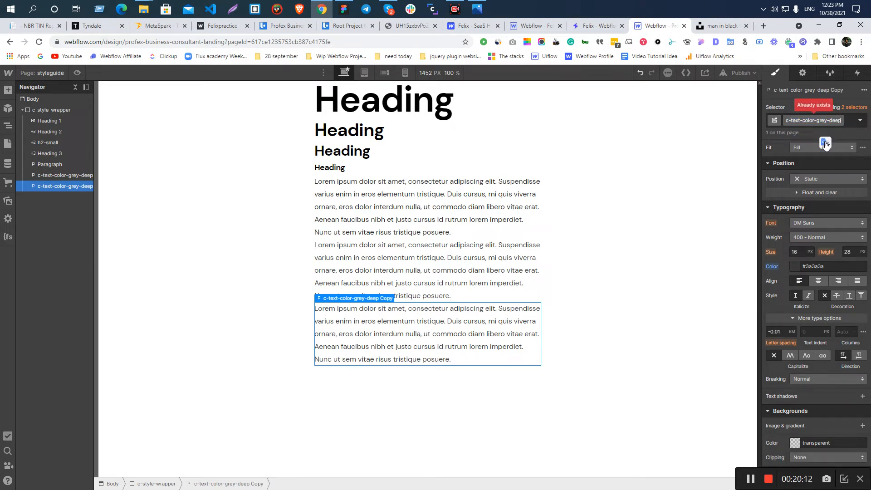
pyautogui.press('BackSpace')
pyautogui.press('BackSpace')
pyautogui.press('BackSpace')
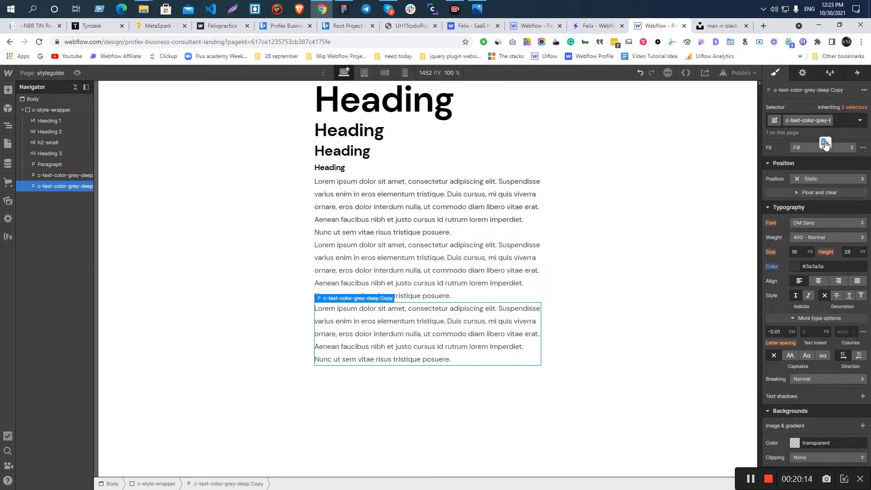
pyautogui.write('light')
pyautogui.press('Return')
# - Set the text colour of the c-text-color-grey-light class to #262626
pyautogui.click(839, 267)
pyautogui.hotkey('ctrl', 'a')
pyautogui.write('#262626')
pyautogui.click(369, 377)
pyautogui.click(325, 334)
# - Switch to Figma and copy the hex colour #666666 of the "Successfully projects done" text in the hero section
pyautogui.hotkey('alt', 'Tab')
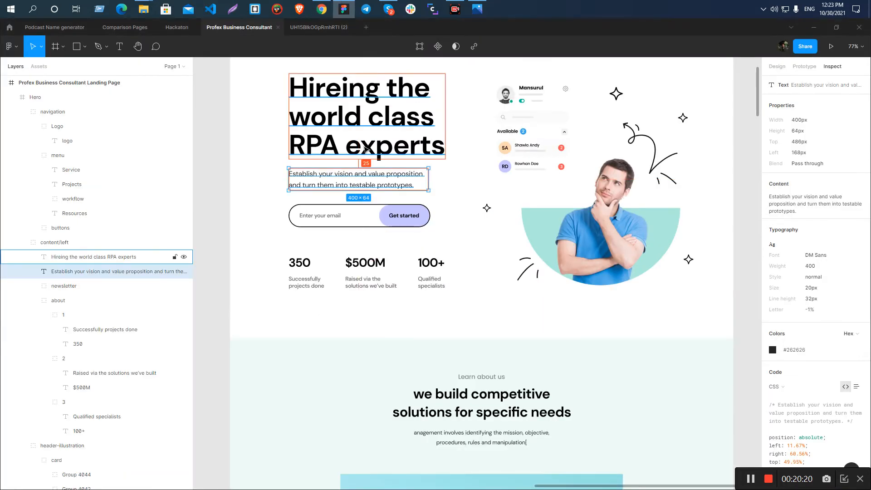
pyautogui.scroll(-1, 358, 215)
pyautogui.click(307, 236)
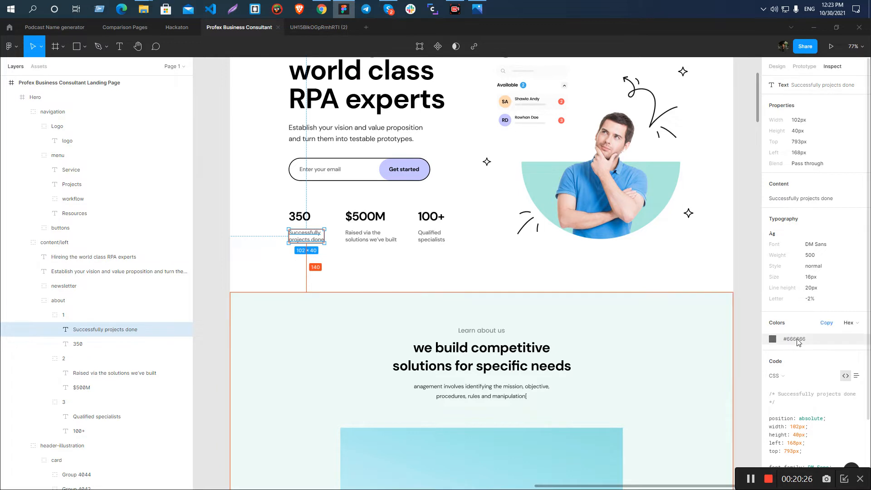
pyautogui.moveTo(813, 338); pyautogui.dragTo(782, 342)
pyautogui.hotkey('ctrl', 'c')
# - Switch to Webflow, duplicate the c-text-color-grey-light paragraph and select the lower copy
pyautogui.hotkey('alt', 'Tab')
pyautogui.rightClick(387, 316)
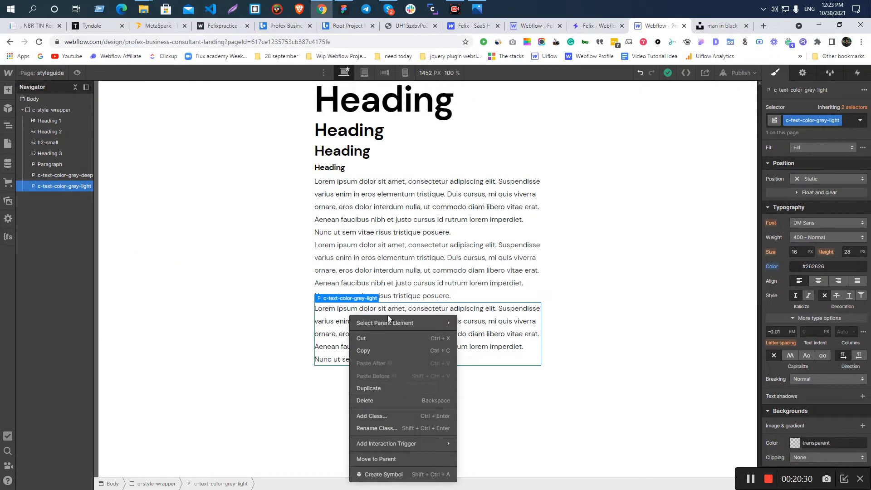
pyautogui.click(368, 390)
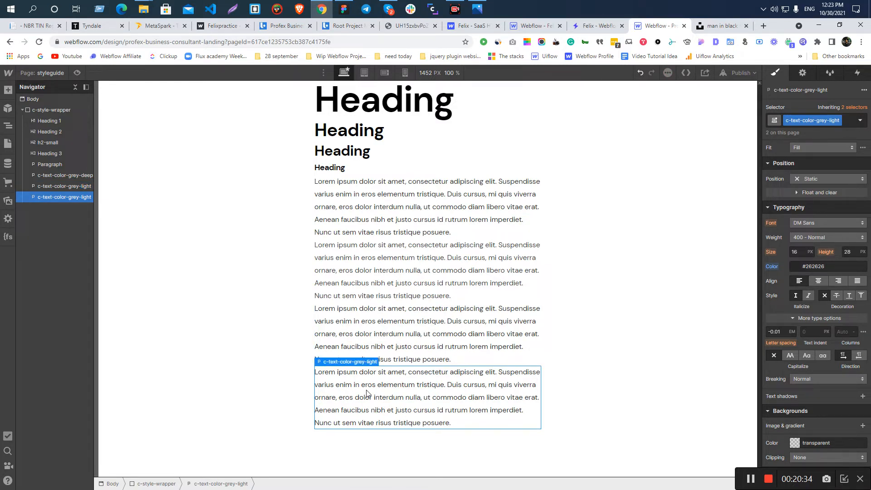
pyautogui.click(401, 320)
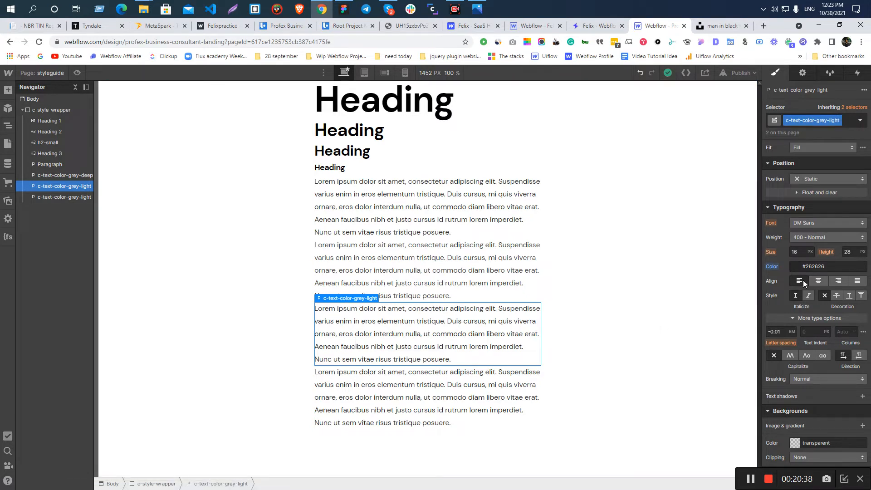
pyautogui.click(402, 385)
# - Duplicate the class on the lowest paragraph and name the copy c-text-color-grey-lighter
pyautogui.click(839, 121)
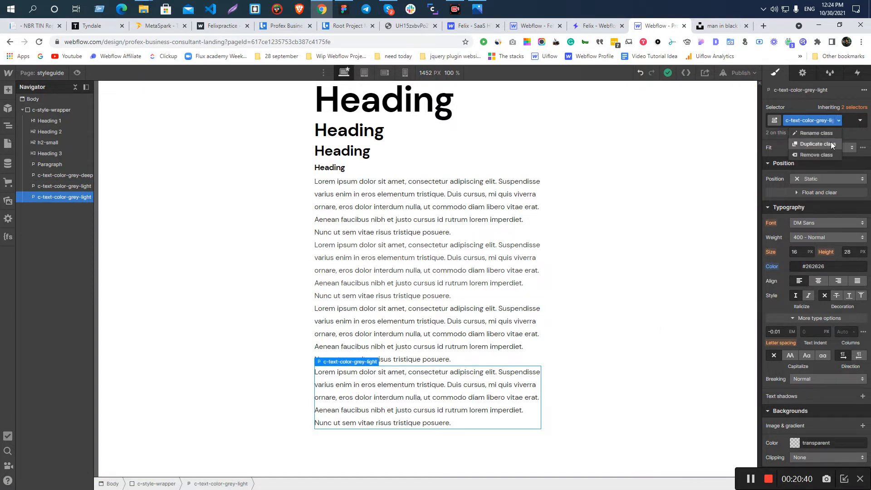
pyautogui.click(831, 143)
pyautogui.press('BackSpace')
pyautogui.write('er')
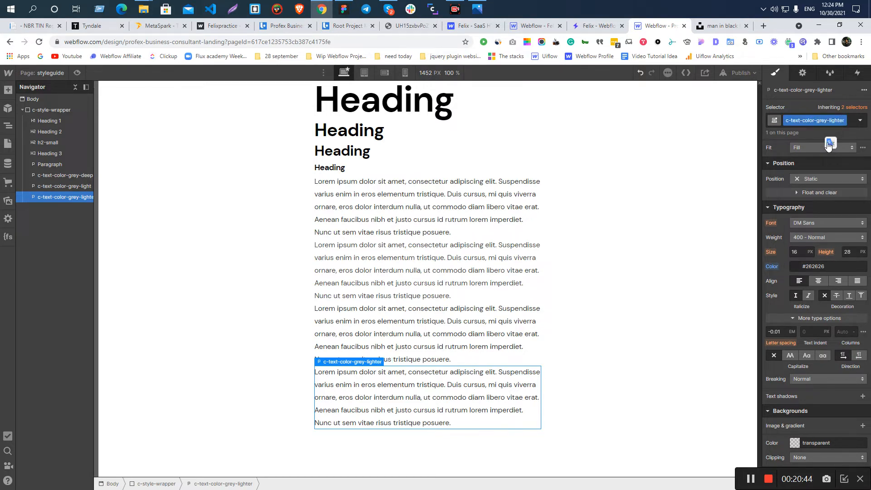
# - Set the text colour of the c-text-color-grey-lighter class to #666666
pyautogui.click(819, 267)
pyautogui.hotkey('ctrl', 'a')
pyautogui.hotkey('ctrl', 'v')
pyautogui.press('Return')
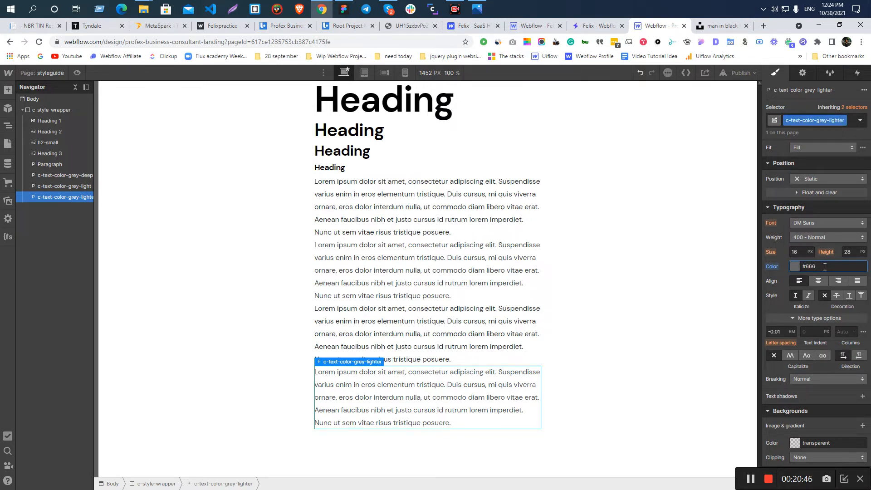
pyautogui.click(438, 331)
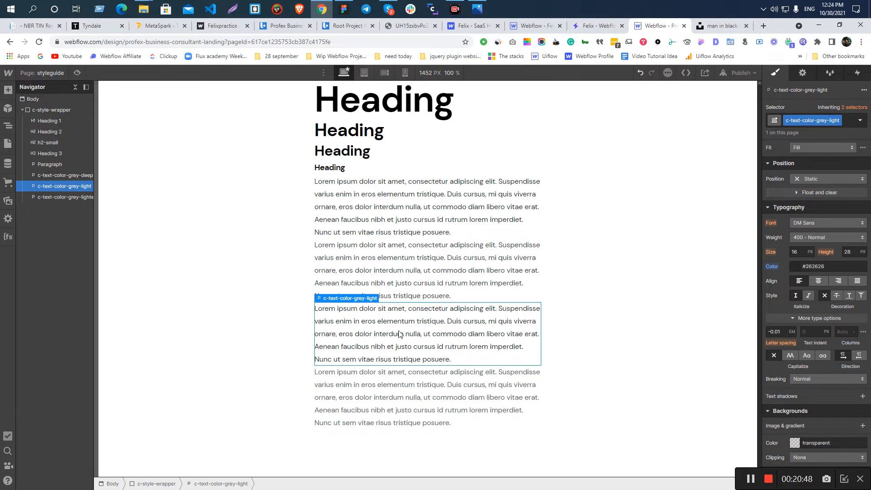
pyautogui.click(393, 401)
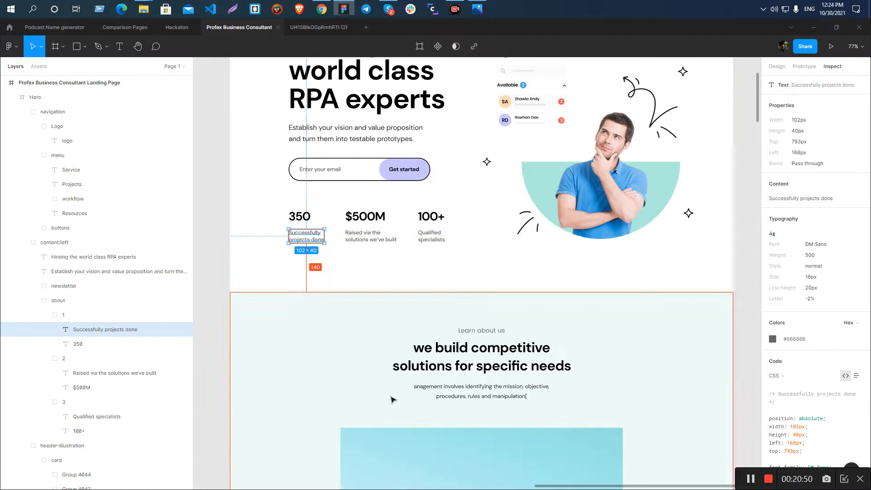
# - Switch to Figma and copy the hex colour #808D8A of the "Learn about us" label above the video
pyautogui.hotkey('alt', 'Tab')
pyautogui.click(367, 239)
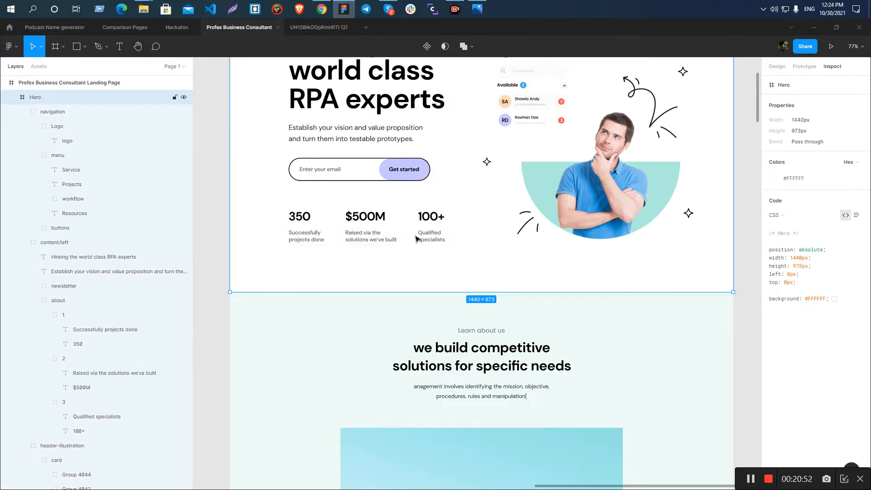
pyautogui.scroll(-5, 367, 236)
pyautogui.click(489, 136)
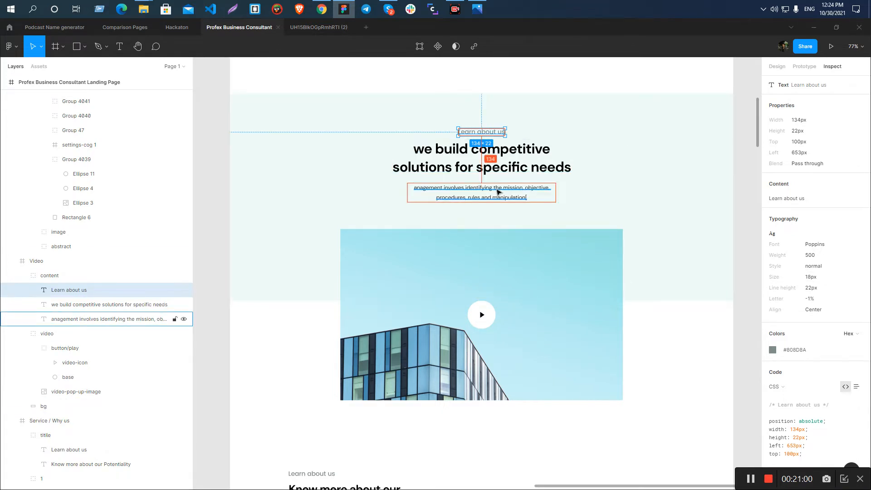
pyautogui.click(547, 111)
pyautogui.scroll(-5, 490, 177)
pyautogui.scroll(1, 454, 386)
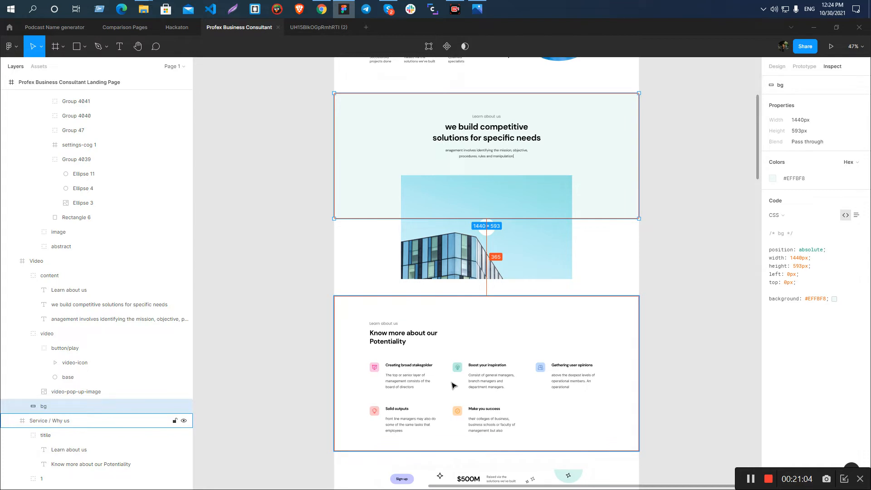
pyautogui.click(486, 116)
pyautogui.keyDown('ctrl'); pyautogui.scroll(5, 485, 114); pyautogui.keyUp('ctrl')
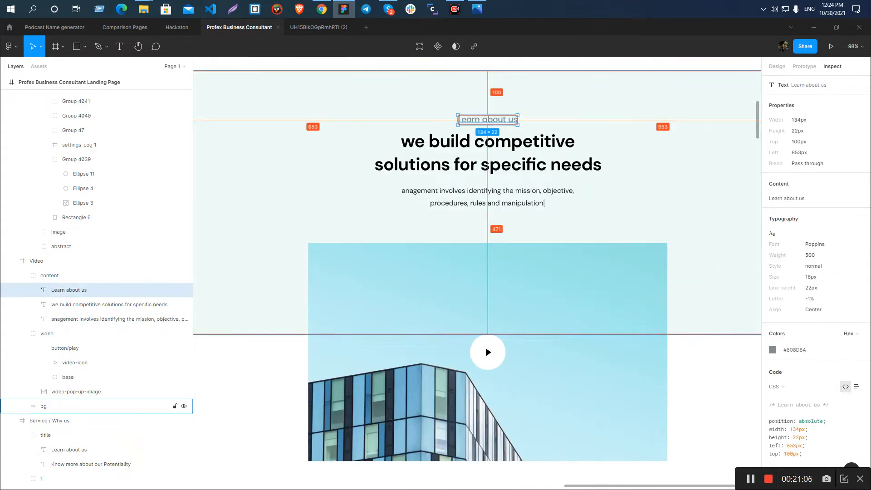
pyautogui.click(783, 353)
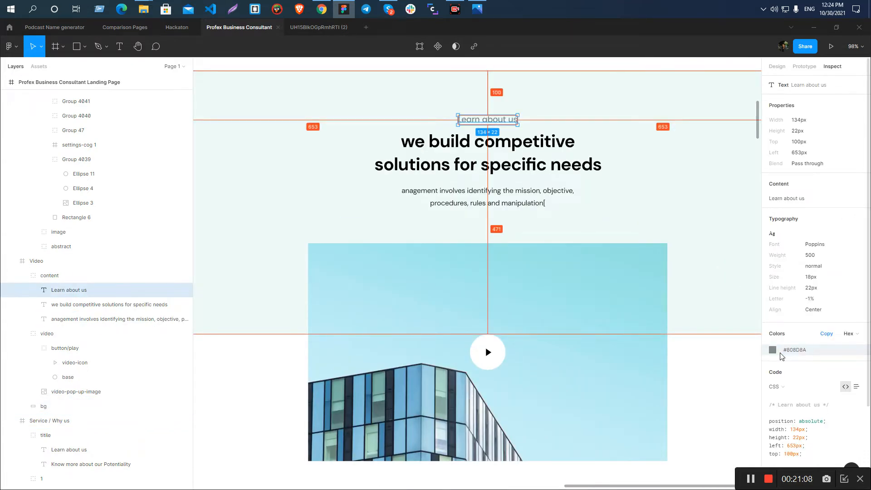
# - Switch to Webflow, duplicate the c-text-color-grey-lighter paragraph and select the copy
pyautogui.hotkey('alt', 'Tab')
pyautogui.rightClick(396, 385)
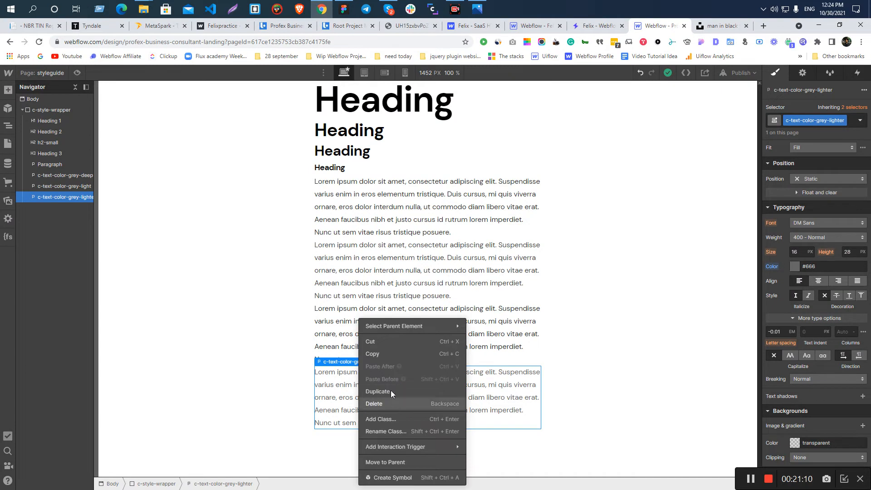
pyautogui.click(388, 391)
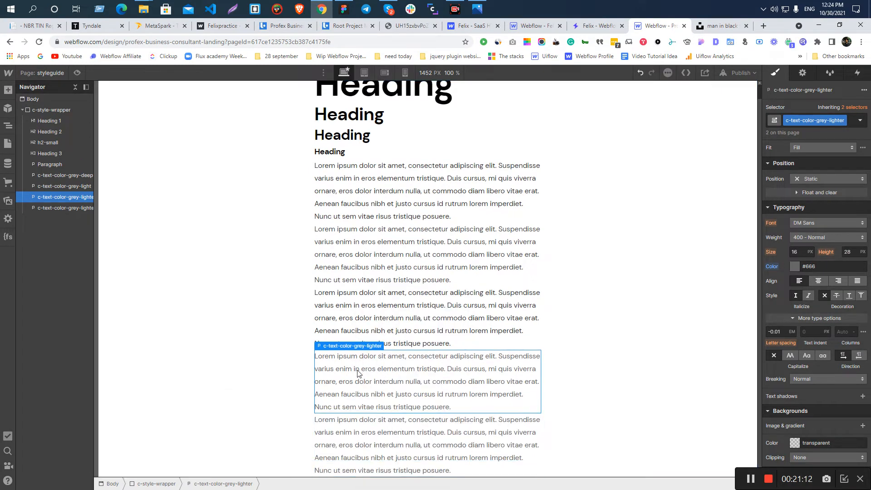
pyautogui.click(367, 457)
pyautogui.hotkey('alt', 'Tab')
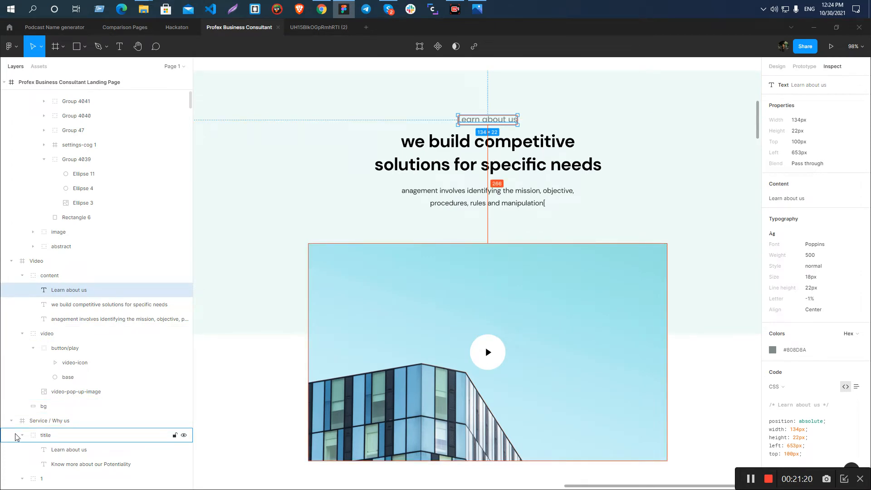
pyautogui.hotkey('alt', 'Tab')
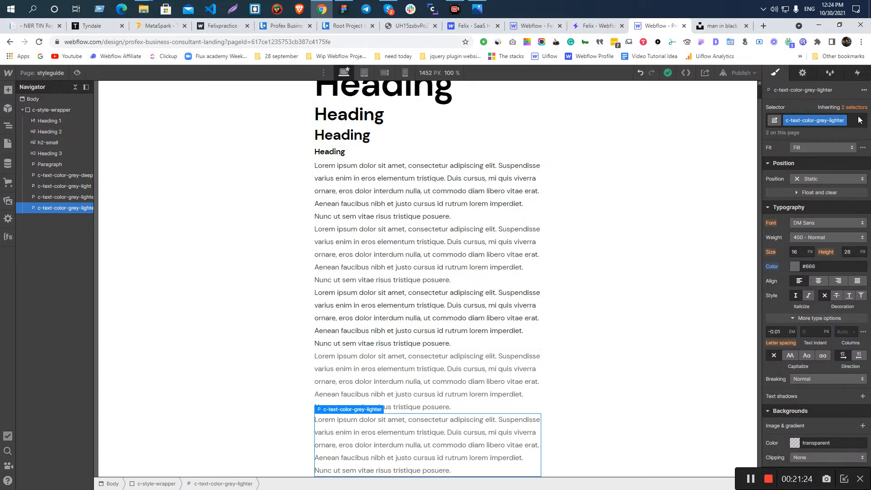
# - Remove the existing class from the duplicated paragraph and give it a new class named c-text-label
pyautogui.click(842, 121)
pyautogui.click(817, 151)
pyautogui.click(813, 119)
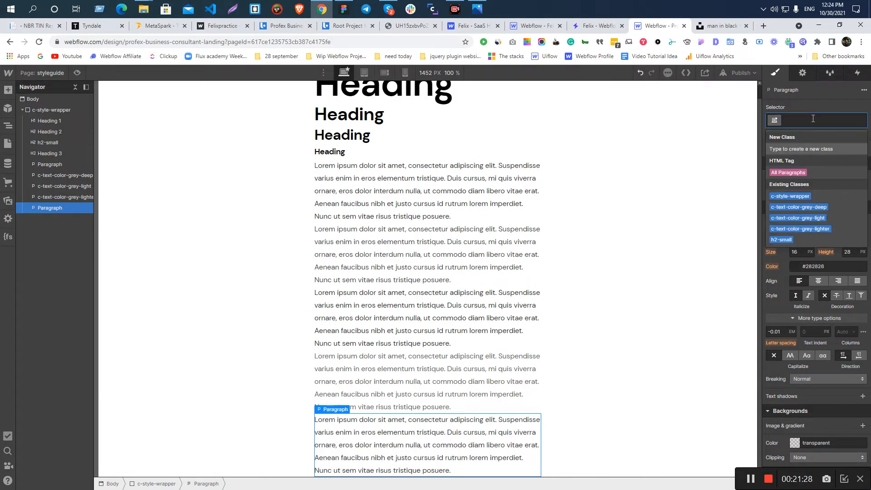
pyautogui.write('c-text-label')
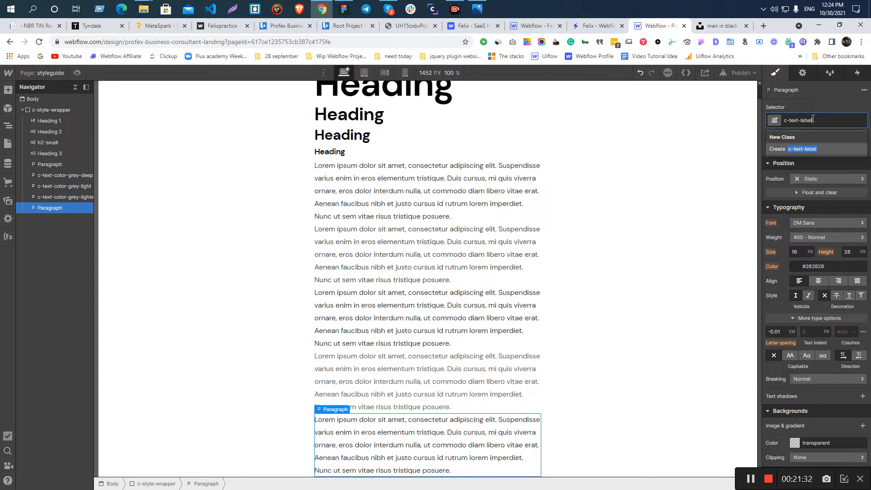
pyautogui.press('Return')
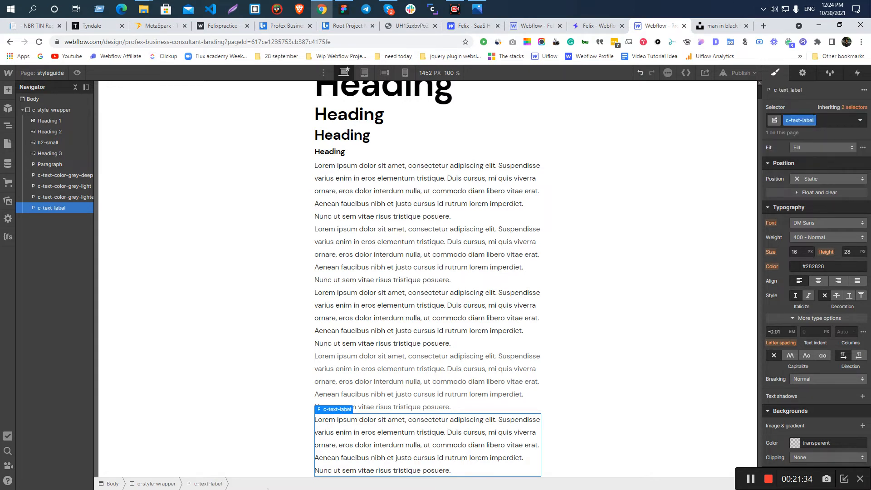
# - Set the text colour of the c-text-label class to #808D8A and check the label's text properties in the Figma design
pyautogui.click(826, 266)
pyautogui.write('#808D8A')
pyautogui.press('Return')
pyautogui.hotkey('alt', 'Tab')
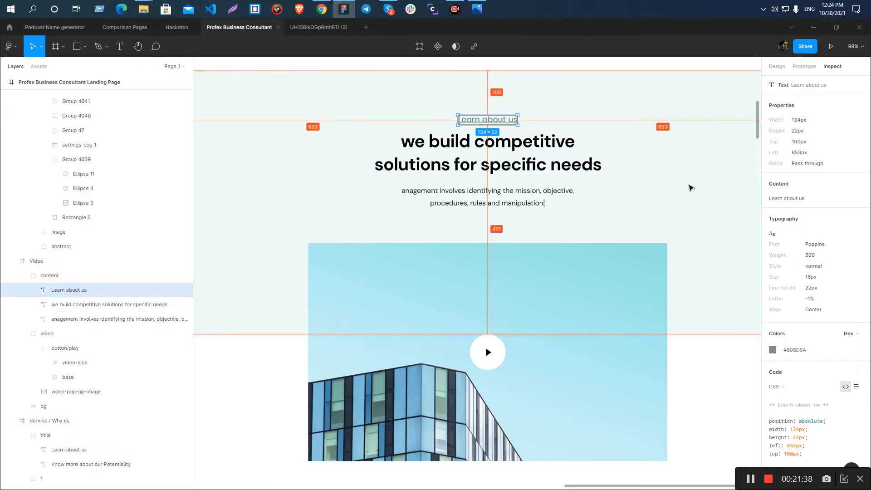
pyautogui.hotkey('alt', 'Tab')
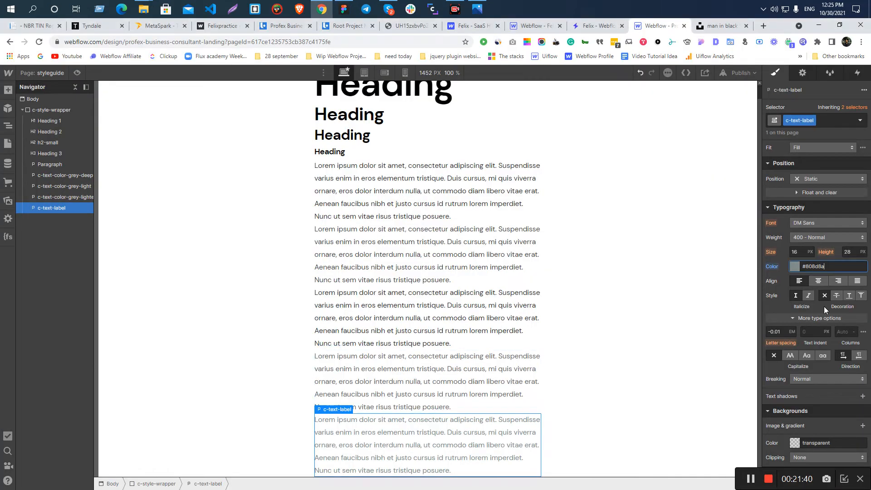
# - Set the font of the c-text-label class to Poppins with weight 500 - Medium, checking the label's typography in Figma
pyautogui.click(810, 238)
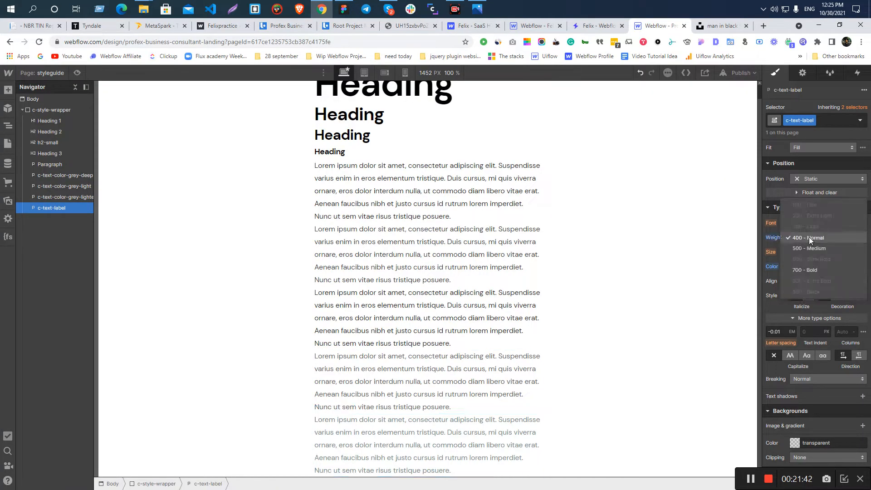
pyautogui.hotkey('alt', 'Tab')
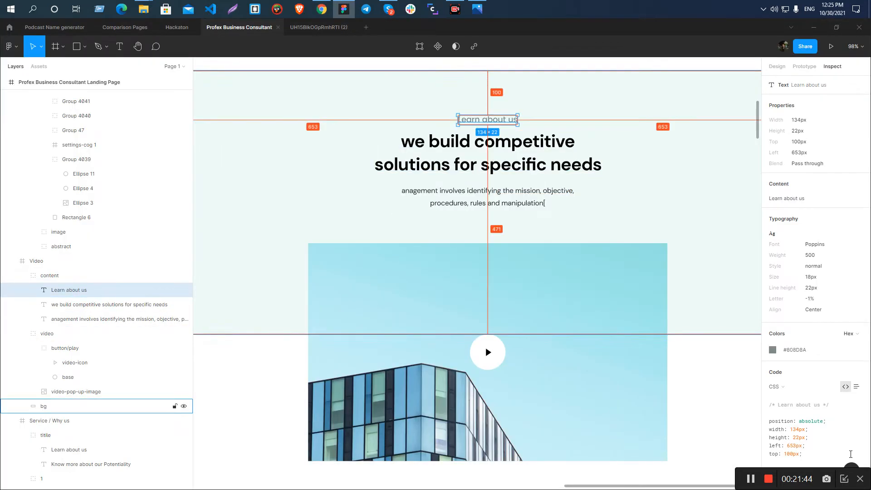
pyautogui.hotkey('alt', 'Tab')
pyautogui.click(814, 225)
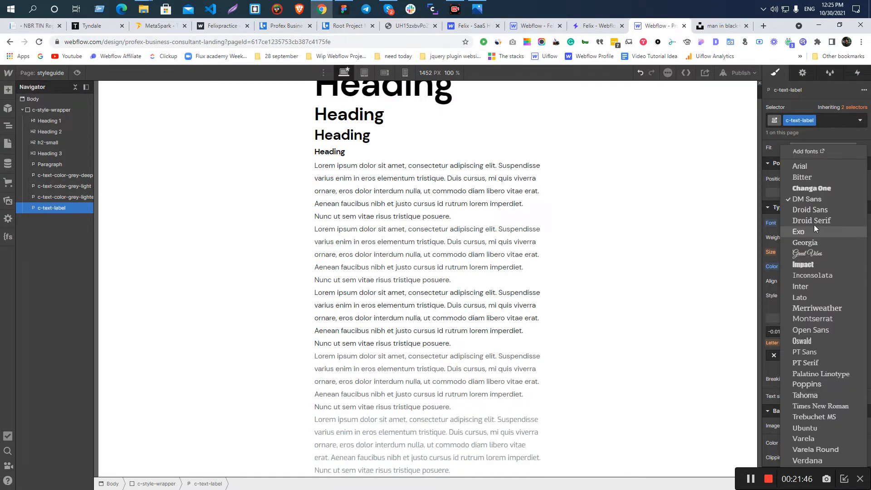
pyautogui.click(812, 384)
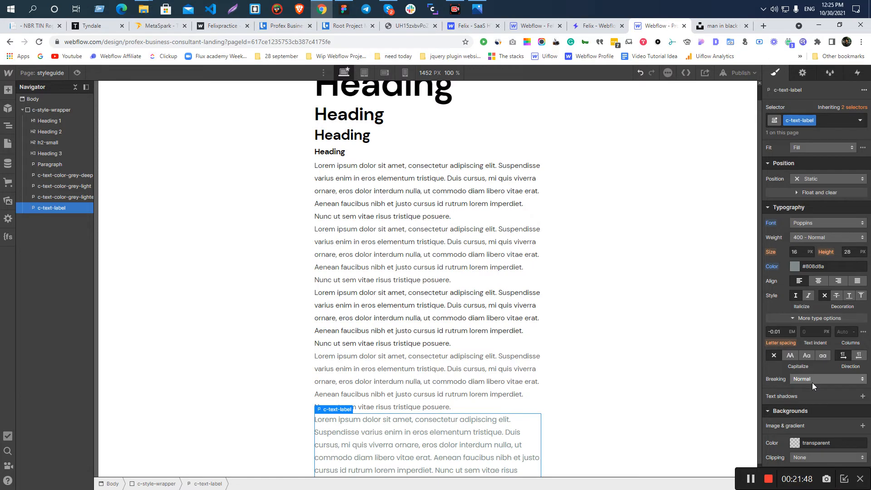
pyautogui.click(804, 235)
pyautogui.click(806, 244)
# - Check the label's letter spacing and line height in Figma, and set the c-text-label line height to 22 px in Webflow
pyautogui.hotkey('alt', 'Tab')
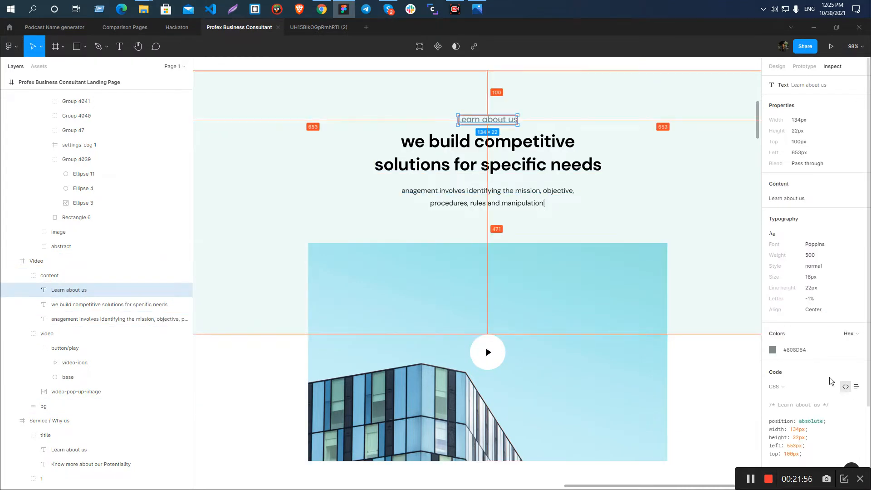
pyautogui.scroll(-2, 823, 426)
pyautogui.moveTo(839, 435); pyautogui.dragTo(817, 434)
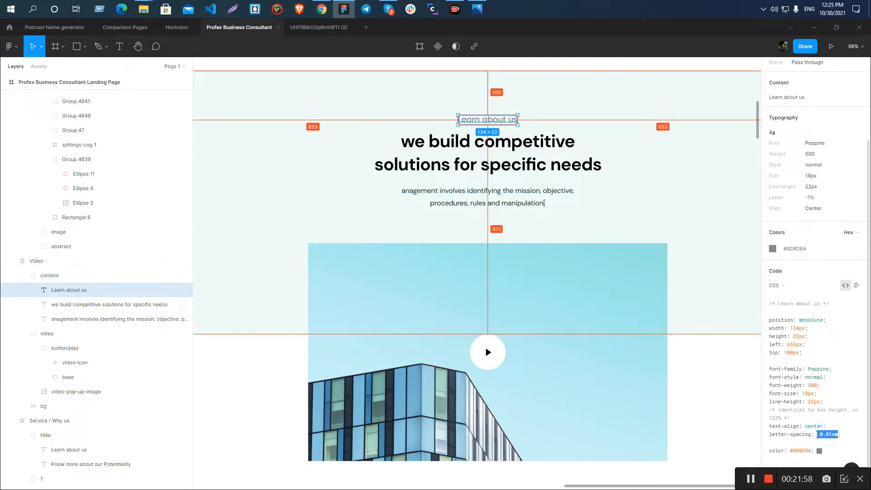
pyautogui.hotkey('alt', 'Tab')
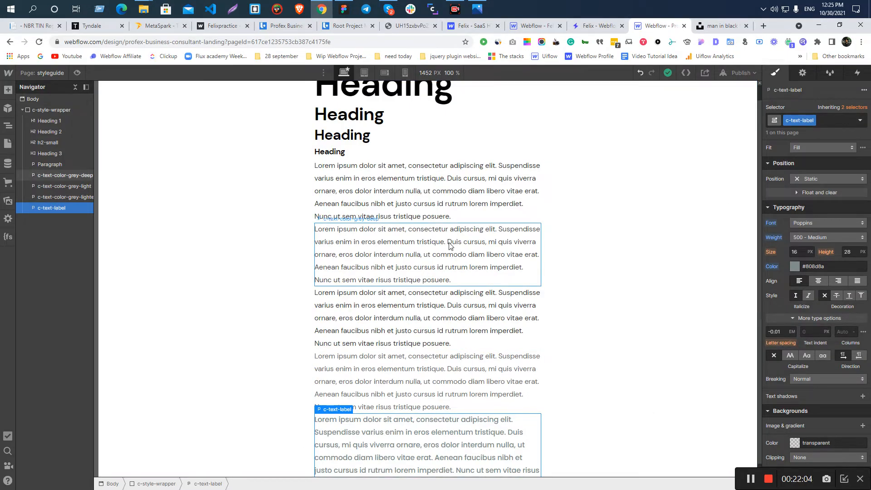
pyautogui.hotkey('alt', 'Tab')
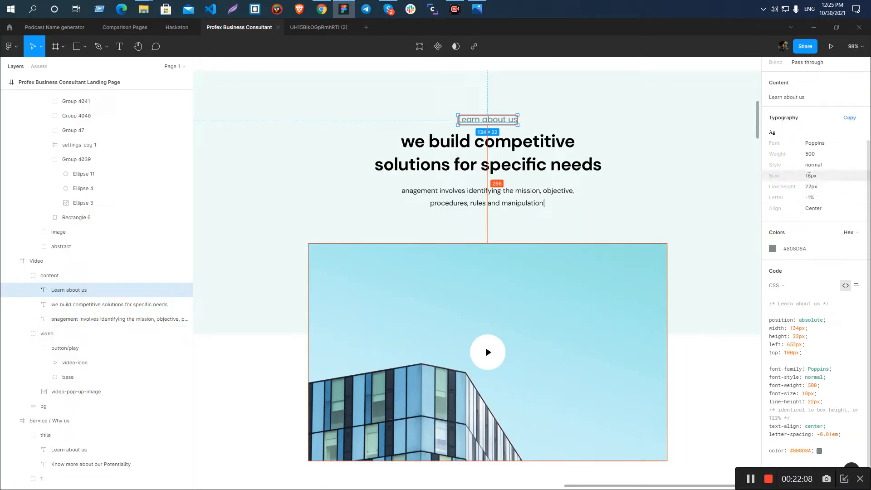
pyautogui.hotkey('alt', 'Tab')
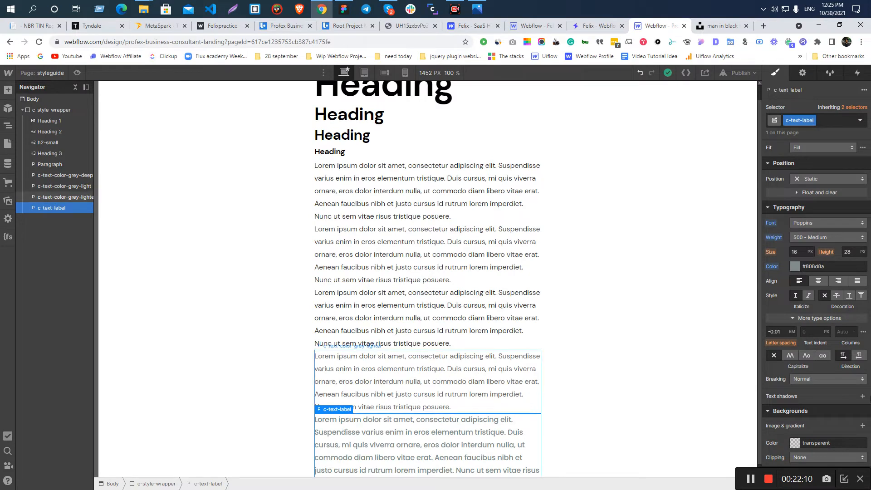
pyautogui.click(847, 251)
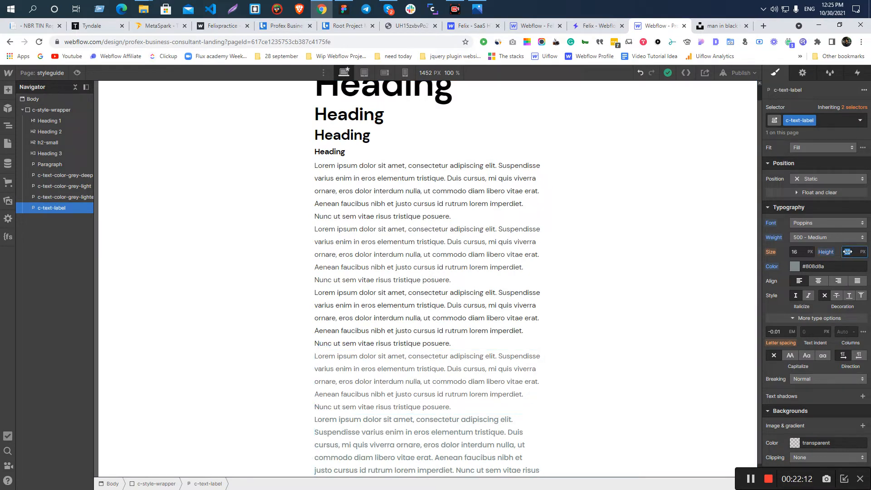
pyautogui.write('22')
pyautogui.press('Return')
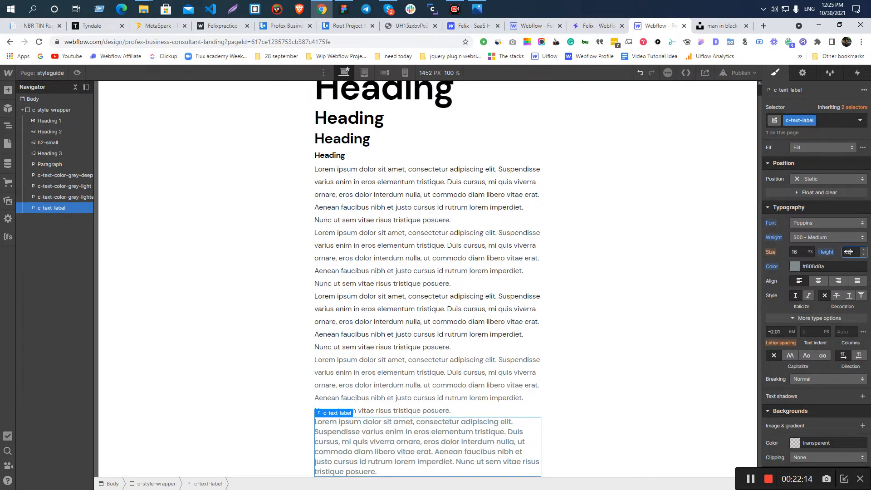
# - Copy the "Learn about us" text from the Figma label and paste it over the c-text-label paragraph's placeholder text in Webflow
pyautogui.hotkey('alt', 'Tab')
pyautogui.doubleClick(481, 120)
pyautogui.hotkey('ctrl', 'c')
pyautogui.hotkey('alt', 'Tab')
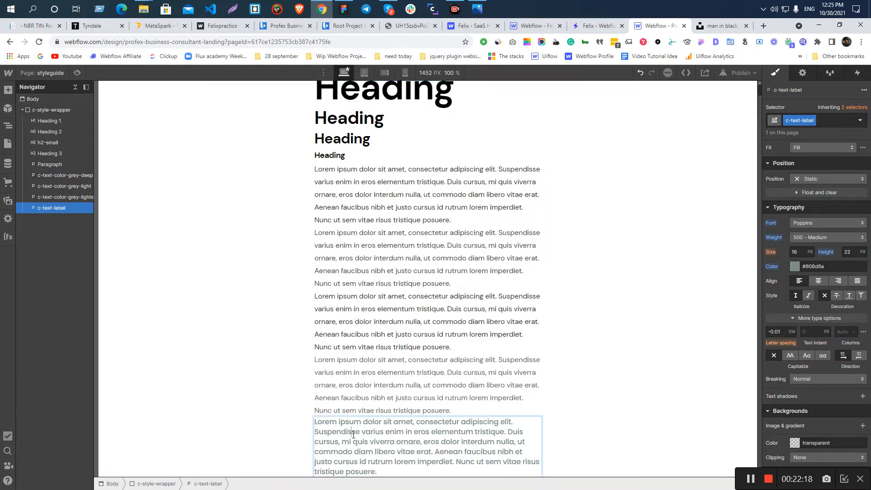
pyautogui.hotkey('ctrl', 'a')
pyautogui.hotkey('ctrl', 'v')
pyautogui.click(216, 392)
pyautogui.click(281, 411)
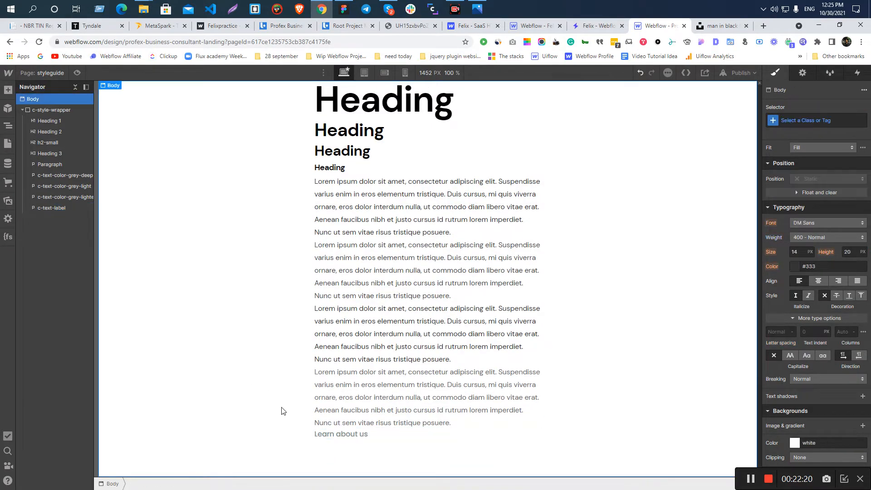
# - Replace the text of the c-text-label paragraph with "Text Label"
pyautogui.click(341, 435)
pyautogui.doubleClick(342, 435)
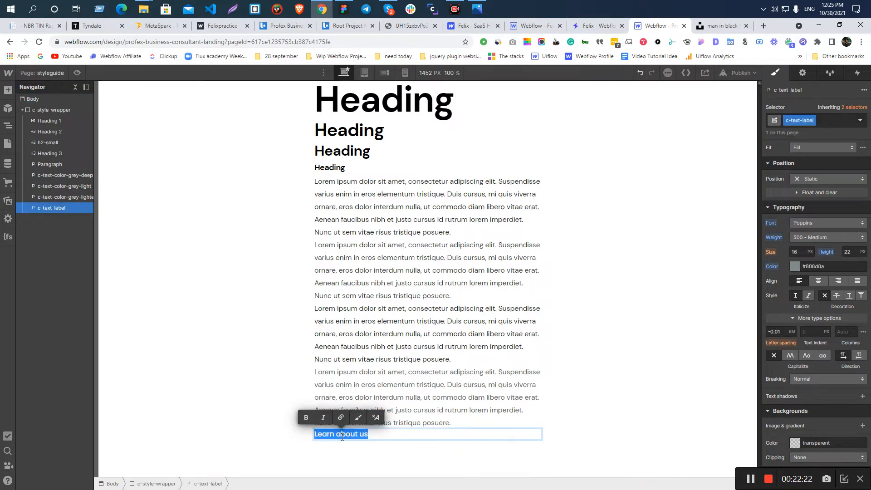
pyautogui.write('Text Label')
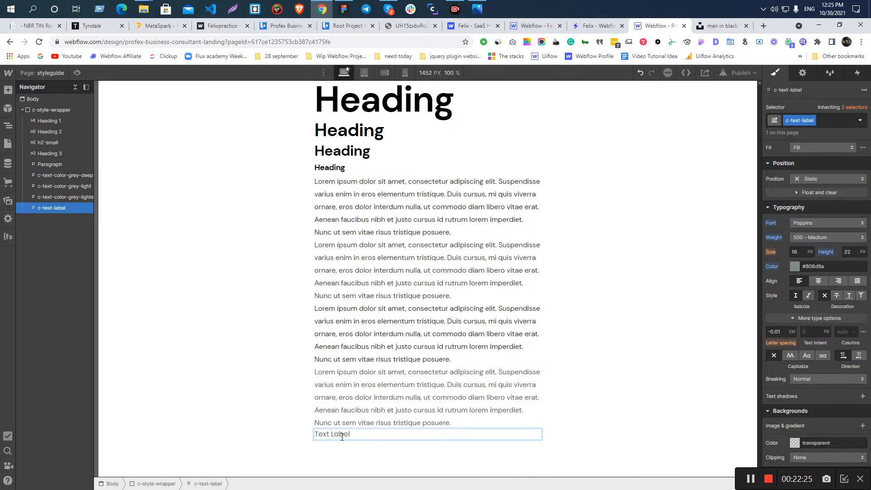
pyautogui.click(132, 360)
# - Insert the prefix "paragraph - " at the start of the unclassed paragraph below the headings
pyautogui.click(354, 198)
pyautogui.doubleClick(316, 183)
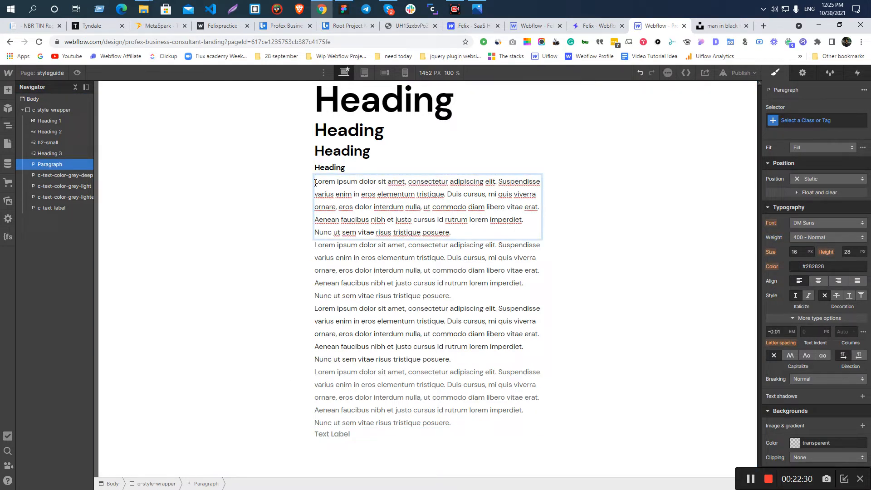
pyautogui.write('Paragrap')
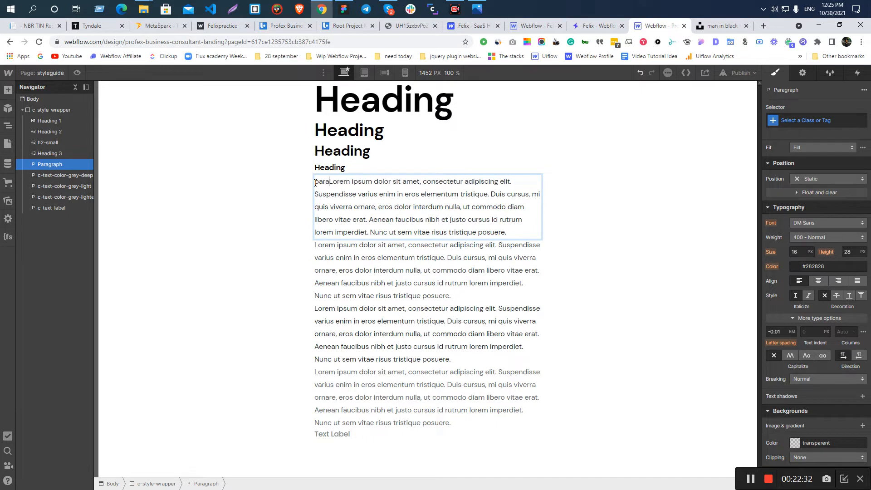
pyautogui.write('h-')
pyautogui.press('Return')
pyautogui.press('BackSpace')
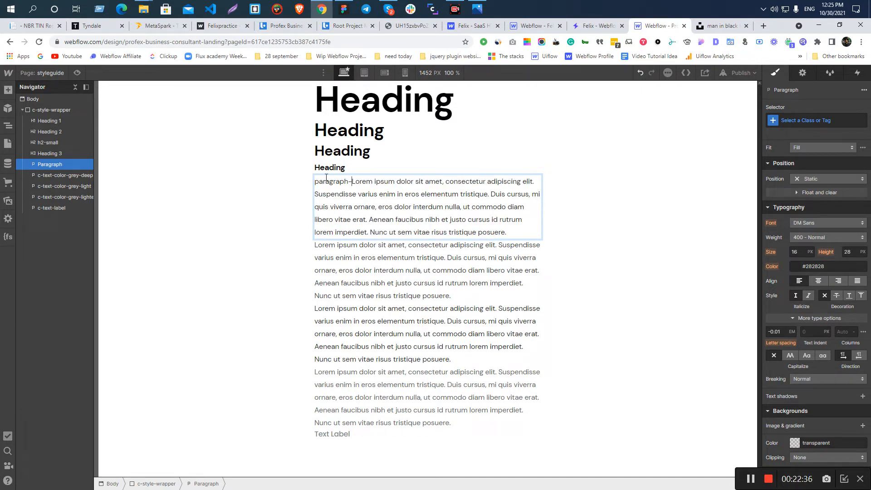
pyautogui.press('BackSpace')
pyautogui.write('-')
pyautogui.click(247, 196)
pyautogui.click(339, 185)
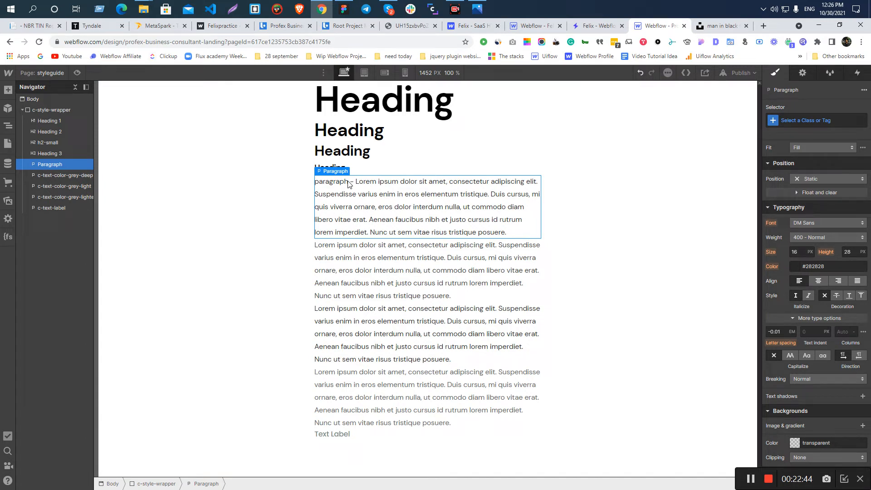
# - Insert the prefix "Paragraph grey - " at the start of the c-text-color-grey-deep paragraph
pyautogui.doubleClick(319, 248)
pyautogui.press('Escape')
pyautogui.press('Escape')
pyautogui.click(319, 248)
pyautogui.doubleClick(318, 248)
pyautogui.press('Escape')
pyautogui.doubleClick(319, 248)
pyautogui.write('Pa')
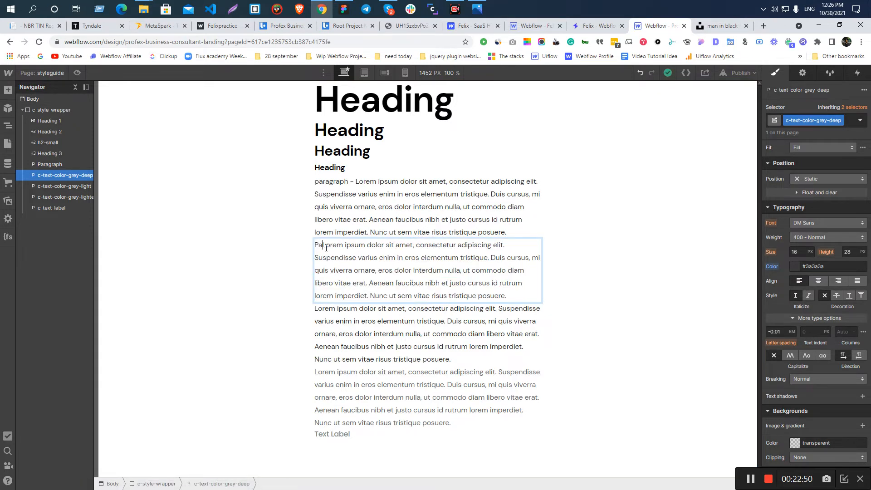
pyautogui.write('ra')
pyautogui.write('graph')
pyautogui.write(' grey')
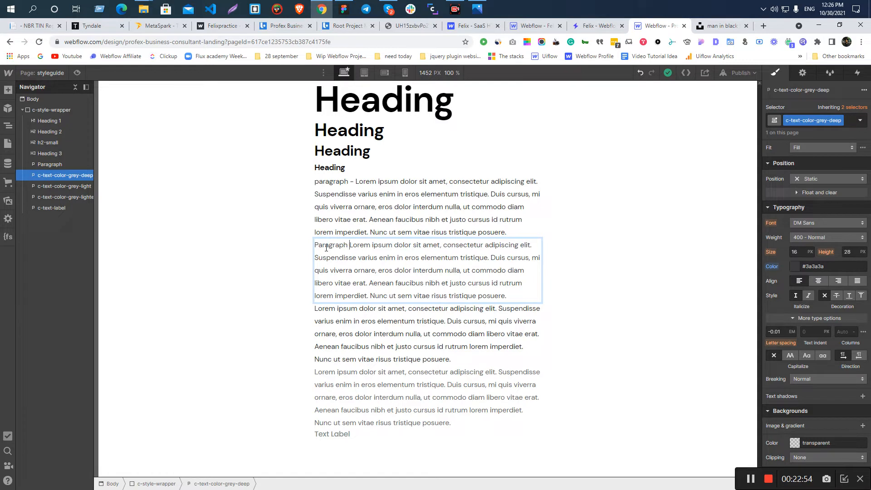
pyautogui.write('-')
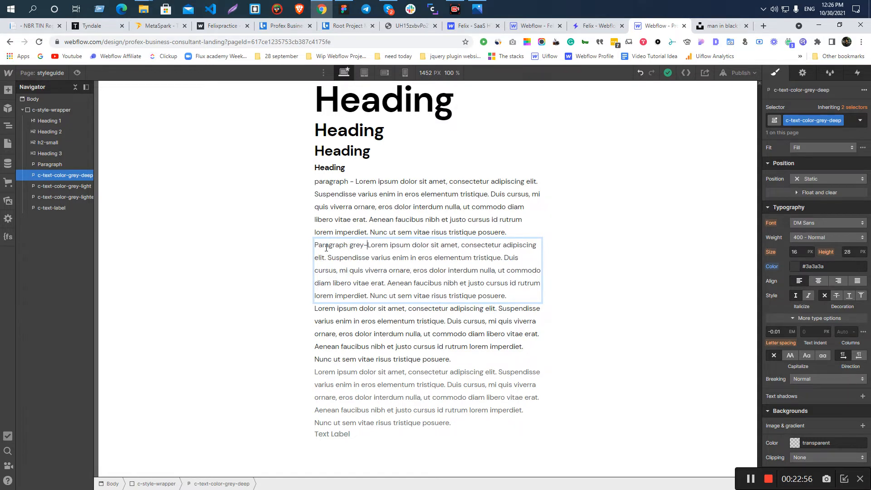
pyautogui.press('BackSpace')
pyautogui.write('–')
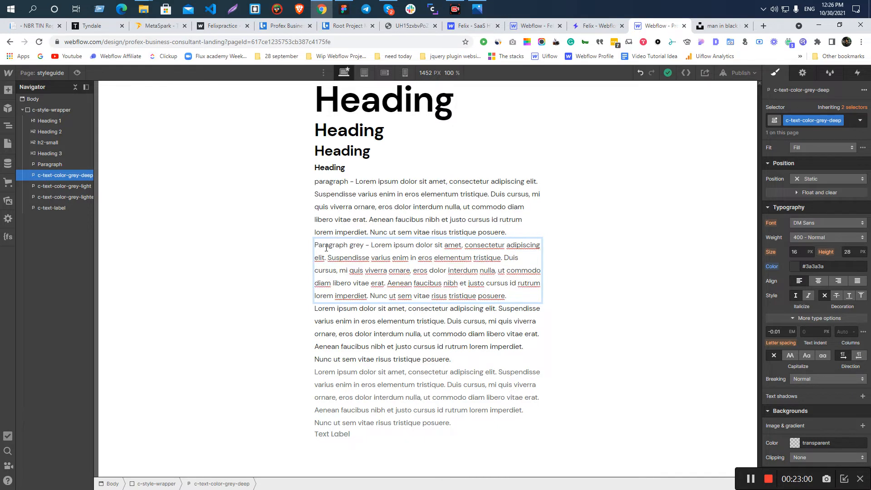
pyautogui.click(274, 257)
pyautogui.click(327, 272)
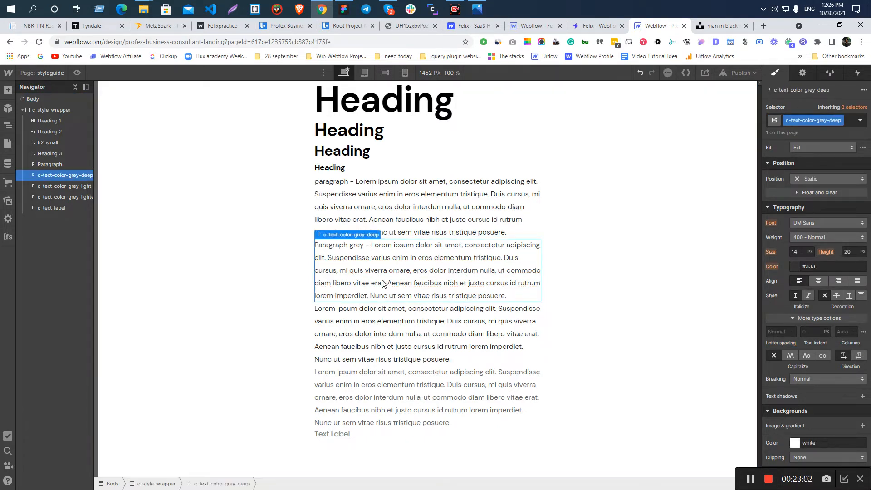
# - Replace the words "Paragraph grey" in the second paragraph's prefix with the class name c-text-color-grey-deep
pyautogui.doubleClick(338, 245)
pyautogui.moveTo(363, 245); pyautogui.dragTo(317, 245)
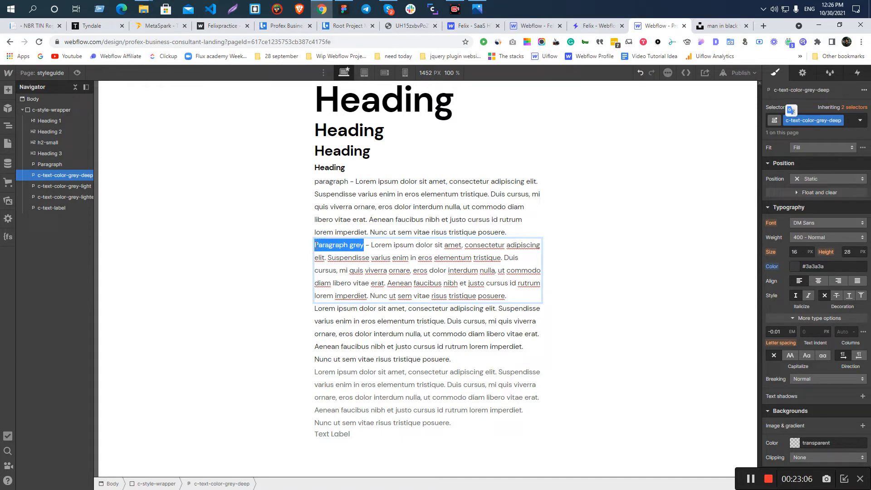
pyautogui.write('c-text-color-grey-deep')
pyautogui.click(249, 243)
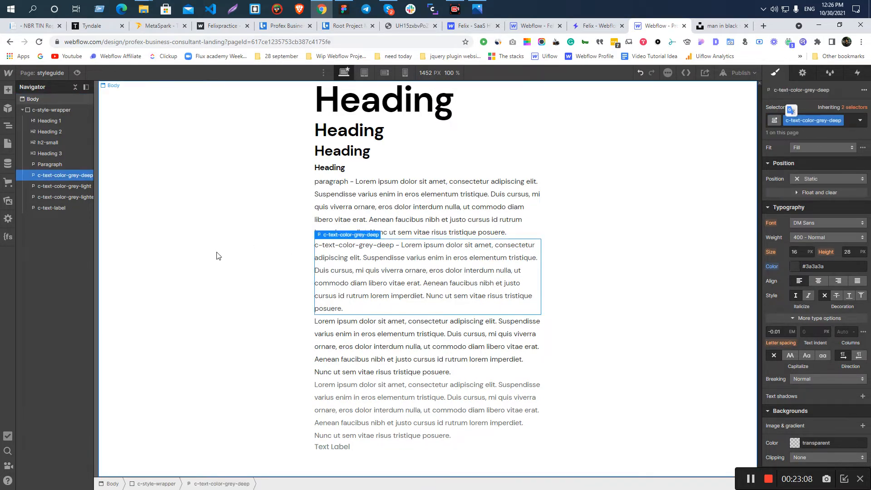
pyautogui.click(217, 256)
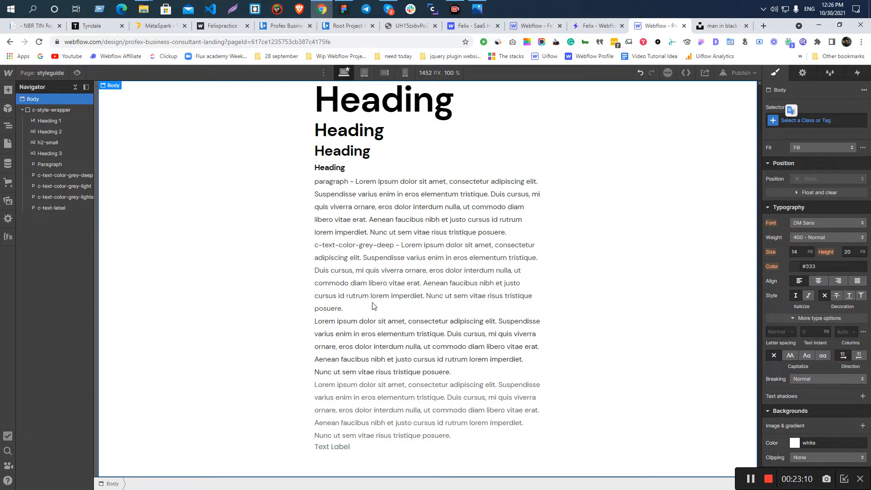
# - Change the dash after the prefix to an underscore in both the c-text-color-grey-deep paragraph and the unclassed paragraph
pyautogui.doubleClick(397, 247)
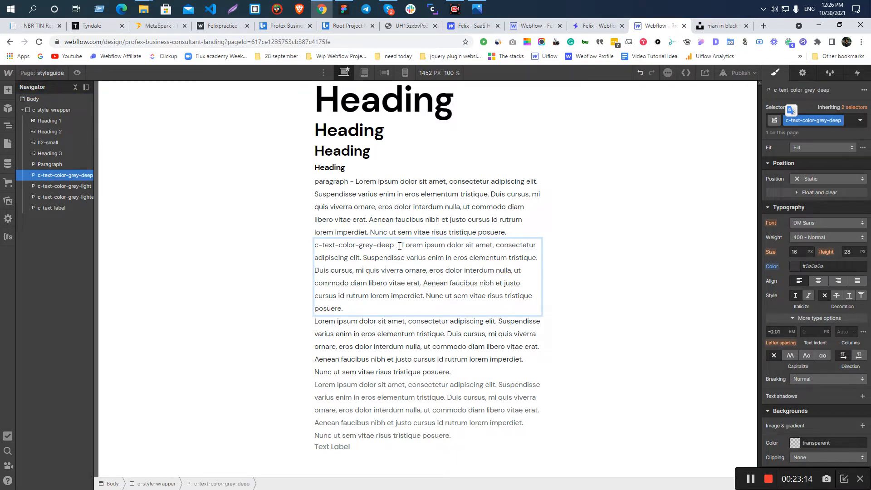
pyautogui.doubleClick(347, 182)
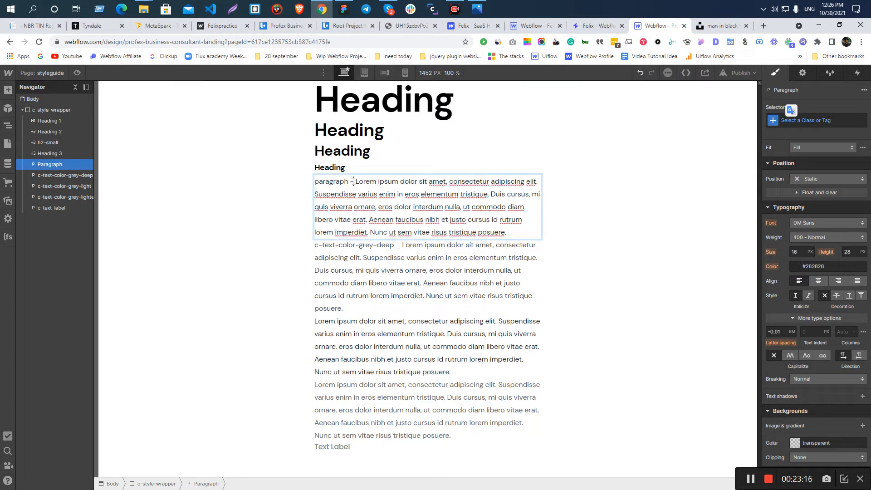
pyautogui.write('_')
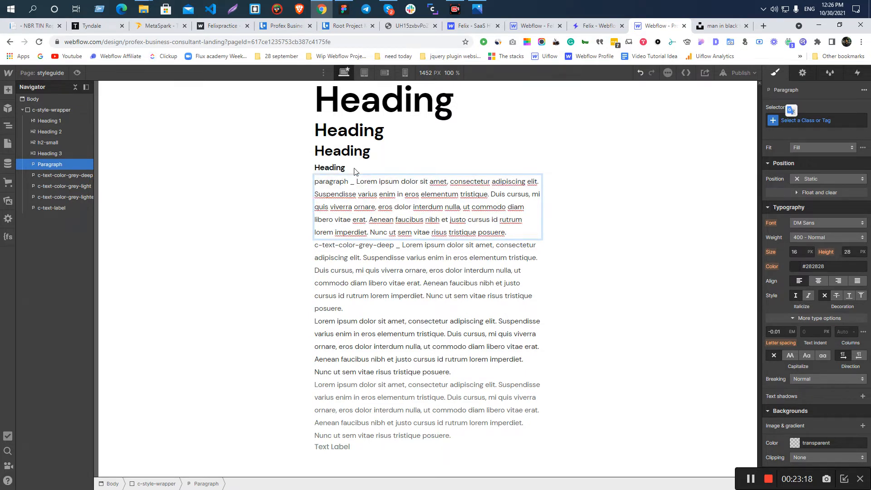
pyautogui.click(152, 218)
# - Copy the class name c-text-color-grey-light and insert it with an underscore separator at the start of that class's paragraph
pyautogui.click(350, 258)
pyautogui.hotkey('alt', 'Tab')
pyautogui.hotkey('alt', 'Tab')
pyautogui.click(360, 352)
pyautogui.click(819, 121)
pyautogui.hotkey('ctrl', 'c')
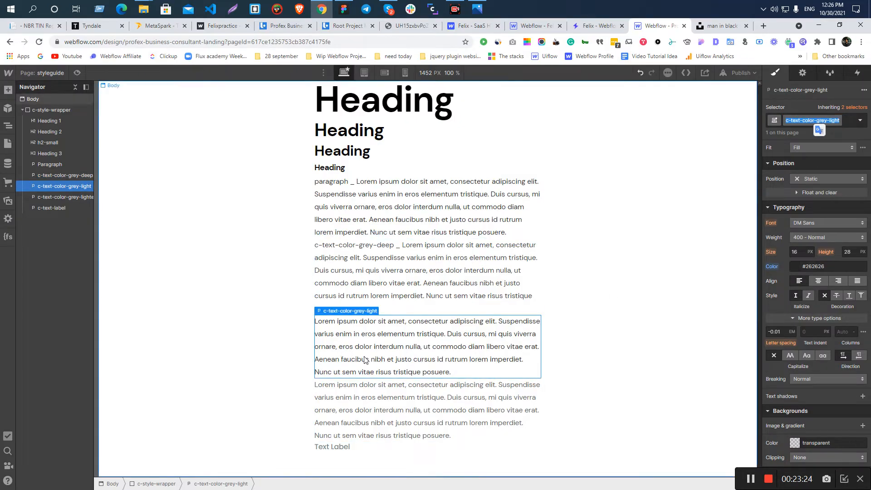
pyautogui.doubleClick(346, 332)
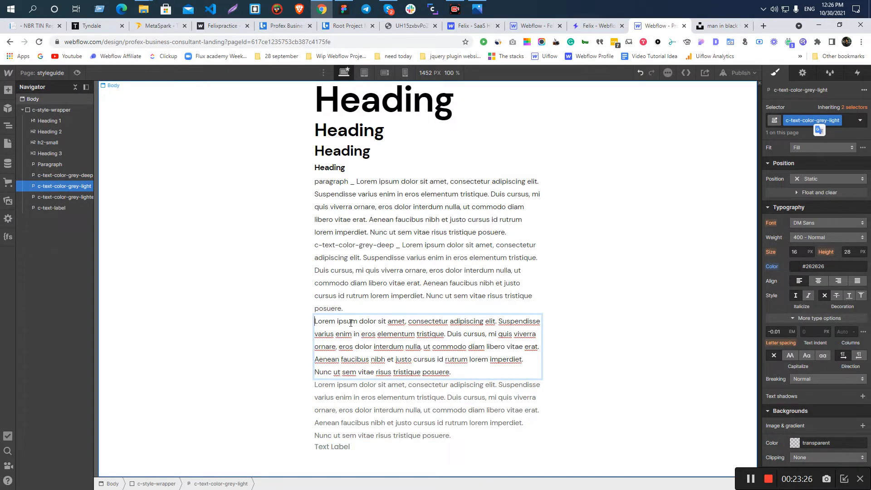
pyautogui.hotkey('ctrl', 'v')
pyautogui.write('_')
# - Copy the class name c-text-color-grey-lighter and insert it with an underscore separator at the start of that class's paragraph
pyautogui.click(382, 404)
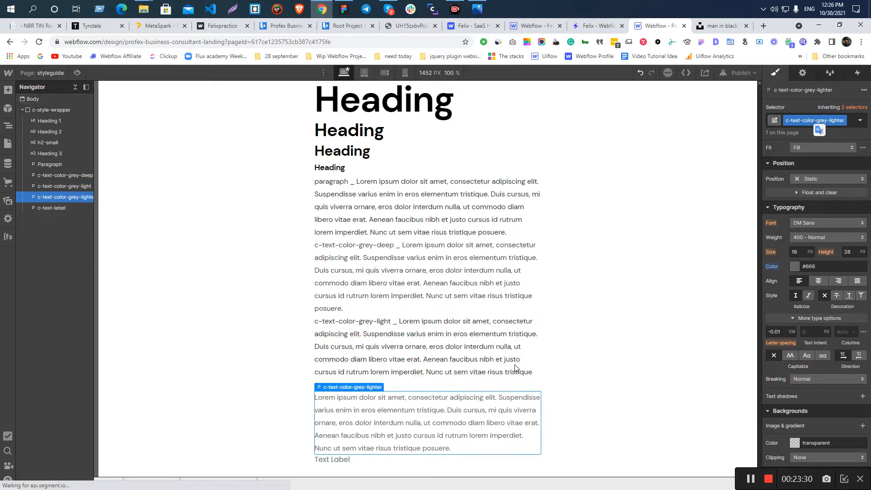
pyautogui.doubleClick(807, 120)
pyautogui.hotkey('ctrl', 'c')
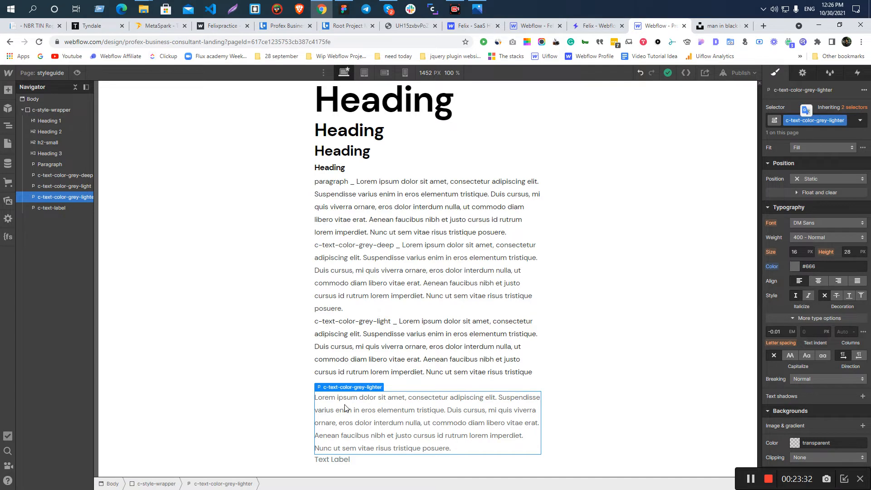
pyautogui.doubleClick(316, 399)
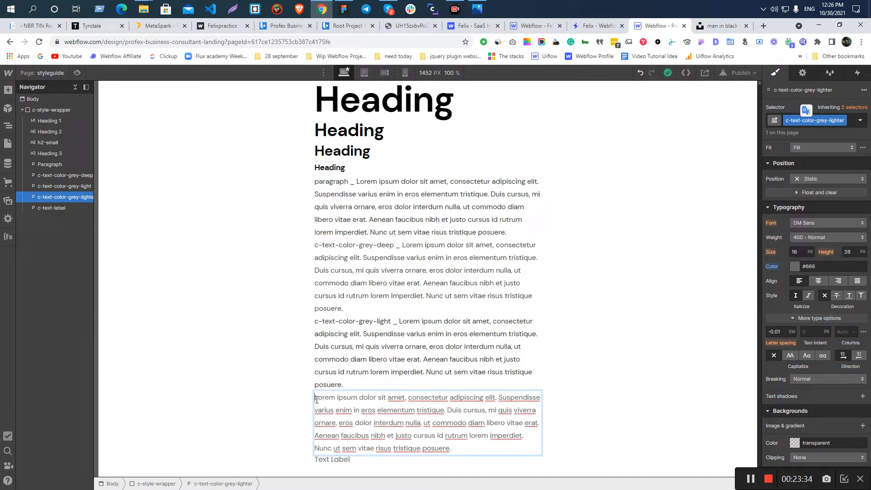
pyautogui.hotkey('ctrl', 'v')
pyautogui.write('_')
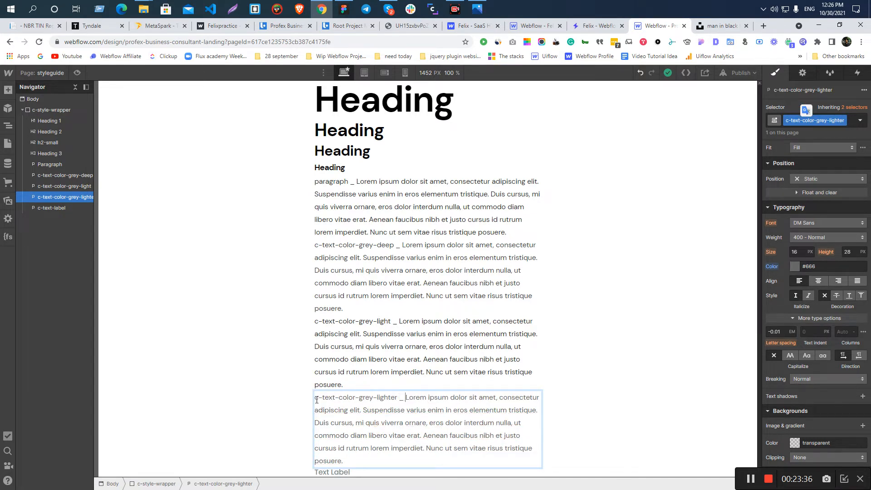
pyautogui.click(196, 403)
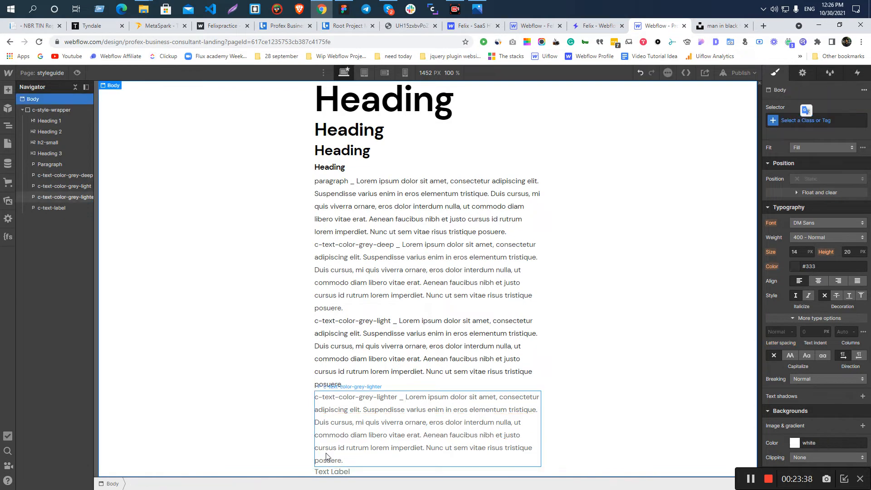
# - Copy the class name c-text-label and insert it with an underscore separator before the words "Text Label"
pyautogui.click(330, 472)
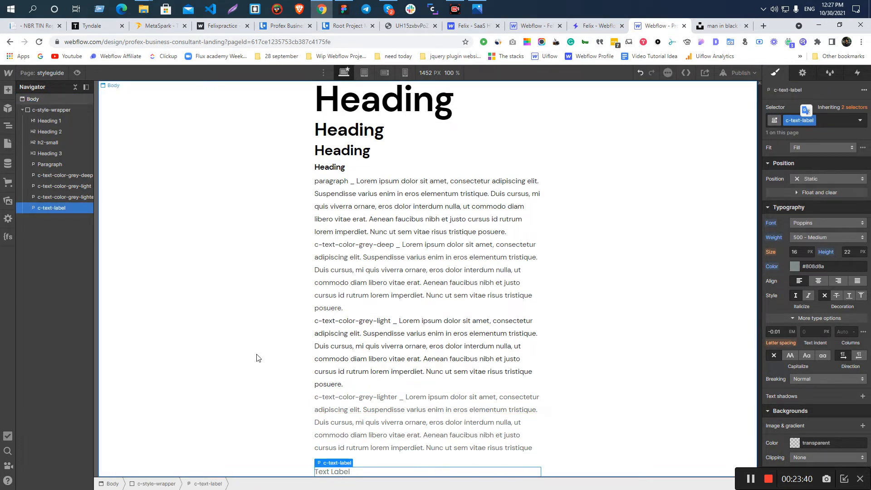
pyautogui.tripleClick(400, 421)
pyautogui.click(370, 463)
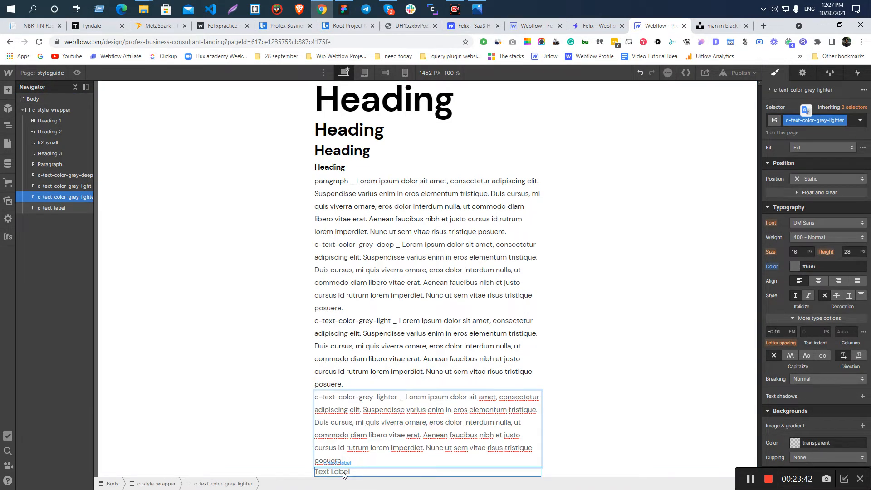
pyautogui.click(343, 472)
pyautogui.doubleClick(343, 473)
pyautogui.click(300, 462)
pyautogui.click(348, 471)
pyautogui.click(801, 121)
pyautogui.hotkey('ctrl', 'c')
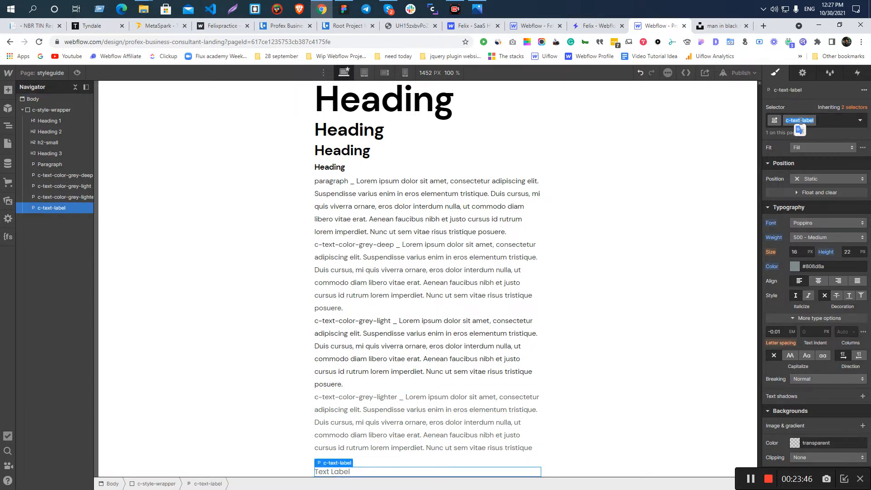
pyautogui.doubleClick(329, 473)
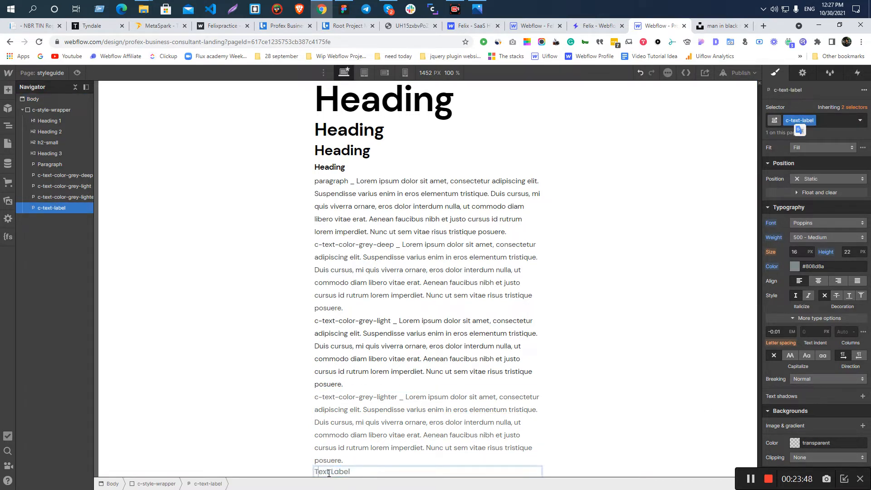
pyautogui.hotkey('ctrl', 'v')
pyautogui.write('-')
pyautogui.press('BackSpace')
pyautogui.write('_')
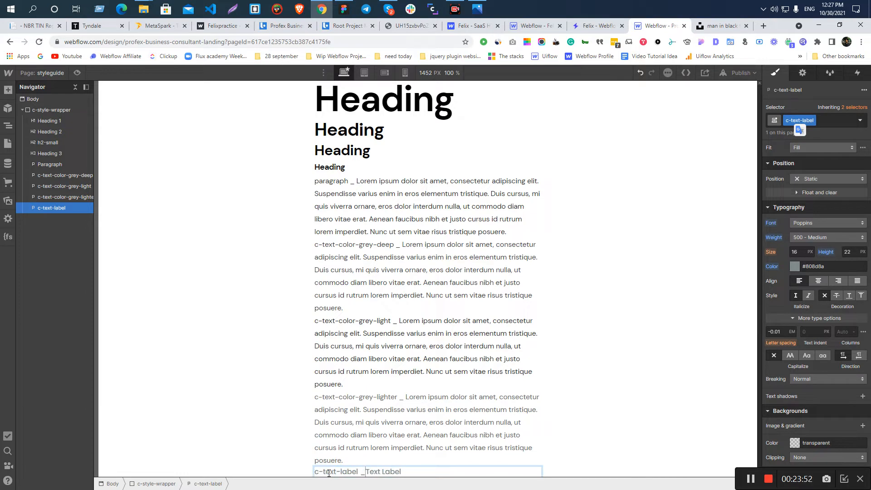
pyautogui.click(234, 433)
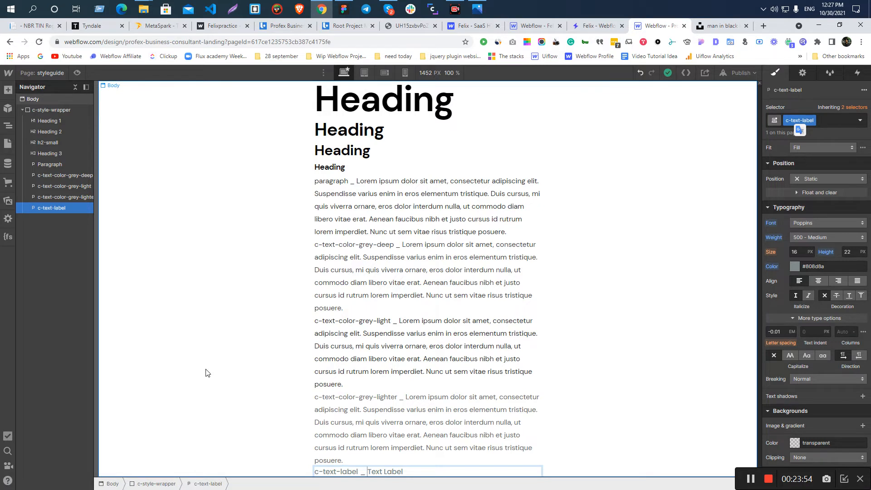
# - Check the "Learn about us" label's typography in Figma and set the c-text-label font size to 18 px in Webflow
pyautogui.hotkey('alt', 'Tab')
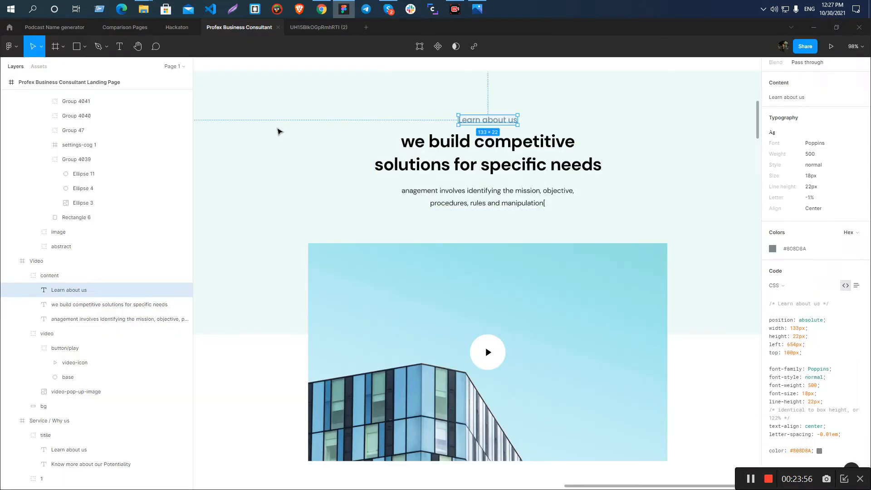
pyautogui.hotkey('alt', 'Tab')
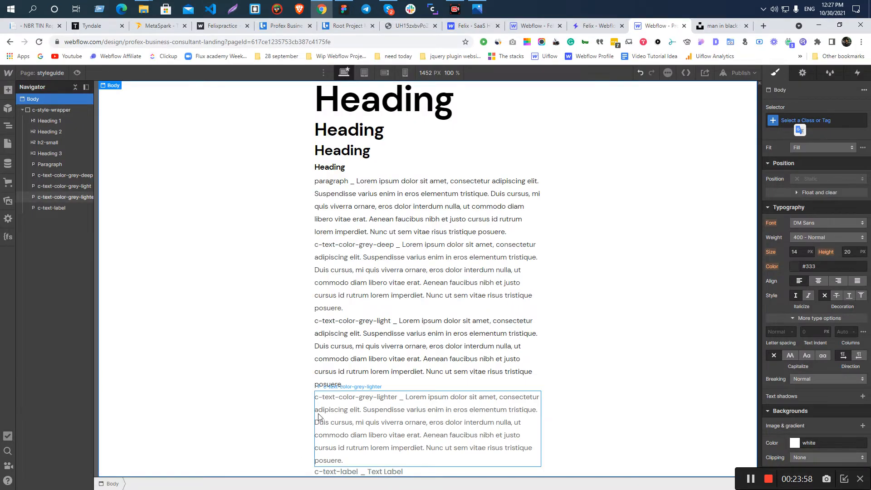
pyautogui.click(354, 472)
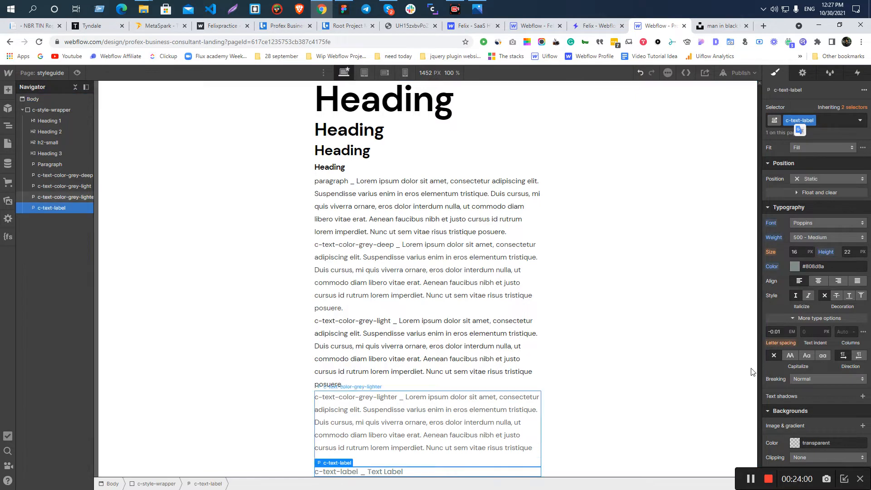
pyautogui.click(793, 252)
pyautogui.press('Up')
pyautogui.press('Up')
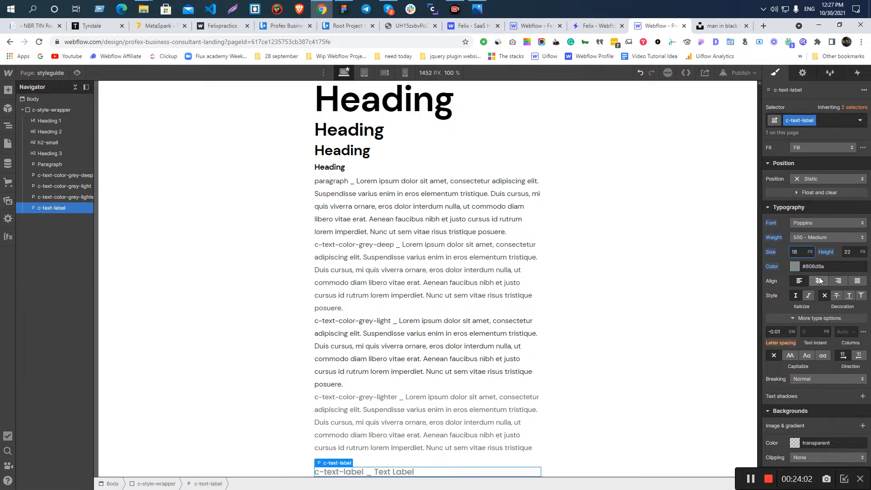
pyautogui.click(670, 381)
pyautogui.click(338, 474)
pyautogui.click(224, 401)
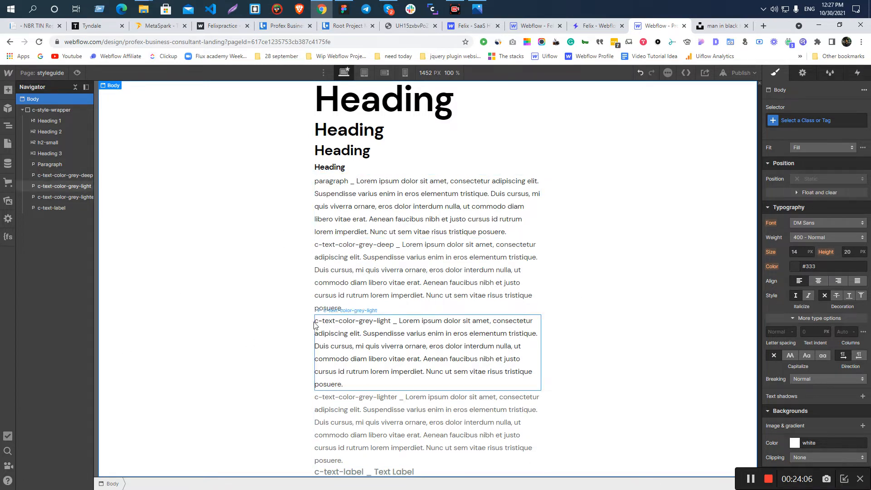
# - Create the class c-styleguide-body on the page's Body element
pyautogui.click(805, 120)
pyautogui.write('sty')
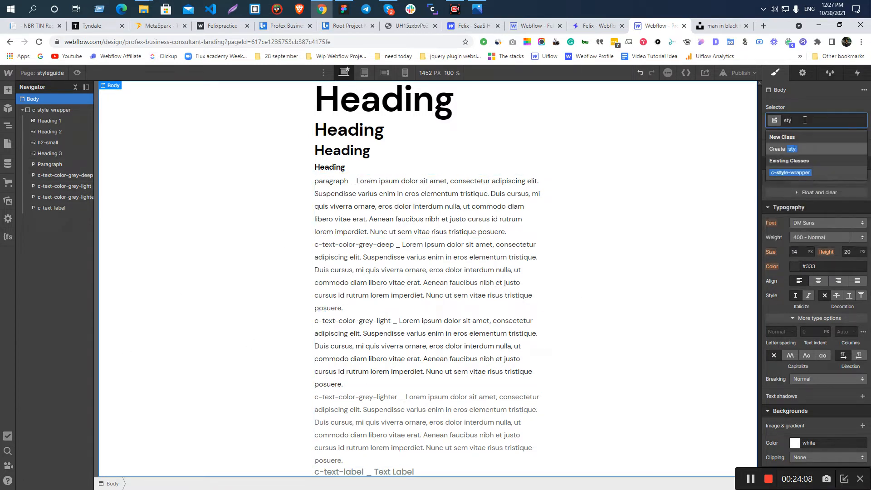
pyautogui.write('l')
pyautogui.press('BackSpace')
pyautogui.press('BackSpace')
pyautogui.press('BackSpace')
pyautogui.press('BackSpace')
pyautogui.write('c-')
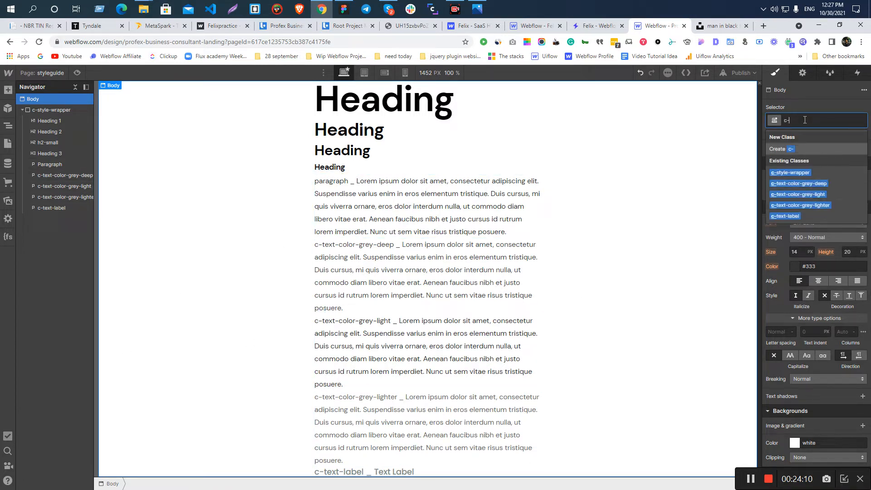
pyautogui.write('style')
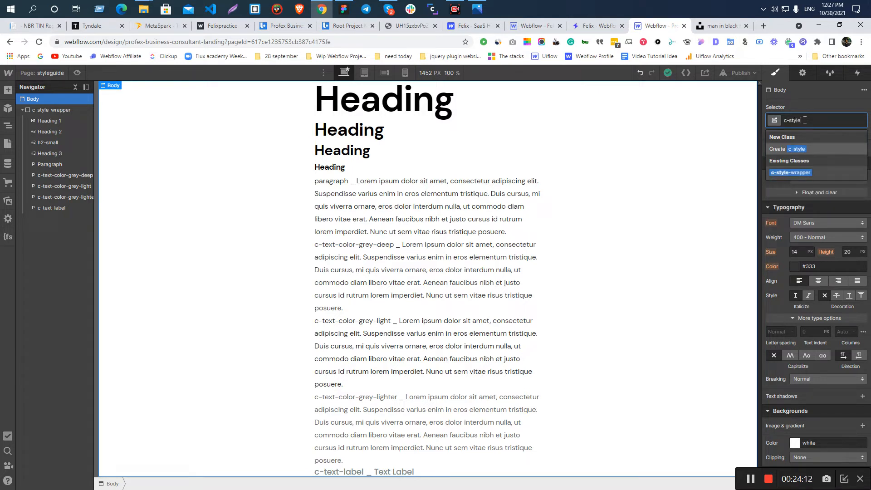
pyautogui.write('guide-body')
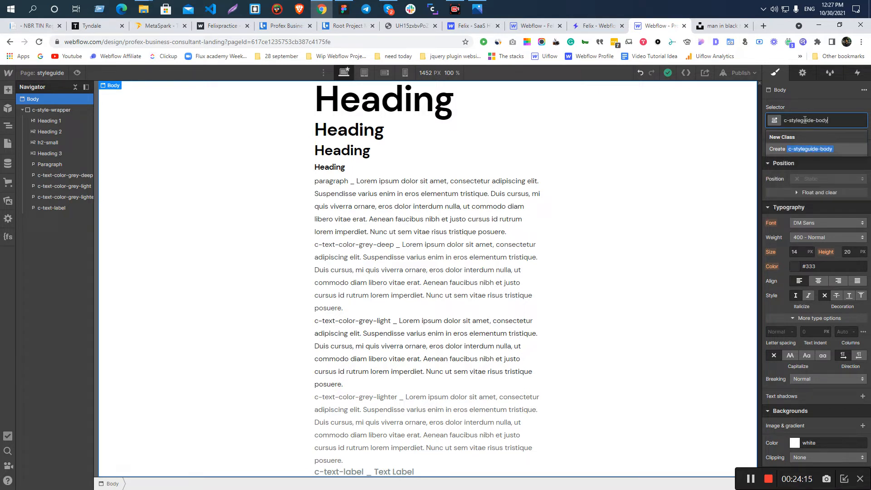
pyautogui.press('Return')
# - Set the c-styleguide-body bottom padding to 340 px and its top padding to 40 px
pyautogui.scroll(4, 797, 309)
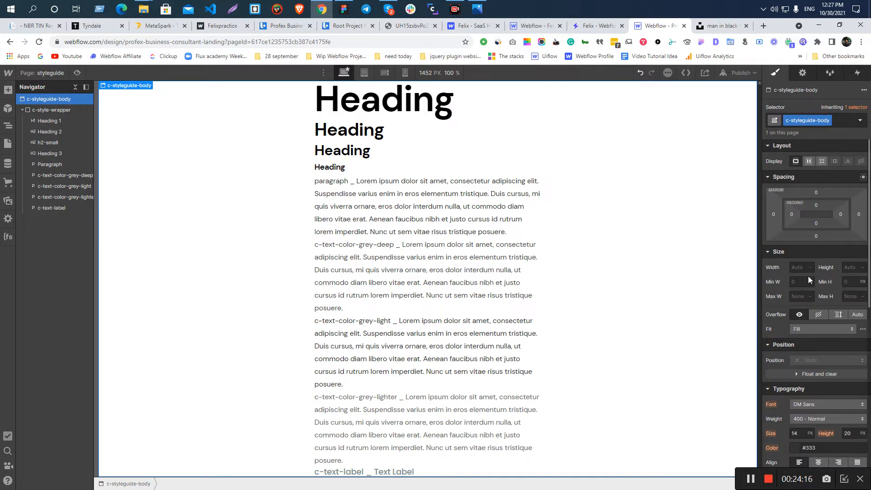
pyautogui.scroll(-3, 355, 287)
pyautogui.scroll(3, 342, 278)
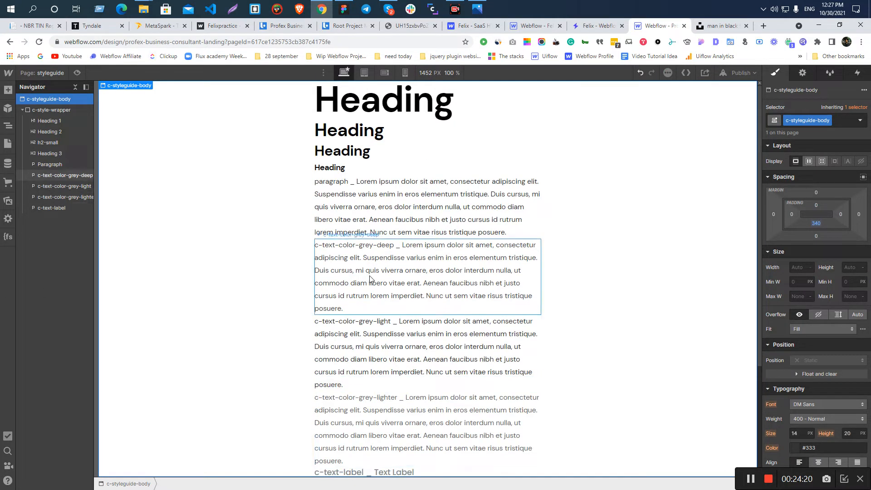
pyautogui.moveTo(826, 203); pyautogui.dragTo(816, 206)
pyautogui.click(817, 206)
pyautogui.click(855, 234)
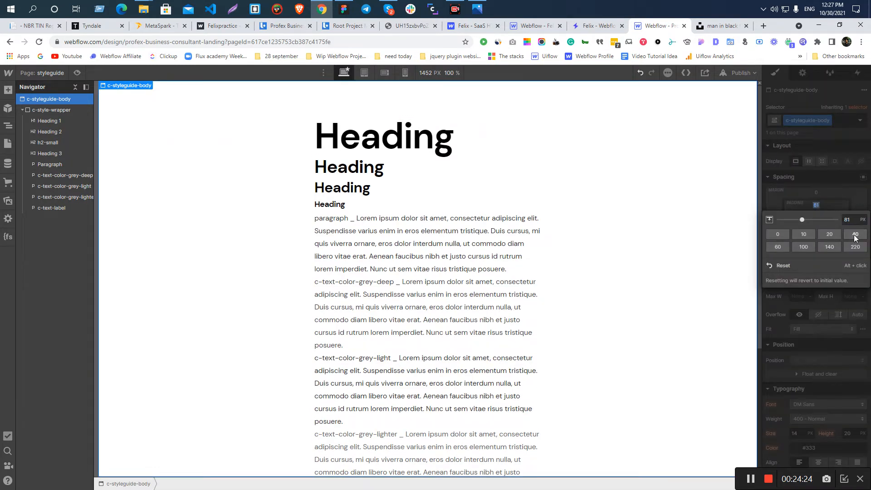
pyautogui.scroll(-3, 467, 251)
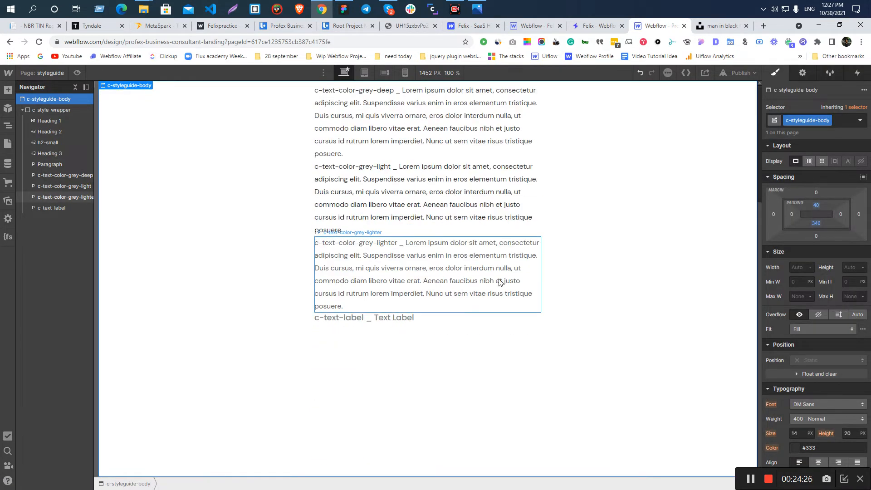
# - Switch to Figma and examine the typography and colour of the video section's paragraph and the service card descriptions
pyautogui.click(361, 309)
pyautogui.click(363, 317)
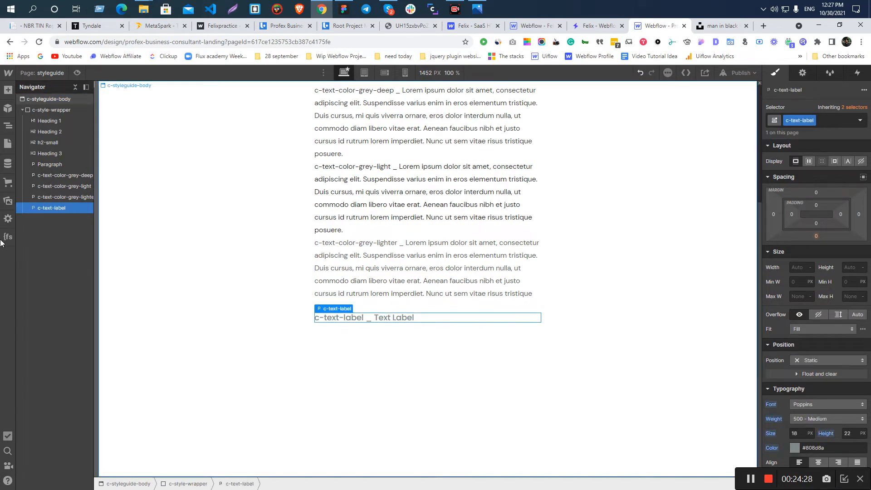
pyautogui.hotkey('alt', 'Tab')
pyautogui.keyDown('ctrl'); pyautogui.scroll(-5, 482, 235); pyautogui.keyUp('ctrl')
pyautogui.click(480, 216)
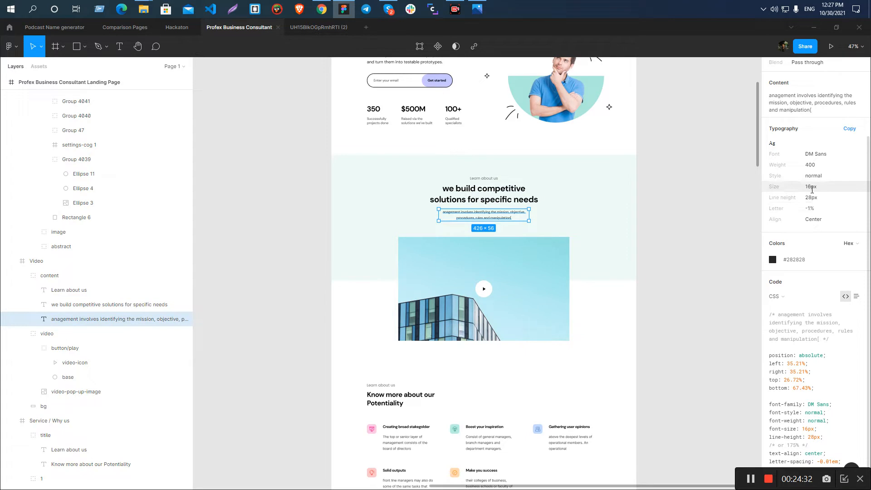
pyautogui.keyDown('ctrl'); pyautogui.scroll(2, 493, 220); pyautogui.keyUp('ctrl')
pyautogui.keyDown('ctrl'); pyautogui.scroll(5, 494, 221); pyautogui.keyUp('ctrl')
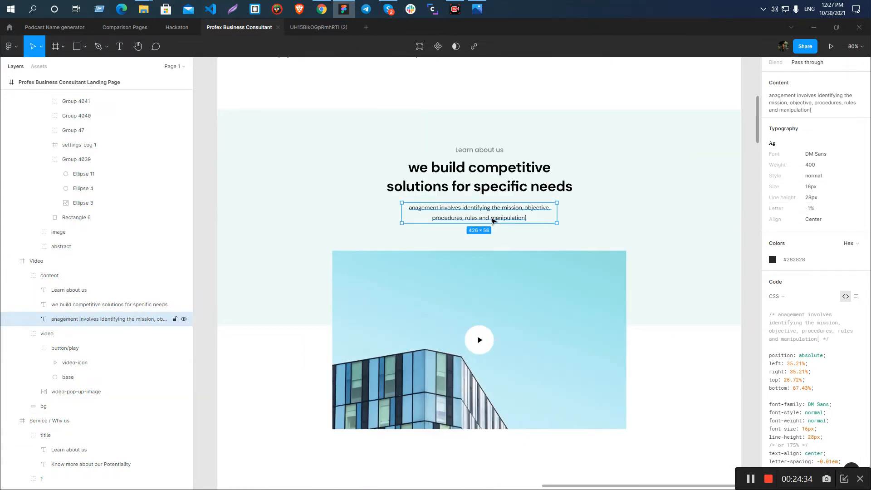
pyautogui.press('alt')
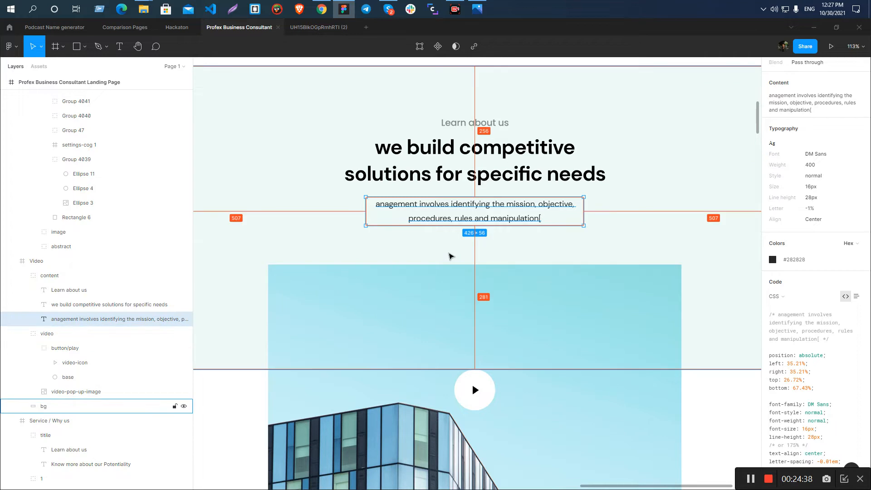
pyautogui.keyDown('ctrl'); pyautogui.scroll(-3, 449, 256); pyautogui.keyUp('ctrl')
pyautogui.scroll(-7, 451, 253)
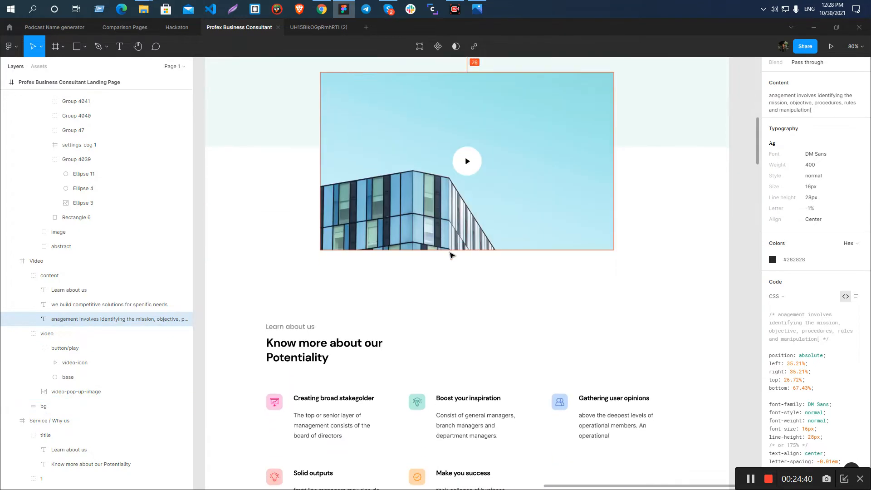
pyautogui.click(605, 298)
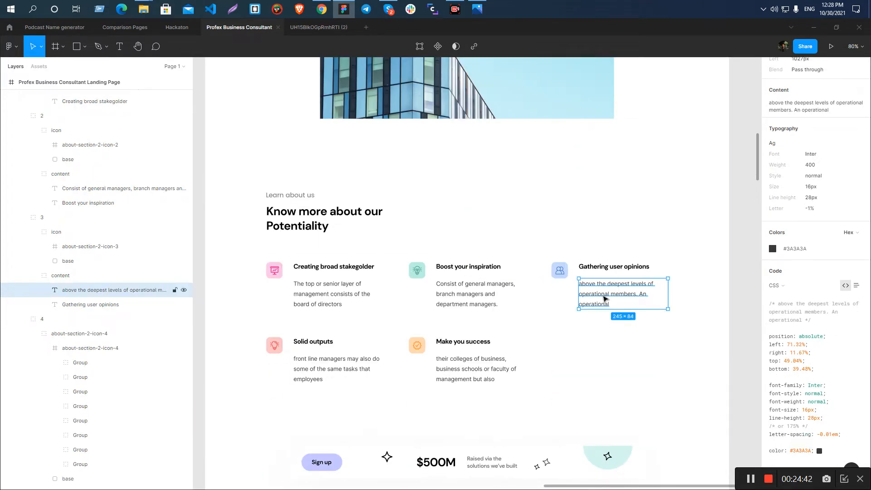
pyautogui.click(484, 295)
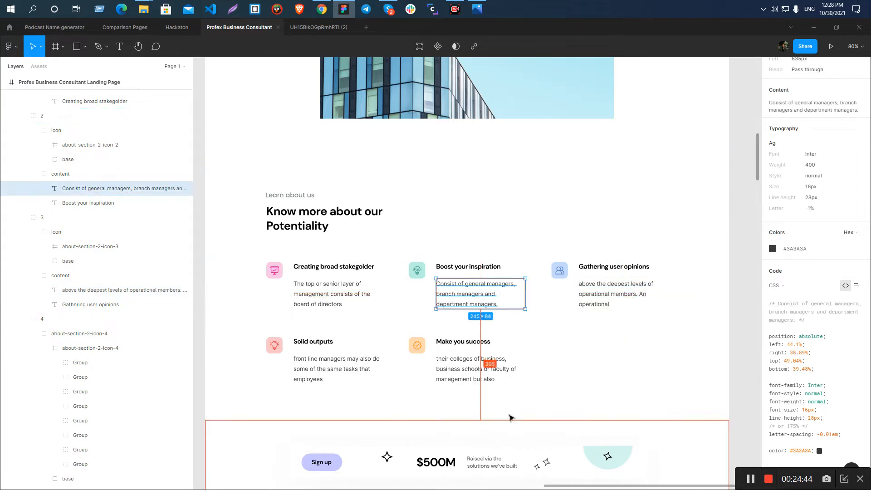
pyautogui.scroll(7, 439, 309)
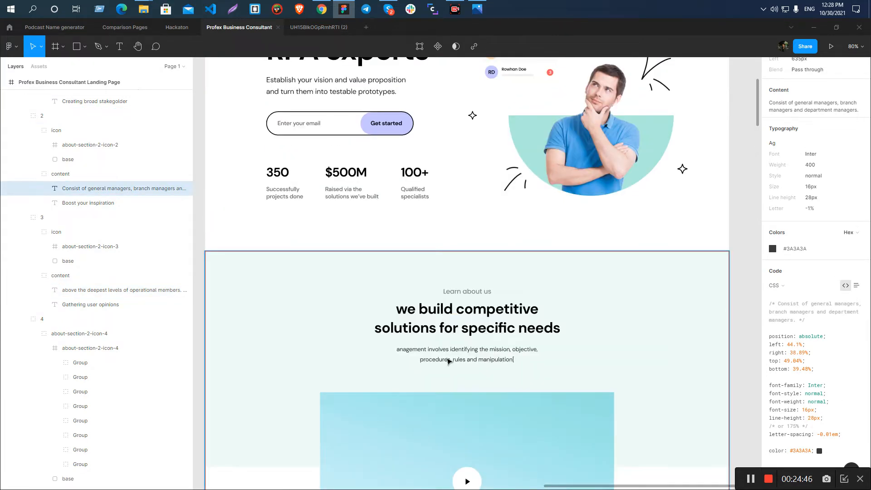
# - Switch to Webflow and check the text colour of the c-text-color-grey-deep and default paragraph samples
pyautogui.hotkey('alt', 'Tab')
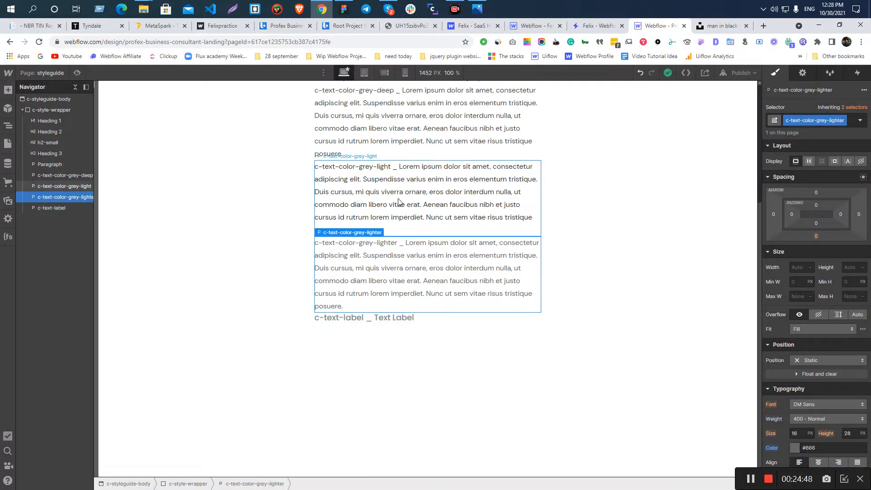
pyautogui.scroll(3, 395, 252)
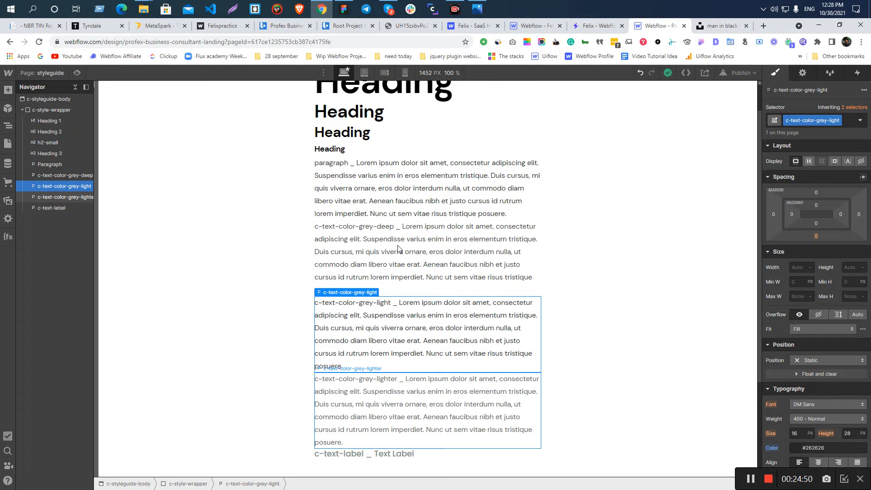
pyautogui.click(402, 257)
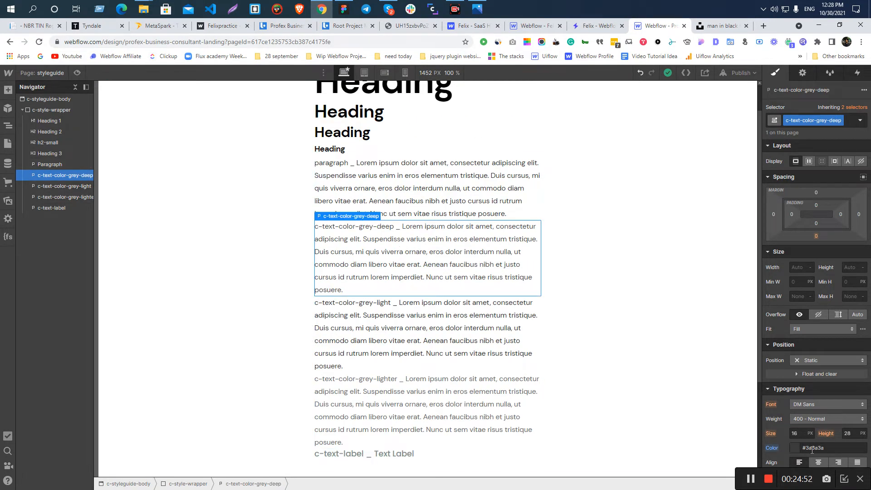
pyautogui.click(402, 198)
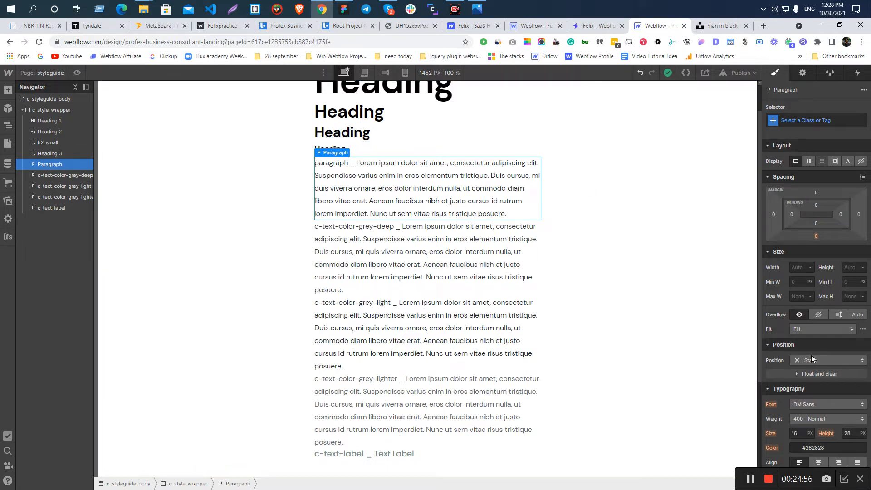
# - Switch to Figma and examine the typography and colour of the hero paragraph "Establish your vision and value proposition"
pyautogui.hotkey('alt', 'Tab')
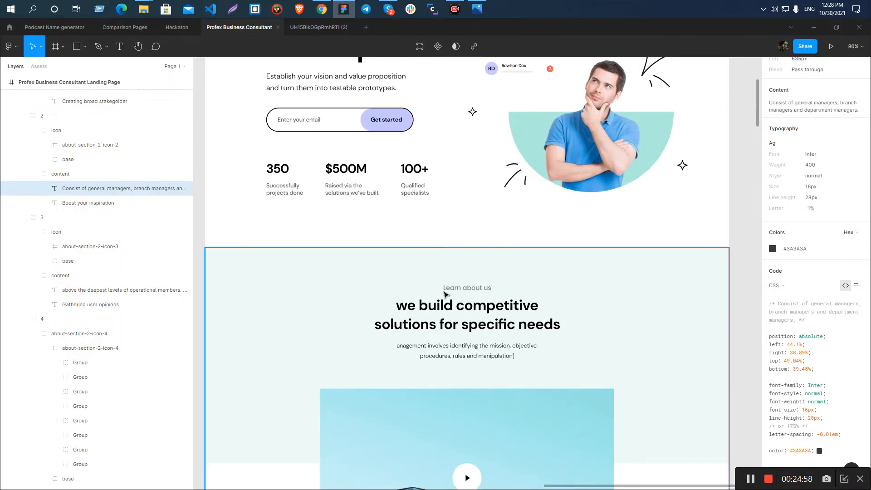
pyautogui.scroll(5, 446, 300)
pyautogui.click(352, 283)
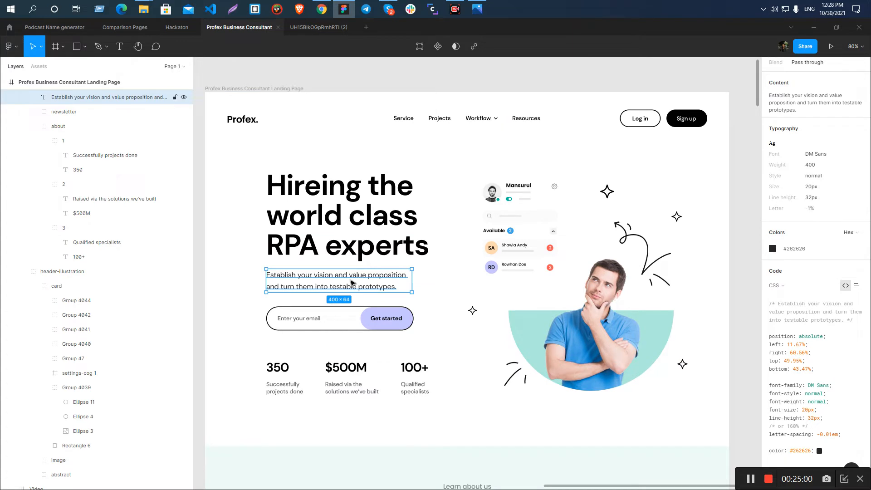
pyautogui.scroll(-5, 345, 284)
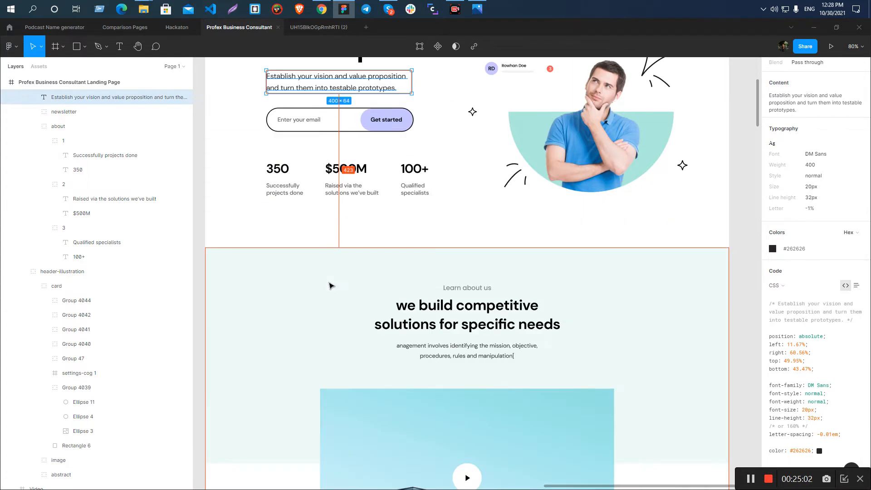
pyautogui.scroll(5, 330, 286)
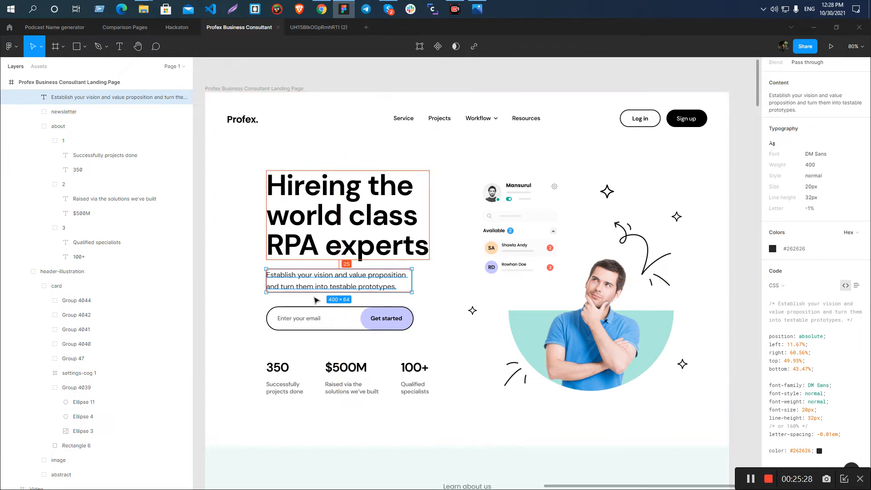
pyautogui.scroll(-5, 316, 292)
pyautogui.scroll(2, 337, 218)
pyautogui.scroll(2, 337, 218)
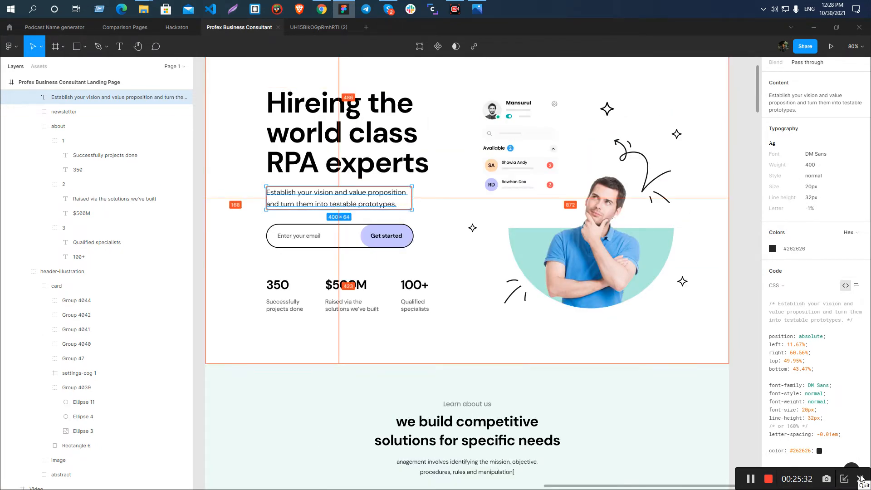
# - Return to Webflow and compare the text colours of the default paragraph, c-text-color-grey-deep and c-text-color-grey-light samples
pyautogui.hotkey('alt', 'Tab')
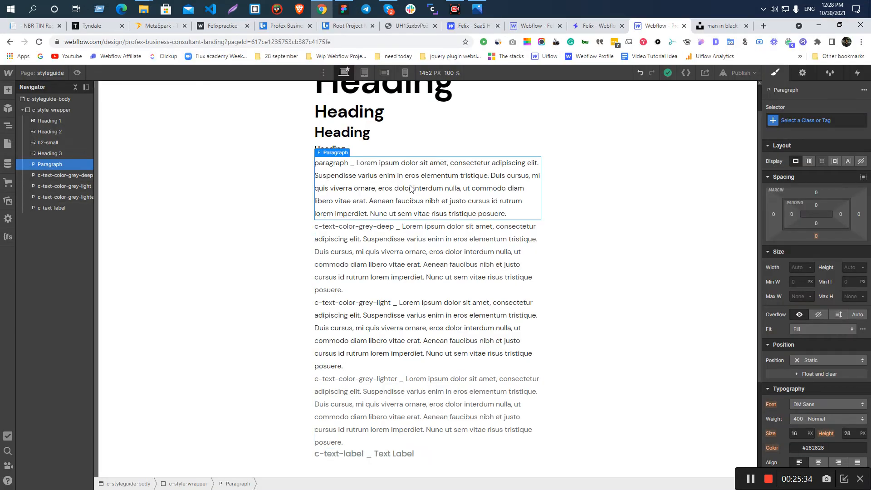
pyautogui.click(383, 240)
pyautogui.click(398, 188)
pyautogui.click(388, 255)
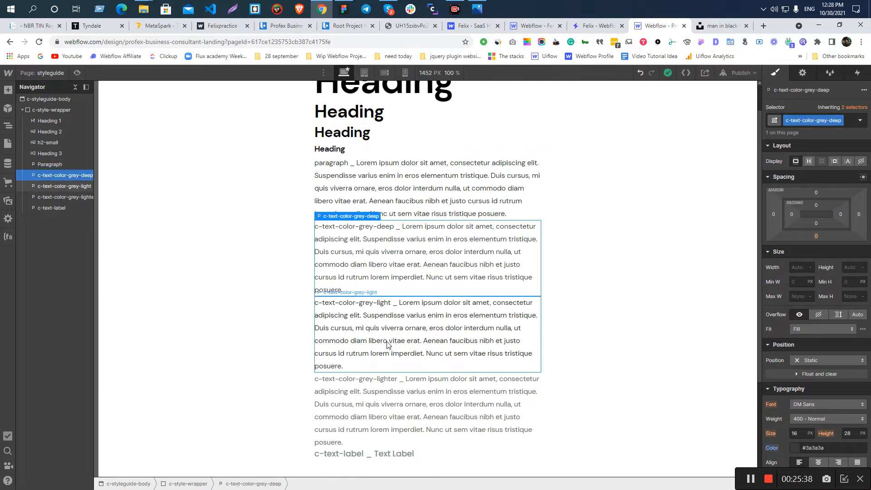
pyautogui.click(388, 344)
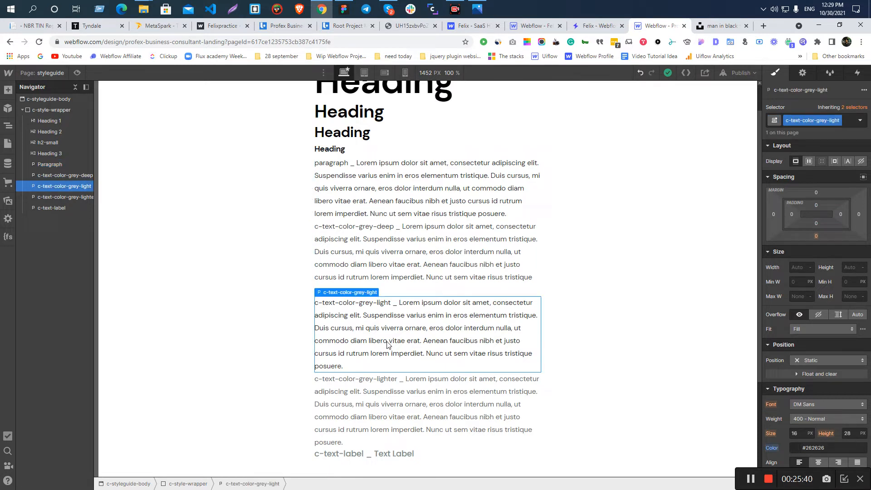
# - Inspect the video section's paragraph and the "Creating broad stakegolder" description in Figma, and compare them with Webflow's c-text-color-grey-deep sample
pyautogui.hotkey('alt', 'Tab')
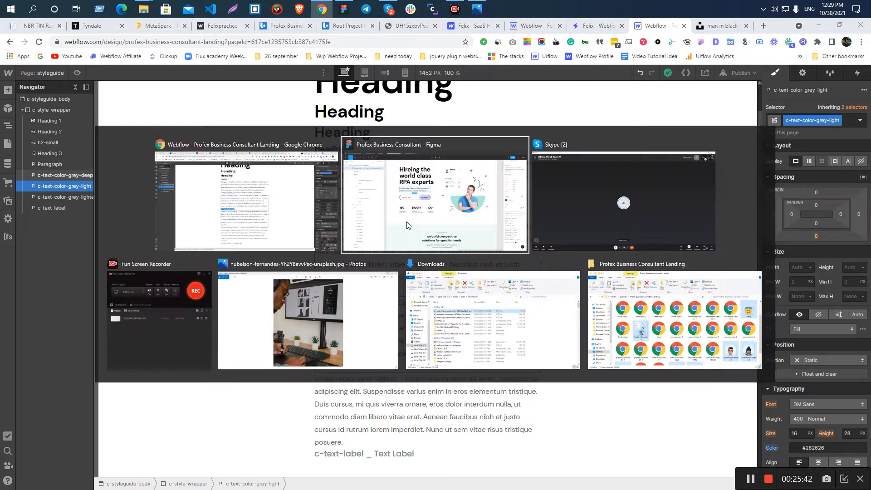
pyautogui.scroll(-2, 308, 203)
pyautogui.scroll(-6, 309, 202)
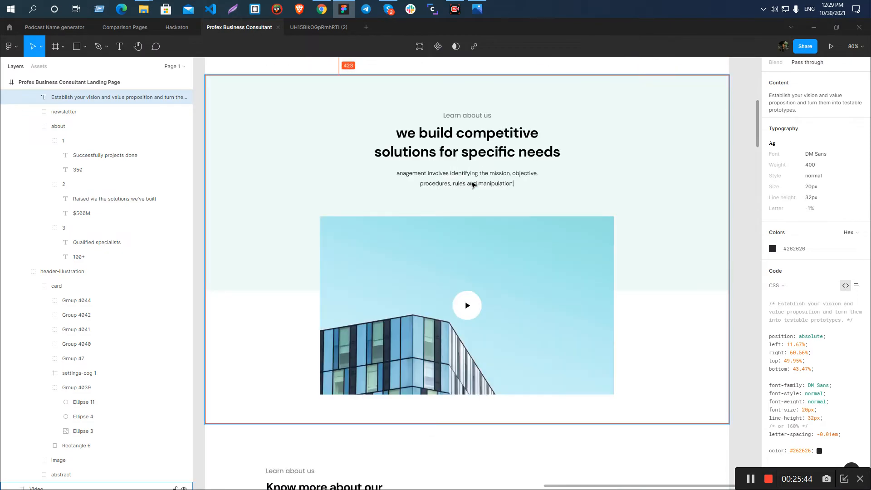
pyautogui.click(455, 181)
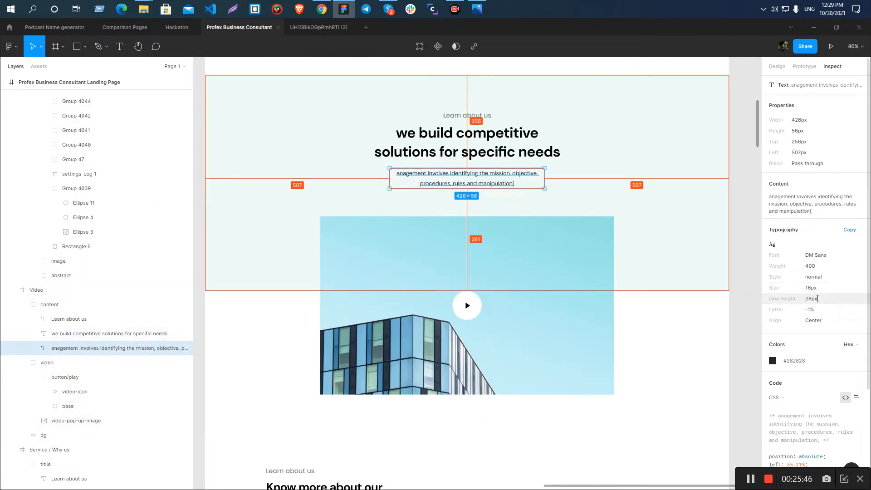
pyautogui.scroll(-8, 449, 267)
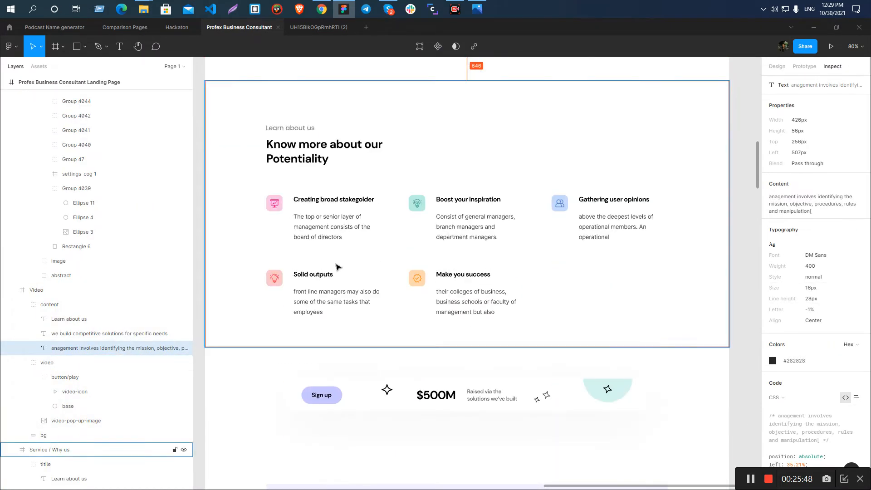
pyautogui.click(336, 238)
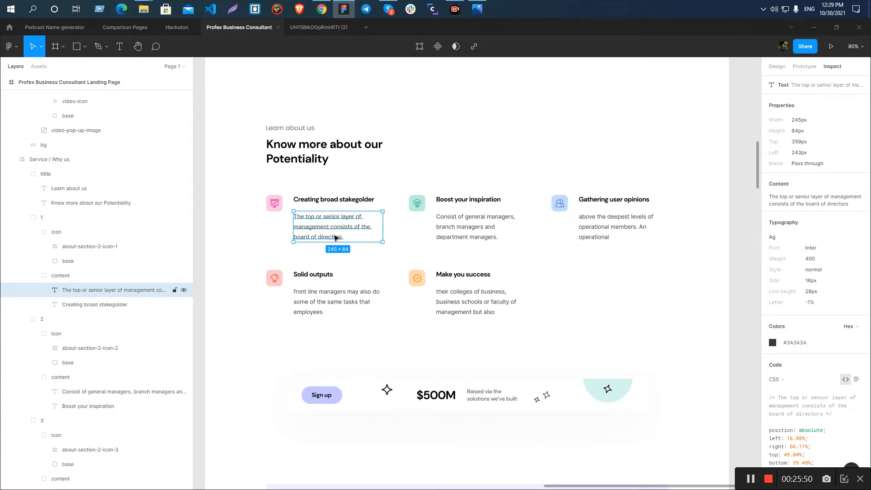
pyautogui.hotkey('alt', 'Tab')
pyautogui.click(399, 233)
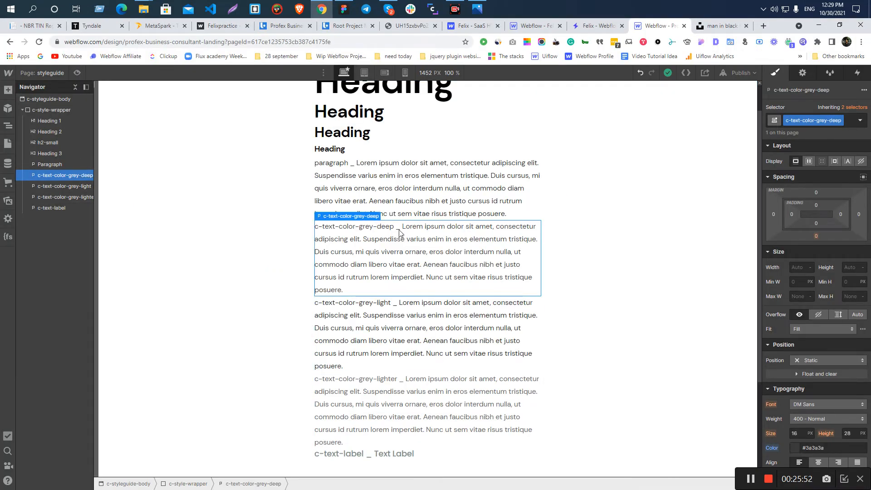
# - Inspect the banner's "Raised via the solutions we've built" text in Figma and compare it with Webflow's c-text-color-grey-light and c-text-color-grey-lighter samples
pyautogui.hotkey('alt', 'Tab')
pyautogui.scroll(-3, 409, 235)
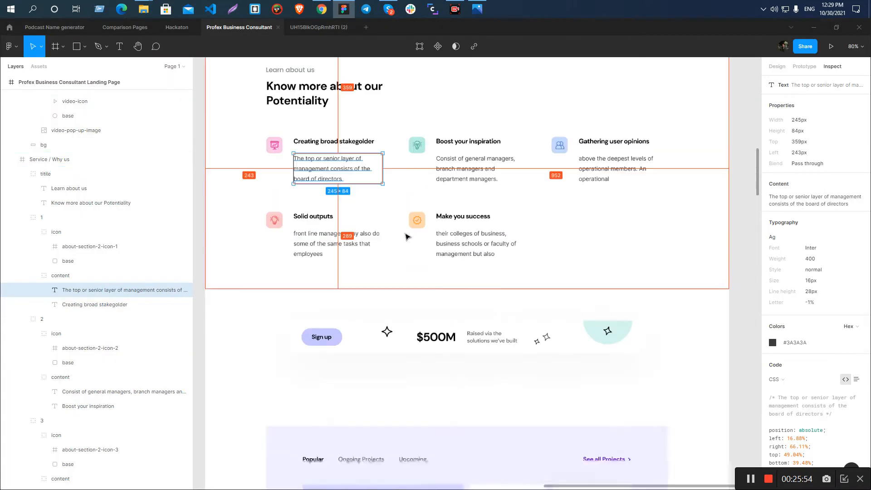
pyautogui.click(487, 272)
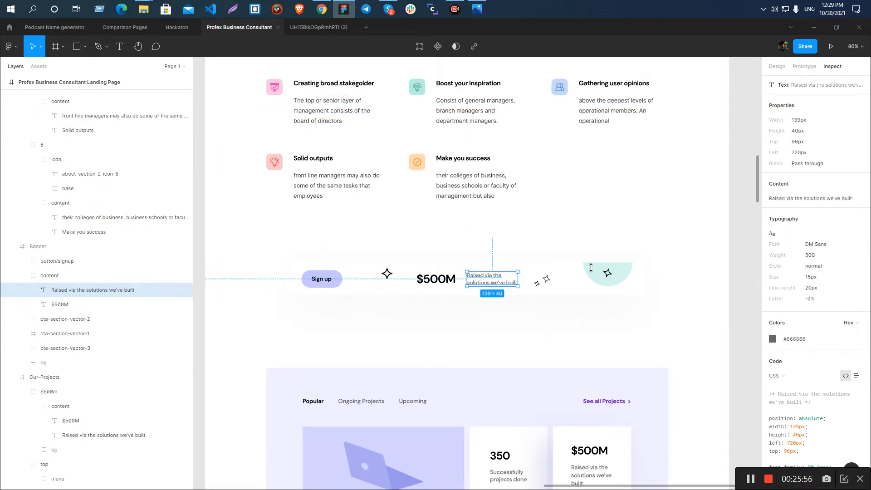
pyautogui.hotkey('alt', 'Tab')
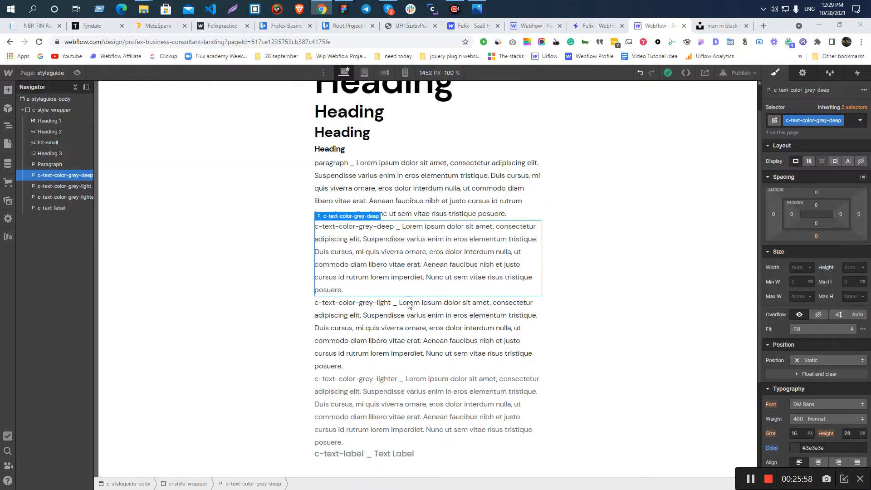
pyautogui.click(393, 354)
pyautogui.click(391, 417)
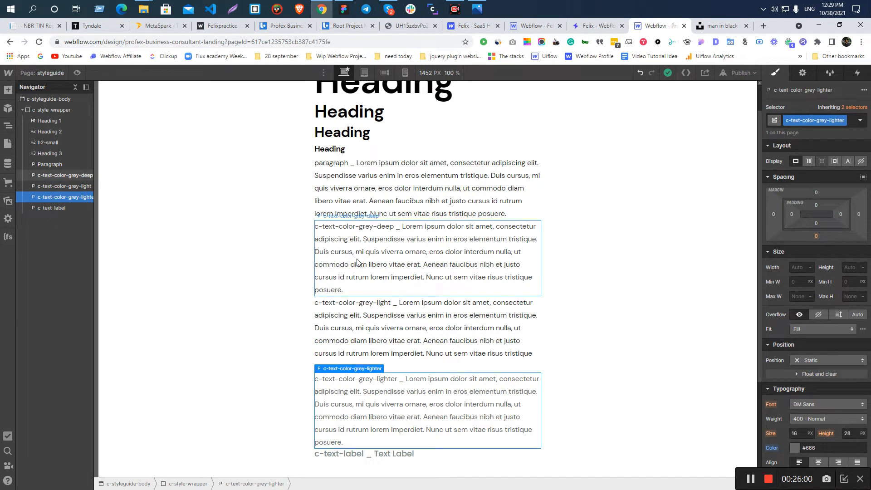
pyautogui.scroll(-3, 358, 263)
# - Switch to Figma and compare the typography and colour of the "Ongoing Projects" and "Upcoming" labels in the projects section
pyautogui.hotkey('alt', 'Tab')
pyautogui.scroll(-5, 448, 259)
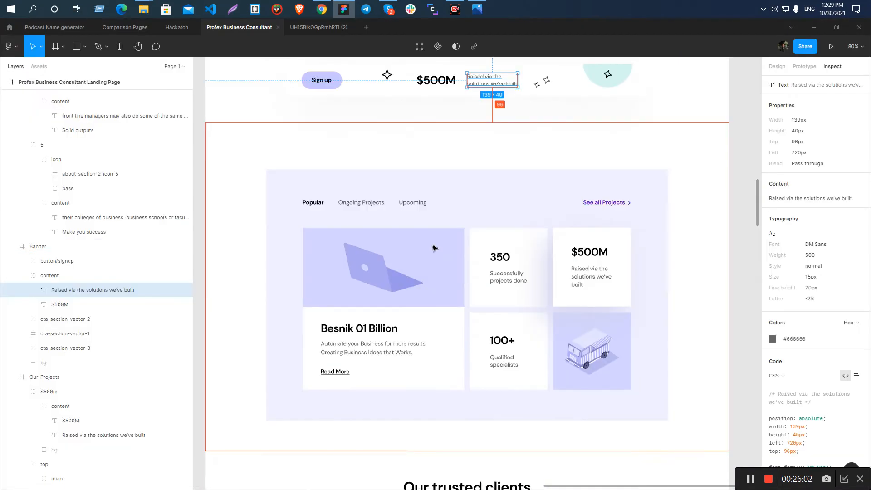
pyautogui.click(361, 203)
pyautogui.click(413, 205)
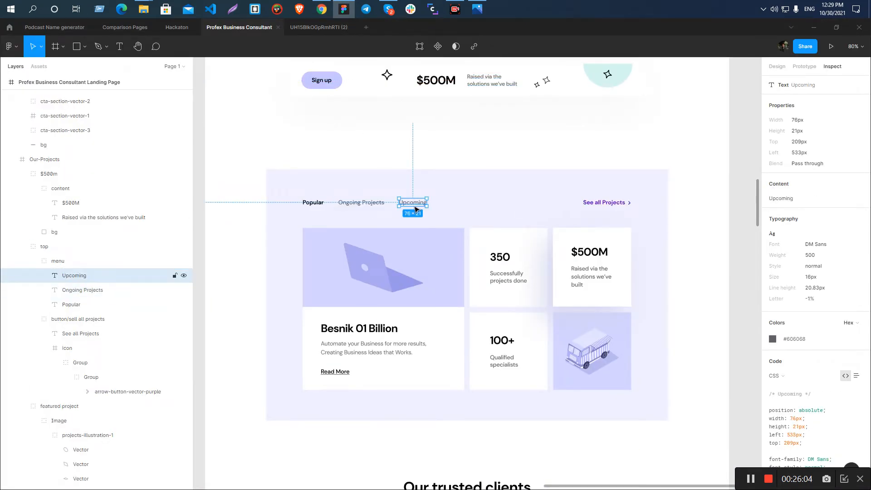
pyautogui.click(364, 205)
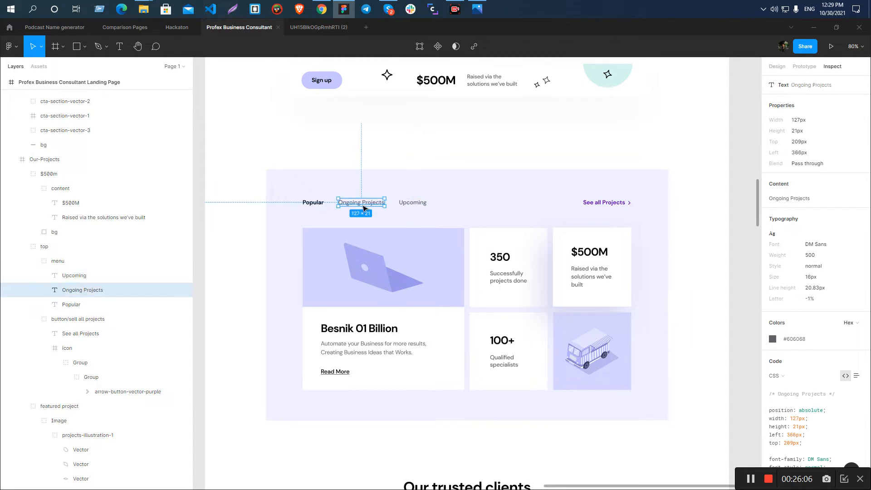
pyautogui.click(401, 203)
pyautogui.click(352, 205)
pyautogui.click(413, 203)
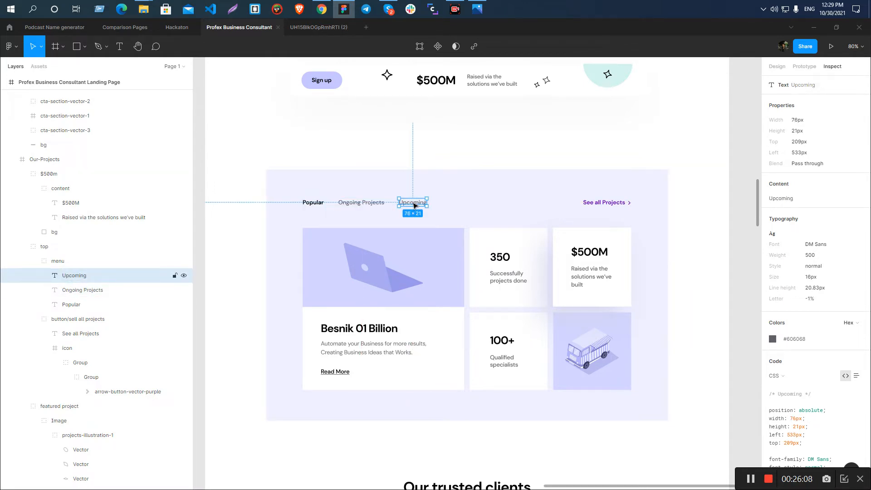
# - Examine the typography of the 350 and $500M card captions and the "Besnik 01 Billion" project title
pyautogui.scroll(-1, 371, 203)
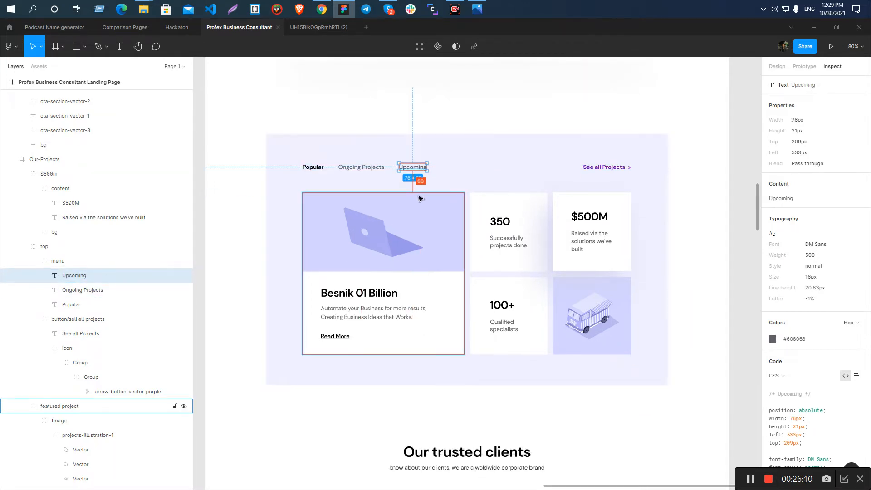
pyautogui.click(507, 245)
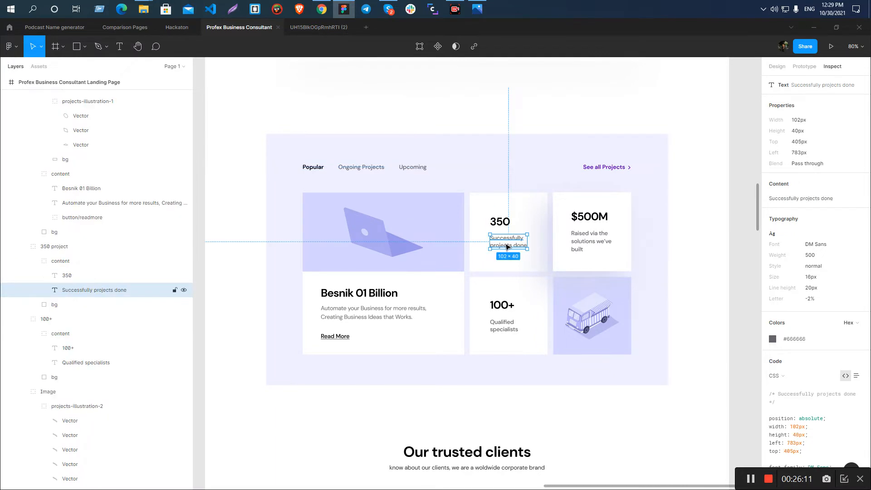
pyautogui.click(588, 241)
pyautogui.scroll(-1, 350, 314)
pyautogui.scroll(-1, 349, 314)
pyautogui.click(359, 255)
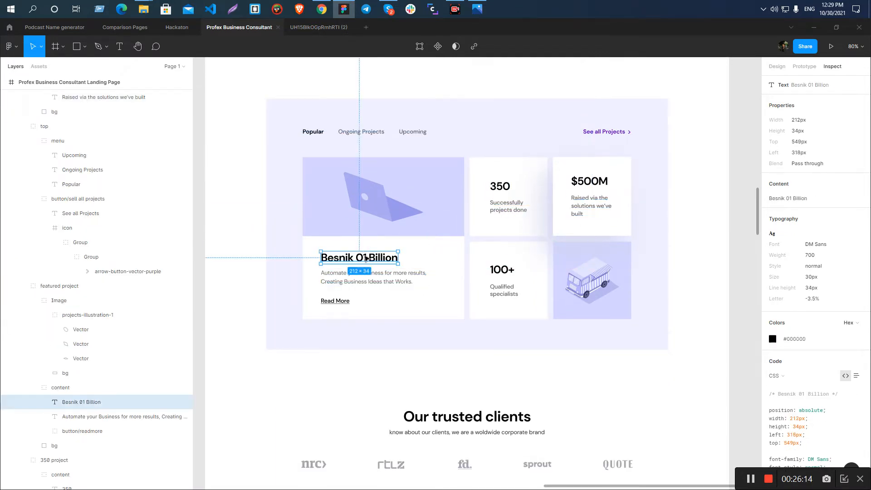
# - Examine the typography and colour of the "Our trusted clients" heading and its subtitle
pyautogui.scroll(-4, 405, 267)
pyautogui.scroll(-3, 405, 268)
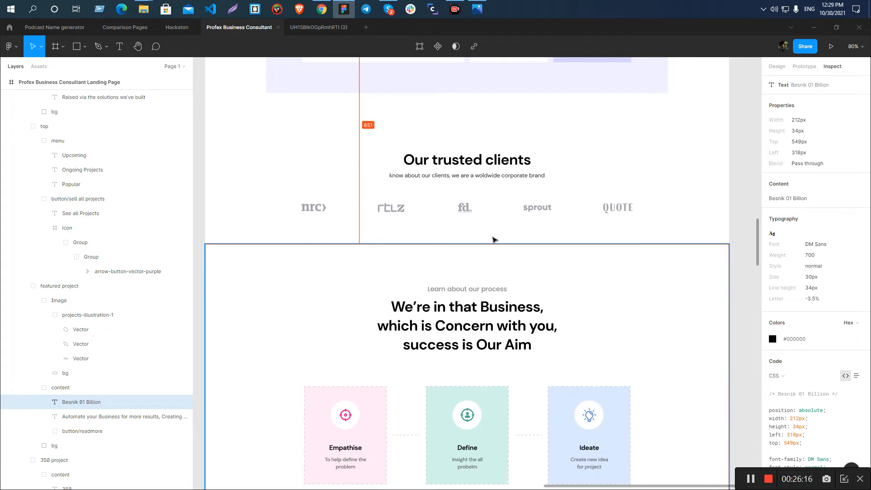
pyautogui.click(454, 160)
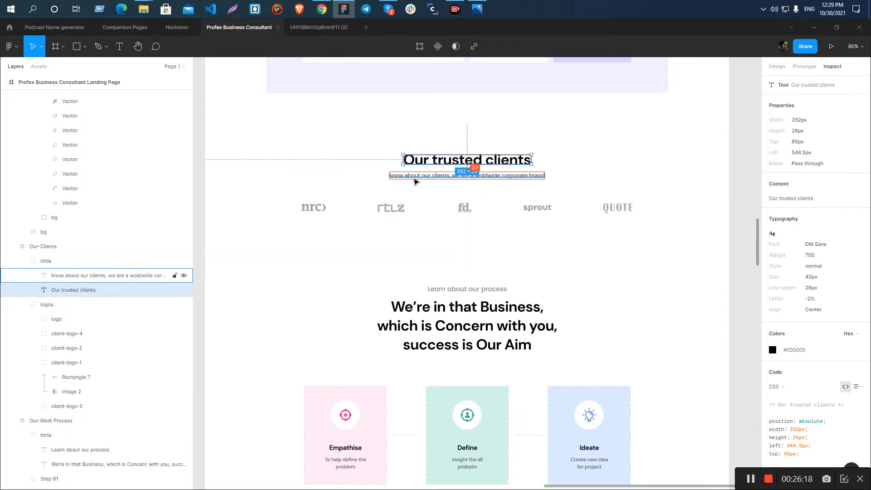
pyautogui.click(414, 178)
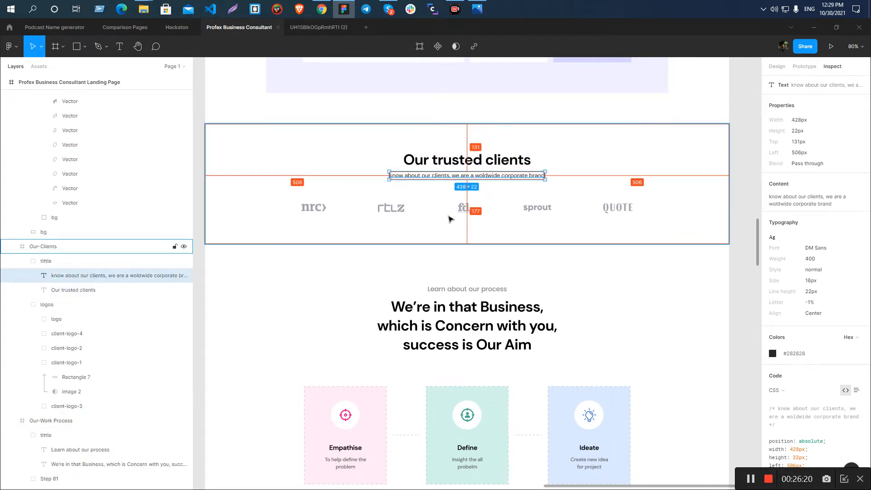
# - Examine the typography of the work process section's label, heading and Empathise card description in Figma, and return to the Webflow style guide
pyautogui.scroll(-4, 463, 182)
pyautogui.click(478, 146)
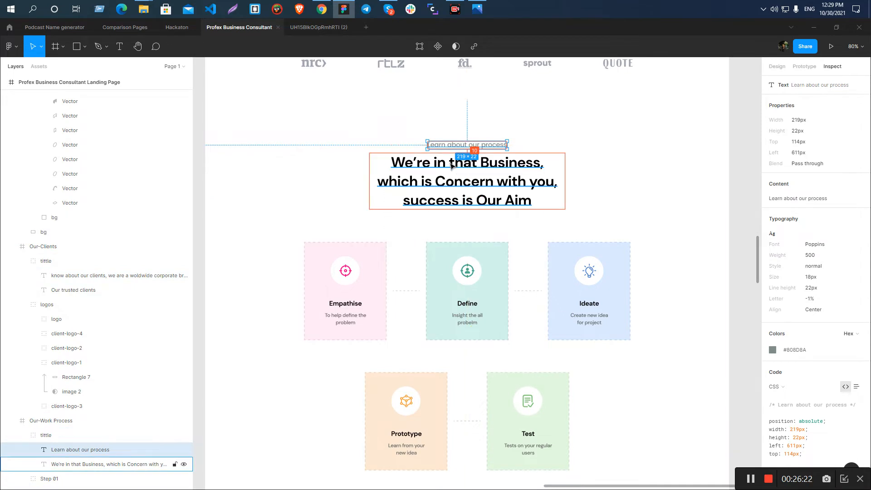
pyautogui.click(472, 156)
pyautogui.scroll(-5, 472, 272)
pyautogui.click(345, 152)
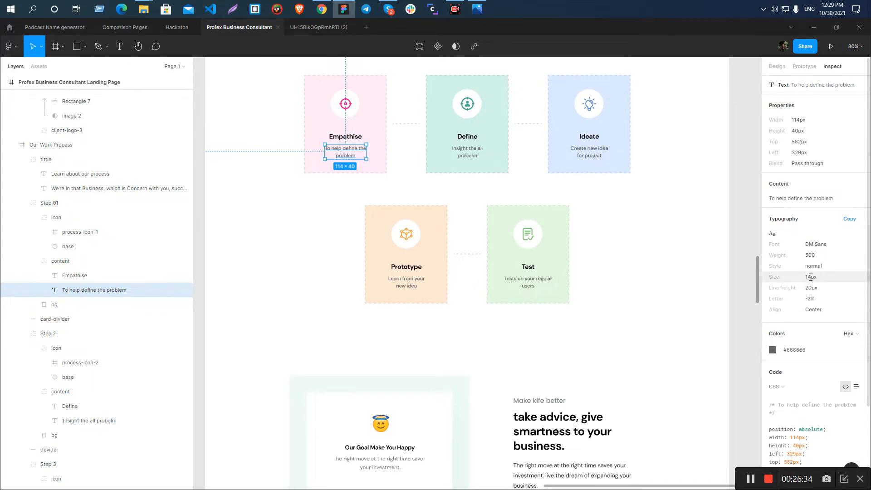
pyautogui.hotkey('alt', 'Tab')
pyautogui.scroll(5, 422, 227)
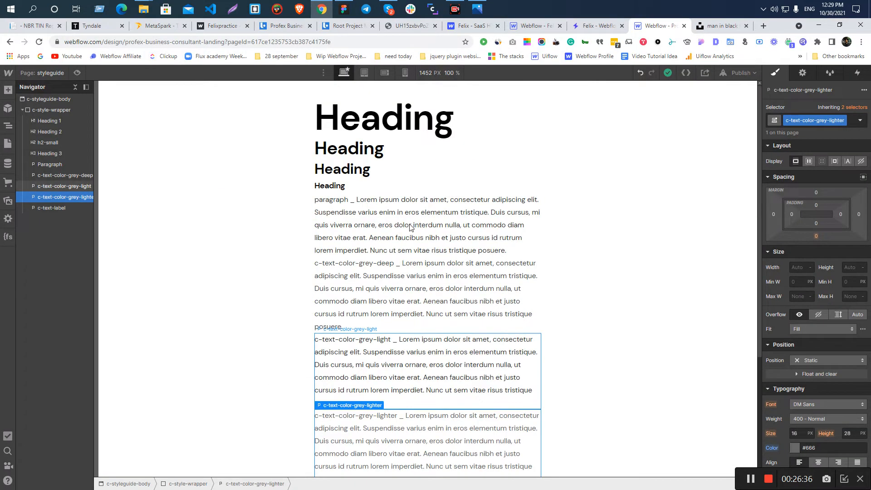
# - Duplicate the unclassed base paragraph below the headings on the style guide page
pyautogui.click(379, 229)
pyautogui.click(371, 288)
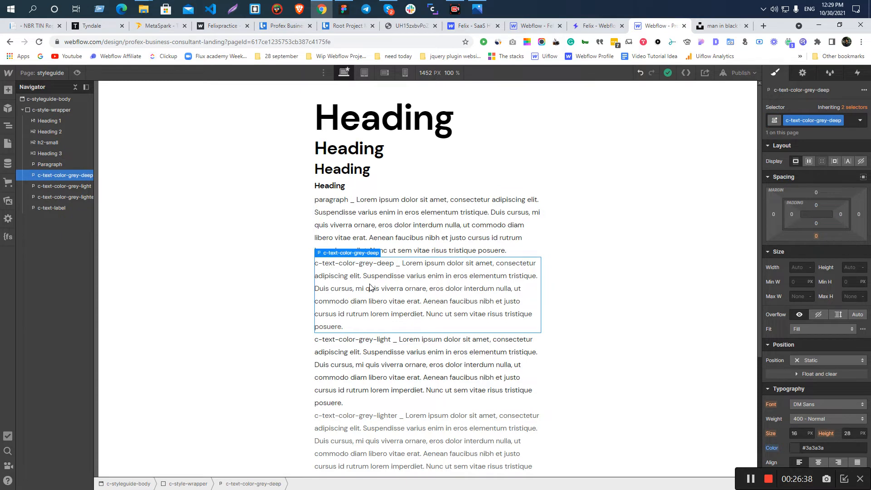
pyautogui.click(378, 245)
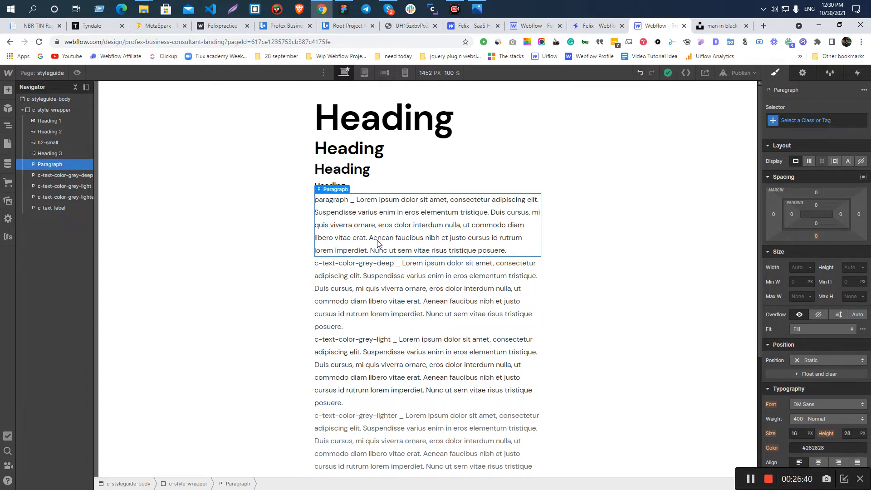
pyautogui.rightClick(378, 243)
pyautogui.click(361, 319)
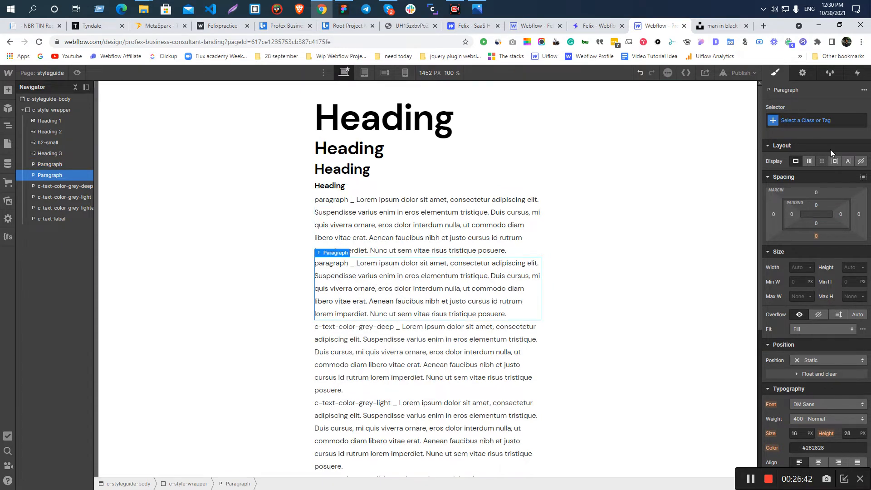
# - Create the class c-text-small on the duplicated paragraph
pyautogui.click(808, 121)
pyautogui.write('c-')
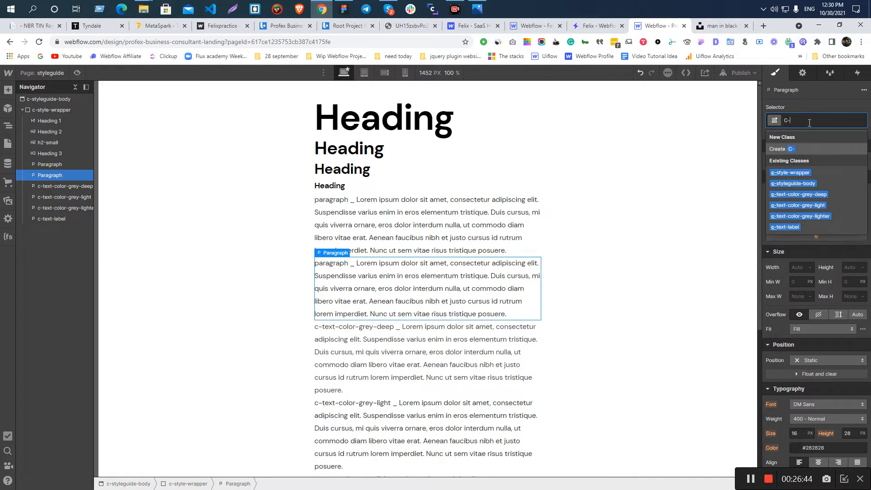
pyautogui.press('BackSpace')
pyautogui.press('BackSpace')
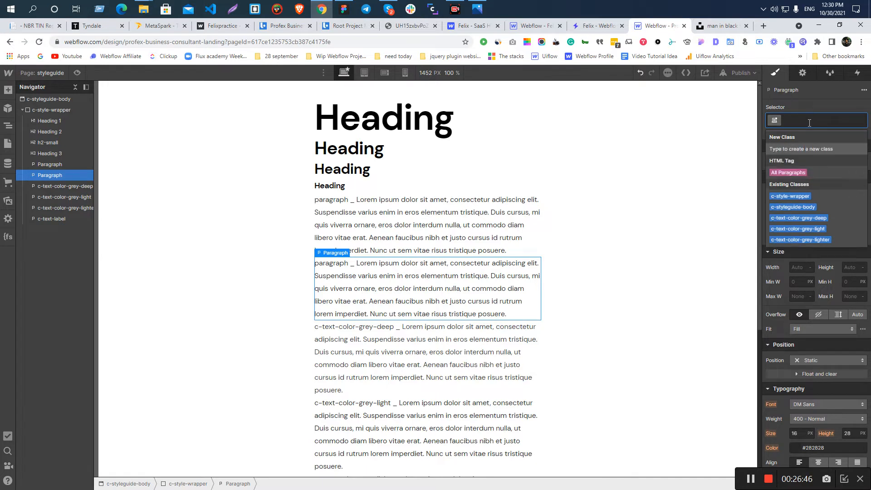
pyautogui.write('c-text-m')
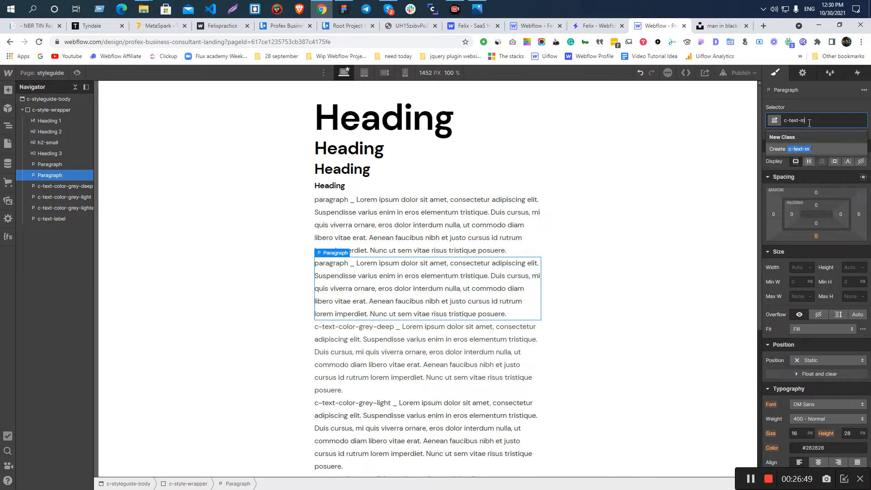
pyautogui.press('BackSpace')
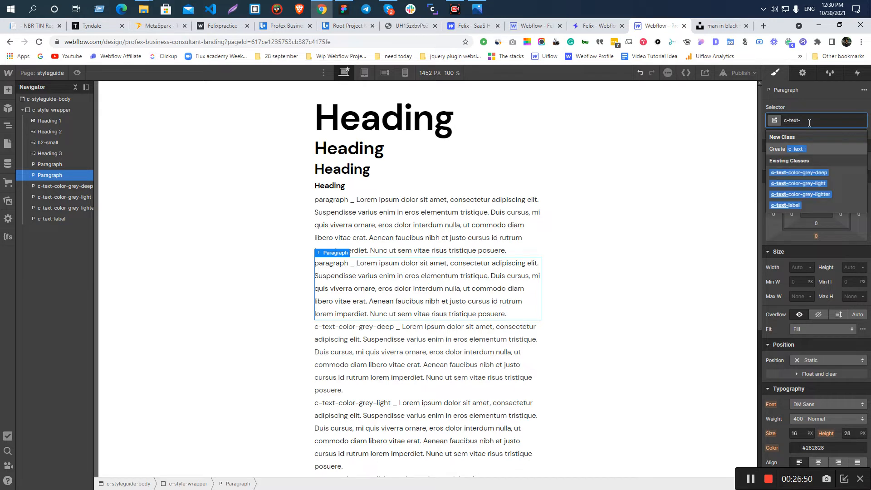
pyautogui.write('small')
pyautogui.press('Return')
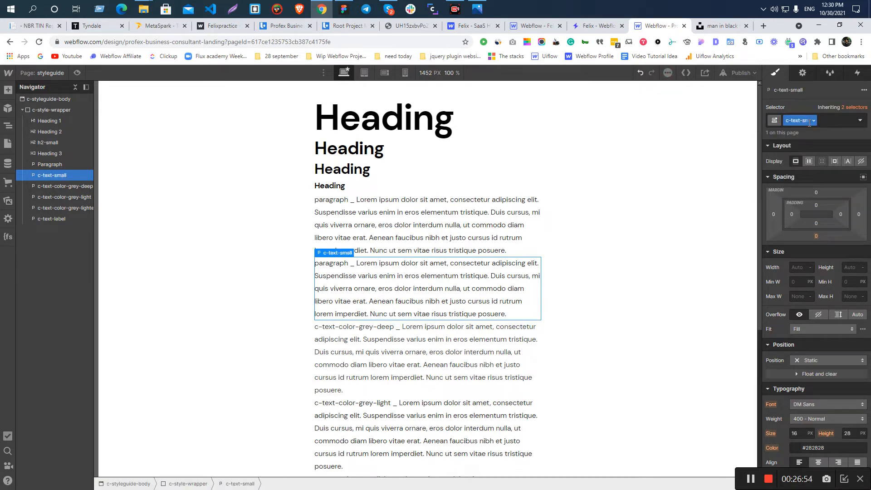
# - Rename the duplicated paragraph's class to c-paragraph-small
pyautogui.click(804, 120)
pyautogui.press('BackSpace')
pyautogui.press('BackSpace')
pyautogui.press('BackSpace')
pyautogui.press('BackSpace')
pyautogui.write('par')
pyautogui.write('agra')
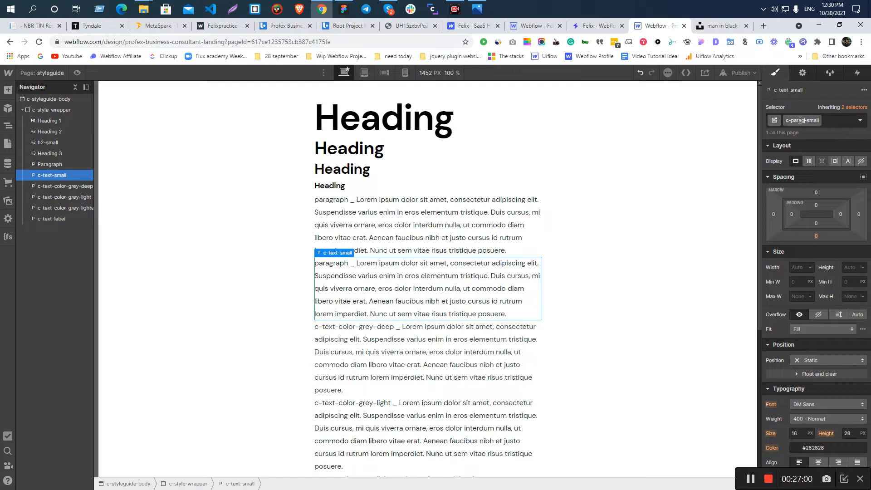
pyautogui.write('ph')
pyautogui.press('Return')
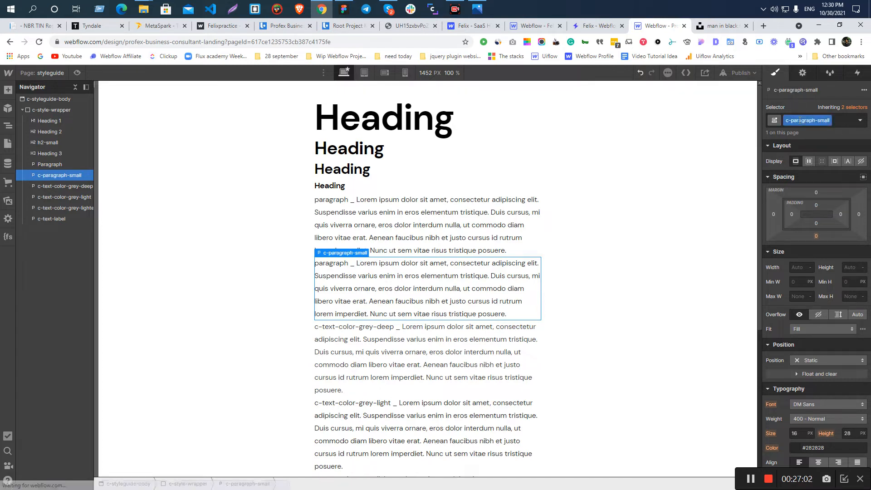
# - Set c-paragraph-small's font size to 14 px and line height to 20 px, checking against the Empathise card description in Figma
pyautogui.click(795, 434)
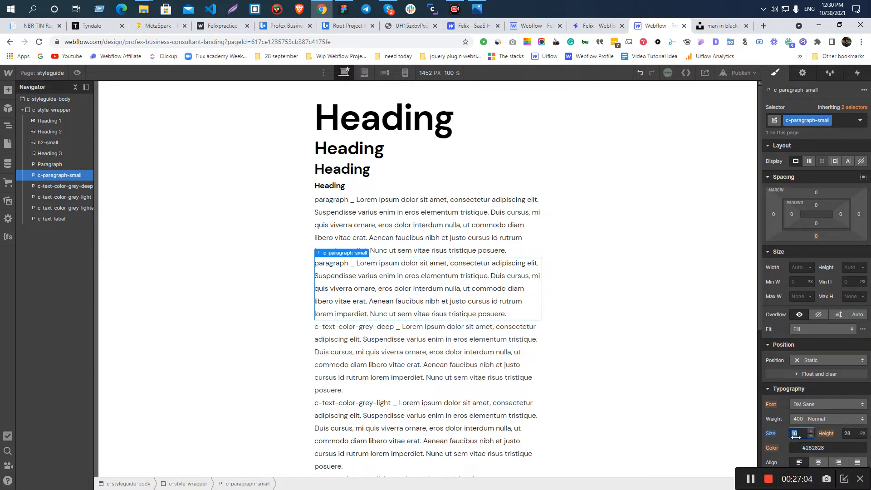
pyautogui.write('14')
pyautogui.hotkey('alt', 'Tab')
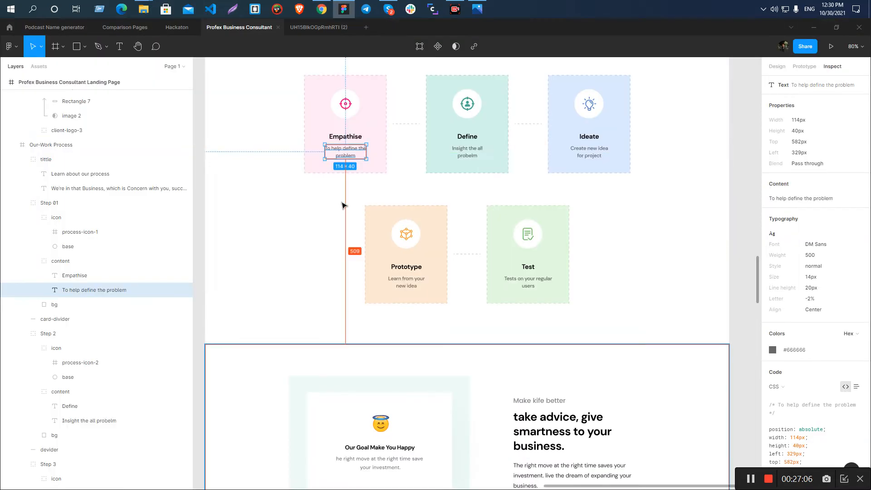
pyautogui.hotkey('alt', 'Tab')
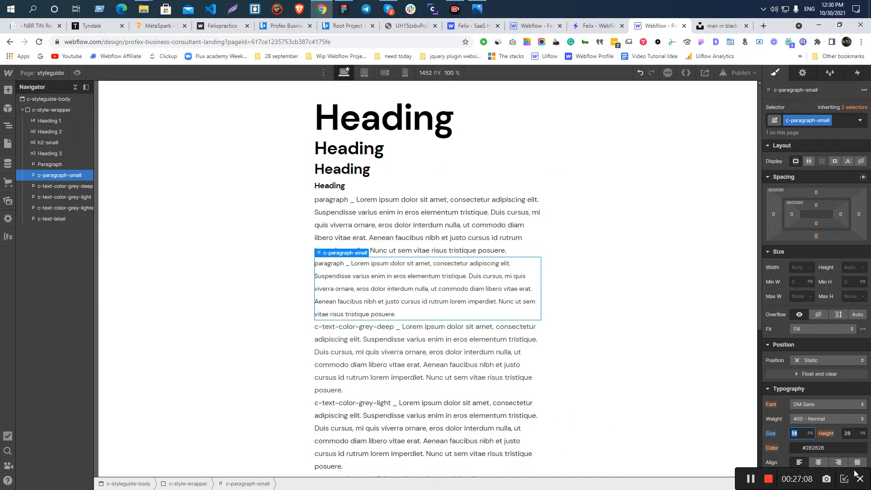
pyautogui.click(850, 436)
pyautogui.write('20')
pyautogui.press('Return')
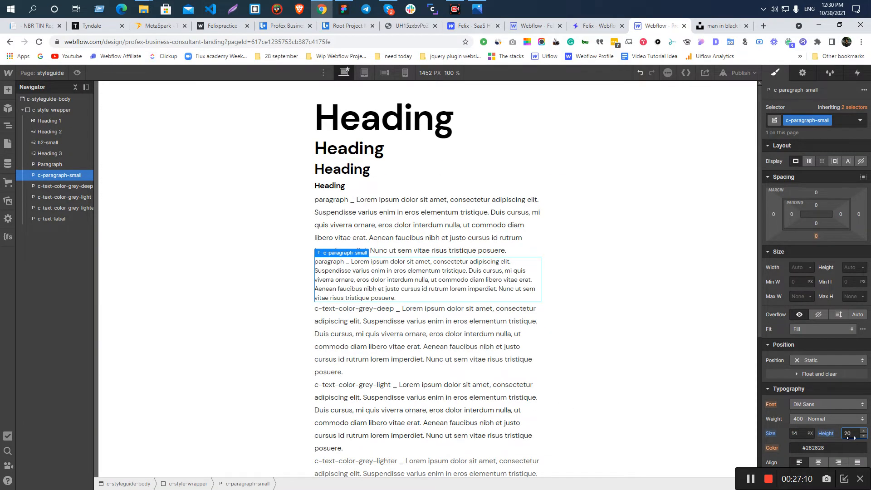
# - Take the letter spacing from the Empathise card description in Figma and set c-paragraph-small's letter spacing to -0.02 em in Webflow
pyautogui.hotkey('alt', 'Tab')
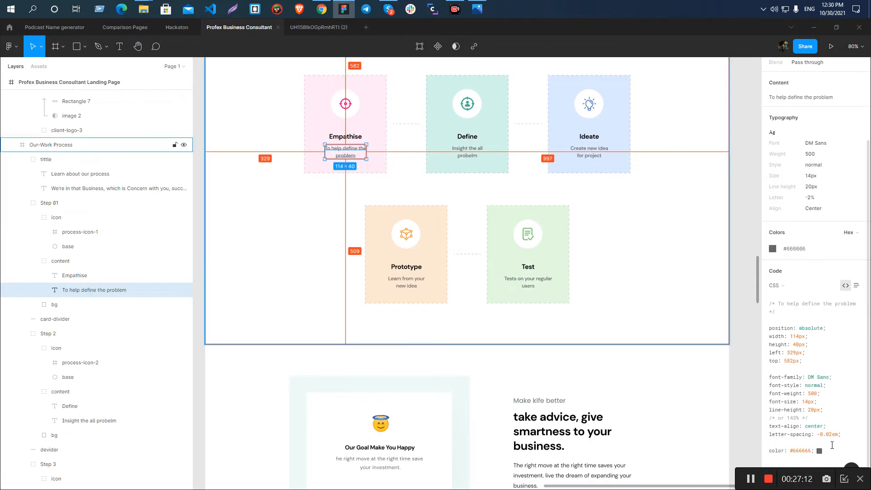
pyautogui.moveTo(838, 435); pyautogui.dragTo(821, 435)
pyautogui.hotkey('alt', 'Tab')
pyautogui.scroll(-2, 815, 353)
pyautogui.click(778, 377)
pyautogui.write('-0.02em')
pyautogui.press('Return')
# - Compare c-paragraph-small's typography with the Figma card description and the base paragraph in Webflow
pyautogui.hotkey('alt', 'Tab')
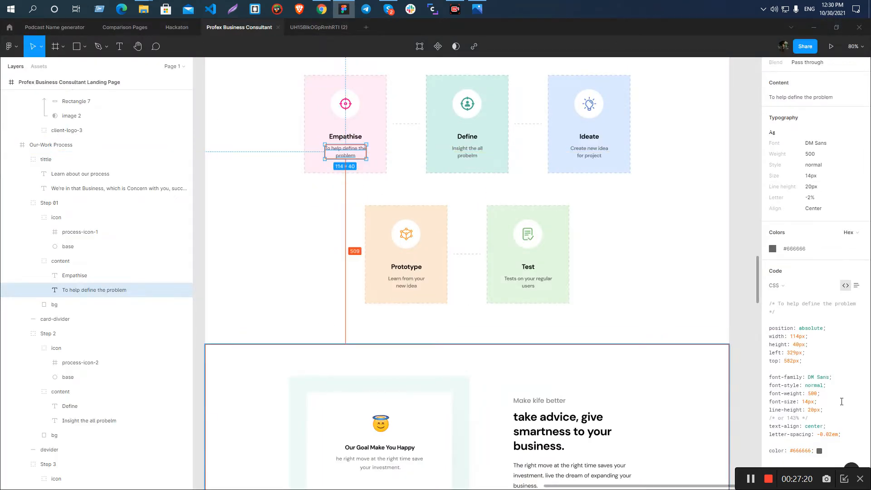
pyautogui.hotkey('alt', 'Tab')
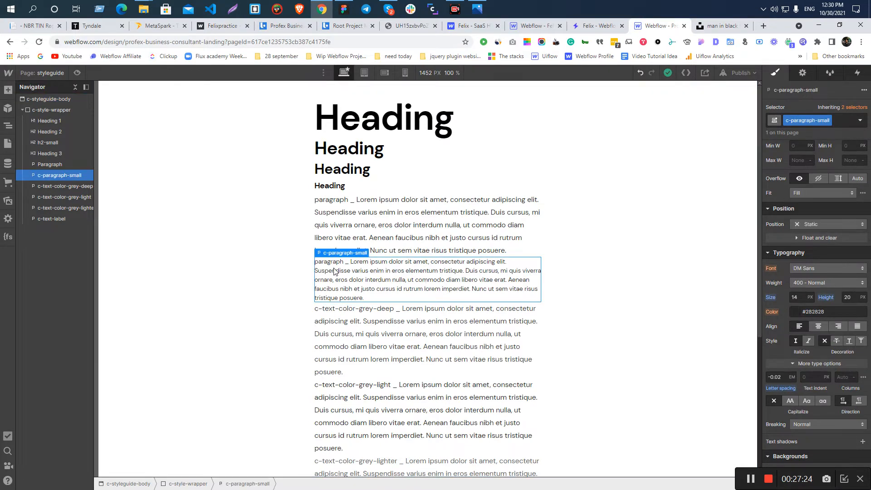
pyautogui.click(406, 238)
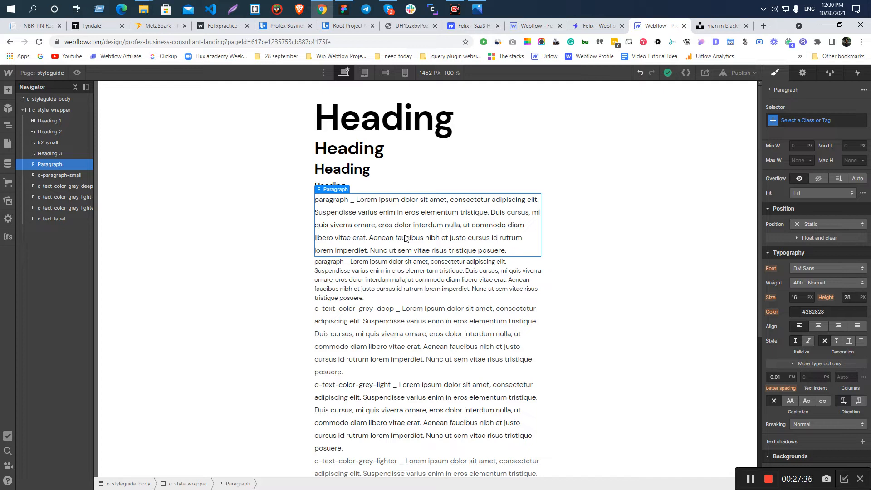
pyautogui.click(393, 285)
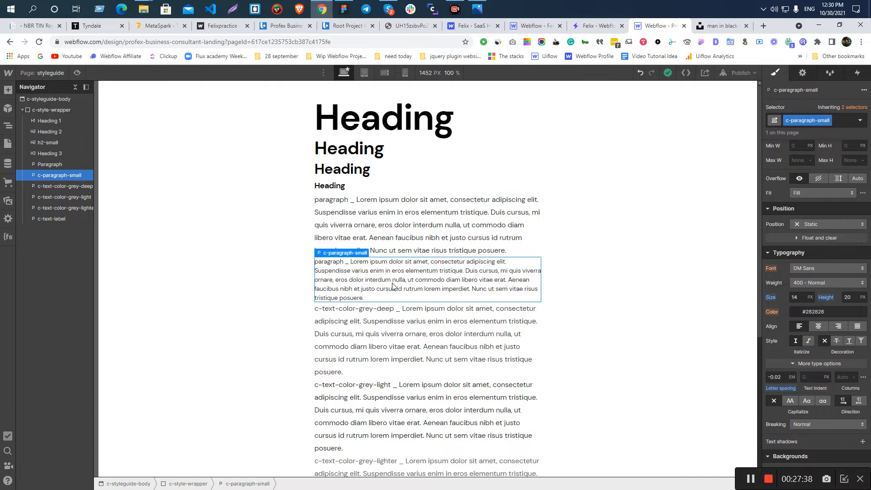
pyautogui.rightClick(393, 286)
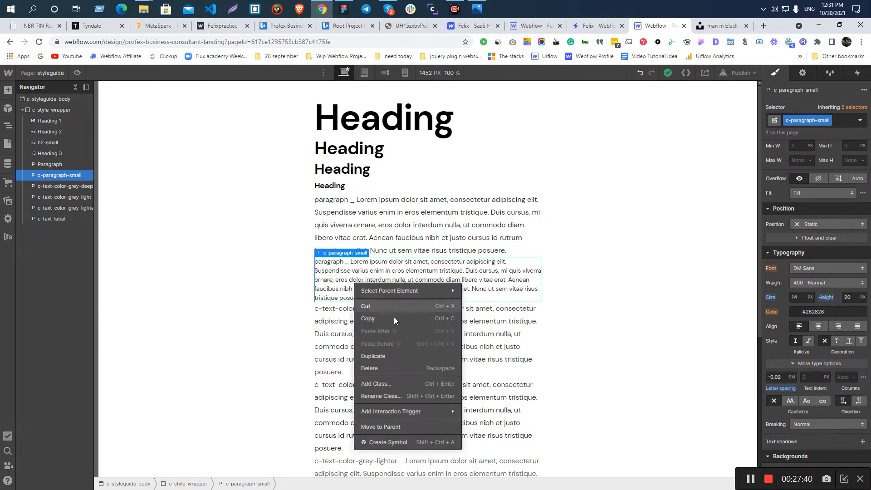
pyautogui.click(242, 322)
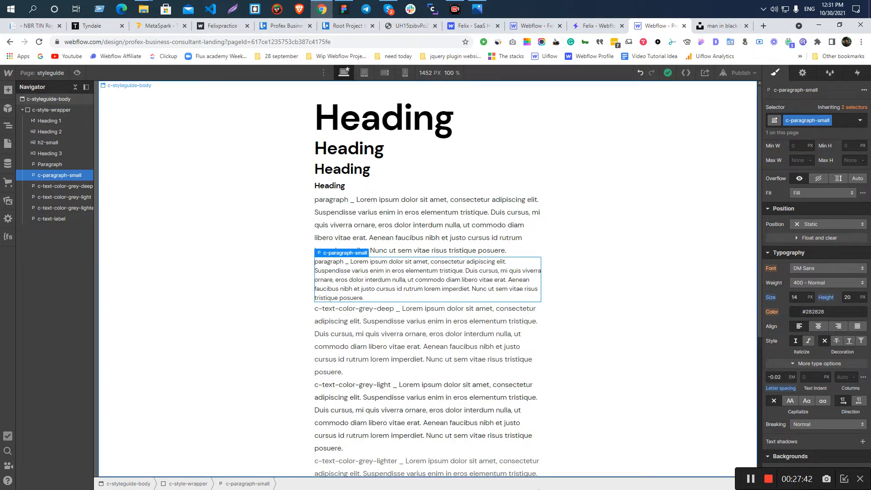
# - Copy the colour #666666 from the Empathise card description in Figma and apply it to the c-paragraph-small text in Webflow
pyautogui.hotkey('alt', 'Tab')
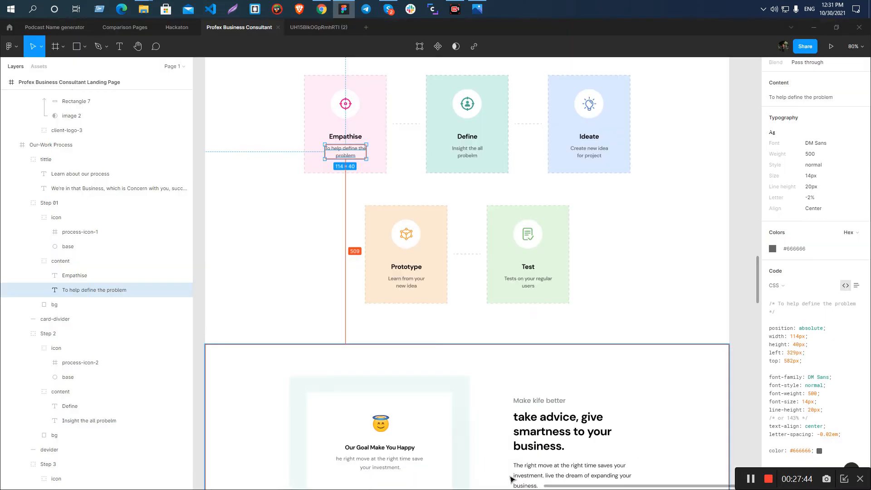
pyautogui.moveTo(813, 451); pyautogui.dragTo(790, 450)
pyautogui.hotkey('ctrl', 'c')
pyautogui.click(280, 232)
pyautogui.click(349, 156)
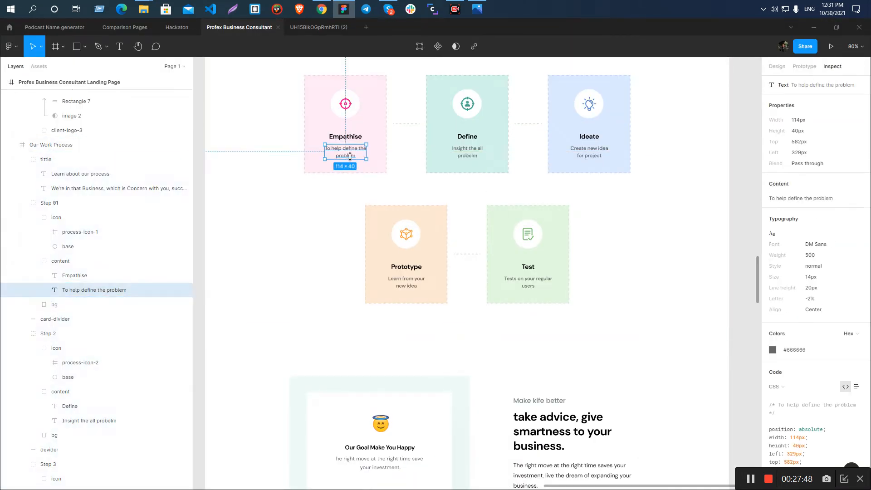
pyautogui.click(794, 350)
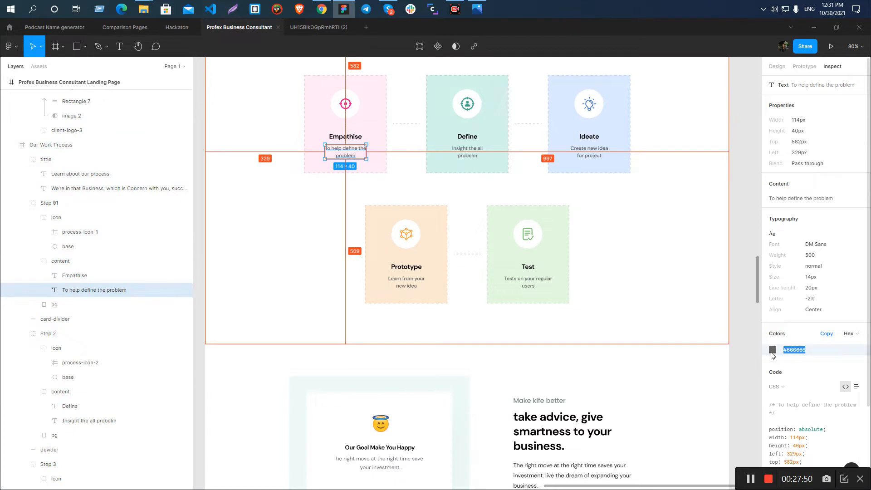
pyautogui.hotkey('alt', 'Tab')
pyautogui.click(828, 315)
pyautogui.hotkey('ctrl', 'v')
pyautogui.press('Return')
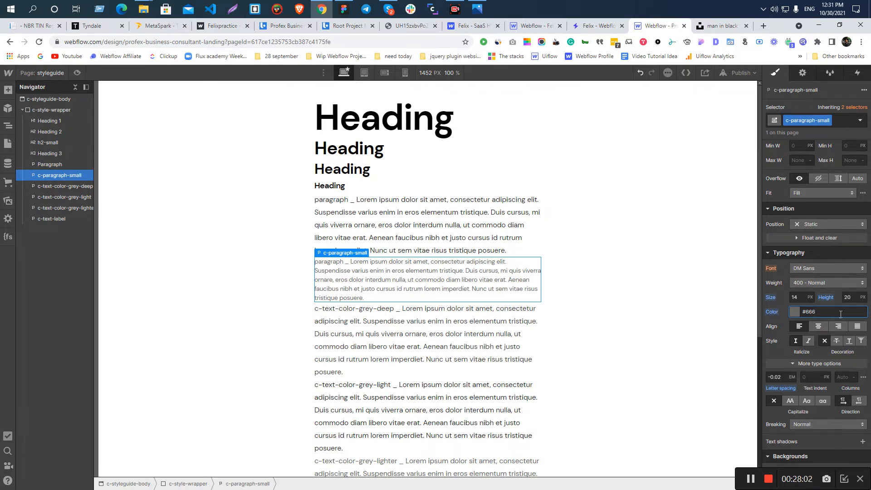
# - Duplicate the c-paragraph-small paragraph and replace the copy's class with a new class named c-text-center
pyautogui.rightClick(362, 298)
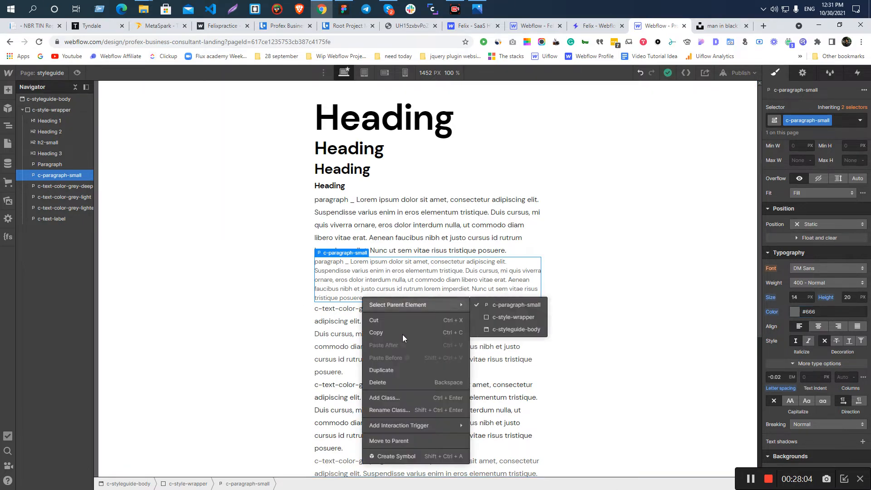
pyautogui.click(390, 368)
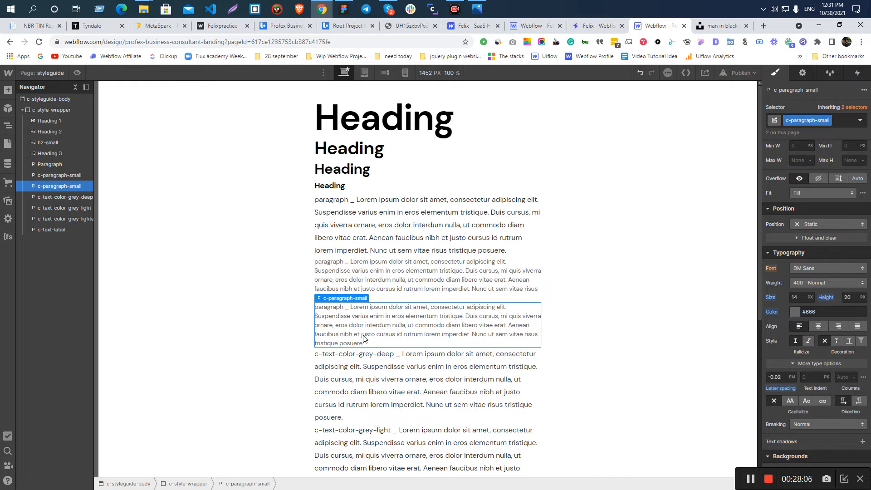
pyautogui.click(829, 121)
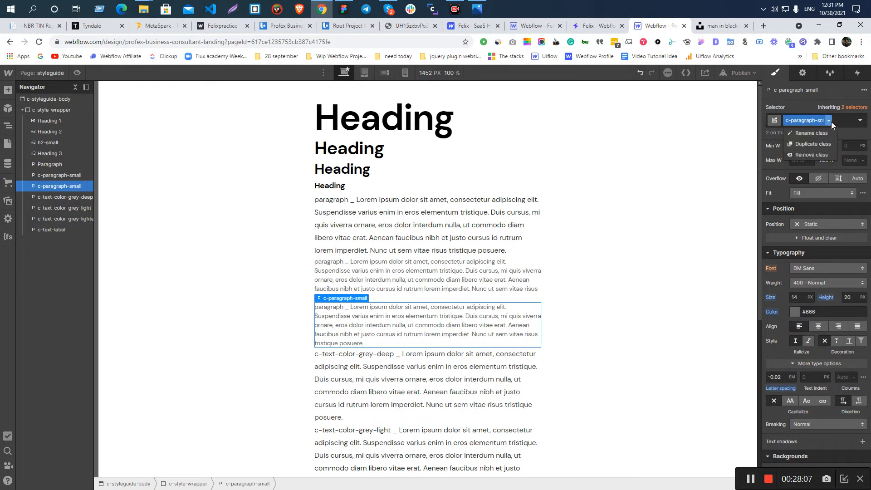
pyautogui.click(797, 154)
pyautogui.click(799, 120)
pyautogui.write('c-text-ce')
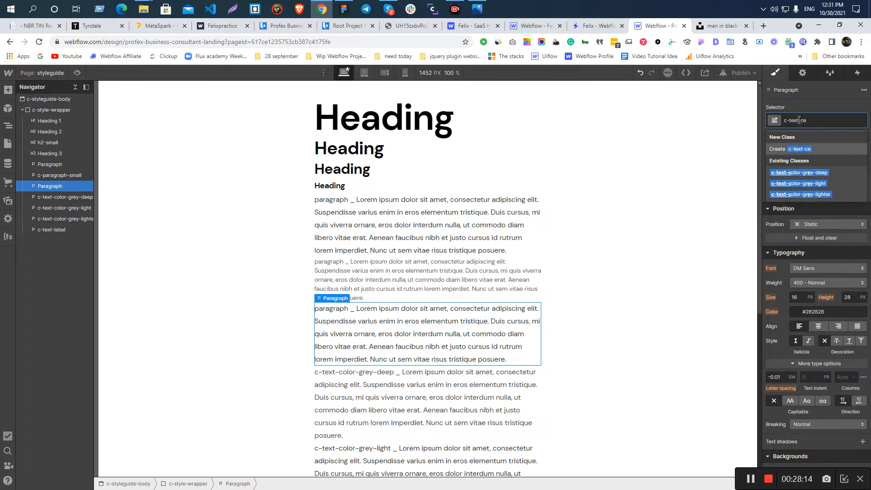
pyautogui.write('nter')
pyautogui.press('Return')
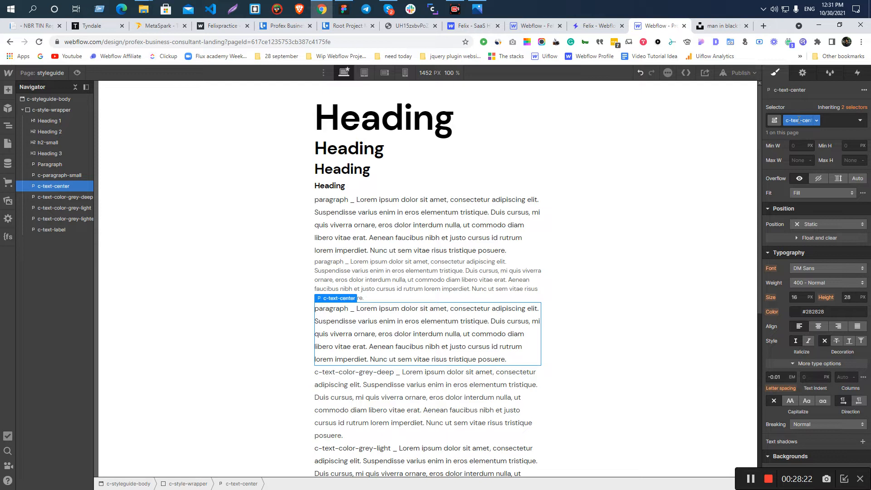
# - Examine the alignment and typography of the "Learn about our process" label in Figma, and return to the Webflow style guide
pyautogui.hotkey('alt', 'Tab')
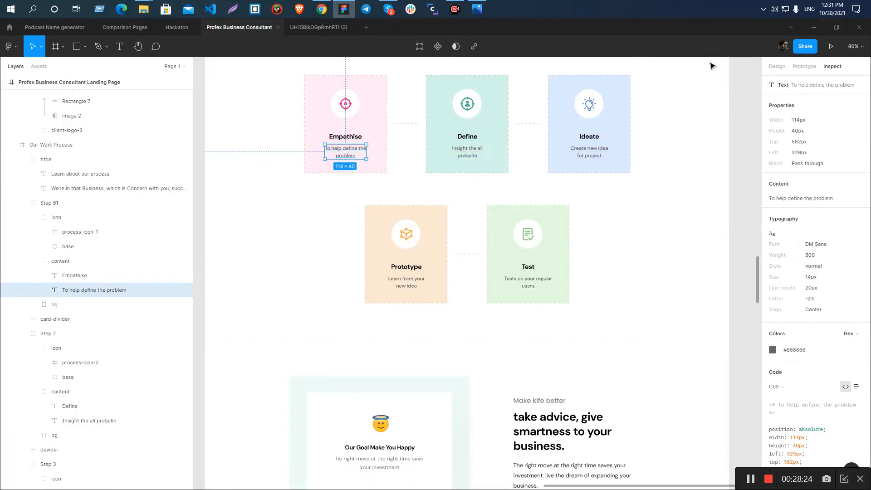
pyautogui.scroll(2, 406, 191)
pyautogui.scroll(5, 394, 209)
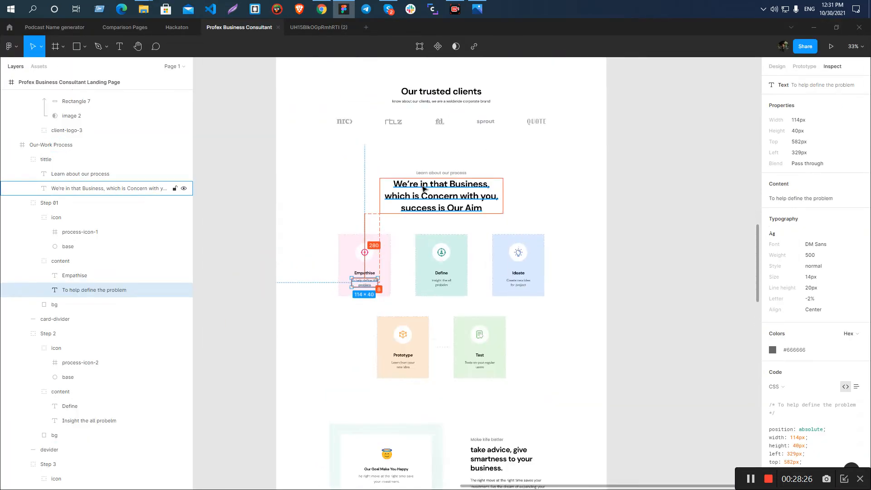
pyautogui.click(469, 156)
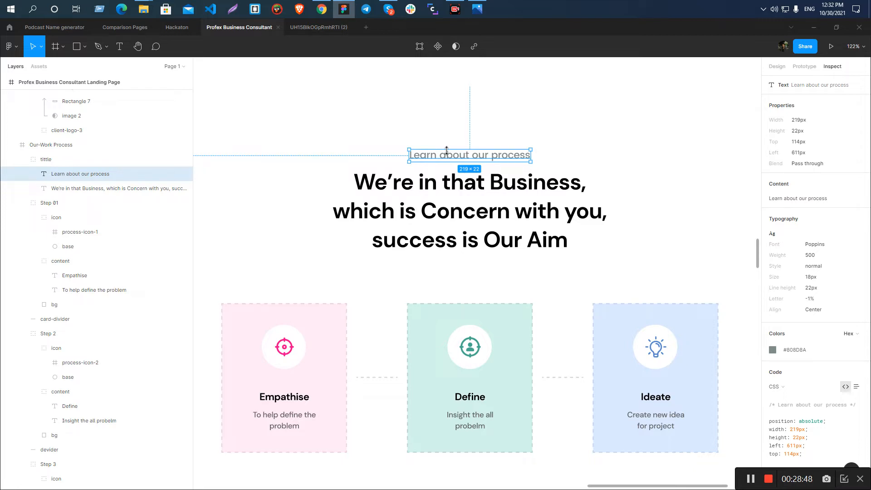
pyautogui.hotkey('alt', 'Tab')
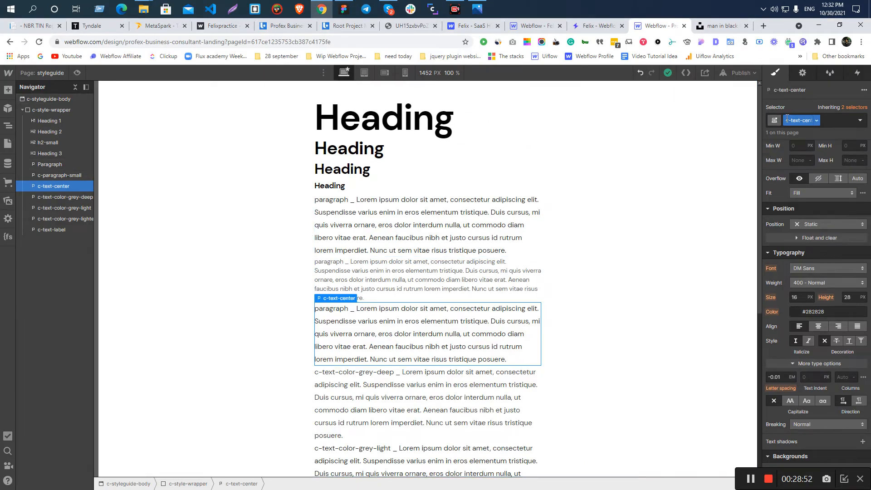
# - Replace the c-text-center paragraph's text with "c-text-center" and centre-align it
pyautogui.doubleClick(396, 335)
pyautogui.moveTo(514, 360); pyautogui.dragTo(353, 310)
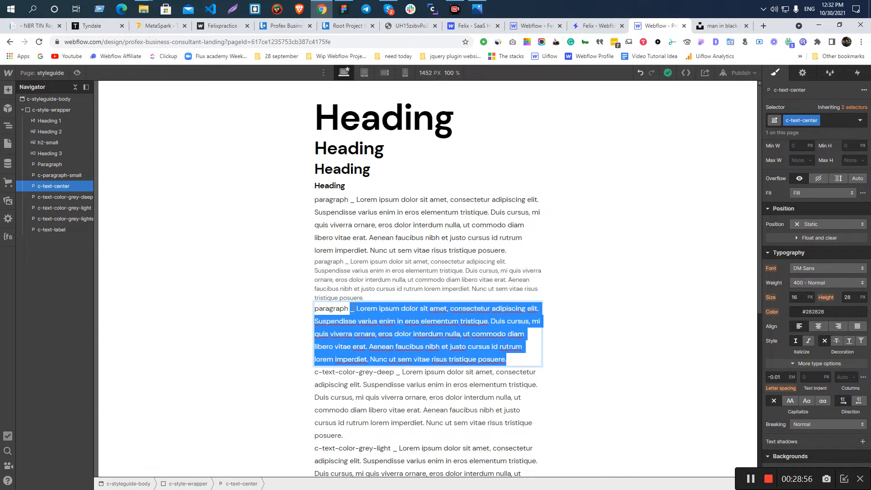
pyautogui.press('BackSpace')
pyautogui.doubleClick(352, 308)
pyautogui.write('c-')
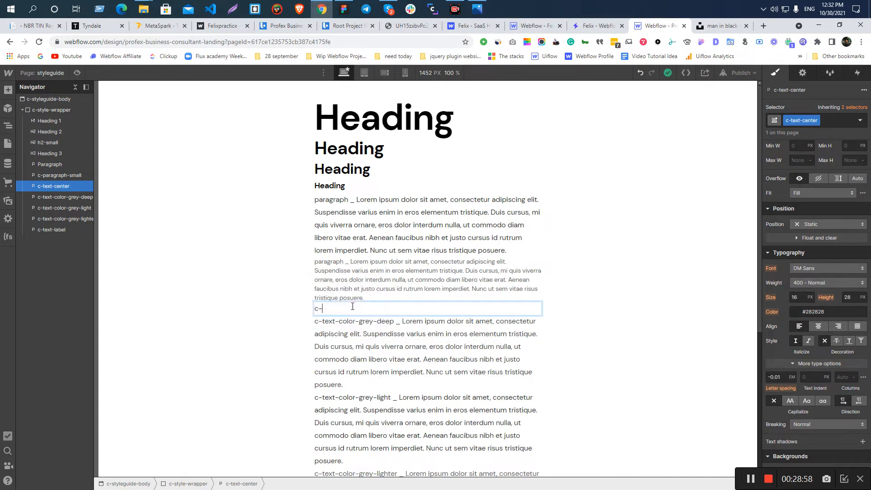
pyautogui.write('text-center')
pyautogui.press('Escape')
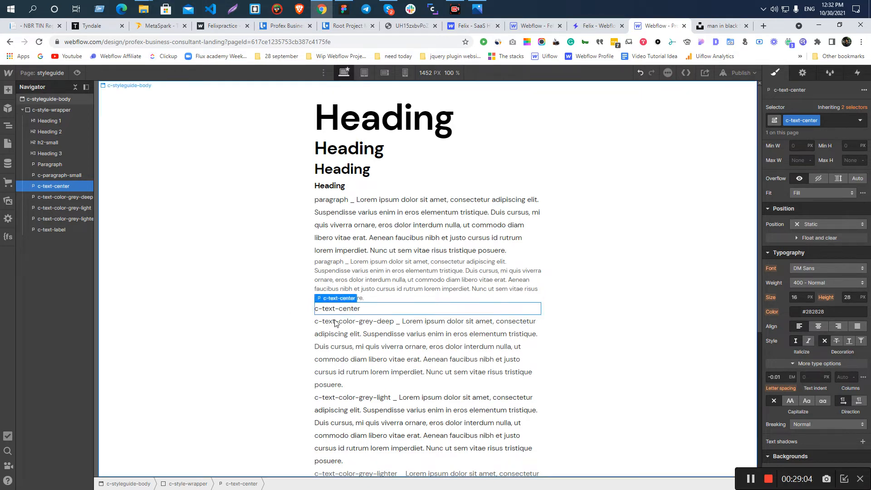
pyautogui.click(819, 326)
# - Duplicate the c-text-center paragraph and change the copy's text to "c-text-right"
pyautogui.hotkey('ctrl', 'd')
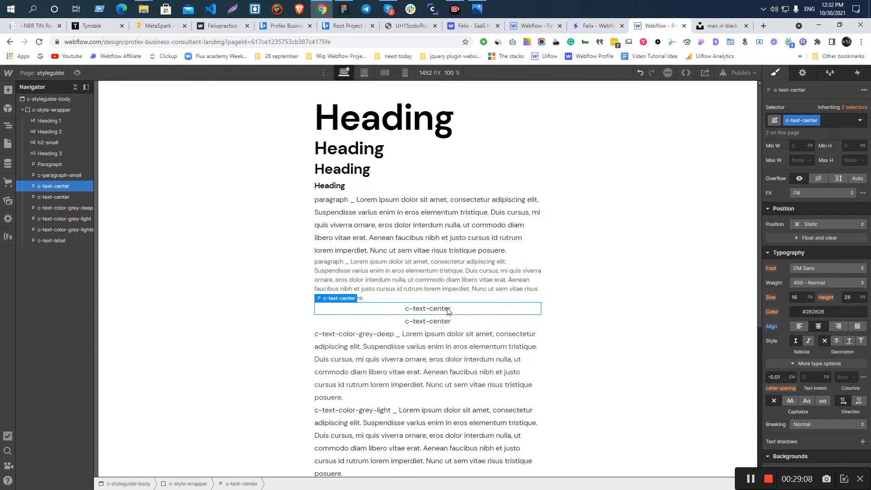
pyautogui.doubleClick(439, 325)
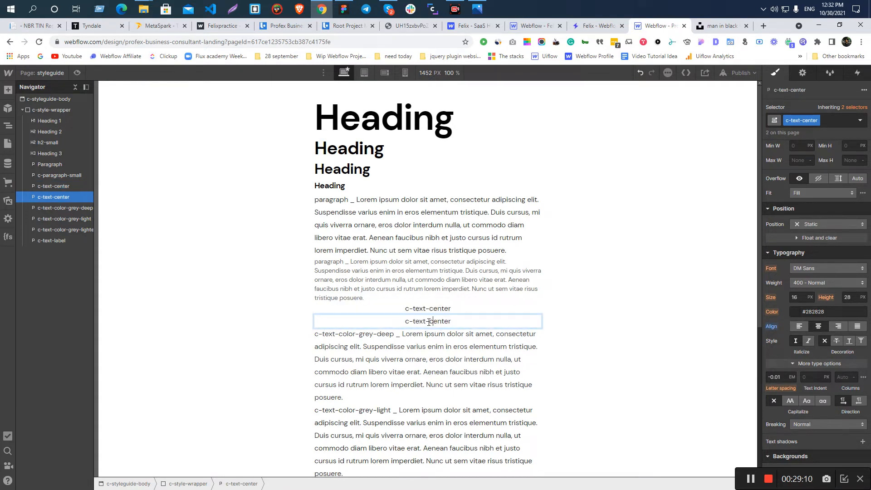
pyautogui.moveTo(429, 322); pyautogui.dragTo(487, 322)
pyautogui.write('right')
pyautogui.press('Escape')
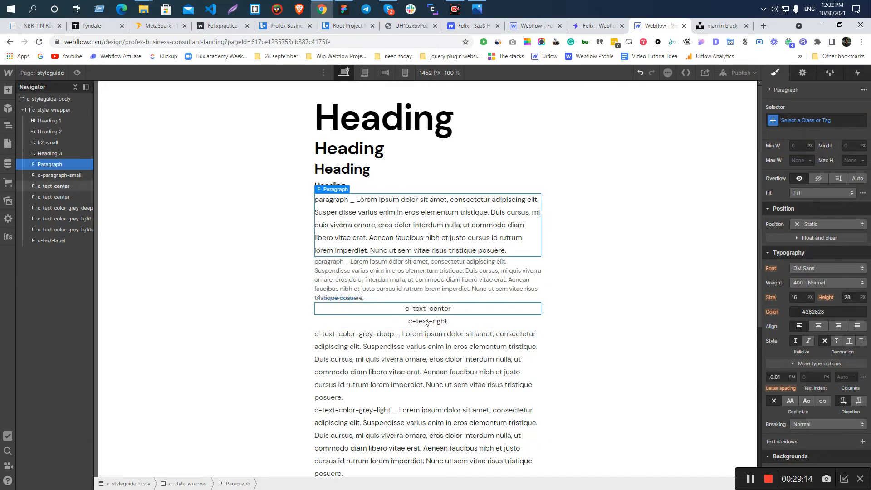
# - Duplicate the copied paragraph's class as c-text-right and set its alignment to right
pyautogui.click(817, 119)
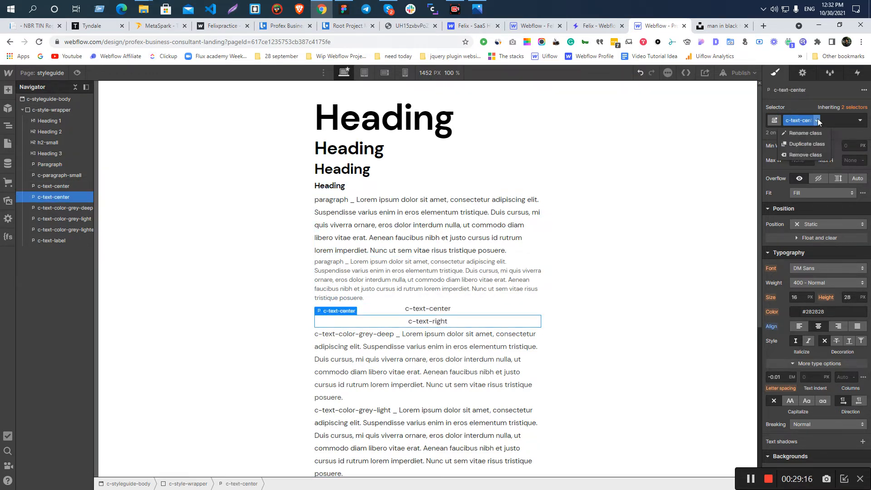
pyautogui.click(811, 144)
pyautogui.press('End')
pyautogui.press('BackSpace')
pyautogui.press('BackSpace')
pyautogui.press('BackSpace')
pyautogui.press('BackSpace')
pyautogui.press('BackSpace')
pyautogui.press('BackSpace')
pyautogui.press('BackSpace')
pyautogui.press('BackSpace')
pyautogui.write('right')
pyautogui.press('Return')
pyautogui.click(838, 326)
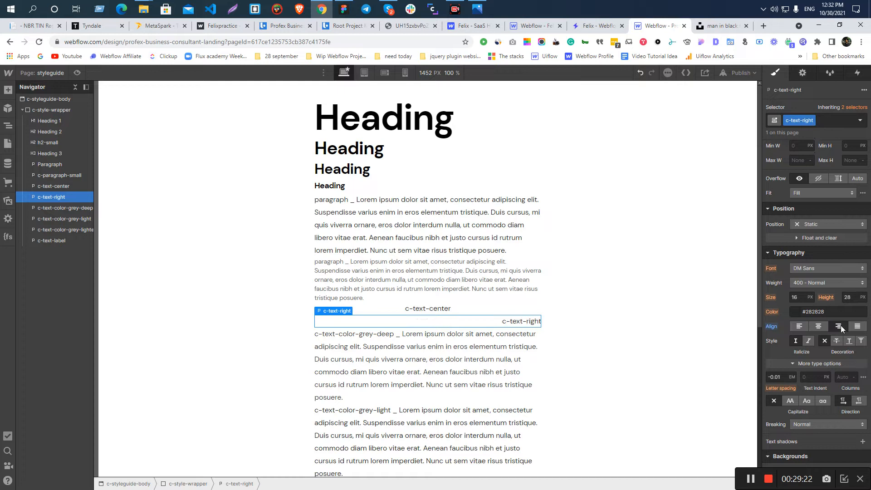
# - Copy the c-text-right paragraph and paste the copy directly below it
pyautogui.click(513, 310)
pyautogui.click(514, 323)
pyautogui.hotkey('ctrl', 'c')
pyautogui.hotkey('ctrl', 'v')
# - Duplicate the pasted paragraph's class as c-text-left and set its alignment to left
pyautogui.click(812, 120)
pyautogui.click(804, 144)
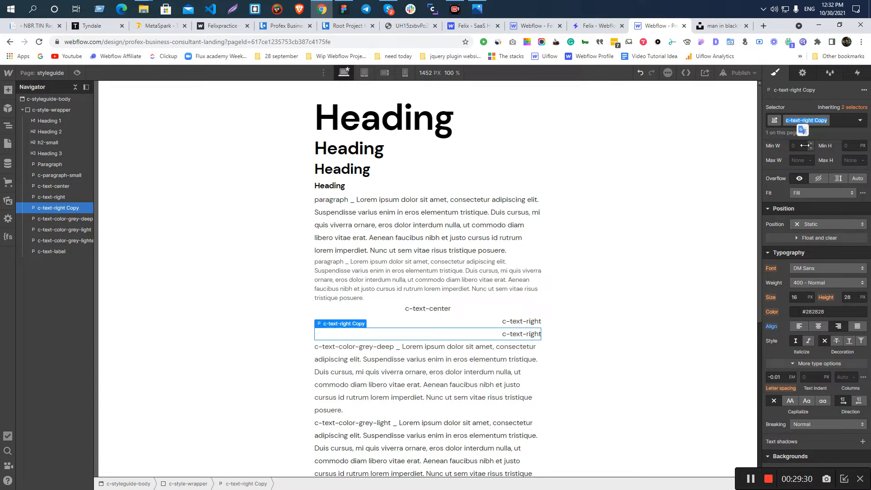
pyautogui.press('Right')
pyautogui.press('BackSpace')
pyautogui.press('BackSpace')
pyautogui.press('BackSpace')
pyautogui.press('BackSpace')
pyautogui.press('BackSpace')
pyautogui.press('BackSpace')
pyautogui.press('BackSpace')
pyautogui.press('BackSpace')
pyautogui.press('BackSpace')
pyautogui.press('BackSpace')
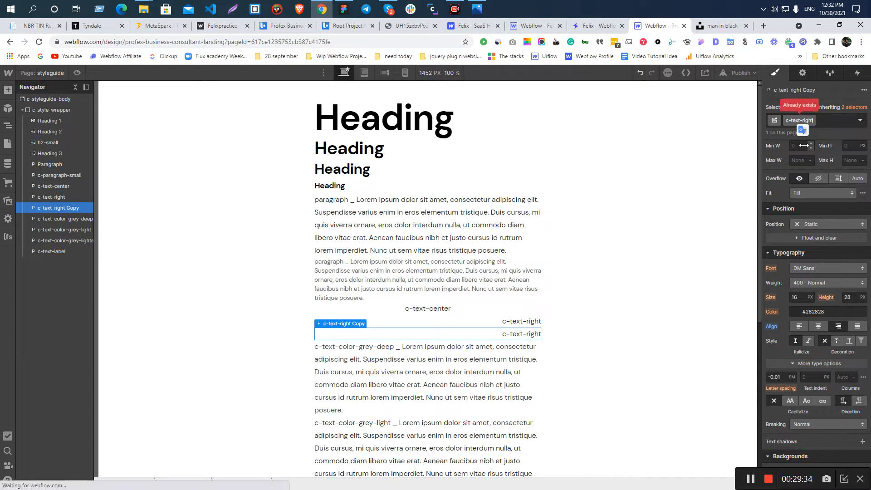
pyautogui.write('left')
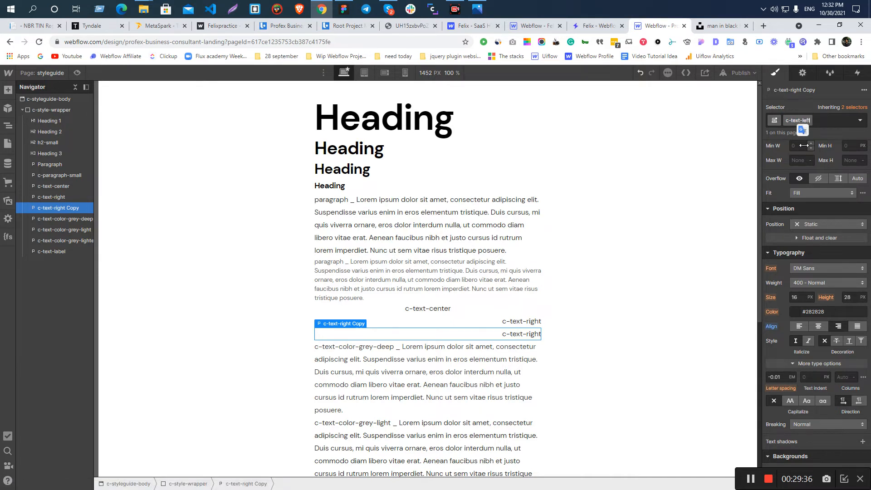
pyautogui.press('Return')
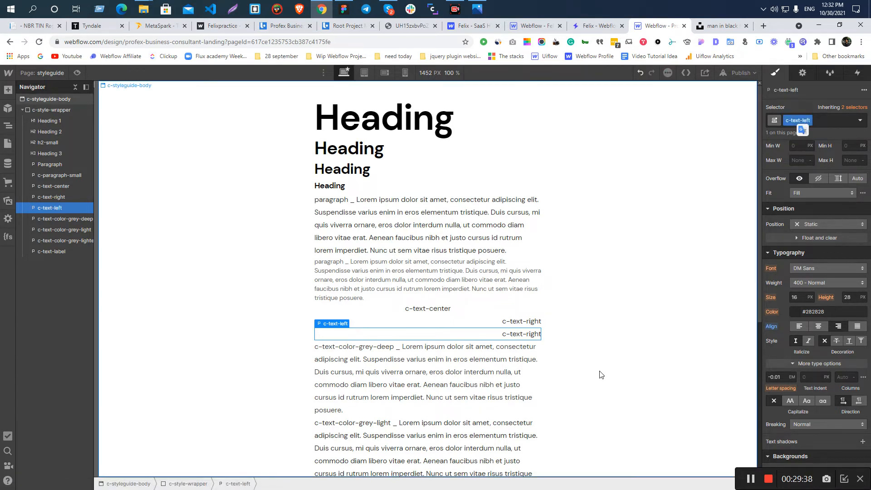
pyautogui.click(800, 326)
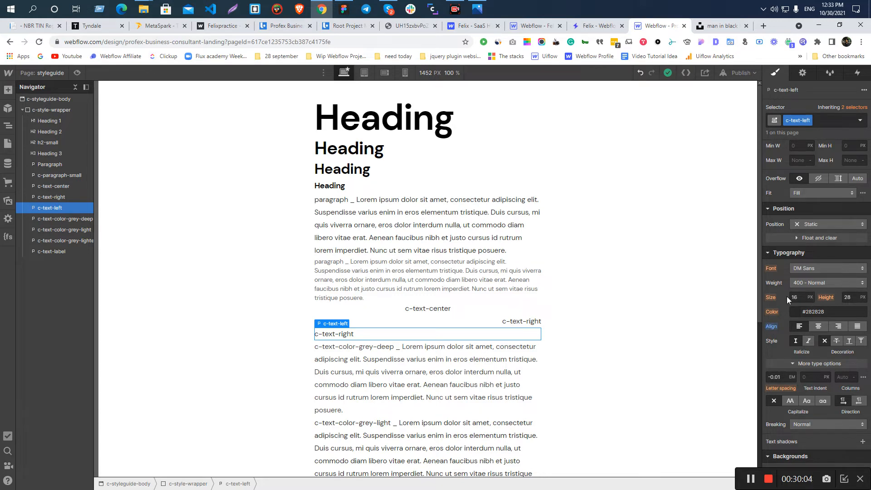
# - Remove the c-text-left class from the pasted paragraph and show the styles of the All Paragraphs tag
pyautogui.click(808, 122)
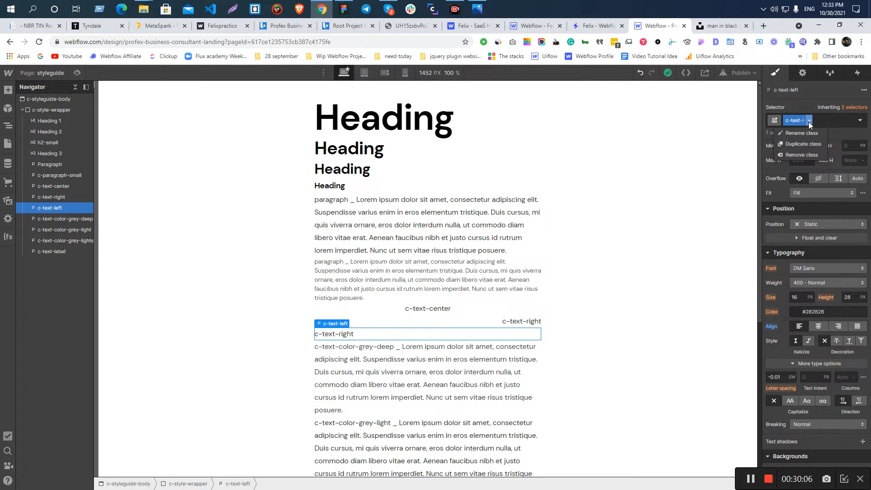
pyautogui.click(802, 154)
pyautogui.click(805, 120)
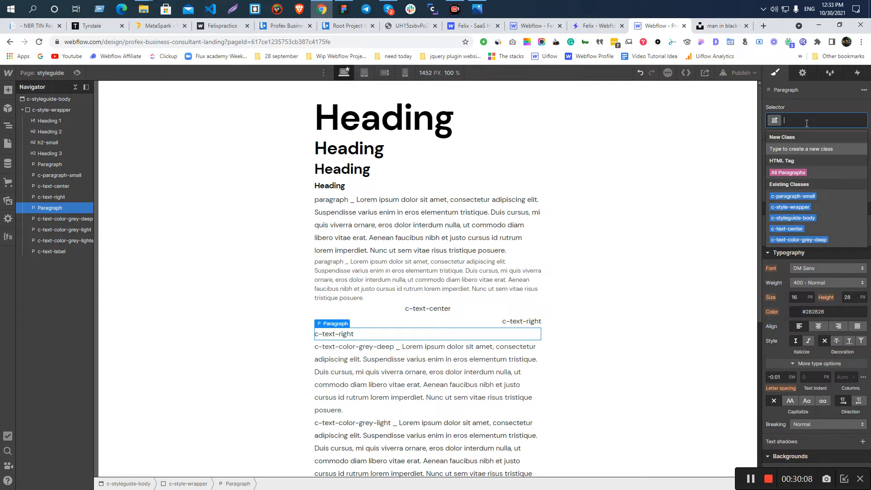
pyautogui.click(790, 172)
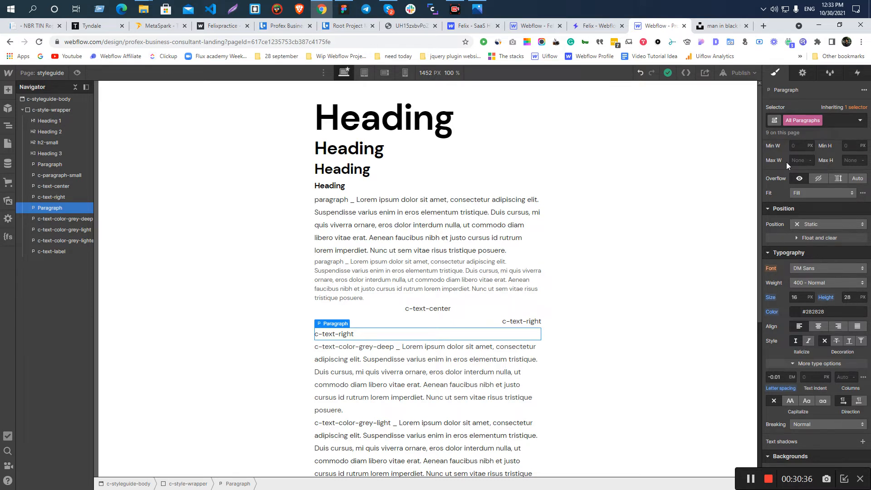
# - Examine the styles of the All H1 Headings tag and compare them with the c-text-center class's typography
pyautogui.click(513, 113)
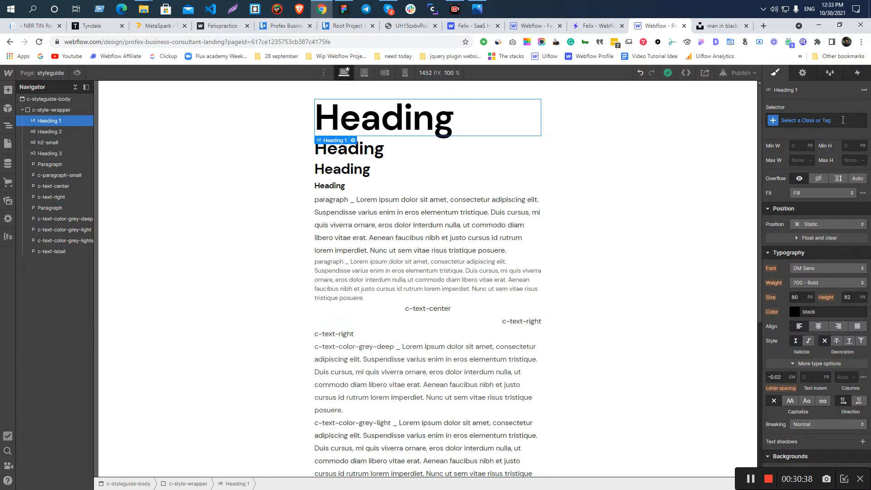
pyautogui.click(843, 119)
pyautogui.click(788, 169)
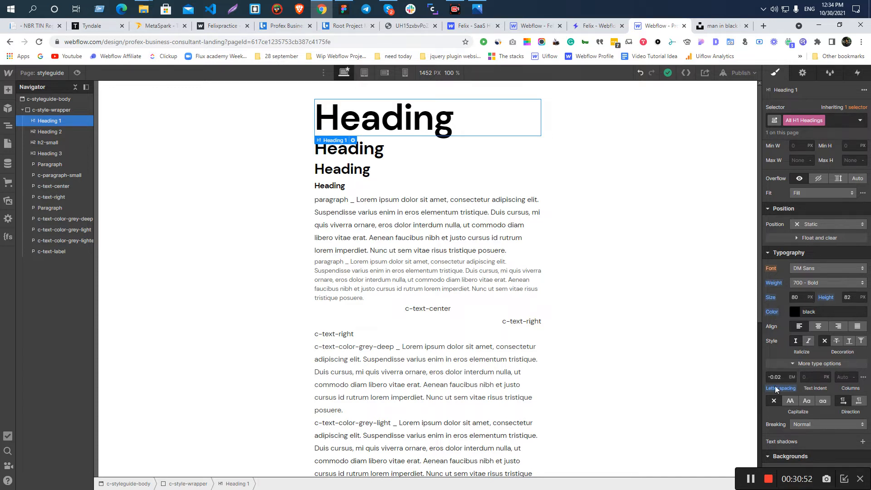
pyautogui.scroll(3, 775, 386)
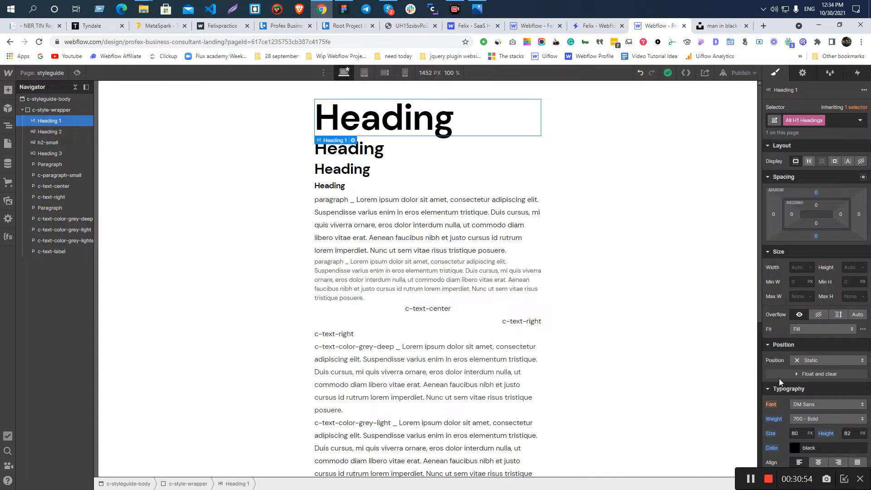
pyautogui.click(437, 310)
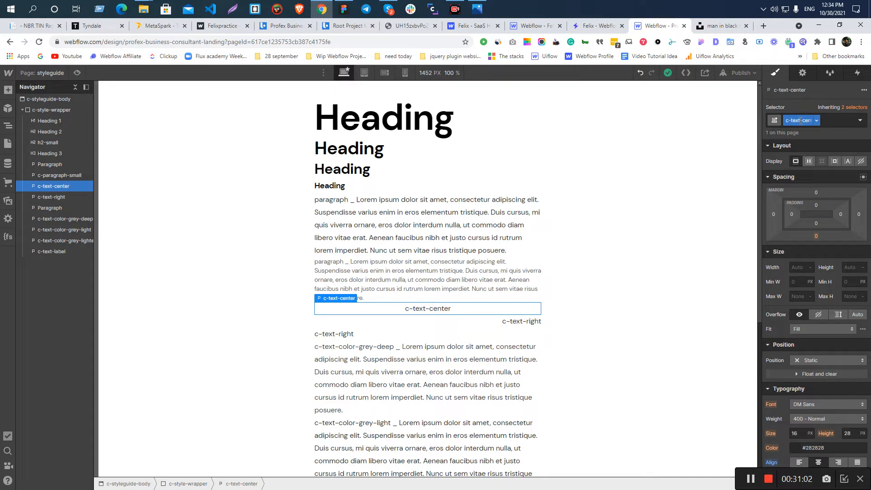
pyautogui.scroll(-5, 798, 253)
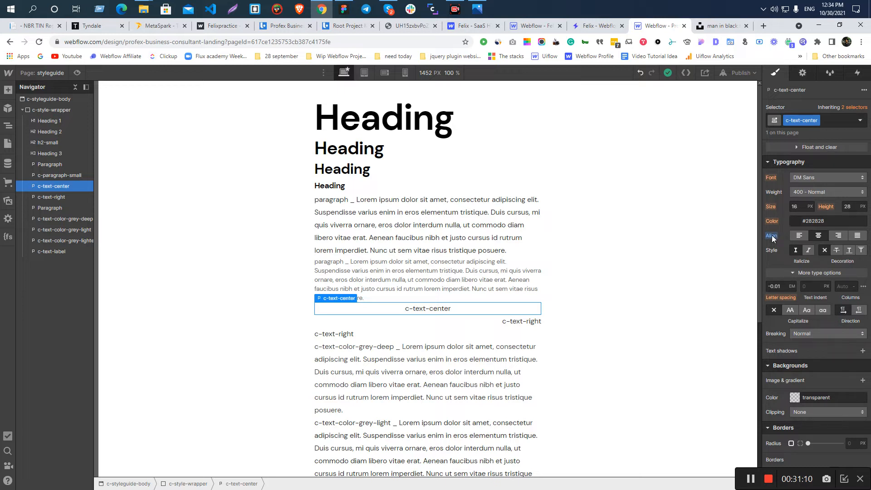
# - Try the existing c-text-center class on the Heading 1 element, and remove it from the heading
pyautogui.click(49, 121)
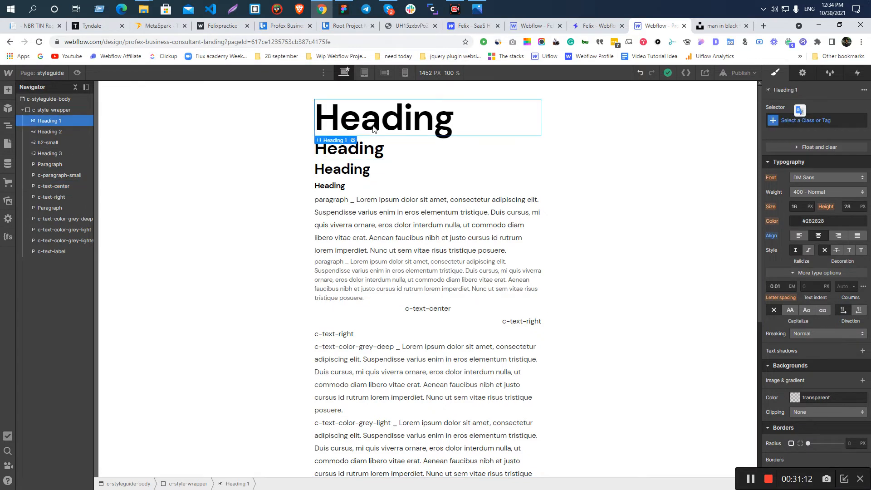
pyautogui.click(791, 117)
pyautogui.write('c-text-center')
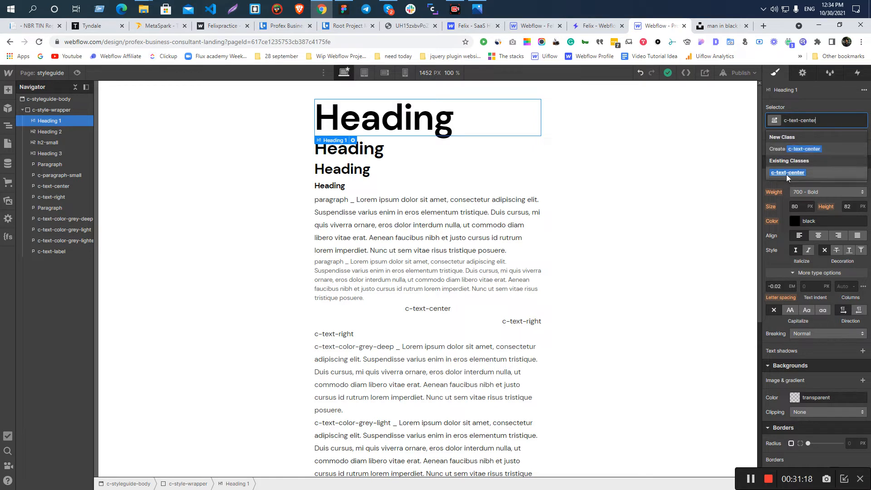
pyautogui.press('Return')
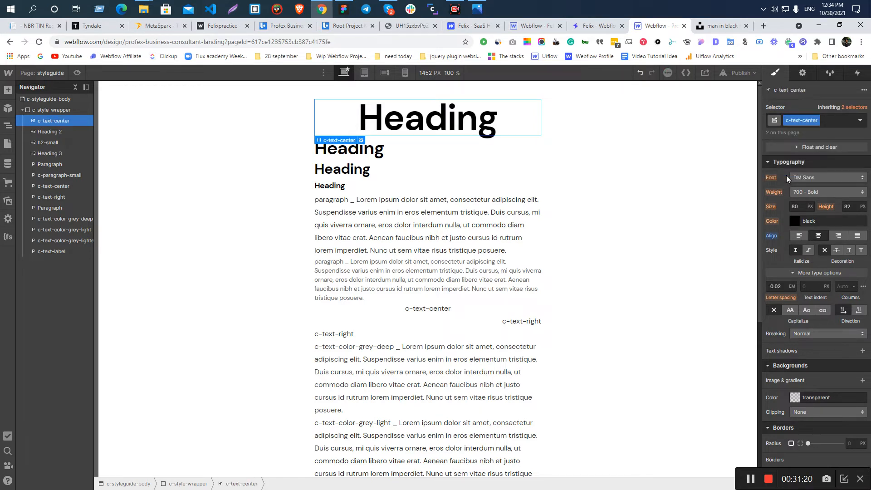
pyautogui.click(830, 121)
pyautogui.press('BackSpace')
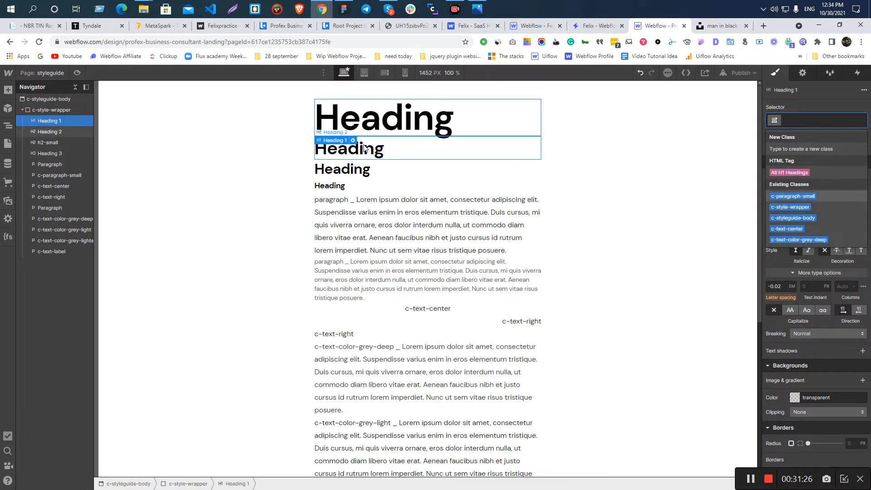
pyautogui.click(481, 148)
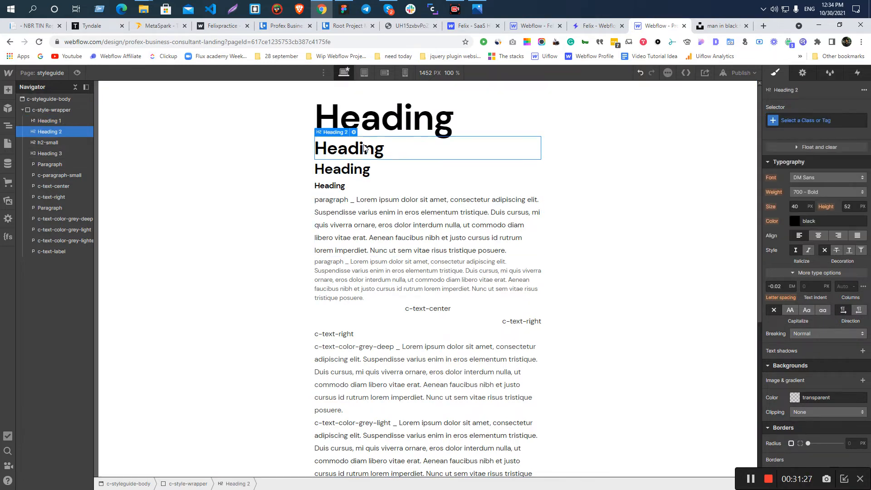
pyautogui.click(425, 313)
pyautogui.click(519, 322)
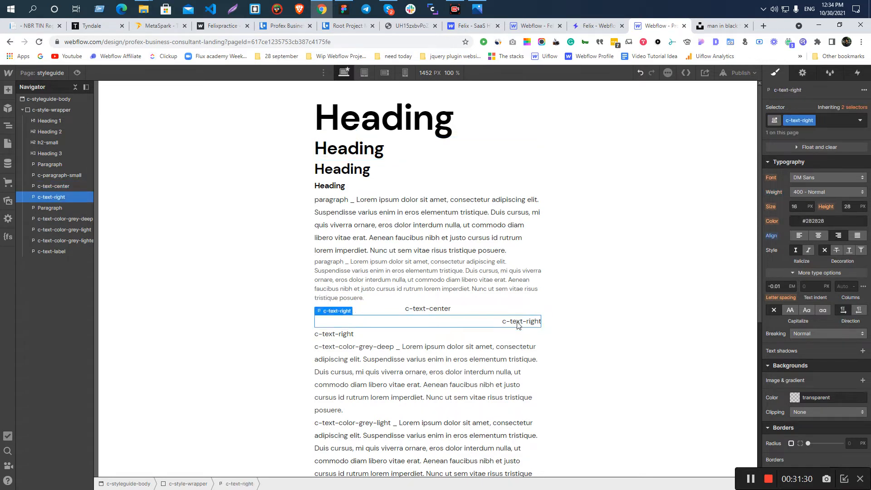
pyautogui.click(368, 340)
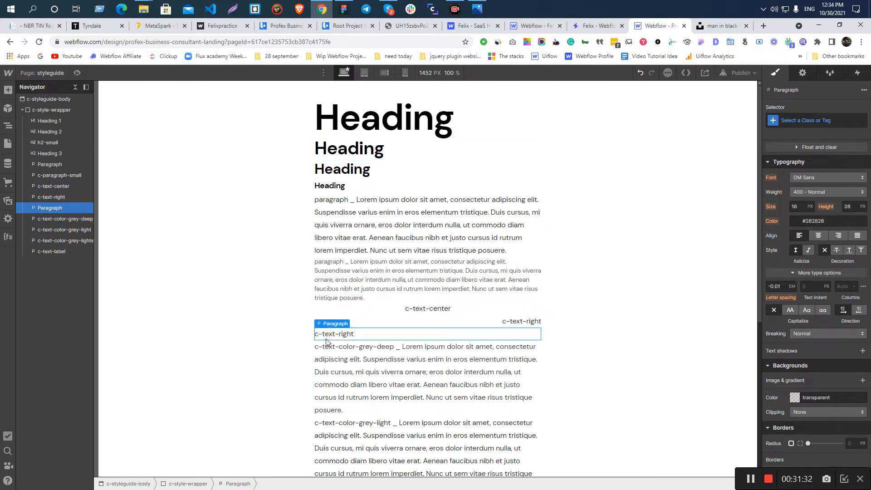
pyautogui.click(531, 322)
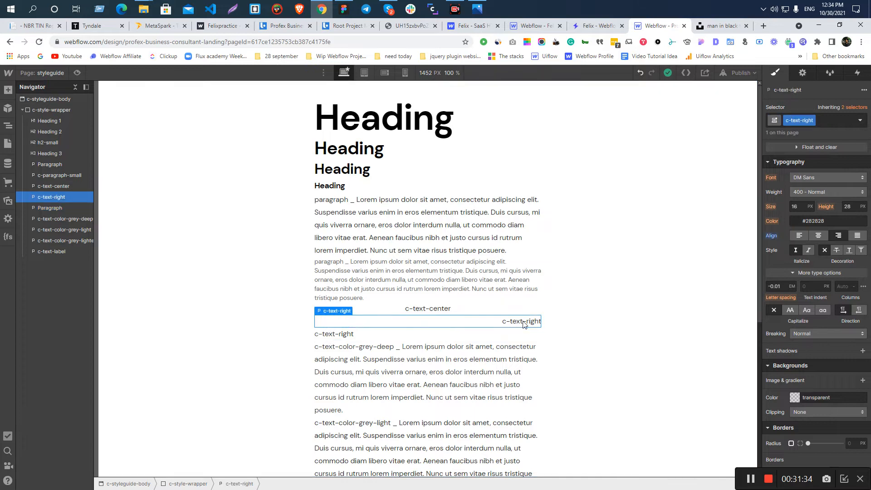
# - Change the text of the classless paragraph below c-text-right to "c-text-left"
pyautogui.click(387, 334)
pyautogui.doubleClick(363, 335)
pyautogui.moveTo(354, 335); pyautogui.dragTo(341, 336)
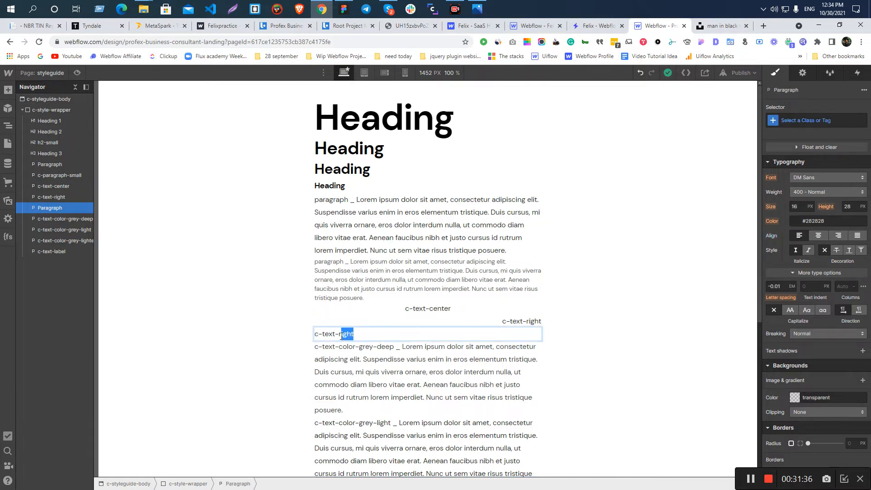
pyautogui.write('le')
pyautogui.press('Escape')
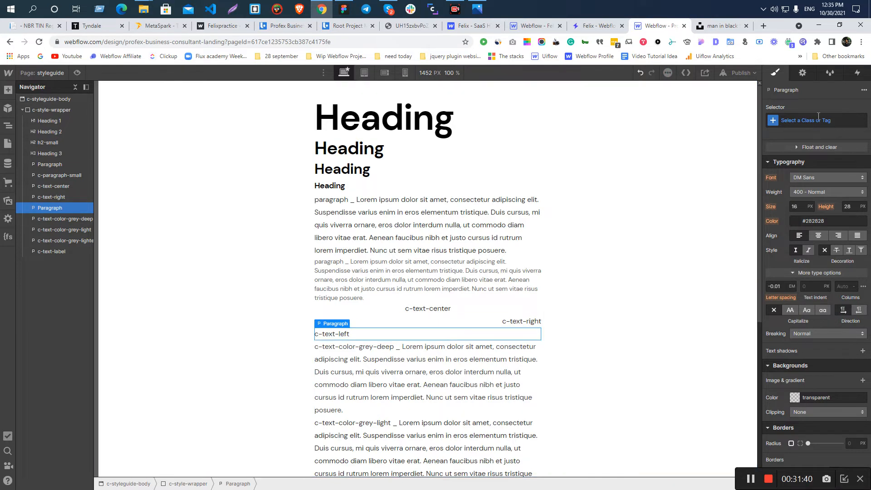
# - Apply the existing c-text-left class to the "c-text-left" paragraph and deselect it
pyautogui.click(819, 118)
pyautogui.write('c-text')
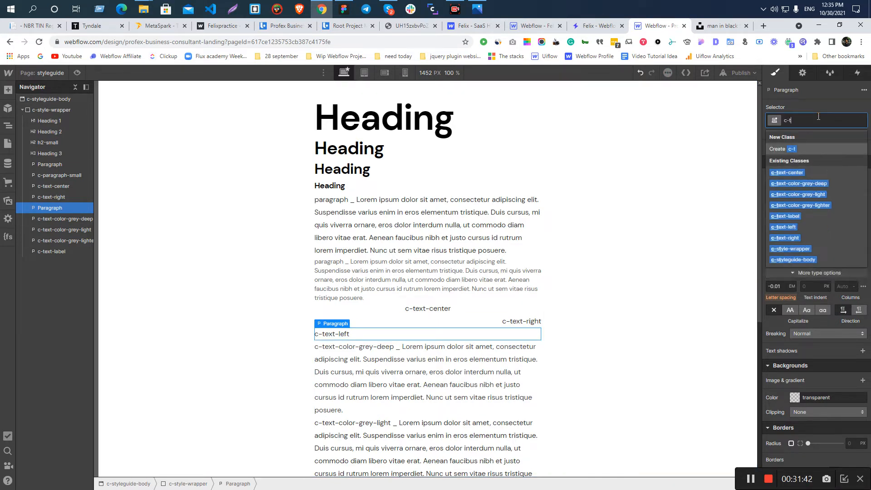
pyautogui.click(786, 227)
pyautogui.click(276, 387)
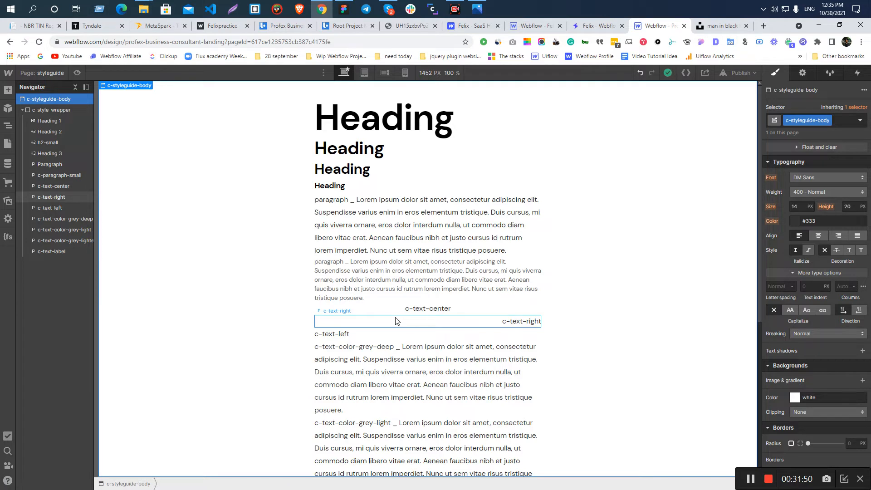
# - Add a div block after Heading 1 and nest Heading 1 inside it
pyautogui.click(368, 123)
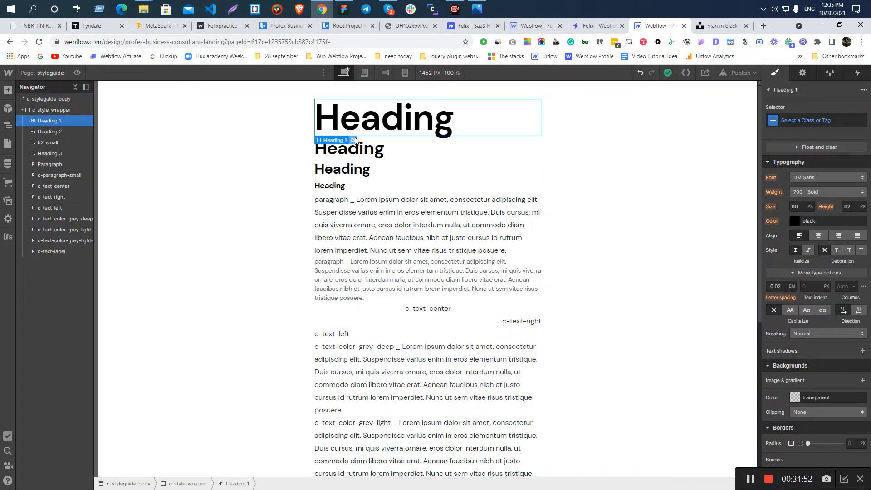
pyautogui.hotkey('ctrl', 'e')
pyautogui.write('d')
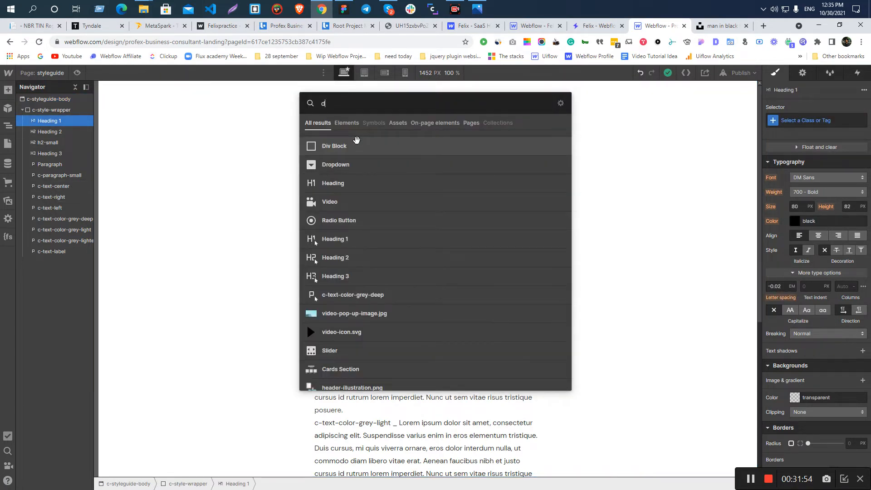
pyautogui.press('Return')
pyautogui.click(45, 121)
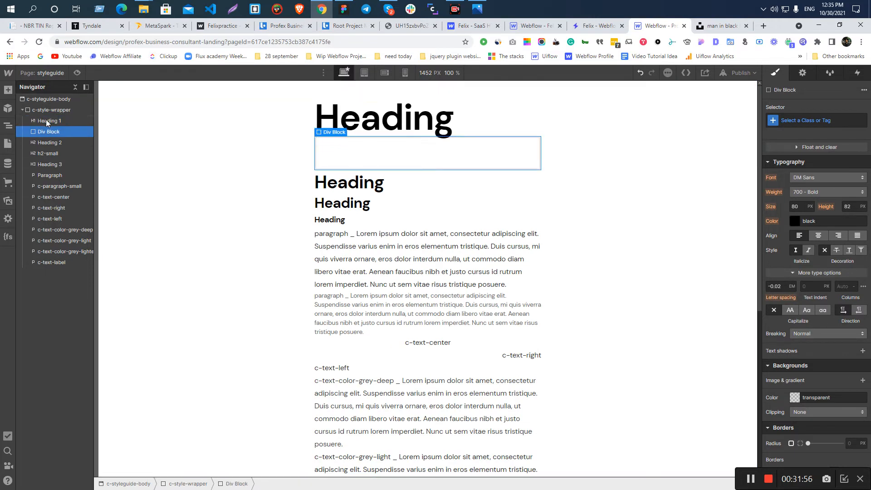
pyautogui.moveTo(44, 123)
pyautogui.mouseDown()
pyautogui.moveTo(52, 122)
pyautogui.moveTo(50, 135)
pyautogui.moveTo(54, 127)
pyautogui.mouseUp()
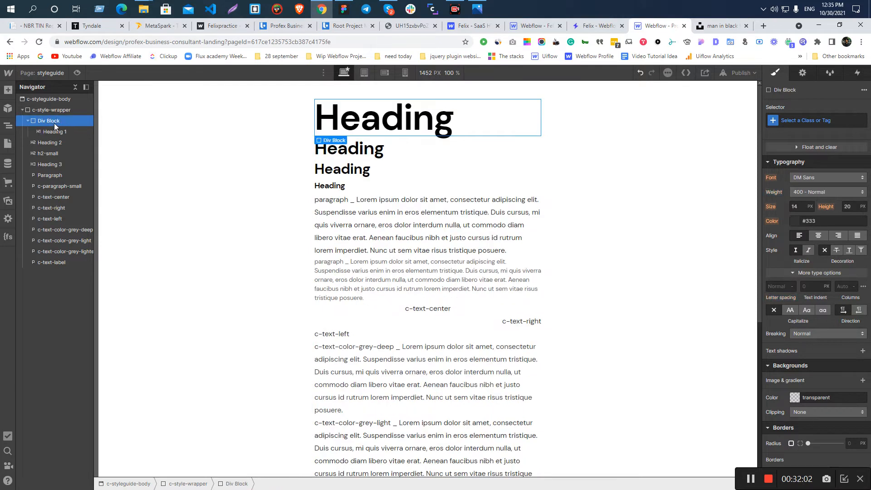
# - Give the new div block the class styles-row and set its bottom margin to 100 px
pyautogui.click(795, 122)
pyautogui.write('styles-row')
pyautogui.press('Return')
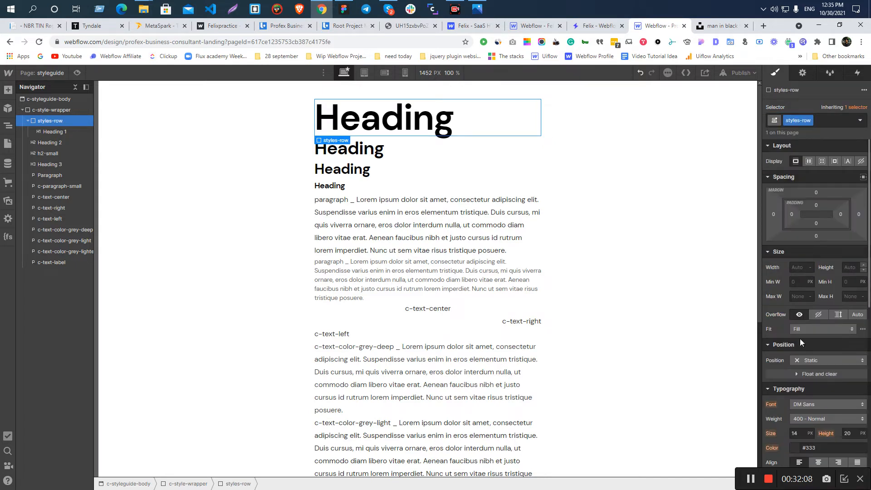
pyautogui.click(817, 238)
pyautogui.click(820, 278)
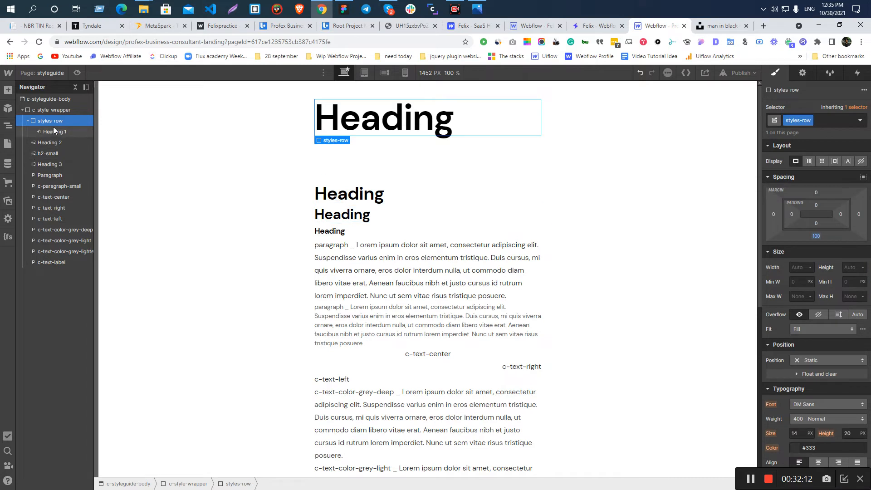
# - Move Heading 2, h2-small and Heading 3 into styles-row and add a new paragraph above Heading 1 in it
pyautogui.click(52, 131)
pyautogui.moveTo(46, 145); pyautogui.dragTo(48, 168)
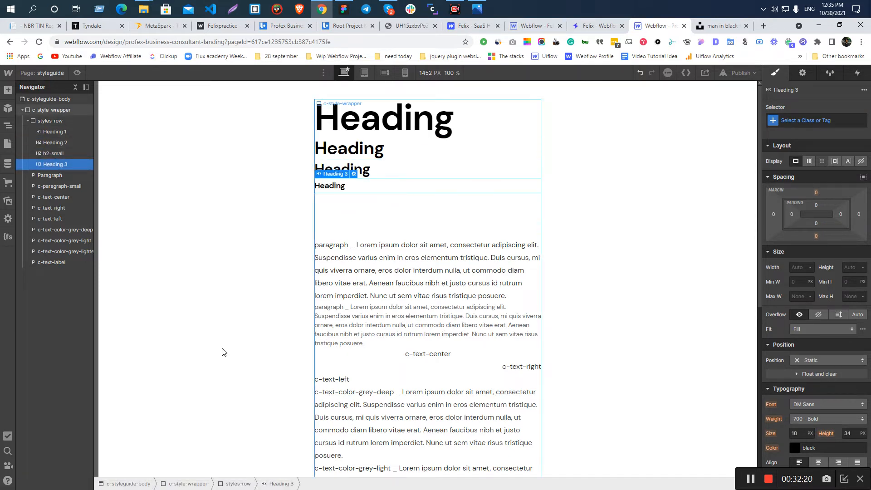
pyautogui.click(54, 131)
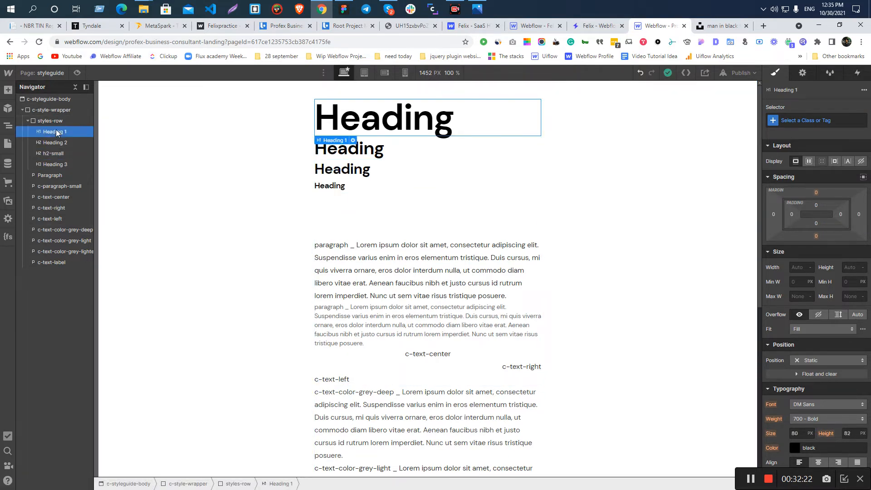
pyautogui.click(60, 119)
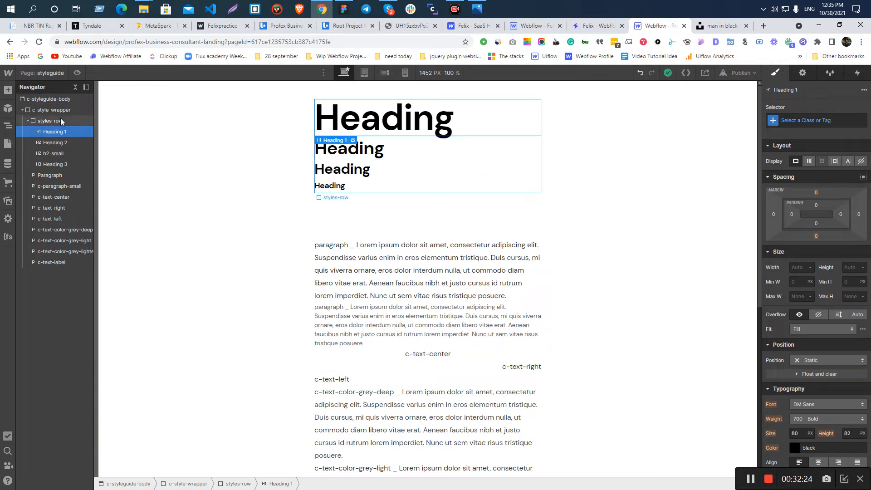
pyautogui.hotkey('ctrl', 'e')
pyautogui.write('p')
pyautogui.press('Return')
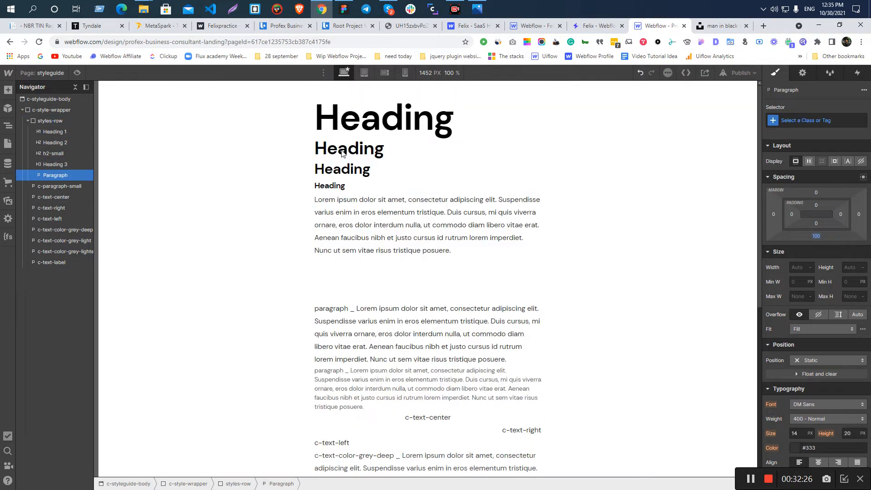
pyautogui.moveTo(59, 175); pyautogui.dragTo(68, 130)
# - Assign a new class to the paragraph at the start of styles-row and name it c-heading-styles
pyautogui.click(801, 122)
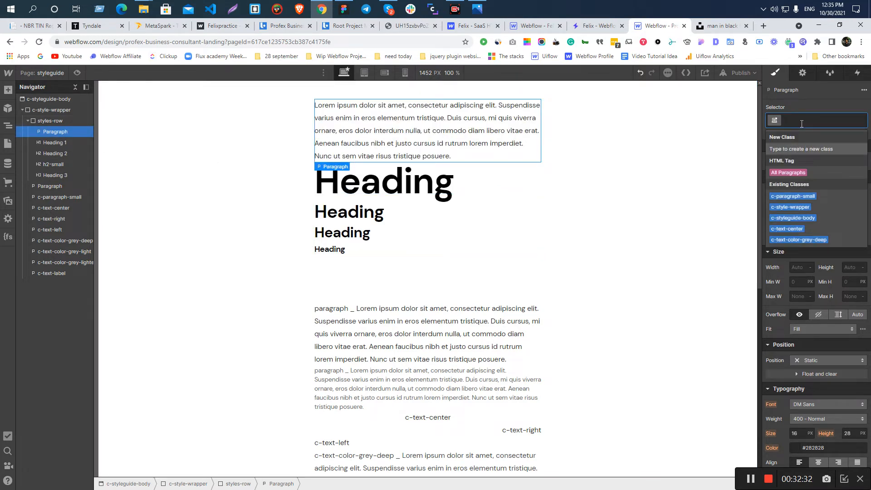
pyautogui.write('Headingtyles')
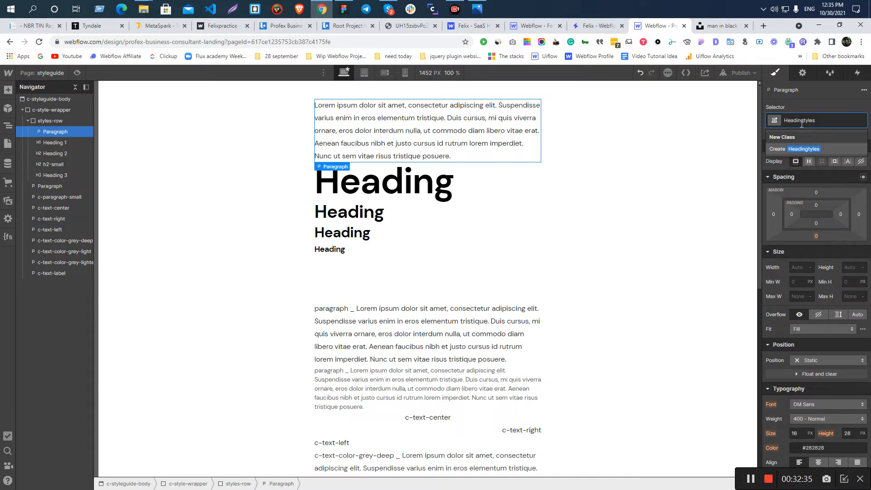
pyautogui.press('Return')
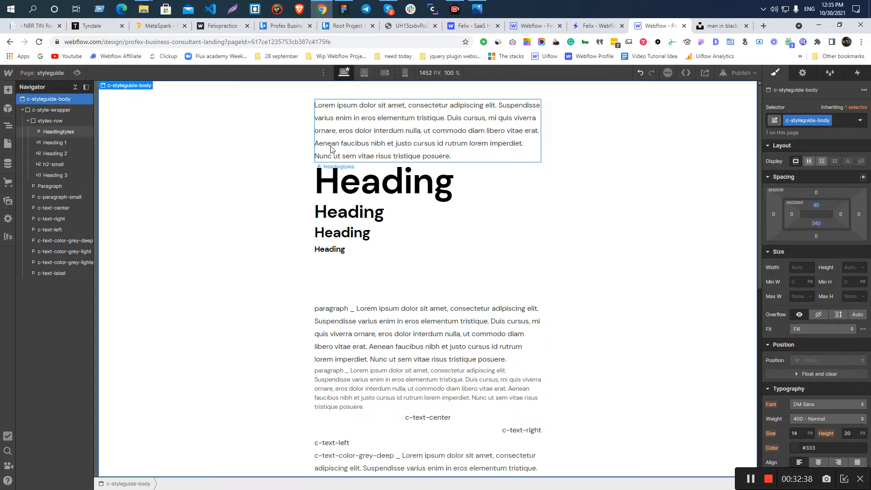
pyautogui.doubleClick(794, 121)
pyautogui.write('c-heading-styles')
pyautogui.press('Return')
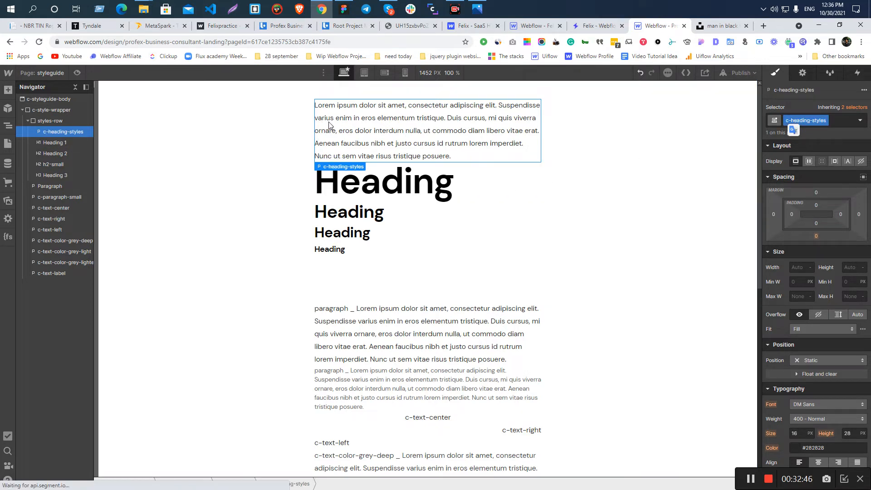
# - Replace the c-heading-styles paragraph's text with "c-heading-styles" and align it to the centre
pyautogui.tripleClick(371, 119)
pyautogui.write('c-heading-styles')
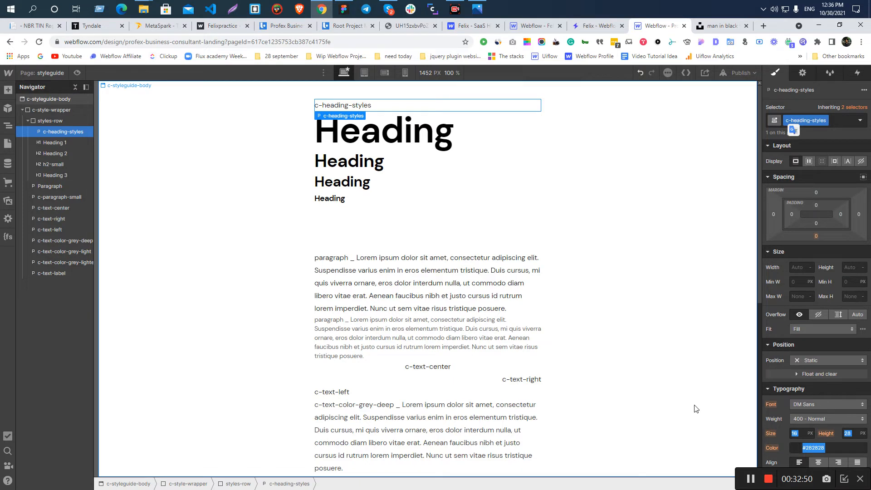
pyautogui.scroll(-4, 769, 310)
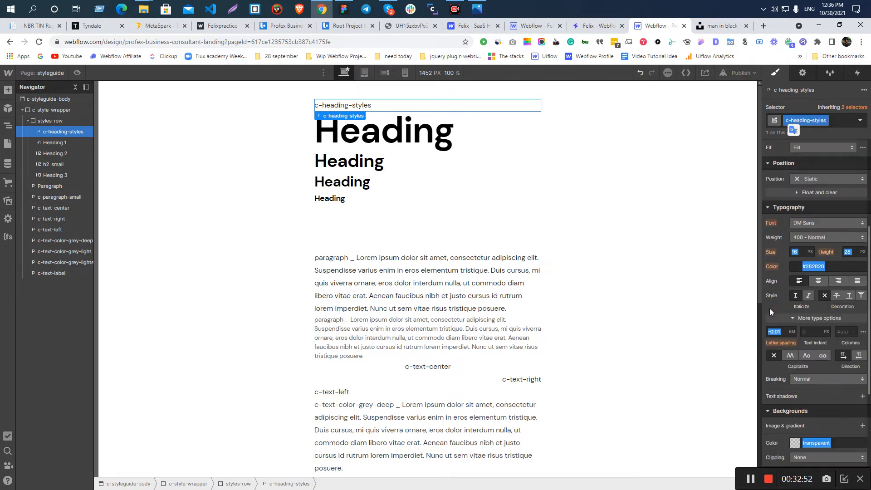
pyautogui.click(359, 131)
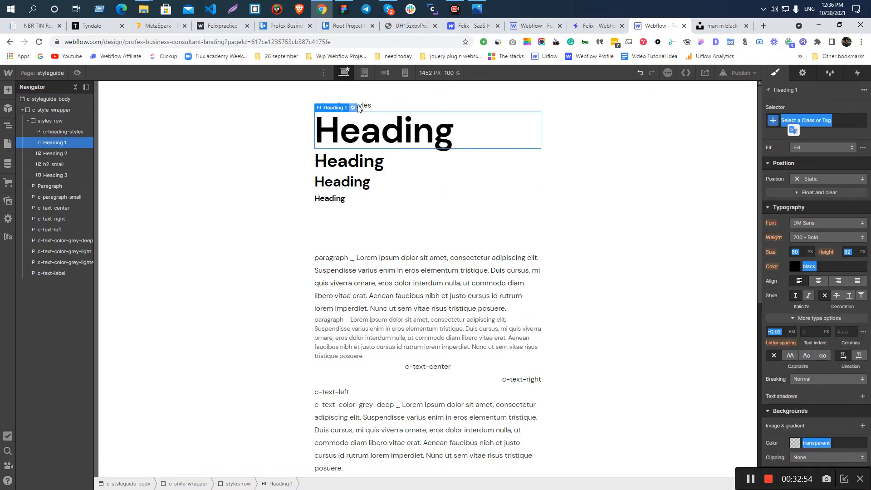
pyautogui.click(358, 104)
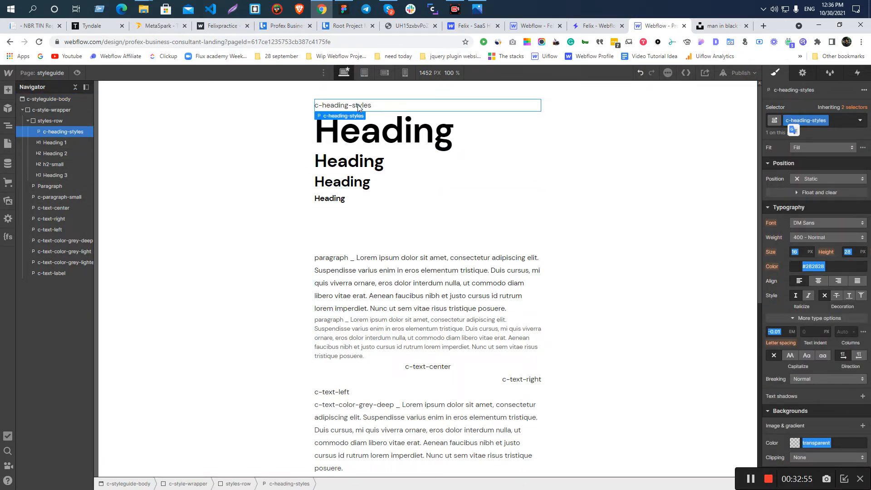
pyautogui.click(819, 280)
pyautogui.click(219, 186)
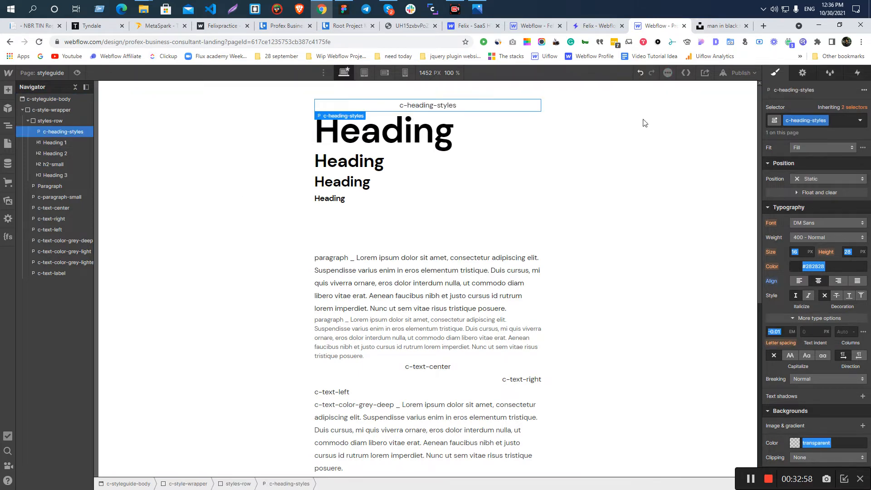
# - Preview the style guide page and examine the typography settings of Heading 1
pyautogui.scroll(4, 814, 310)
pyautogui.click(450, 332)
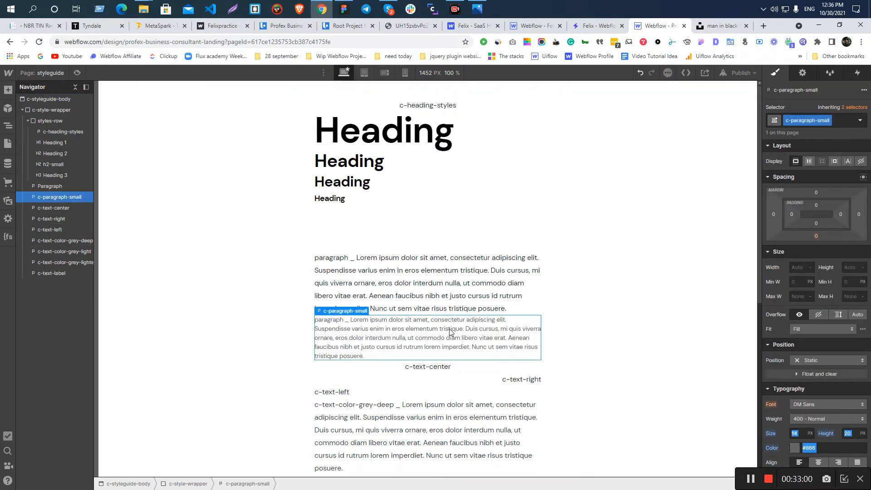
pyautogui.click(76, 73)
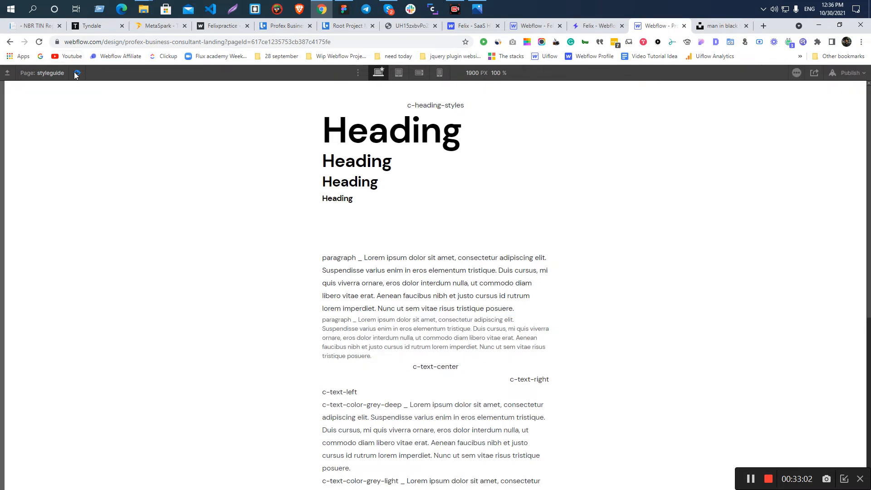
pyautogui.click(76, 74)
pyautogui.click(361, 272)
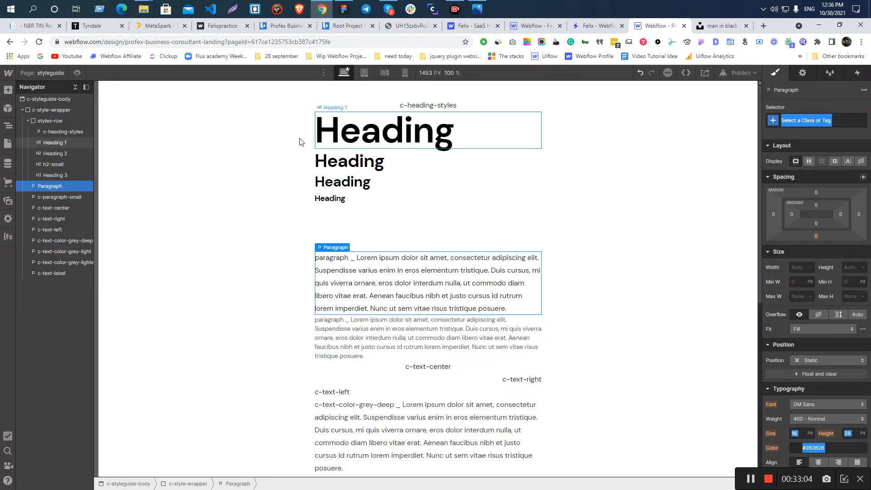
pyautogui.click(345, 141)
pyautogui.scroll(-3, 837, 450)
pyautogui.scroll(-1, 837, 451)
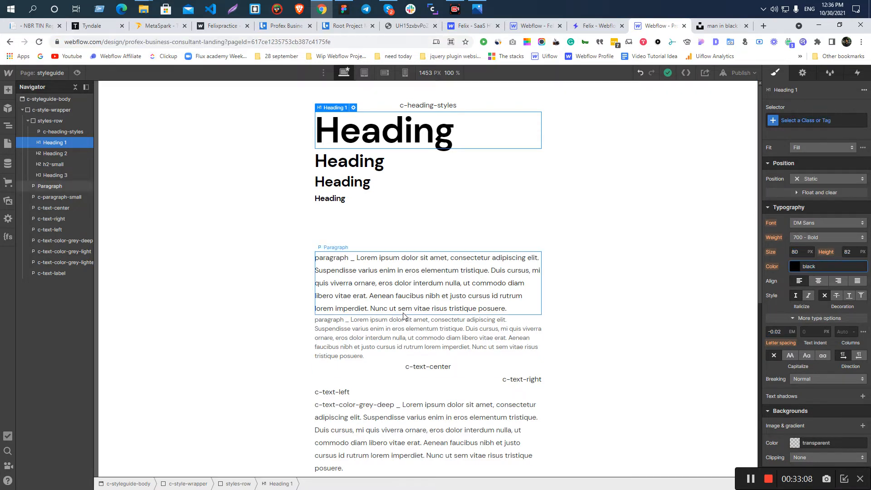
# - Set the c-heading-styles class's top and bottom padding to 3 px
pyautogui.click(430, 106)
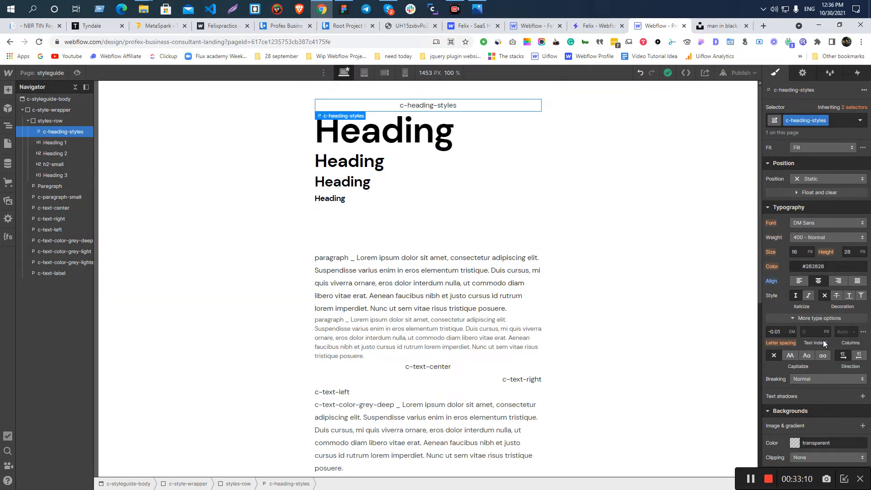
pyautogui.scroll(3, 816, 339)
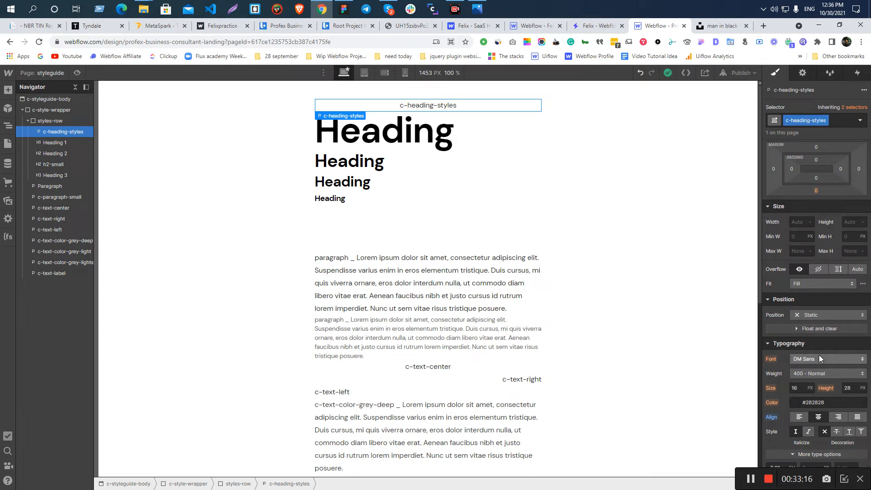
pyautogui.scroll(2, 812, 190)
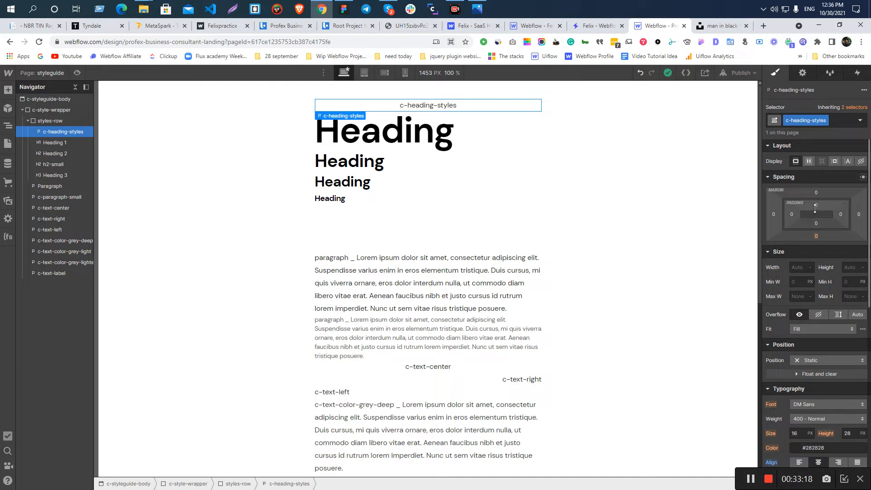
pyautogui.click(815, 206)
pyautogui.write('3')
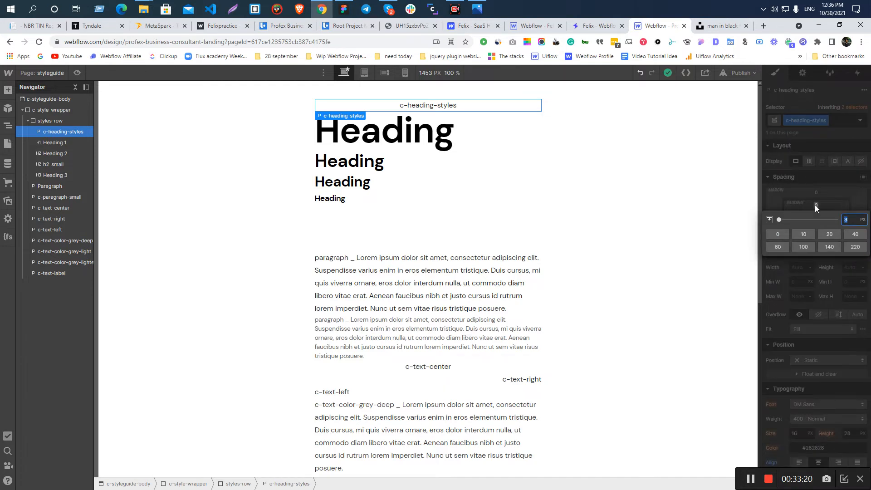
pyautogui.press('Return')
pyautogui.click(815, 225)
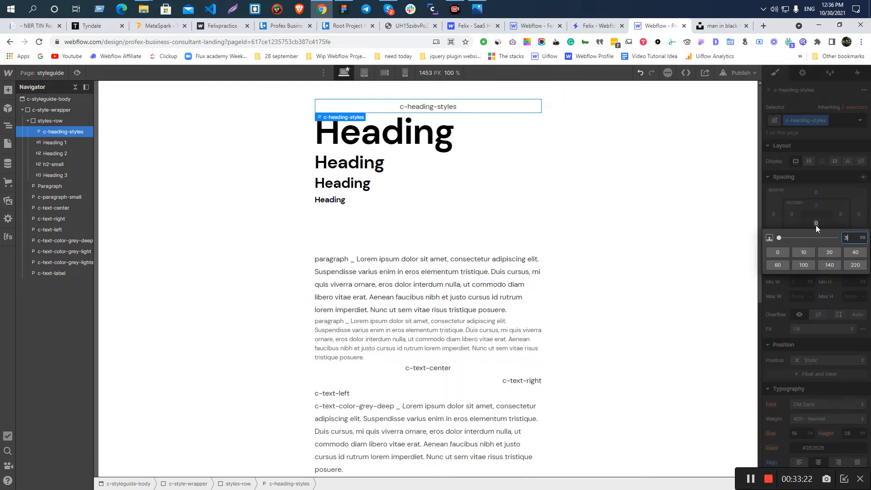
pyautogui.write('3')
pyautogui.press('Return')
# - Add a thin light grey border around the c-heading-styles paragraph
pyautogui.scroll(-8, 801, 376)
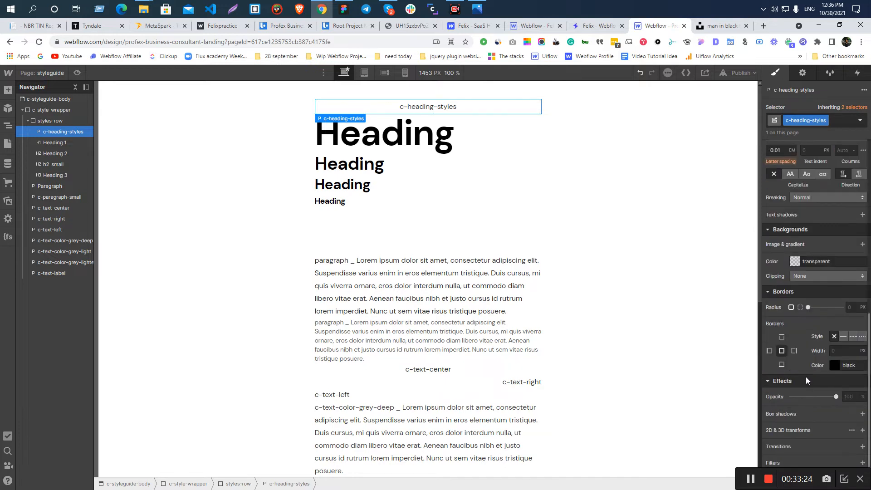
pyautogui.click(840, 367)
pyautogui.moveTo(790, 272); pyautogui.dragTo(748, 232)
pyautogui.scroll(10, 808, 245)
# - Set the c-heading-styles class's bottom margin to 20 px and deselect the paragraph
pyautogui.click(815, 237)
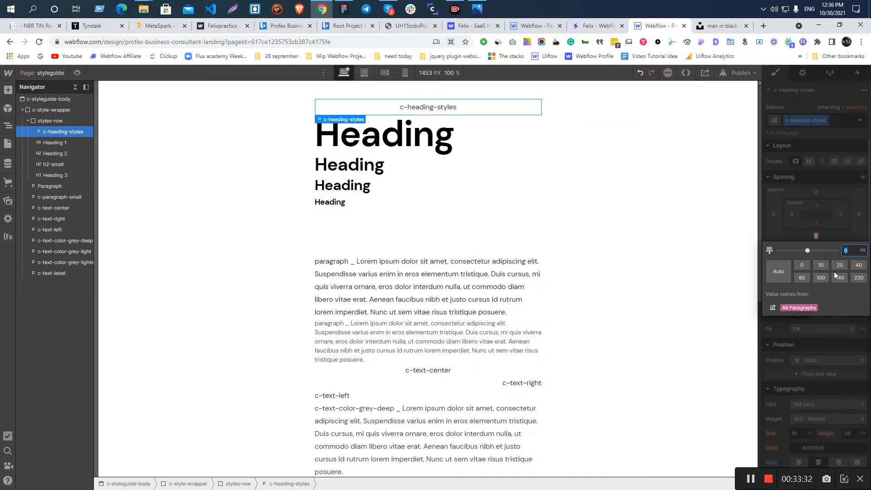
pyautogui.click(846, 265)
pyautogui.click(170, 172)
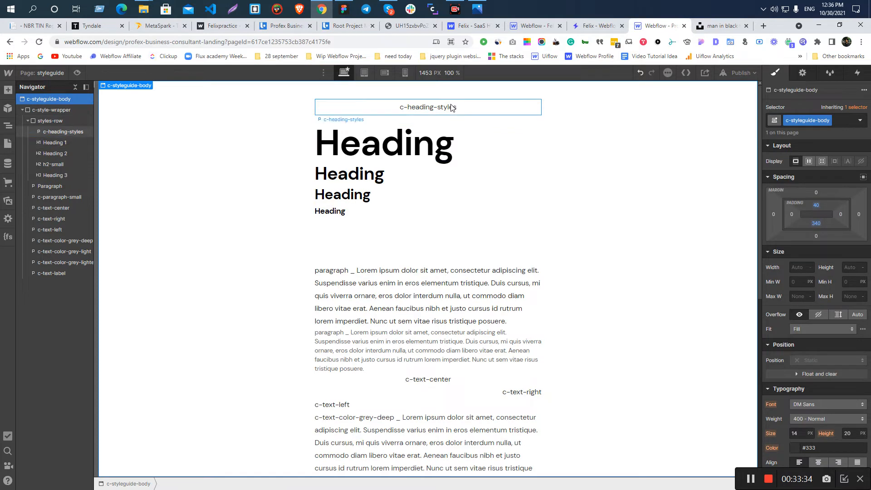
# - Duplicate the styles-row block directly below the original
pyautogui.click(398, 149)
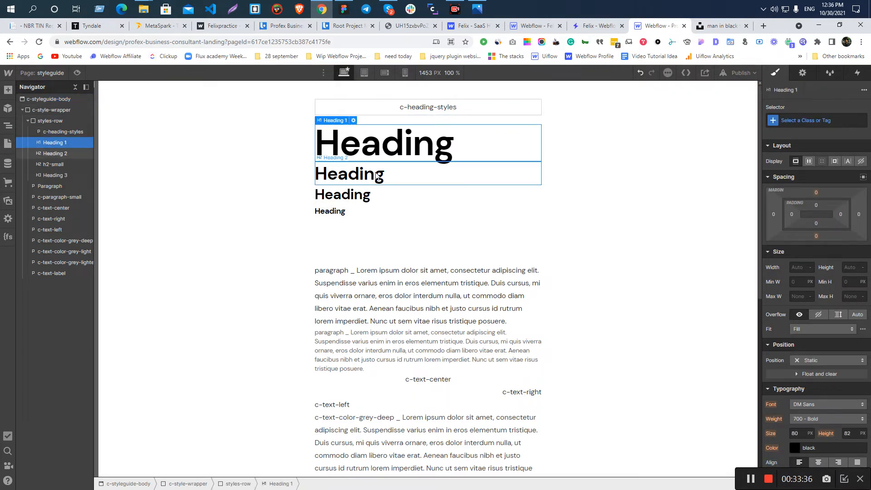
pyautogui.click(376, 173)
pyautogui.click(23, 121)
pyautogui.click(43, 120)
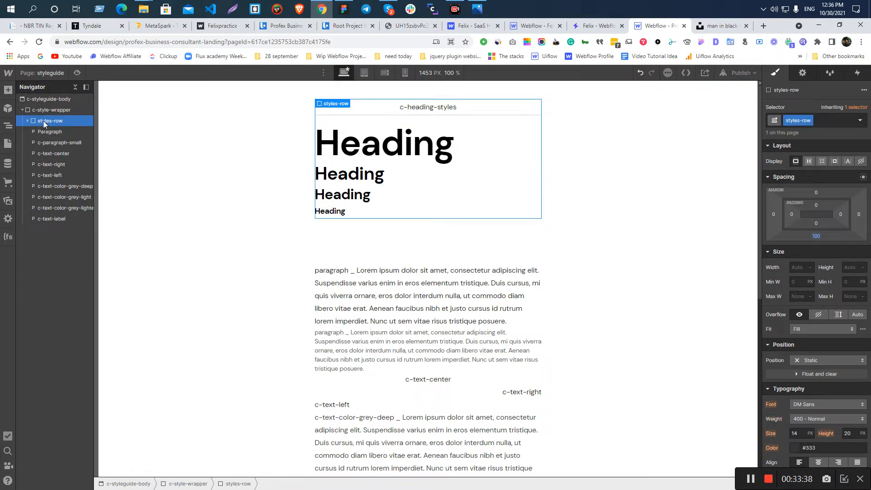
pyautogui.hotkey('ctrl', 'c')
pyautogui.hotkey('ctrl', 'v')
# - Delete all four headings from the duplicated styles-row, keeping only its c-heading-styles paragraph
pyautogui.click(48, 131)
pyautogui.click(28, 131)
pyautogui.click(63, 142)
pyautogui.click(52, 156)
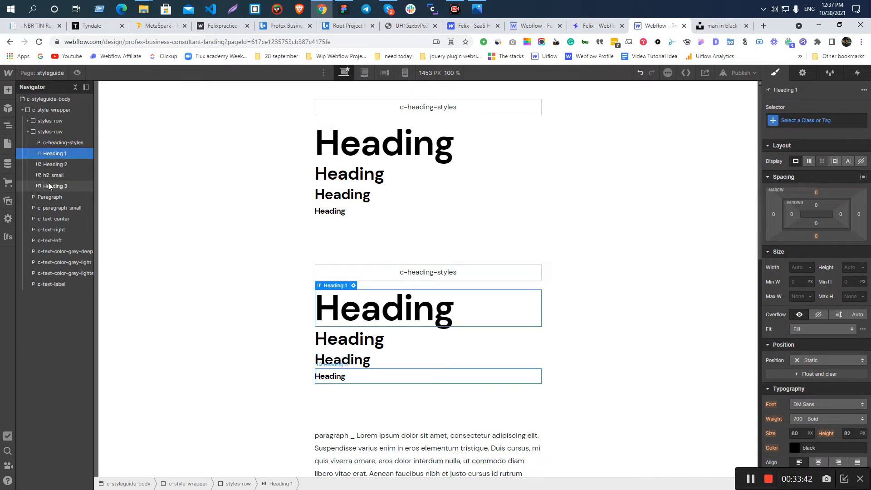
pyautogui.click(48, 182)
pyautogui.press('Delete')
pyautogui.press('Delete')
pyautogui.press('Delete')
pyautogui.press('Delete')
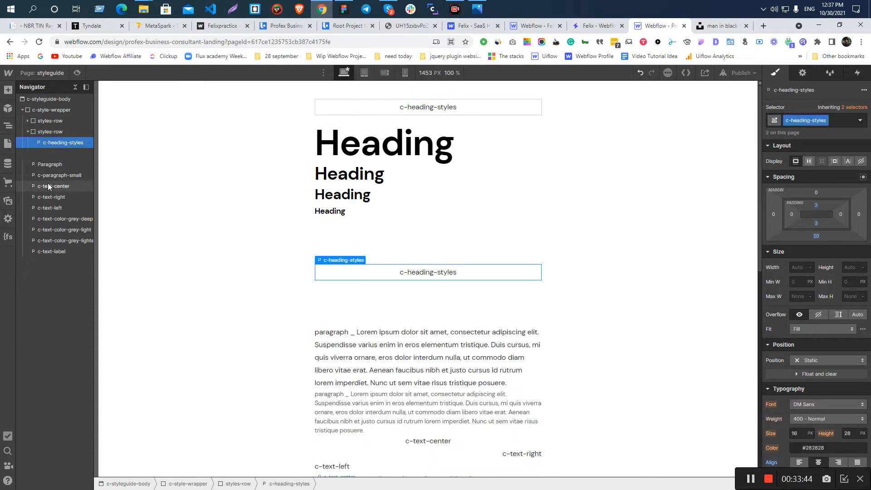
# - Move the paragraph and text-alignment samples into the second styles-row and retitle that row c-Paragraph-styles
pyautogui.moveTo(37, 153); pyautogui.dragTo(36, 197)
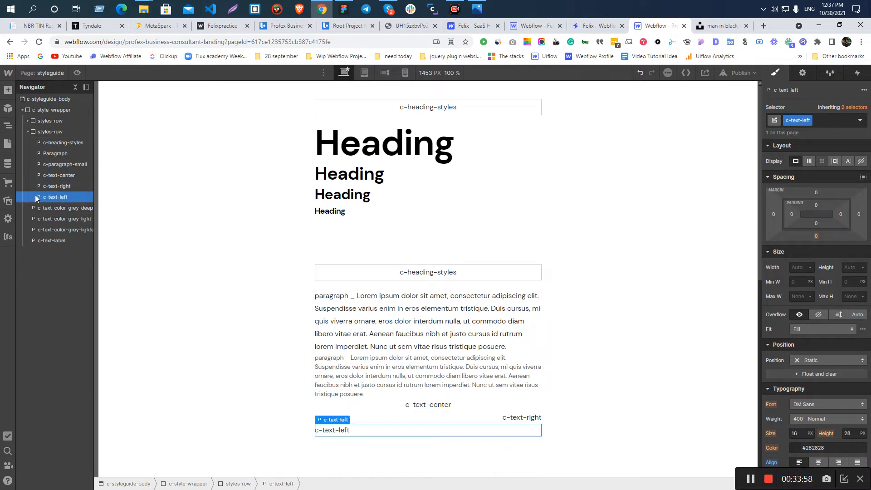
pyautogui.click(446, 273)
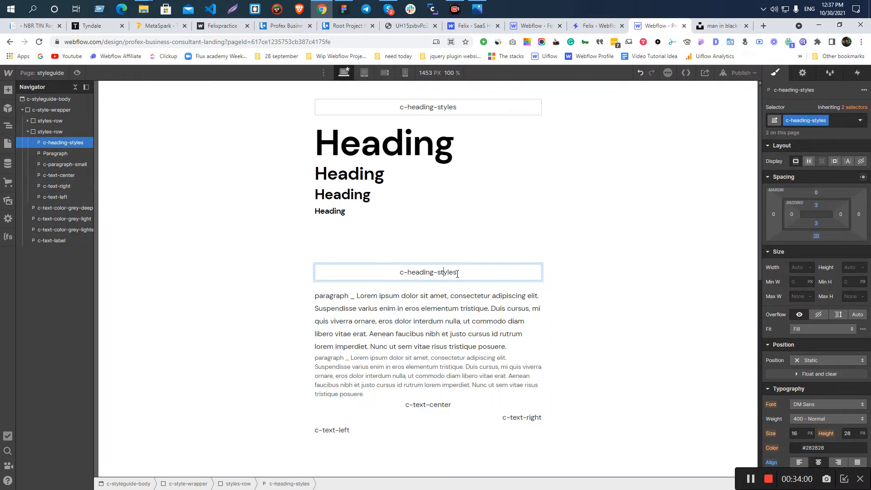
pyautogui.doubleClick(449, 272)
pyautogui.click(435, 272)
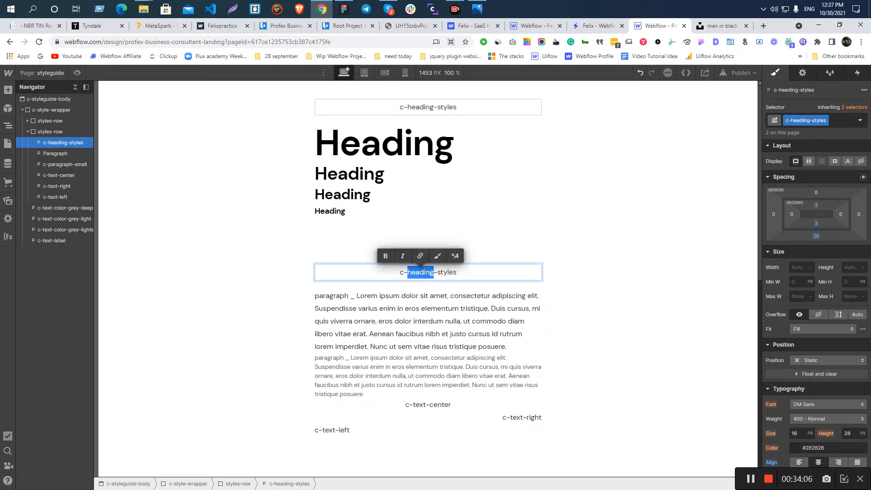
pyautogui.write('Par')
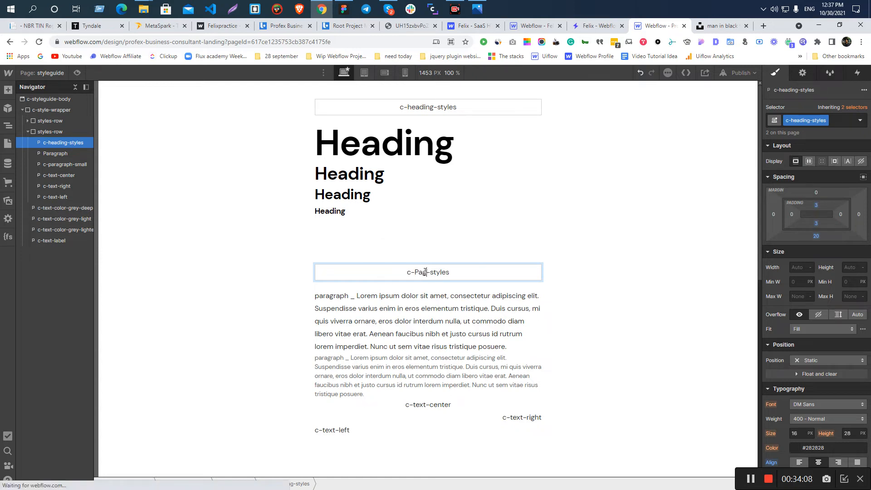
pyautogui.write('agraph')
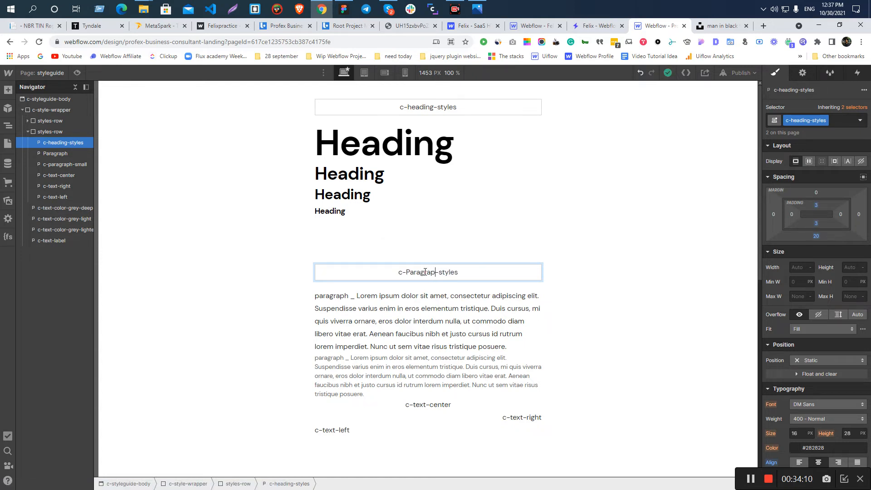
pyautogui.press('Escape')
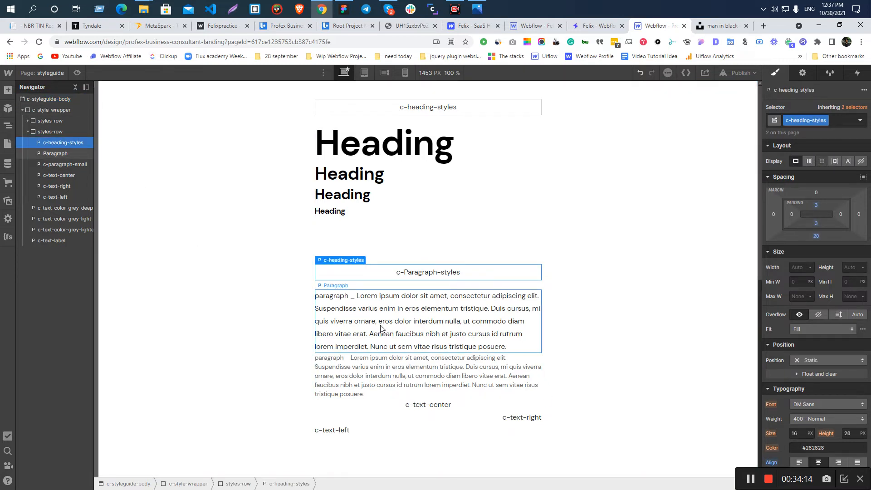
# - Duplicate the c-Paragraph-styles row and retitle the copy c-alignment-styles
pyautogui.scroll(-4, 380, 327)
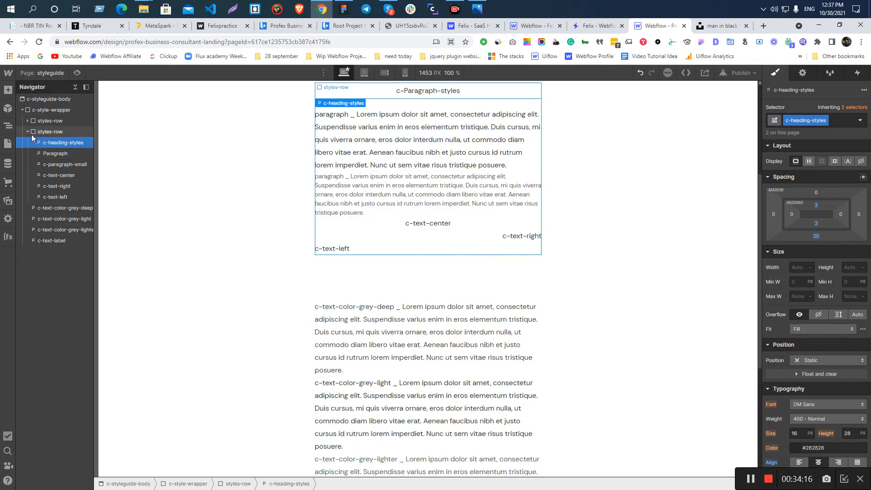
pyautogui.click(31, 134)
pyautogui.hotkey('ctrl', 'd')
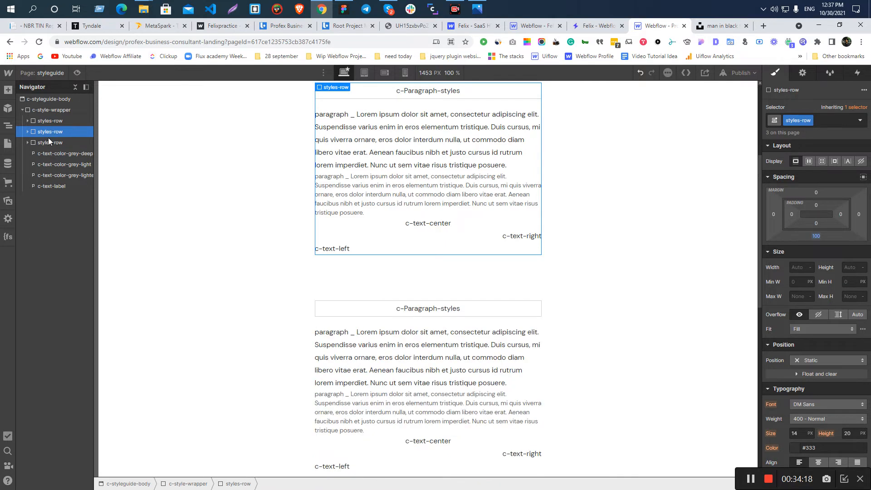
pyautogui.click(416, 312)
pyautogui.doubleClick(417, 313)
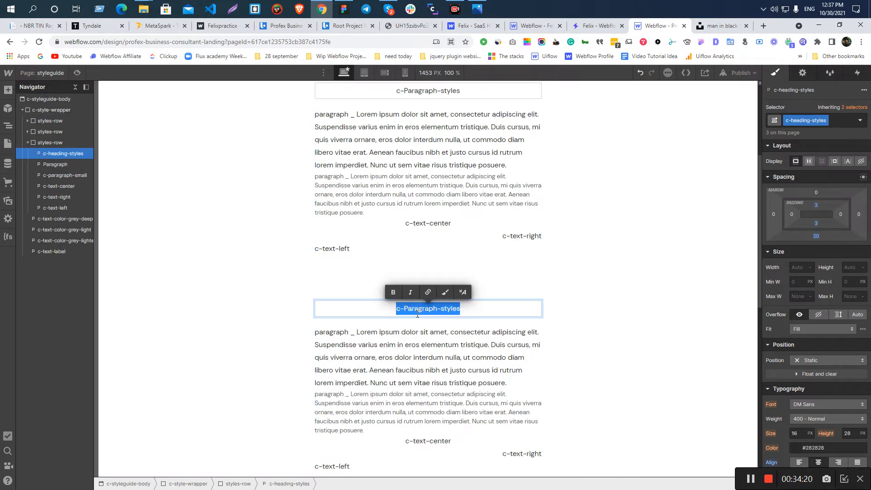
pyautogui.press('BackSpace')
pyautogui.write('C-s')
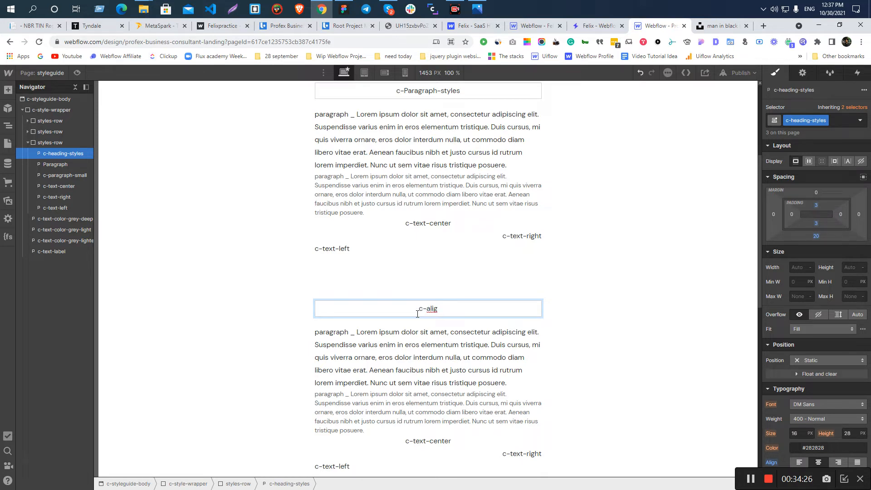
pyautogui.write('lignment')
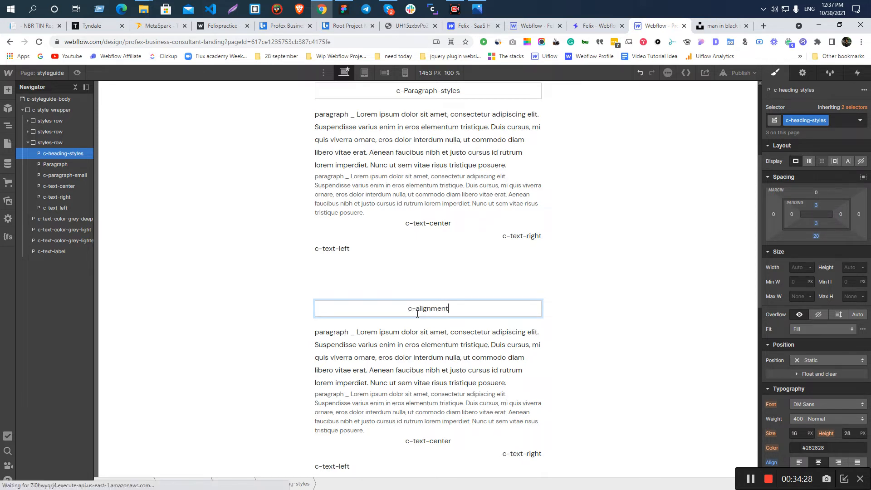
pyautogui.write('-styles')
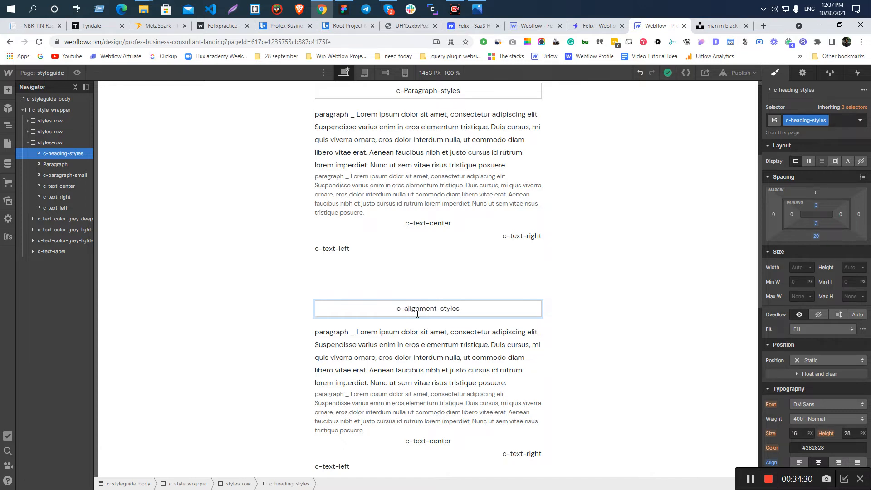
pyautogui.click(395, 349)
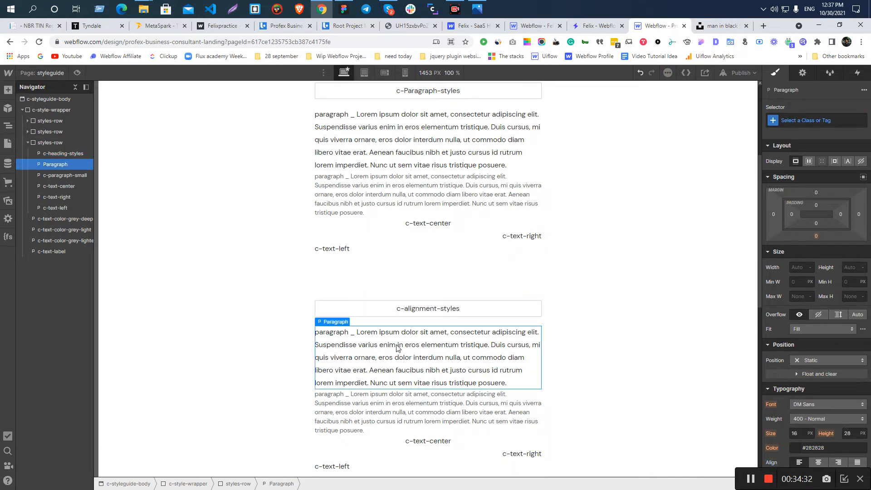
# - Delete the c-text-center, c-text-right and c-text-left samples from the c-Paragraph-styles row
pyautogui.click(438, 224)
pyautogui.press('Delete')
pyautogui.press('Delete')
pyautogui.press('Delete')
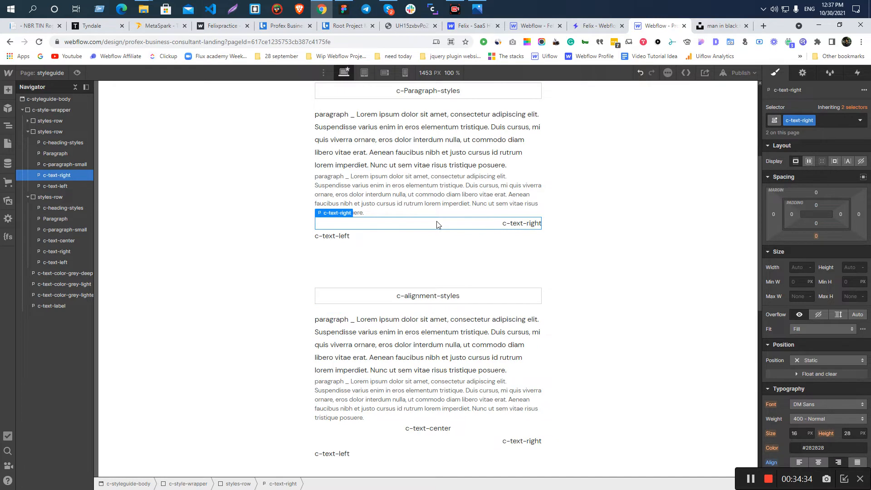
# - Delete the default paragraph and c-paragraph-small from the c-alignment-styles row
pyautogui.click(423, 320)
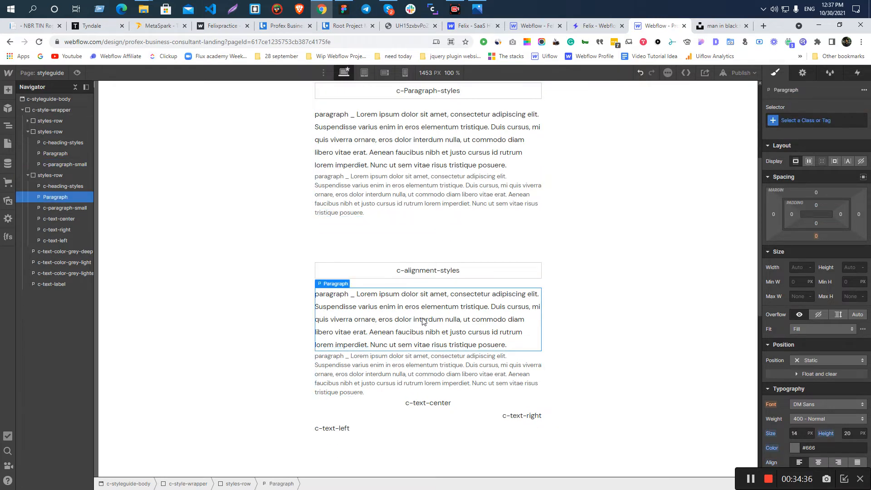
pyautogui.press('Delete')
pyautogui.press('Delete')
pyautogui.click(423, 322)
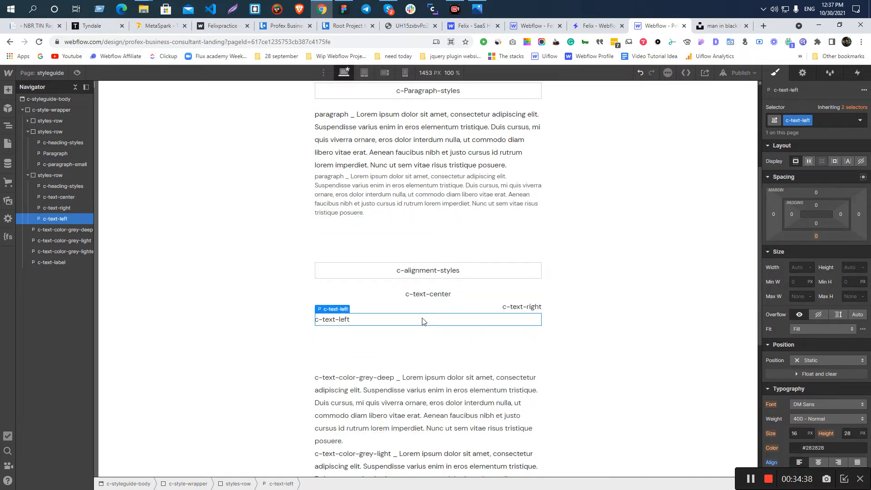
# - Duplicate the c-alignment-styles row directly below the original
pyautogui.scroll(-2, 290, 272)
pyautogui.click(28, 176)
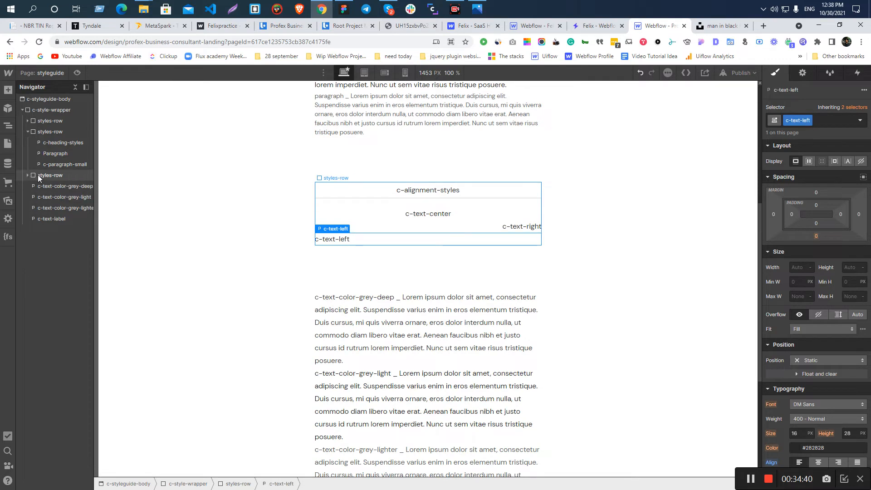
pyautogui.click(37, 175)
pyautogui.hotkey('ctrl', 'c')
pyautogui.hotkey('ctrl', 'v')
pyautogui.click(45, 186)
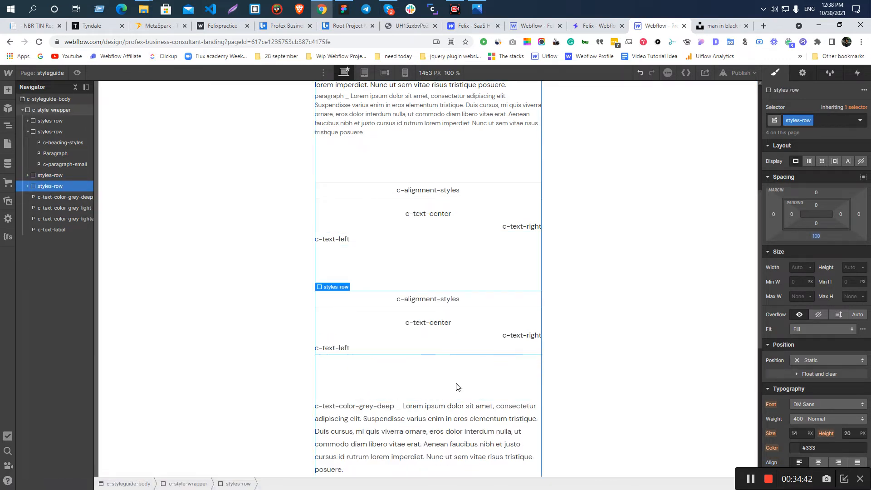
# - Retitle the duplicated alignment row c-color-styles
pyautogui.scroll(-5, 358, 383)
pyautogui.scroll(3, 427, 240)
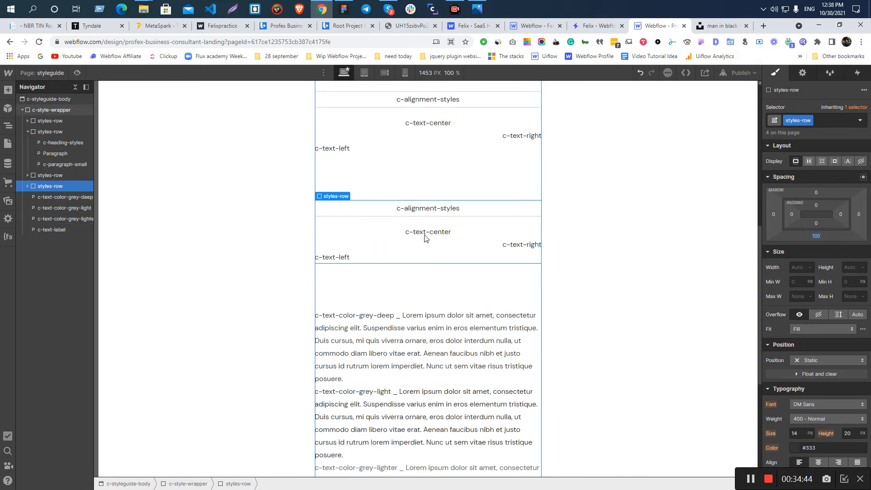
pyautogui.click(409, 209)
pyautogui.click(410, 208)
pyautogui.moveTo(406, 208); pyautogui.dragTo(432, 208)
pyautogui.write('color')
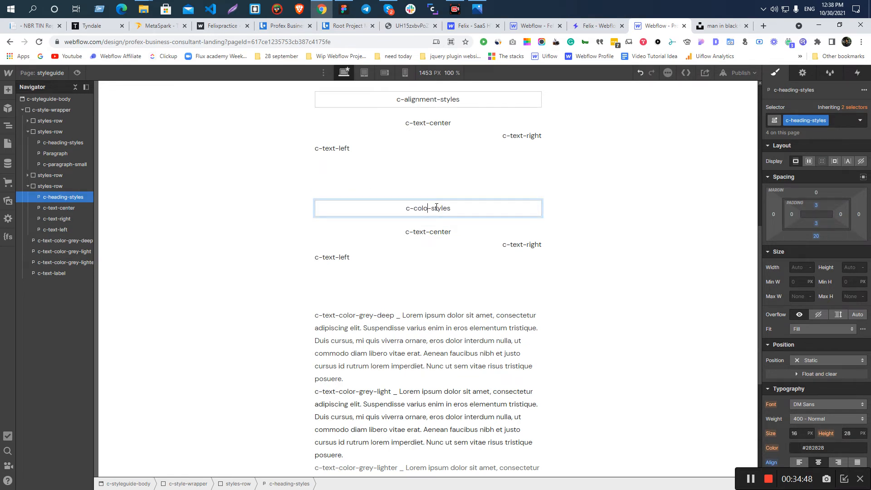
pyautogui.press('Escape')
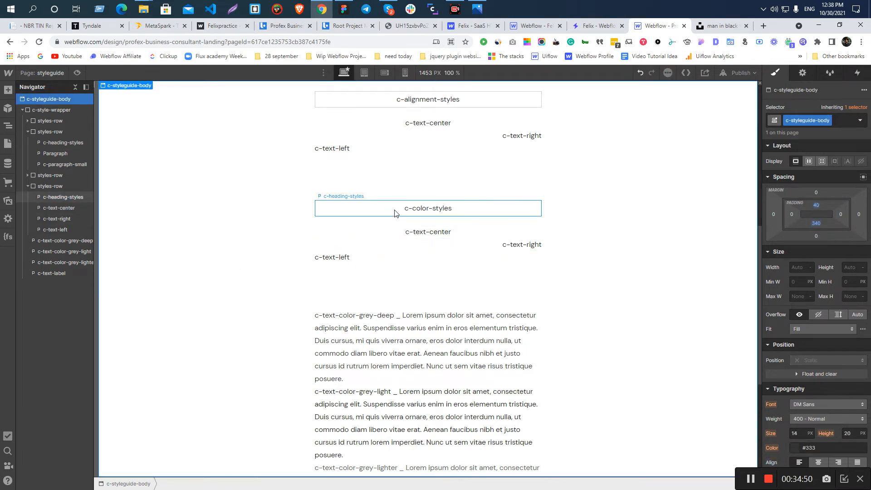
# - Delete the three text-alignment samples from the c-color-styles row, keeping only its title
pyautogui.click(380, 335)
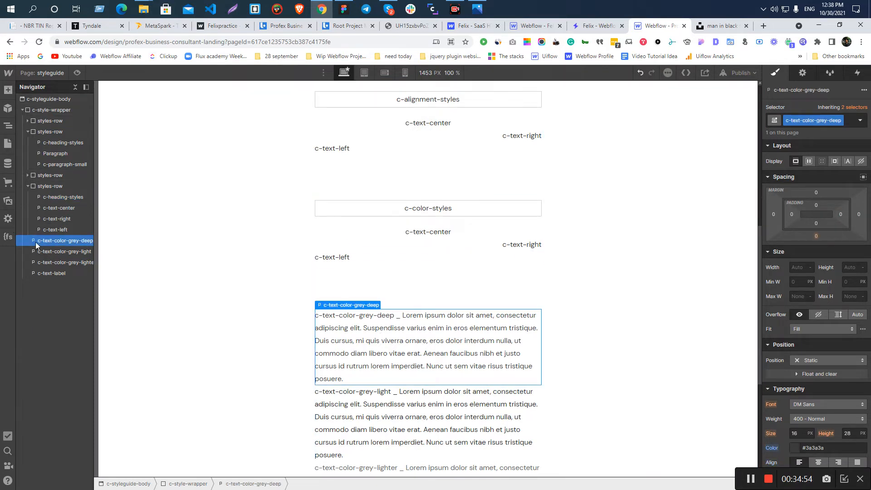
pyautogui.click(55, 230)
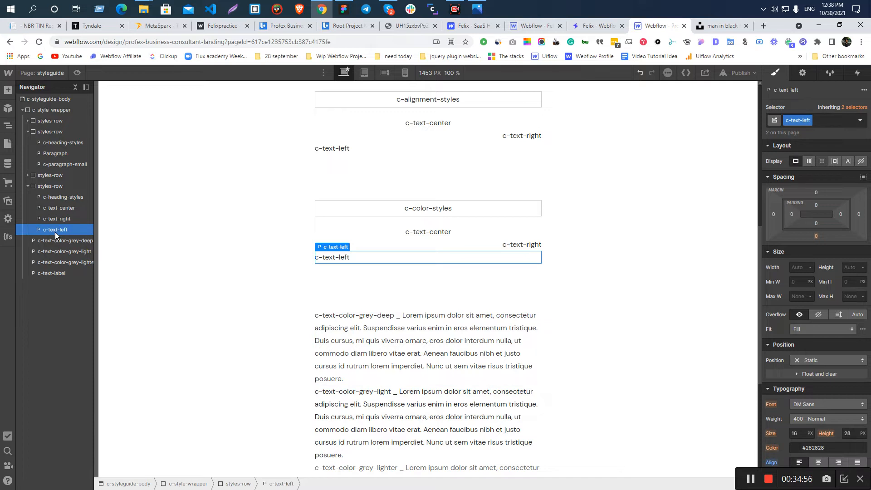
pyautogui.press('Delete')
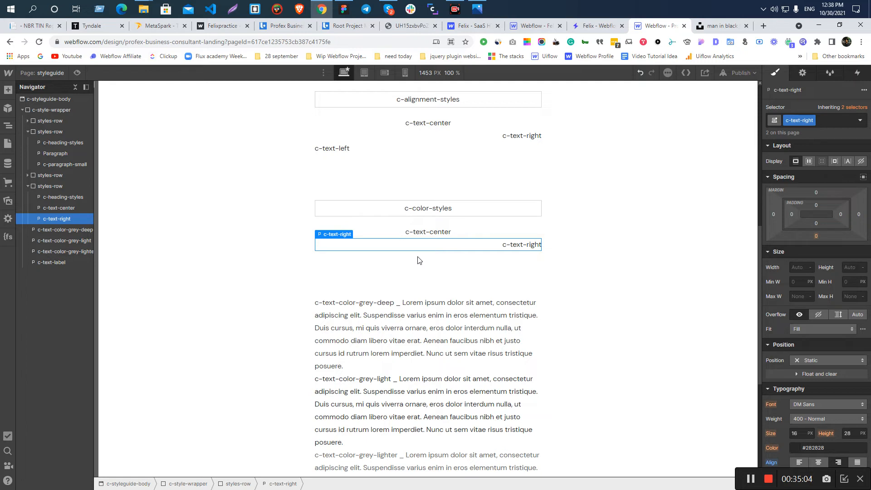
pyautogui.press('Delete')
pyautogui.press('Delete')
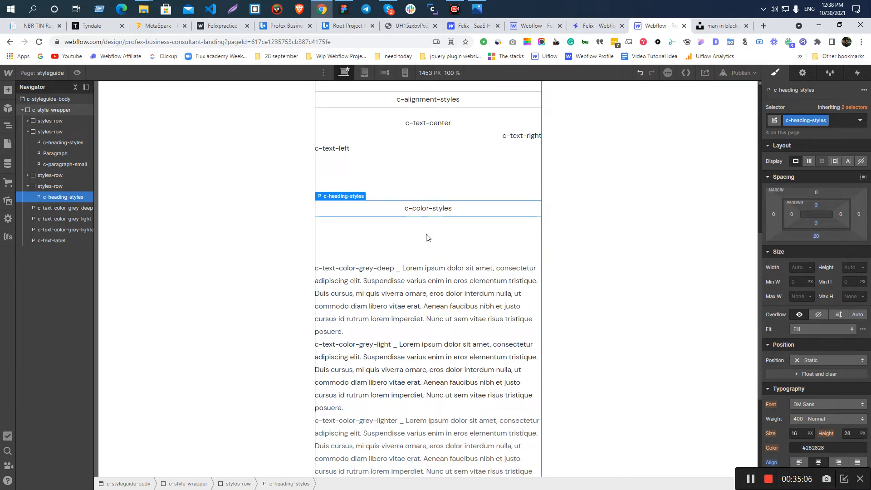
# - Move the c-text-color-grey-deep, grey-light and grey-lighter paragraphs into the c-color-styles row
pyautogui.scroll(4, 426, 237)
pyautogui.scroll(-4, 431, 337)
pyautogui.moveTo(49, 209); pyautogui.dragTo(51, 230)
pyautogui.click(47, 230)
pyautogui.click(50, 241)
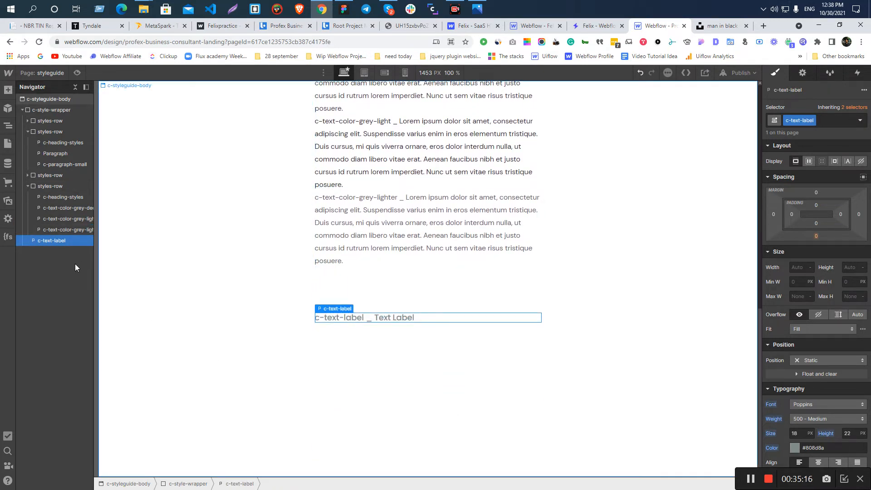
# - Duplicate the c-color-styles row above the c-text-label paragraph
pyautogui.scroll(6, 288, 237)
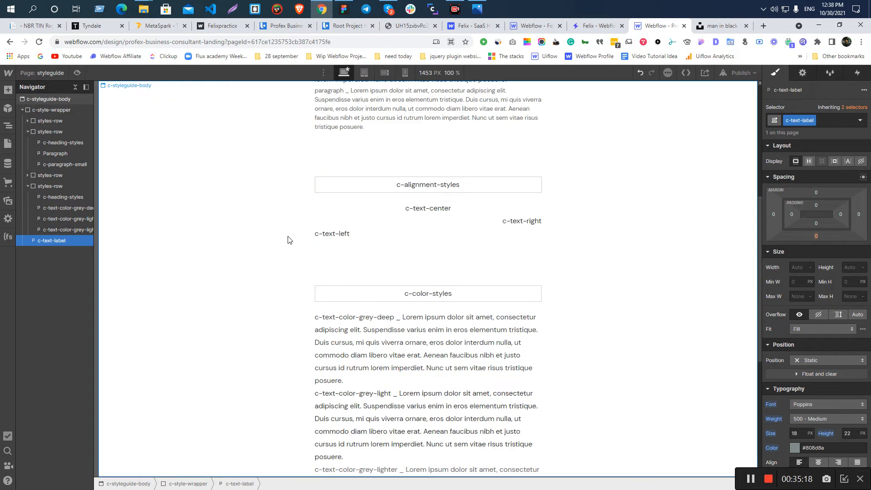
pyautogui.scroll(-4, 277, 234)
pyautogui.click(27, 186)
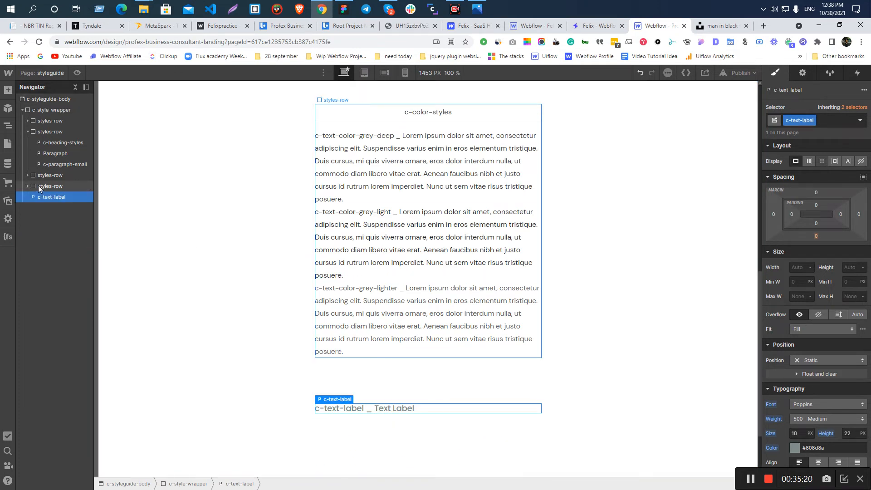
pyautogui.click(38, 185)
pyautogui.hotkey('ctrl', 'd')
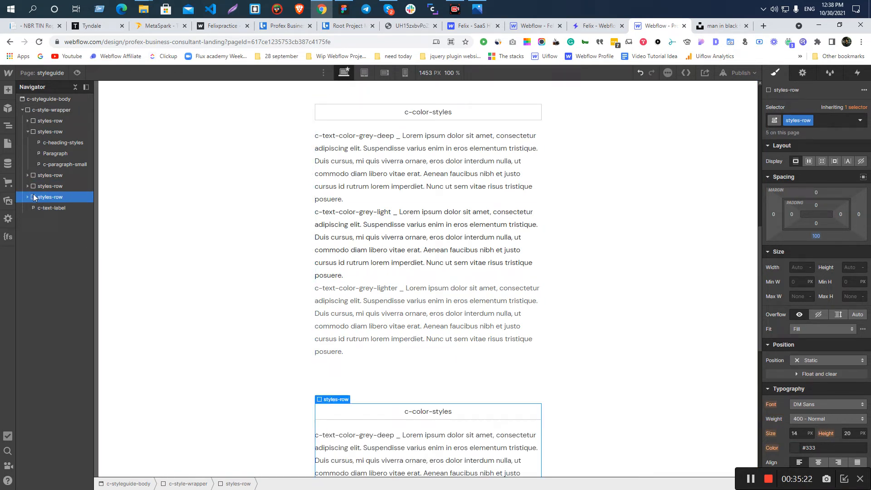
# - Move c-text-label into the last styles-row and delete the three grey text-color paragraphs from that row
pyautogui.click(27, 197)
pyautogui.moveTo(45, 252); pyautogui.dragTo(57, 220)
pyautogui.click(58, 227)
pyautogui.click(58, 243)
pyautogui.click(58, 250)
pyautogui.press('Delete')
pyautogui.press('Delete')
pyautogui.press('Delete')
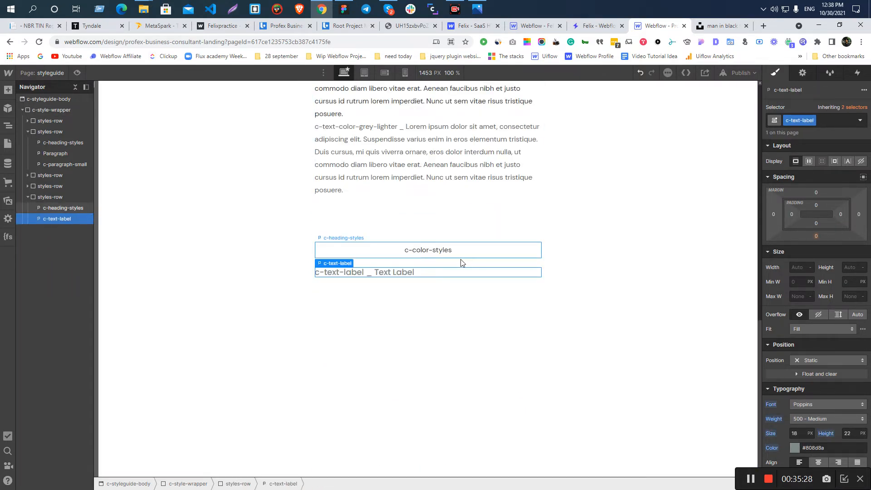
# - Retitle the last styles-row c-label-styles and leave text editing
pyautogui.doubleClick(406, 254)
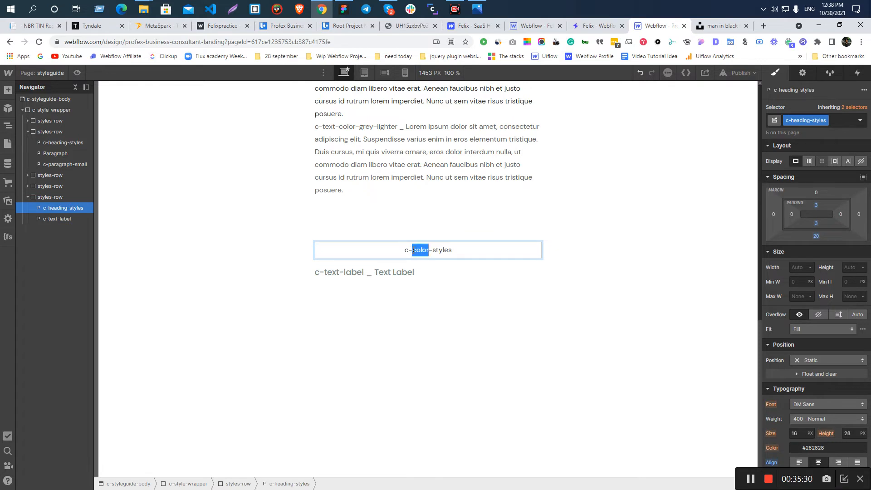
pyautogui.press('BackSpace')
pyautogui.write('l')
pyautogui.click(469, 325)
# - Replace the sample words after "c-text-label _" with "Lorem ipsum dolor sit amet" copied from the c-text-color-grey-lighter paragraph
pyautogui.click(376, 271)
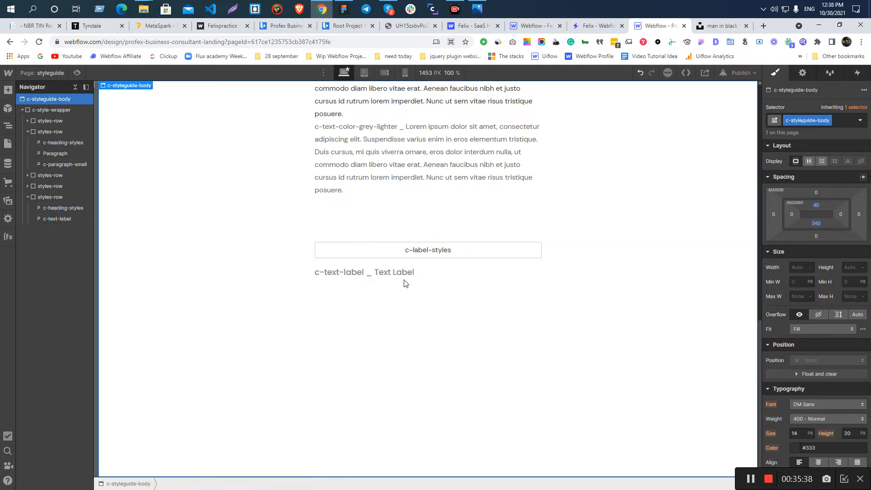
pyautogui.doubleClick(371, 135)
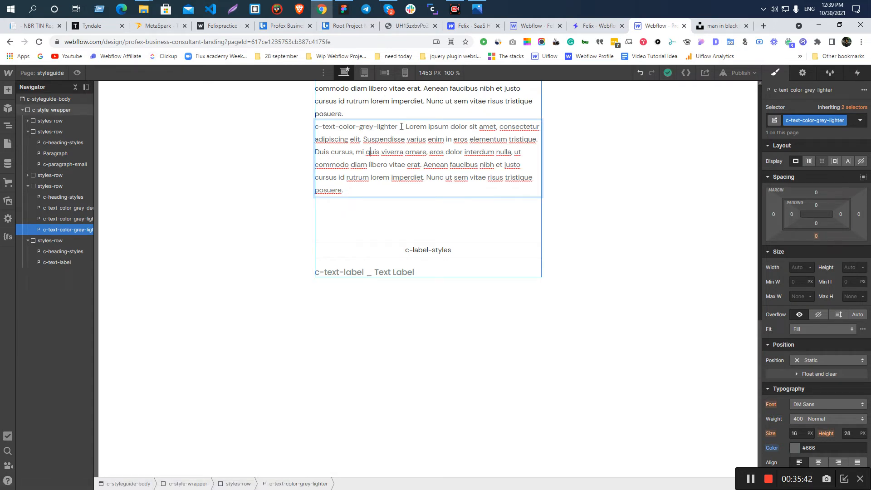
pyautogui.moveTo(469, 126); pyautogui.dragTo(316, 126)
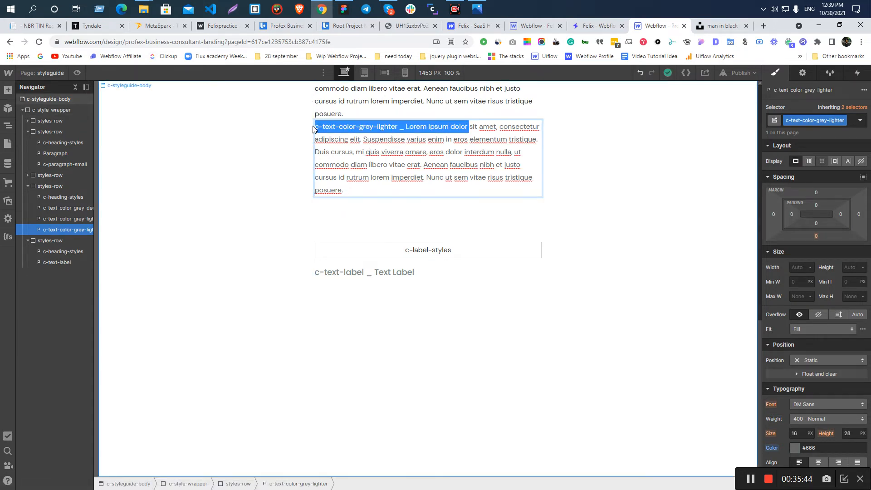
pyautogui.click(422, 126)
pyautogui.moveTo(407, 125); pyautogui.dragTo(496, 126)
pyautogui.click(427, 274)
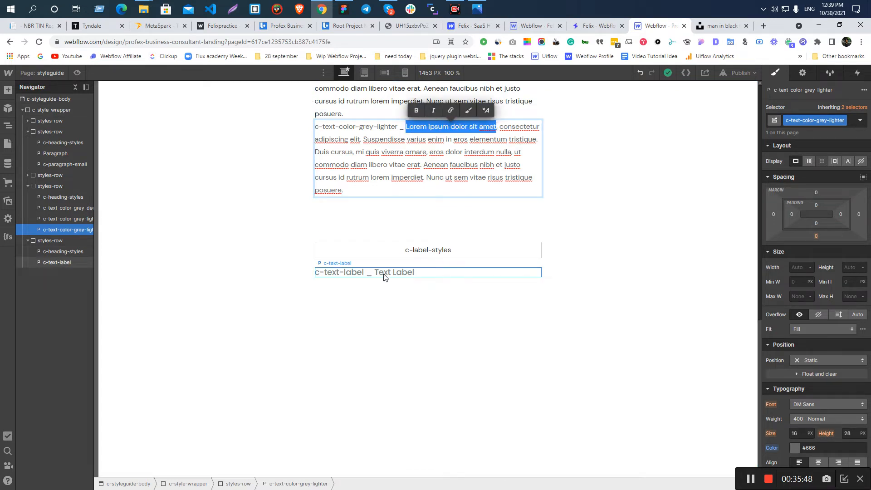
pyautogui.moveTo(377, 274); pyautogui.dragTo(472, 272)
pyautogui.write('Lorem ipsum dolor sit amet')
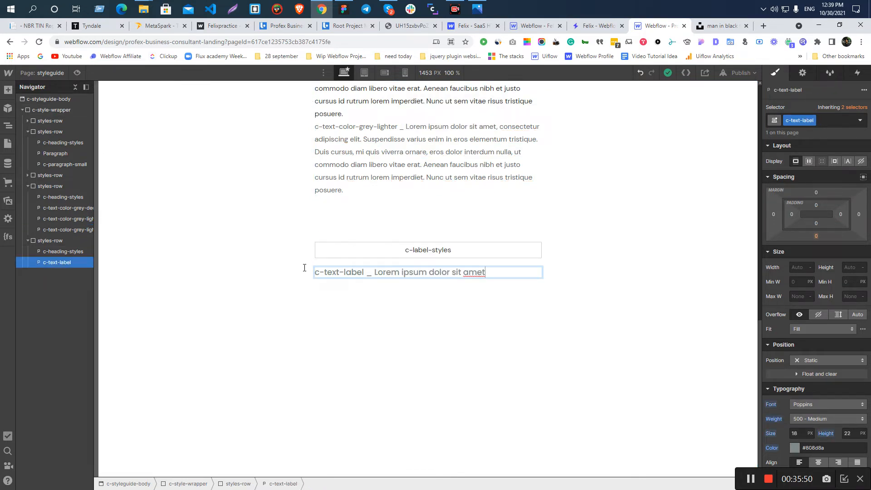
pyautogui.click(436, 284)
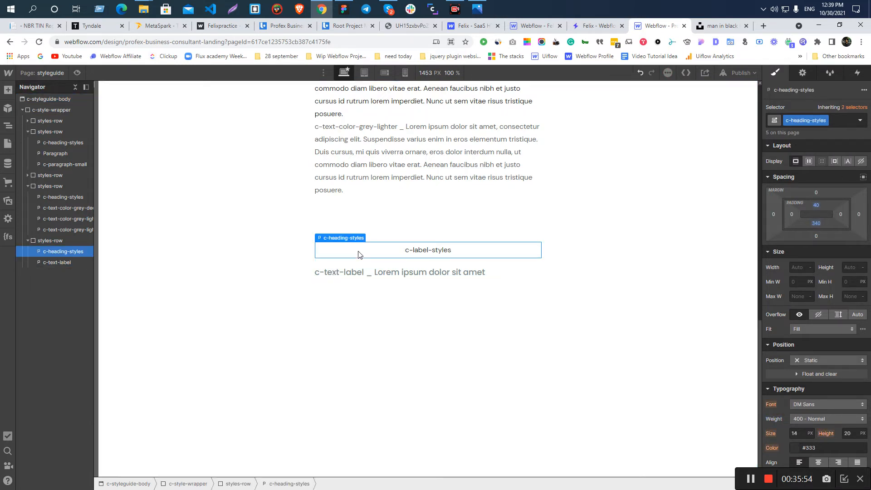
# - Duplicate the c-label-styles row and replace the word "label" in the title of the copy below it
pyautogui.click(32, 241)
pyautogui.click(28, 241)
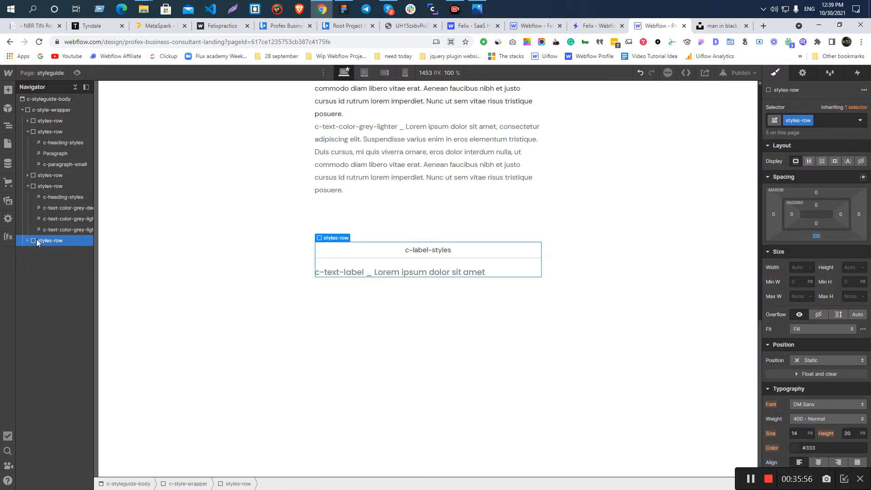
pyautogui.hotkey('ctrl', 'd')
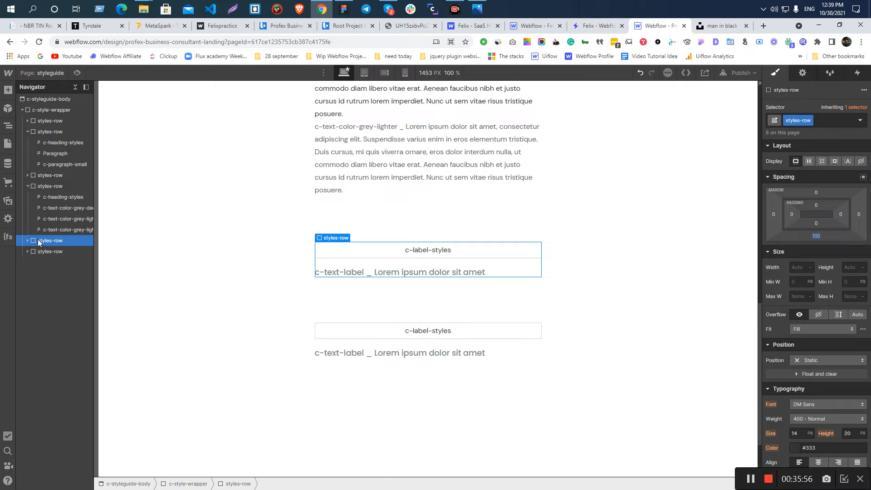
pyautogui.doubleClick(426, 331)
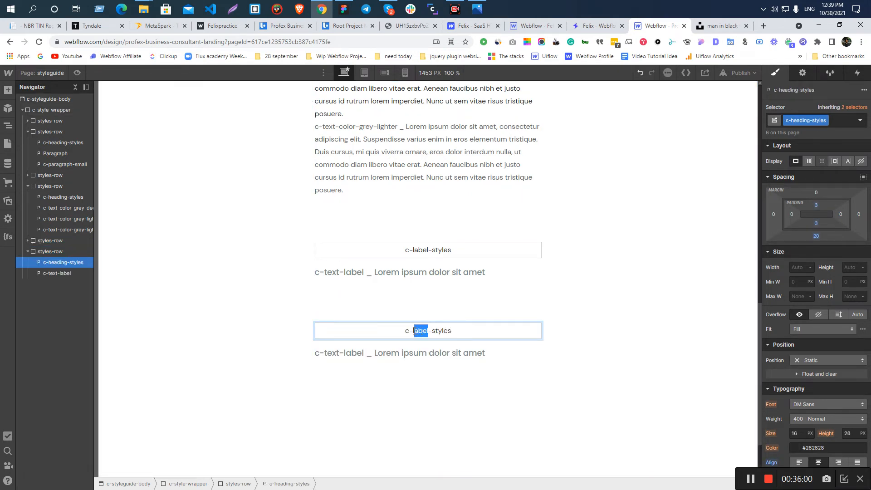
pyautogui.write('b')
pyautogui.click(388, 356)
pyautogui.click(303, 410)
# - Switch to the Figma design and examine the buttons in the landing page's navigation and hero section
pyautogui.hotkey('alt', 'Tab')
pyautogui.scroll(-8, 317, 208)
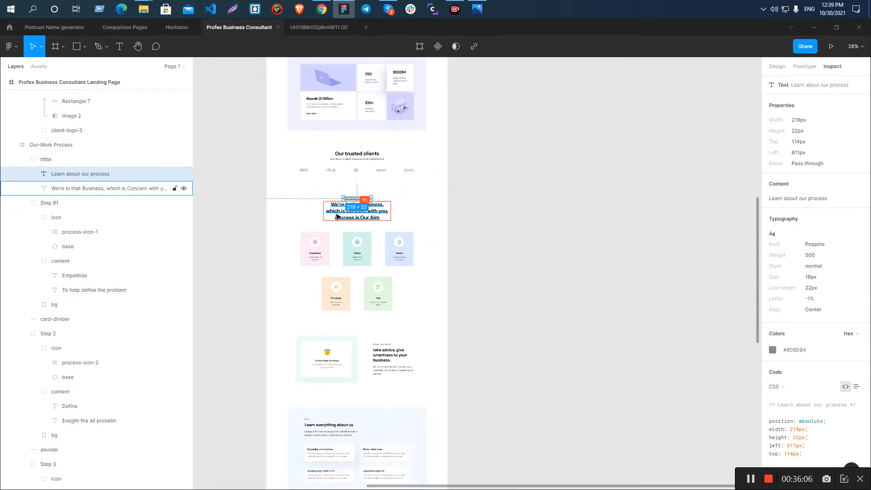
pyautogui.click(570, 245)
pyautogui.scroll(15, 361, 225)
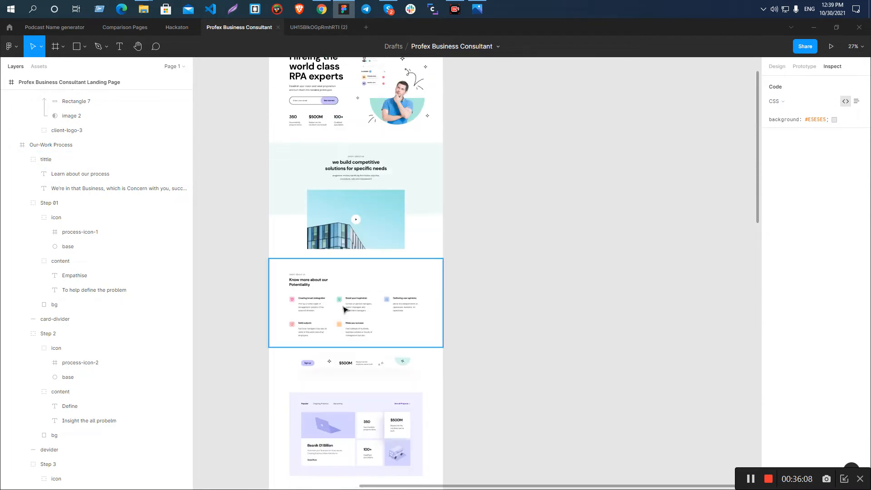
pyautogui.scroll(-6, 320, 418)
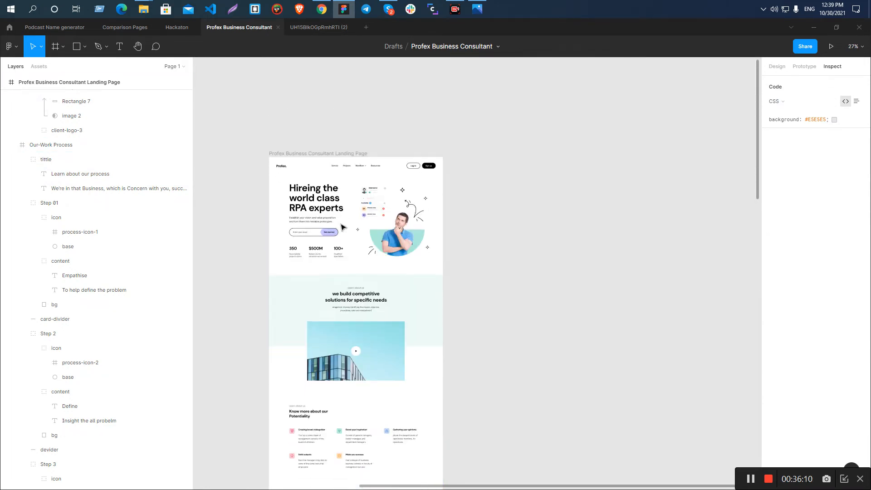
pyautogui.scroll(5, 418, 155)
pyautogui.scroll(2, 531, 166)
pyautogui.scroll(-5, 536, 163)
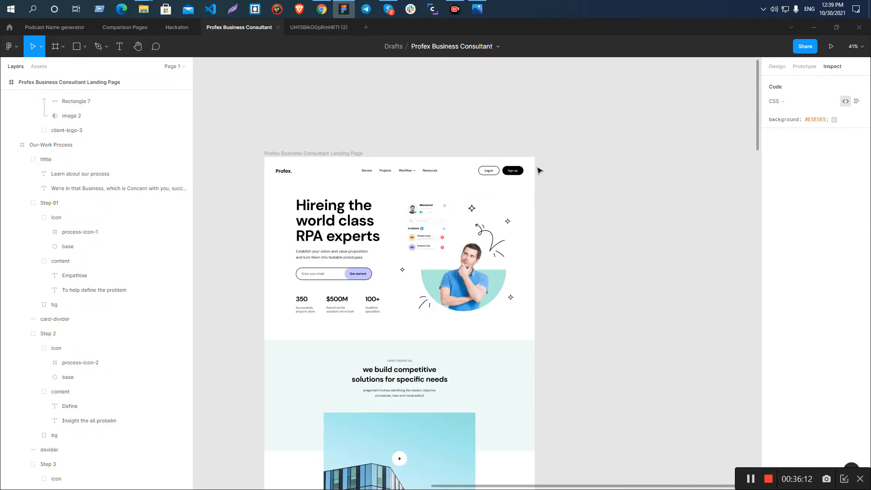
pyautogui.scroll(3, 219, 244)
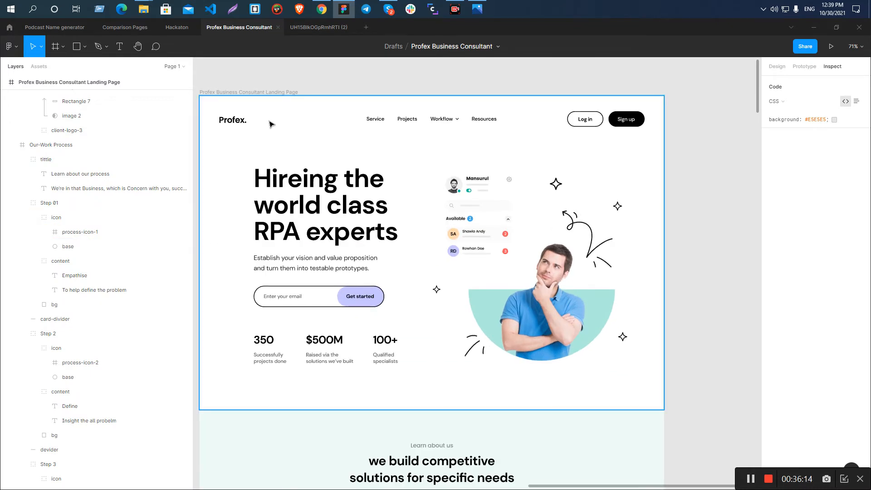
pyautogui.scroll(-3, 271, 91)
pyautogui.scroll(2, 445, 185)
pyautogui.scroll(1, 458, 93)
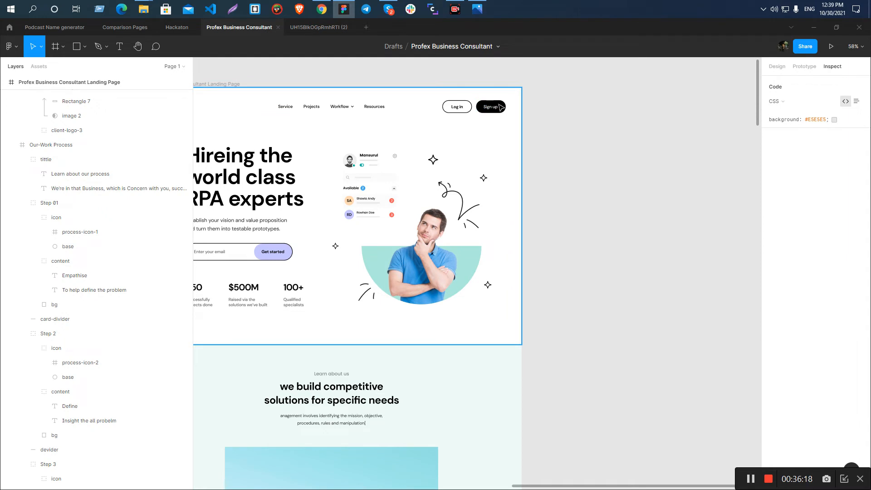
pyautogui.scroll(-4, 318, 227)
pyautogui.scroll(4, 231, 206)
pyautogui.scroll(5, 258, 200)
# - Inspect the base shape of the hero's Get started button and survey the button styles in the sections below
pyautogui.click(289, 186)
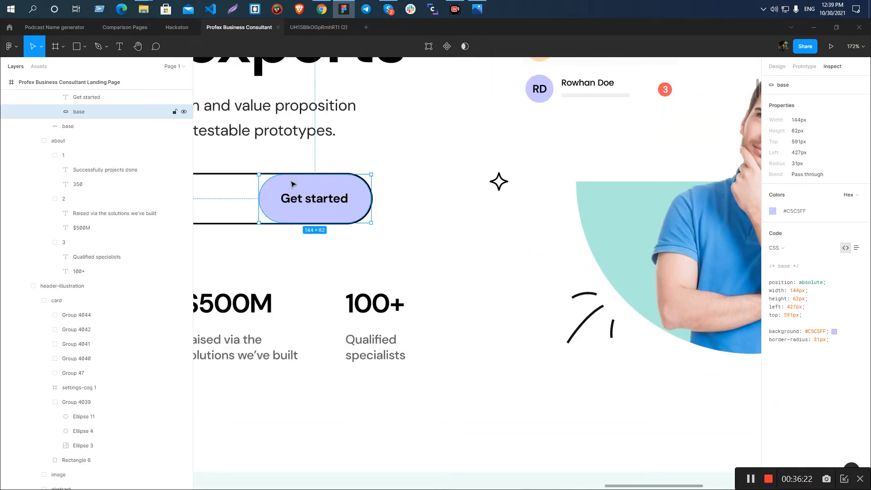
pyautogui.scroll(-3, 445, 217)
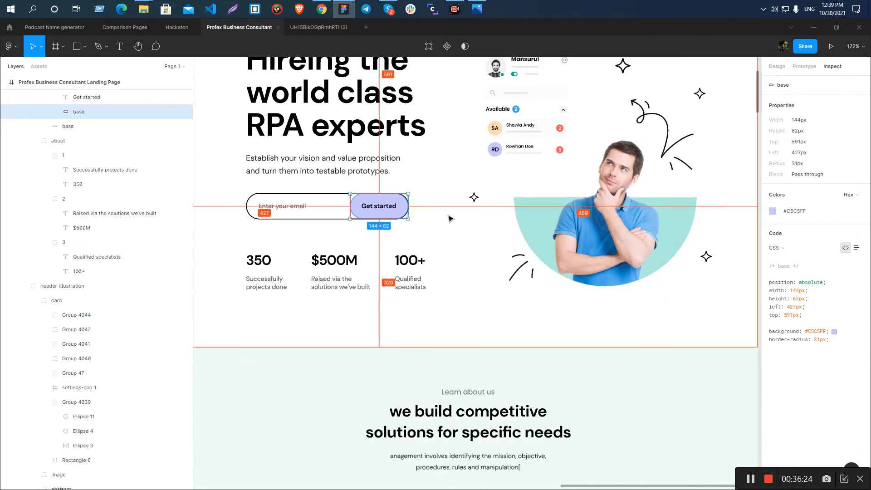
pyautogui.scroll(-5, 448, 217)
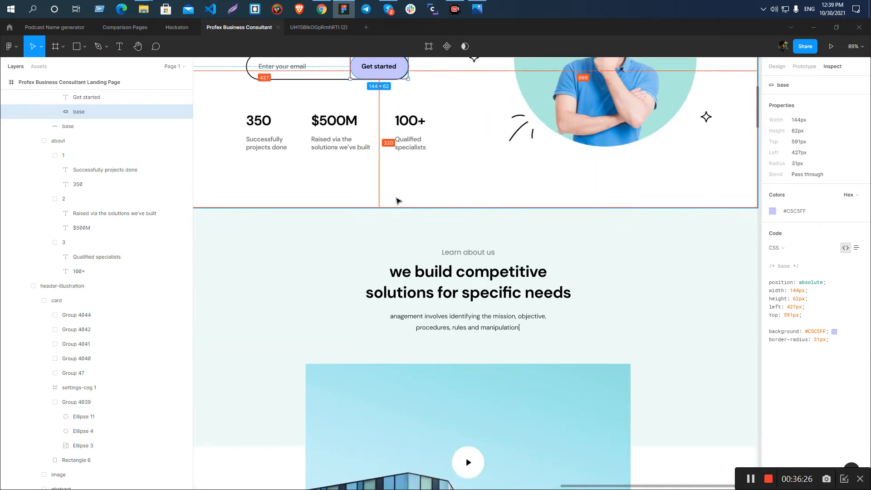
pyautogui.scroll(5, 396, 200)
pyautogui.scroll(-5, 326, 197)
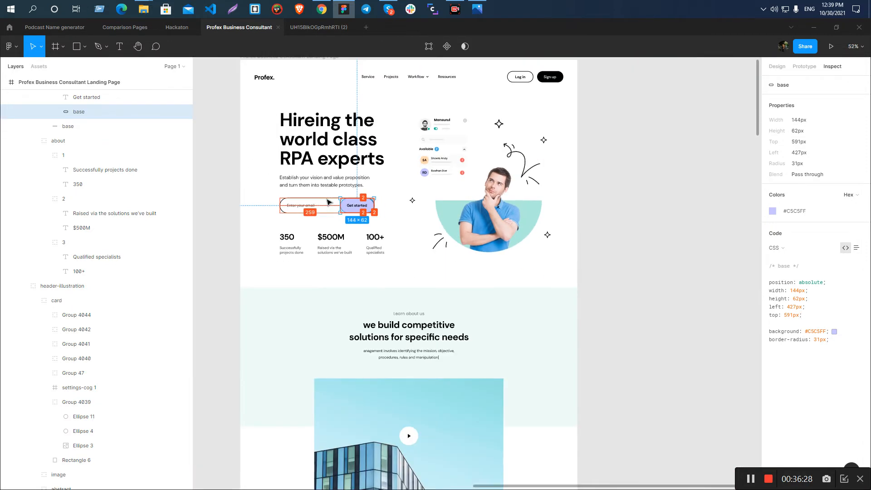
pyautogui.click(215, 215)
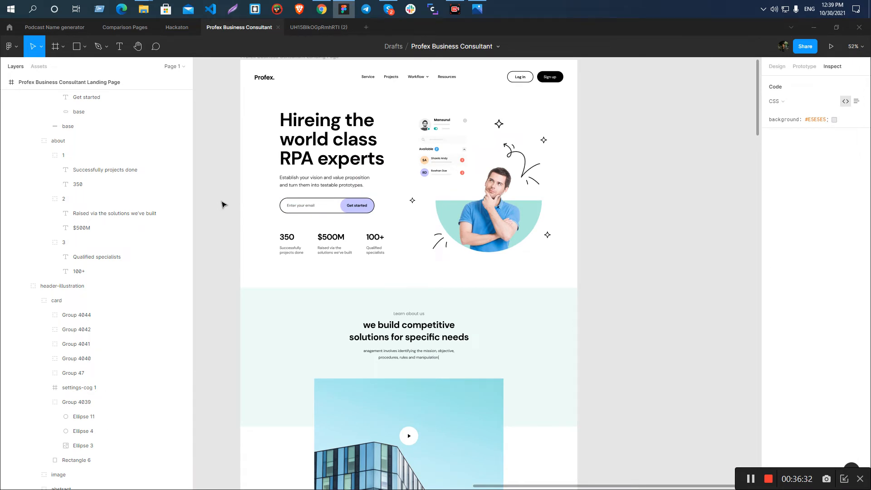
pyautogui.scroll(-10, 222, 204)
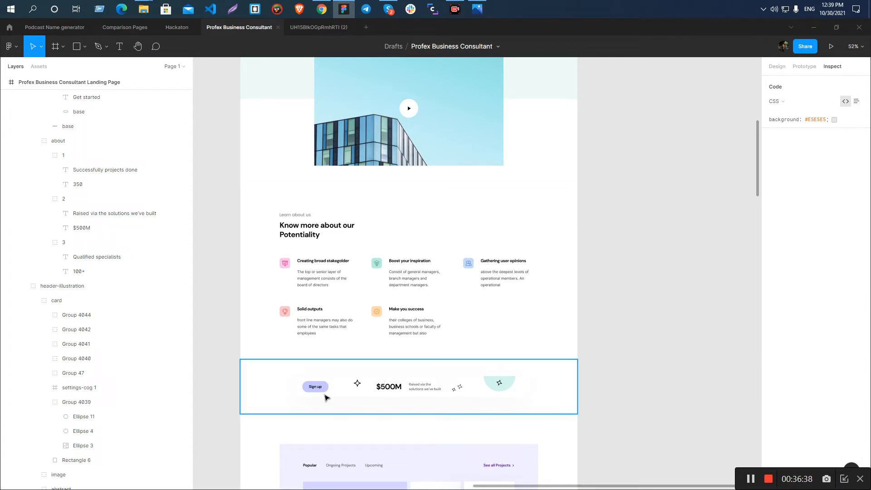
pyautogui.scroll(-6, 326, 392)
pyautogui.scroll(-5, 327, 213)
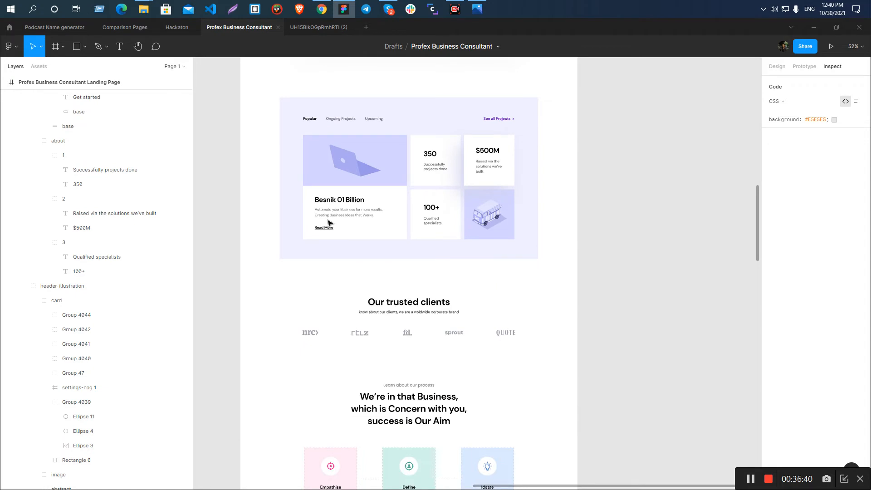
pyautogui.scroll(-10, 329, 223)
pyautogui.scroll(5, 352, 306)
pyautogui.scroll(4, 361, 129)
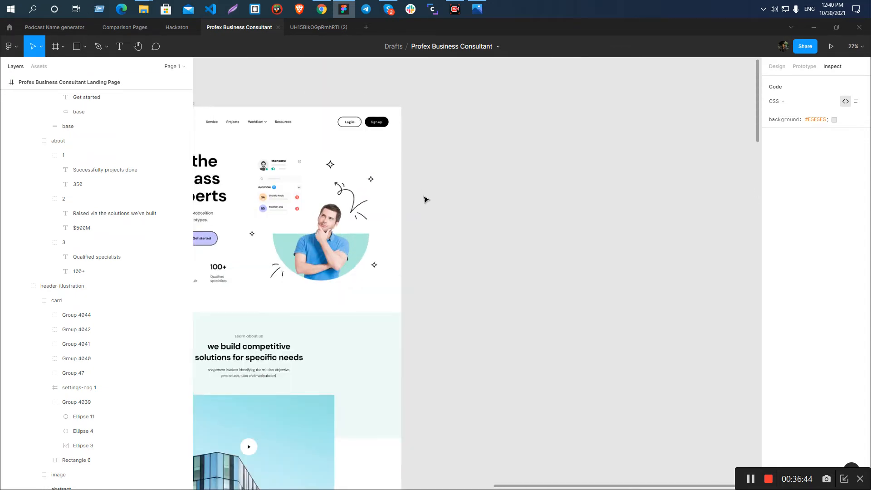
# - Place a copy of the navigation's Log in and Sign up buttons on the empty canvas beside the landing page frame
pyautogui.moveTo(327, 111)
pyautogui.mouseDown()
pyautogui.moveTo(392, 132)
pyautogui.moveTo(482, 132)
pyautogui.moveTo(458, 128)
pyautogui.mouseUp()
pyautogui.click(352, 123)
pyautogui.doubleClick(351, 124)
pyautogui.click(556, 138)
pyautogui.scroll(-5, 556, 138)
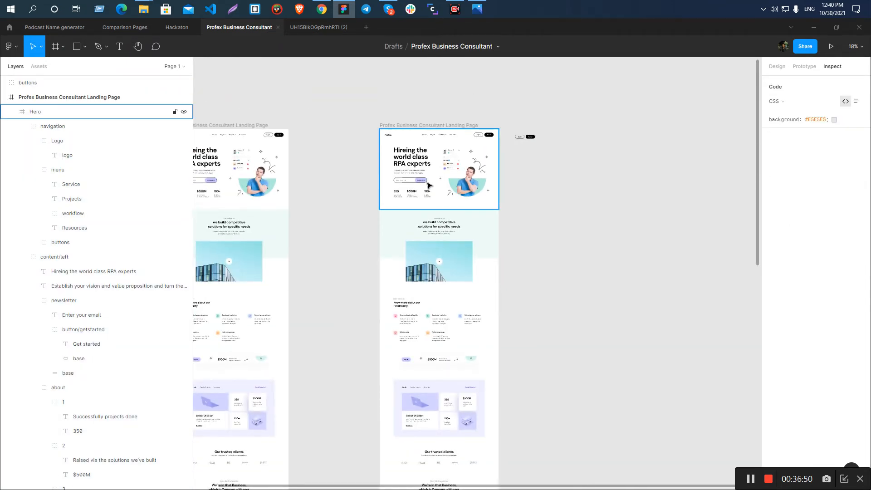
# - Copy the newsletter's Get started button out of the frame, place it beneath the Log in and Sign up copies, and deselect it
pyautogui.scroll(5, 428, 184)
pyautogui.scroll(5, 423, 182)
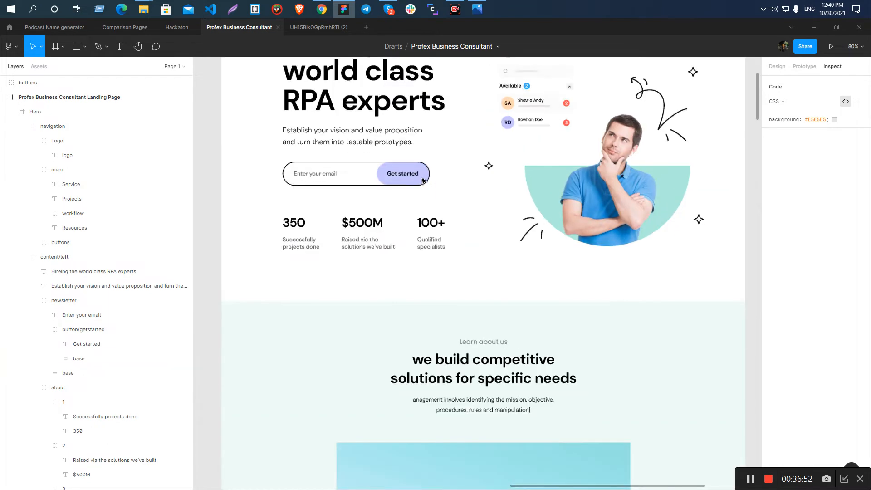
pyautogui.click(423, 181)
pyautogui.doubleClick(423, 181)
pyautogui.doubleClick(423, 181)
pyautogui.moveTo(673, 145); pyautogui.dragTo(703, 98)
pyautogui.scroll(-3, 480, 196)
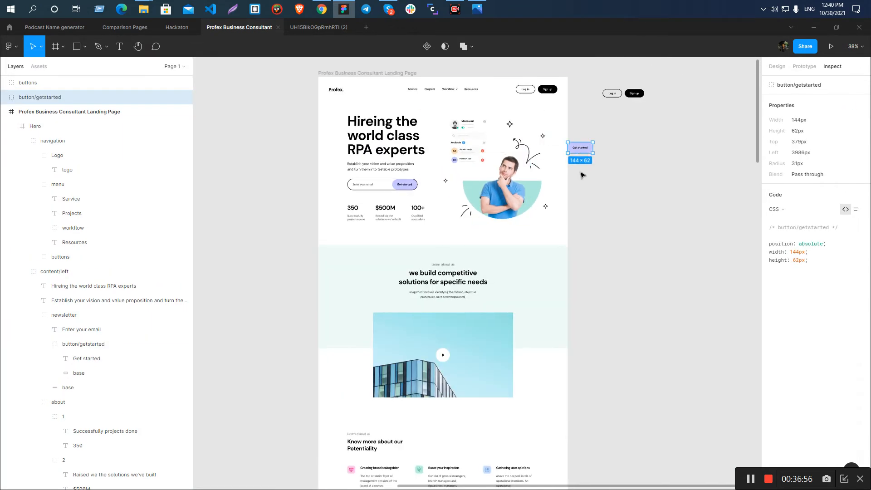
pyautogui.moveTo(583, 150); pyautogui.dragTo(619, 111)
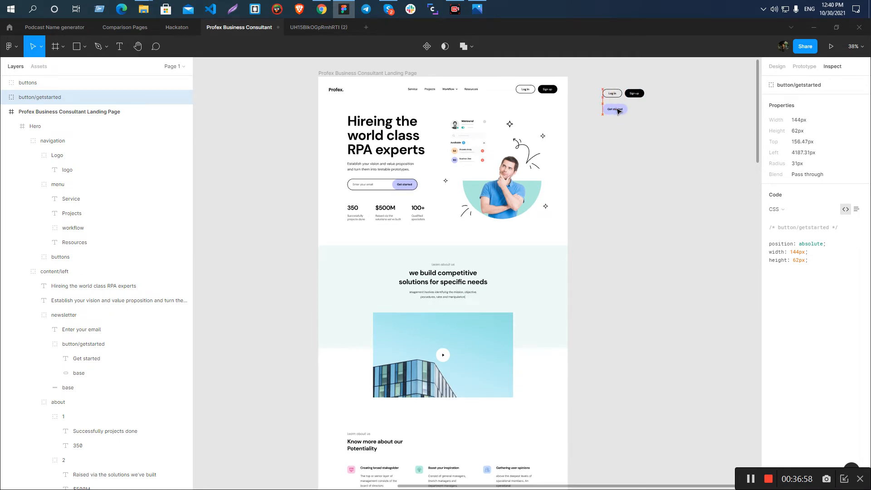
pyautogui.scroll(-4, 328, 218)
pyautogui.scroll(4, 321, 291)
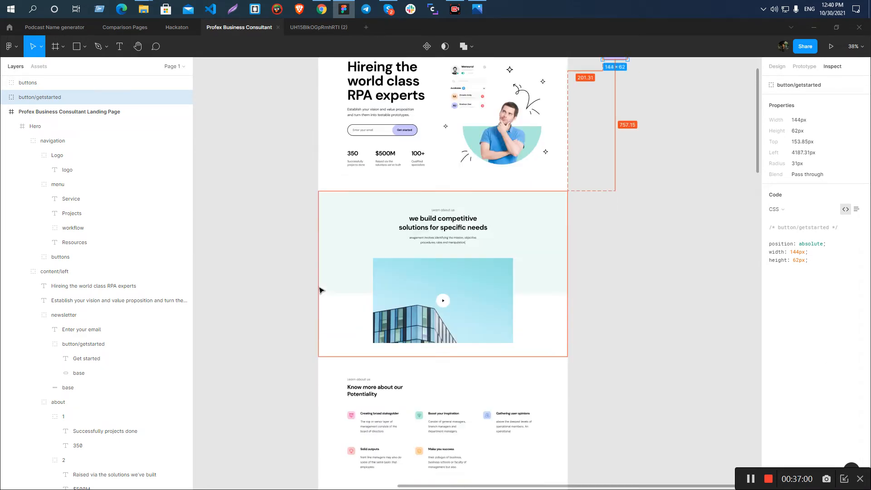
pyautogui.click(205, 264)
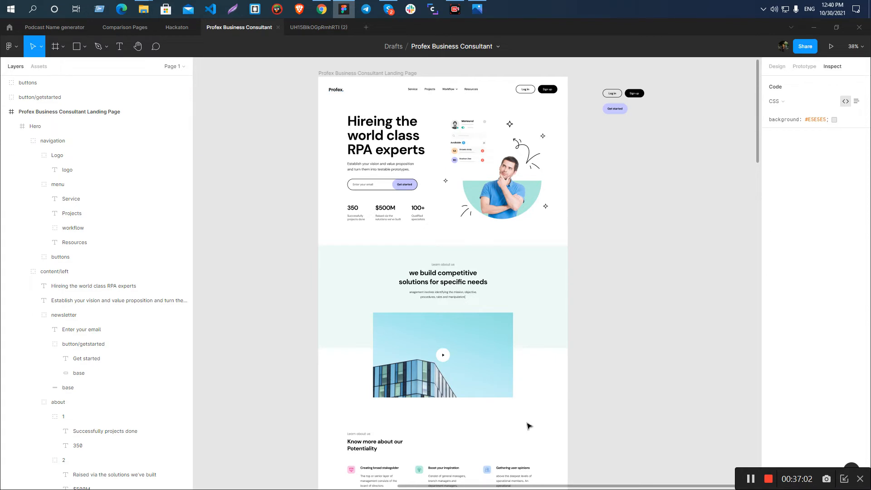
# - Survey the landing page's upper sections and the button copies beside the frame for styles still missing
pyautogui.scroll(-5, 227, 267)
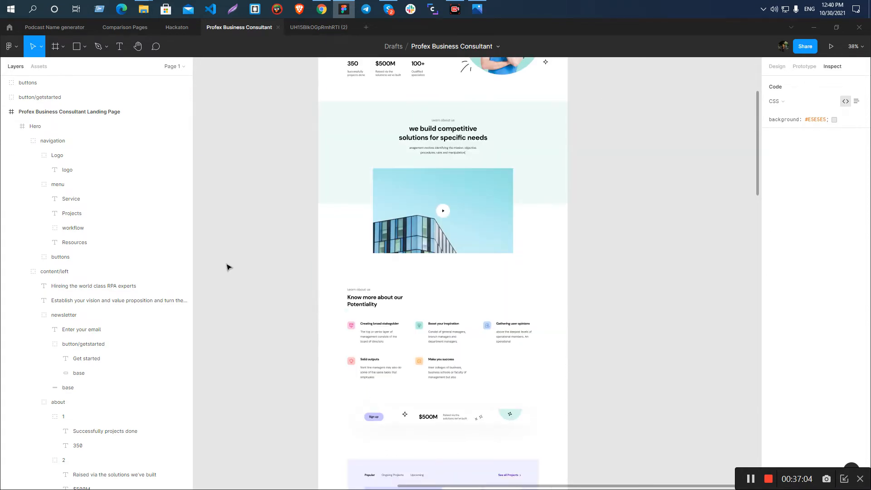
pyautogui.scroll(4, 228, 265)
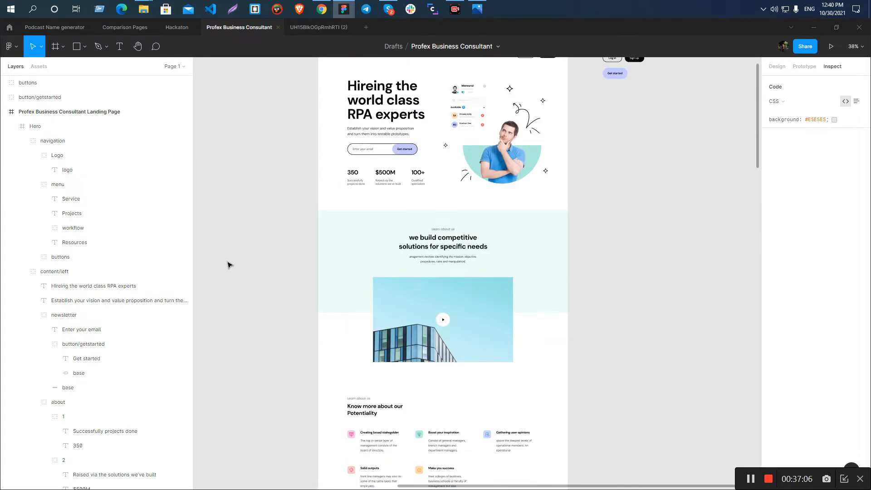
pyautogui.scroll(1, 227, 265)
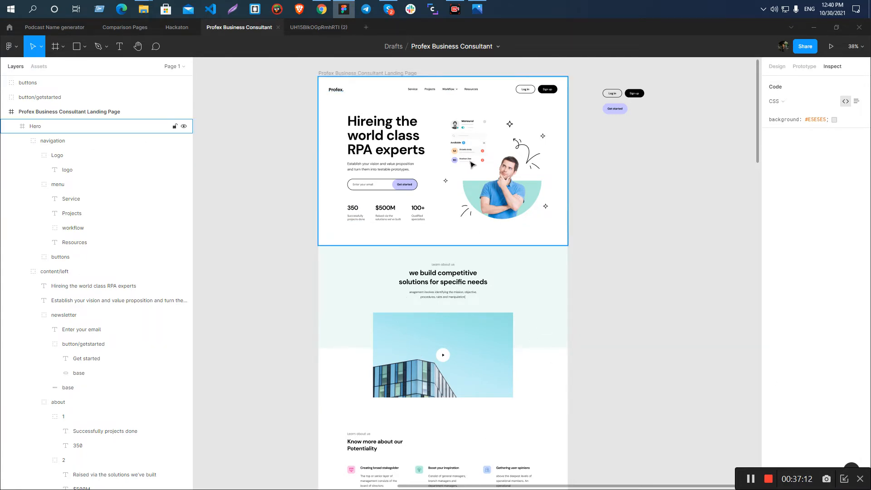
pyautogui.scroll(3, 472, 164)
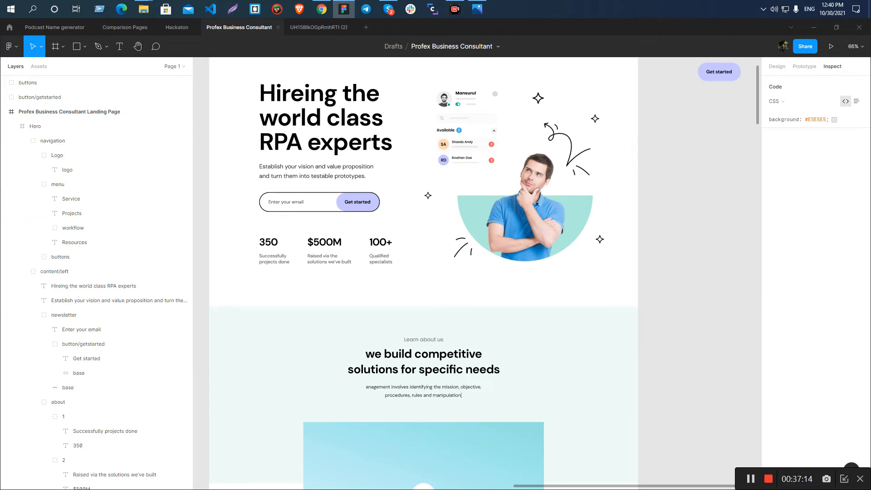
pyautogui.scroll(-1, 328, 188)
pyautogui.scroll(3, 252, 187)
pyautogui.scroll(3, 252, 188)
pyautogui.scroll(-3, 360, 196)
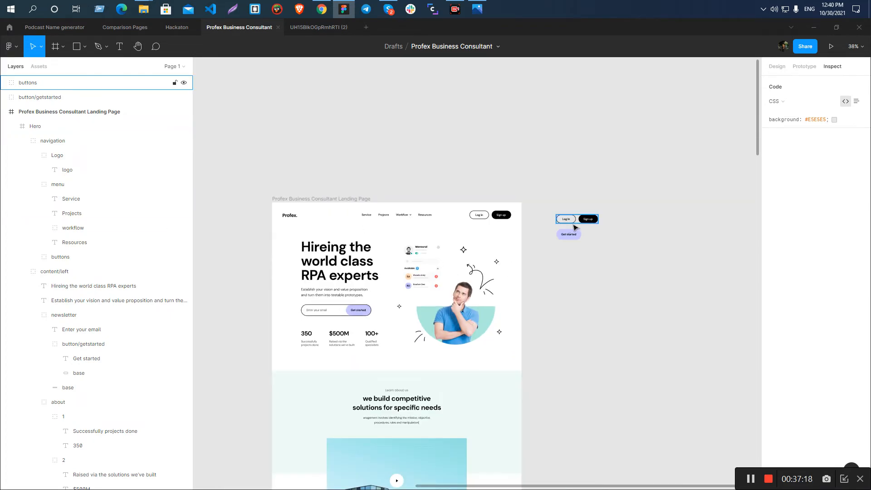
# - Place a copy of the projects section's See all Projects link beneath the Get started copy beside the frame
pyautogui.scroll(-10, 483, 241)
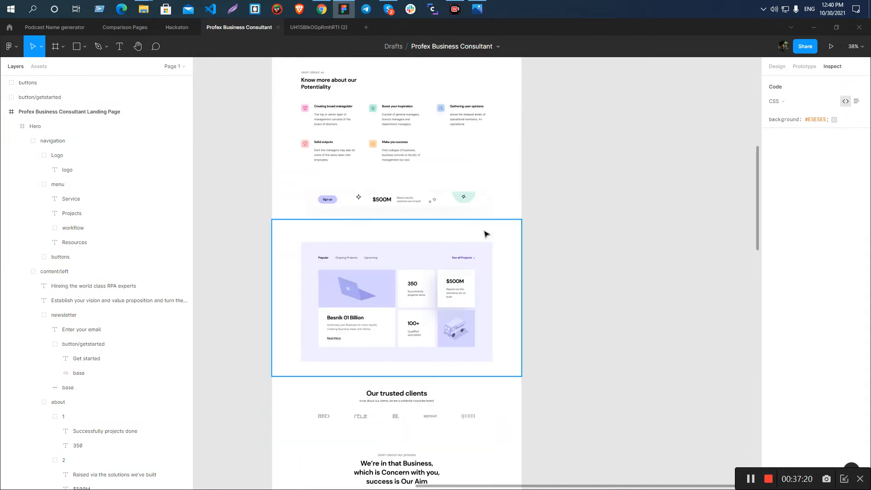
pyautogui.scroll(-3, 338, 247)
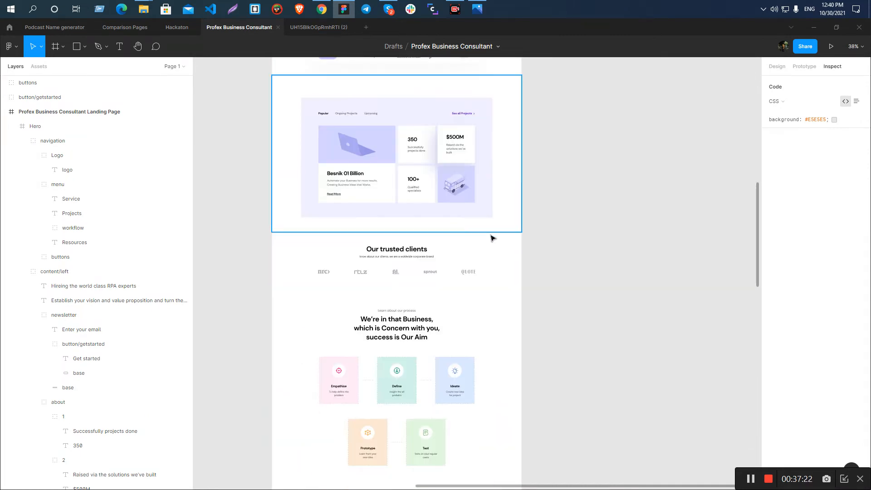
pyautogui.scroll(3, 493, 237)
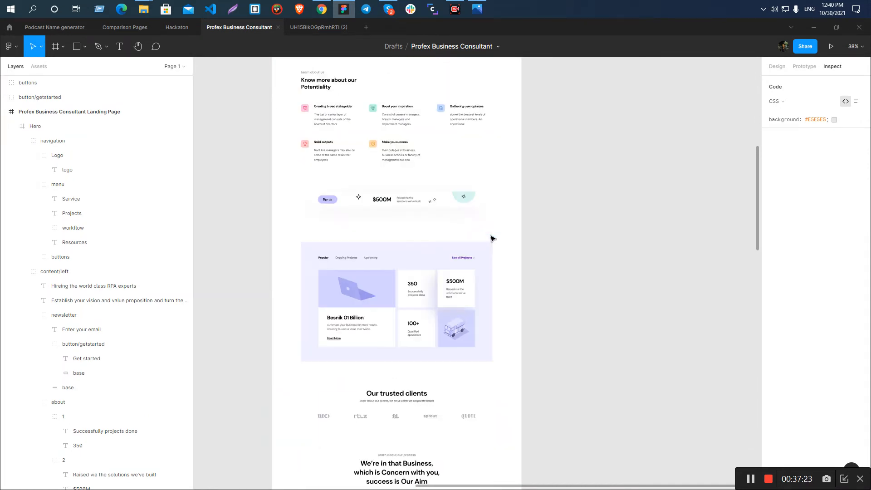
pyautogui.click(468, 262)
pyautogui.moveTo(470, 259); pyautogui.dragTo(573, 132)
# - Copy the Read More link from the Redefining excellence blog card, place it beneath the See all Projects copy, and deselect it
pyautogui.scroll(-4, 336, 193)
pyautogui.scroll(-15, 334, 189)
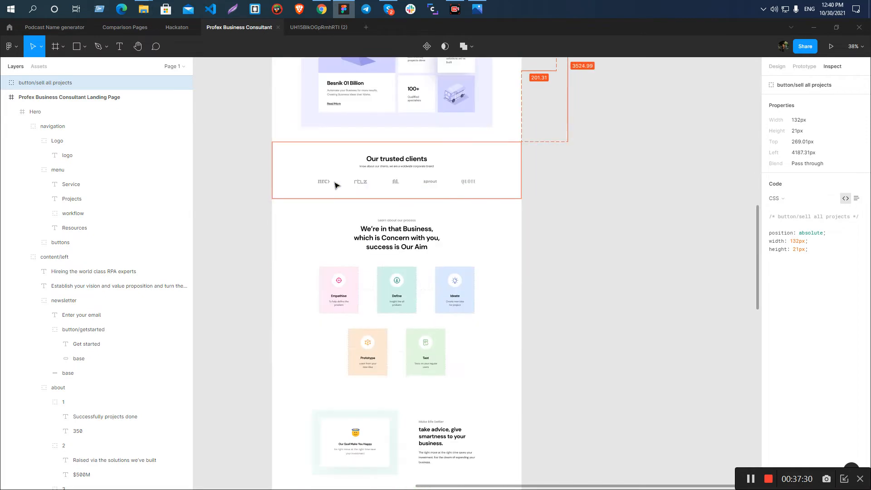
pyautogui.scroll(-5, 336, 184)
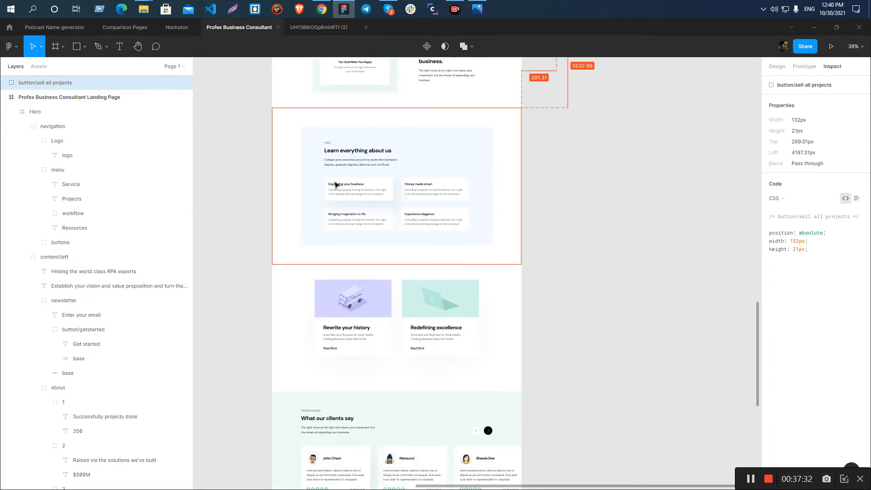
pyautogui.keyDown('ctrl'); pyautogui.click(420, 351); pyautogui.keyUp('ctrl')
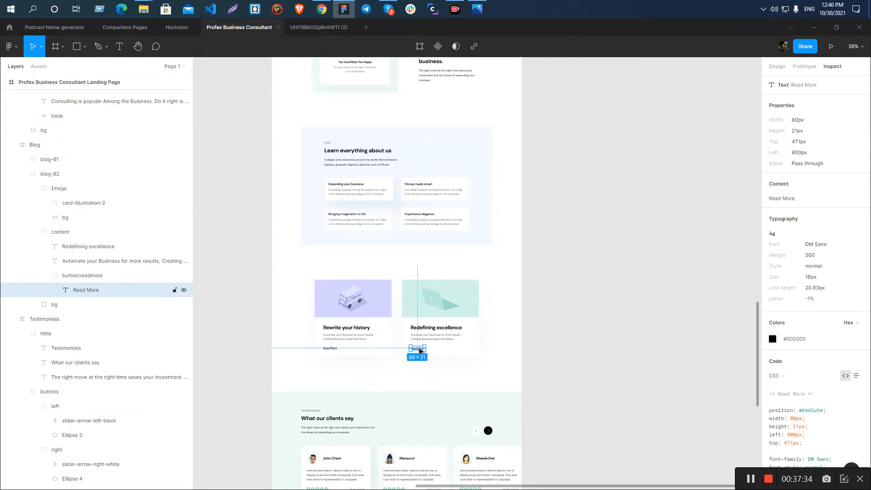
pyautogui.scroll(1, 601, 100)
pyautogui.moveTo(596, 47); pyautogui.dragTo(578, 111)
pyautogui.scroll(3, 568, 249)
pyautogui.moveTo(575, 259); pyautogui.dragTo(563, 170)
pyautogui.scroll(-15, 278, 272)
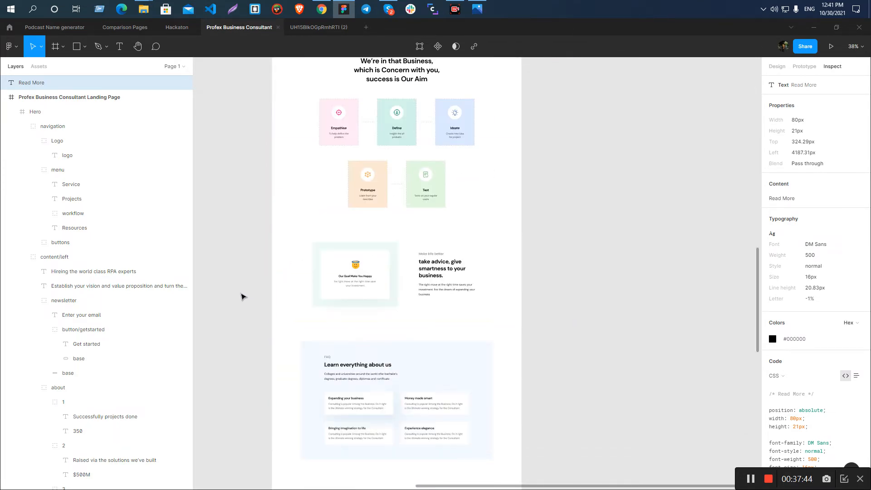
pyautogui.click(241, 297)
# - Place a copy of the contact form's Contact us button beneath the Read More copy beside the frame
pyautogui.scroll(-10, 241, 297)
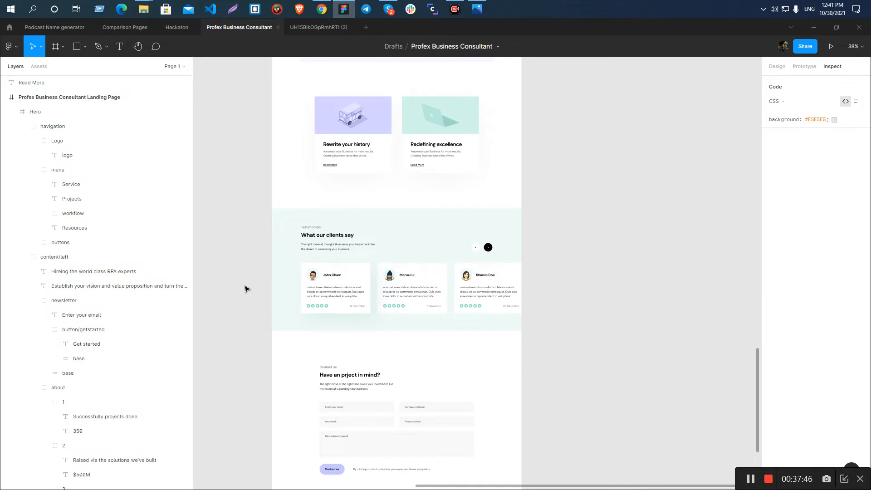
pyautogui.scroll(8, 431, 318)
pyautogui.scroll(-4, 424, 299)
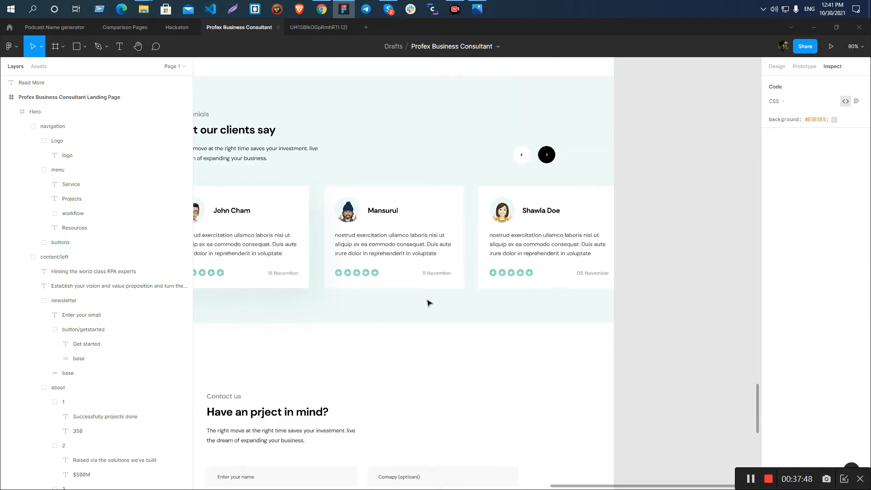
pyautogui.scroll(-5, 429, 302)
pyautogui.scroll(-5, 356, 301)
pyautogui.scroll(3, 349, 233)
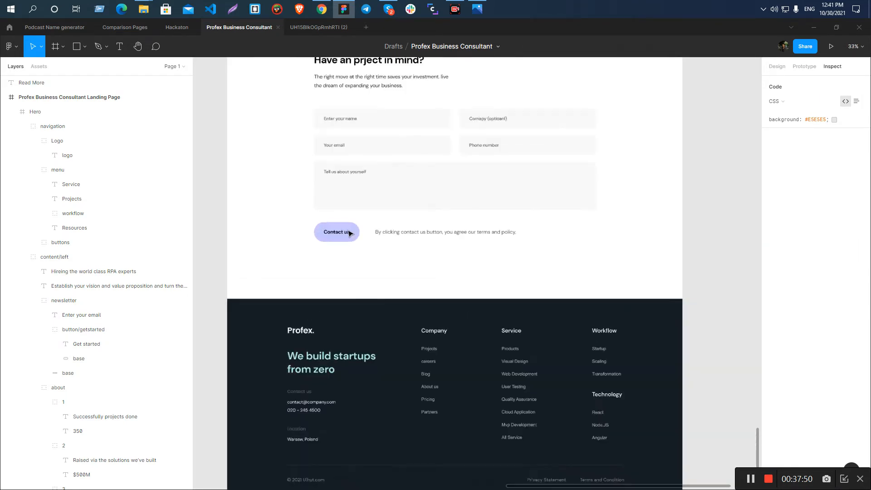
pyautogui.scroll(-4, 350, 234)
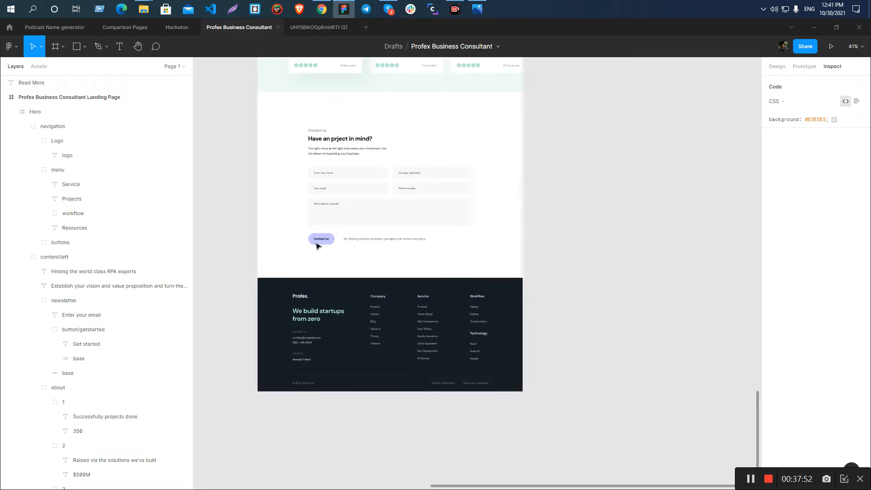
pyautogui.click(323, 243)
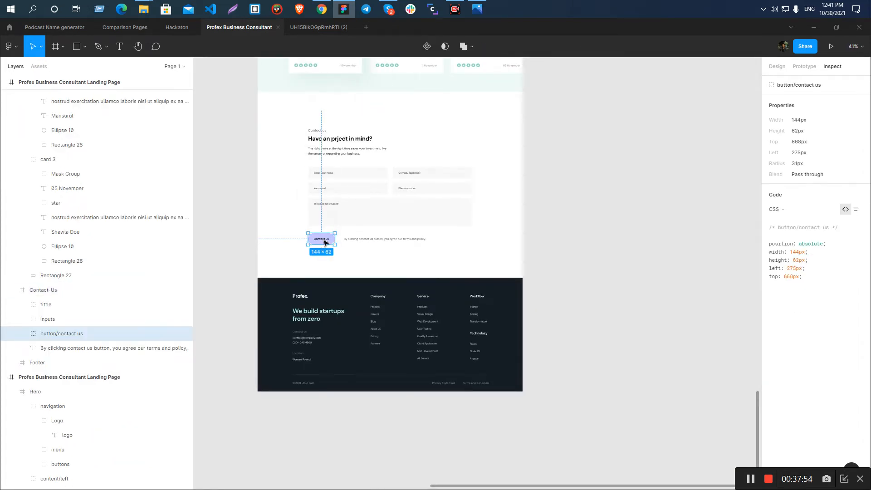
pyautogui.moveTo(332, 242); pyautogui.dragTo(584, 199)
pyautogui.scroll(5, 588, 198)
# - Compare the padding around the label in the Contact us copy with that in the Get started copy
pyautogui.doubleClick(508, 199)
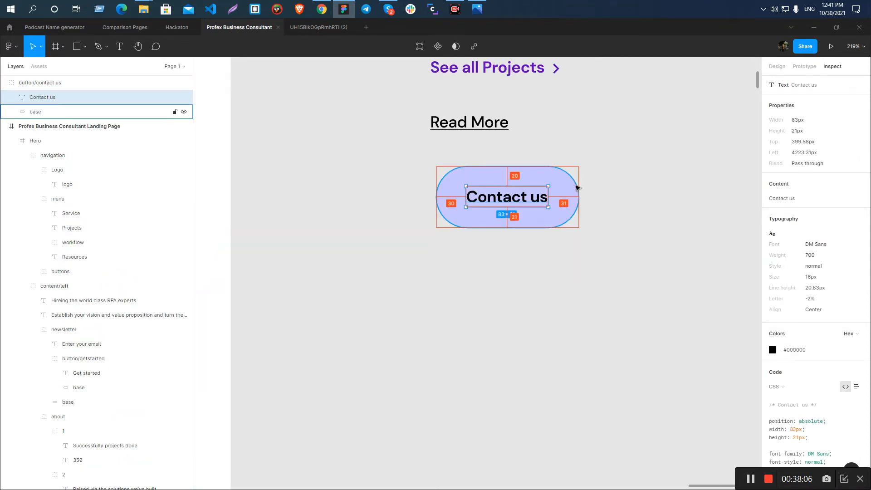
pyautogui.scroll(6, 533, 254)
pyautogui.click(501, 315)
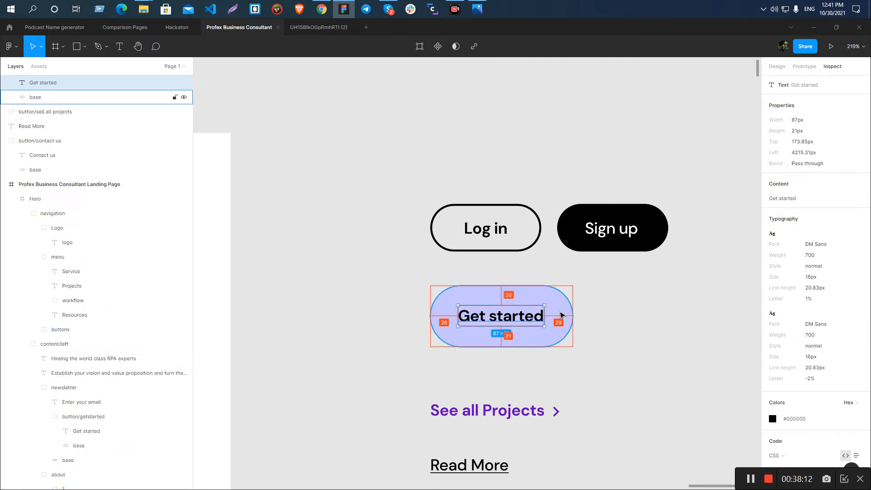
pyautogui.scroll(-9, 561, 314)
pyautogui.click(569, 136)
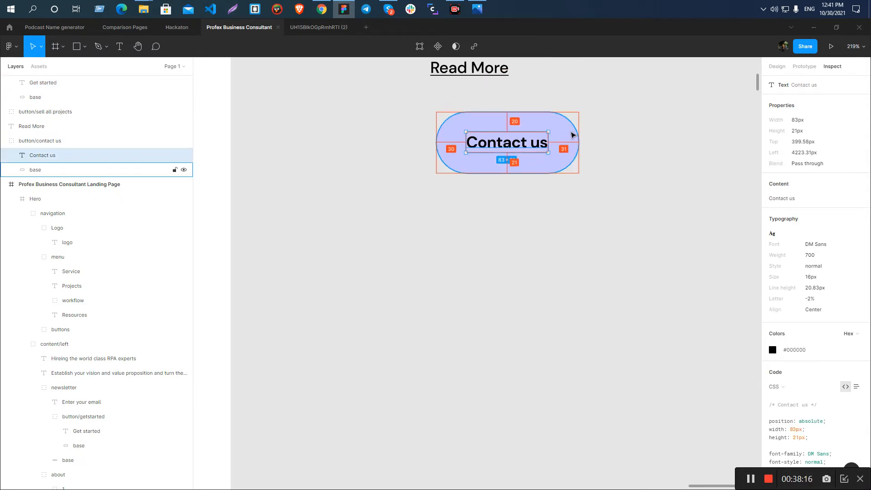
pyautogui.click(573, 134)
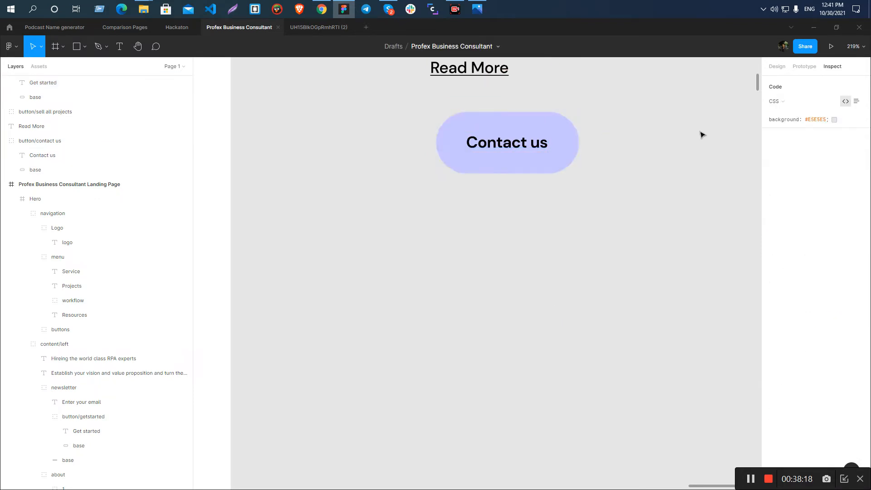
pyautogui.click(451, 134)
pyautogui.click(431, 199)
pyautogui.scroll(-5, 547, 209)
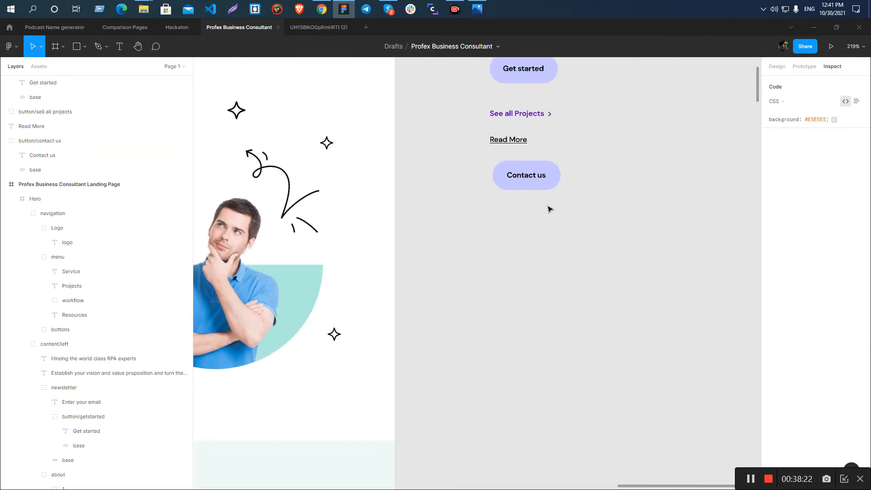
# - Delete the Contact us copy from the collected buttons
pyautogui.click(549, 178)
pyautogui.press('Delete')
pyautogui.scroll(-5, 546, 214)
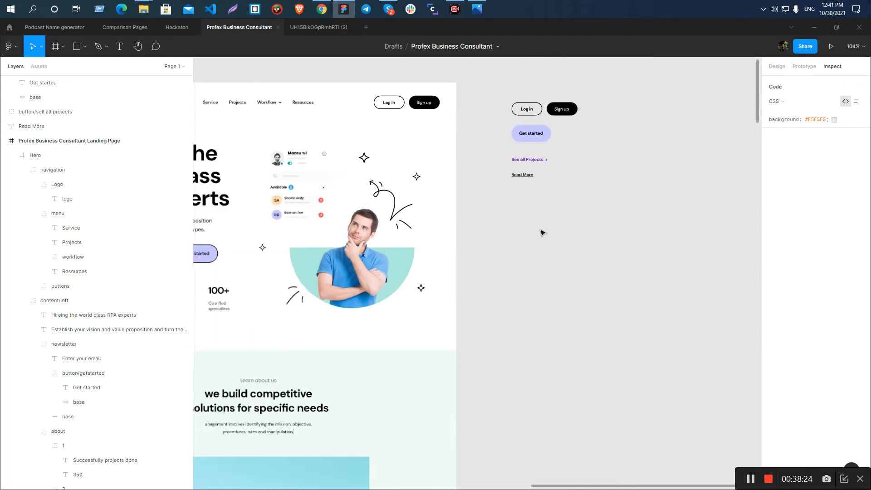
# - Inspect the properties of the collected Read More and See all Projects links and the Log in, Sign up and Get started buttons
pyautogui.scroll(3, 560, 175)
pyautogui.scroll(4, 521, 236)
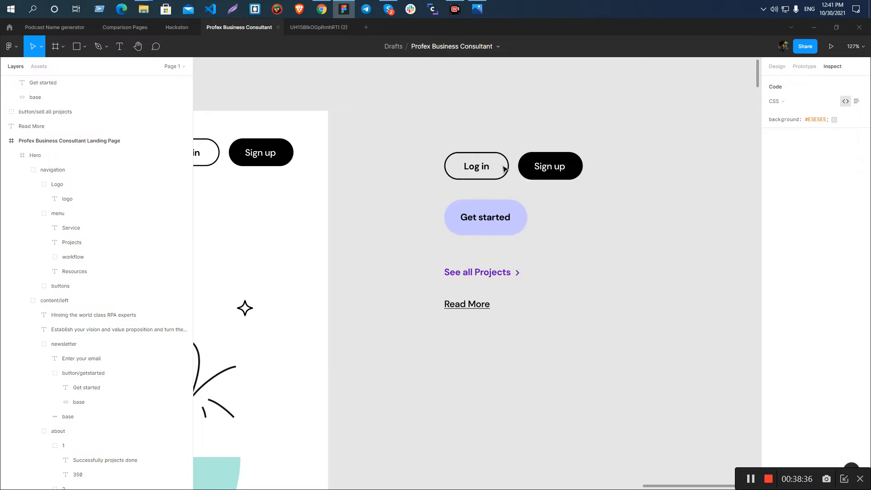
pyautogui.scroll(-1, 590, 314)
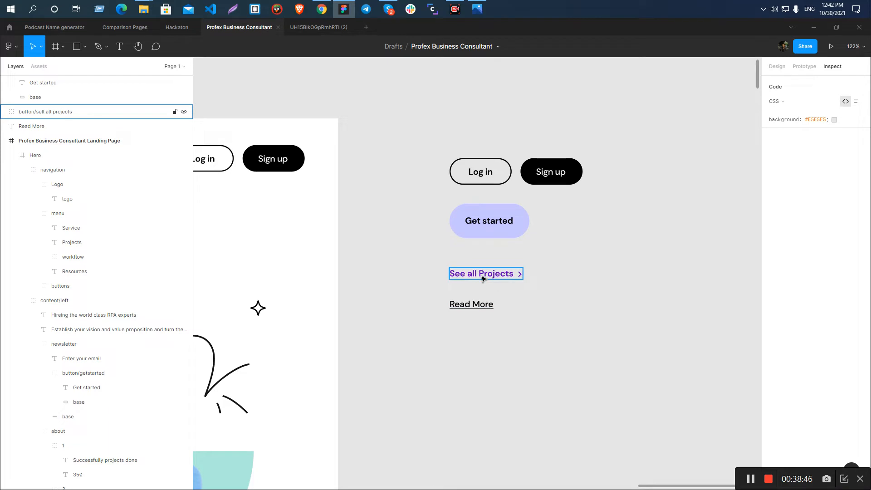
pyautogui.click(476, 304)
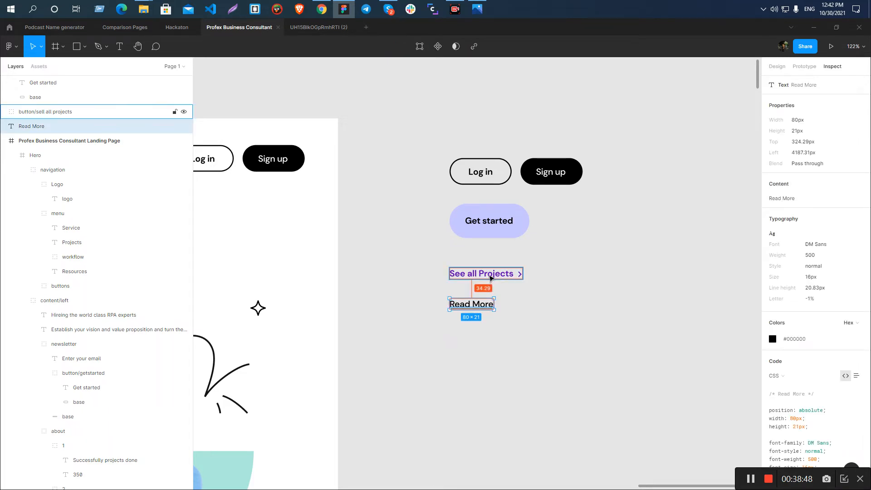
pyautogui.click(490, 278)
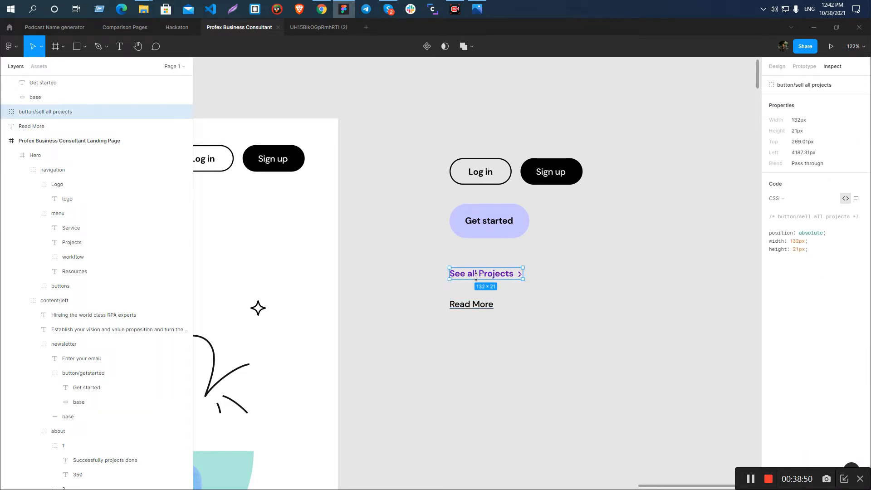
pyautogui.click(484, 176)
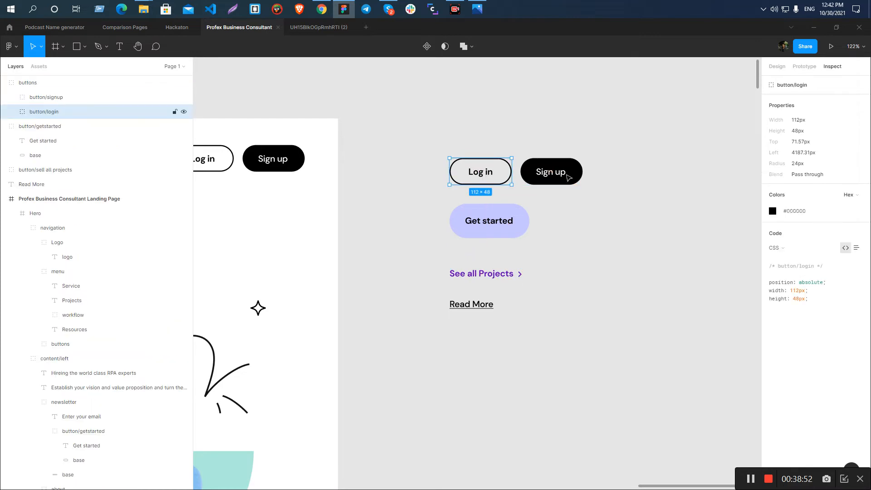
pyautogui.click(567, 176)
pyautogui.click(494, 228)
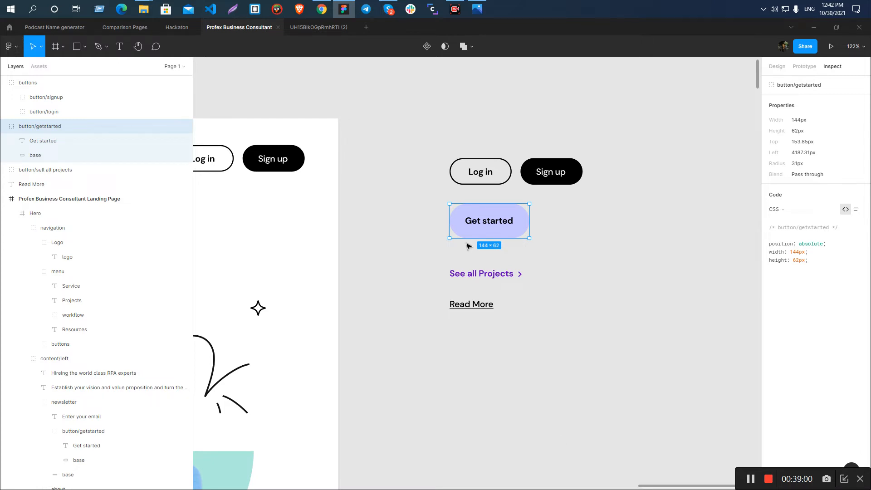
pyautogui.click(581, 248)
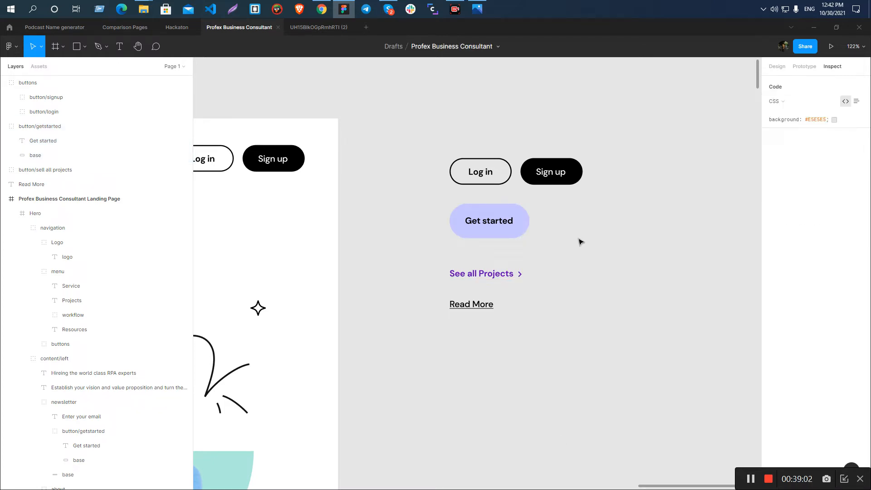
# - Compare the size and corner radius of the Sign up and Log in copies with those of the Get started copy
pyautogui.click(550, 173)
pyautogui.doubleClick(568, 169)
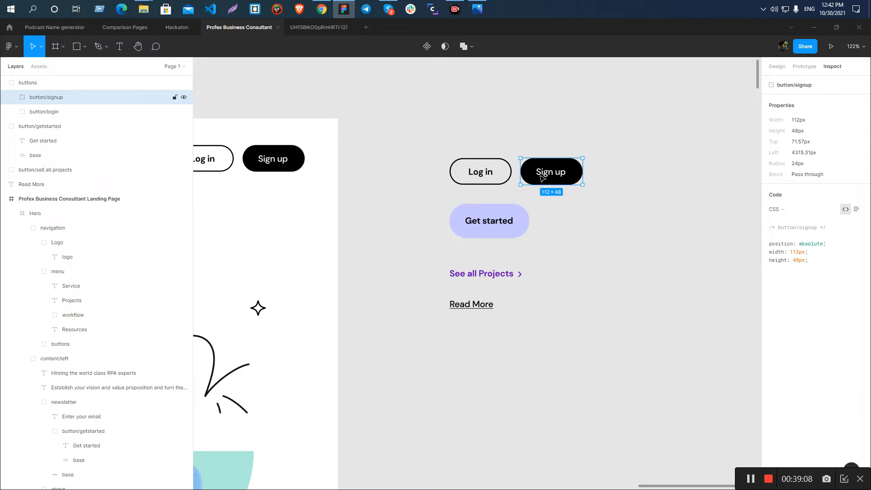
pyautogui.press('Escape')
pyautogui.doubleClick(481, 173)
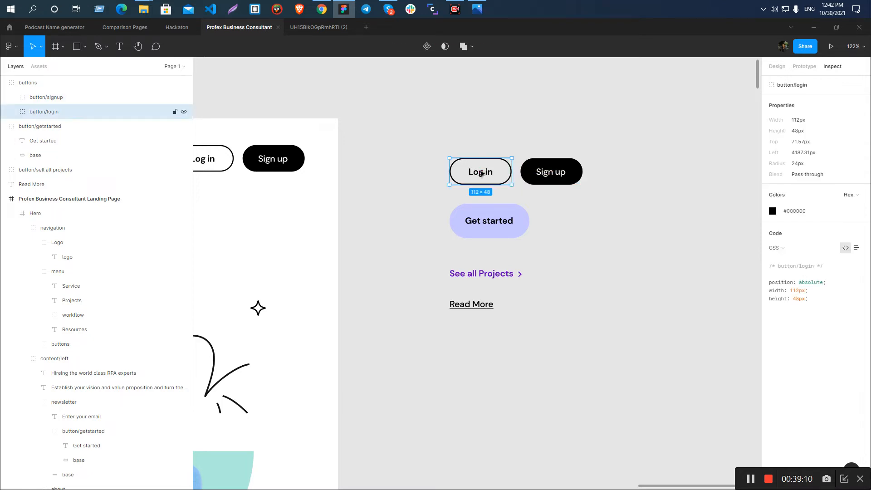
pyautogui.click(578, 170)
pyautogui.click(480, 224)
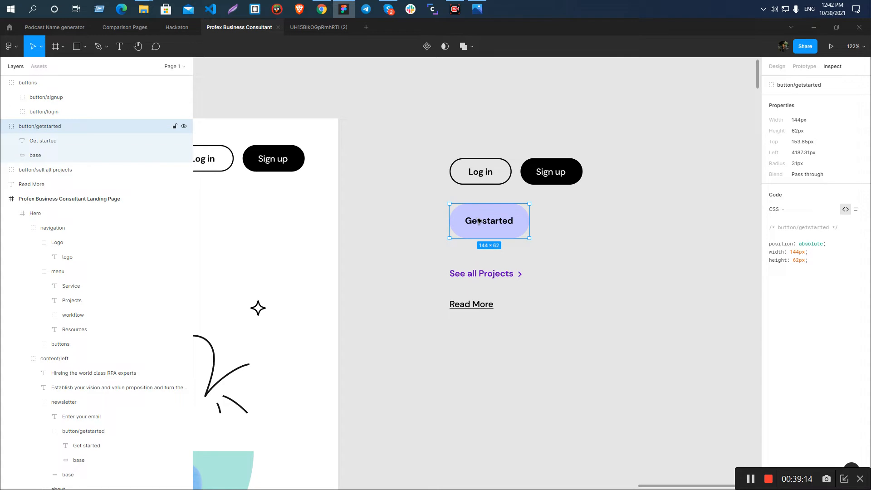
pyautogui.scroll(-5, 479, 221)
pyautogui.click(546, 249)
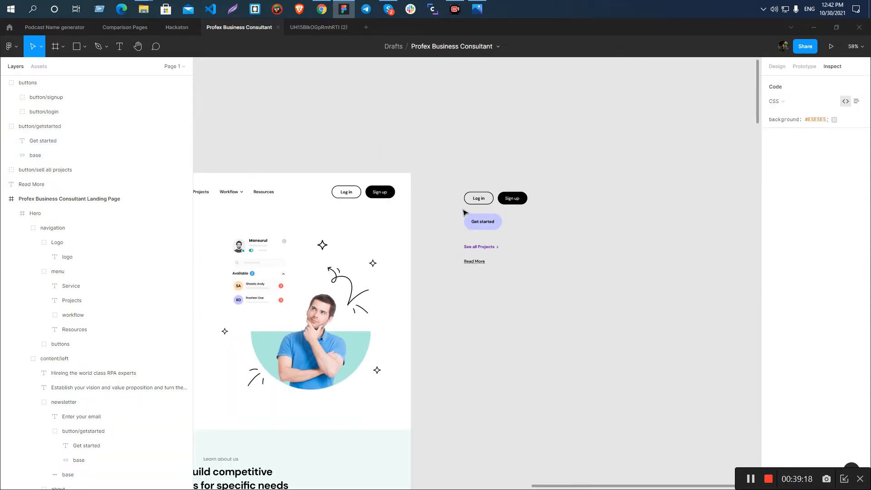
pyautogui.click(482, 217)
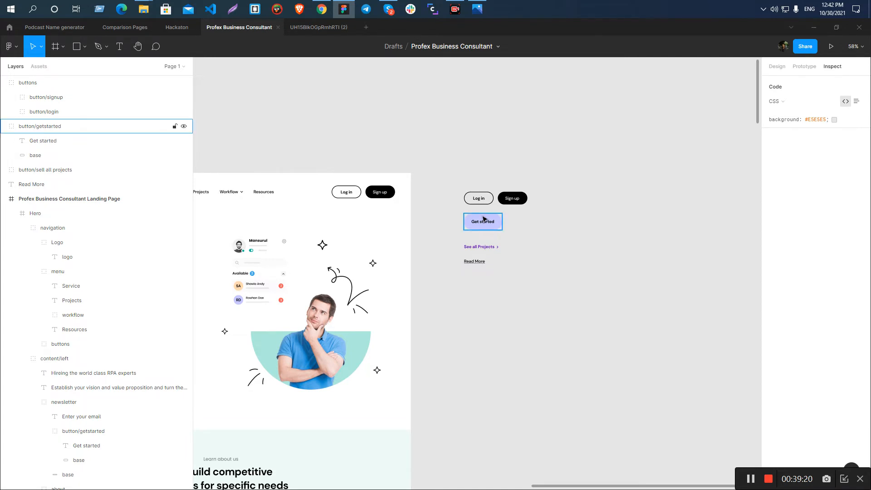
# - Switch to Webflow and delete the c-text-label paragraph below the c-button-styles heading
pyautogui.hotkey('alt', 'Tab')
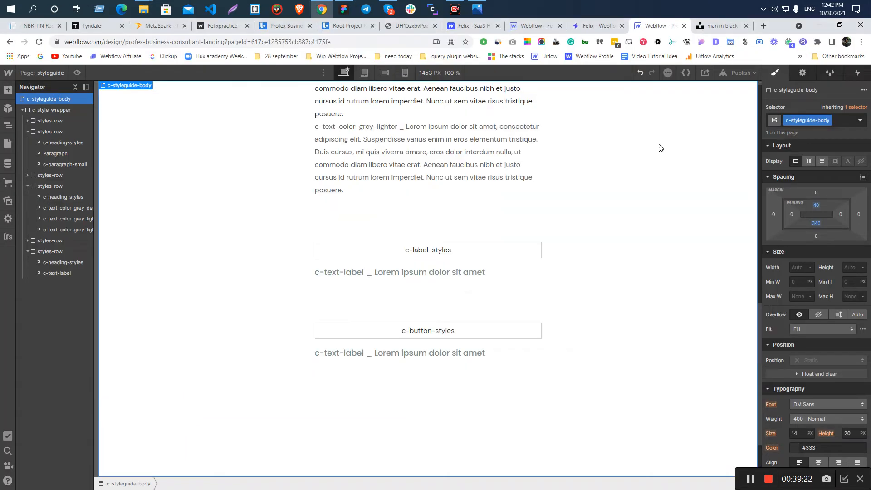
pyautogui.click(387, 358)
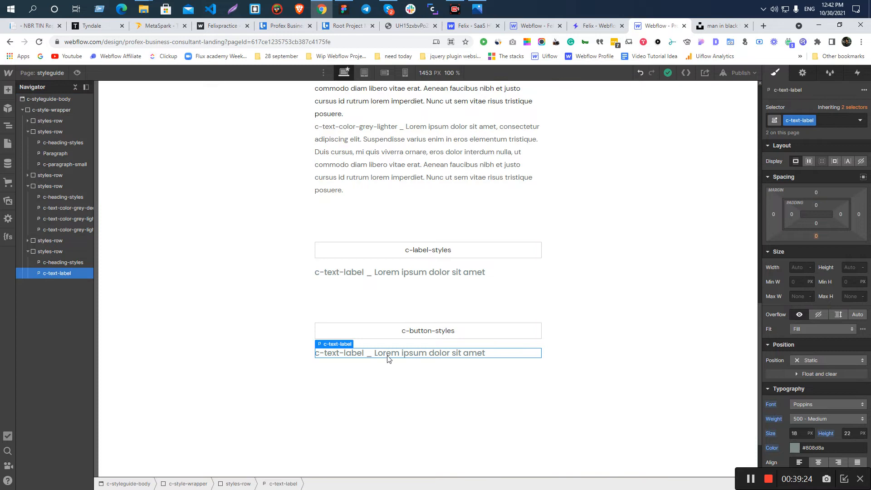
pyautogui.press('Delete')
pyautogui.click(387, 359)
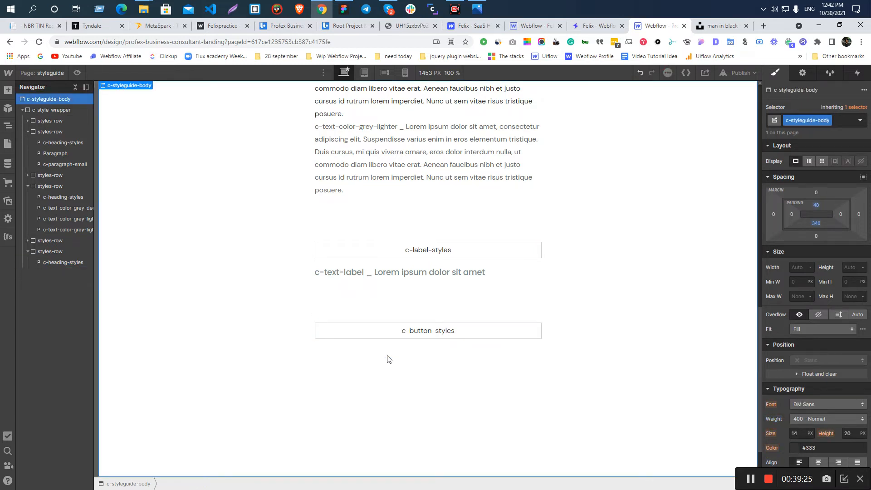
# - Add a Button element directly below the c-button-styles heading
pyautogui.click(386, 332)
pyautogui.hotkey('ctrl', 'e')
pyautogui.write('b')
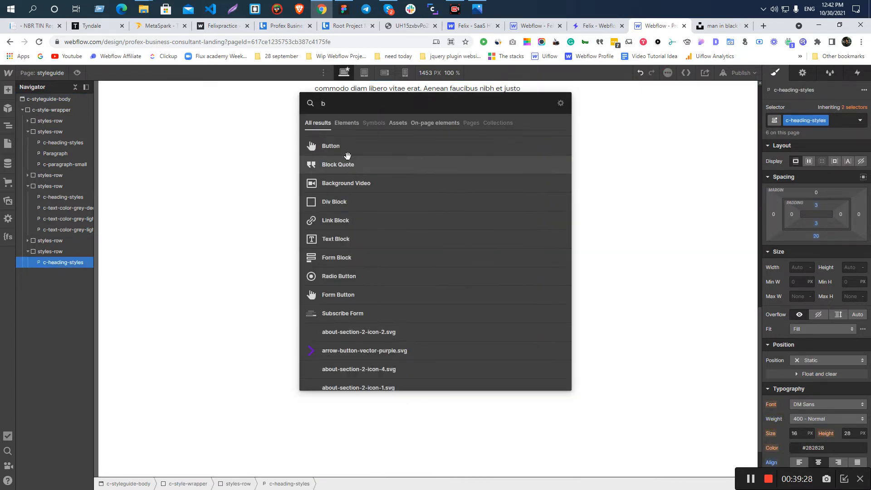
pyautogui.click(349, 149)
pyautogui.click(245, 332)
# - Copy the Sign up label from the collected buttons in Figma and replace the new Webflow button's text with it
pyautogui.hotkey('alt', 'Tab')
pyautogui.scroll(5, 499, 208)
pyautogui.click(530, 186)
pyautogui.press('Return')
pyautogui.hotkey('ctrl', 'c')
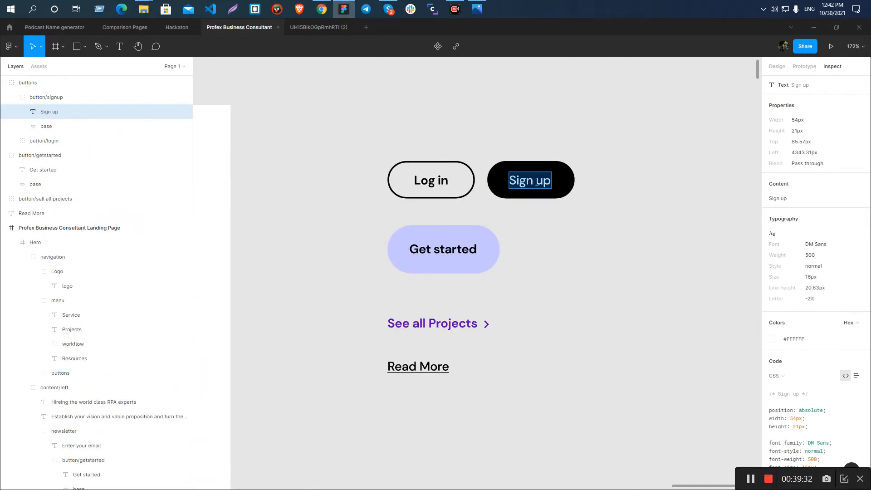
pyautogui.hotkey('alt', 'Tab')
pyautogui.doubleClick(342, 357)
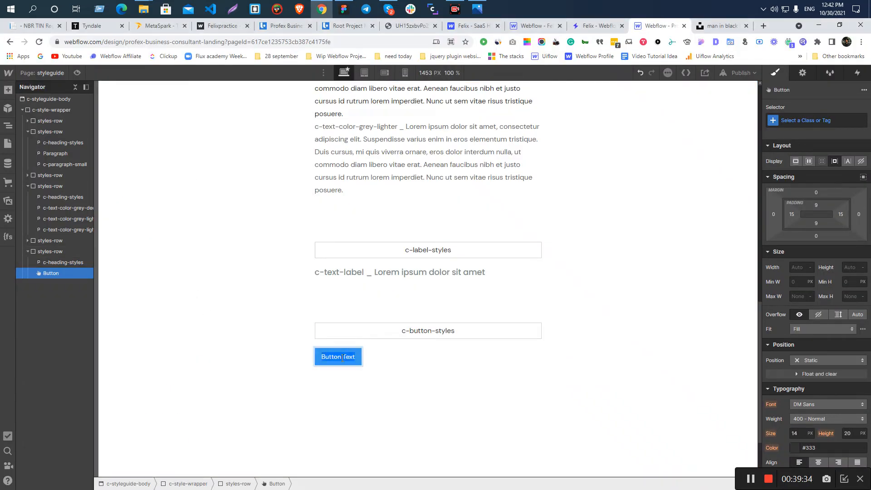
pyautogui.hotkey('ctrl', 'a')
pyautogui.hotkey('ctrl', 'v')
pyautogui.click(334, 366)
pyautogui.click(333, 363)
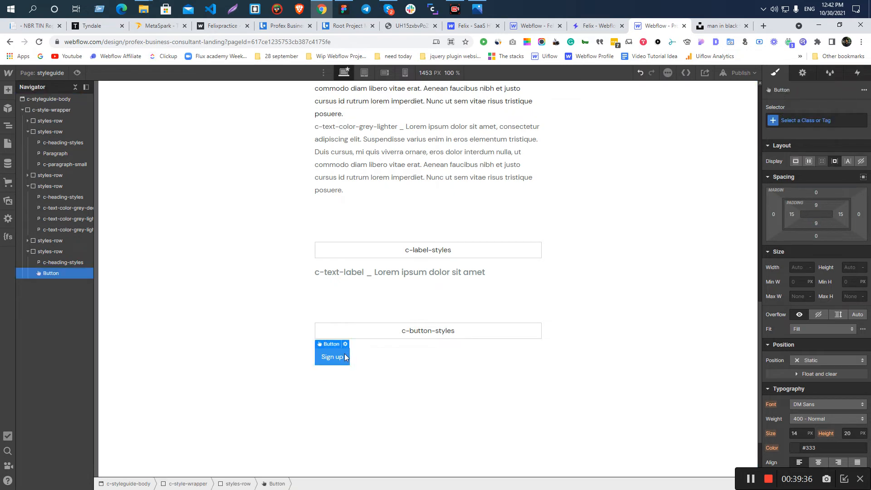
# - Switch to Figma and inspect the padding around the label in the collected Sign up button
pyautogui.hotkey('alt', 'Tab')
pyautogui.press('Escape')
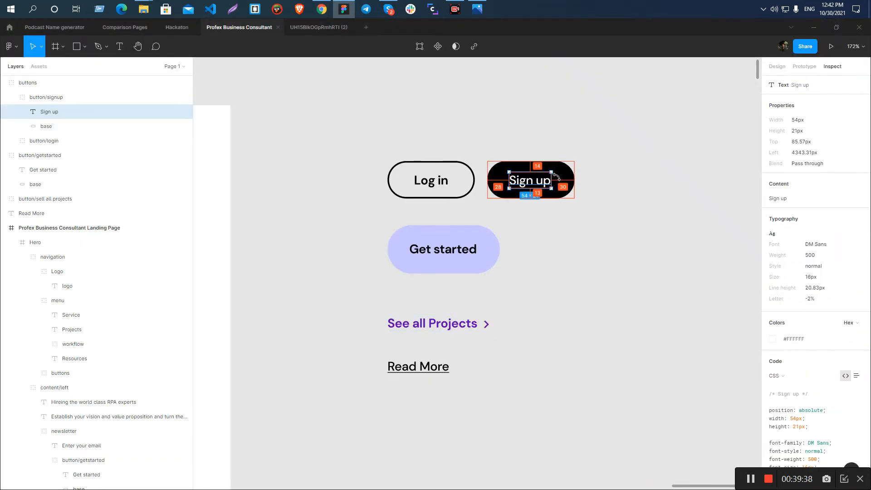
# - Zoom in on the Sign up button in Figma, and in Webflow set its top and bottom padding to 15 px
pyautogui.scroll(5, 565, 180)
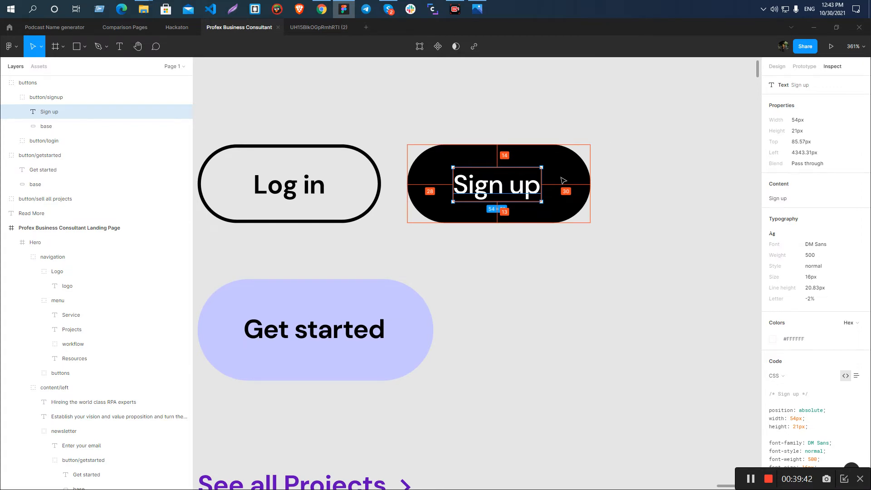
pyautogui.hotkey('alt', 'Tab')
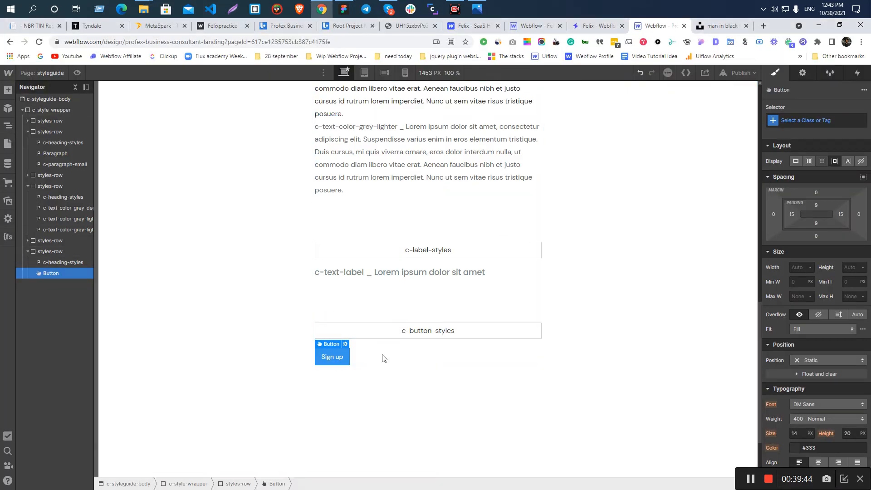
pyautogui.click(815, 204)
pyautogui.write('15')
pyautogui.press('Return')
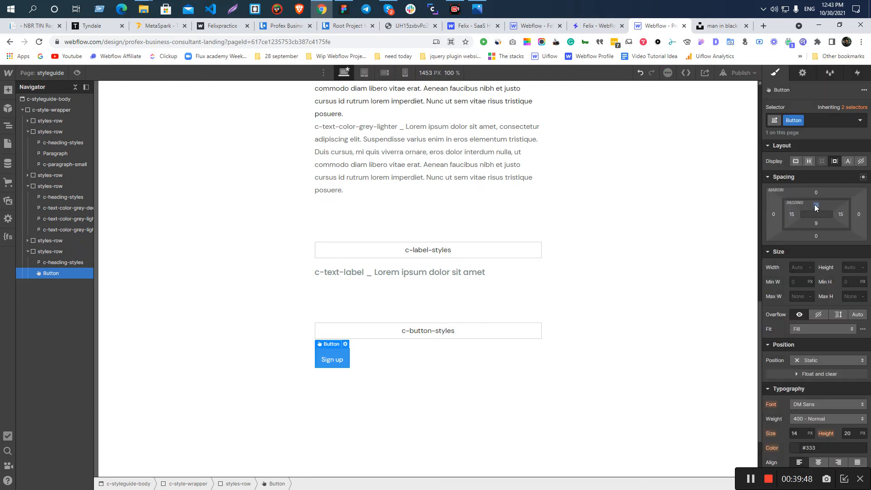
pyautogui.click(819, 223)
pyautogui.write('1')
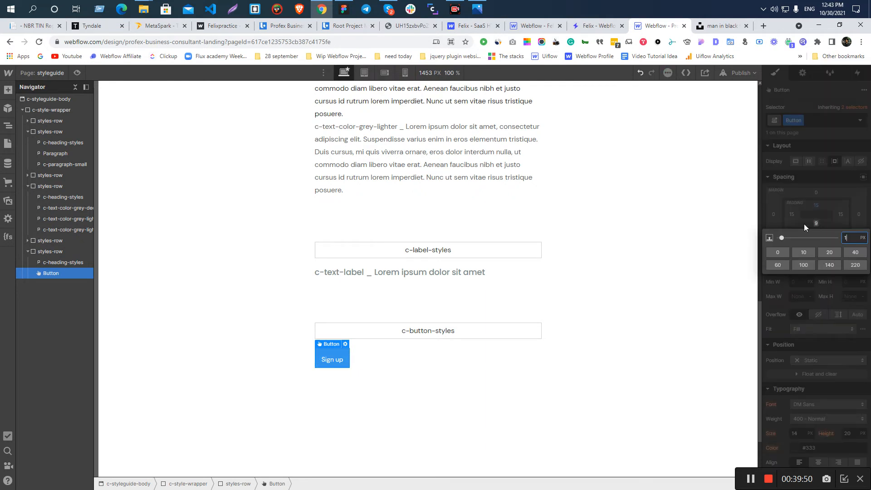
pyautogui.press('Return')
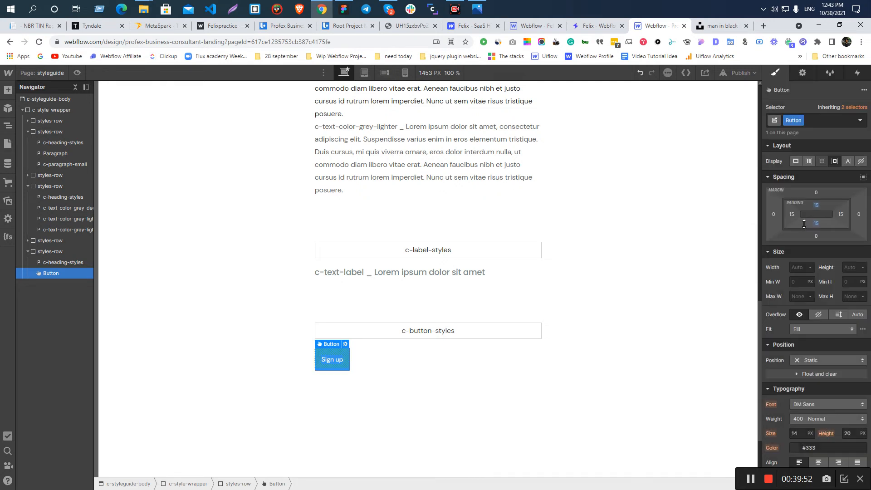
# - Set the Webflow Sign up button's top and bottom padding to 14 px
pyautogui.hotkey('alt', 'Tab')
pyautogui.hotkey('alt', 'Tab')
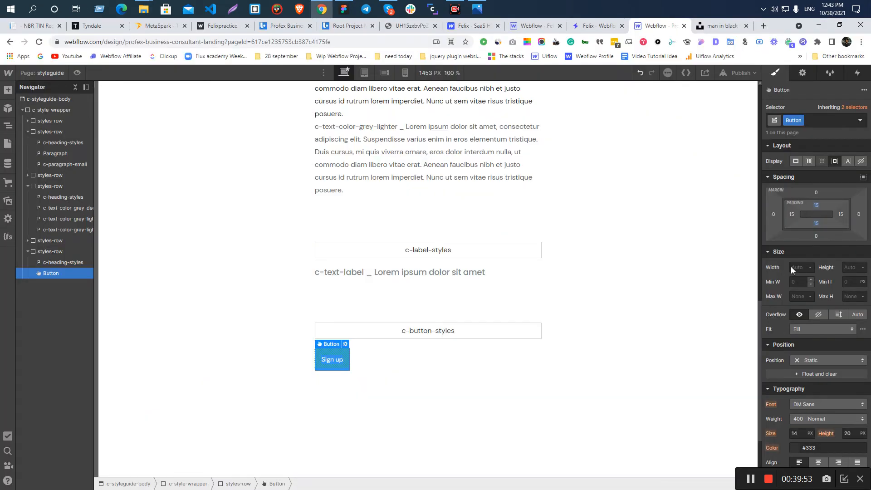
pyautogui.click(816, 205)
pyautogui.write('14')
pyautogui.press('Return')
pyautogui.click(815, 223)
pyautogui.write('14')
pyautogui.press('Return')
# - Recheck the Figma design, and in Webflow set the Sign up button's left and right padding to 30 px
pyautogui.hotkey('alt', 'Tab')
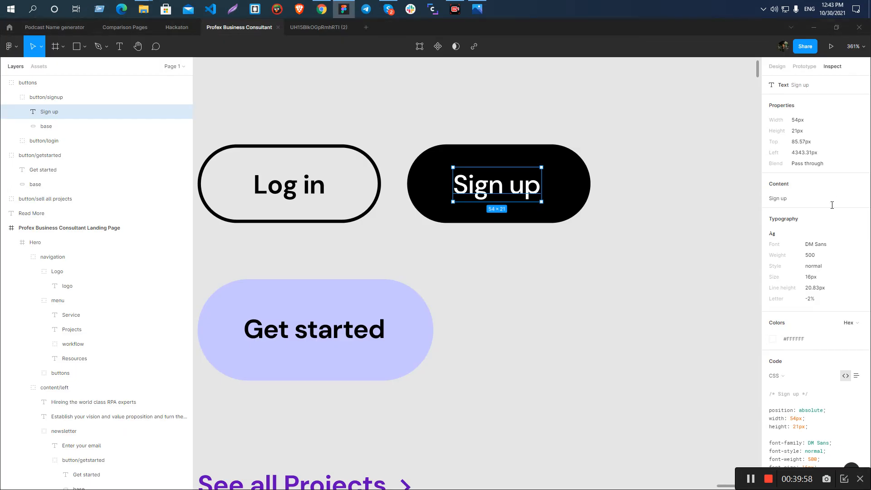
pyautogui.hotkey('alt', 'Tab')
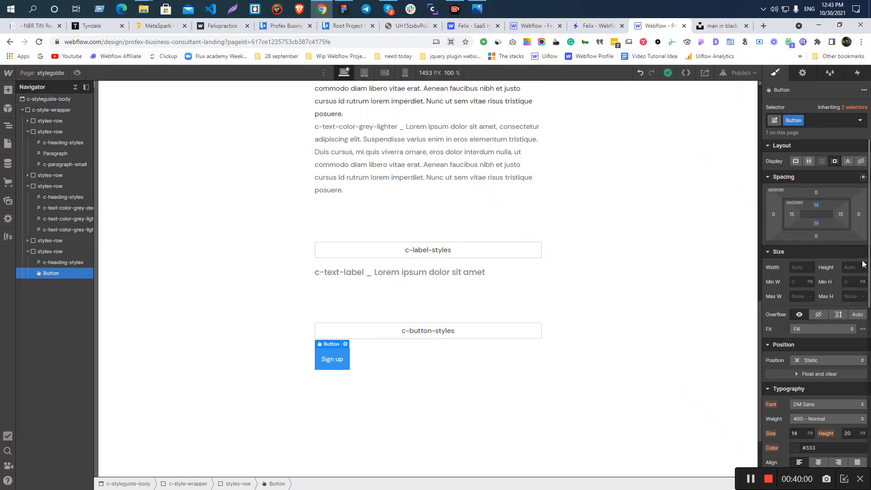
pyautogui.click(790, 213)
pyautogui.write('30')
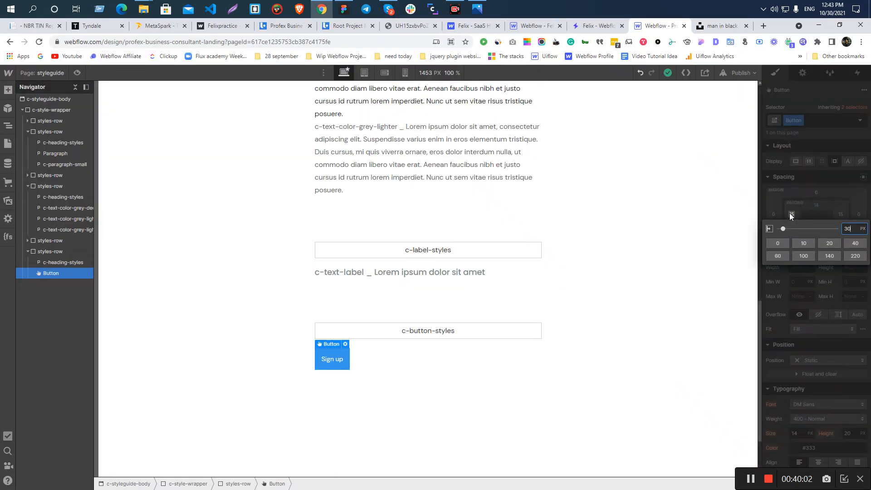
pyautogui.press('Return')
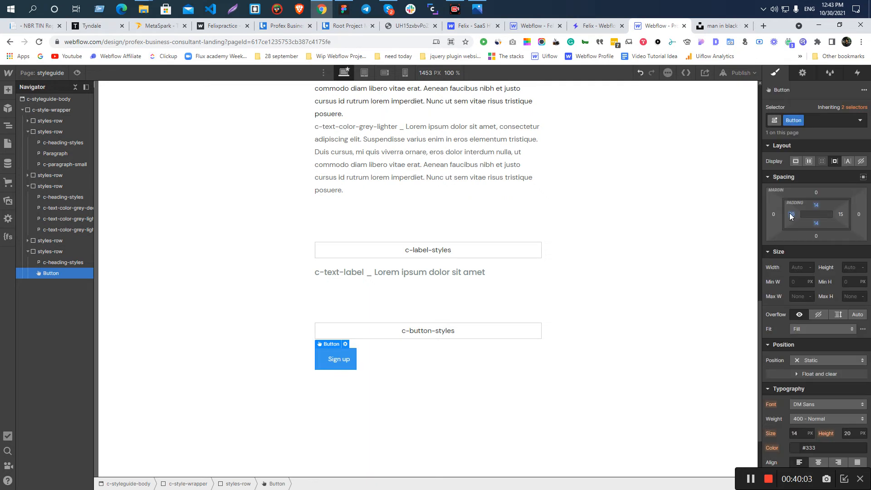
pyautogui.click(840, 214)
pyautogui.write('30')
pyautogui.press('Return')
# - Check the label typography in Figma, and in Webflow set the button's font size to 16 px and line height to 21 px
pyautogui.hotkey('alt', 'Tab')
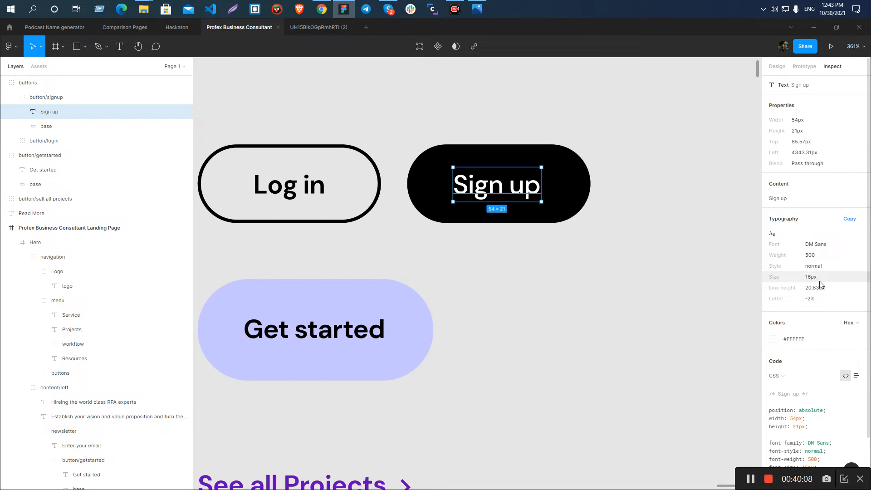
pyautogui.hotkey('alt', 'Tab')
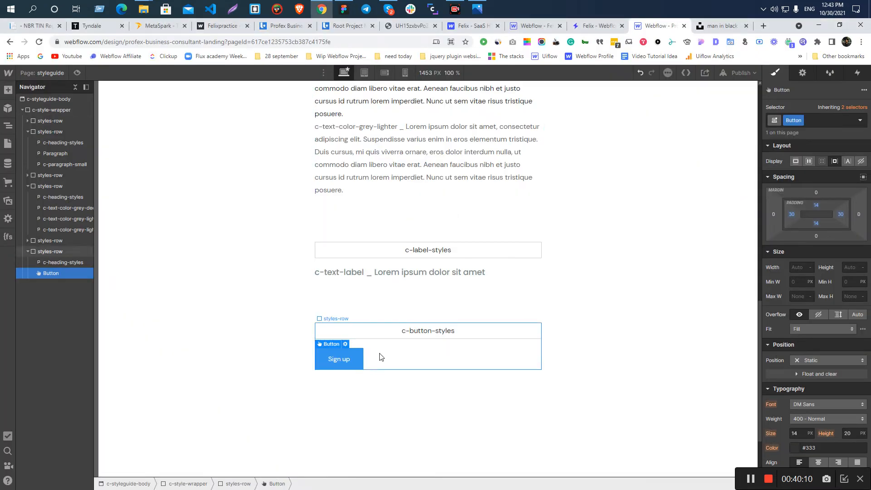
pyautogui.scroll(-5, 812, 355)
pyautogui.click(795, 297)
pyautogui.write('16')
pyautogui.click(847, 298)
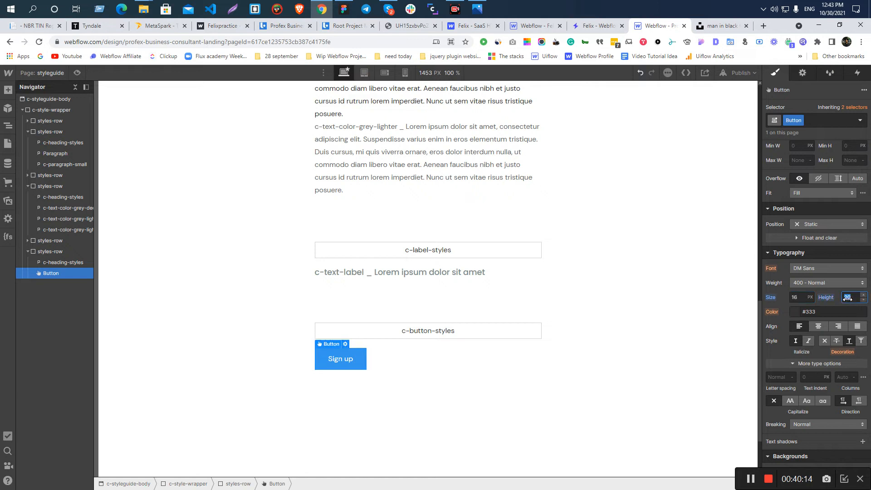
pyautogui.press('Return')
# - Copy the Sign up label's colour #FFFFFF from Figma and apply it as the Webflow button's text colour
pyautogui.hotkey('alt', 'Tab')
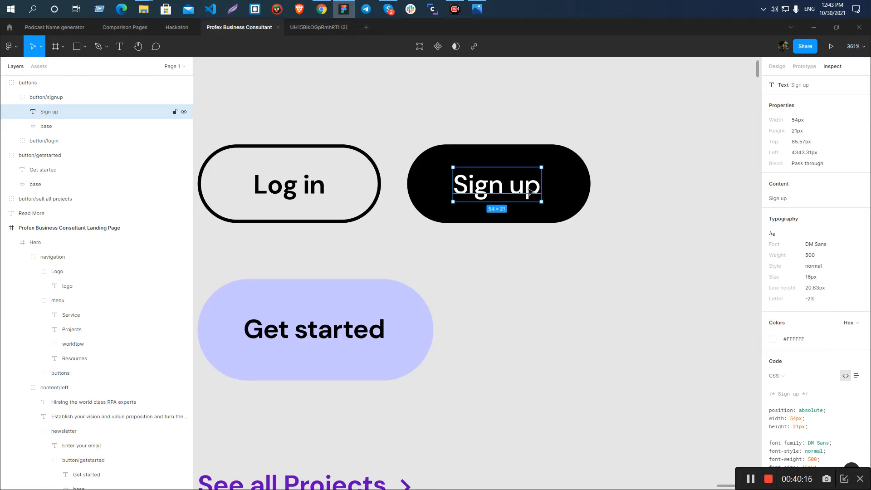
pyautogui.click(795, 340)
pyautogui.hotkey('ctrl', 'c')
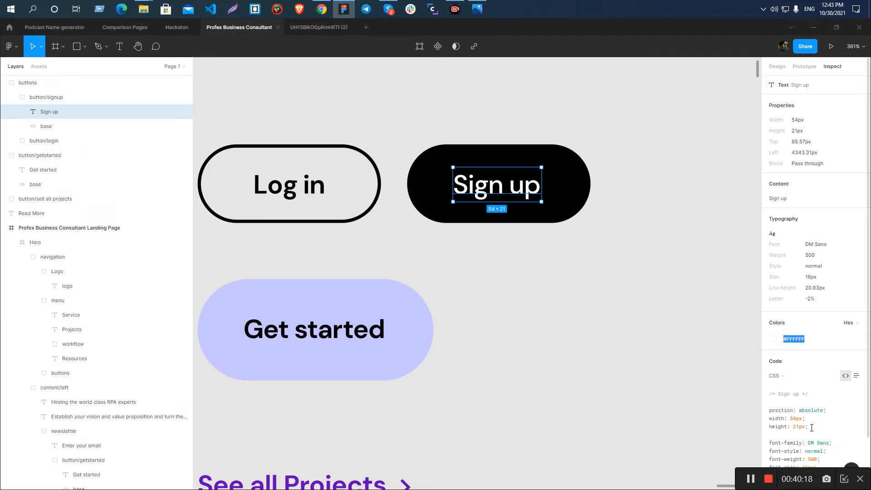
pyautogui.hotkey('alt', 'Tab')
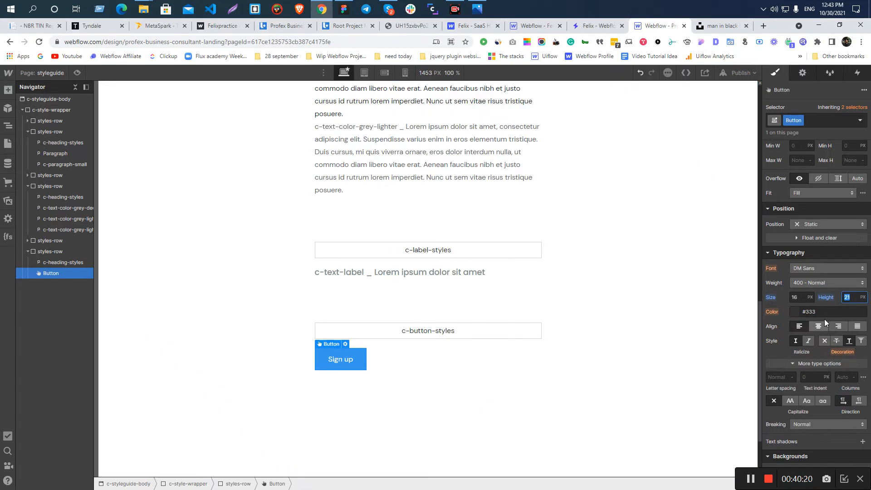
pyautogui.click(434, 413)
pyautogui.click(344, 362)
pyautogui.click(835, 309)
pyautogui.hotkey('ctrl', 'a')
pyautogui.hotkey('ctrl', 'v')
pyautogui.press('Return')
# - Look up the label's letter spacing in Figma's CSS code and set the Webflow button's letter spacing to -0.02 em
pyautogui.hotkey('alt', 'Tab')
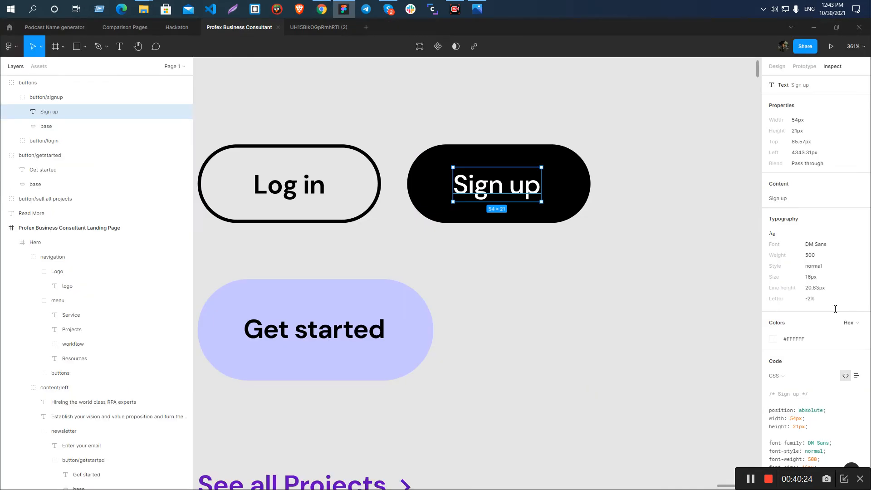
pyautogui.scroll(-2, 771, 362)
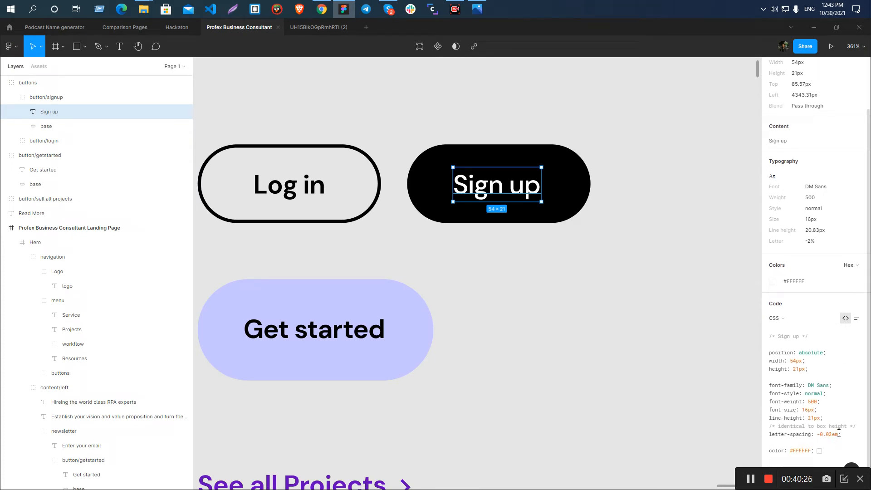
pyautogui.hotkey('alt', 'Tab')
pyautogui.scroll(-2, 825, 407)
pyautogui.click(776, 286)
pyautogui.write('-0.02')
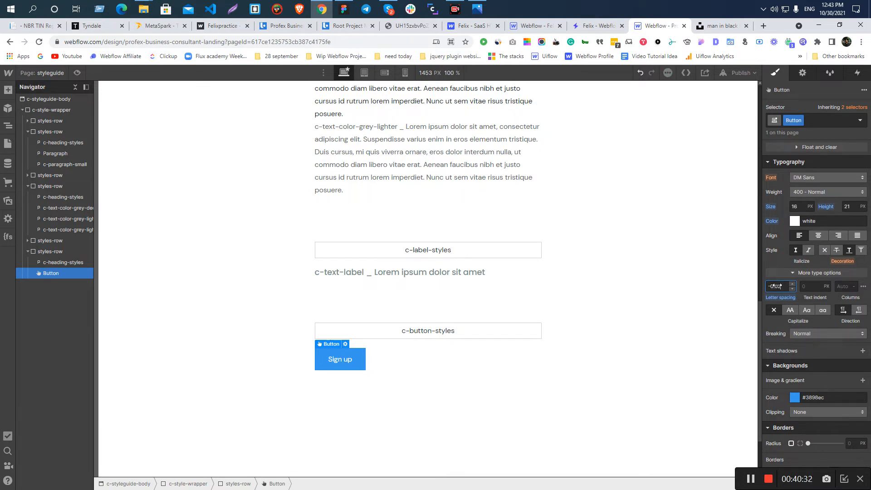
# - Check the label's font weight in Figma and set the Webflow button's weight to 500 - Medium
pyautogui.hotkey('alt', 'Tab')
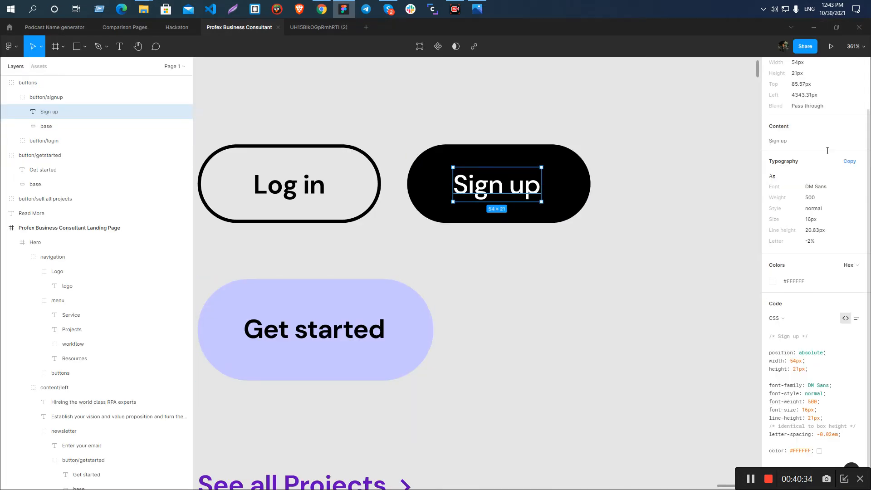
pyautogui.hotkey('alt', 'Tab')
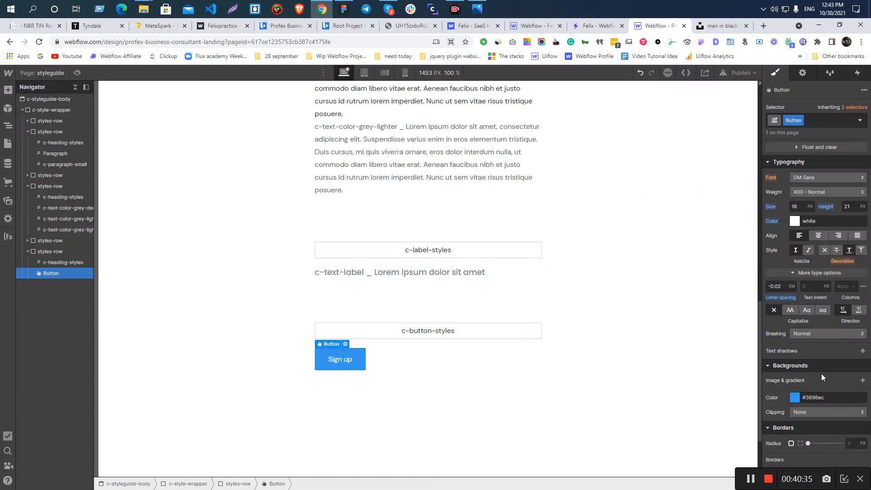
pyautogui.click(805, 191)
pyautogui.click(807, 204)
# - Inspect the Sign up base shape's fill in Figma and set the Webflow button's background colour to black
pyautogui.hotkey('alt', 'Tab')
pyautogui.click(591, 188)
pyautogui.click(795, 211)
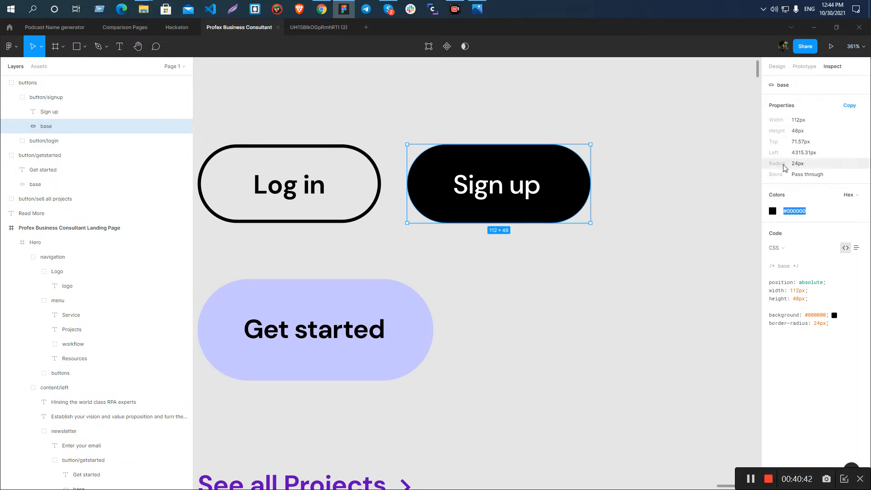
pyautogui.hotkey('alt', 'Tab')
pyautogui.click(831, 398)
pyautogui.write('black')
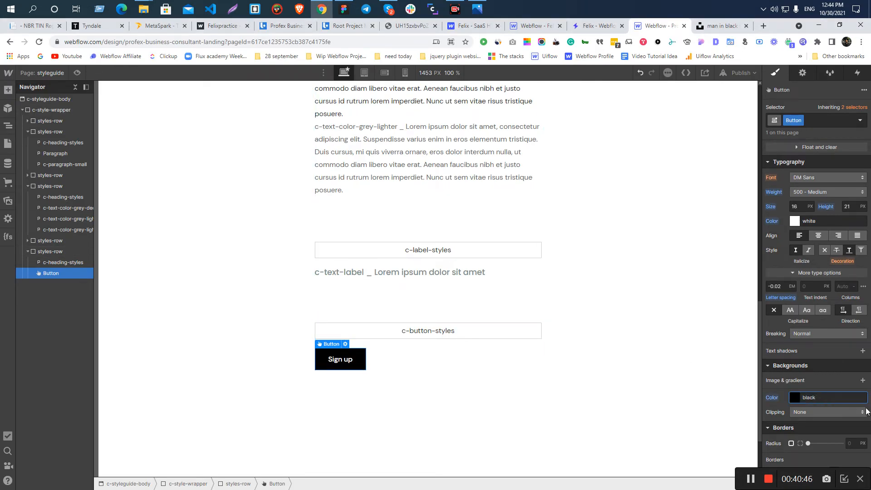
# - Set the Webflow button's border radius to 24 px and compare it with the Sign up button in Figma
pyautogui.scroll(-2, 811, 427)
pyautogui.click(848, 353)
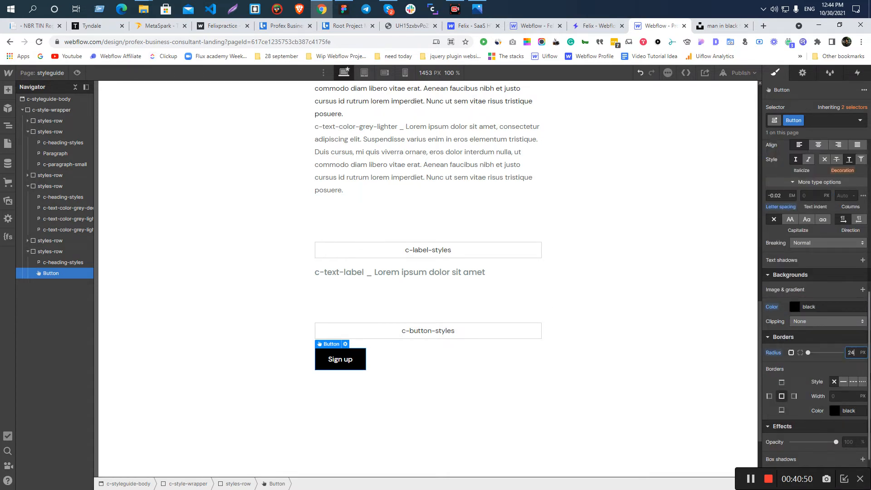
pyautogui.write('24')
pyautogui.press('Return')
pyautogui.hotkey('alt', 'Tab')
pyautogui.click(584, 387)
pyautogui.click(509, 212)
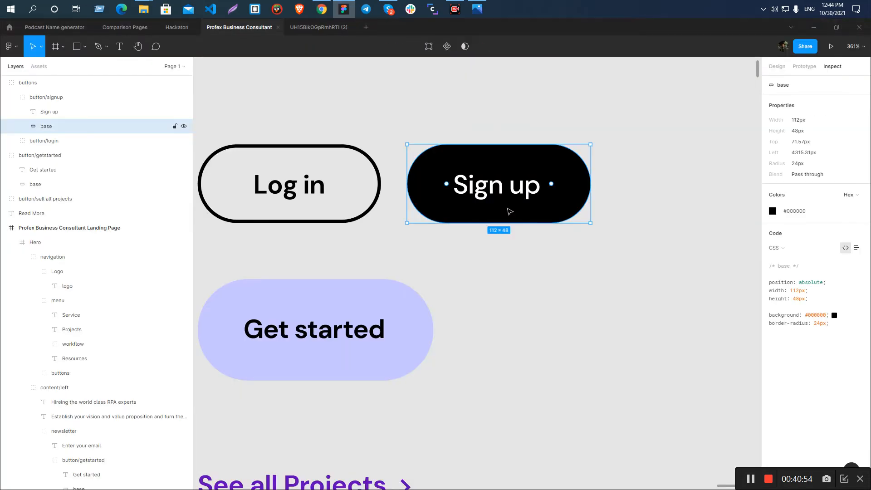
pyautogui.hotkey('alt', 'Tab')
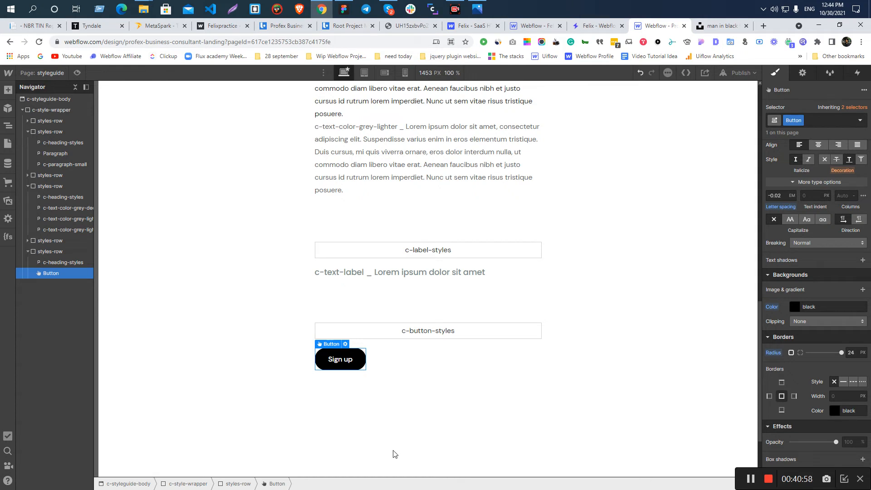
# - Duplicate the Sign up button and add a combo class named button-outline to the copy
pyautogui.click(346, 376)
pyautogui.click(346, 364)
pyautogui.hotkey('ctrl', 'd')
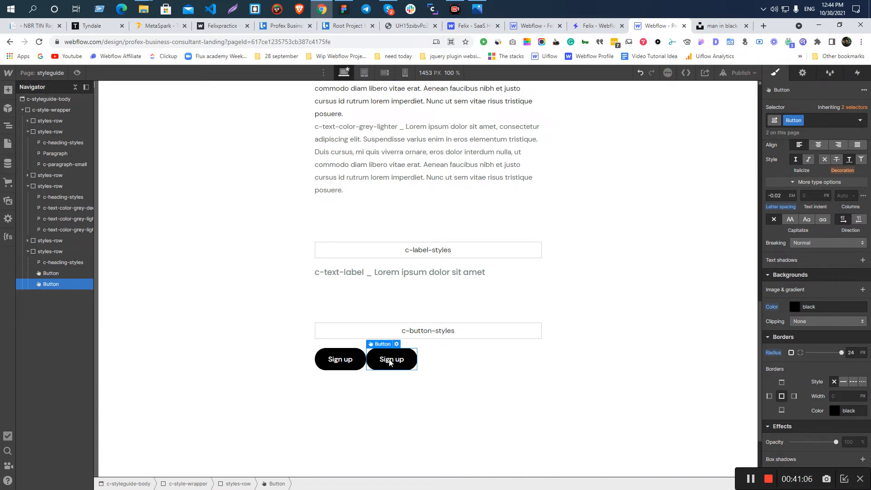
pyautogui.click(815, 118)
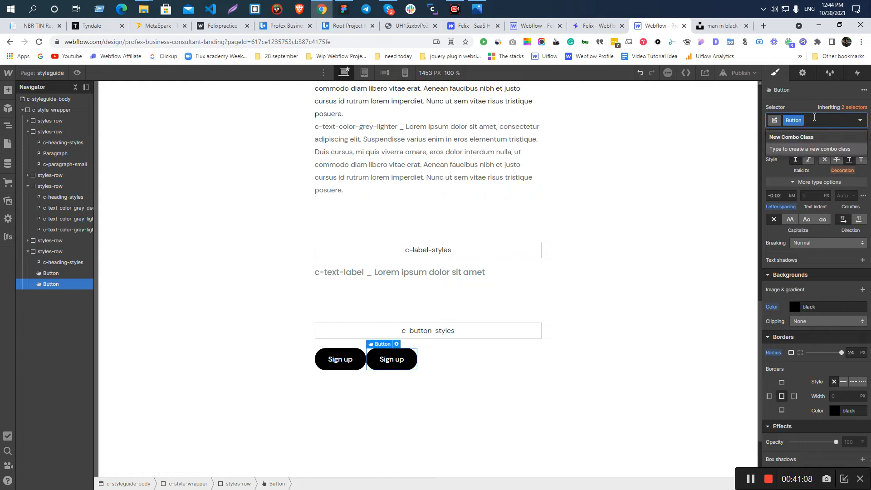
pyautogui.write('button-outline')
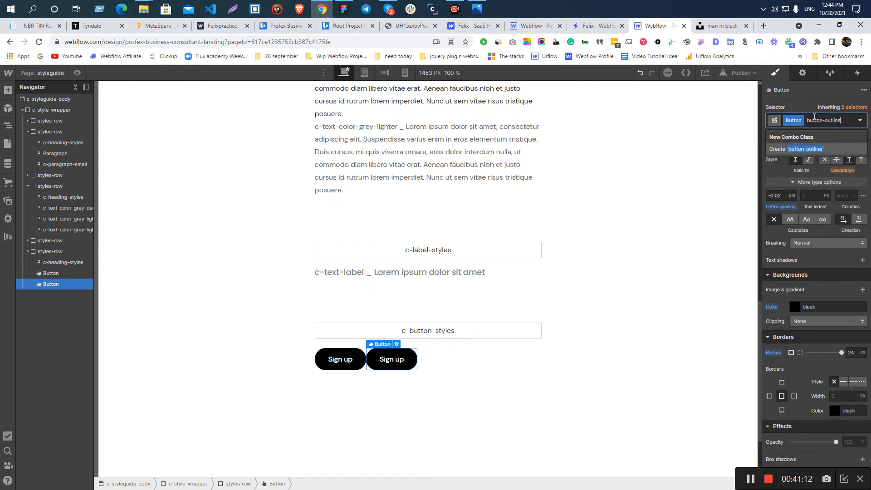
pyautogui.press('Return')
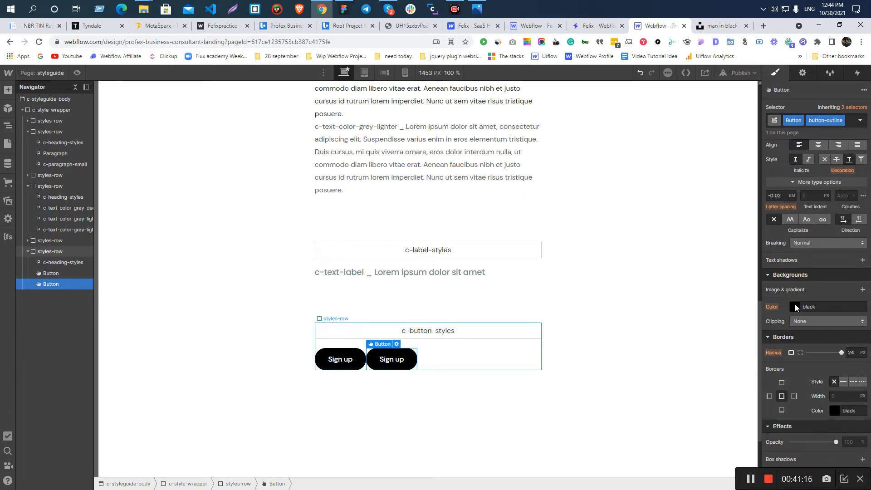
# - Make the button-outline copy's background colour transparent
pyautogui.click(794, 306)
pyautogui.click(771, 448)
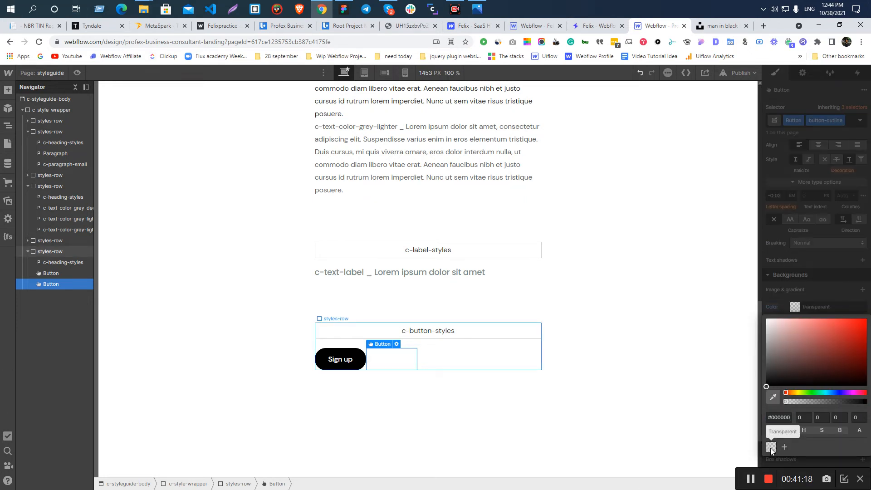
pyautogui.click(811, 266)
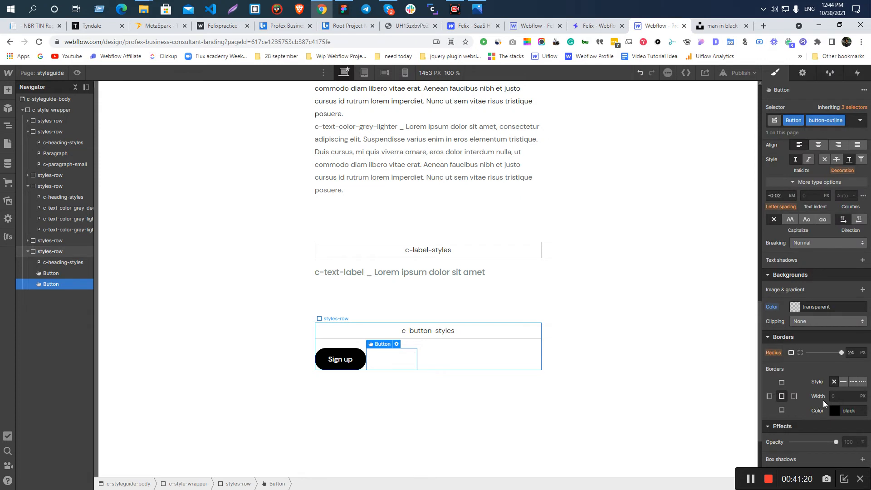
# - Inspect the Log in base shape's border in Figma and give Webflow's button-outline copy a solid black 2 px border
pyautogui.hotkey('alt', 'Tab')
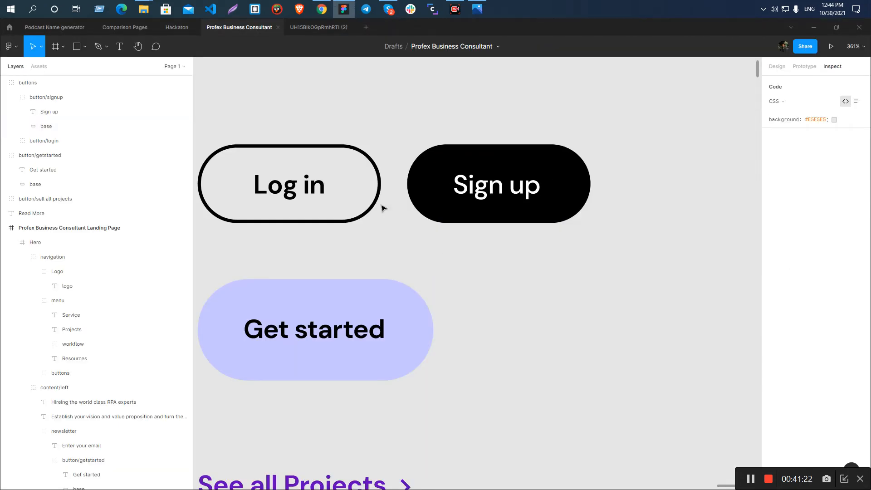
pyautogui.keyDown('ctrl'); pyautogui.click(378, 196); pyautogui.keyUp('ctrl')
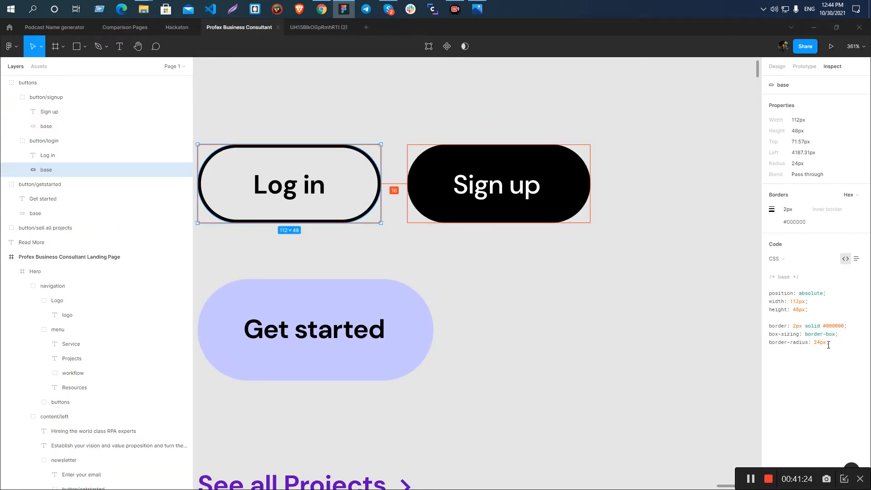
pyautogui.moveTo(823, 326); pyautogui.dragTo(845, 327)
pyautogui.hotkey('alt', 'Tab')
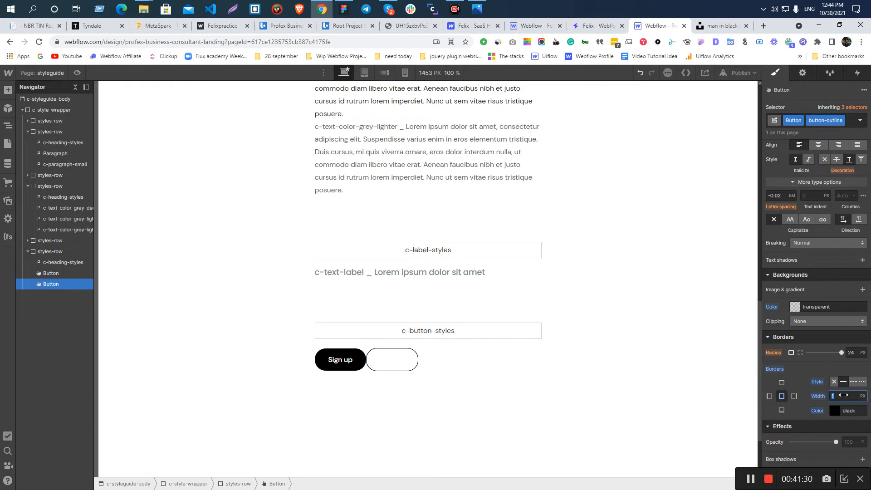
pyautogui.click(467, 398)
pyautogui.click(397, 365)
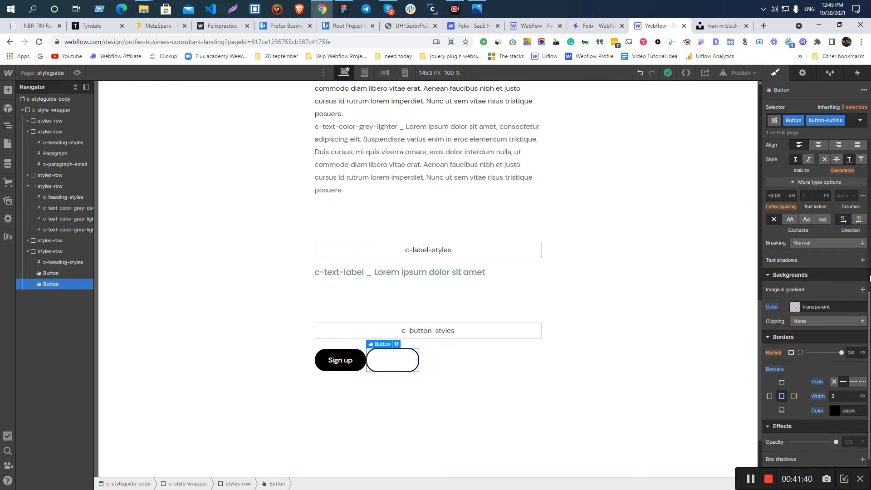
pyautogui.doubleClick(792, 120)
pyautogui.doubleClick(825, 120)
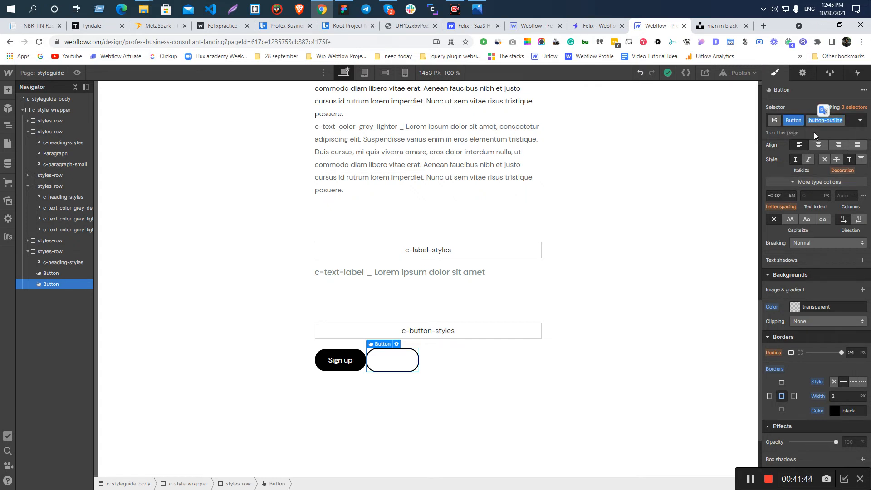
pyautogui.click(728, 152)
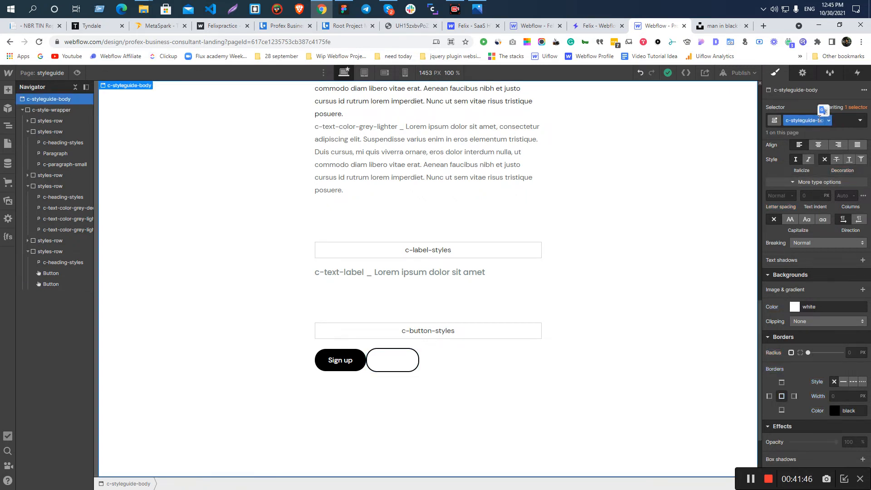
pyautogui.click(381, 359)
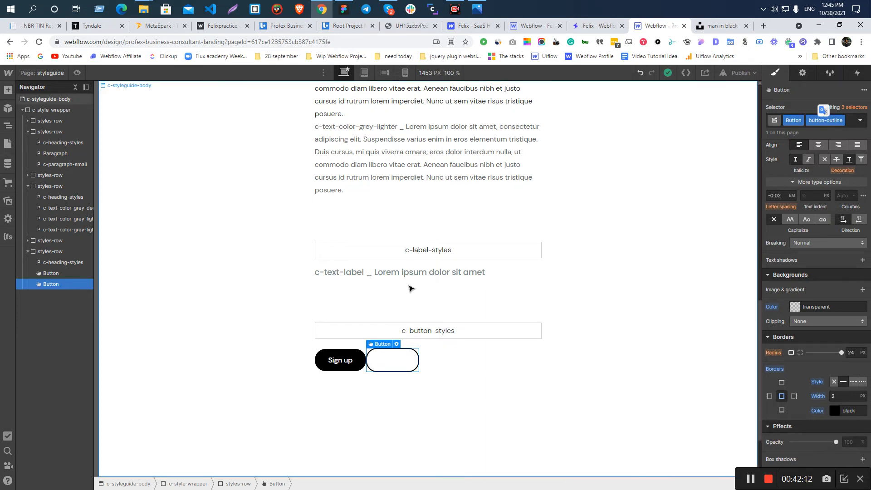
# - Inspect the Log in button in Figma and set the text colour of Webflow's button-outline copy to black
pyautogui.hotkey('alt', 'Tab')
pyautogui.scroll(-3, 288, 193)
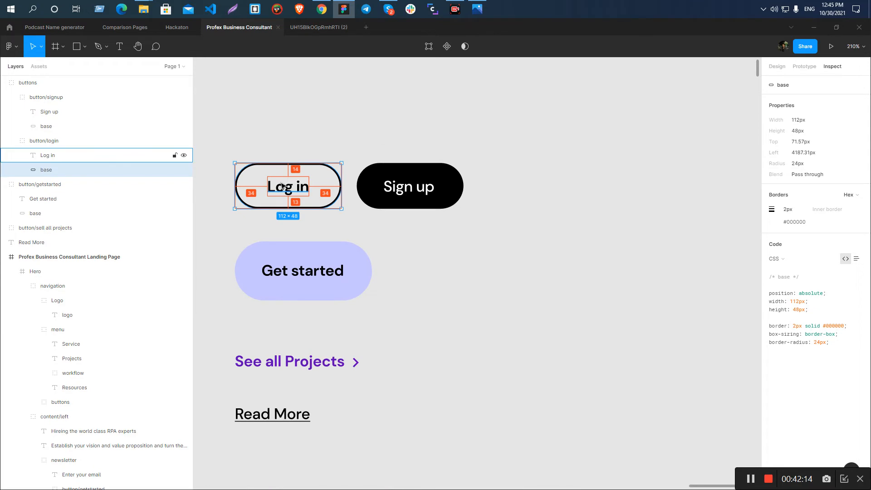
pyautogui.click(289, 188)
pyautogui.click(319, 166)
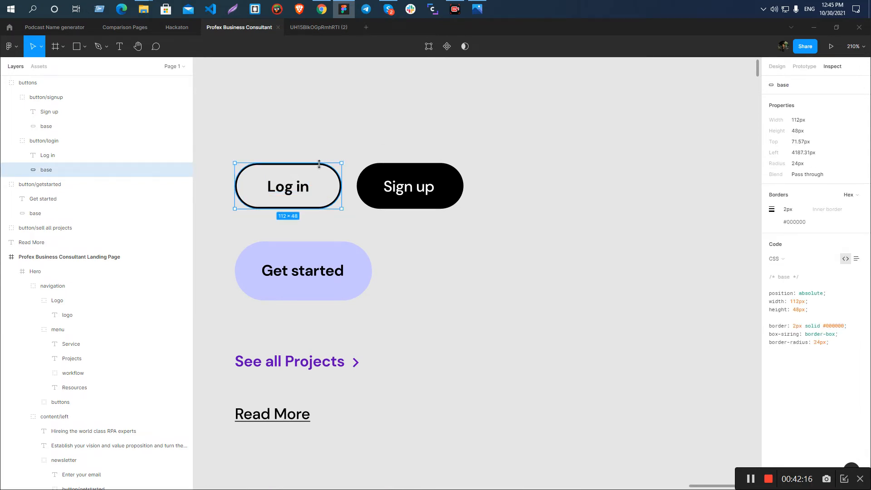
pyautogui.hotkey('alt', 'Tab')
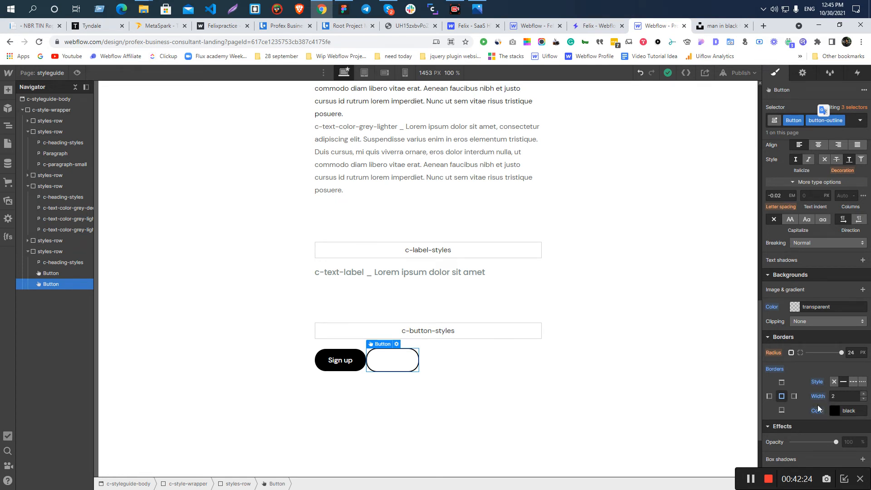
pyautogui.scroll(4, 798, 285)
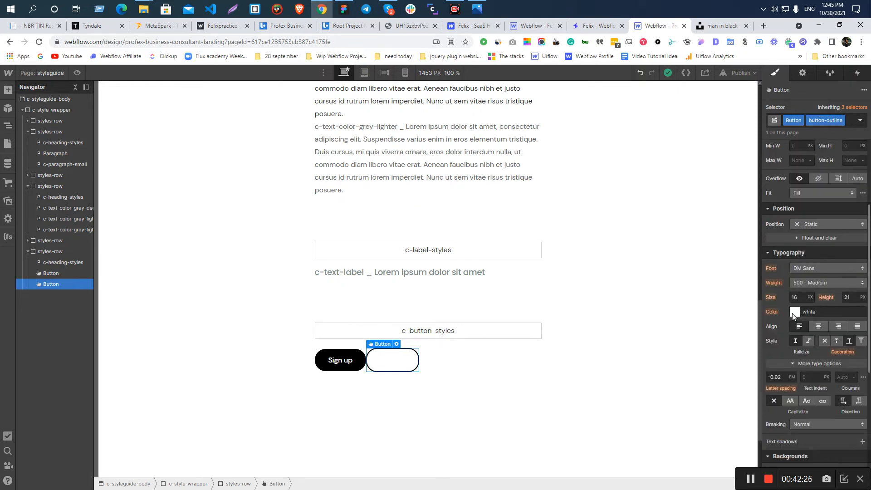
pyautogui.click(794, 312)
pyautogui.moveTo(771, 348); pyautogui.dragTo(757, 411)
pyautogui.click(829, 233)
# - Copy the Log in label from Figma and replace the outlined button's text in Webflow with it
pyautogui.hotkey('alt', 'Tab')
pyautogui.doubleClick(297, 191)
pyautogui.hotkey('ctrl', 'c')
pyautogui.hotkey('alt', 'Tab')
pyautogui.doubleClick(392, 362)
pyautogui.hotkey('ctrl', 'a')
pyautogui.hotkey('ctrl', 'v')
pyautogui.click(482, 363)
pyautogui.click(395, 360)
pyautogui.click(257, 365)
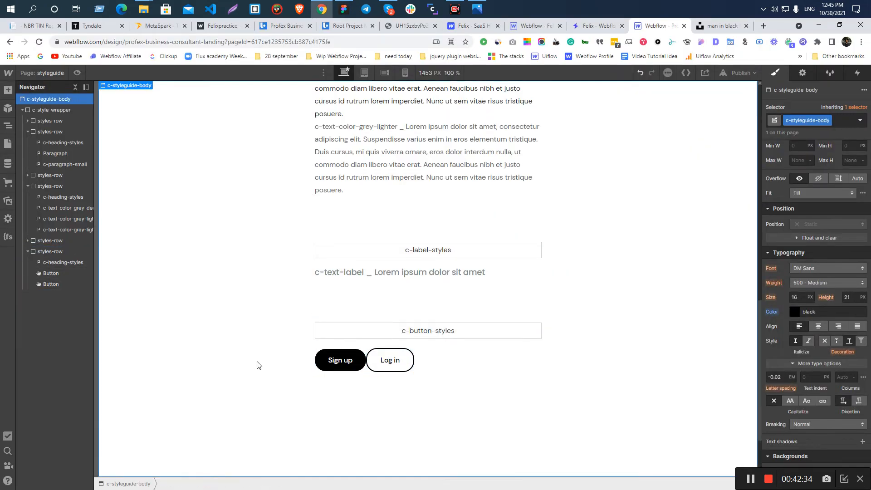
pyautogui.click(337, 359)
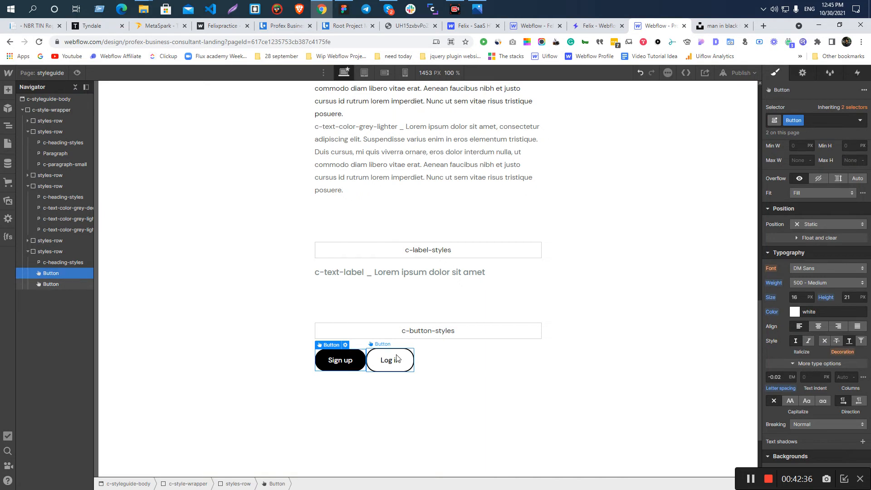
pyautogui.click(393, 360)
pyautogui.click(339, 360)
pyautogui.click(382, 361)
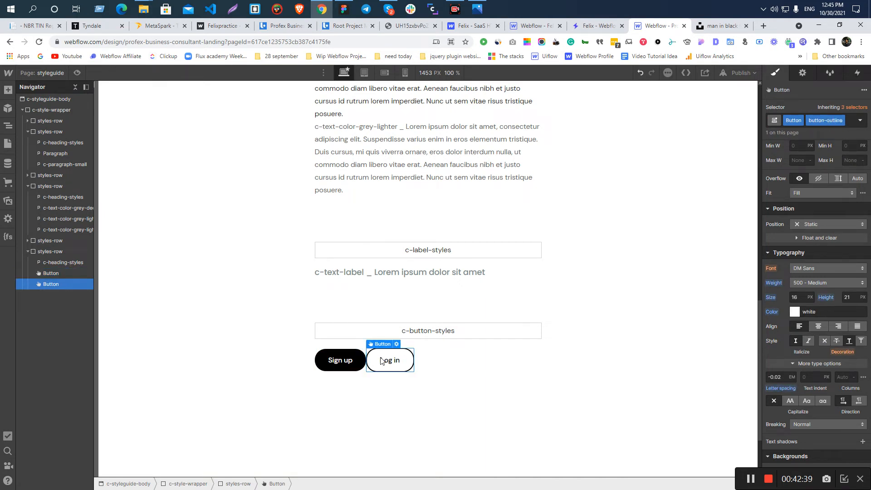
# - Set the Sign up button's padding to 13 px at the top and bottom and 29 px on both sides
pyautogui.click(348, 361)
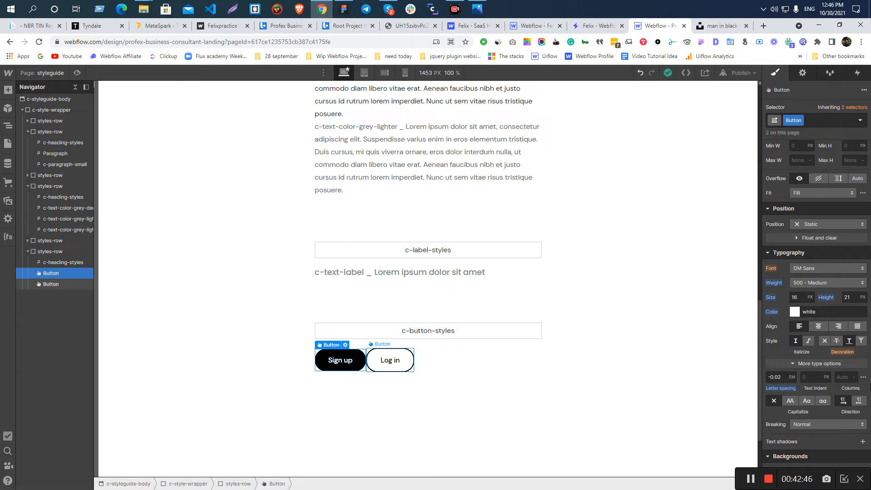
pyautogui.scroll(3, 826, 367)
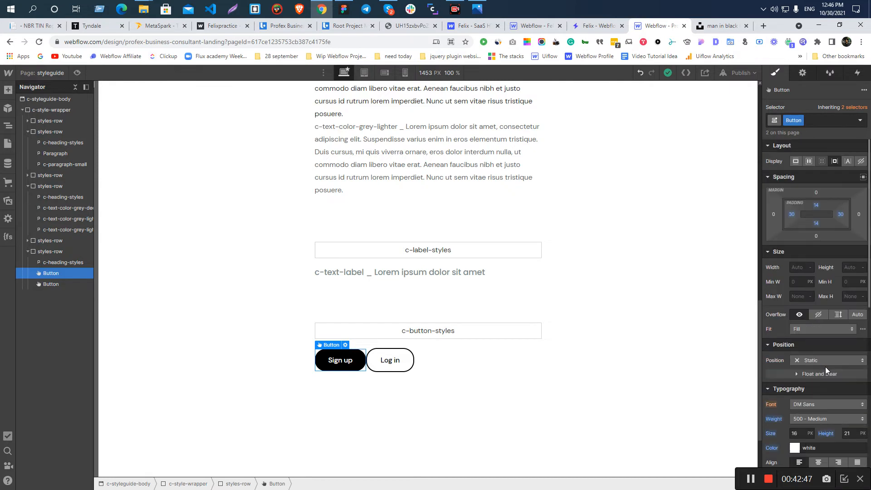
pyautogui.click(815, 204)
pyautogui.write('13')
pyautogui.press('Return')
pyautogui.click(816, 223)
pyautogui.write('13')
pyautogui.press('Return')
pyautogui.click(792, 213)
pyautogui.press('Down')
pyautogui.press('Return')
pyautogui.click(840, 213)
pyautogui.press('Down')
pyautogui.press('Return')
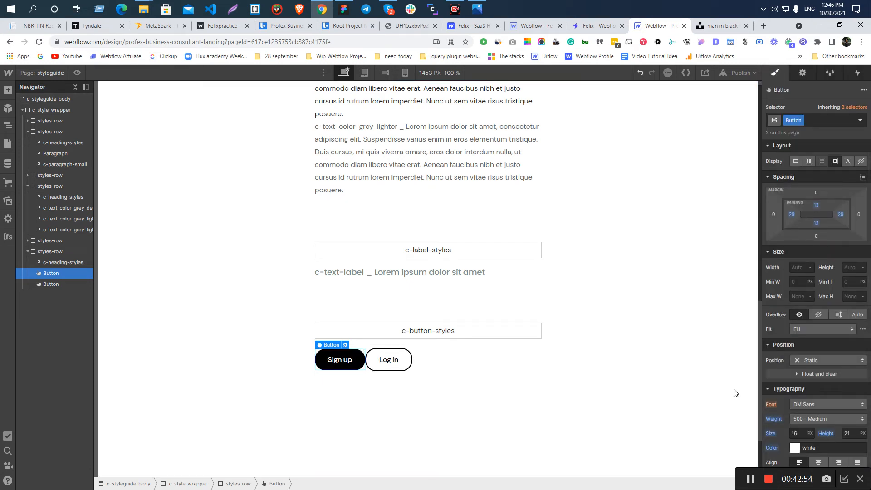
# - Give the Sign up button a solid black border 2 px wide, comparing it with the Log in button's border settings
pyautogui.scroll(-4, 848, 440)
pyautogui.scroll(-3, 835, 399)
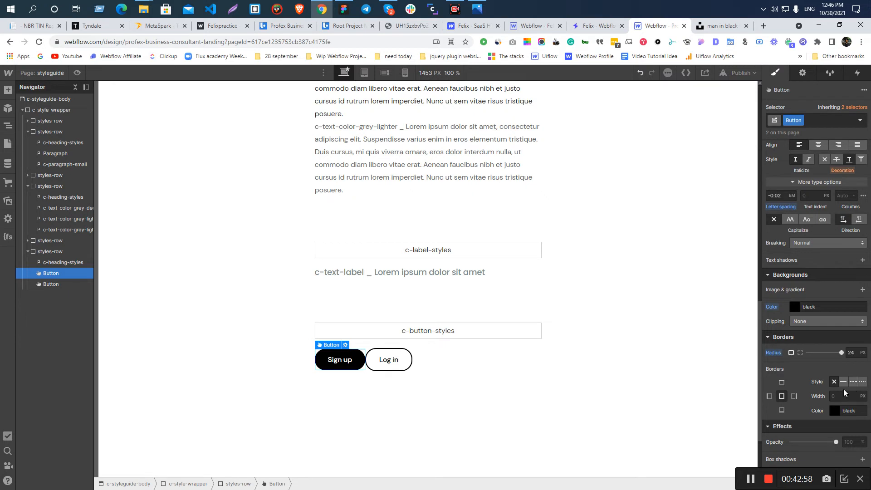
pyautogui.click(843, 382)
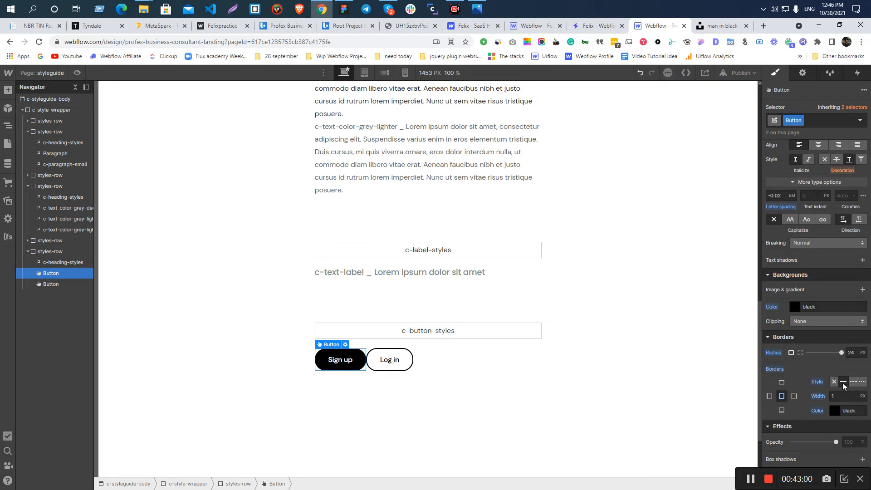
pyautogui.click(358, 373)
pyautogui.click(357, 367)
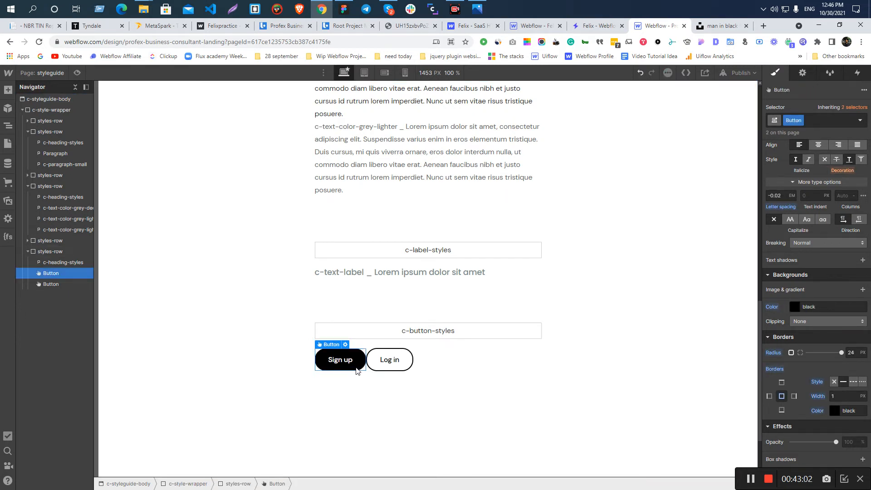
pyautogui.click(390, 362)
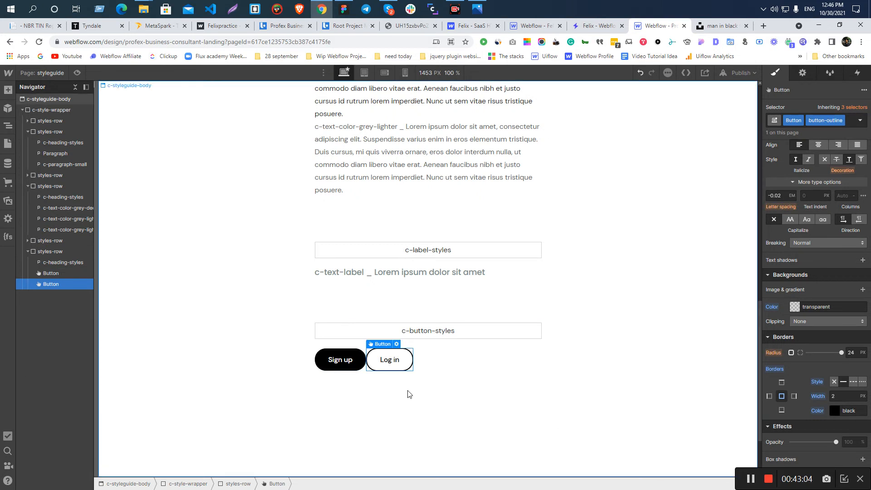
pyautogui.click(333, 359)
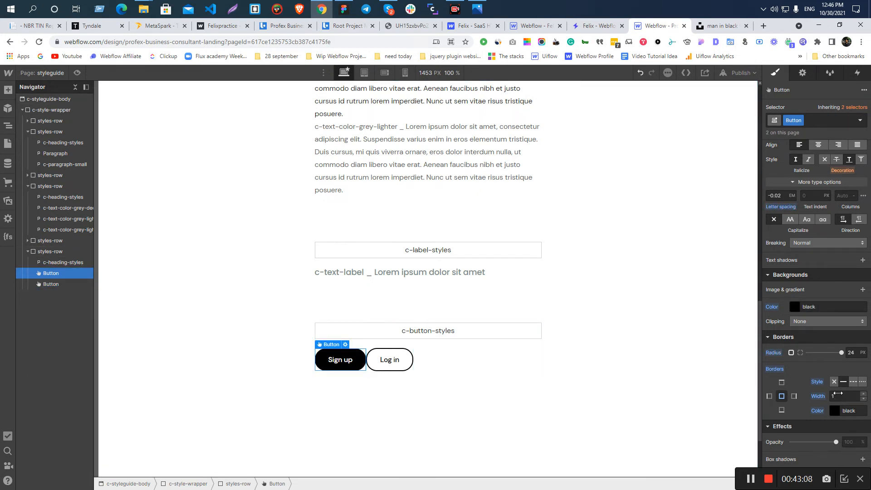
# - Reduce the Sign up button's padding to 12 px at the top and bottom and 28 px on both sides
pyautogui.scroll(7, 819, 385)
pyautogui.click(816, 206)
pyautogui.write('12')
pyautogui.press('Return')
pyautogui.click(840, 214)
pyautogui.press('Down')
pyautogui.press('Return')
pyautogui.click(814, 223)
pyautogui.press('Down')
pyautogui.press('Return')
pyautogui.click(791, 213)
pyautogui.press('Down')
pyautogui.press('Return')
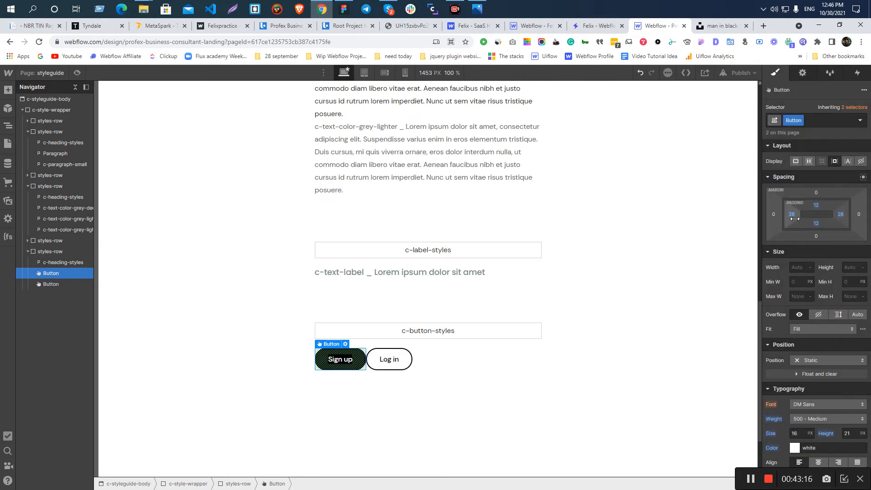
pyautogui.click(535, 467)
pyautogui.click(333, 366)
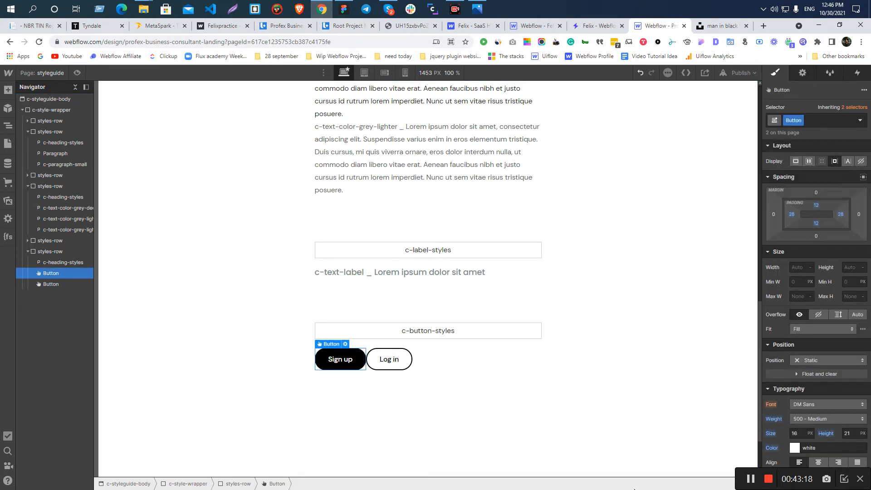
# - Try a change to the Sign up button's border settings and undo it
pyautogui.scroll(-8, 841, 380)
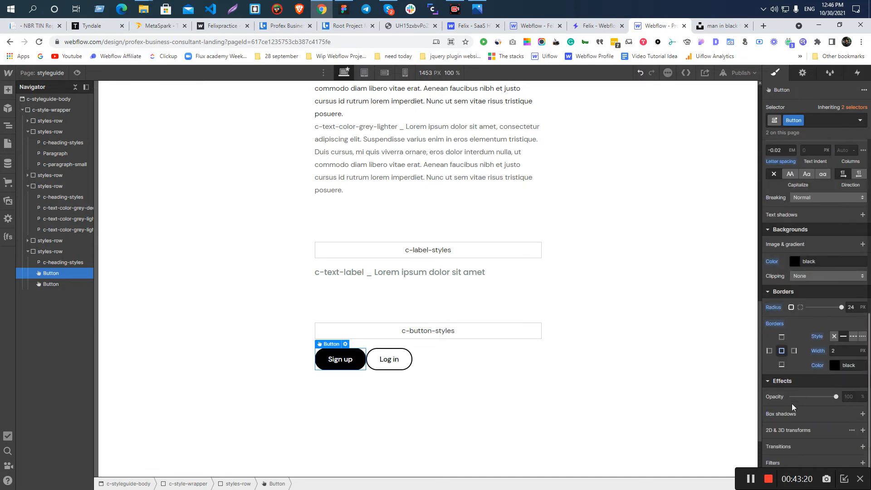
pyautogui.click(776, 323)
pyautogui.click(783, 334)
pyautogui.hotkey('ctrl', 'z')
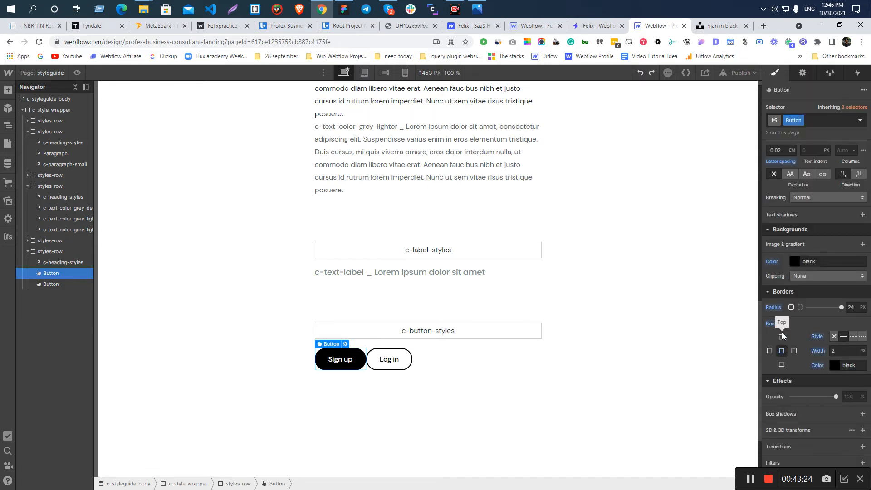
pyautogui.click(480, 381)
pyautogui.click(346, 364)
# - Compare the Sign up label's spacing inside its base shape in Figma with the button's padding in Webflow
pyautogui.hotkey('alt', 'Tab')
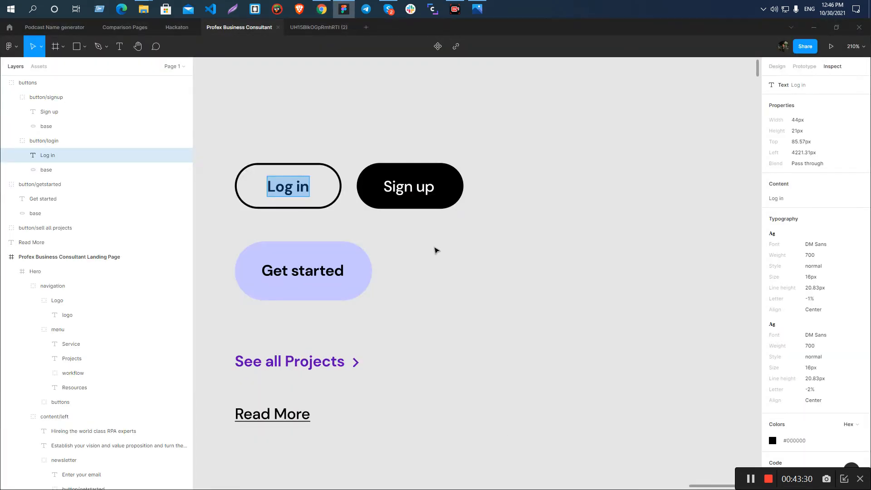
pyautogui.scroll(-3, 431, 251)
pyautogui.scroll(3, 422, 254)
pyautogui.hotkey('alt', 'Tab')
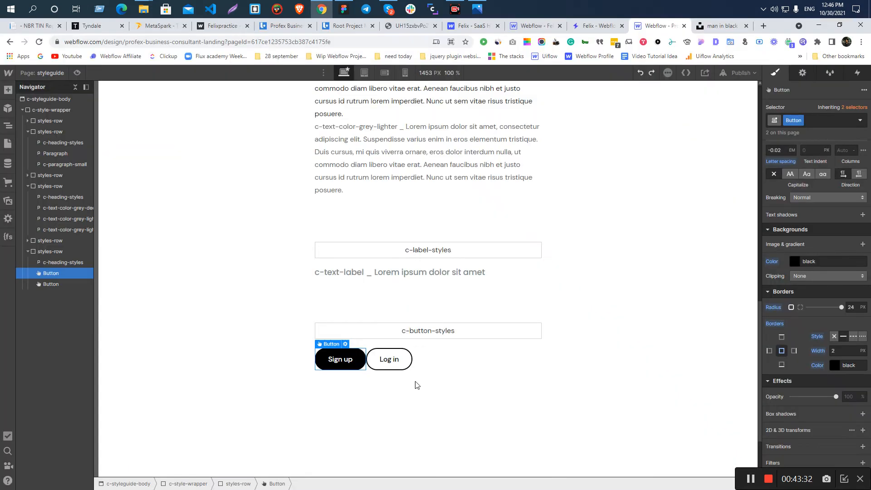
pyautogui.scroll(10, 806, 345)
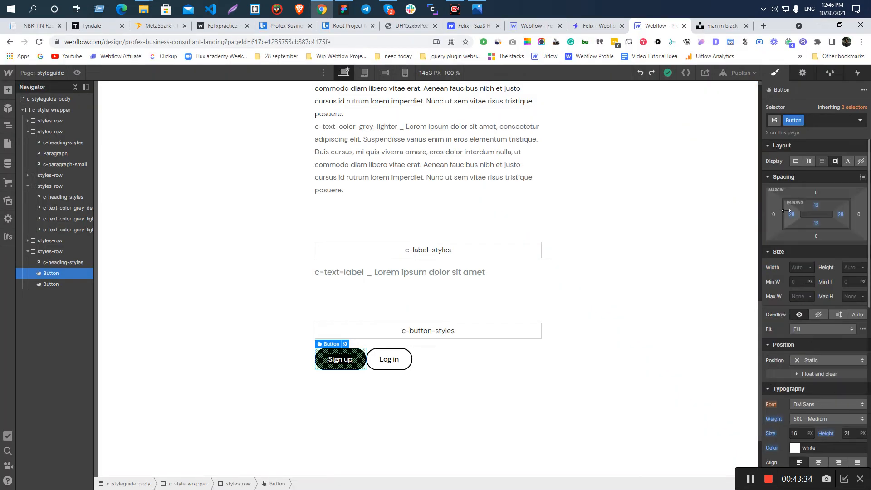
pyautogui.hotkey('alt', 'Tab')
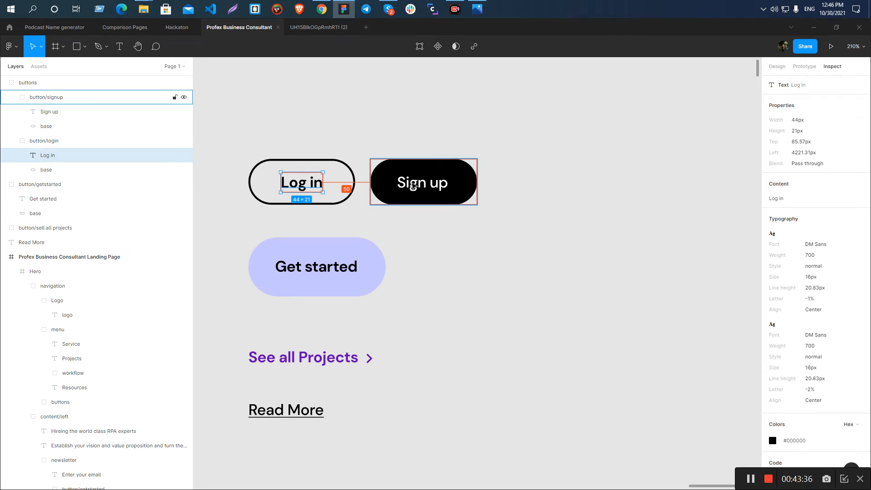
pyautogui.doubleClick(413, 186)
pyautogui.hotkey('alt', 'Tab')
pyautogui.hotkey('alt', 'Tab')
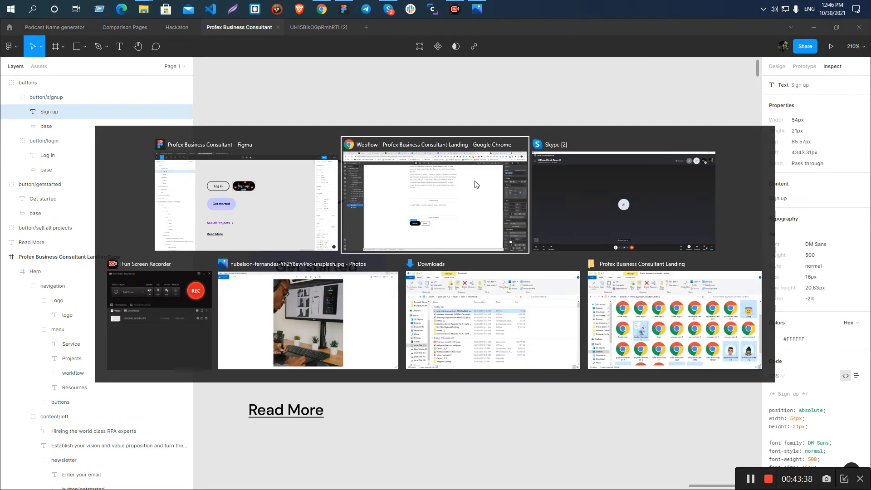
pyautogui.hotkey('alt', 'Tab')
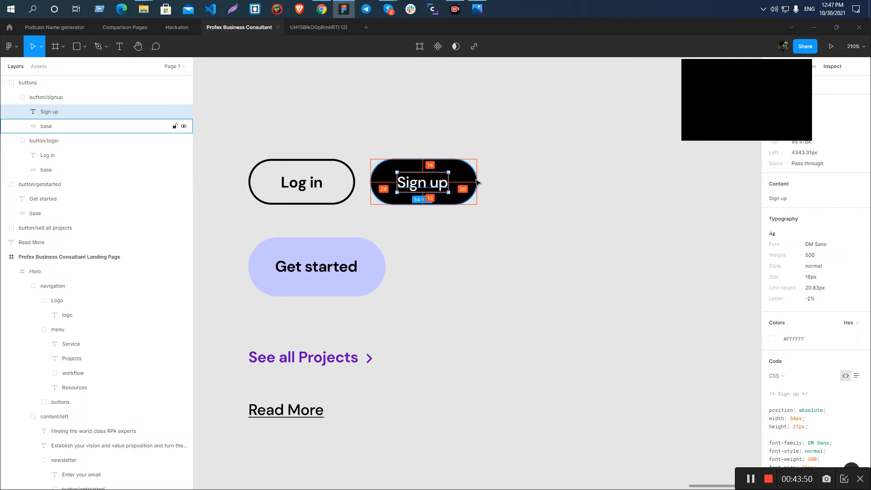
# - Dismiss the floating call window over Figma and inspect the Log in button's base shape
pyautogui.hotkey('alt', 'Tab')
pyautogui.hotkey('alt', 'Tab')
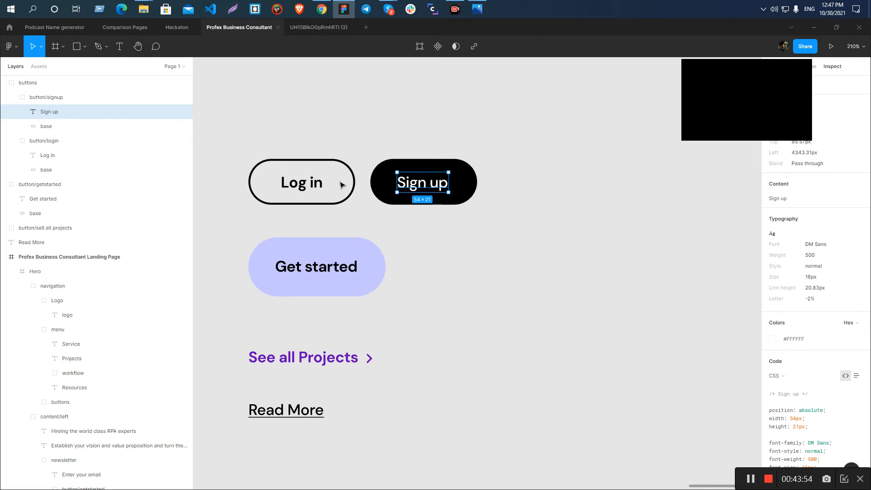
pyautogui.click(807, 68)
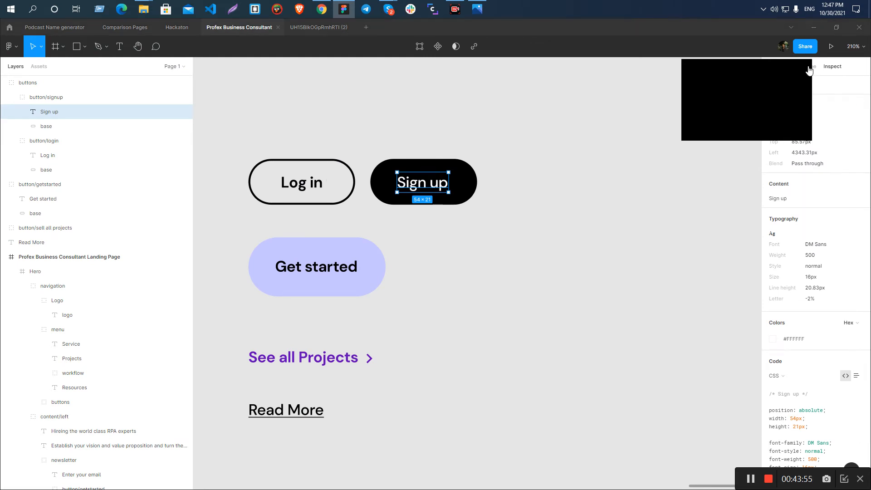
pyautogui.click(297, 167)
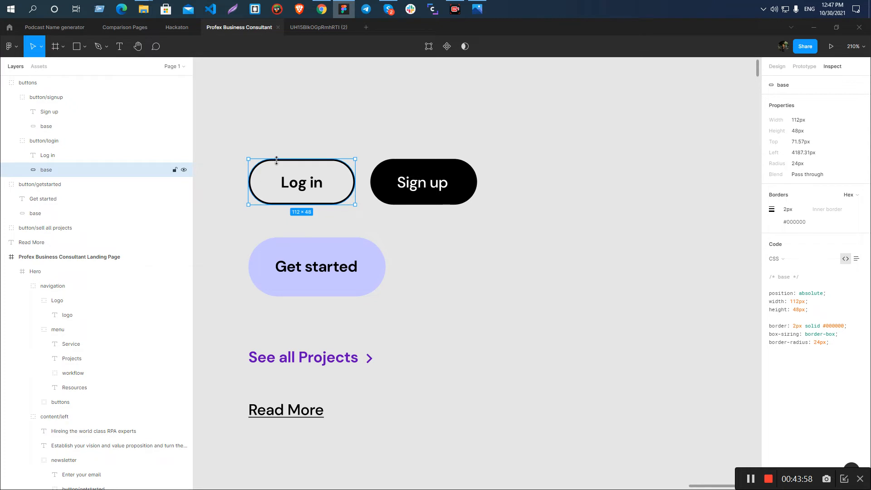
# - Compare the base shapes of the Log in and Sign up buttons in Figma, checking fill and border
pyautogui.moveTo(301, 176)
pyautogui.click(409, 176)
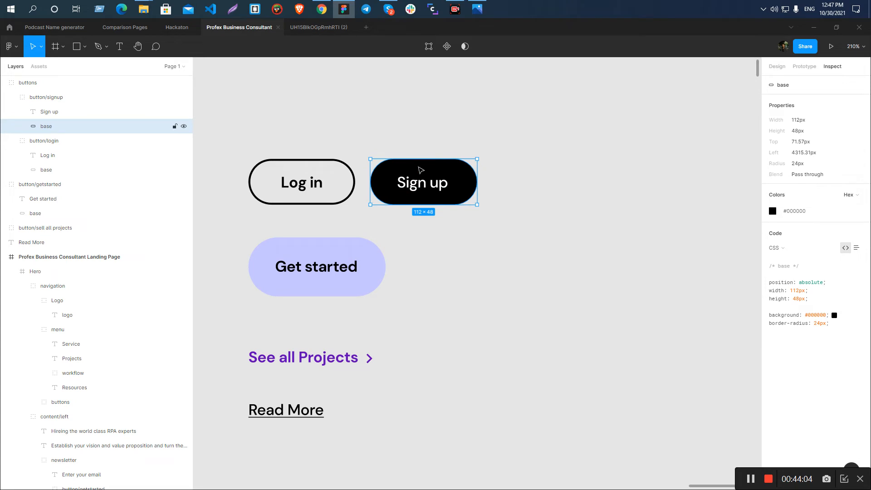
pyautogui.click(324, 162)
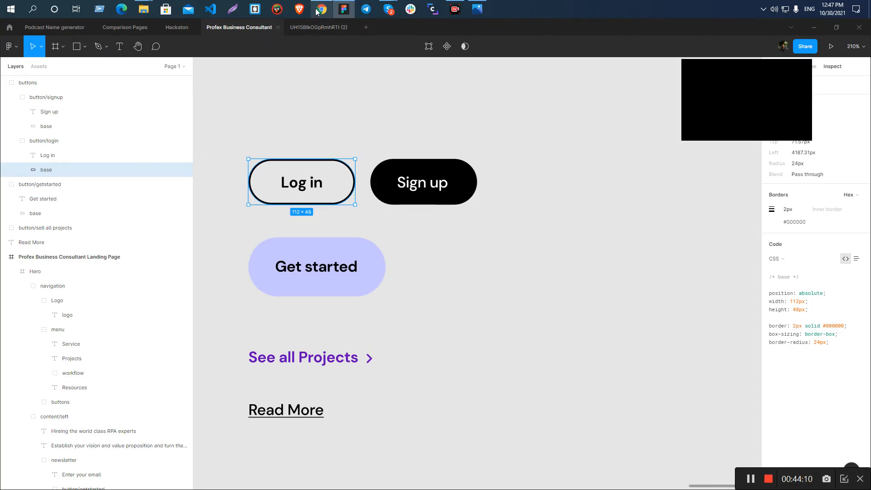
# - Switch to Webflow and compare the background and border styles of the Sign up and Log in buttons
pyautogui.moveTo(322, 9)
pyautogui.click(320, 59)
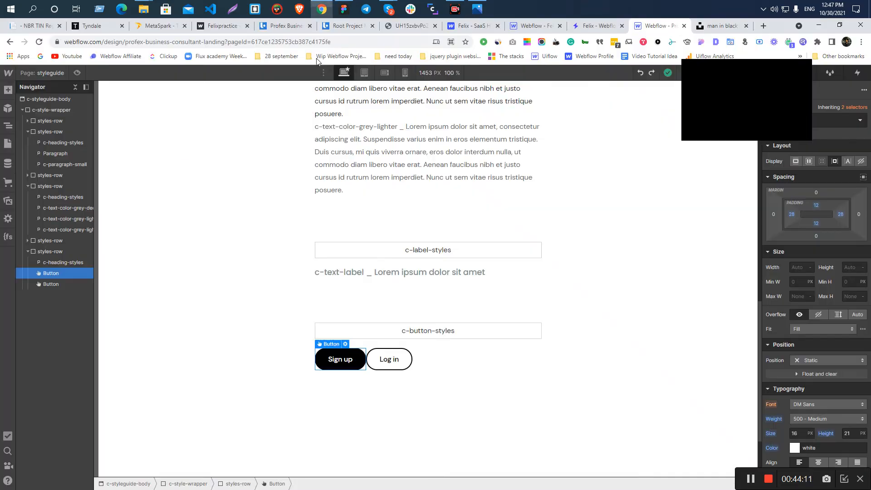
pyautogui.click(389, 359)
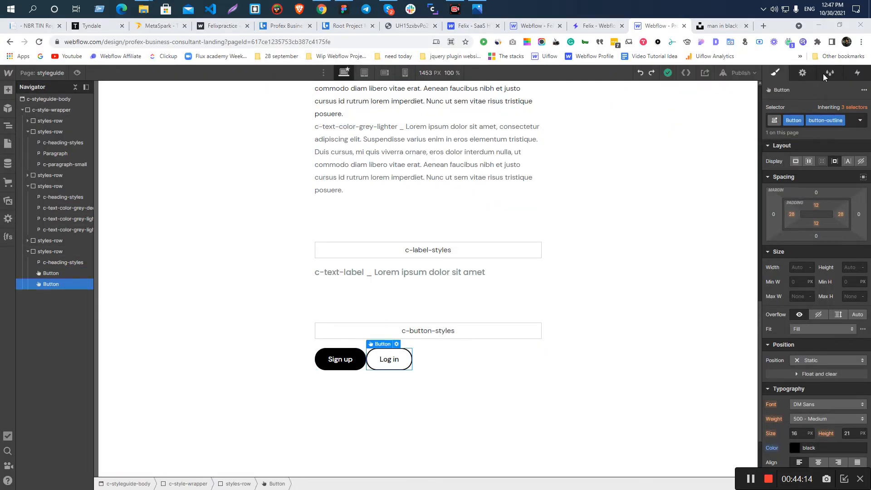
pyautogui.scroll(-8, 788, 371)
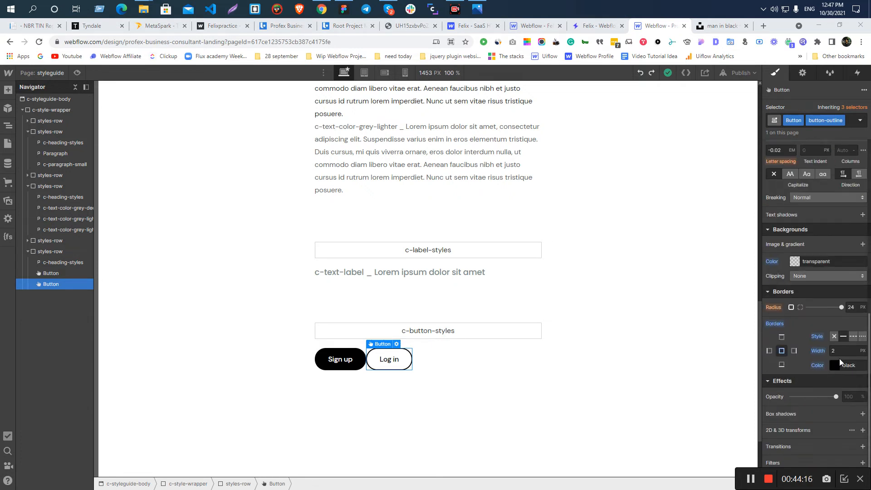
pyautogui.click(351, 347)
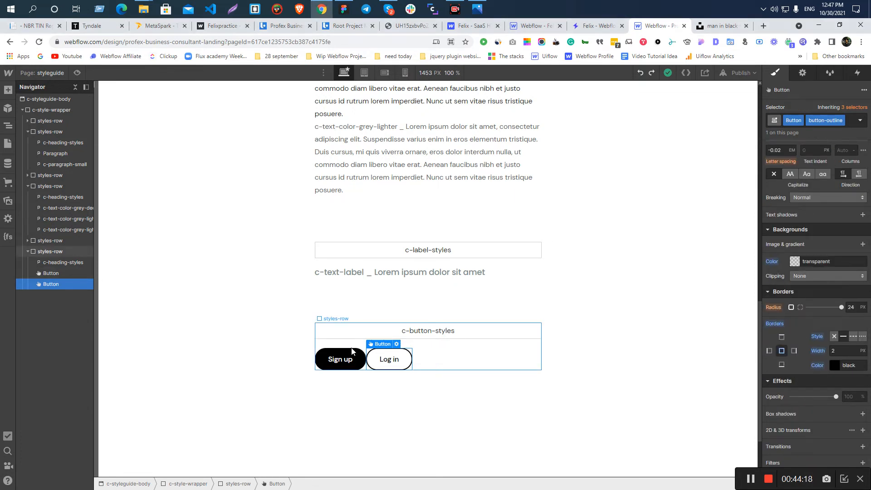
pyautogui.click(346, 358)
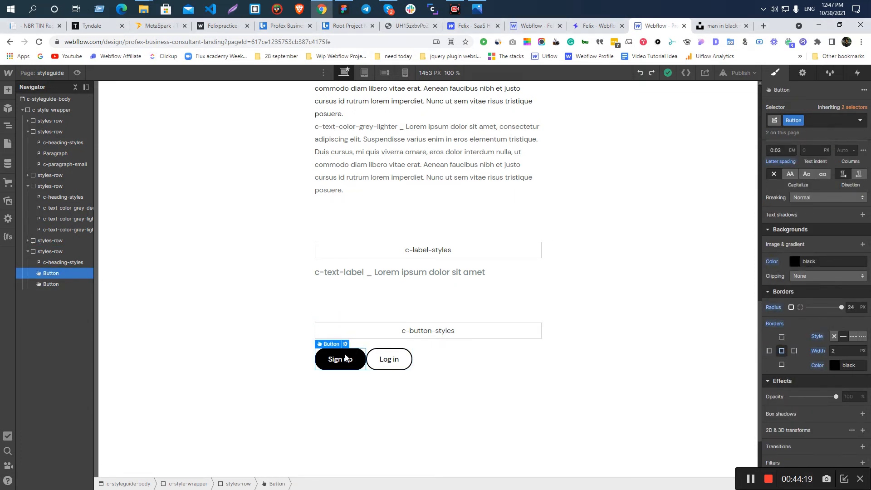
pyautogui.click(391, 365)
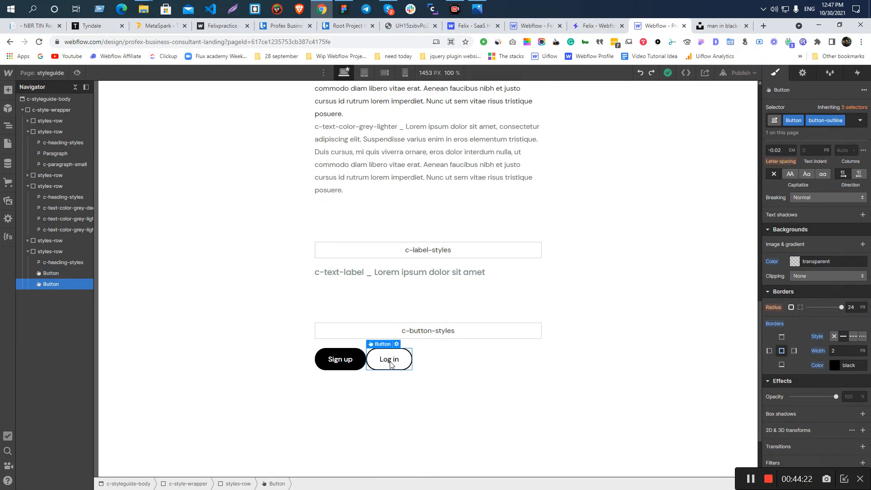
pyautogui.click(249, 366)
pyautogui.click(333, 367)
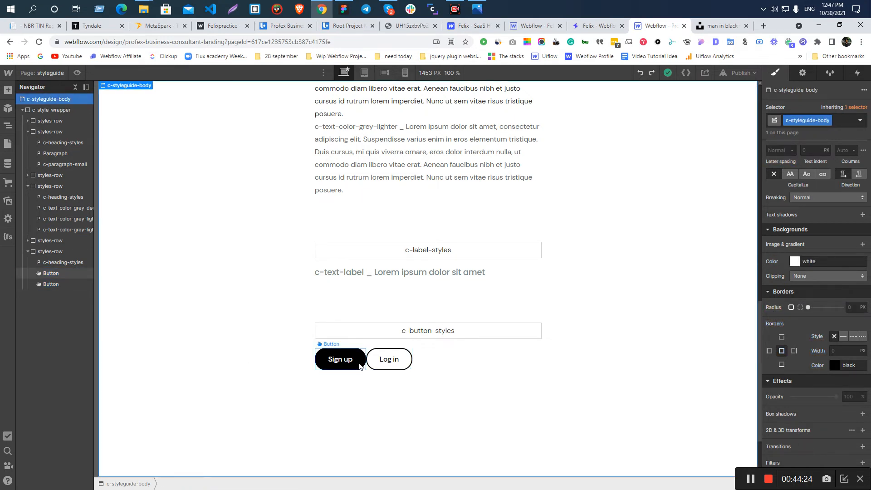
pyautogui.click(387, 365)
# - Check the Get started button in Figma and duplicate the Log in button in the Webflow style guide
pyautogui.hotkey('alt', 'Tab')
pyautogui.scroll(-3, 486, 244)
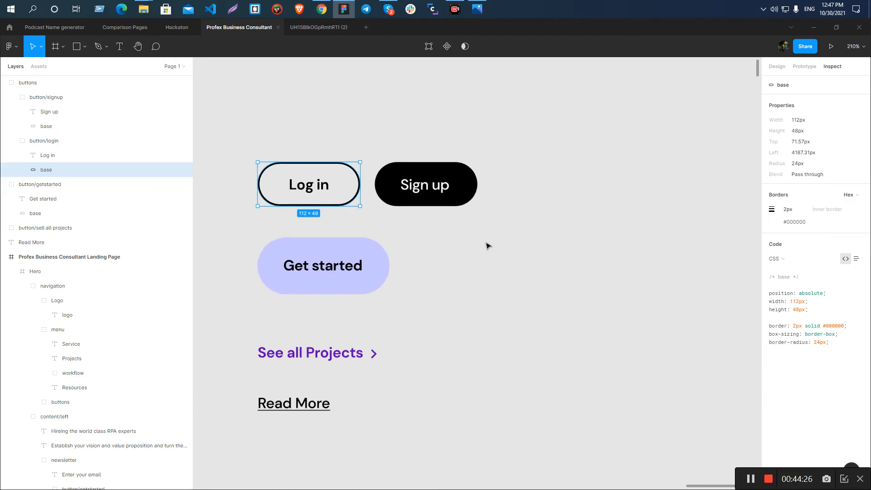
pyautogui.click(393, 269)
pyautogui.hotkey('alt', 'Tab')
pyautogui.click(341, 360)
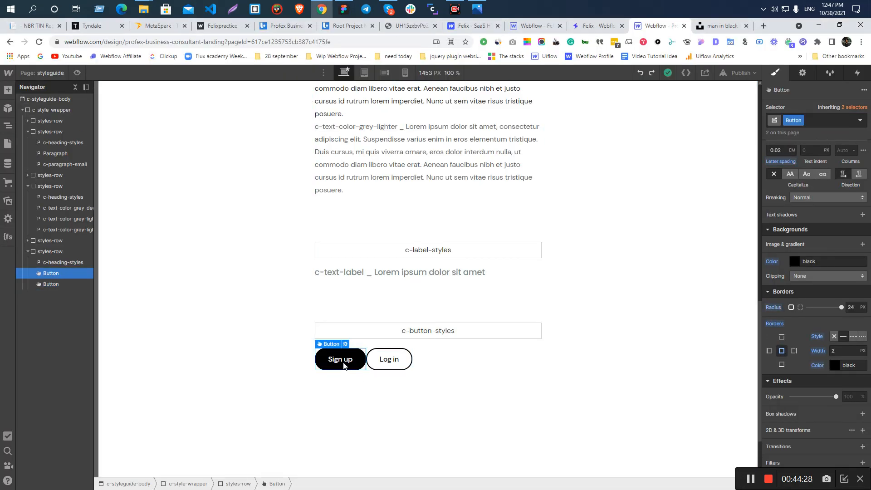
pyautogui.click(381, 362)
pyautogui.hotkey('ctrl', 'd')
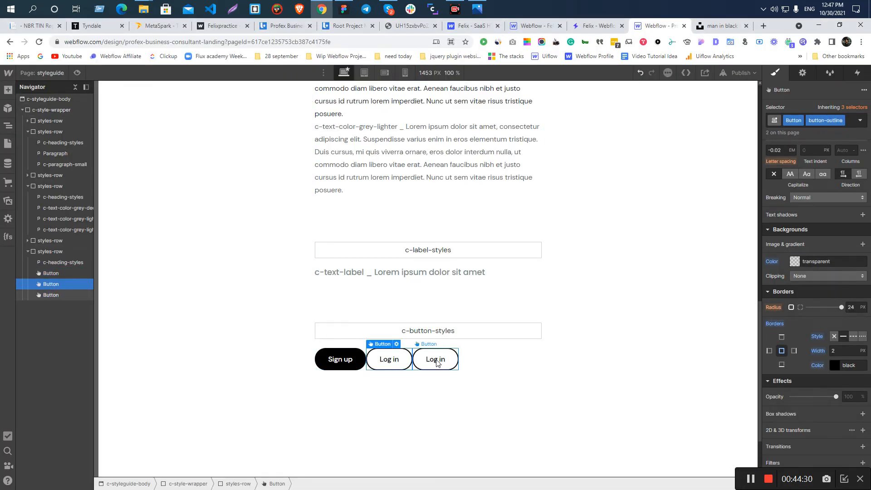
# - Remove the button-outline class from the duplicated Log in button
pyautogui.click(845, 120)
pyautogui.press('BackSpace')
pyautogui.press('Escape')
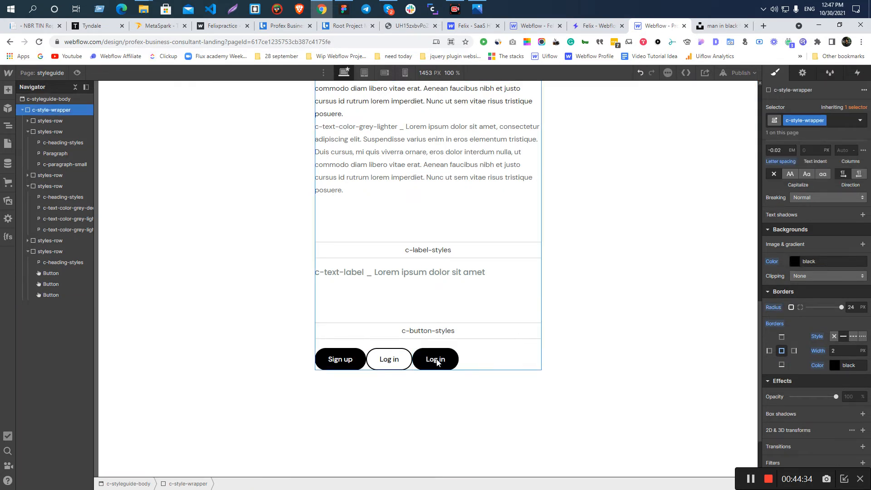
# - Add a new combo class named button-large to the duplicated Log in button
pyautogui.click(810, 121)
pyautogui.write('buttoin')
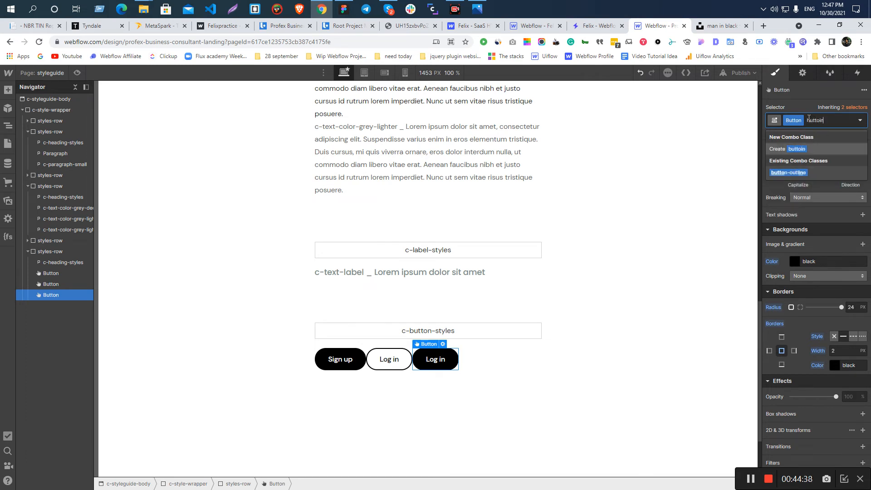
pyautogui.press('BackSpace')
pyautogui.press('BackSpace')
pyautogui.write('n-large')
pyautogui.press('Return')
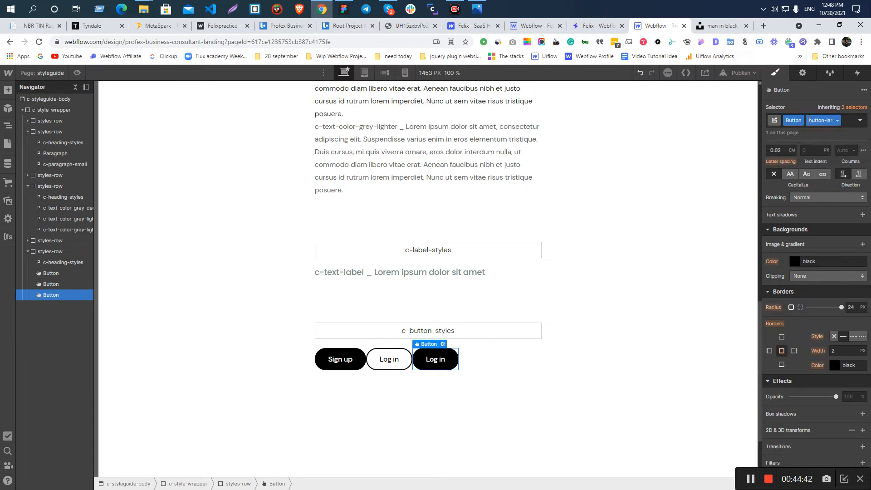
# - Inspect the Get started label's typography in Figma and return to the button-large styles in Webflow
pyautogui.hotkey('alt', 'Tab')
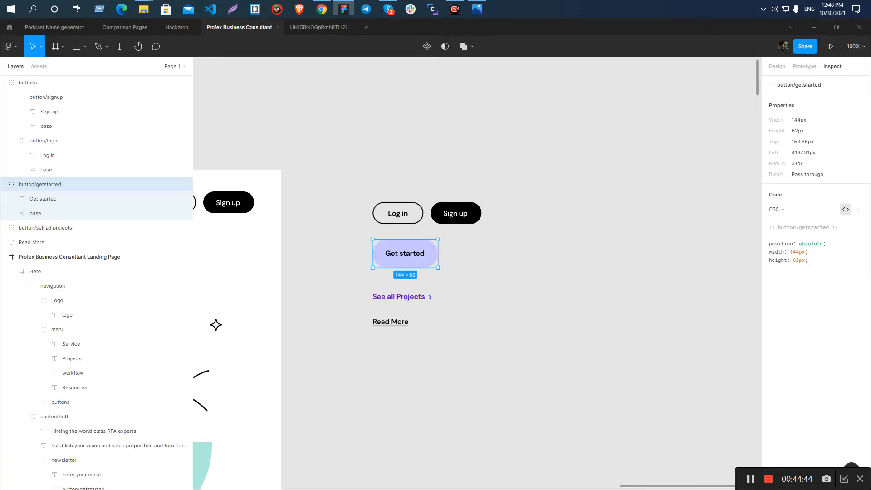
pyautogui.click(435, 282)
pyautogui.scroll(3, 404, 268)
pyautogui.keyDown('ctrl'); pyautogui.click(414, 239); pyautogui.keyUp('ctrl')
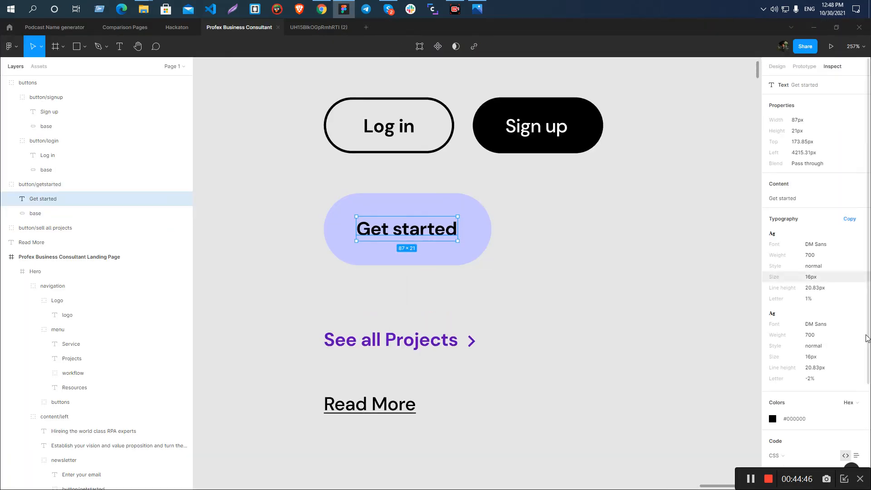
pyautogui.hotkey('alt', 'Tab')
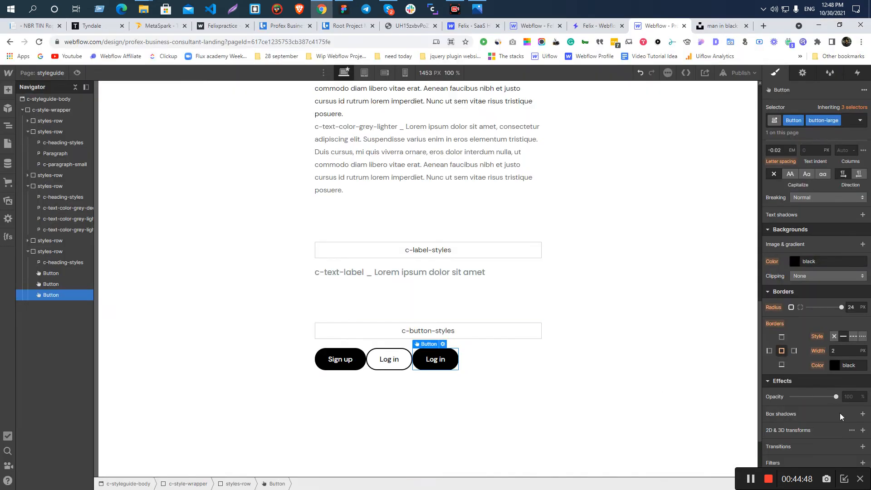
pyautogui.scroll(5, 816, 340)
# - Copy the Get started base shape's fill #C5C5FF from Figma and apply it as the button-large background color in Webflow
pyautogui.hotkey('alt', 'Tab')
pyautogui.keyDown('ctrl'); pyautogui.click(414, 204); pyautogui.keyUp('ctrl')
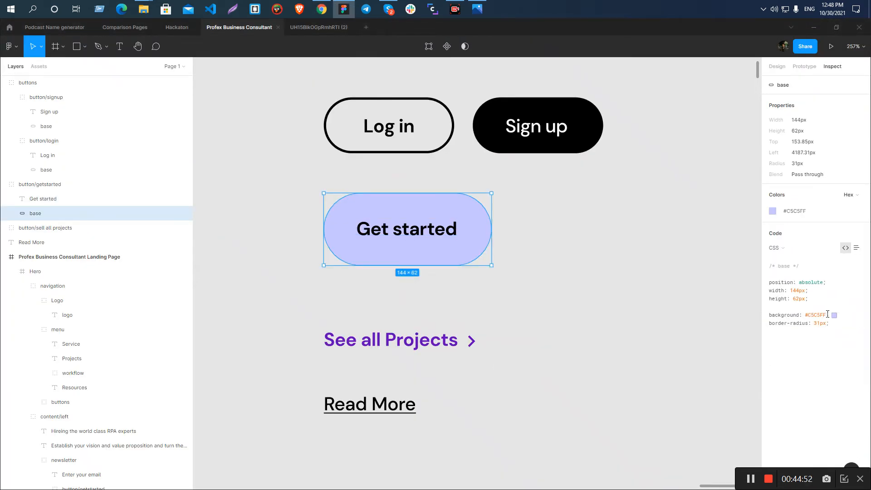
pyautogui.moveTo(829, 314); pyautogui.dragTo(806, 315)
pyautogui.hotkey('ctrl', 'c')
pyautogui.hotkey('alt', 'Tab')
pyautogui.scroll(-5, 816, 387)
pyautogui.click(820, 353)
pyautogui.hotkey('ctrl', 'a')
pyautogui.hotkey('ctrl', 'v')
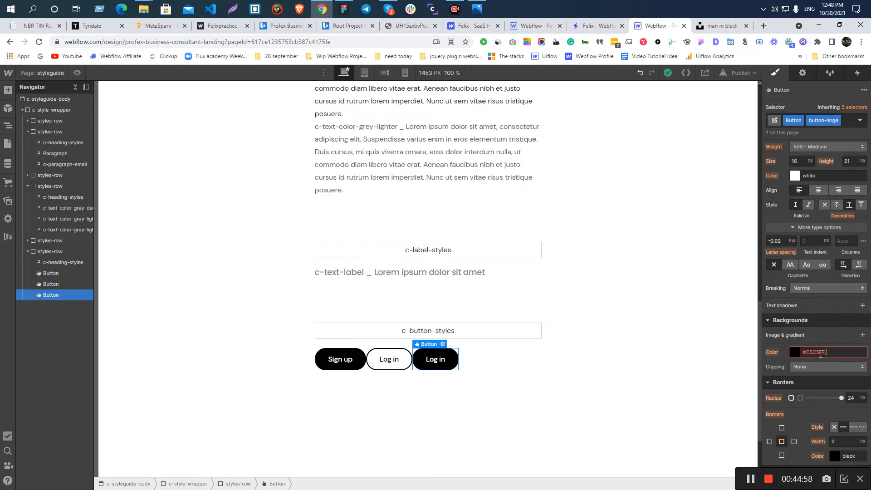
pyautogui.press('BackSpace')
pyautogui.hotkey('alt', 'Tab')
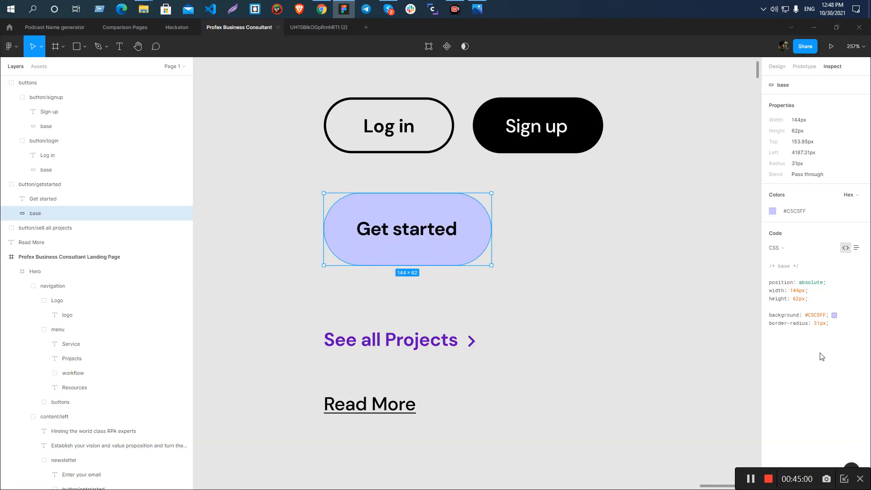
pyautogui.hotkey('alt', 'Tab')
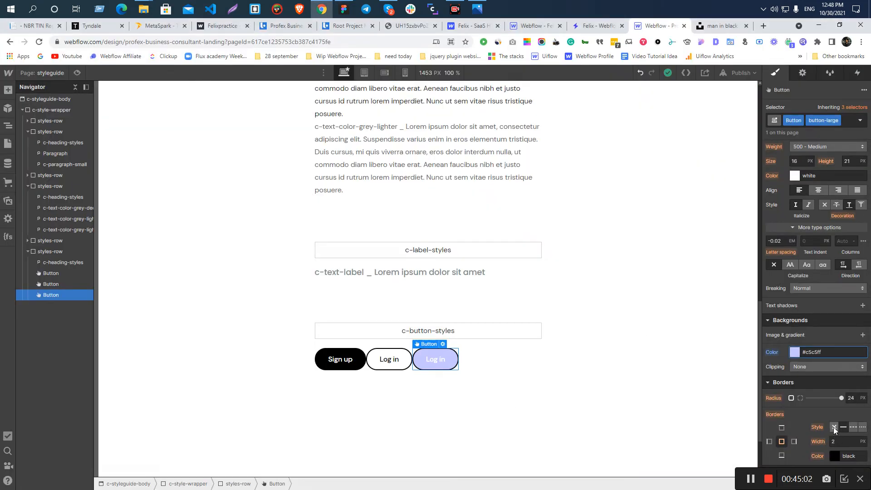
# - Check the Get started spacing in Figma and set the button-large border color to #C5C5FF
pyautogui.scroll(-3, 845, 344)
pyautogui.hotkey('alt', 'Tab')
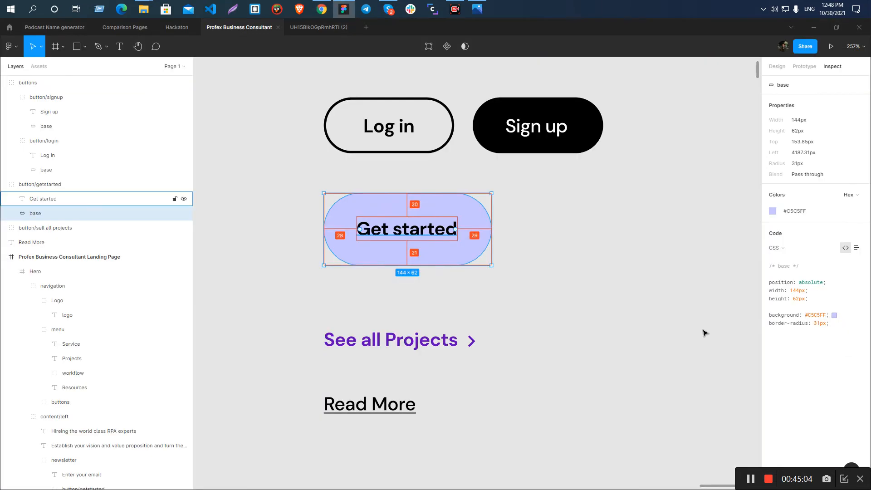
pyautogui.hotkey('alt', 'Tab')
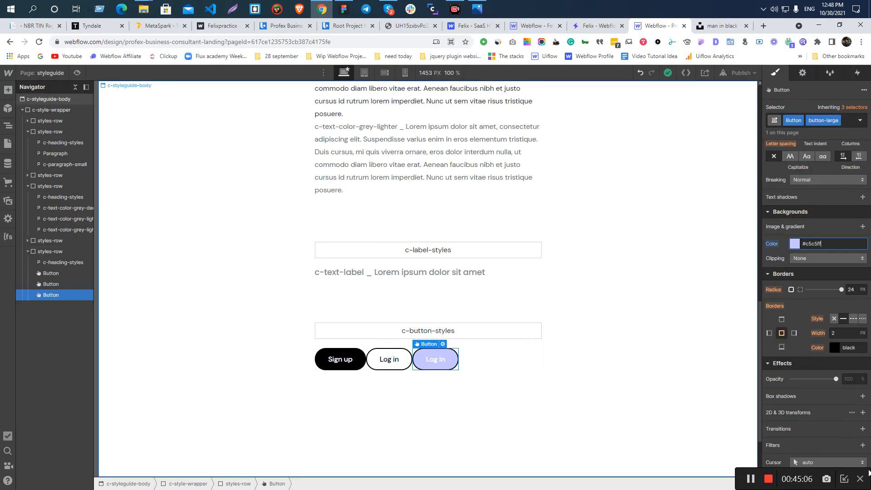
pyautogui.click(849, 349)
pyautogui.hotkey('ctrl', 'v')
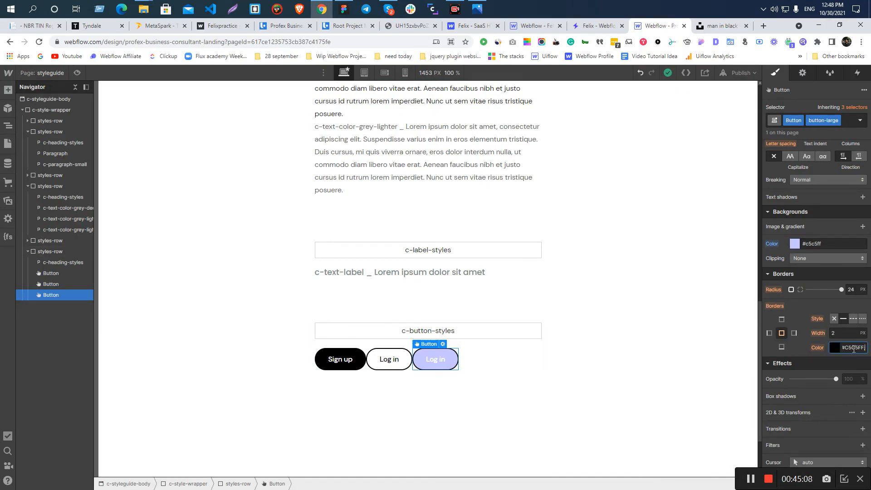
pyautogui.press('BackSpace')
# - Inspect the Get started label in Figma and set the button-large text color to black in Webflow
pyautogui.hotkey('alt', 'Tab')
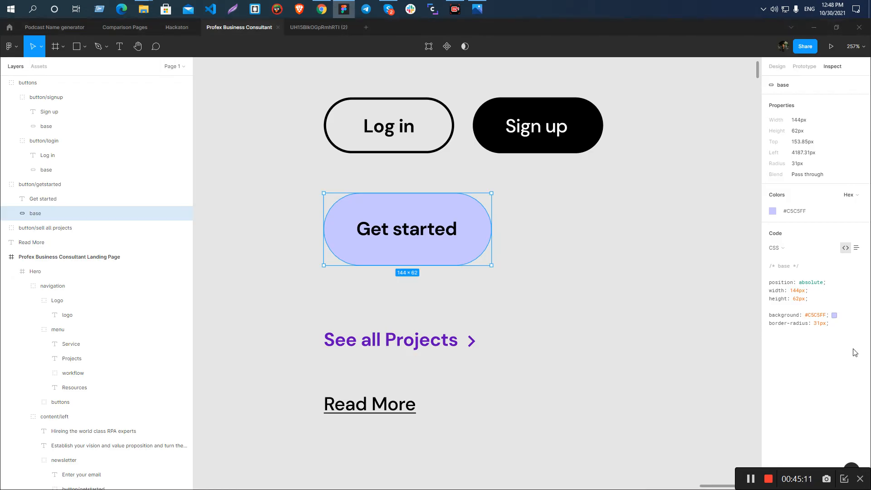
pyautogui.click(387, 233)
pyautogui.hotkey('alt', 'Tab')
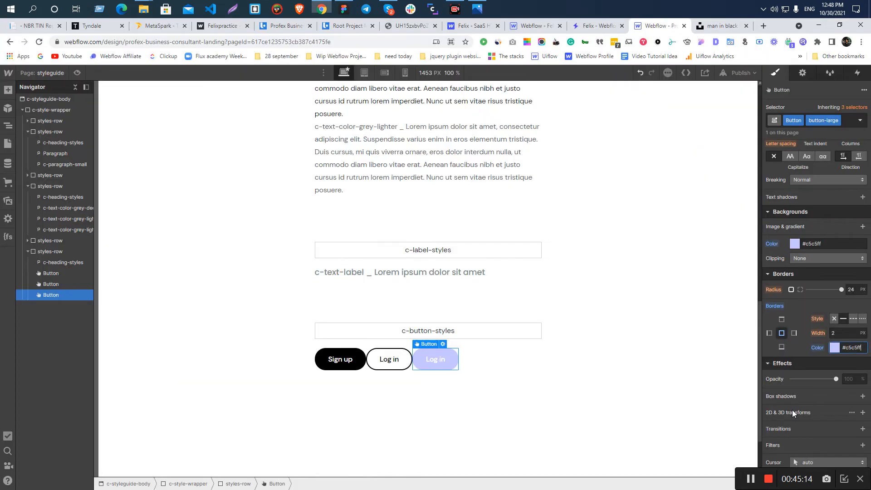
pyautogui.scroll(-2, 832, 390)
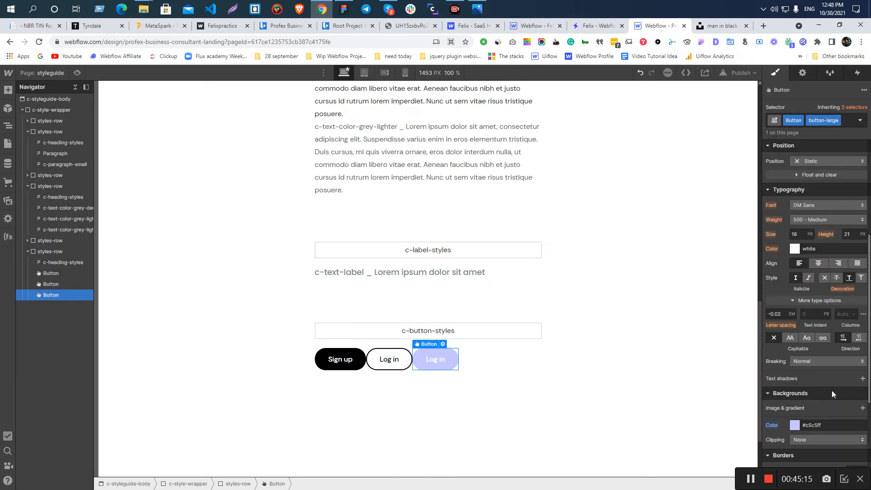
pyautogui.click(794, 248)
pyautogui.moveTo(784, 268); pyautogui.dragTo(762, 345)
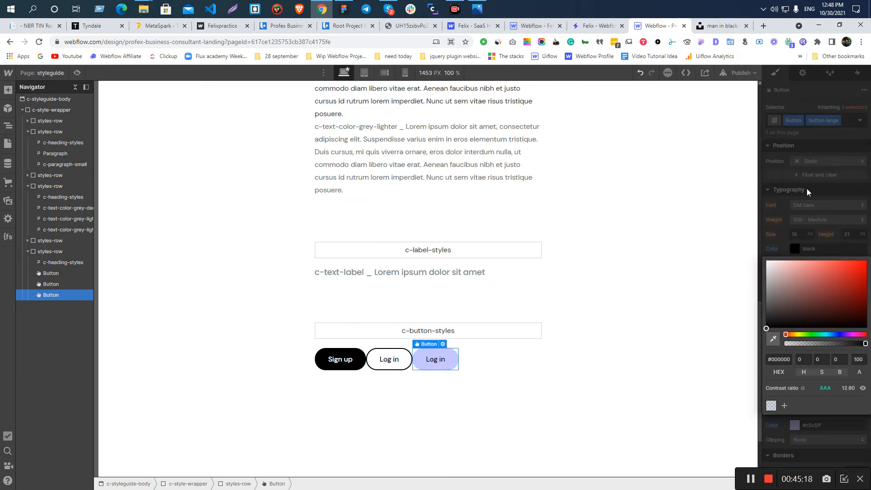
pyautogui.click(807, 187)
# - Measure the Get started label's spacing in Figma and set the button-large top and bottom padding to 18 px
pyautogui.hotkey('alt', 'Tab')
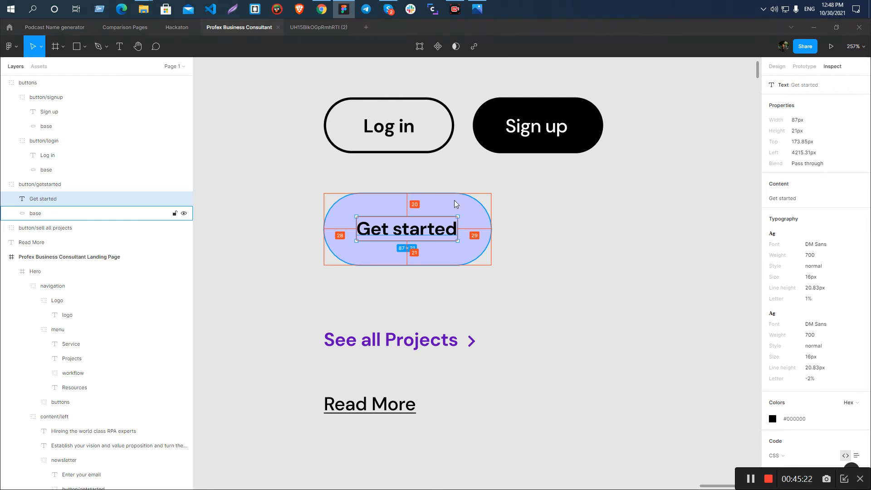
pyautogui.hotkey('alt', 'Tab')
pyautogui.scroll(5, 831, 266)
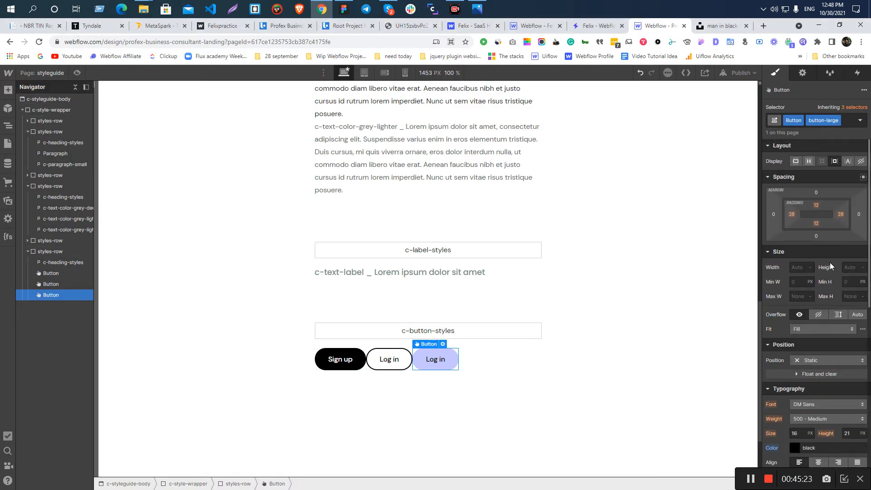
pyautogui.click(816, 205)
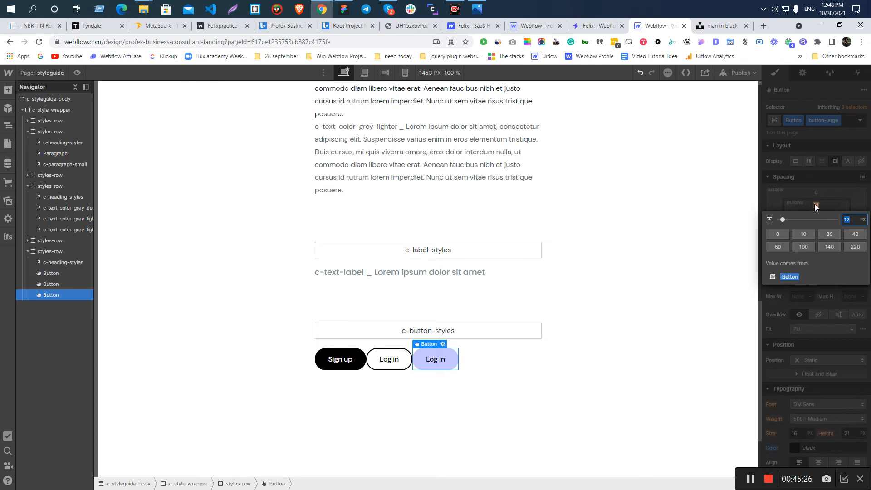
pyautogui.write('18')
pyautogui.press('Return')
pyautogui.click(817, 223)
pyautogui.write('1')
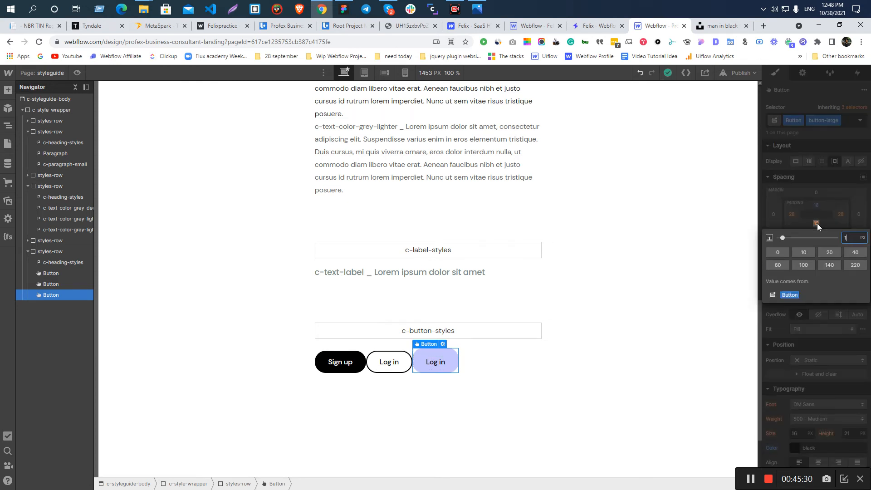
pyautogui.write('8')
pyautogui.press('Return')
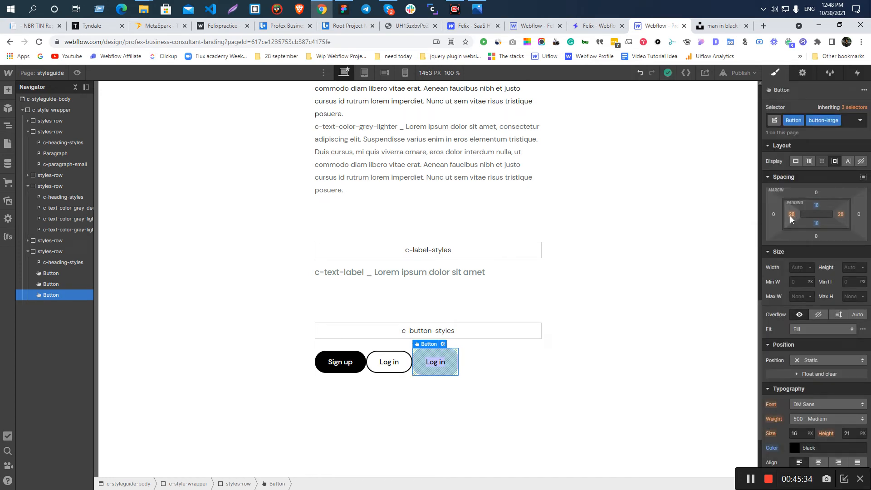
# - Check the Get started base shape's corner radius in Figma and set the button-large border radius to 31 px in Webflow
pyautogui.click(516, 408)
pyautogui.click(416, 357)
pyautogui.hotkey('alt', 'Tab')
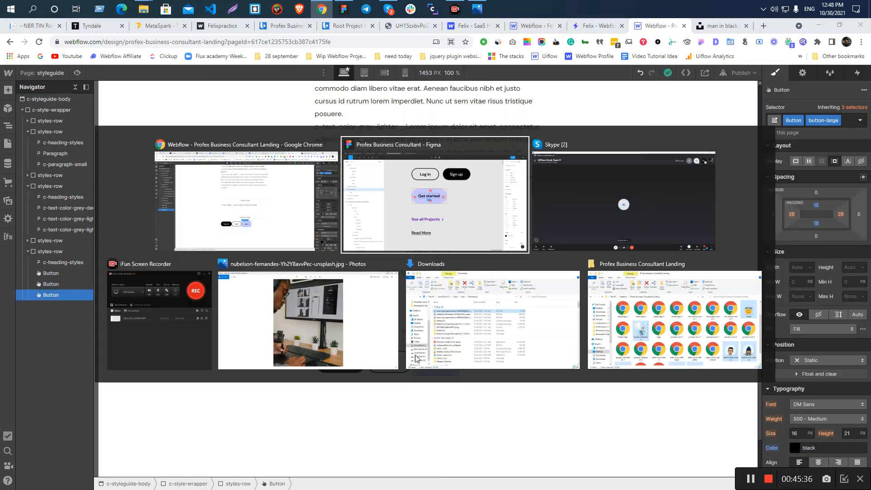
pyautogui.click(477, 239)
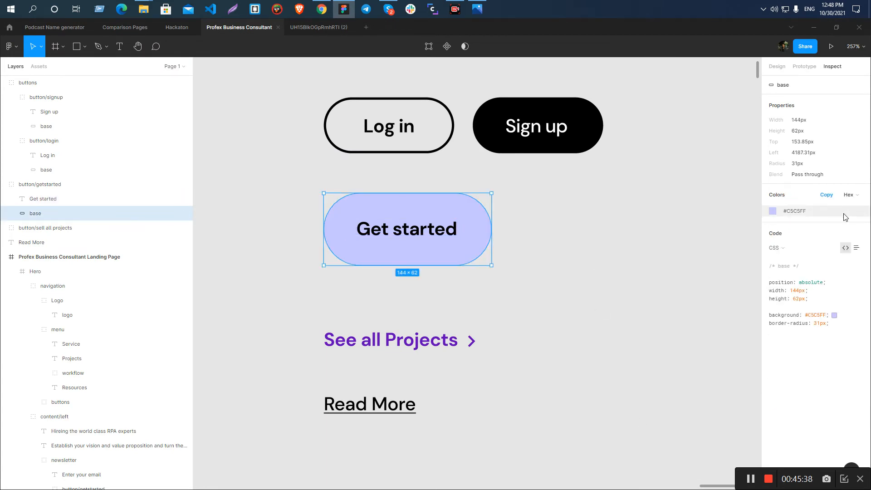
pyautogui.hotkey('alt', 'Tab')
pyautogui.scroll(-7, 785, 379)
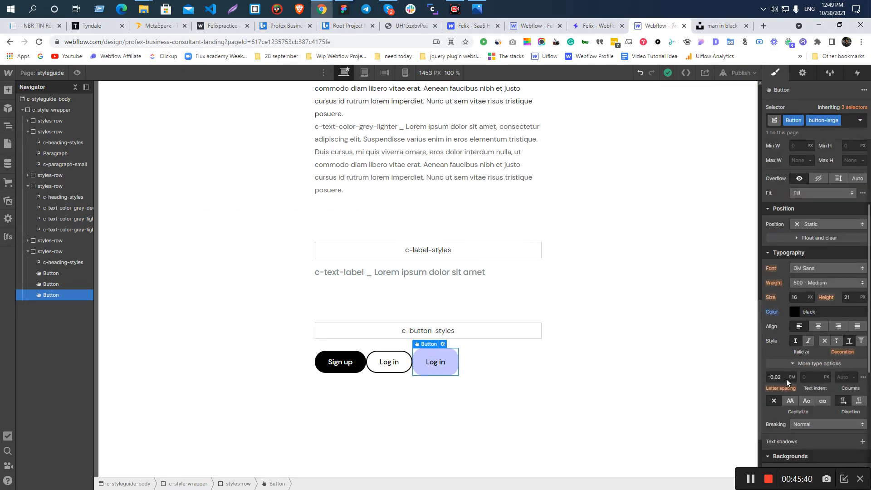
pyautogui.write('3')
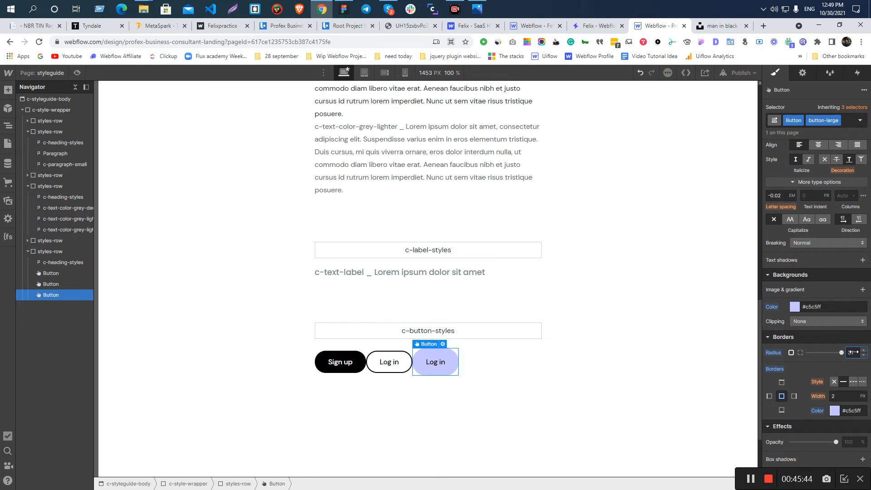
pyautogui.write('1')
# - Check the Get started label in Figma and replace the third button's text with "Get started" in Webflow
pyautogui.hotkey('alt', 'Tab')
pyautogui.doubleClick(367, 238)
pyautogui.doubleClick(404, 225)
pyautogui.hotkey('alt', 'Tab')
pyautogui.doubleClick(436, 362)
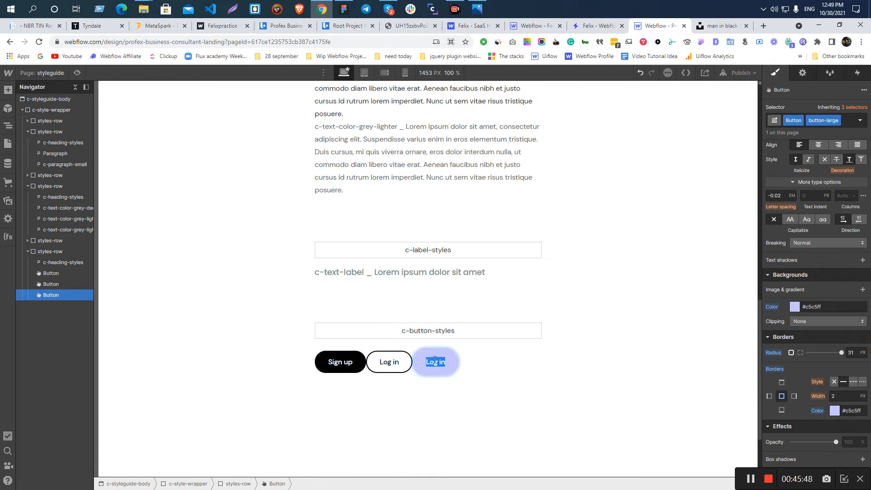
pyautogui.write('Get started')
pyautogui.click(195, 350)
pyautogui.click(436, 363)
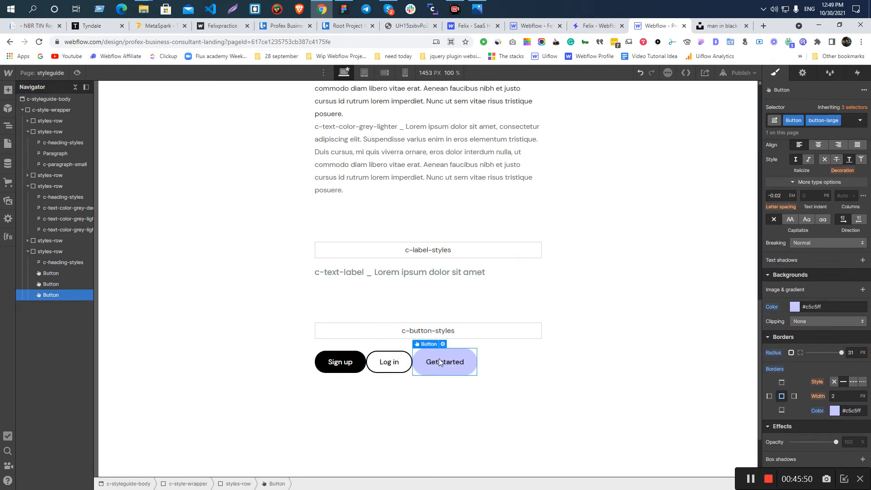
# - Review the classes applied to the Sign up, Log in and Get started buttons
pyautogui.click(329, 366)
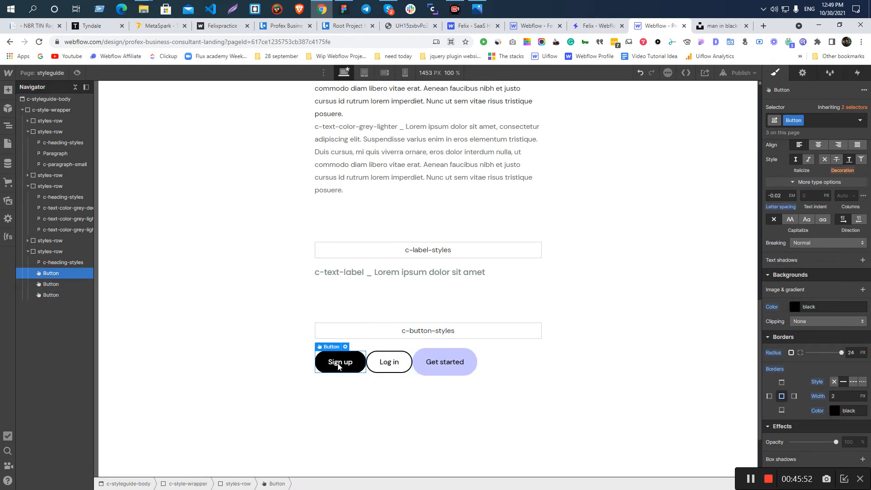
pyautogui.click(389, 365)
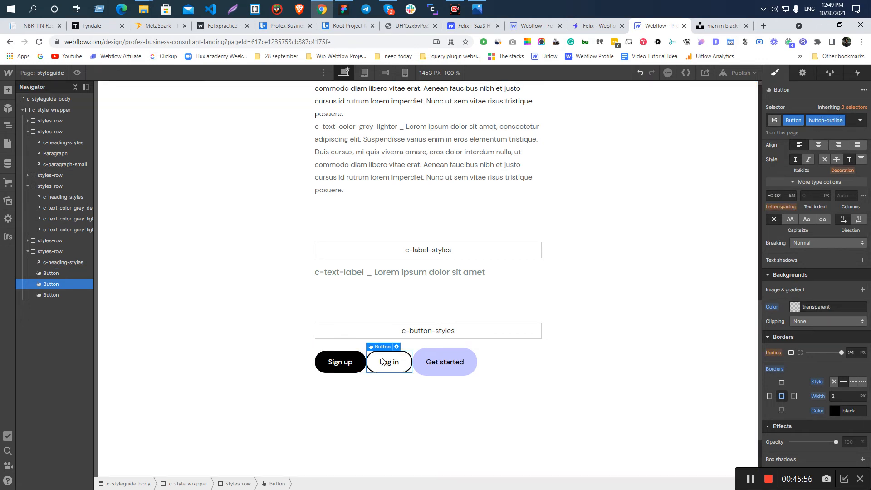
pyautogui.click(445, 363)
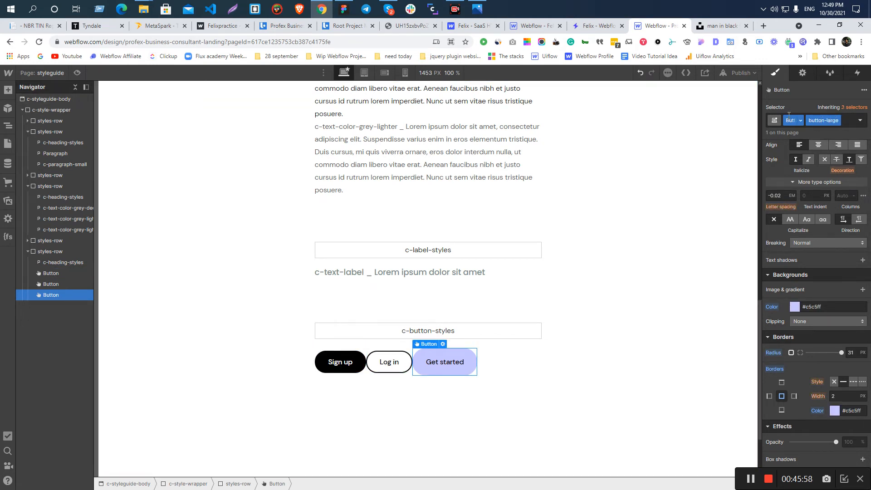
pyautogui.click(341, 365)
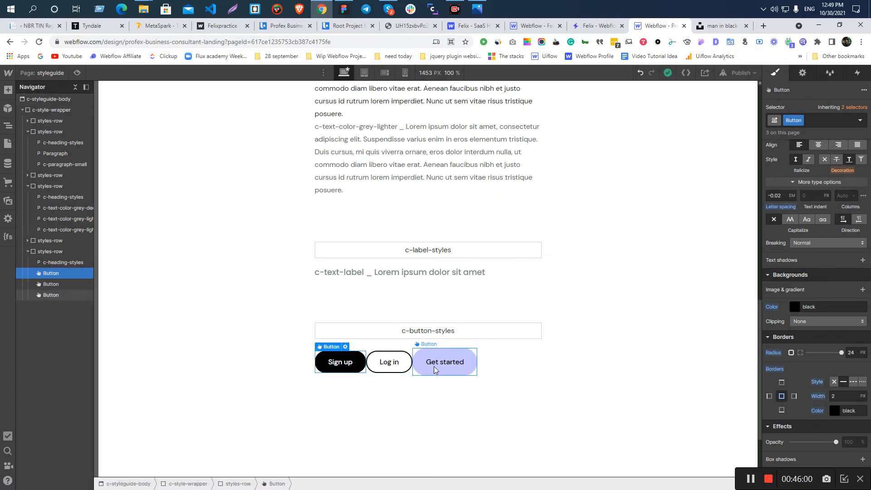
pyautogui.click(436, 369)
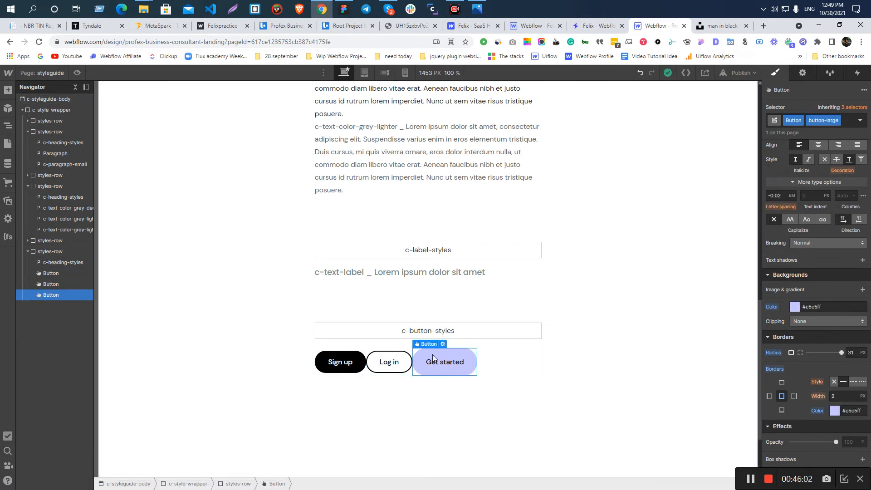
# - Inspect the See all Projects text and its arrow spacing in Figma, and return to Webflow
pyautogui.hotkey('alt', 'Tab')
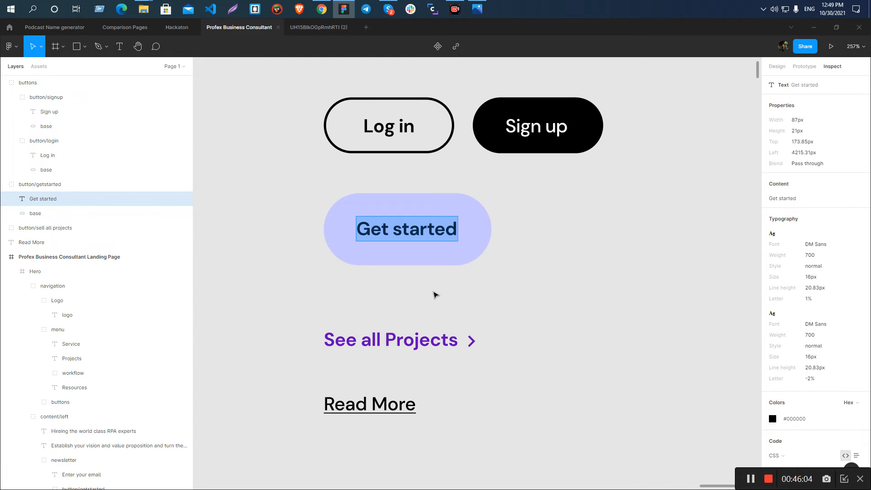
pyautogui.click(427, 342)
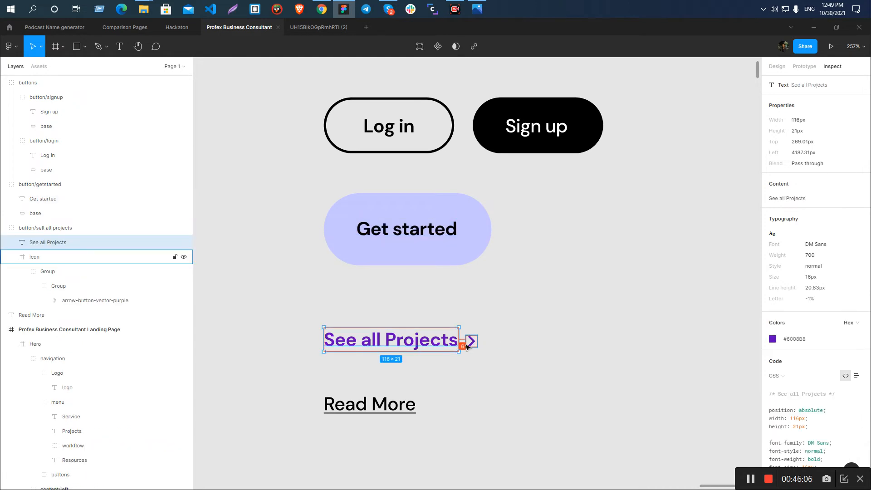
pyautogui.doubleClick(452, 338)
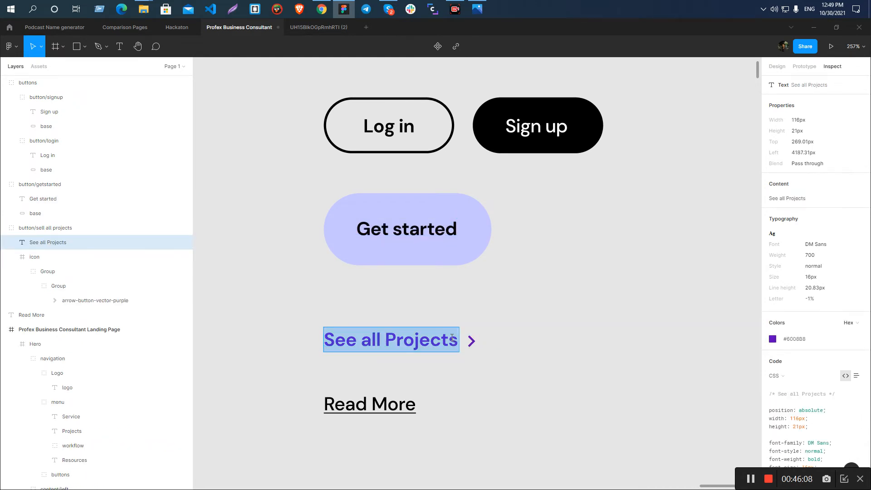
pyautogui.hotkey('alt', 'Tab')
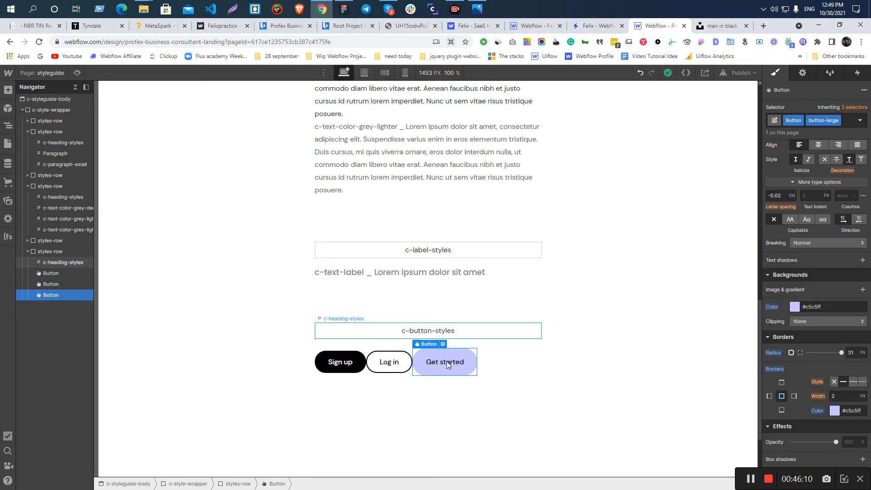
pyautogui.hotkey('ctrl', 'e')
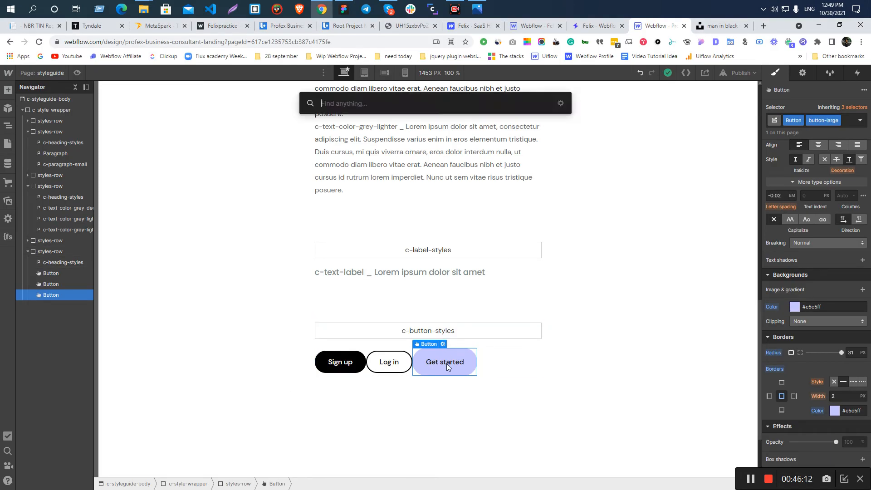
pyautogui.click(276, 352)
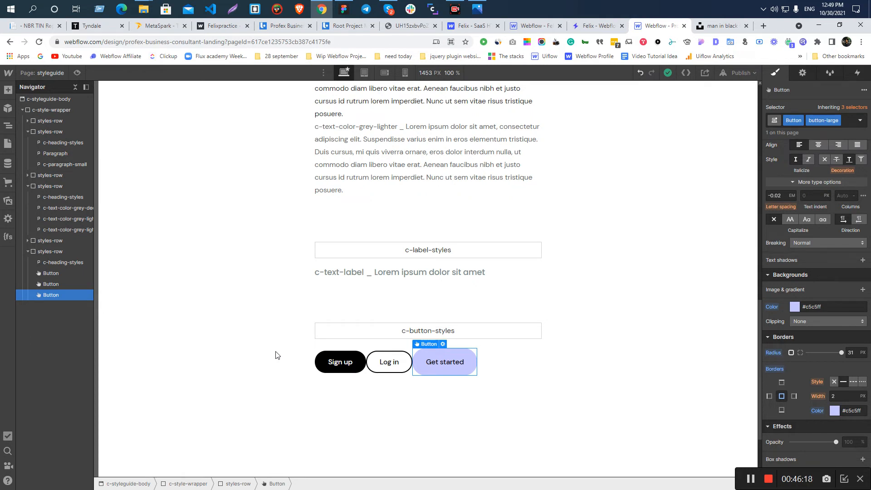
# - Review the style guide's button and heading styles and the project's page list
pyautogui.click(341, 363)
pyautogui.click(389, 363)
pyautogui.click(452, 367)
pyautogui.click(348, 360)
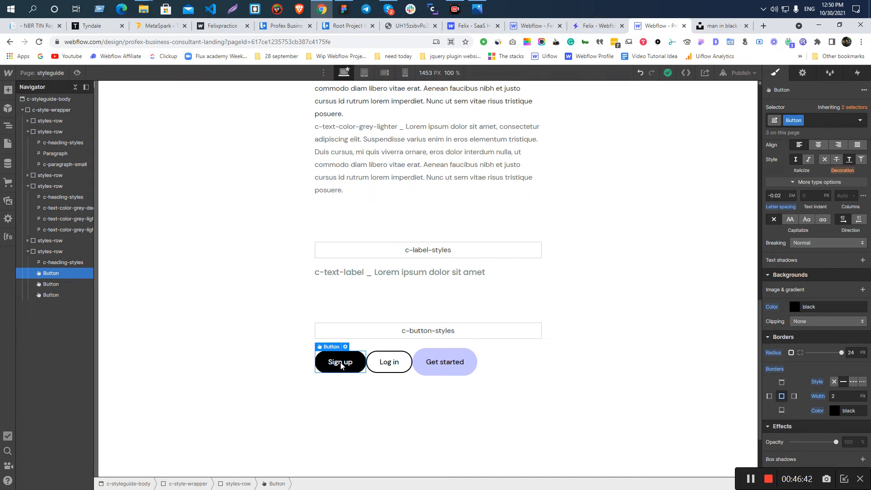
pyautogui.click(409, 368)
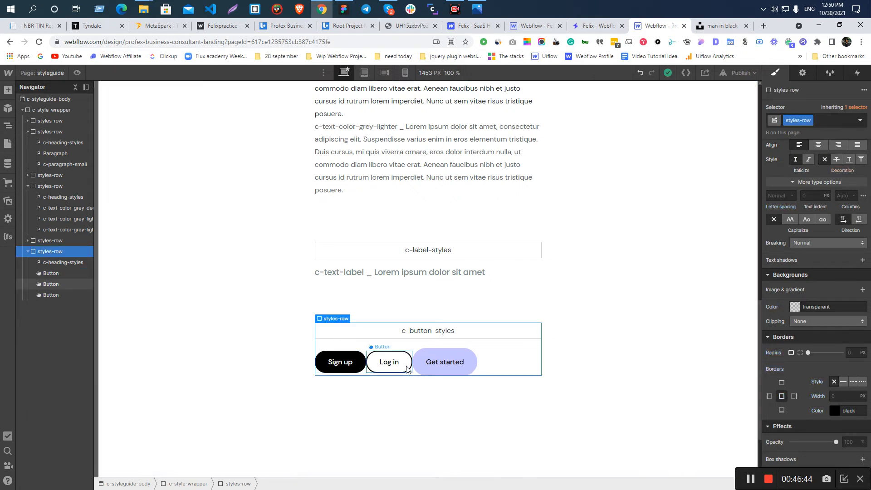
pyautogui.click(383, 372)
pyautogui.scroll(15, 393, 239)
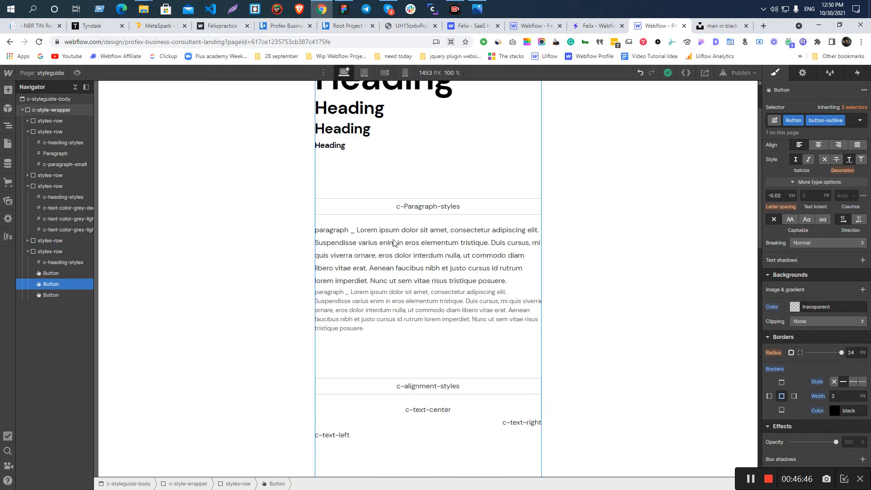
pyautogui.click(393, 150)
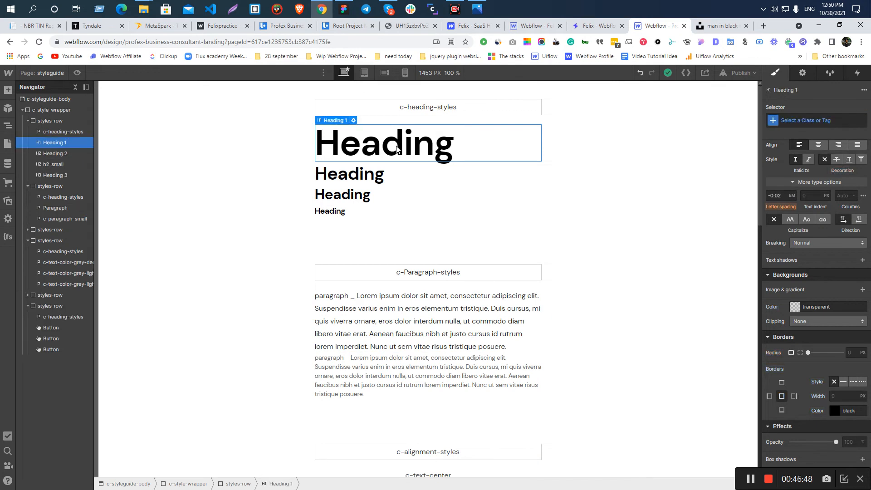
pyautogui.click(374, 175)
pyautogui.scroll(-10, 359, 318)
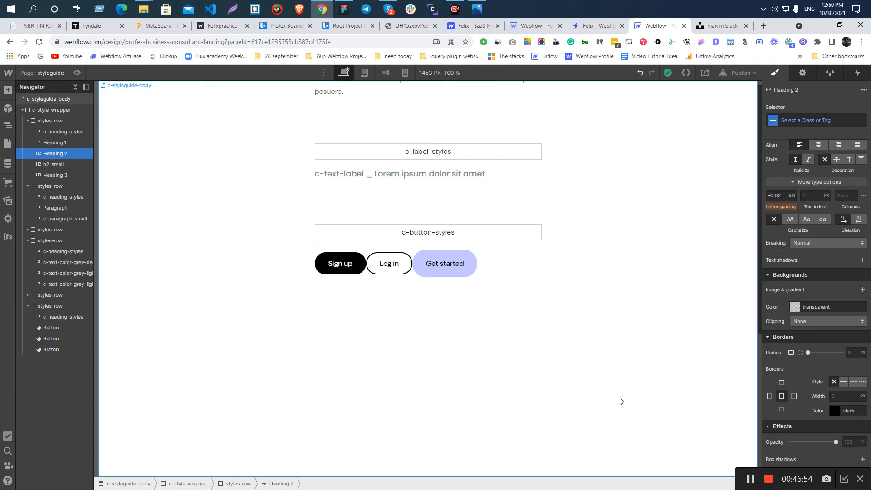
pyautogui.click(450, 256)
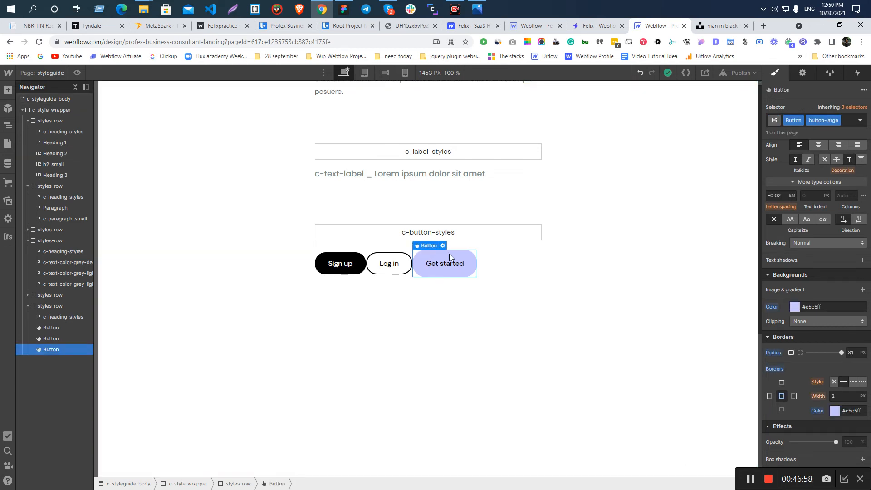
pyautogui.scroll(12, 390, 148)
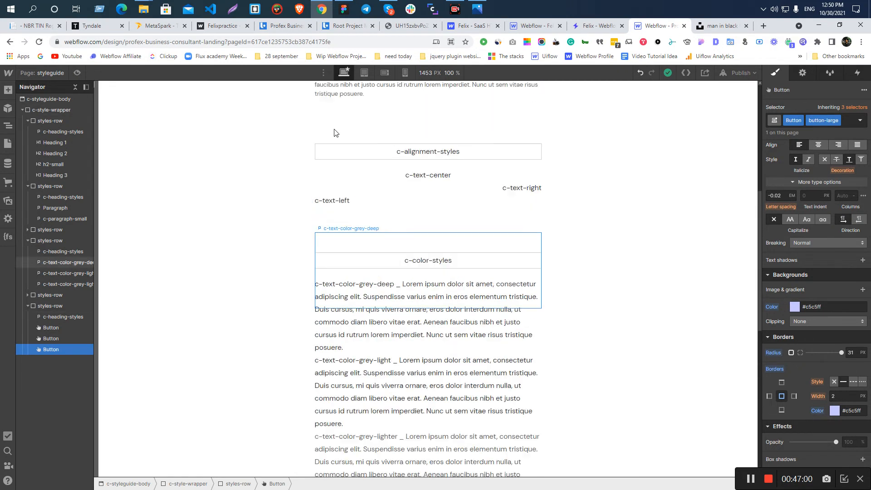
pyautogui.click(8, 143)
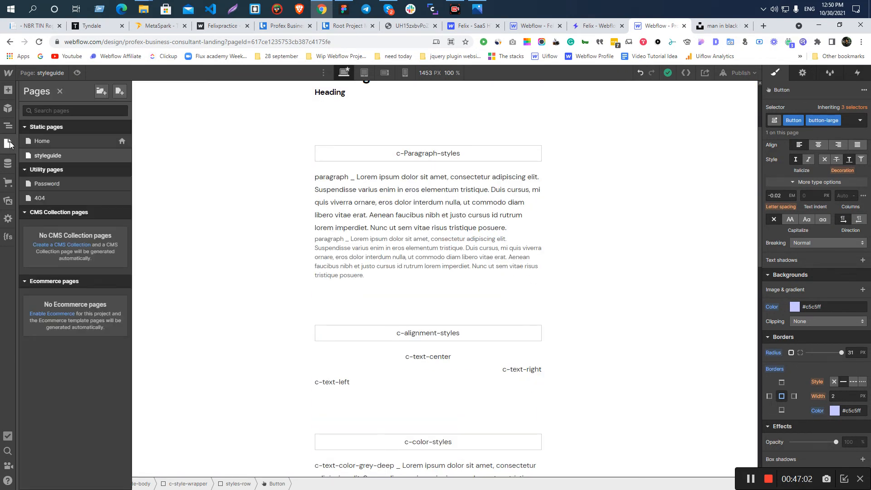
pyautogui.click(8, 144)
pyautogui.scroll(-12, 408, 235)
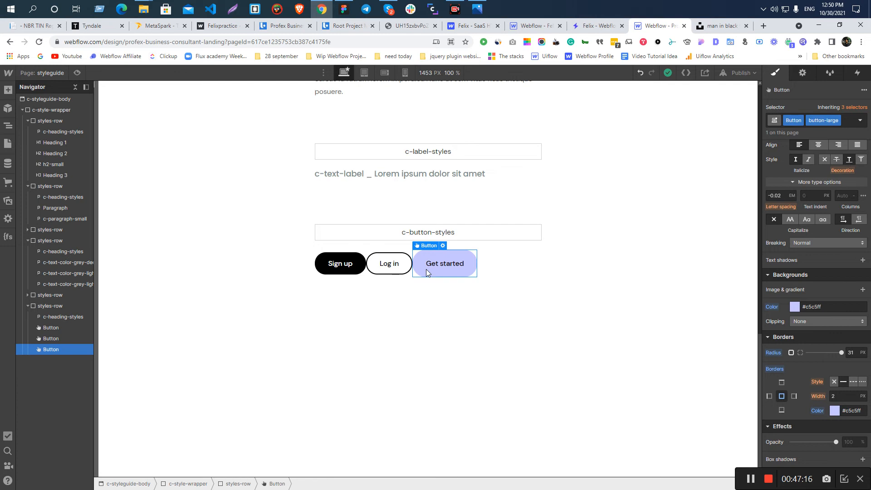
# - Inspect the See all Projects link in Figma and add a link block after the Get started button in Webflow
pyautogui.hotkey('alt', 'Tab')
pyautogui.press('Escape')
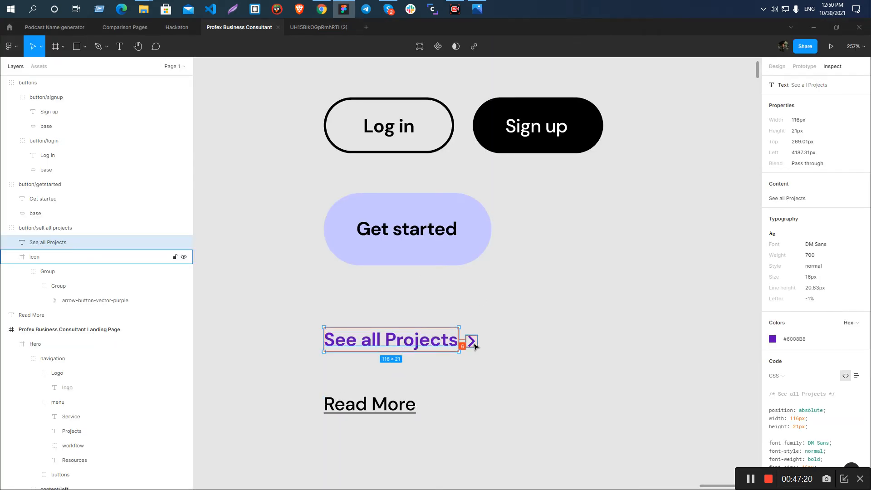
pyautogui.hotkey('alt', 'Tab')
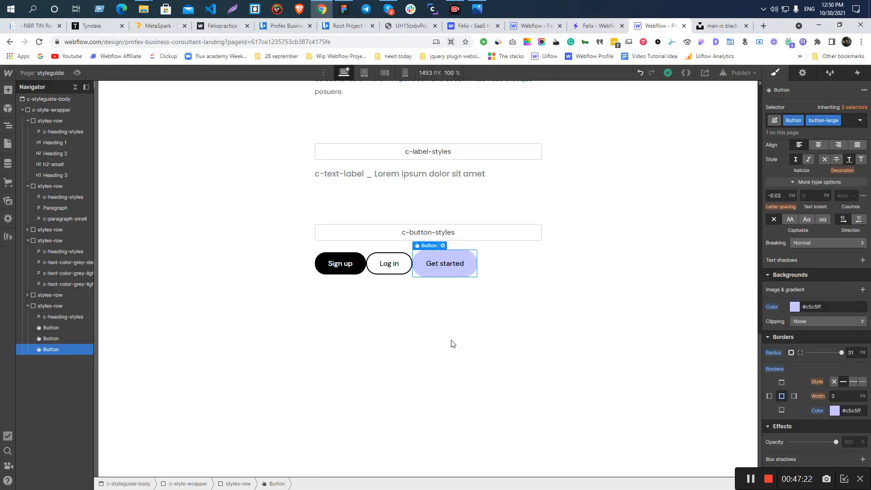
pyautogui.hotkey('alt', 'Tab')
pyautogui.doubleClick(406, 345)
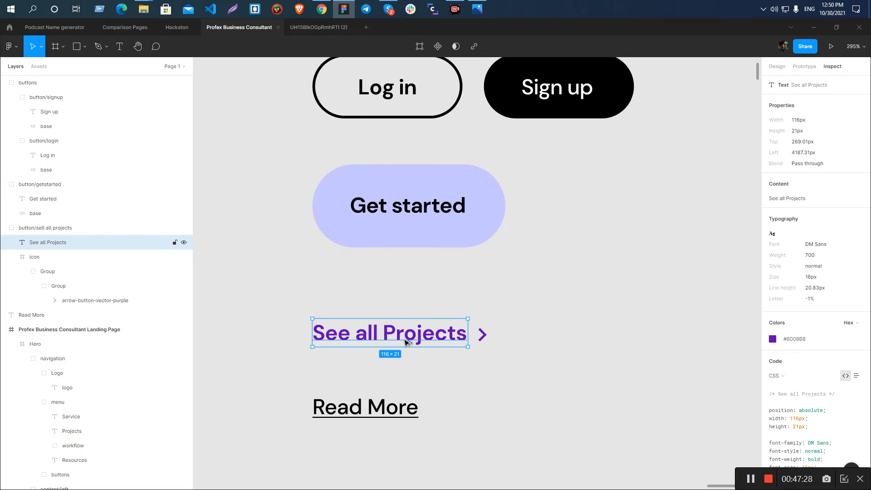
pyautogui.hotkey('alt', 'Tab')
pyautogui.hotkey('ctrl', 'e')
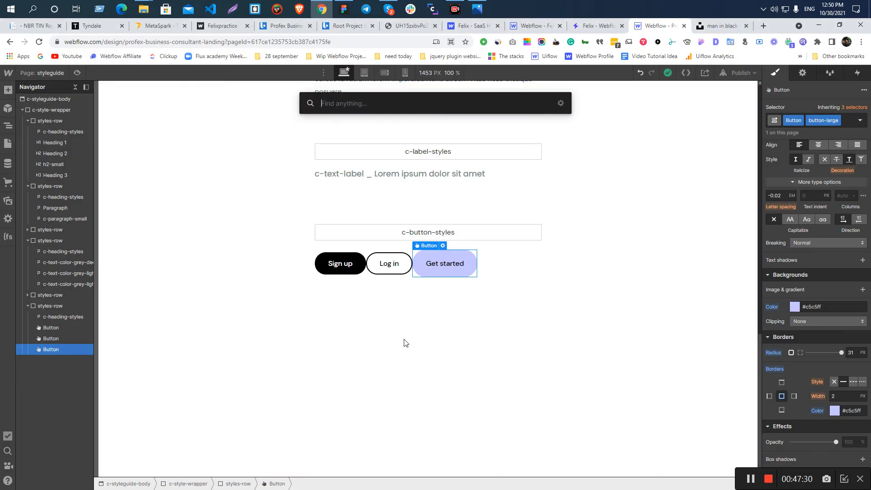
pyautogui.write('li')
pyautogui.click(347, 184)
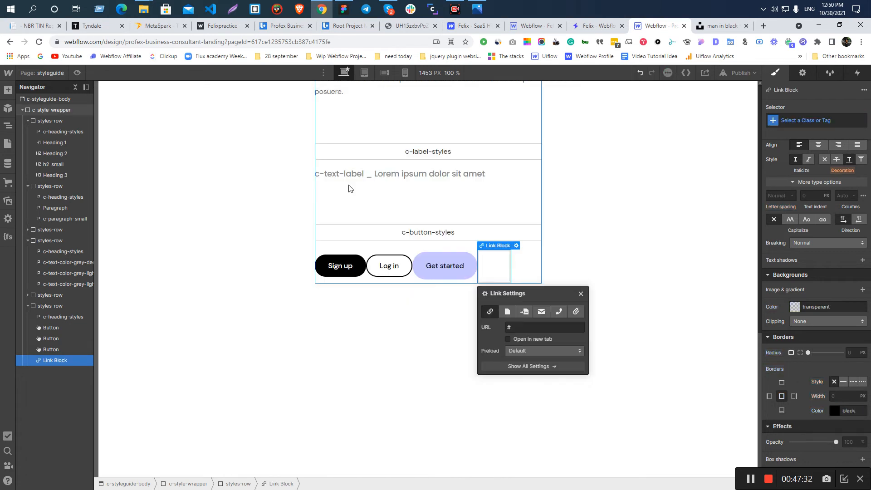
pyautogui.click(443, 334)
pyautogui.click(502, 260)
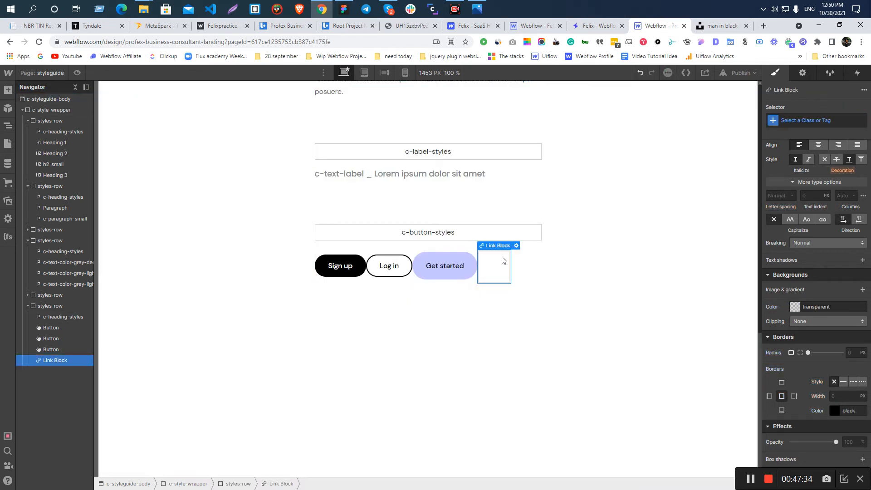
# - Check the See all Projects text in Figma and add a paragraph inside the new link block in Webflow
pyautogui.hotkey('alt', 'Tab')
pyautogui.click(388, 300)
pyautogui.click(390, 331)
pyautogui.hotkey('alt', 'Tab')
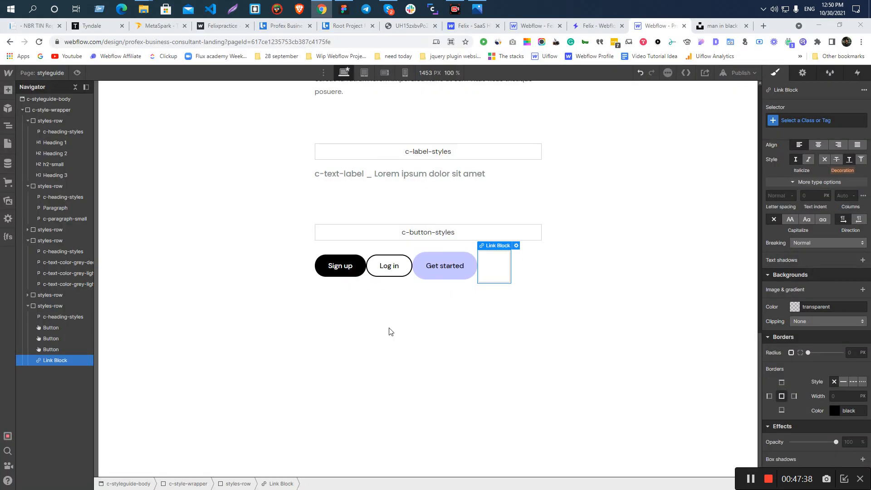
pyautogui.hotkey('ctrl', 'e')
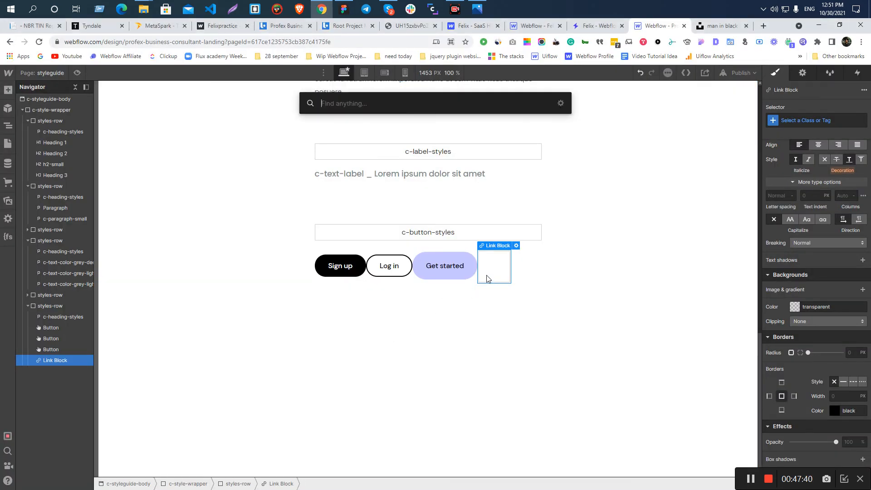
pyautogui.write('p')
pyautogui.click(329, 146)
# - Copy the See all Projects text from Figma and replace the placeholder text of the link block's paragraph in Webflow with it
pyautogui.hotkey('alt', 'Tab')
pyautogui.doubleClick(369, 334)
pyautogui.hotkey('ctrl', 'a')
pyautogui.hotkey('ctrl', 'c')
pyautogui.hotkey('alt', 'Tab')
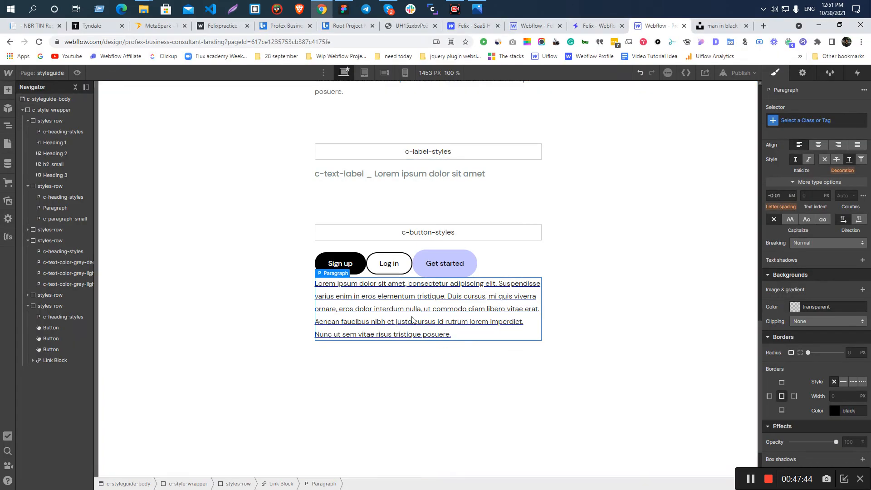
pyautogui.doubleClick(413, 318)
pyautogui.hotkey('ctrl', 'a')
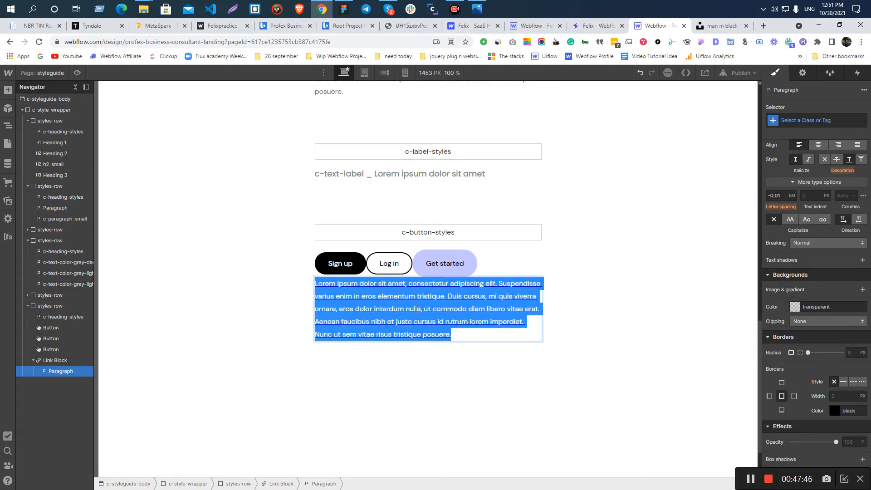
pyautogui.hotkey('ctrl', 'v')
pyautogui.click(290, 313)
pyautogui.click(499, 284)
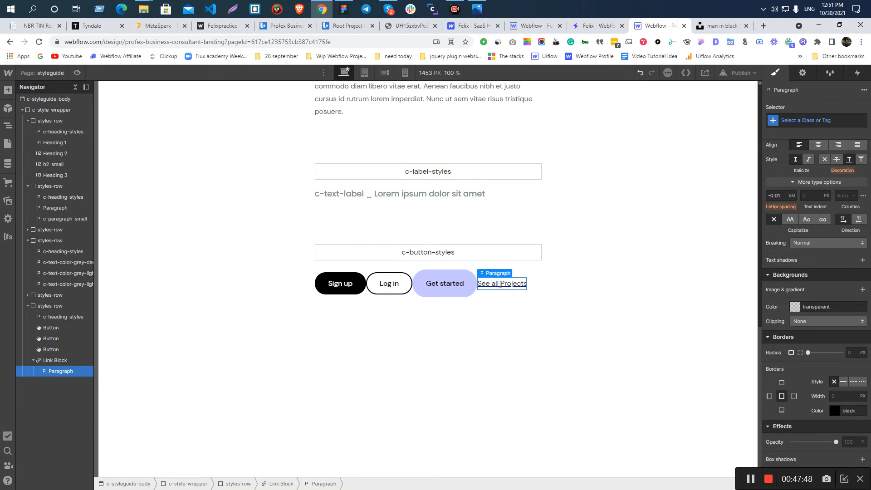
# - Inspect the See all Projects text and the arrow-button-vector-purple layer in Figma, and return to Webflow
pyautogui.hotkey('alt', 'Tab')
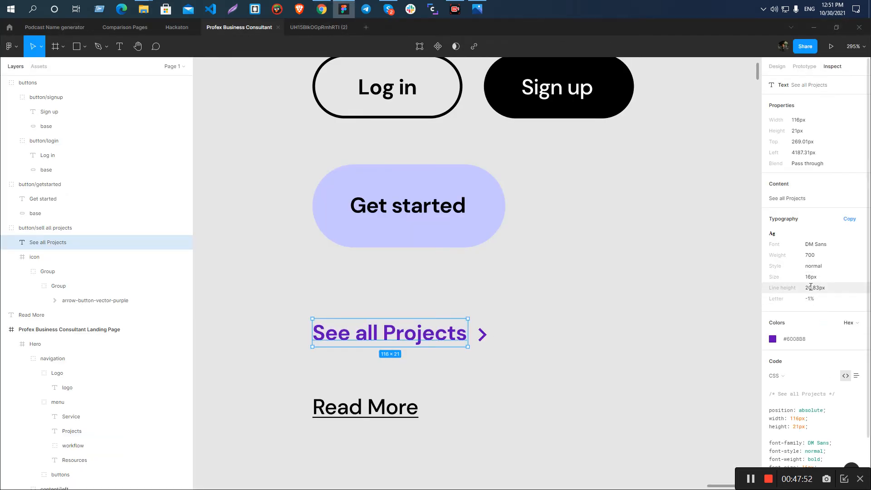
pyautogui.click(702, 276)
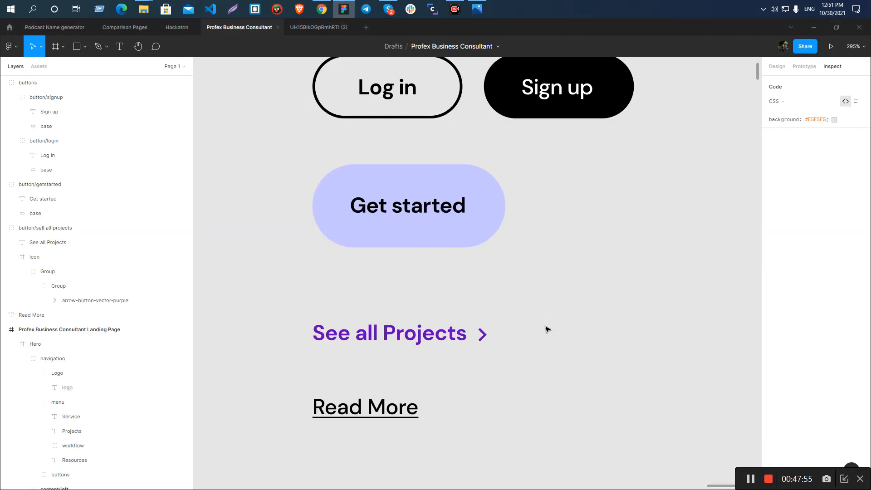
pyautogui.click(484, 335)
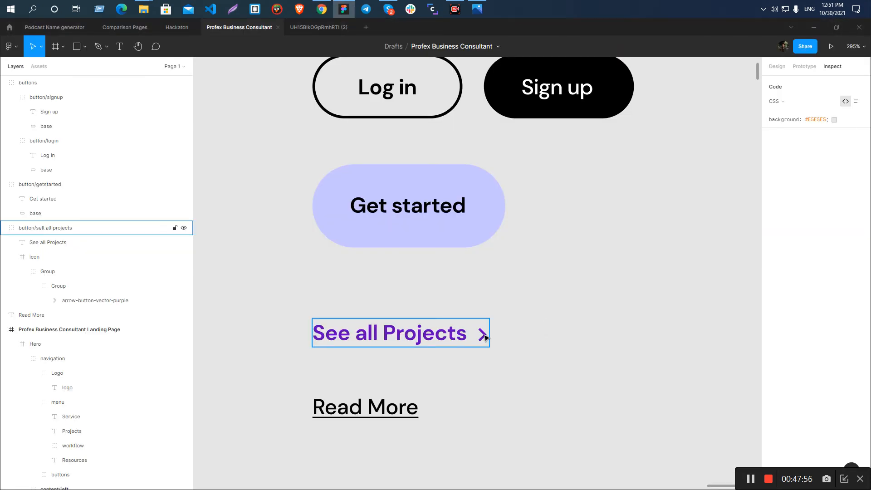
pyautogui.keyDown('ctrl'); pyautogui.click(483, 336); pyautogui.keyUp('ctrl')
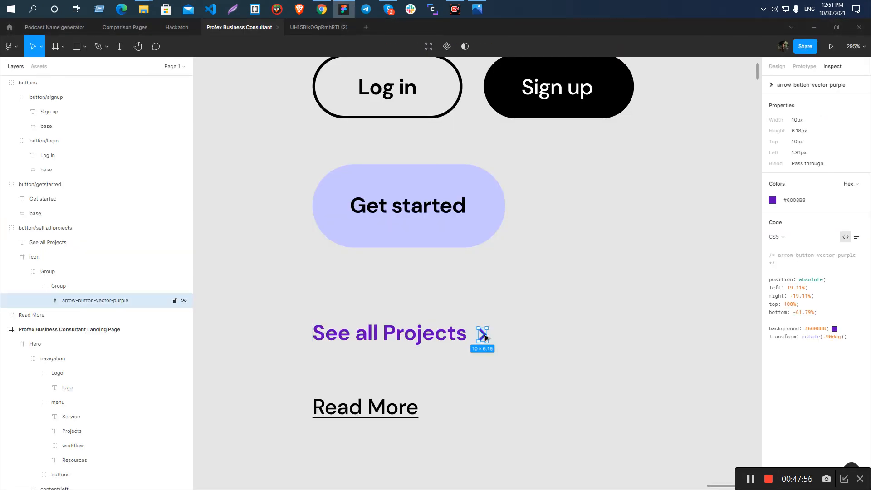
pyautogui.doubleClick(81, 300)
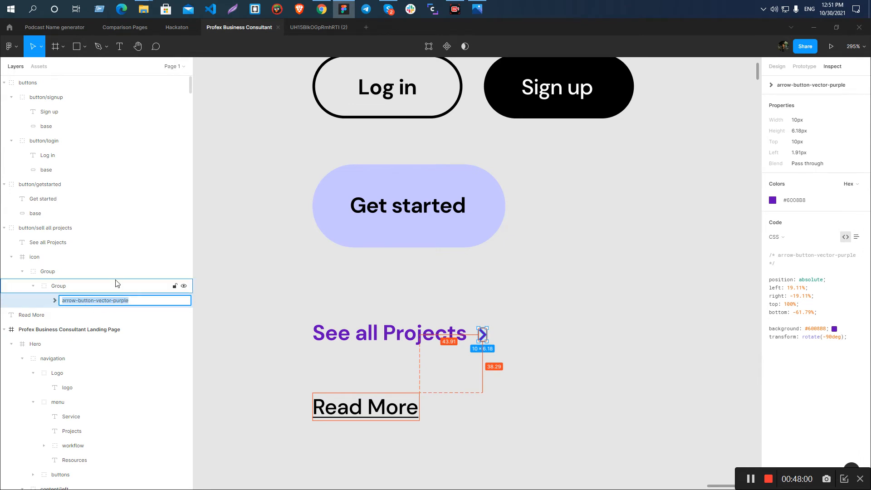
pyautogui.click(107, 288)
pyautogui.click(98, 300)
pyautogui.hotkey('alt', 'Tab')
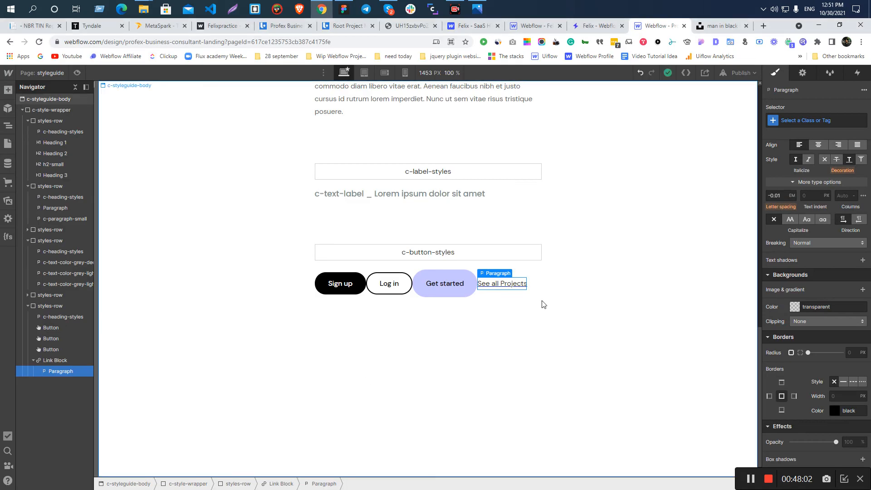
# - Add an image after the See all Projects paragraph, using the arrow-button-vector-purple.svg asset as its source
pyautogui.hotkey('ctrl', 'e')
pyautogui.write('im')
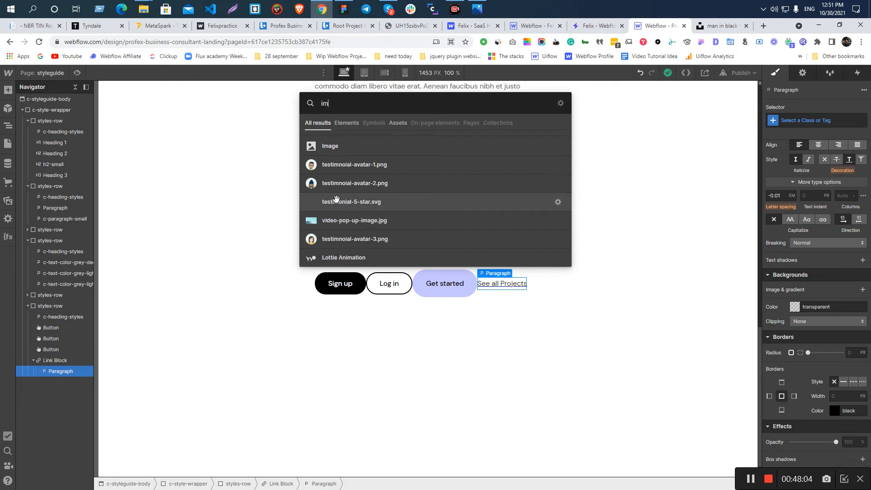
pyautogui.click(344, 151)
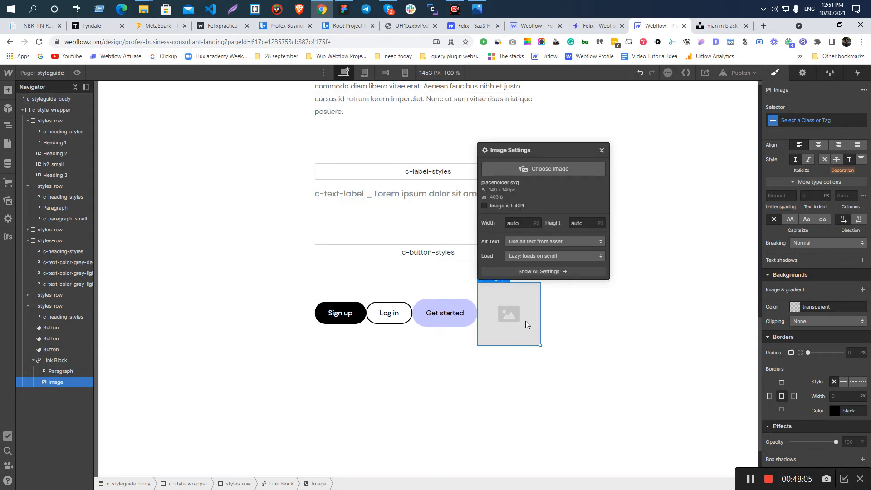
pyautogui.click(530, 168)
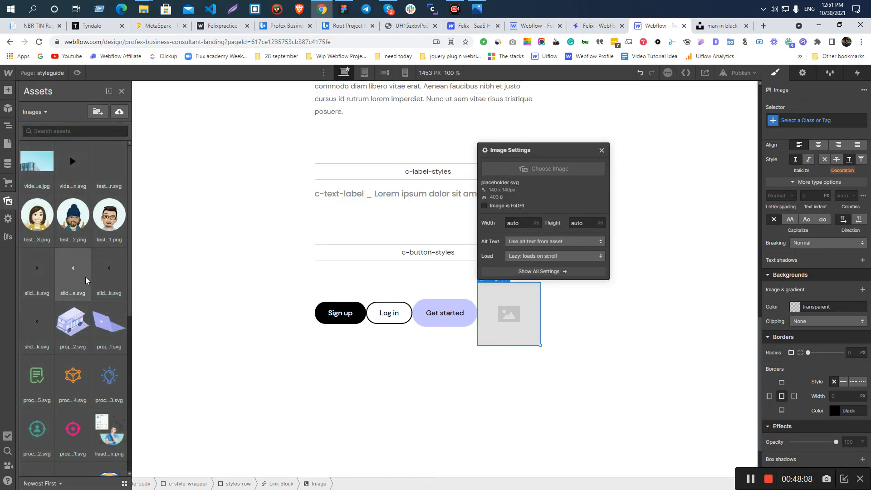
pyautogui.click(64, 131)
pyautogui.write('arr')
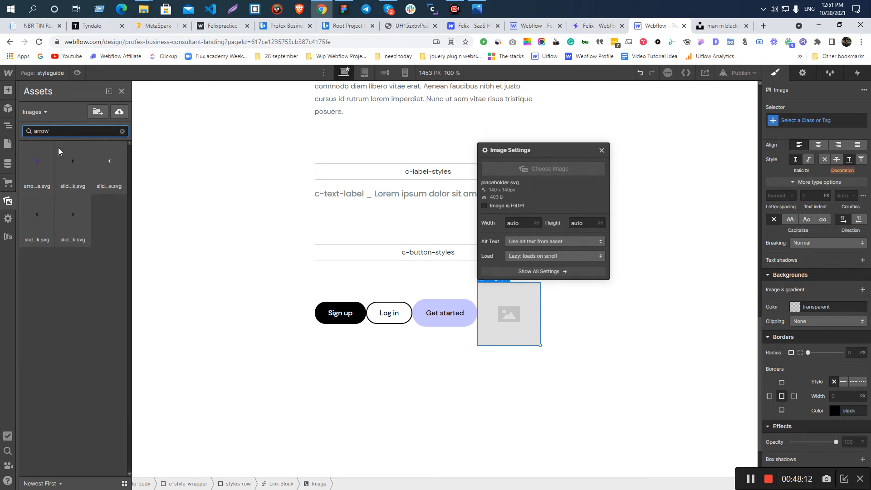
pyautogui.write('ow')
pyautogui.click(36, 164)
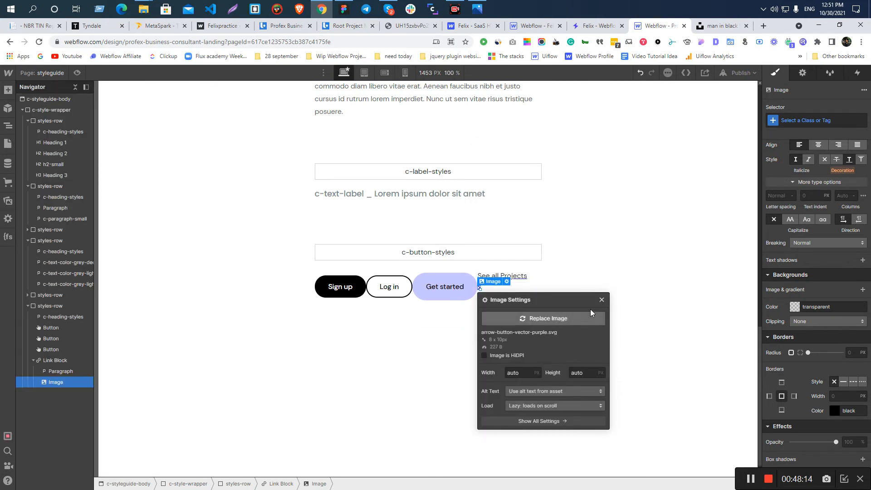
pyautogui.click(601, 300)
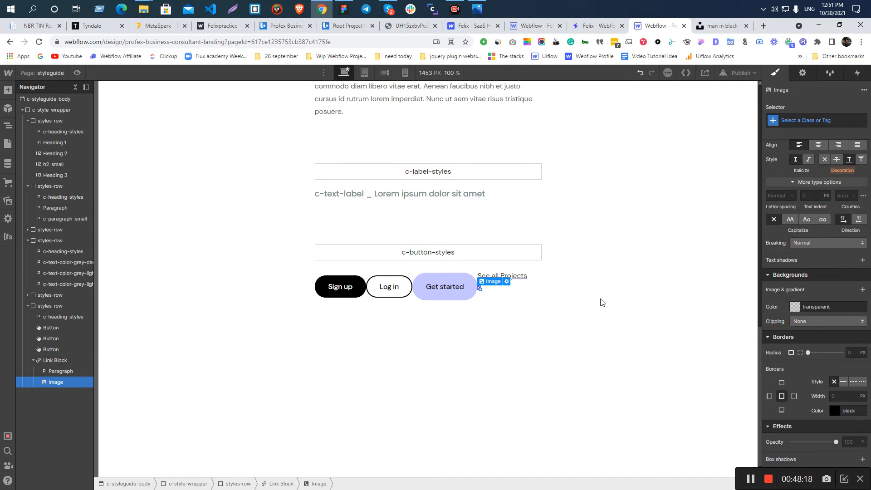
# - Clear the arrow search in the project's assets and browse the uploaded images
pyautogui.click(8, 200)
pyautogui.click(53, 132)
pyautogui.hotkey('ctrl', 'a')
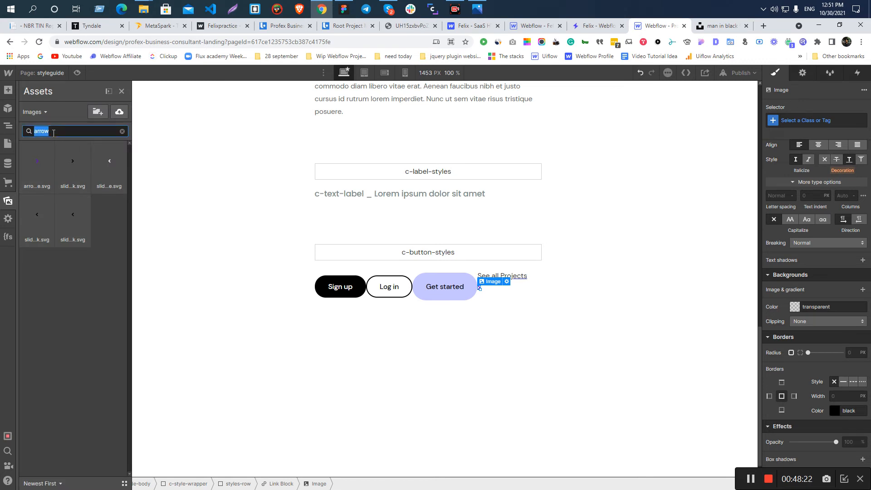
pyautogui.press('BackSpace')
pyautogui.scroll(-2, 51, 279)
pyautogui.scroll(-3, 50, 277)
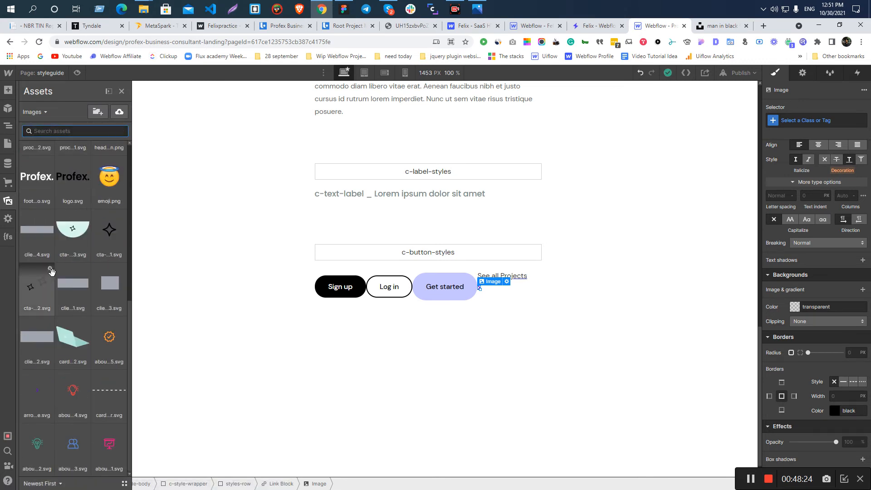
pyautogui.scroll(5, 59, 309)
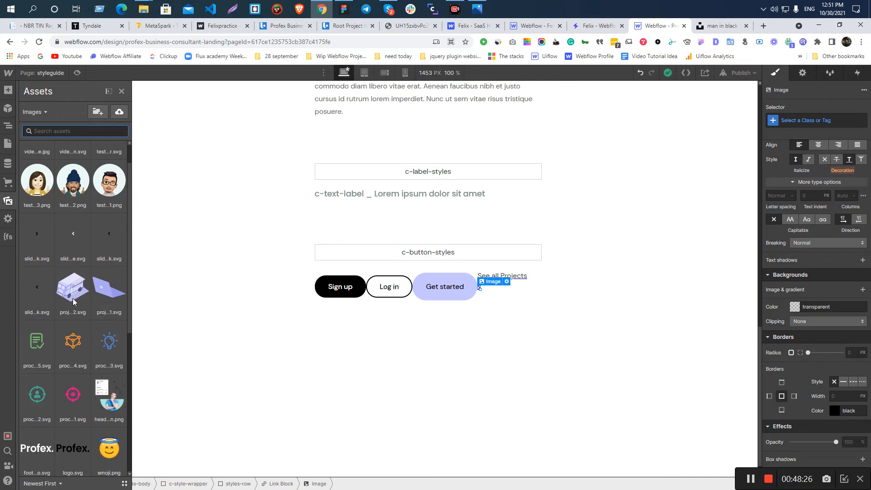
pyautogui.click(413, 390)
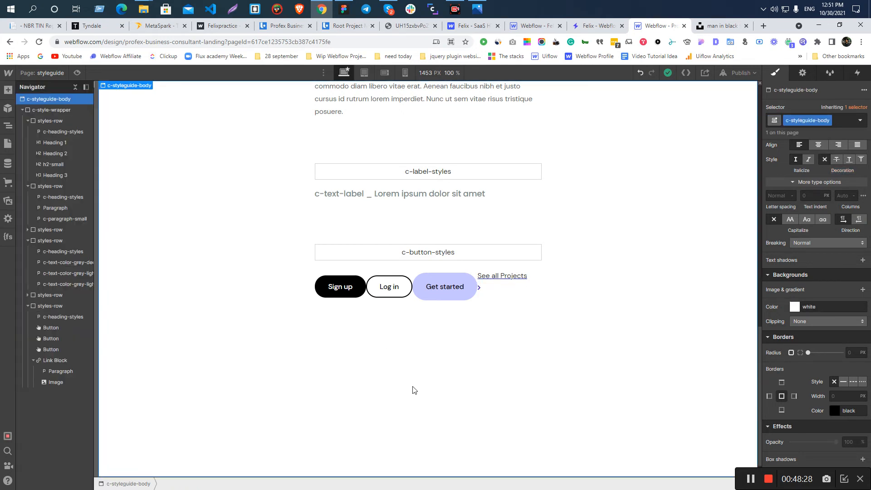
# - Give the link block that holds the See all Projects text and arrow the new class c-text-link-button
pyautogui.click(511, 277)
pyautogui.click(41, 360)
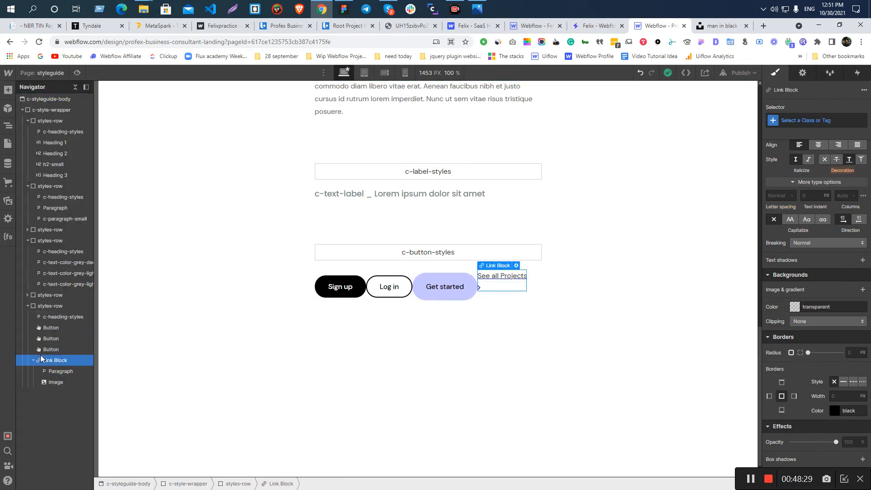
pyautogui.click(829, 117)
pyautogui.write('c-')
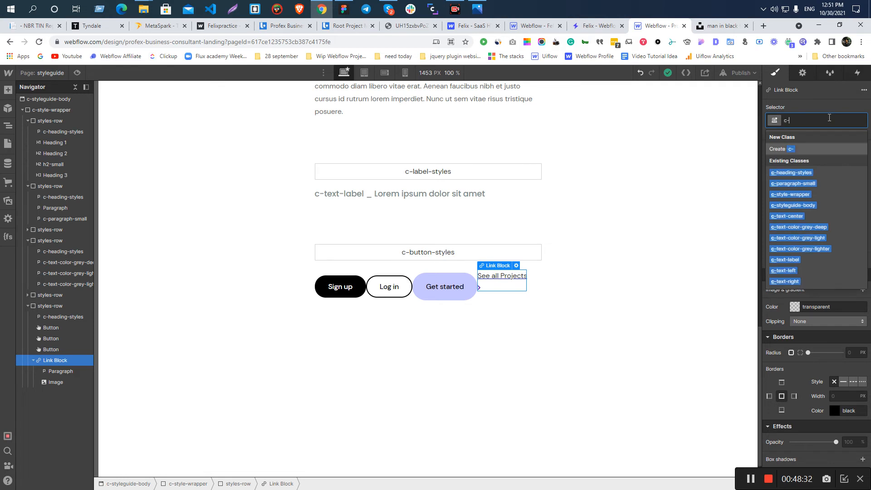
pyautogui.write('te')
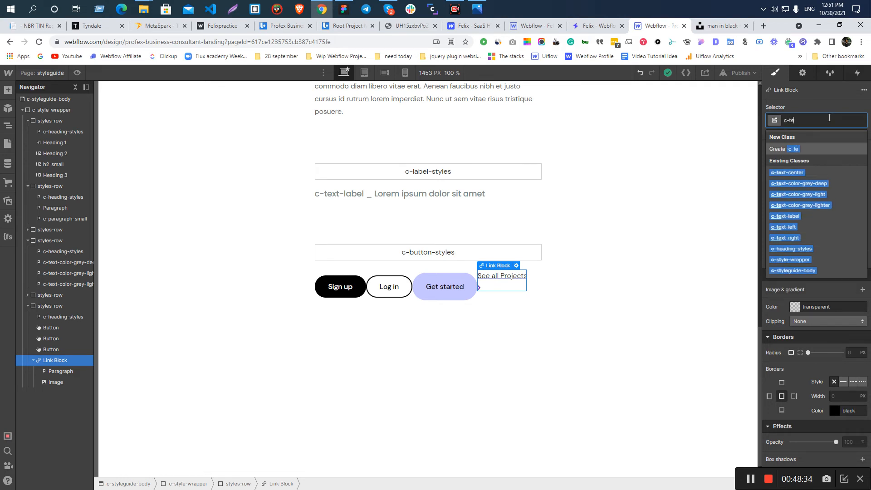
pyautogui.write('xt-link')
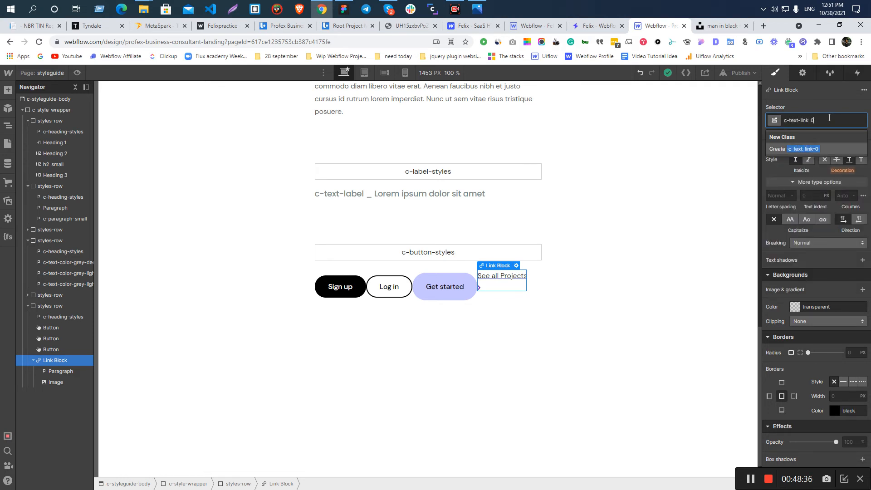
pyautogui.write('-button')
pyautogui.press('Return')
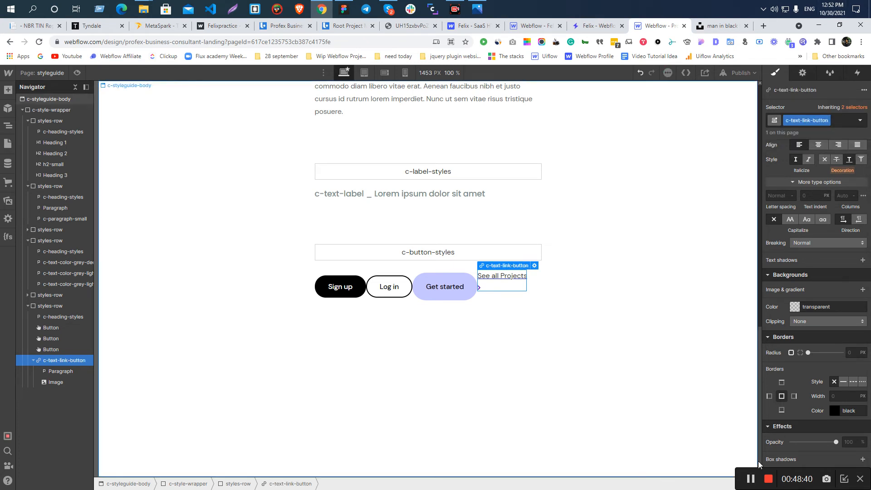
# - Check the See all Projects link in Figma, try flex display on the c-text-link-button block in Webflow, and undo it
pyautogui.scroll(7, 788, 413)
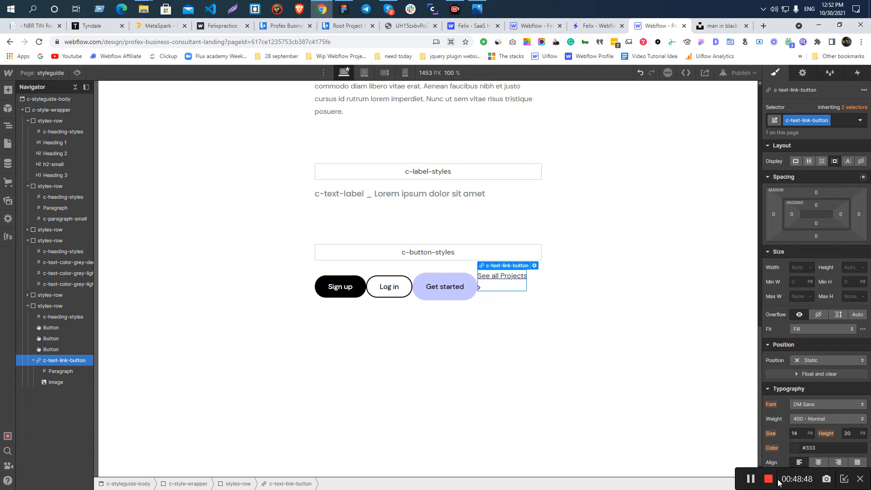
pyautogui.hotkey('alt', 'Tab')
pyautogui.click(511, 306)
pyautogui.click(392, 337)
pyautogui.hotkey('alt', 'Tab')
pyautogui.click(808, 162)
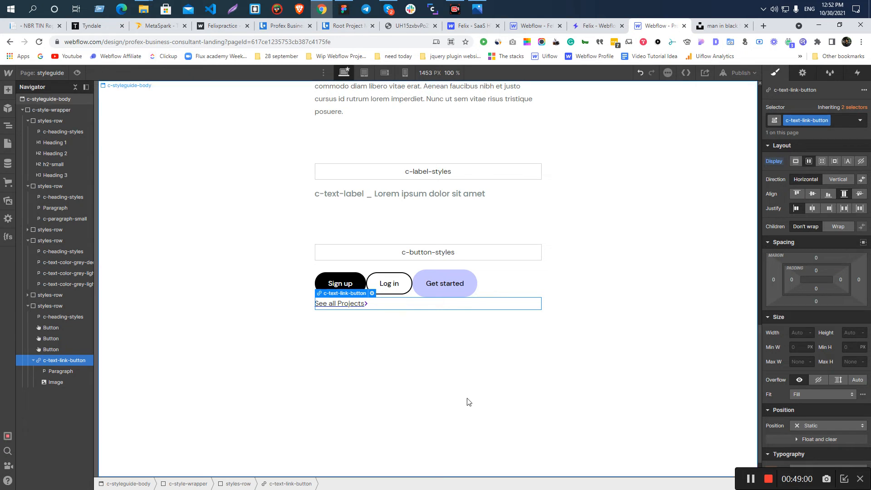
pyautogui.click(401, 356)
pyautogui.click(361, 305)
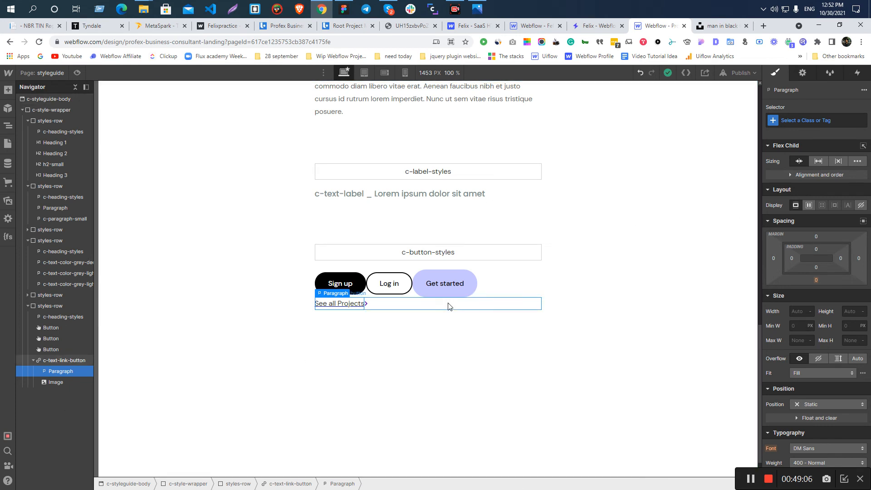
pyautogui.hotkey('ctrl', 'z')
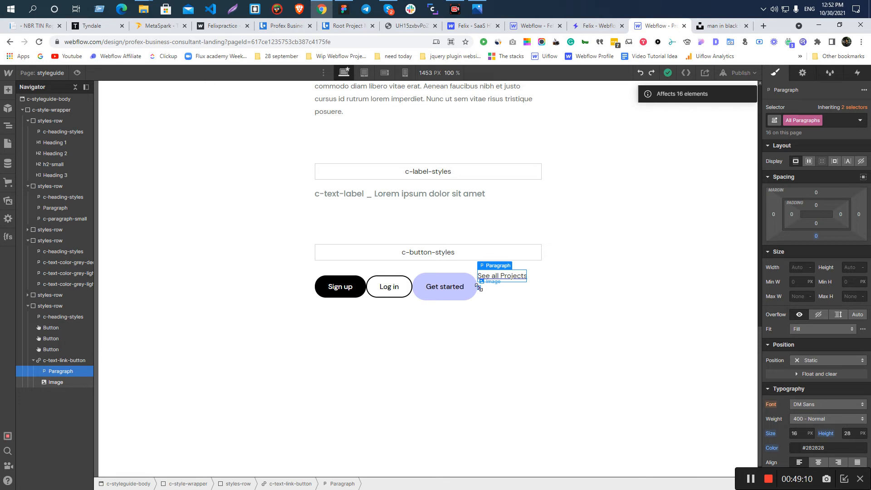
# - Set the See all Projects paragraph's display to inline-block and rename its class c-text-arrow-button-text
pyautogui.click(58, 382)
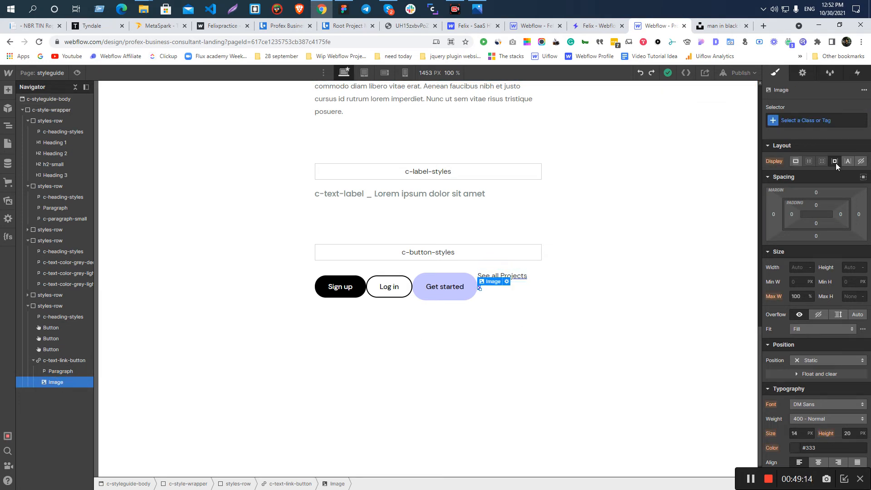
pyautogui.click(63, 367)
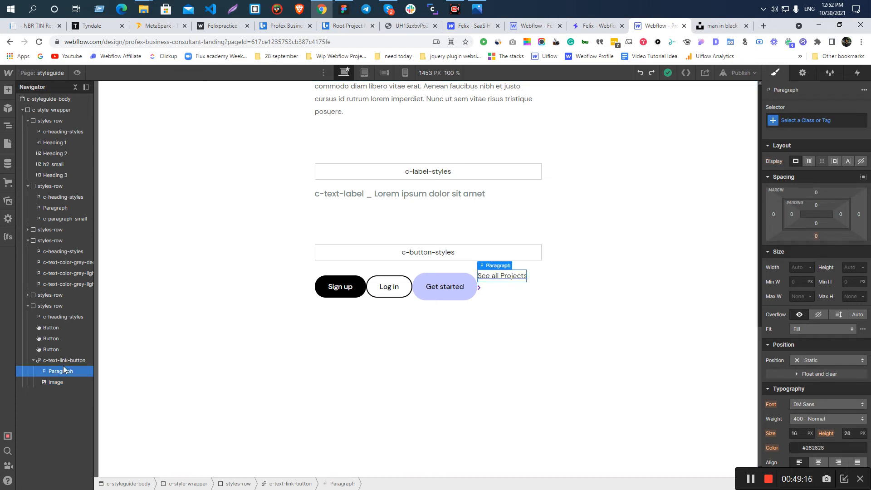
pyautogui.click(839, 161)
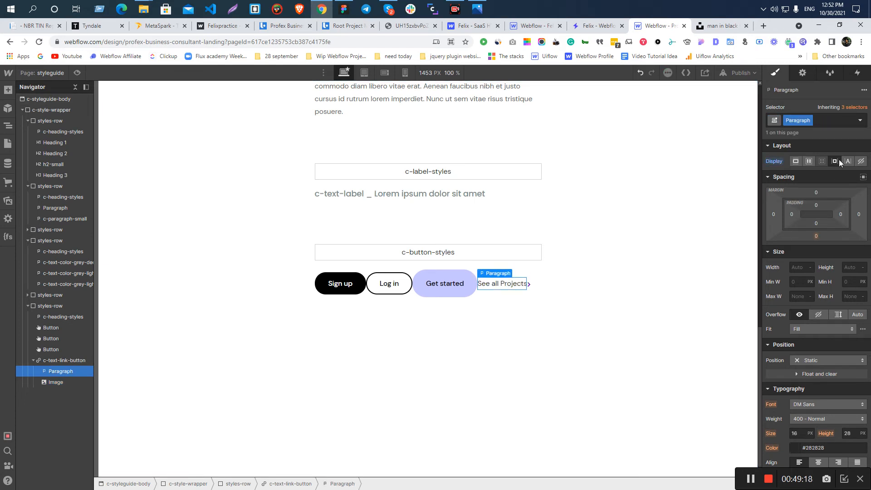
pyautogui.write('c-text0a')
pyautogui.write('a-')
pyautogui.write('rro-')
pyautogui.write('w-')
pyautogui.write('button-text')
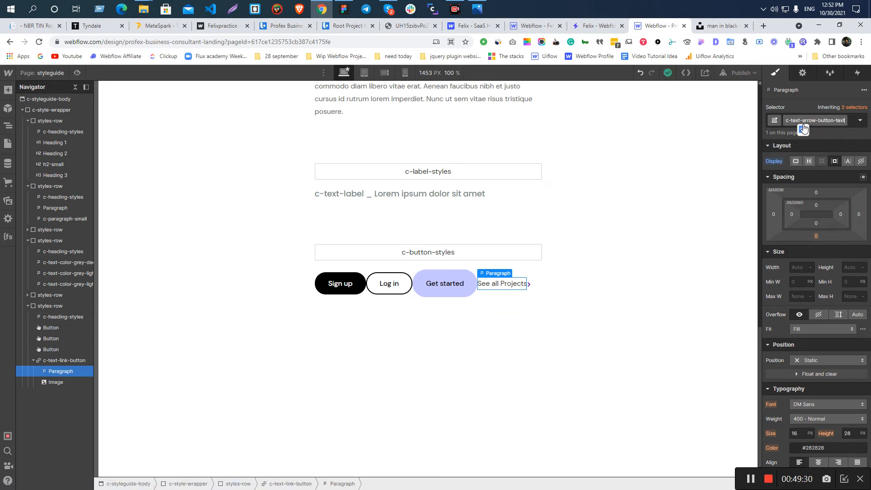
pyautogui.press('Return')
# - Check the gap between See all Projects and its arrow in Figma, copy the text's purple colour code, and return to Webflow
pyautogui.hotkey('alt', 'Tab')
pyautogui.scroll(5, 472, 361)
pyautogui.moveTo(503, 316)
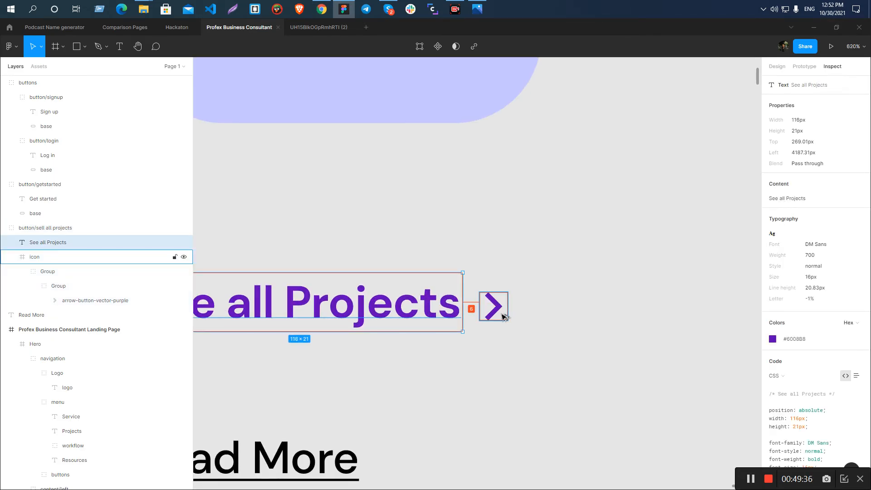
pyautogui.hotkey('alt', 'Tab')
pyautogui.hotkey('alt', 'Tab')
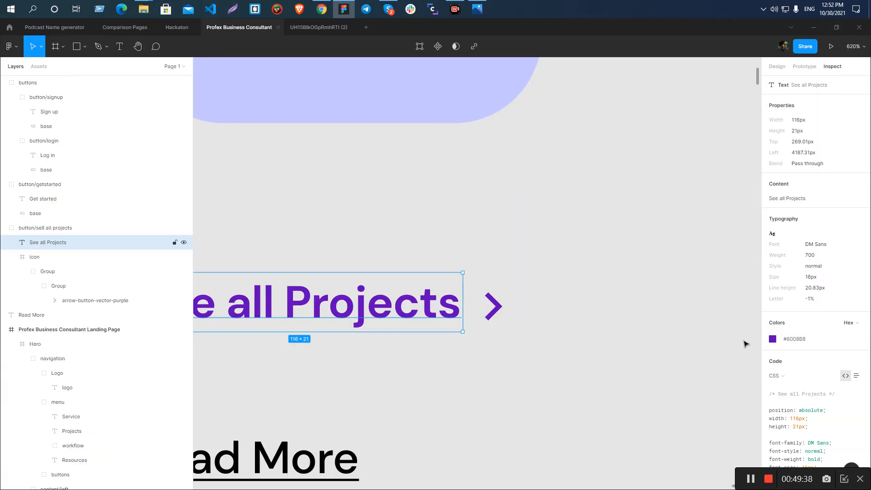
pyautogui.click(784, 341)
pyautogui.hotkey('alt', 'Tab')
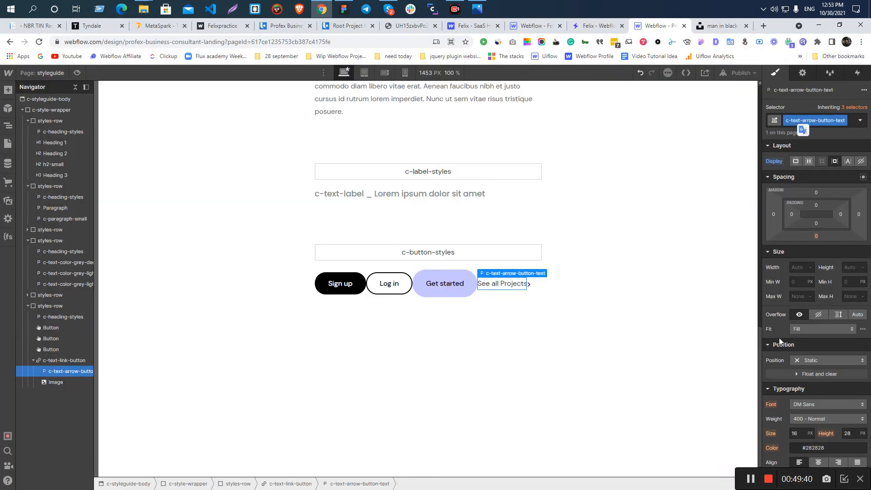
# - Give the See all Projects text a right margin of 6 px and the colour #6008b8
pyautogui.scroll(-5, 795, 376)
pyautogui.scroll(5, 860, 192)
pyautogui.moveTo(859, 218); pyautogui.dragTo(859, 219)
pyautogui.click(822, 448)
pyautogui.write('#6008b8')
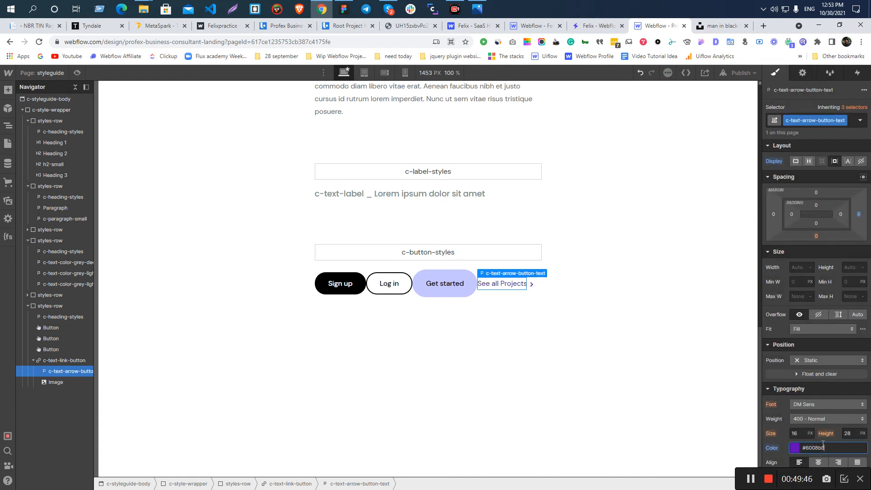
# - Check the See all Projects typography in Figma and set the Webflow text's weight to 700 - Bold
pyautogui.hotkey('alt', 'Tab')
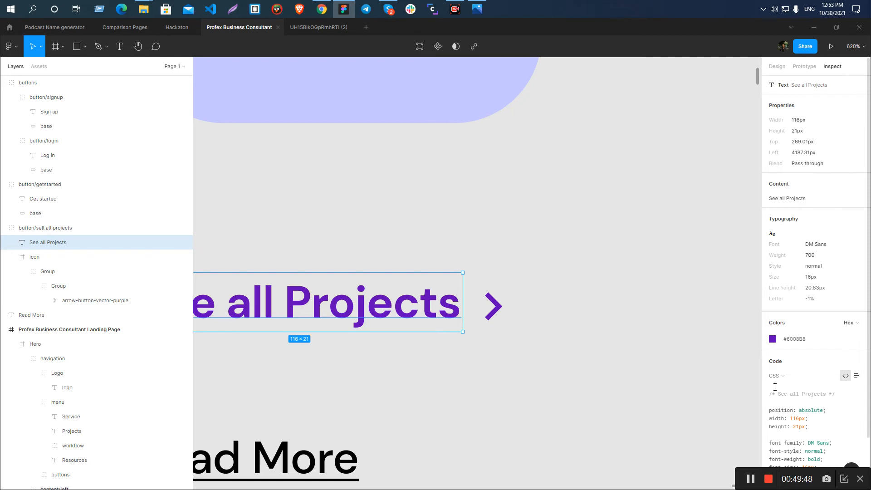
pyautogui.hotkey('alt', 'Tab')
pyautogui.click(807, 420)
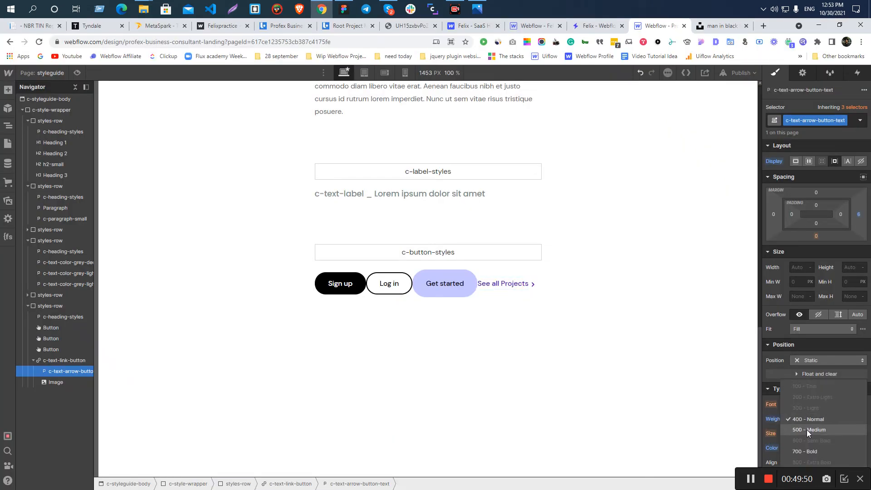
pyautogui.click(808, 450)
# - Switch to Figma and examine the gap between the See all Projects text and its purple arrow
pyautogui.hotkey('alt', 'Tab')
pyautogui.click(525, 399)
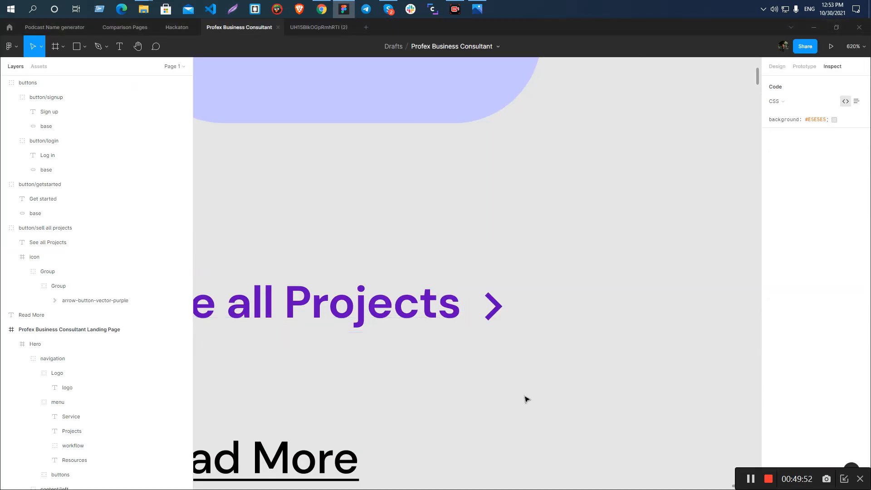
pyautogui.scroll(-5, 535, 243)
pyautogui.keyDown('ctrl'); pyautogui.click(514, 281); pyautogui.keyUp('ctrl')
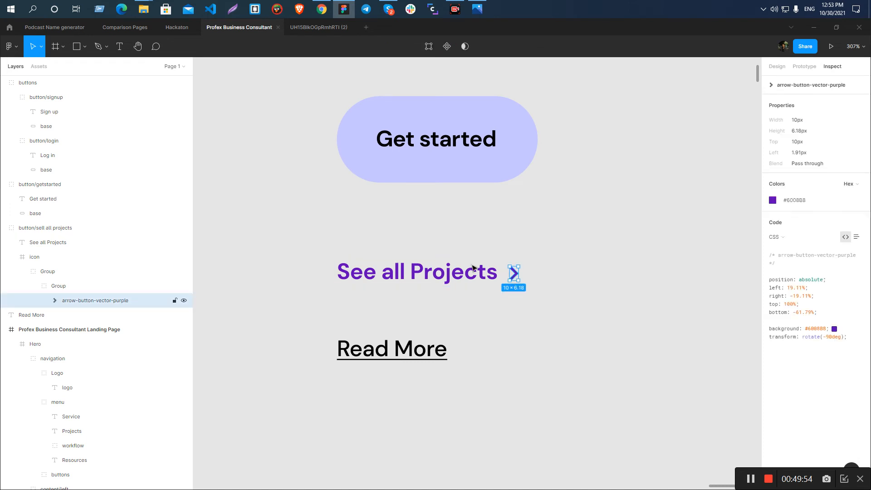
pyautogui.click(453, 260)
pyautogui.press('Escape')
pyautogui.click(461, 278)
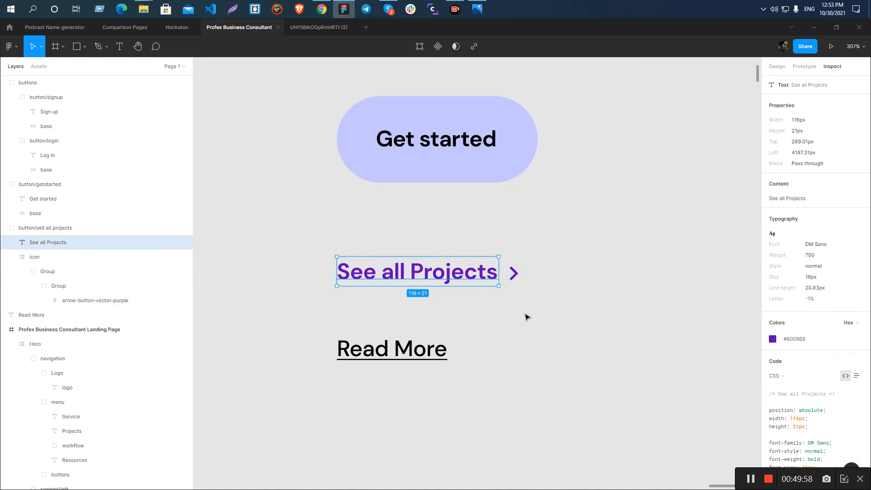
pyautogui.scroll(5, 515, 273)
pyautogui.keyDown('ctrl'); pyautogui.click(515, 274); pyautogui.keyUp('ctrl')
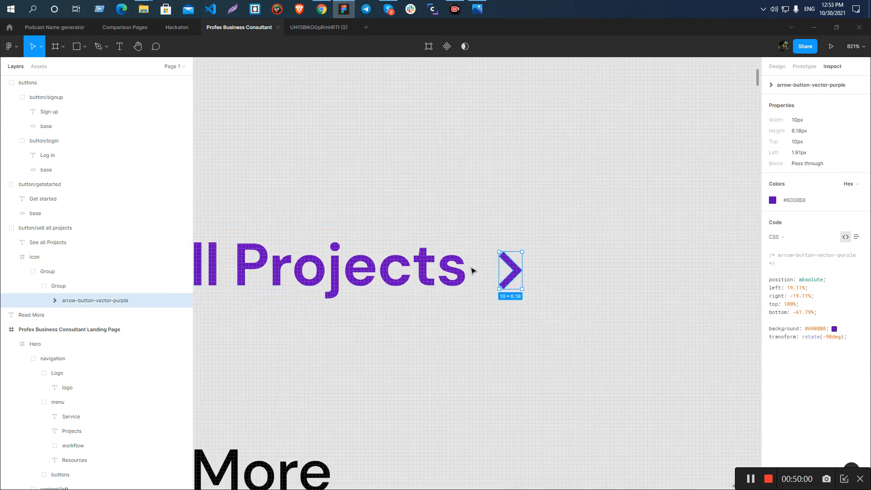
# - Return to Webflow, set the See all Projects text's right margin to 8 px, and collapse and select its c-text-link-button block
pyautogui.hotkey('alt', 'Tab')
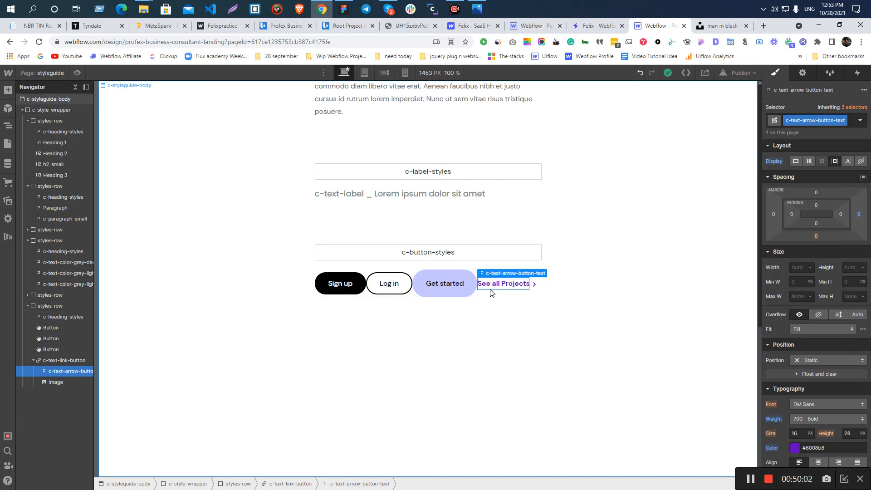
pyautogui.click(858, 214)
pyautogui.press('Return')
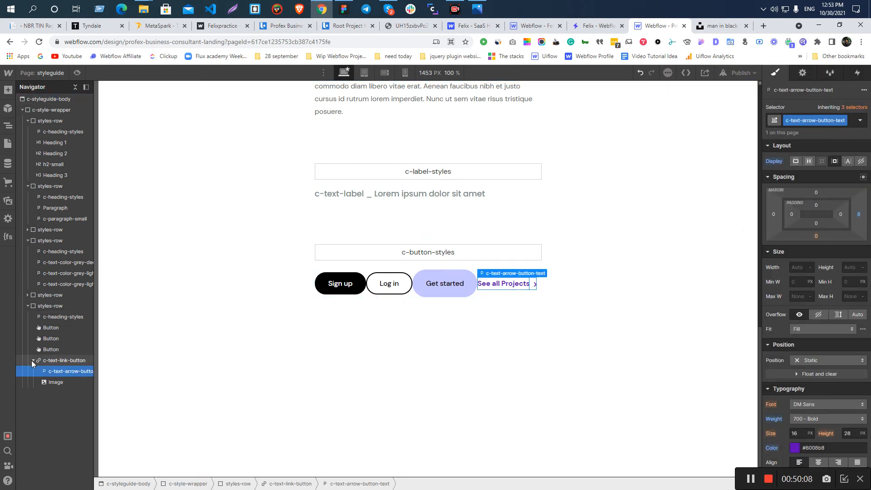
pyautogui.click(32, 360)
pyautogui.click(61, 360)
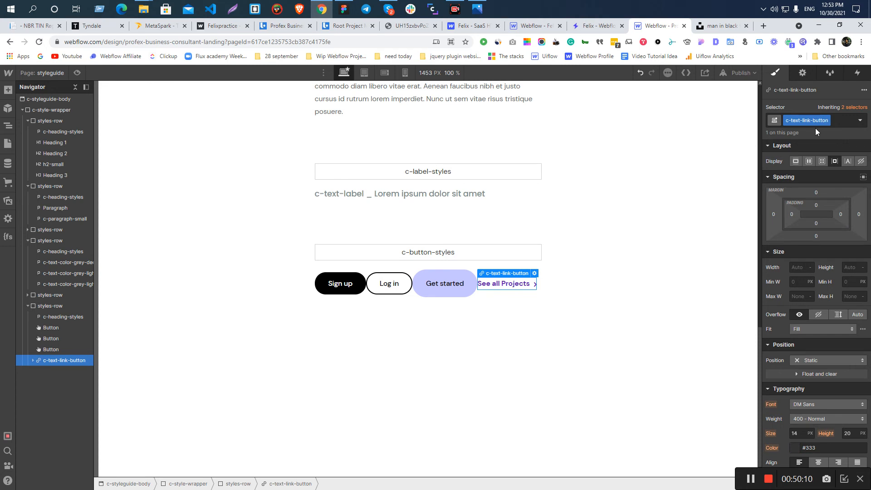
# - Switch to Figma and copy the wording of the Read More text below the See all Projects link
pyautogui.hotkey('alt', 'Tab')
pyautogui.scroll(-5, 567, 295)
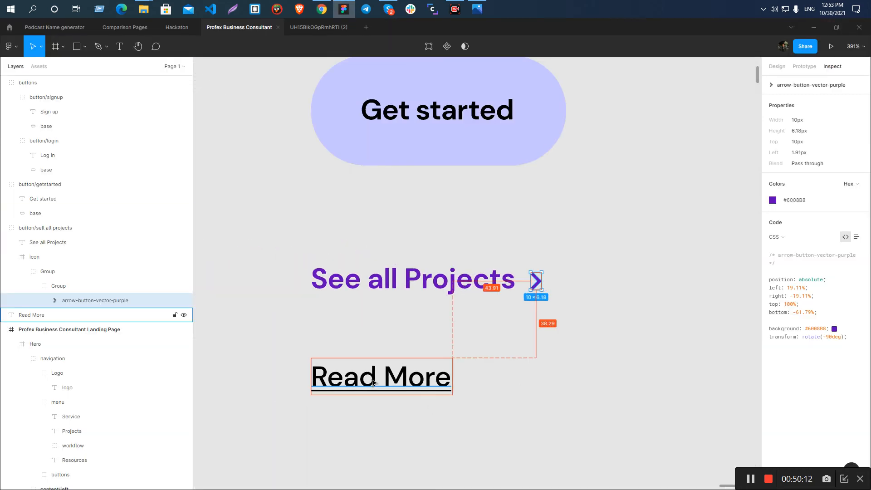
pyautogui.click(372, 383)
pyautogui.doubleClick(405, 380)
pyautogui.hotkey('ctrl', 'c')
# - Add a text link to the c-button-styles row in Webflow and replace its text with Read More
pyautogui.hotkey('alt', 'Tab')
pyautogui.click(560, 372)
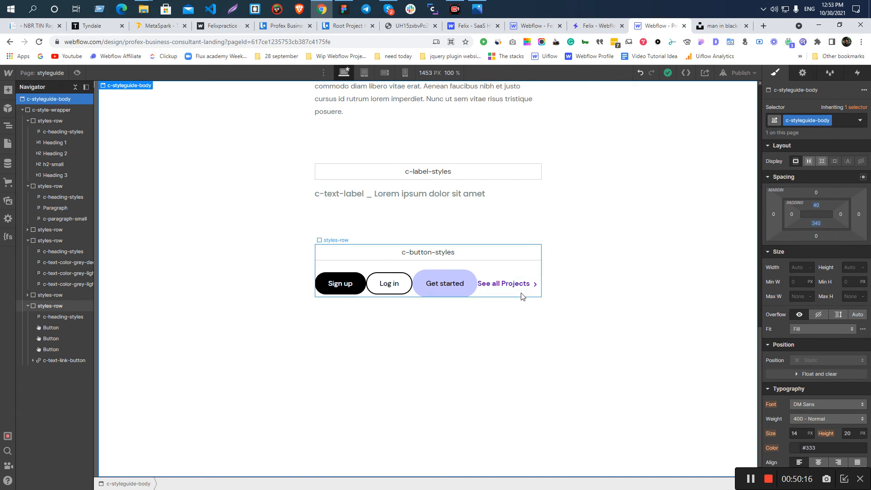
pyautogui.click(522, 293)
pyautogui.hotkey('ctrl', 'e')
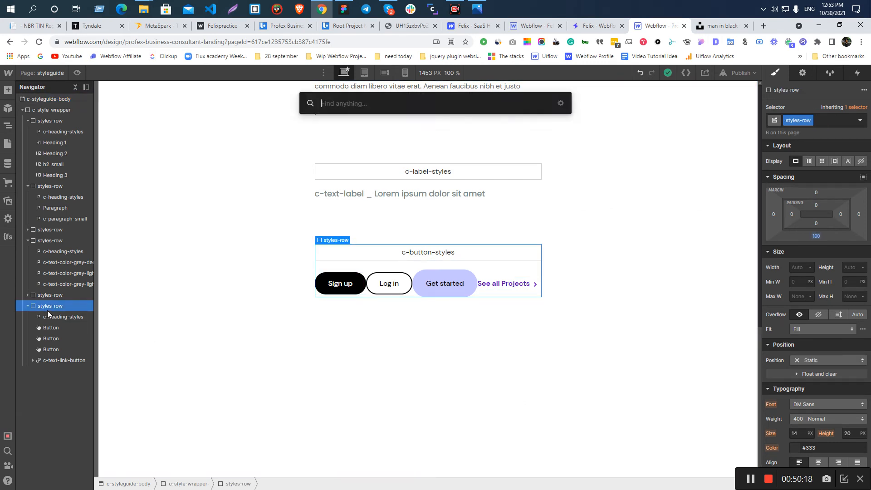
pyautogui.write('link')
pyautogui.click(334, 146)
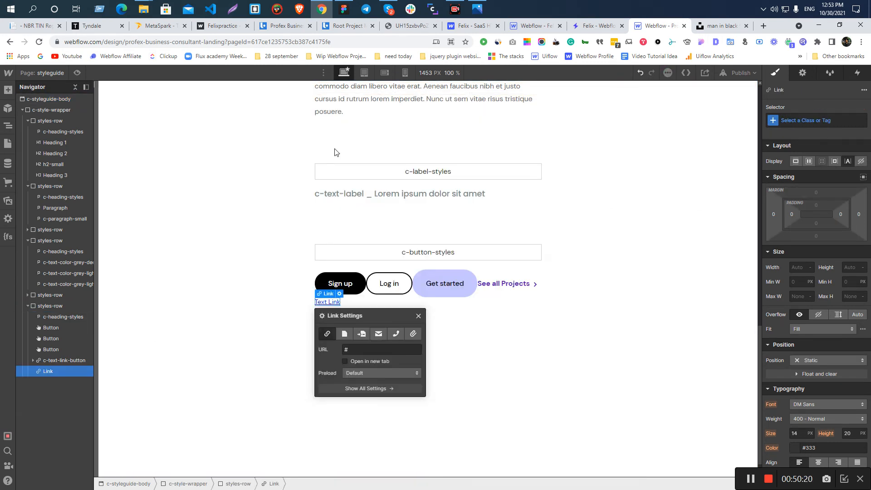
pyautogui.doubleClick(323, 301)
pyautogui.hotkey('ctrl', 'v')
pyautogui.click(356, 311)
pyautogui.click(336, 305)
# - Give the Read More link the new class c-link-text
pyautogui.click(793, 121)
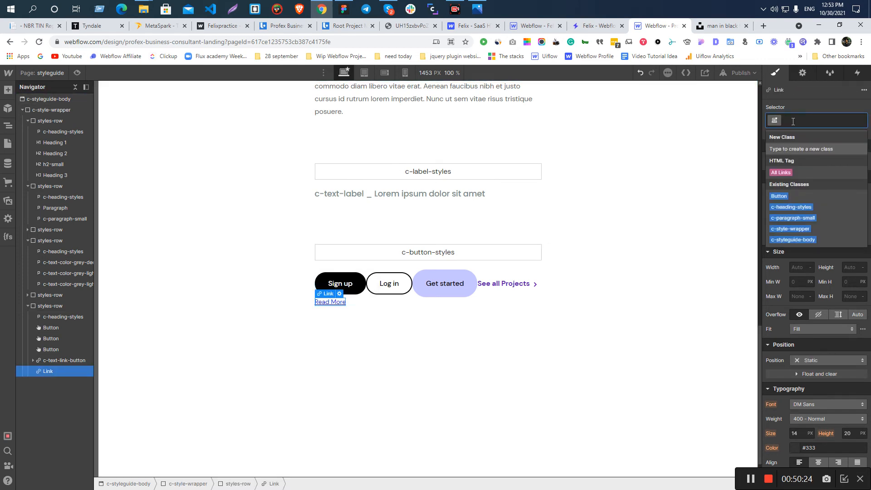
pyautogui.write('c-link')
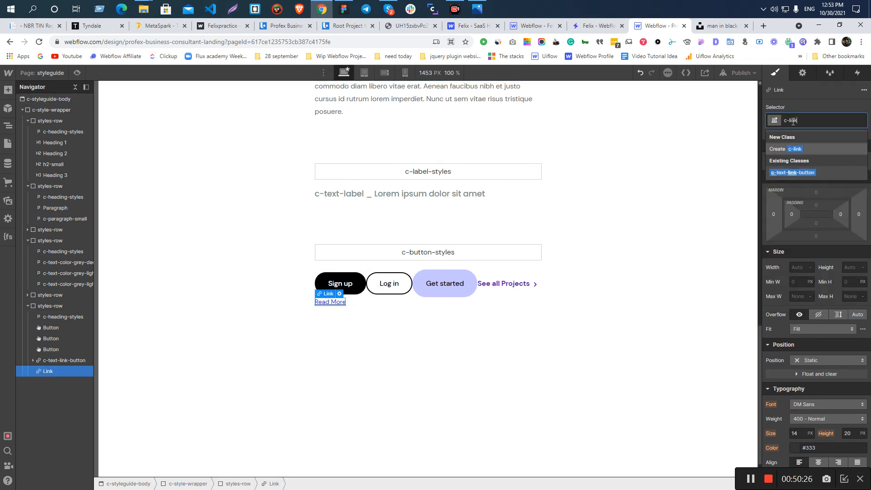
pyautogui.write('-text')
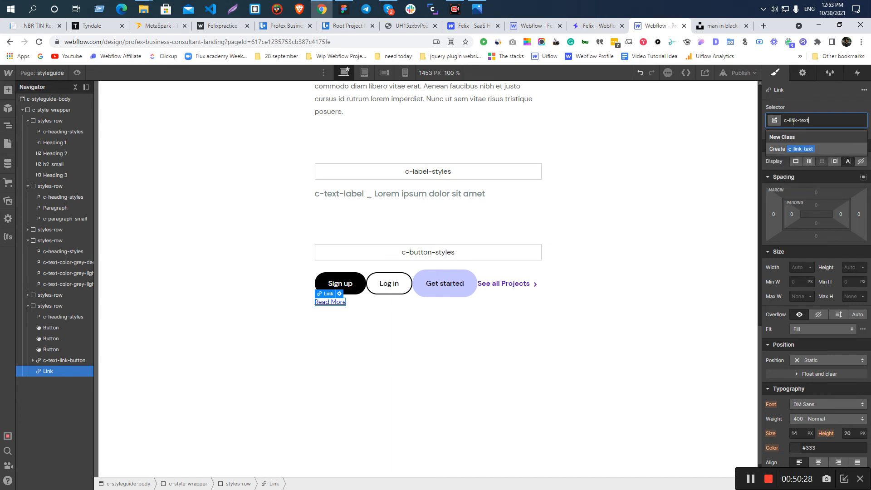
pyautogui.press('Return')
# - Inspect the Read More text's properties in Figma, copy its colour code, and return to Webflow
pyautogui.hotkey('alt', 'Tab')
pyautogui.press('Escape')
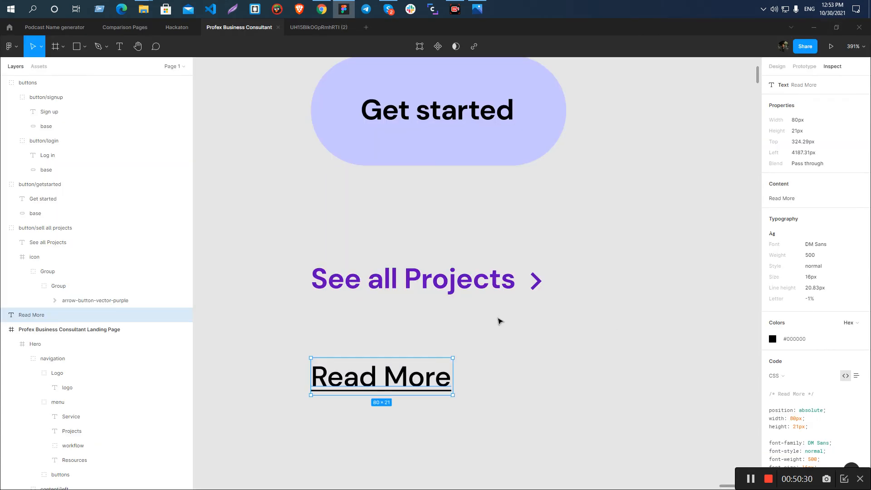
pyautogui.click(802, 338)
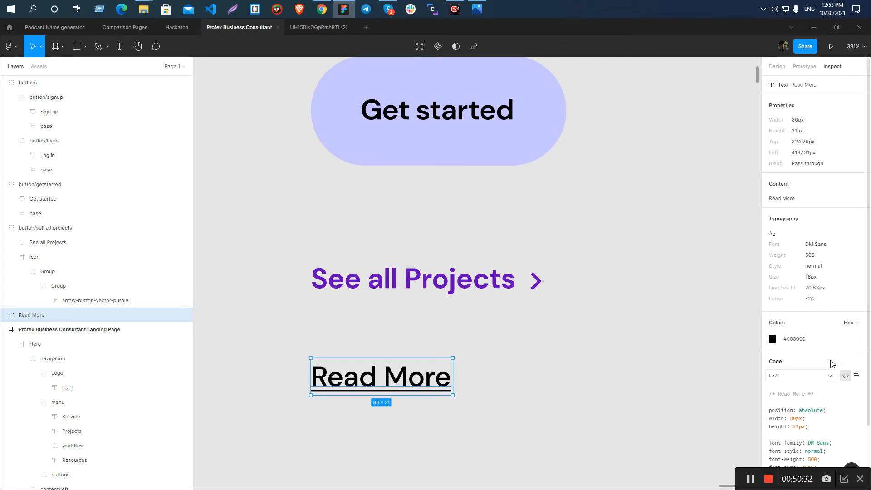
pyautogui.click(790, 341)
pyautogui.hotkey('alt', 'Tab')
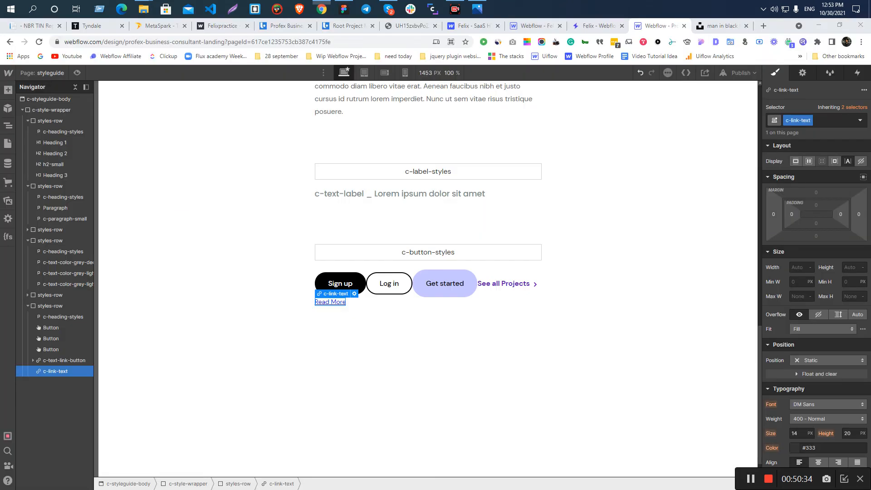
# - Set the Read More link's font size to 16 px, line height to 21 px and colour to #000000
pyautogui.moveTo(799, 433); pyautogui.dragTo(822, 465)
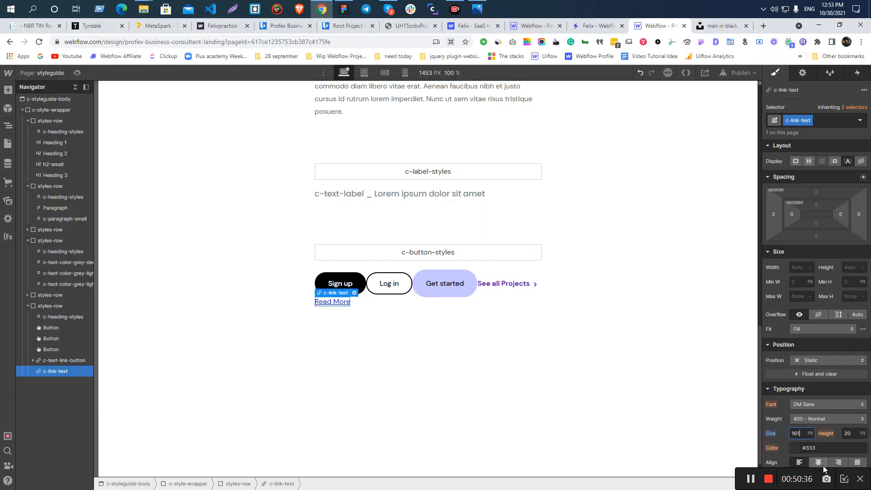
pyautogui.write('16')
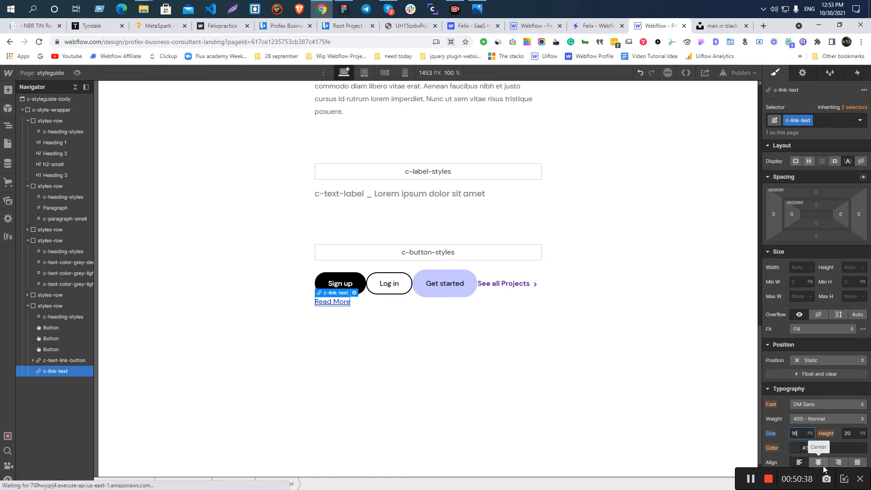
pyautogui.click(853, 434)
pyautogui.write('21')
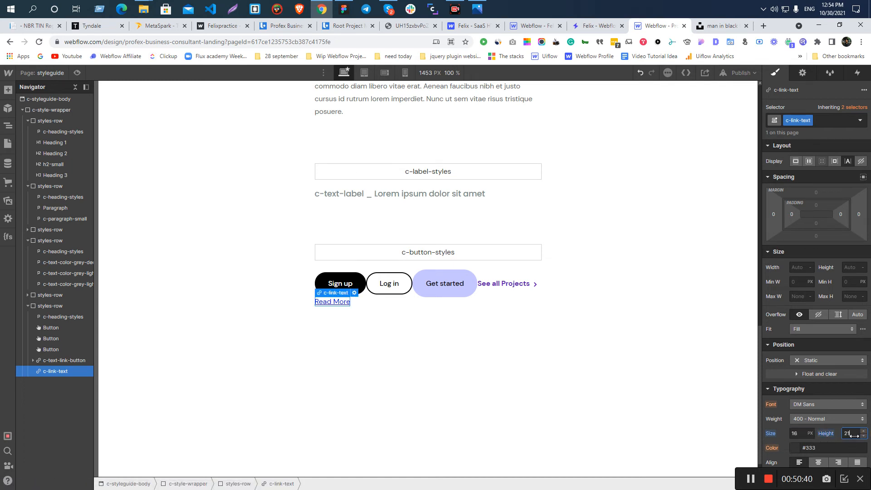
pyautogui.click(826, 448)
pyautogui.write('#000000')
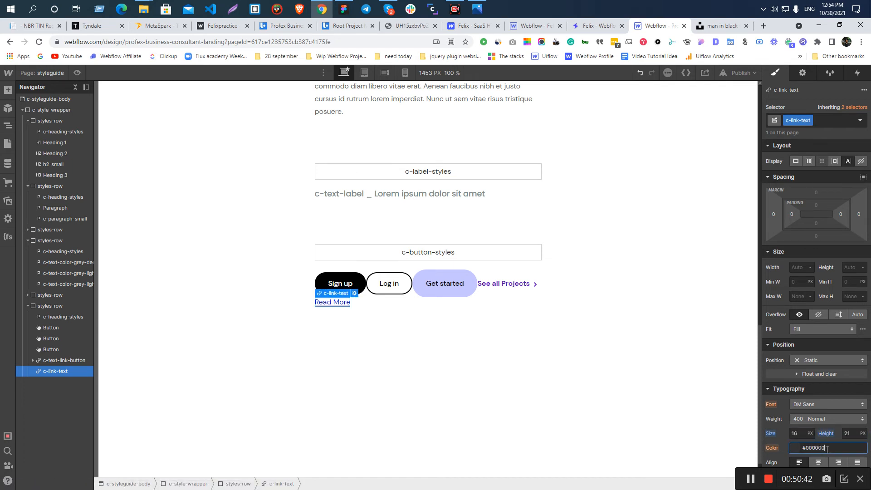
pyautogui.press('Return')
# - Check the Read More weight in Figma and set the c-link-text link's weight to 500 - Medium
pyautogui.moveTo(826, 191)
pyautogui.hotkey('alt', 'Tab')
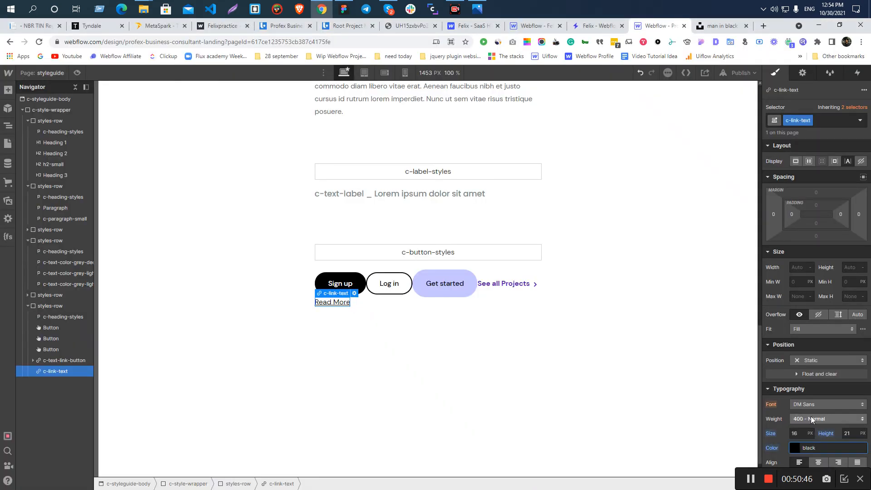
pyautogui.click(345, 342)
pyautogui.click(338, 306)
# - Examine the Read More underline up close in Figma and compare it with the link and its type options in Webflow
pyautogui.hotkey('alt', 'Tab')
pyautogui.click(272, 356)
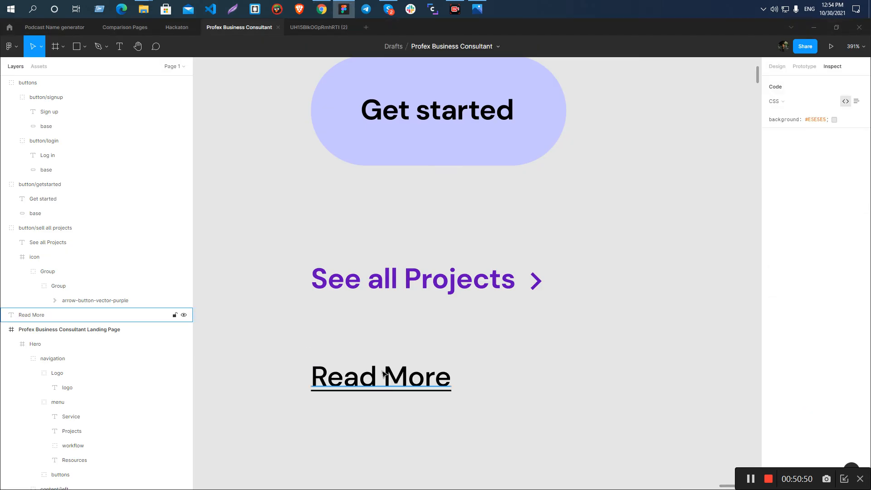
pyautogui.scroll(5, 360, 415)
pyautogui.click(367, 326)
pyautogui.click(367, 239)
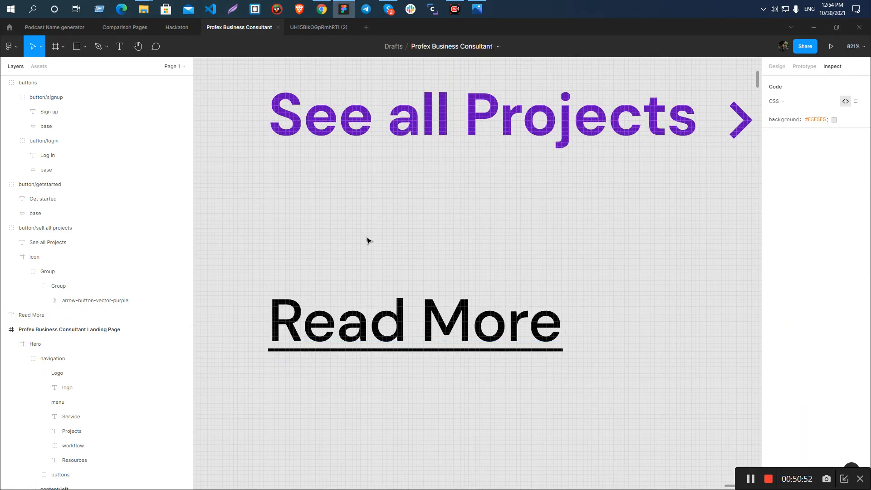
pyautogui.hotkey('alt', 'Tab')
pyautogui.click(339, 343)
pyautogui.click(329, 305)
pyautogui.scroll(-5, 857, 445)
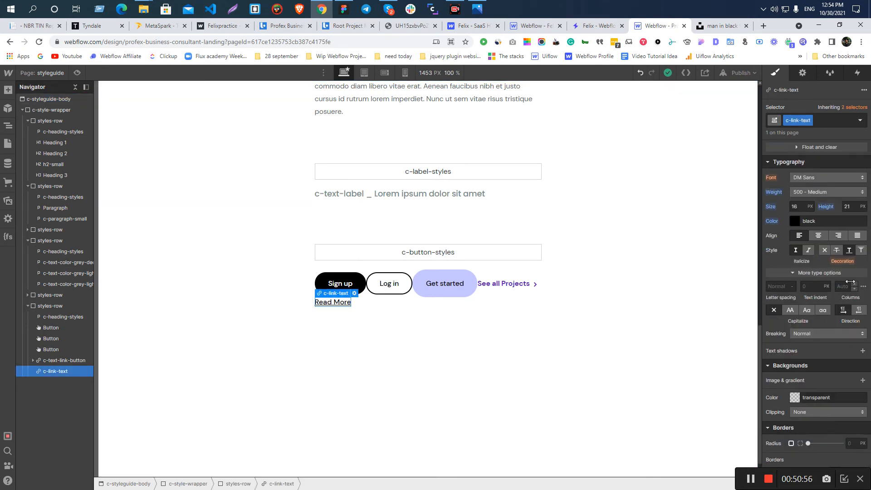
pyautogui.click(295, 336)
pyautogui.click(318, 303)
pyautogui.click(291, 302)
# - View the Read More text in Figma at 100% zoom to judge its underline, and return to Webflow
pyautogui.hotkey('alt', 'Tab')
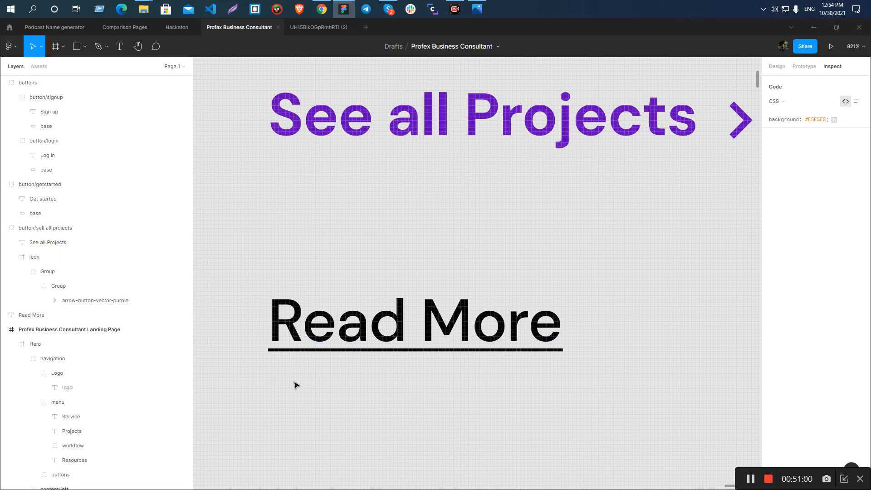
pyautogui.hotkey('shift', '0')
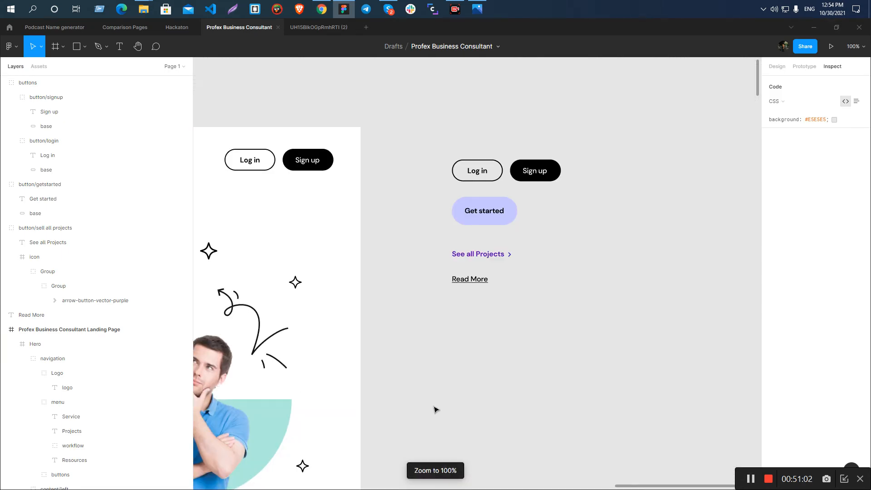
pyautogui.click(469, 279)
pyautogui.click(483, 311)
pyautogui.scroll(5, 482, 301)
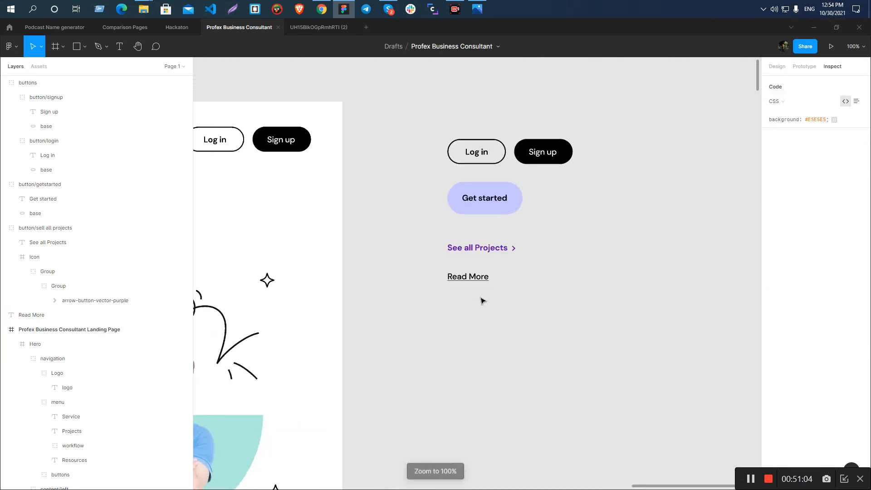
pyautogui.hotkey('shift', '0')
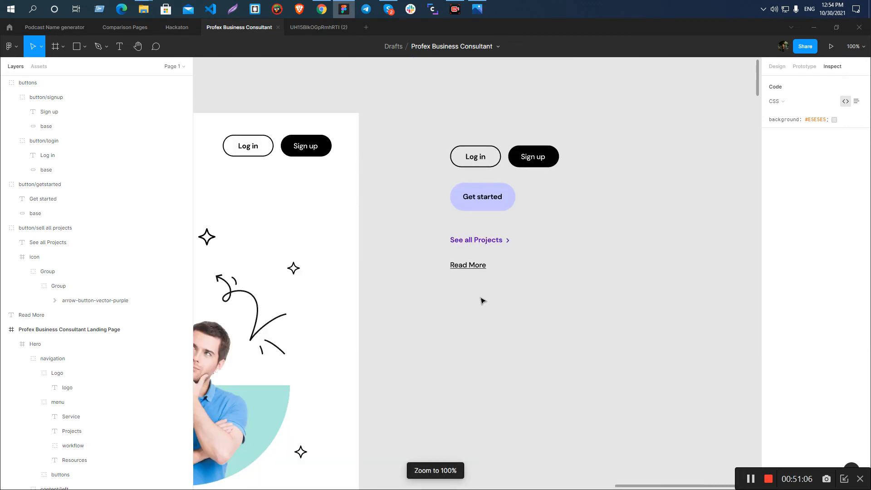
pyautogui.hotkey('alt', 'Tab')
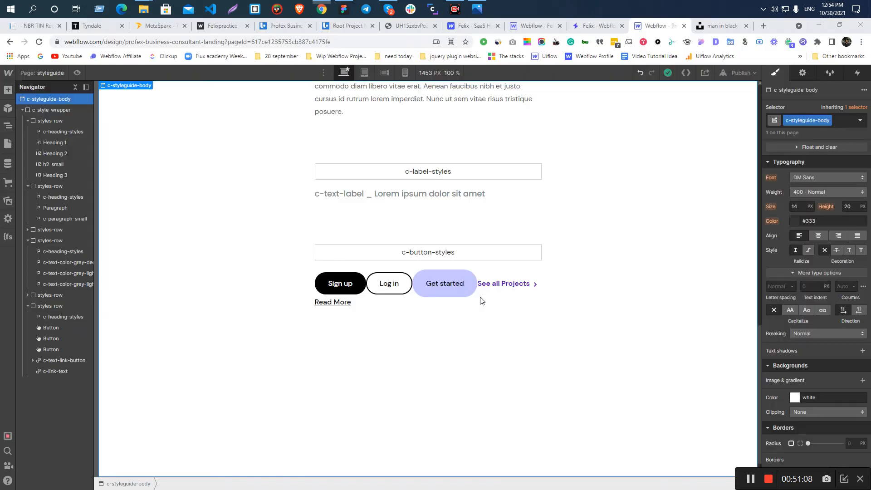
# - Remove the underline decoration from the Read More link
pyautogui.click(336, 303)
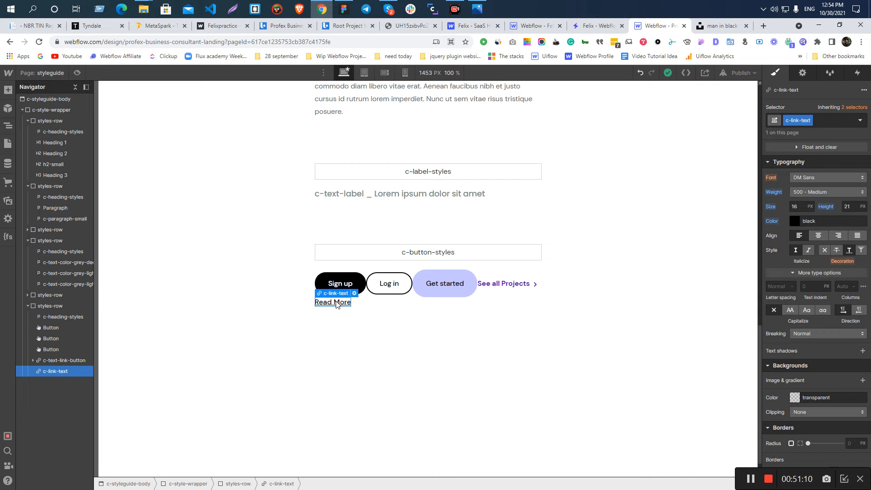
pyautogui.click(824, 250)
pyautogui.scroll(5, 825, 301)
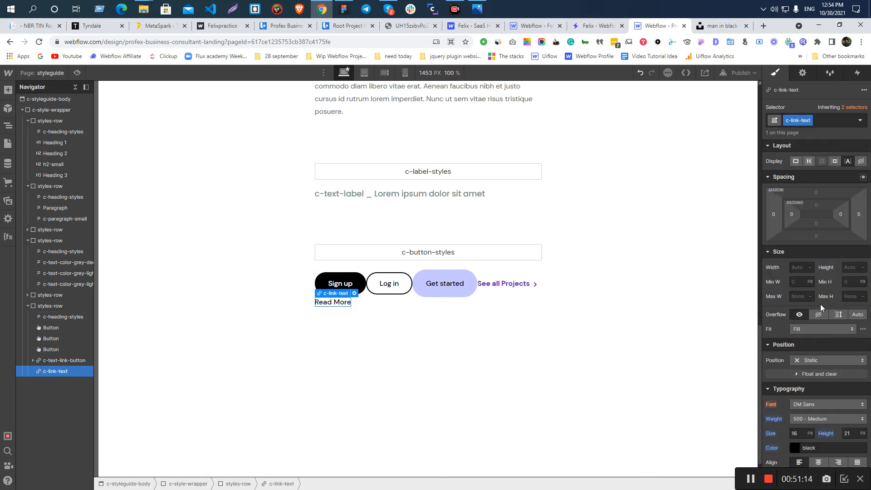
# - Display the Read More link as an inline-block and give it 2 px of bottom padding
pyautogui.click(835, 161)
pyautogui.click(816, 223)
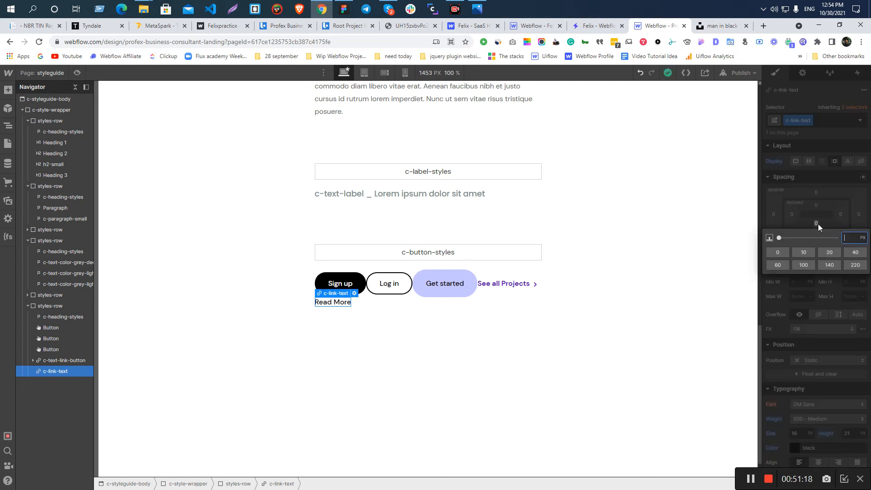
pyautogui.press('Return')
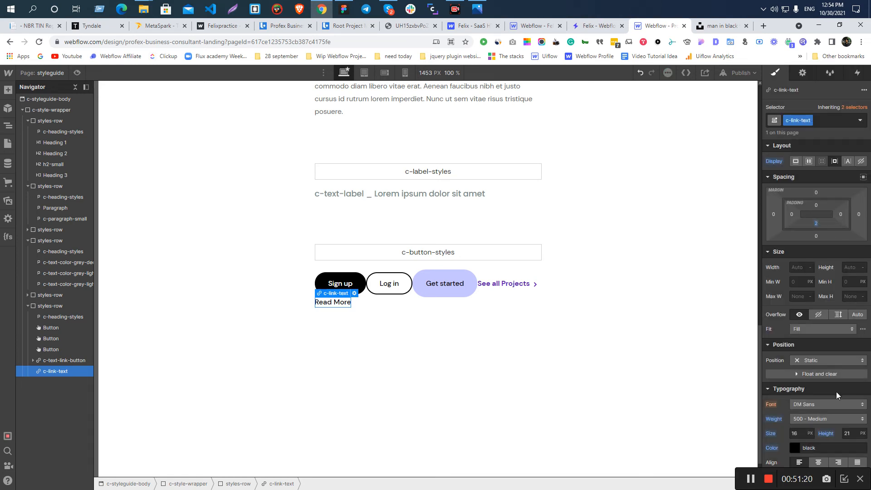
# - Add a 1 px solid bottom border to the Read More link, coloured #000000 to match the Figma design
pyautogui.scroll(-8, 836, 391)
pyautogui.click(783, 367)
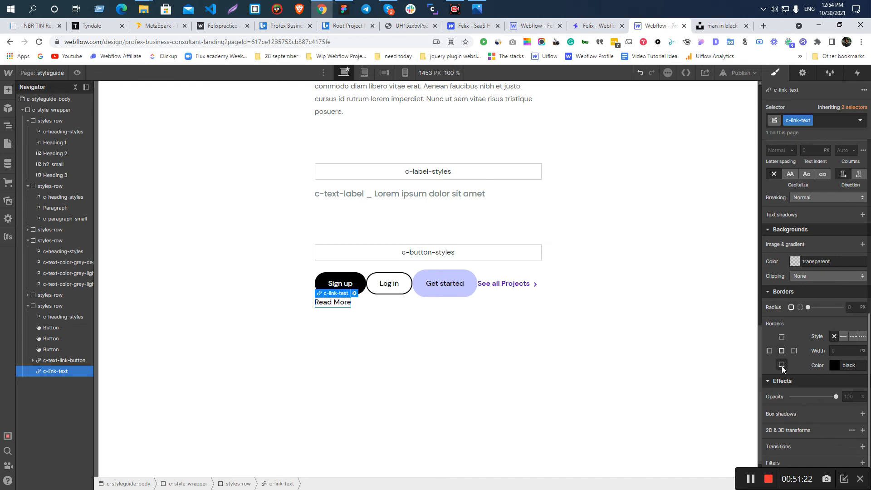
pyautogui.hotkey('alt', 'Tab')
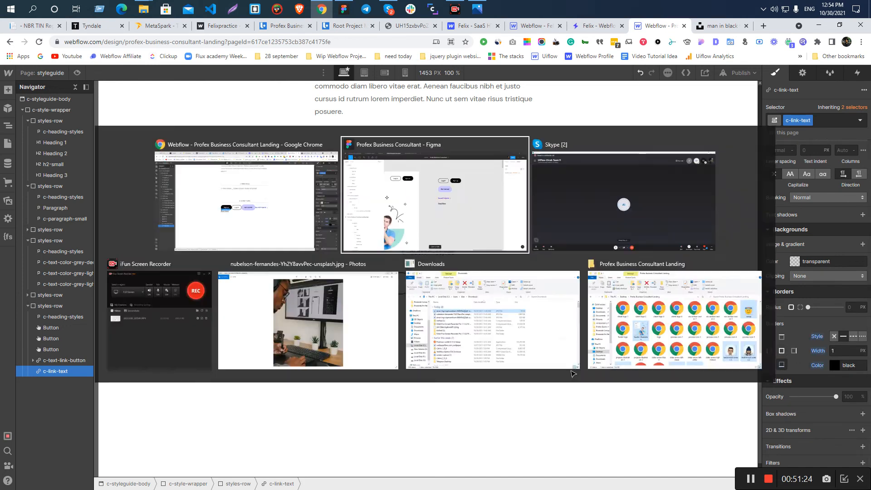
pyautogui.click(468, 265)
pyautogui.click(794, 338)
pyautogui.hotkey('alt', 'Tab')
pyautogui.scroll(-1, 855, 417)
pyautogui.click(853, 347)
pyautogui.write('#000000')
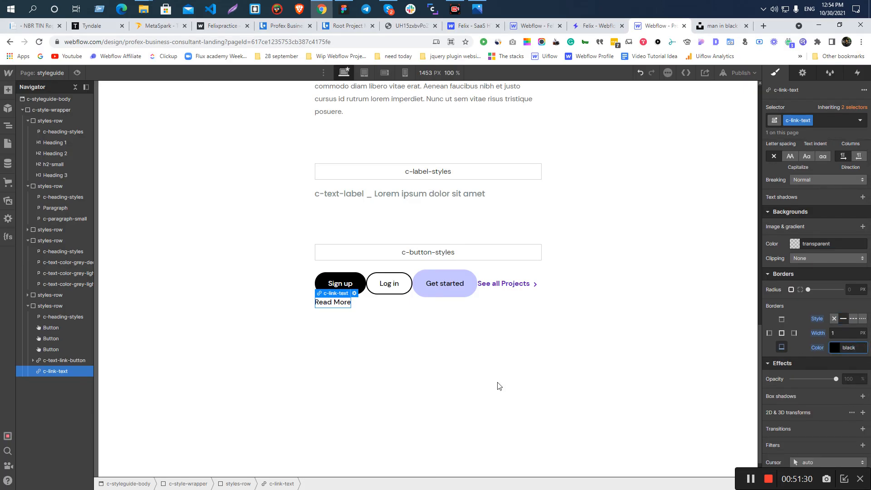
# - Try a line height of 15 px on the Read More link and deselect it to judge the underline
pyautogui.click(338, 327)
pyautogui.click(333, 305)
pyautogui.click(266, 311)
pyautogui.click(333, 304)
pyautogui.scroll(5, 856, 405)
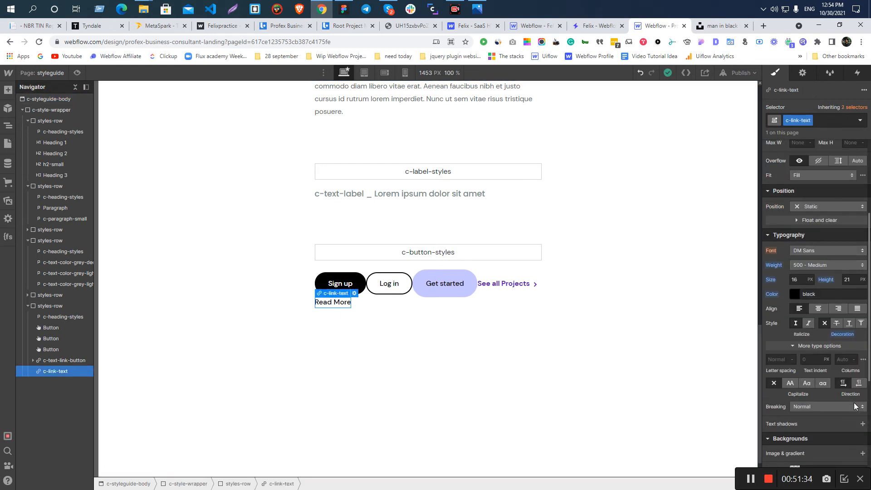
pyautogui.click(848, 280)
pyautogui.write('17')
pyautogui.press('Down')
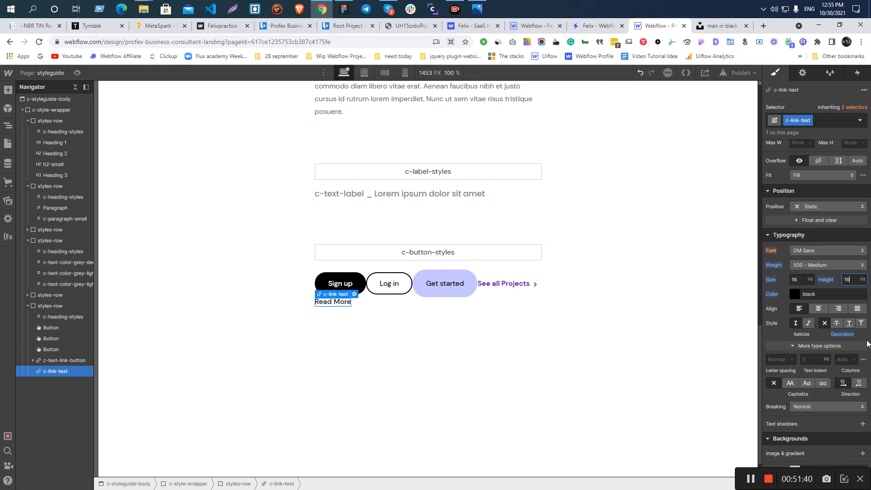
pyautogui.press('Down')
pyautogui.click(473, 372)
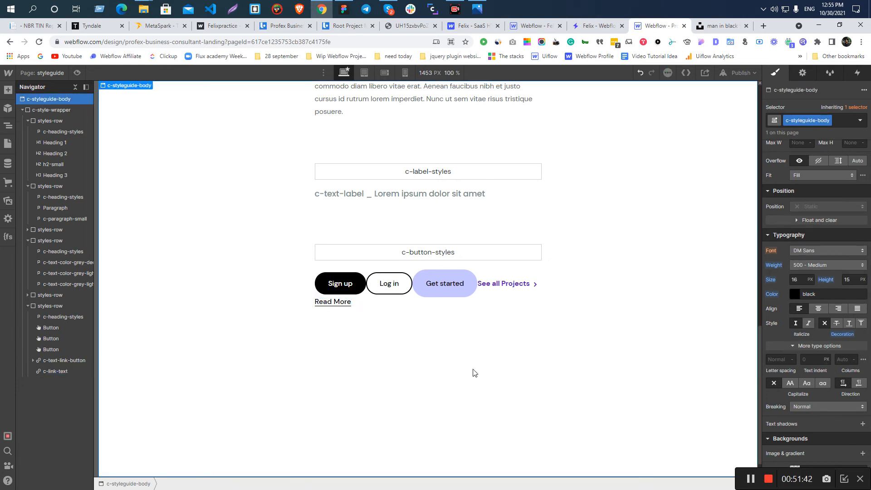
# - Set the Read More link's line height to 14 px and check its underline and border settings
pyautogui.click(343, 306)
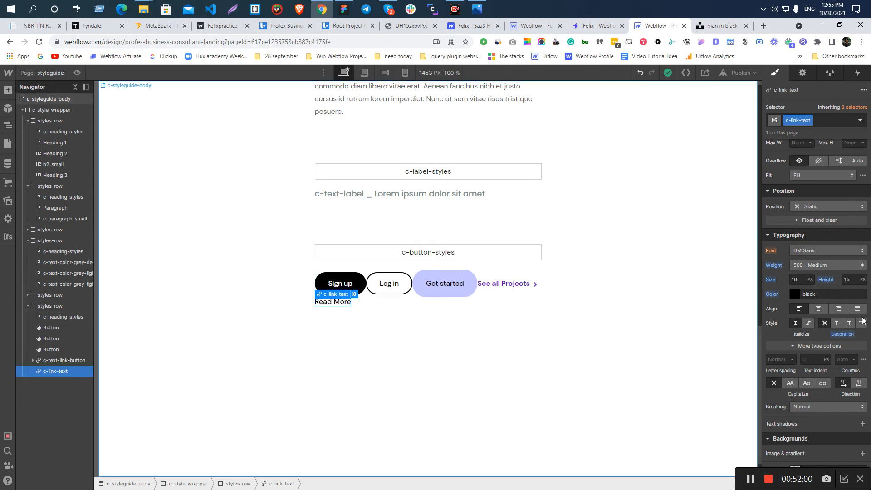
pyautogui.click(848, 279)
pyautogui.write('14')
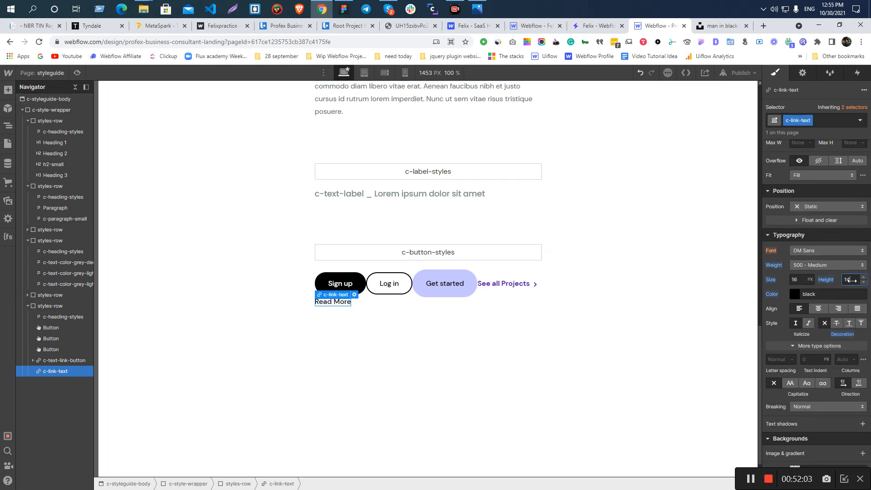
pyautogui.click(558, 365)
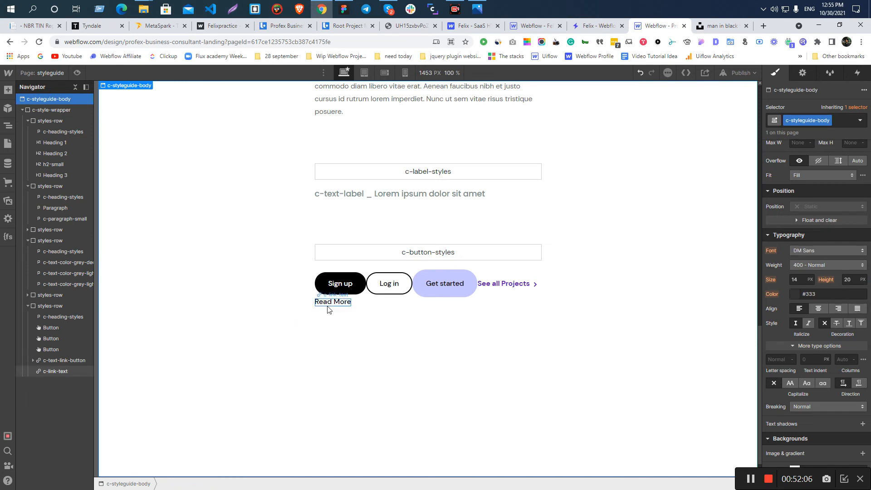
pyautogui.click(329, 307)
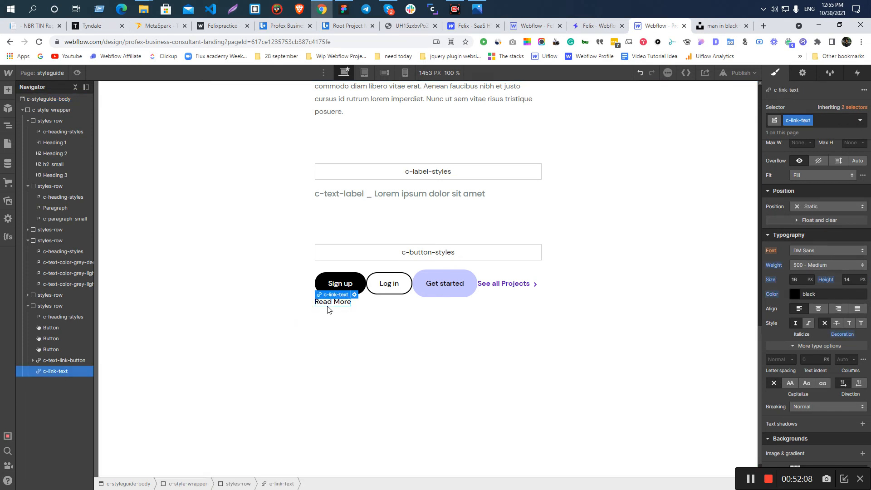
pyautogui.click(324, 386)
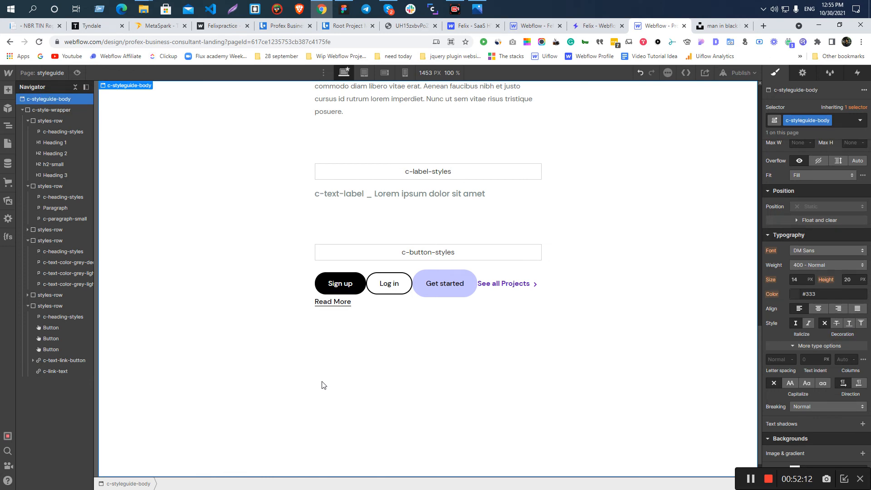
pyautogui.click(330, 307)
pyautogui.scroll(-5, 817, 376)
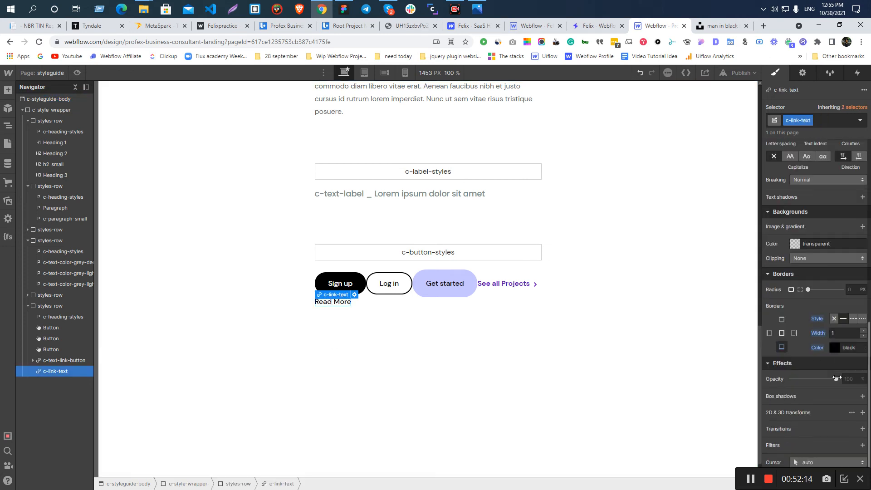
pyautogui.click(406, 396)
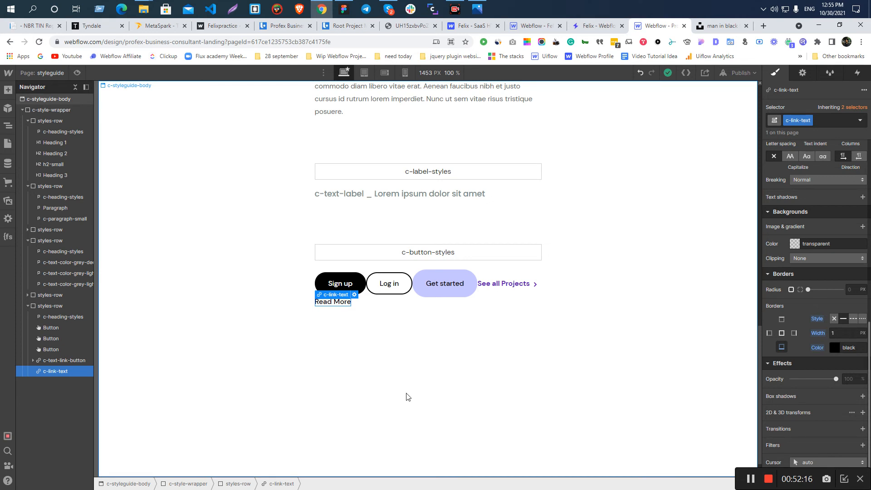
pyautogui.click(330, 307)
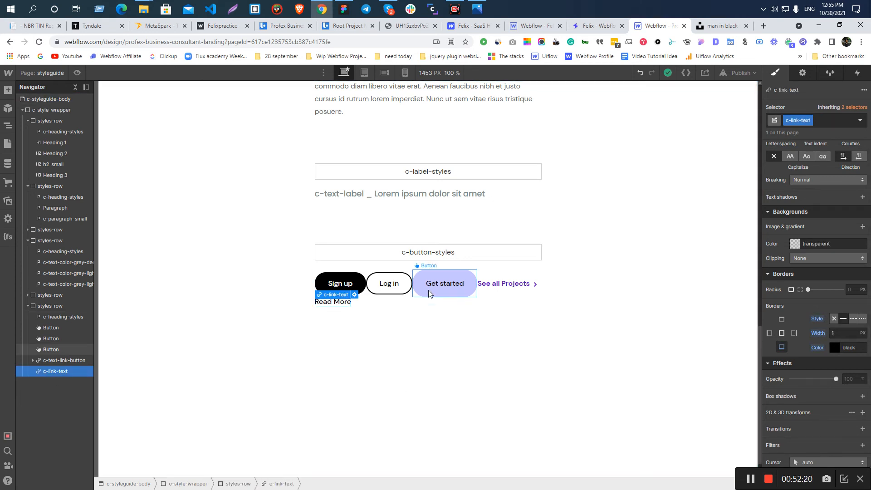
# - Add a Div Block below the c-button-styles heading and nest the Sign up button inside it
pyautogui.click(55, 320)
pyautogui.hotkey('ctrl', 'e')
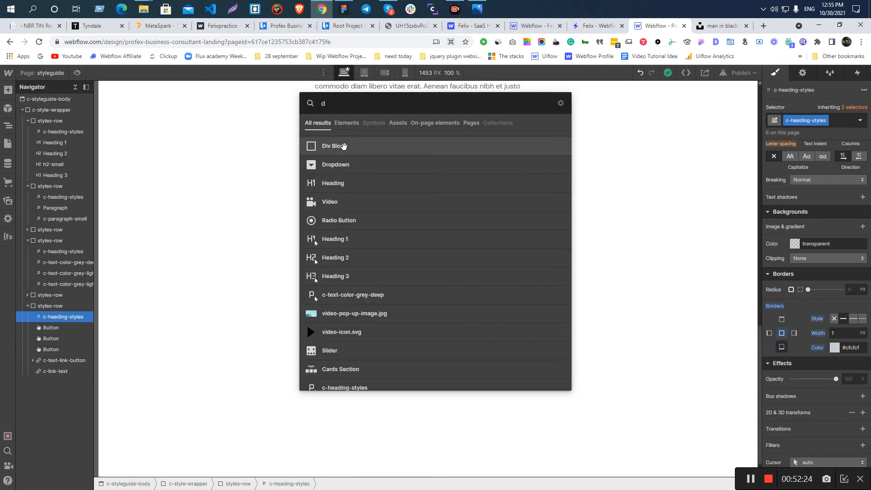
pyautogui.click(336, 144)
pyautogui.moveTo(50, 339); pyautogui.dragTo(50, 334)
pyautogui.click(31, 327)
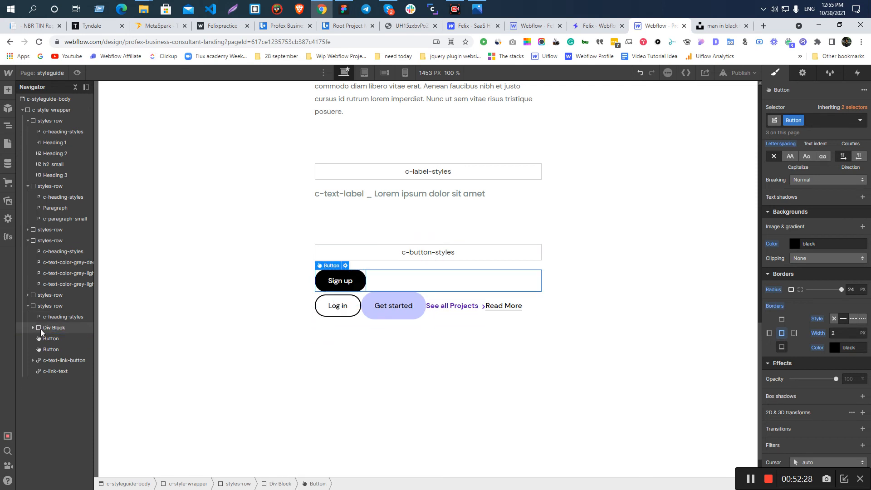
# - Add a Div Block after the Log in button and nest the Get started button inside it
pyautogui.click(42, 339)
pyautogui.hotkey('ctrl', 'e')
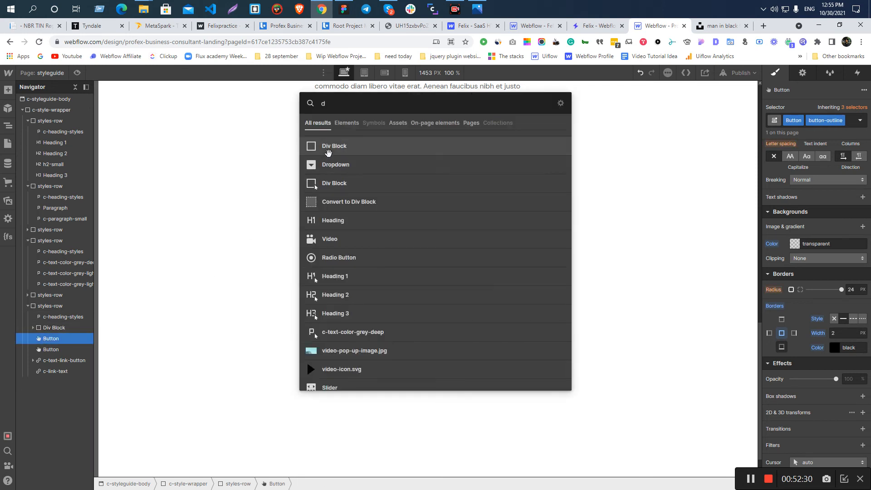
pyautogui.click(329, 145)
pyautogui.moveTo(44, 360); pyautogui.dragTo(31, 354)
pyautogui.click(44, 350)
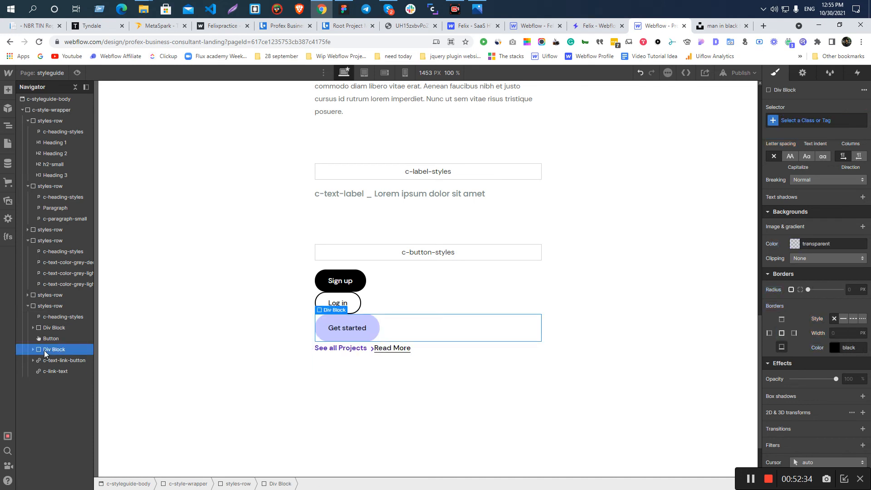
# - Add a Div Block below the Get started button's block and nest the See all Projects link inside it
pyautogui.click(45, 363)
pyautogui.hotkey('ctrl', 'e')
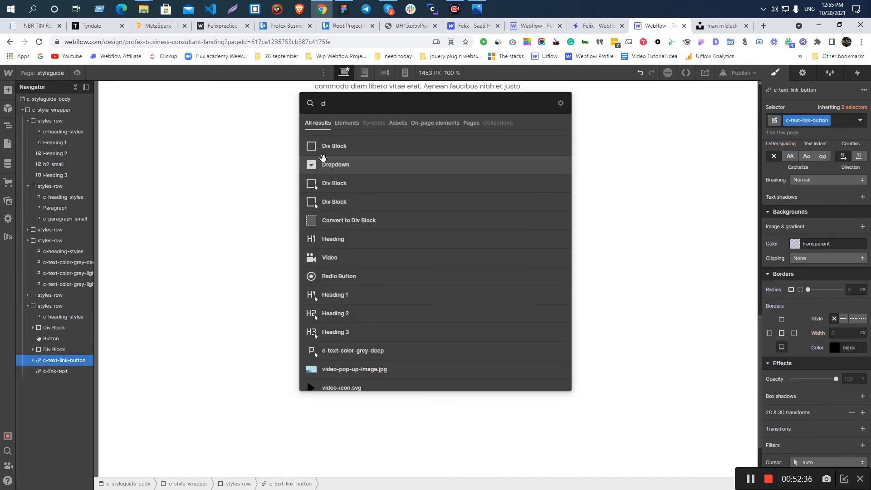
pyautogui.press('Return')
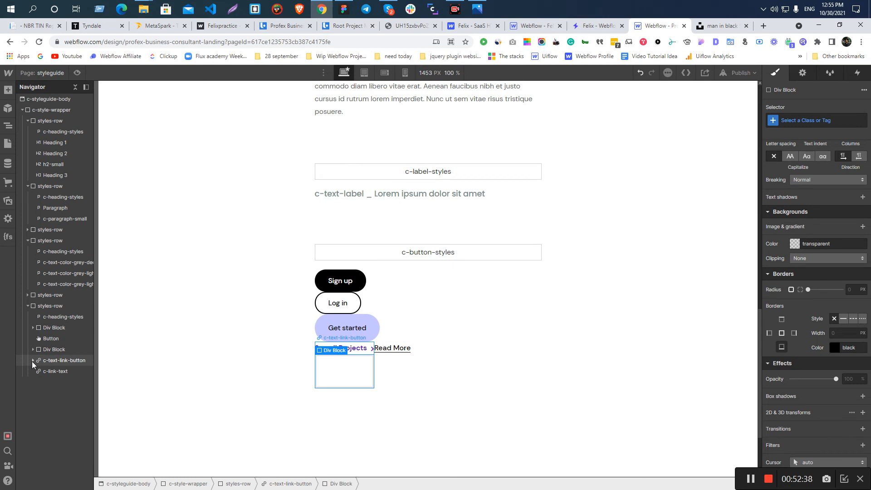
pyautogui.click(33, 360)
pyautogui.click(49, 381)
pyautogui.click(50, 393)
pyautogui.moveTo(49, 365); pyautogui.dragTo(50, 384)
# - Add a Div Block at the end of the button styles row and nest the Read More link inside it
pyautogui.click(50, 384)
pyautogui.hotkey('ctrl', 'e')
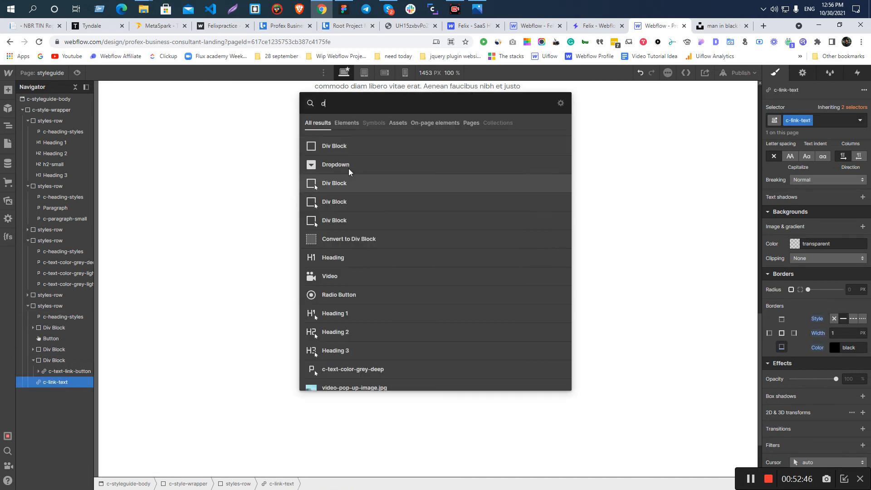
pyautogui.click(355, 146)
pyautogui.moveTo(49, 382); pyautogui.dragTo(48, 392)
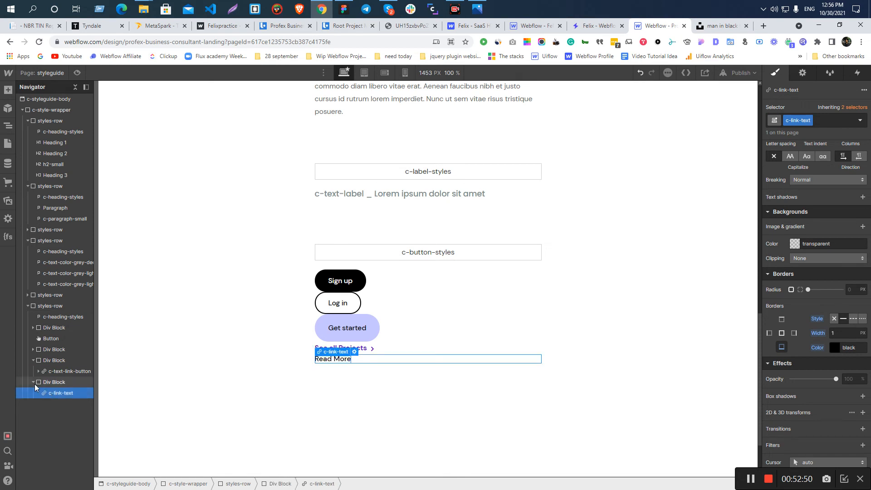
pyautogui.click(33, 382)
pyautogui.click(56, 382)
pyautogui.click(262, 447)
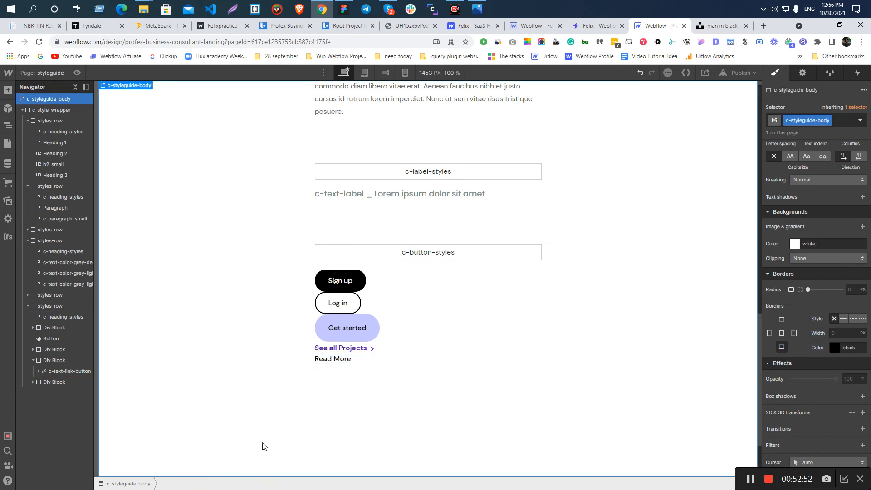
# - Review the style guide page from its headings to its buttons, and look over the landing page layout in Figma
pyautogui.scroll(15, 346, 267)
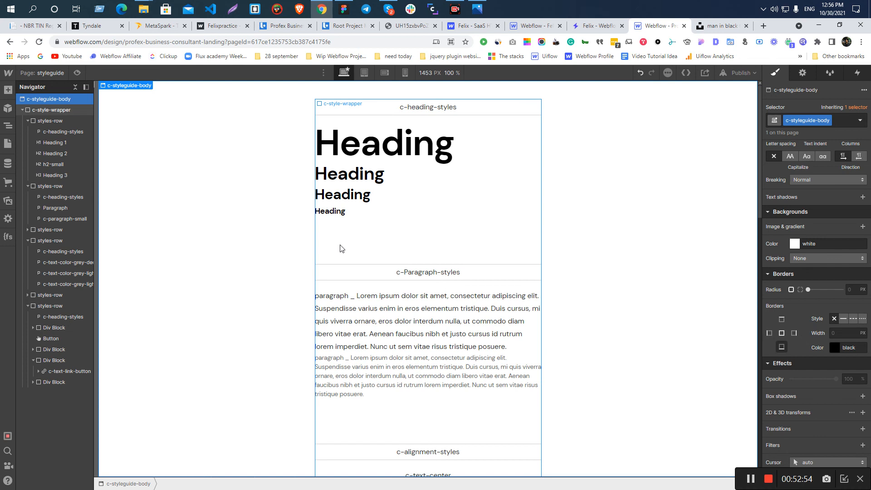
pyautogui.scroll(-5, 323, 266)
pyautogui.scroll(-8, 323, 265)
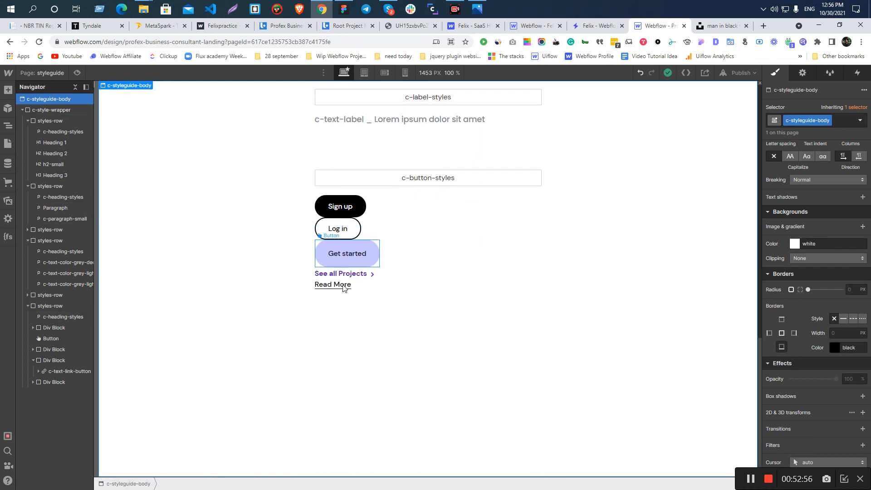
pyautogui.hotkey('alt', 'Tab')
pyautogui.scroll(-5, 402, 266)
pyautogui.click(477, 270)
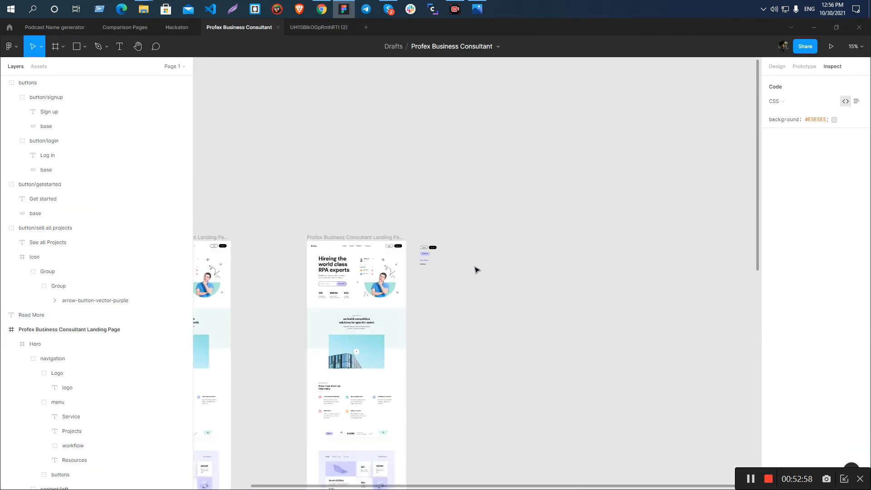
pyautogui.scroll(-4, 475, 267)
pyautogui.scroll(2, 426, 354)
pyautogui.scroll(2, 470, 170)
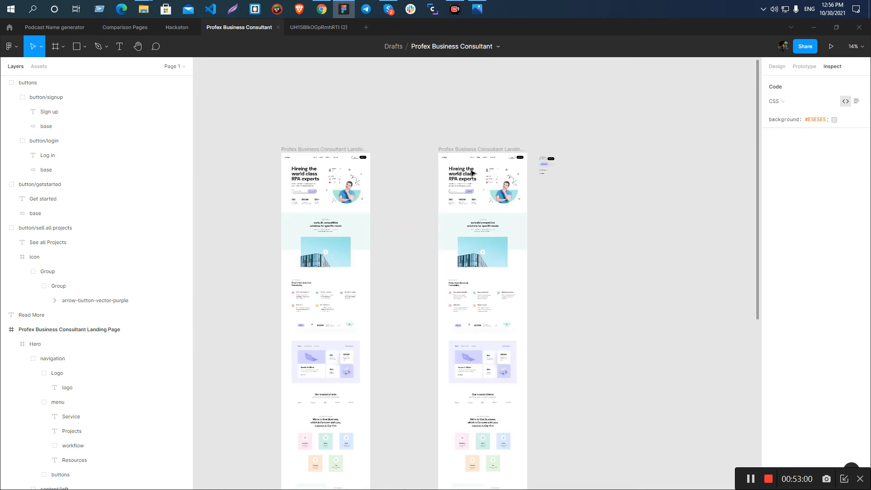
pyautogui.scroll(3, 472, 173)
pyautogui.scroll(-3, 305, 249)
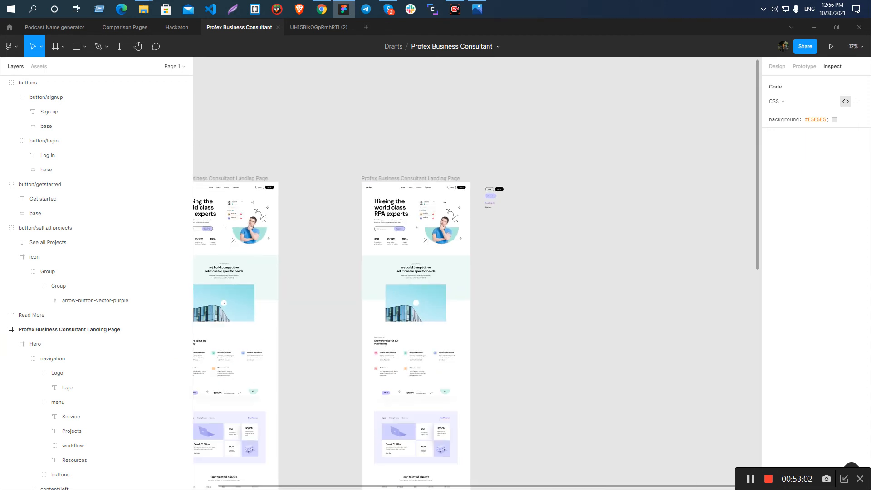
# - Return to Webflow and open the site's Home page for editing
pyautogui.hotkey('alt', 'Tab')
pyautogui.click(6, 144)
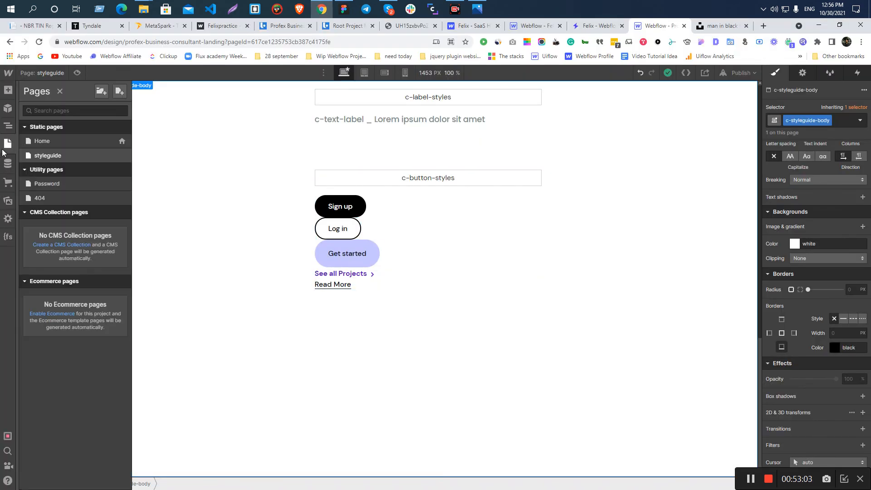
pyautogui.click(59, 145)
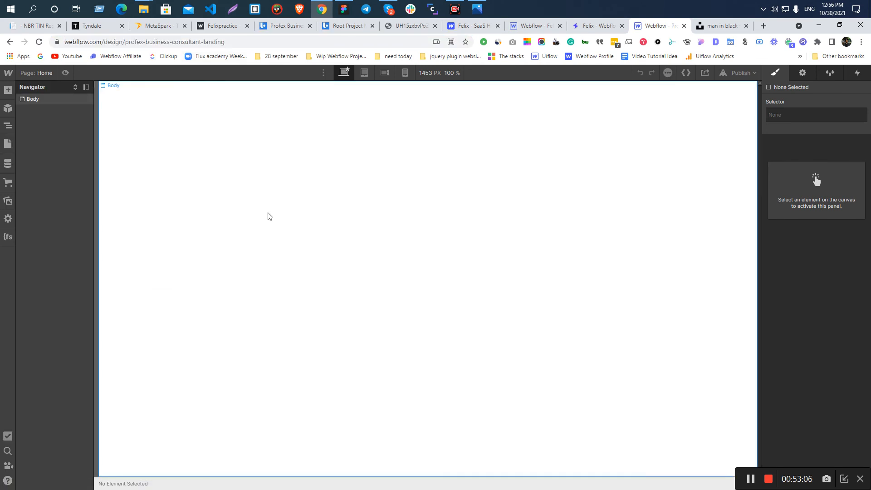
# - Add a Section element to the body of the Home page
pyautogui.click(268, 216)
pyautogui.hotkey('ctrl', 'e')
pyautogui.write('sec')
pyautogui.press('Return')
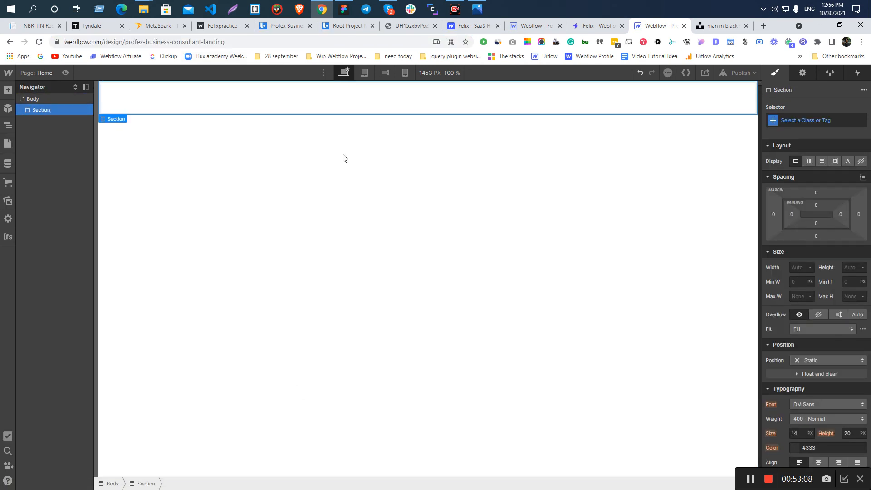
# - Give the new Section a class named c-section-header
pyautogui.click(815, 121)
pyautogui.write('C-SEC')
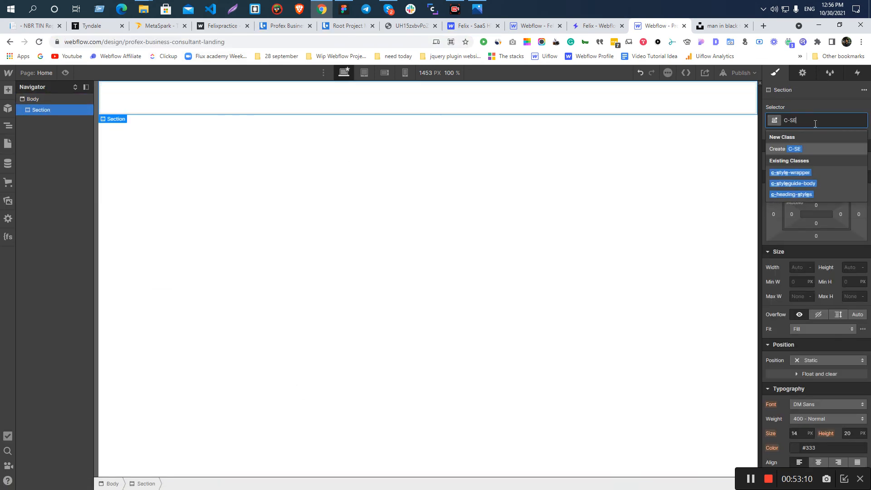
pyautogui.press('BackSpace')
pyautogui.press('BackSpace')
pyautogui.press('BackSpace')
pyautogui.press('BackSpace')
pyautogui.press('BackSpace')
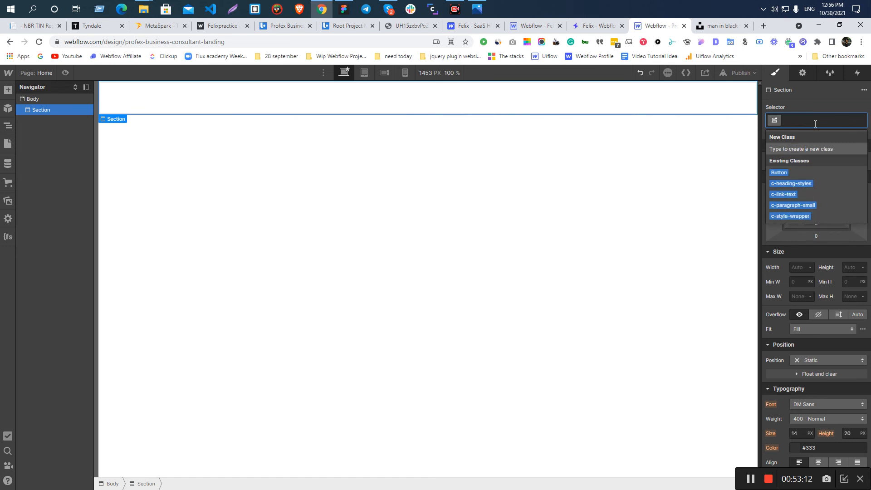
pyautogui.write('c-sect')
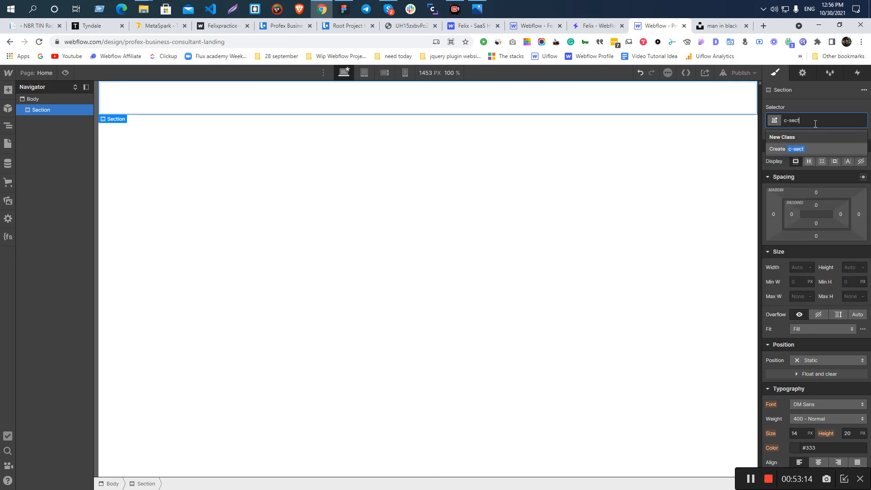
pyautogui.write('ion-header')
pyautogui.press('Return')
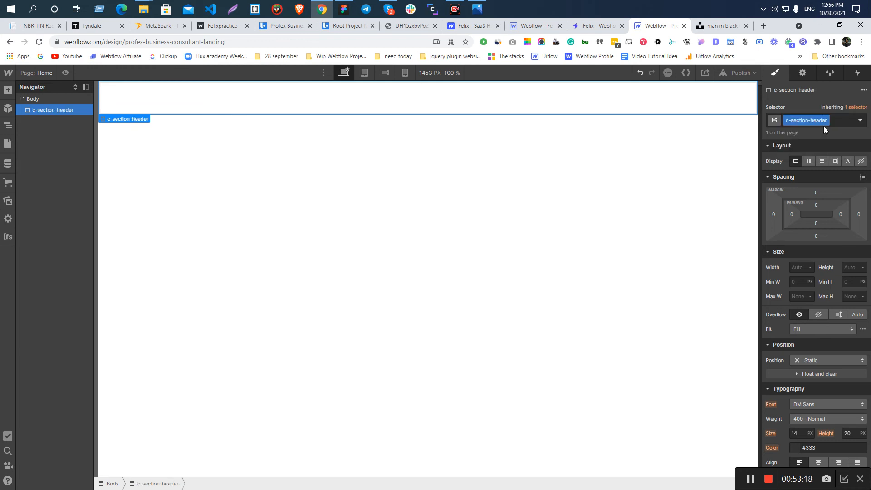
# - Set the header section's top and bottom padding to 145 px
pyautogui.click(267, 209)
pyautogui.click(234, 104)
pyautogui.hotkey('alt', 'Tab')
pyautogui.click(419, 235)
pyautogui.hotkey('alt', 'Tab')
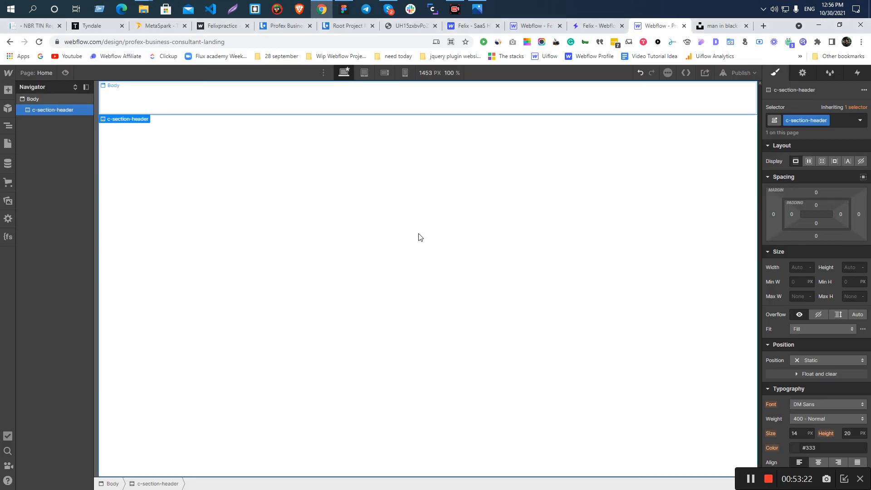
pyautogui.moveTo(829, 204); pyautogui.dragTo(827, 271)
pyautogui.click(439, 287)
pyautogui.click(388, 176)
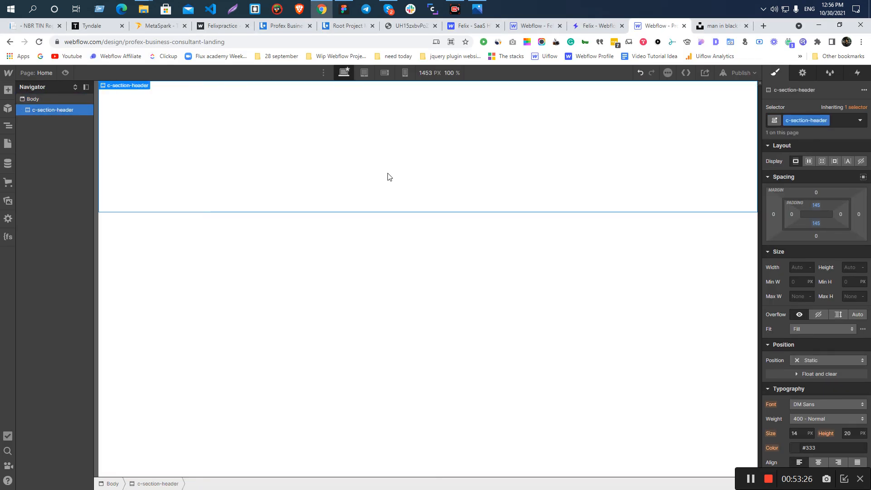
# - Add a Div Block inside the header section
pyautogui.hotkey('ctrl', 'e')
pyautogui.write('d')
pyautogui.click(350, 151)
pyautogui.click(274, 269)
# - Switch to Figma and examine the Hero frame's size and the layout of its text and illustration
pyautogui.hotkey('alt', 'Tab')
pyautogui.click(431, 247)
pyautogui.scroll(3, 432, 246)
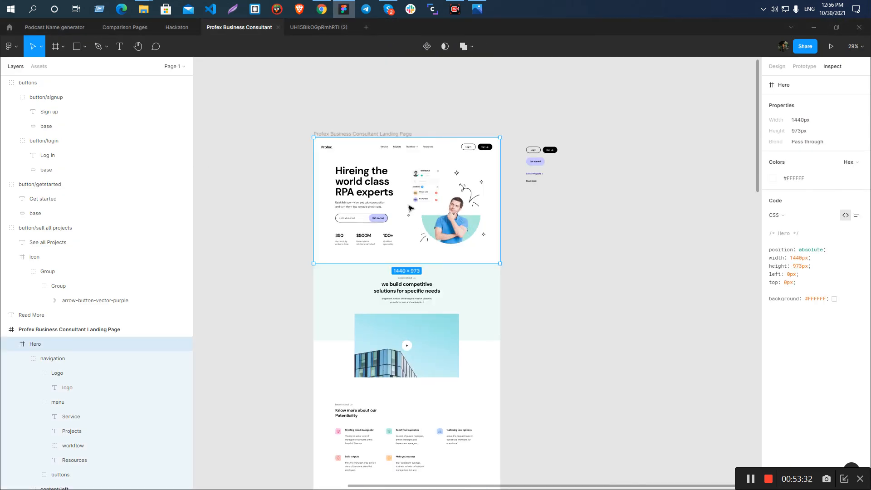
pyautogui.keyDown('ctrl'); pyautogui.click(411, 205); pyautogui.keyUp('ctrl')
pyautogui.click(600, 247)
pyautogui.click(408, 196)
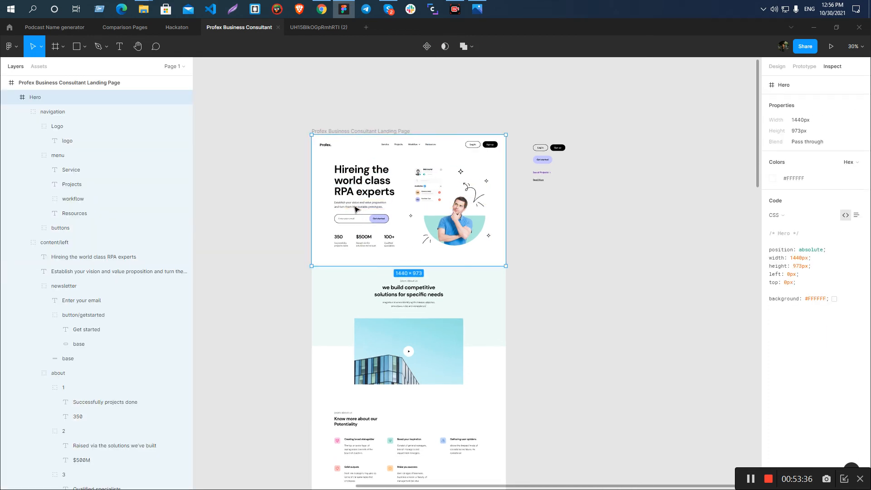
pyautogui.hotkey('shift', '1')
pyautogui.click(594, 200)
pyautogui.scroll(10, 550, 70)
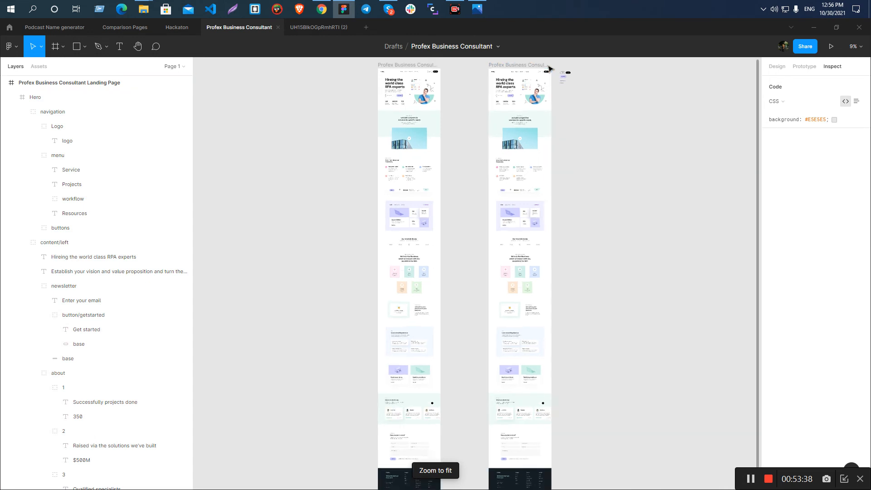
pyautogui.scroll(-4, 604, 166)
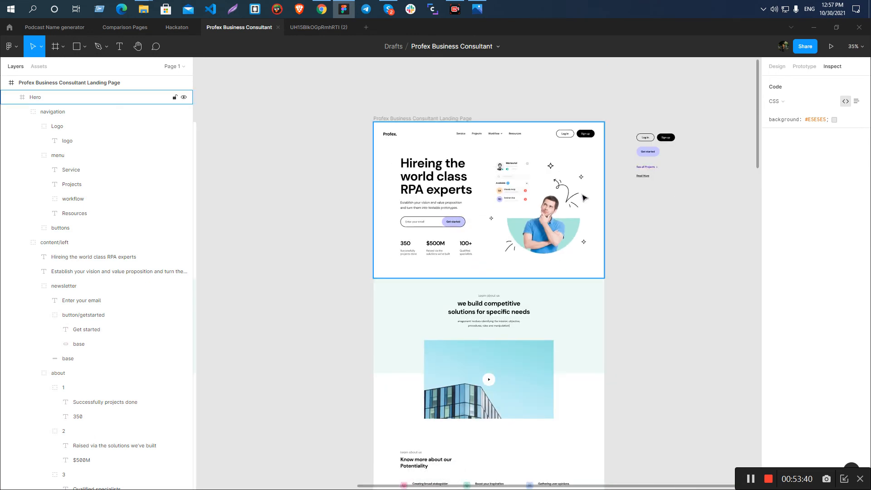
pyautogui.hotkey('shift', '0')
pyautogui.moveTo(584, 237); pyautogui.dragTo(500, 331)
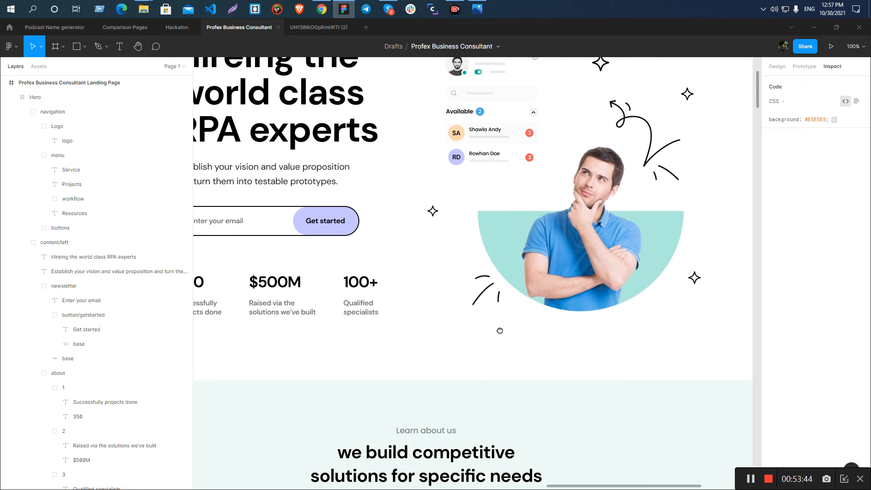
pyautogui.scroll(-3, 611, 231)
# - Group the hero's description text with the header illustration and inspect the width of the grouped content
pyautogui.click(425, 175)
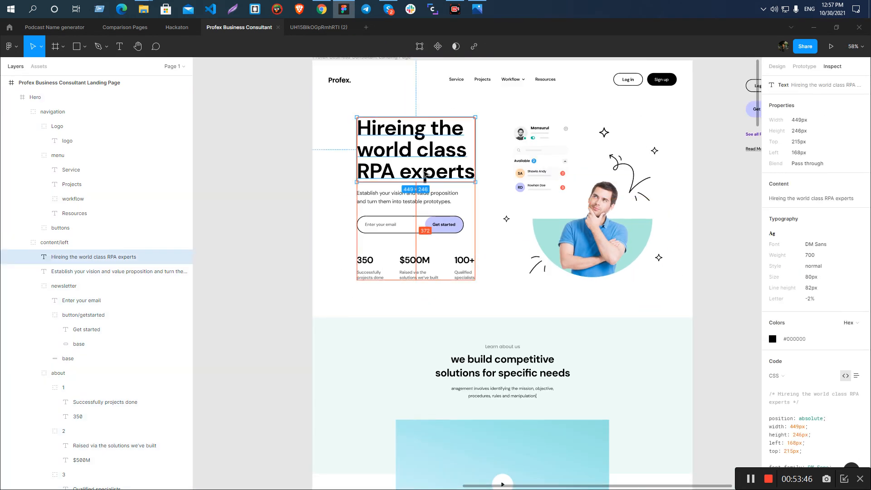
pyautogui.click(438, 191)
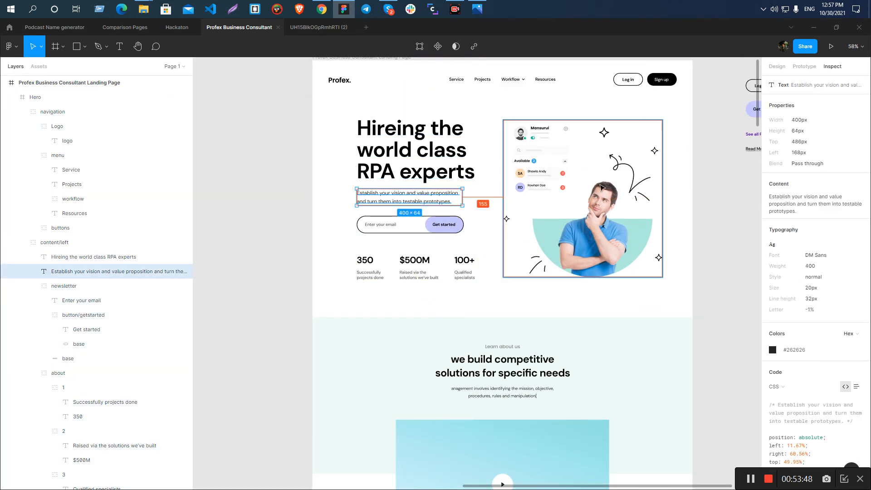
pyautogui.keyDown('shift'); pyautogui.click(601, 187); pyautogui.keyUp('shift')
pyautogui.hotkey('ctrl', 'g')
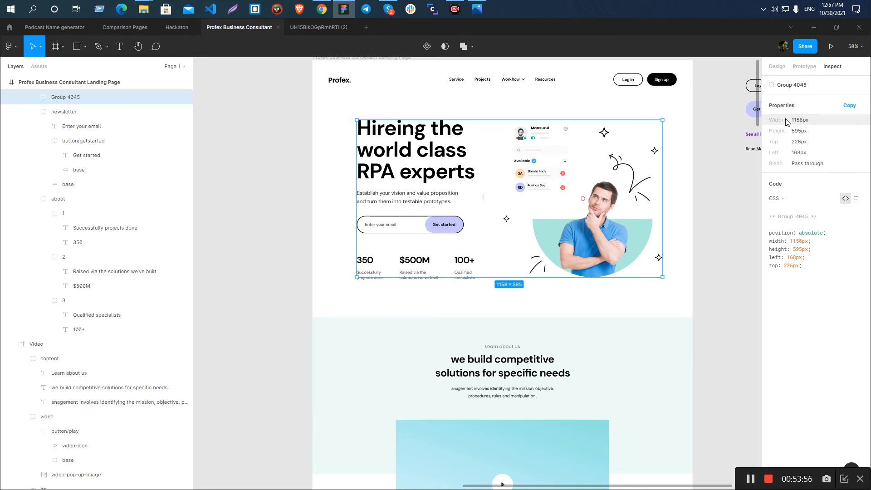
pyautogui.click(268, 222)
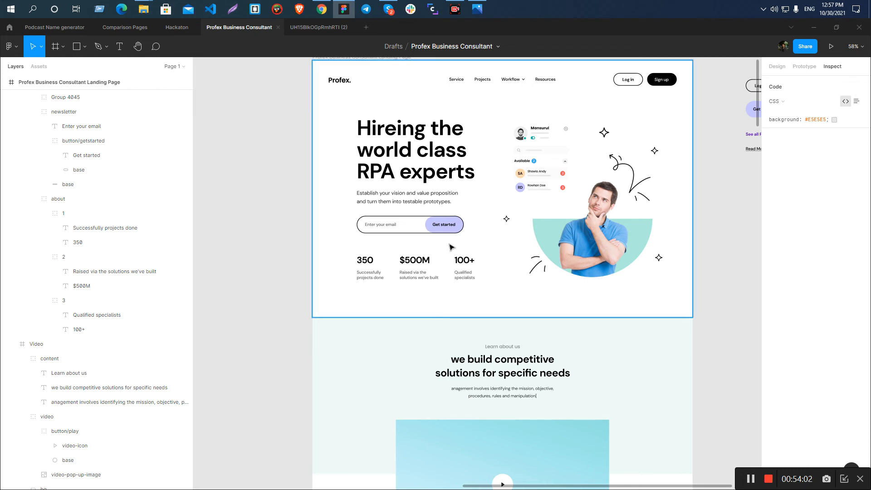
# - Return to Webflow, give the Div Block in the header section a 1200 px maximum width, and center it horizontally
pyautogui.hotkey('alt', 'Tab')
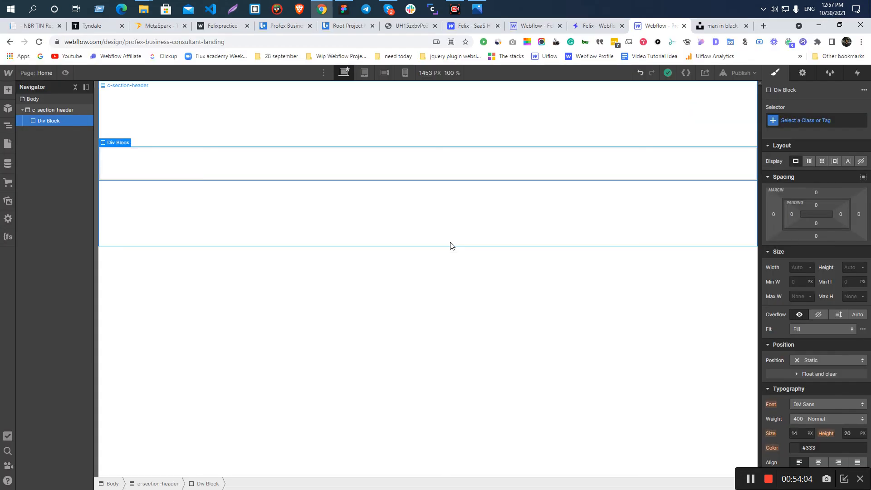
pyautogui.click(799, 295)
pyautogui.click(799, 283)
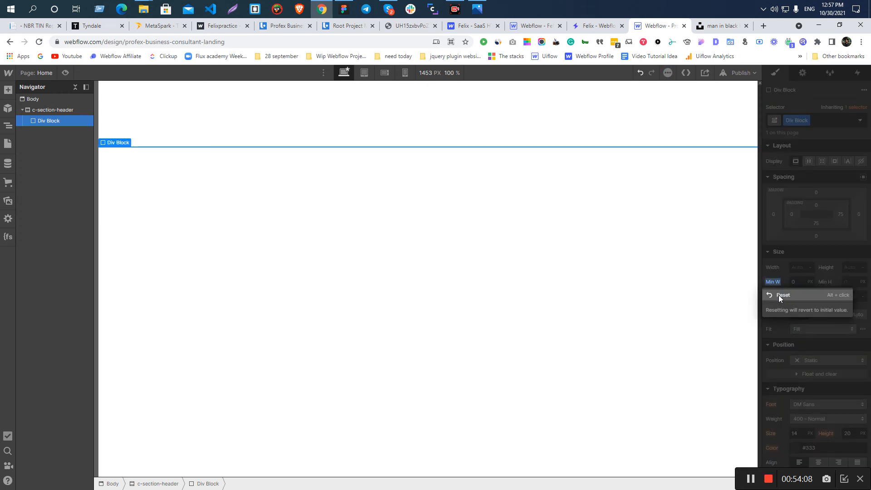
pyautogui.click(797, 296)
pyautogui.write('1200')
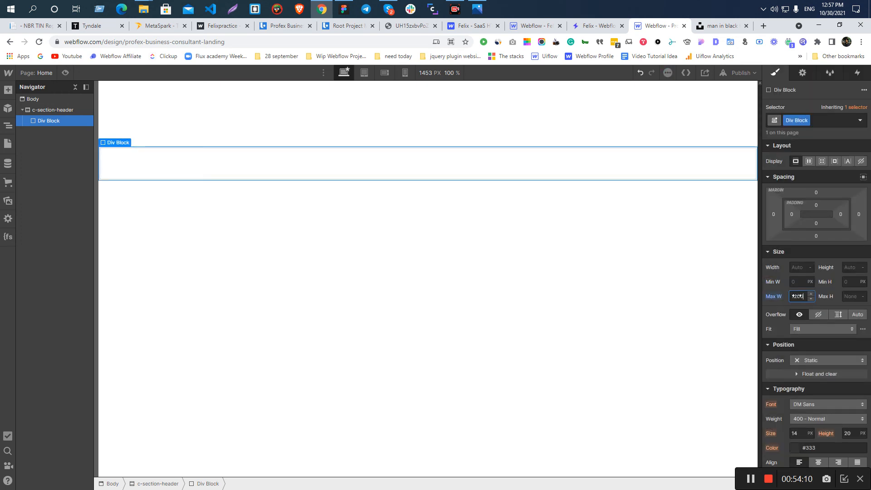
pyautogui.click(863, 177)
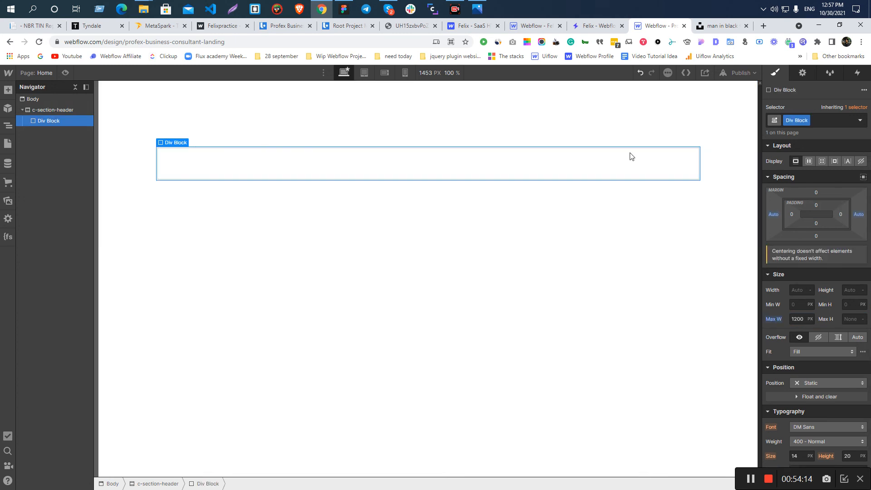
# - Rename the Div Block's class to c-wrapper-1200
pyautogui.click(792, 120)
pyautogui.write('c-wrapper-120')
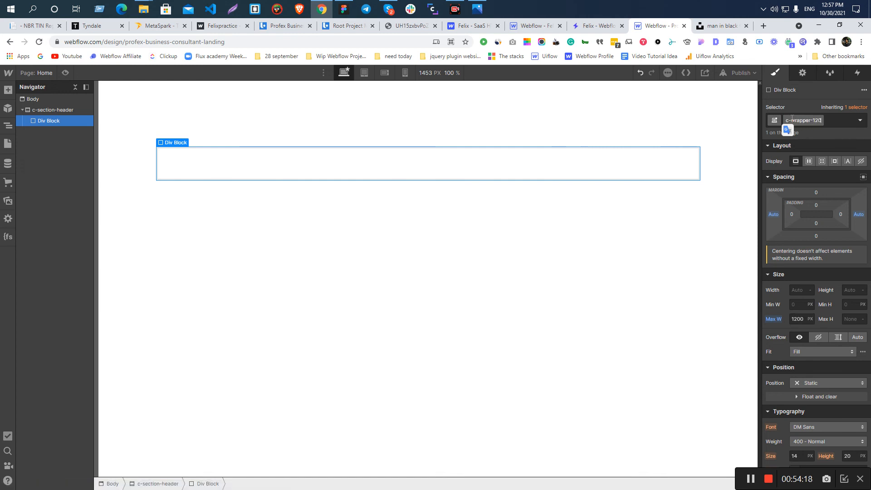
pyautogui.write('0')
pyautogui.press('Return')
# - Add a Grid inside the 1200 px wrapper and delete its second row, leaving one row with two columns
pyautogui.hotkey('ctrl', 'e')
pyautogui.write('gr')
pyautogui.press('Return')
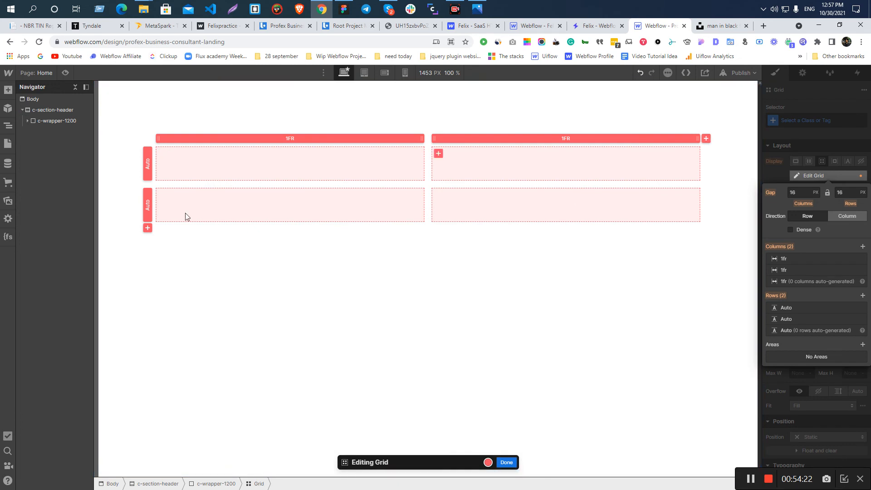
pyautogui.click(148, 204)
pyautogui.click(153, 245)
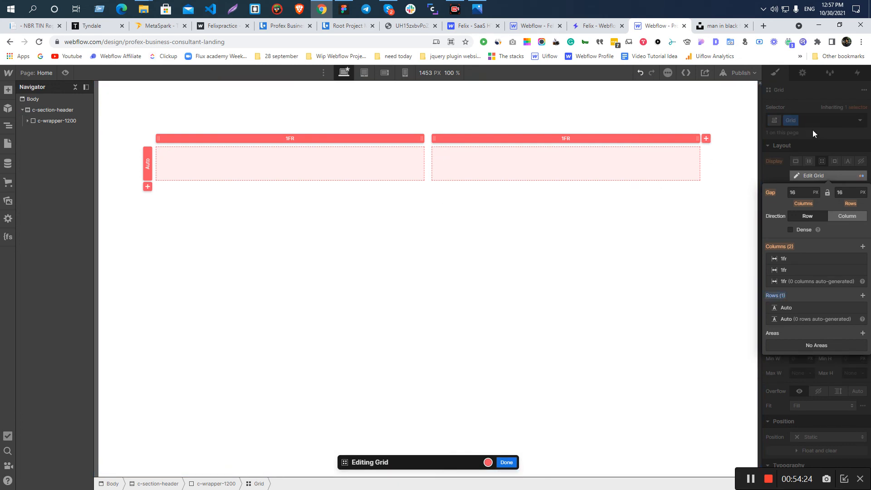
pyautogui.press('Escape')
# - Add a Div Block in the grid's first cell and place a Heading inside it
pyautogui.hotkey('ctrl', 'e')
pyautogui.write('d')
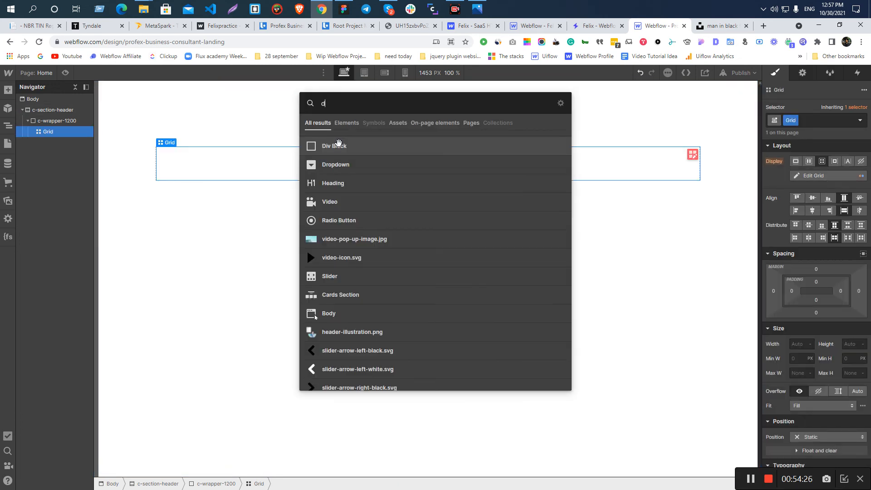
pyautogui.press('Return')
pyautogui.hotkey('ctrl', 'e')
pyautogui.write('h')
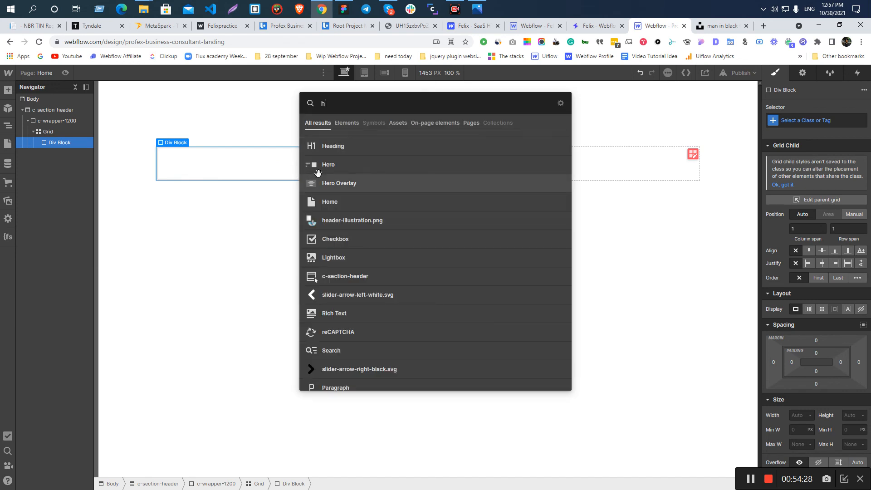
pyautogui.press('Return')
# - Copy the hero headline "Hireing the world class RPA experts" from Figma and replace the Webflow heading's text with it
pyautogui.hotkey('alt', 'Tab')
pyautogui.doubleClick(391, 151)
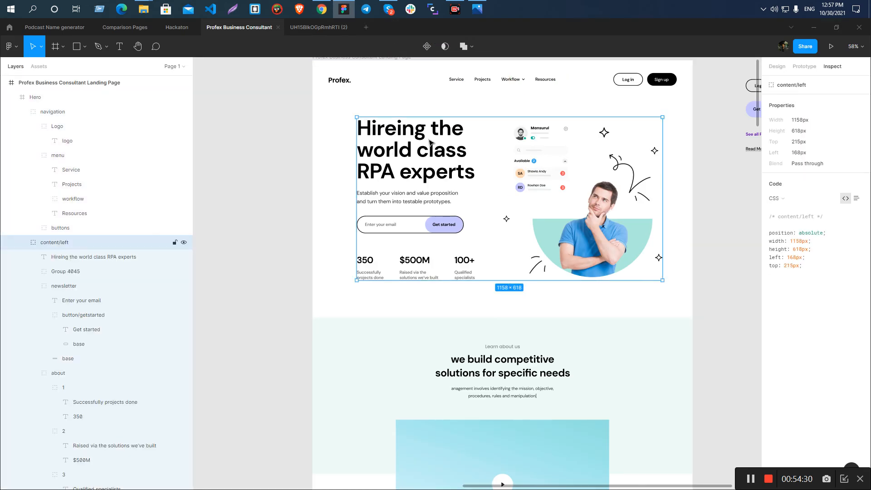
pyautogui.doubleClick(429, 140)
pyautogui.hotkey('ctrl', 'c')
pyautogui.hotkey('alt', 'Tab')
pyautogui.doubleClick(198, 162)
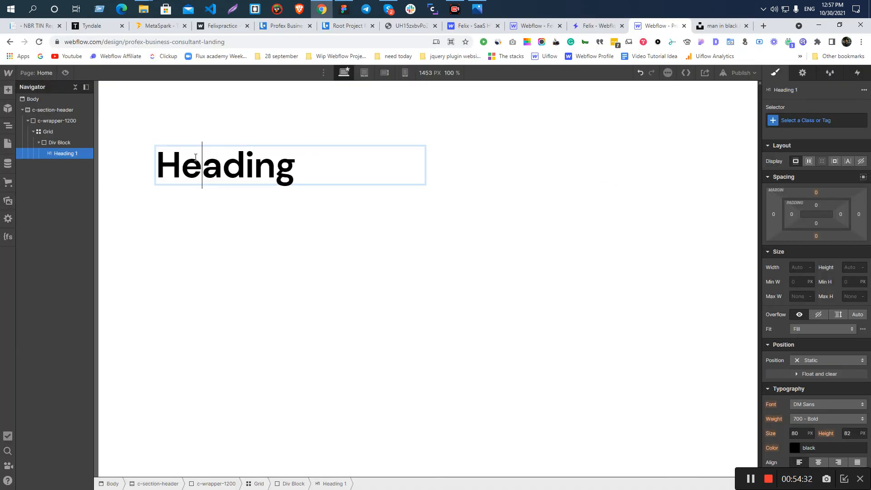
pyautogui.hotkey('ctrl', 'a')
pyautogui.hotkey('ctrl', 'v')
# - Copy the hero's description text under the headline in Figma and return to Webflow
pyautogui.hotkey('alt', 'Tab')
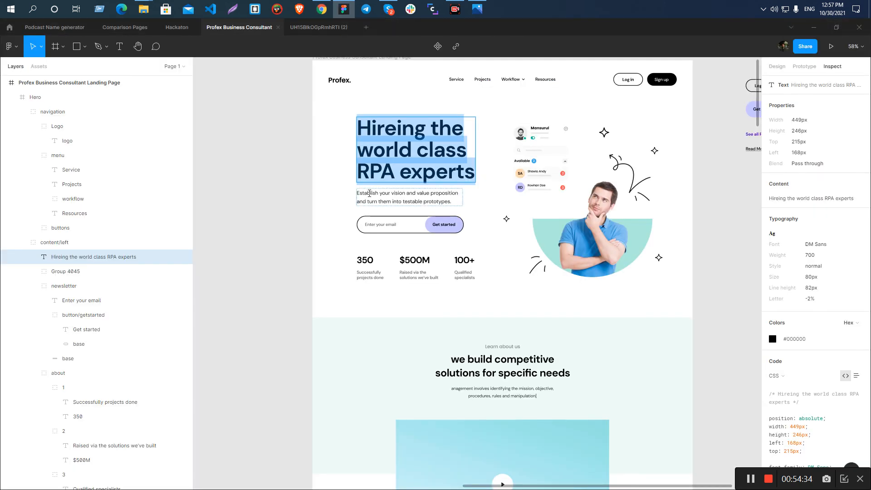
pyautogui.doubleClick(369, 193)
pyautogui.doubleClick(369, 193)
pyautogui.hotkey('ctrl', 'c')
pyautogui.hotkey('alt', 'Tab')
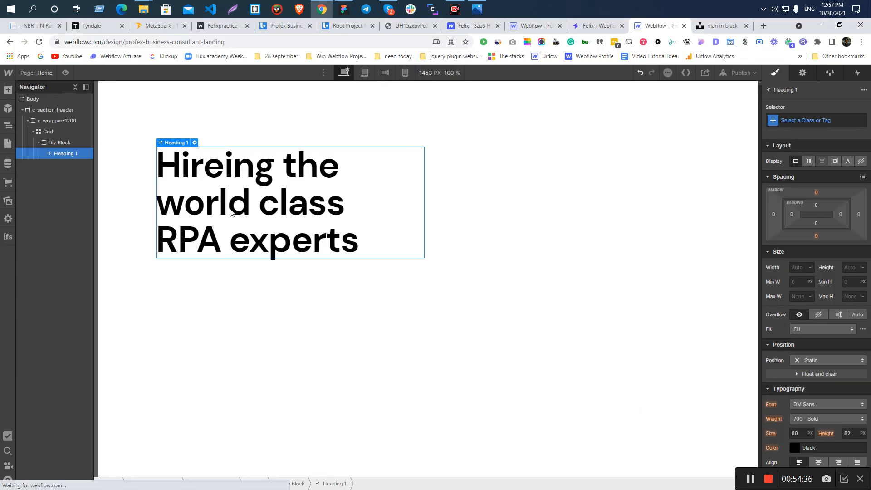
# - Add a Paragraph below the heading and replace its placeholder text with the copied description
pyautogui.hotkey('ctrl', 'e')
pyautogui.write('p')
pyautogui.click(344, 147)
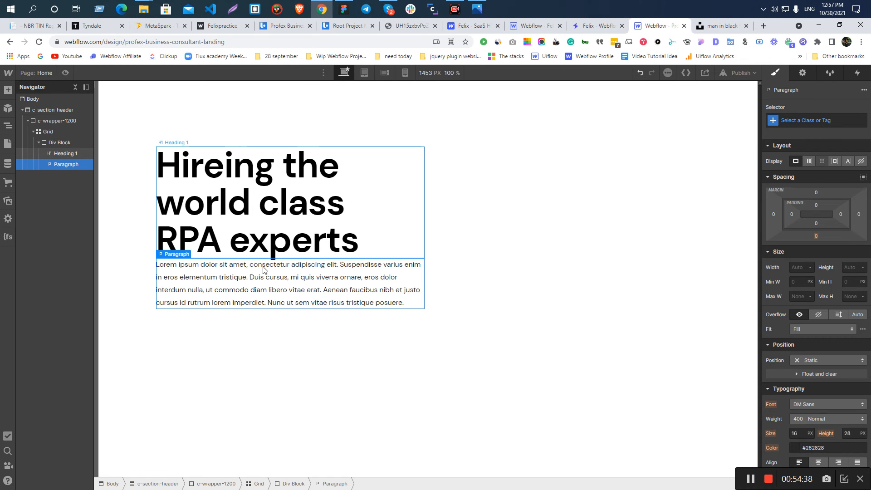
pyautogui.doubleClick(270, 275)
pyautogui.hotkey('ctrl', 'a')
pyautogui.hotkey('ctrl', 'v')
pyautogui.click(190, 328)
pyautogui.click(195, 274)
# - Add a second Div Block in the grid's empty second cell
pyautogui.hotkey('alt', 'Tab')
pyautogui.press('Escape')
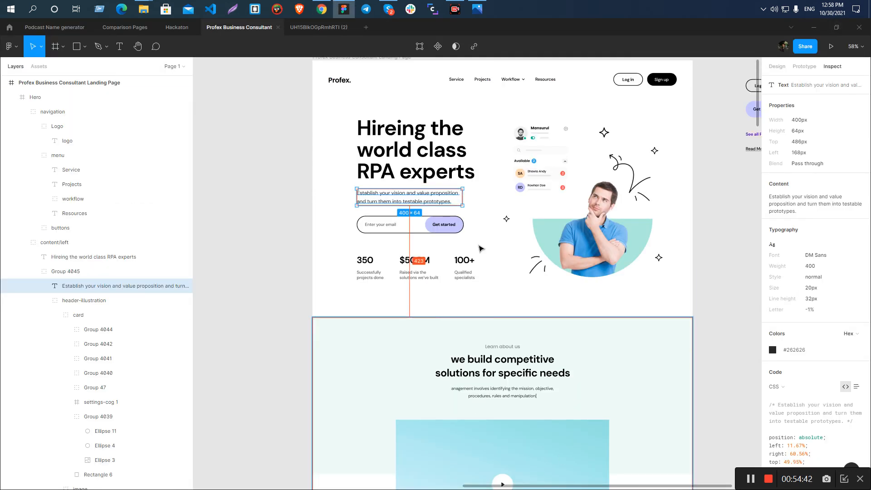
pyautogui.hotkey('alt', 'Tab')
pyautogui.click(475, 238)
pyautogui.hotkey('ctrl', 'e')
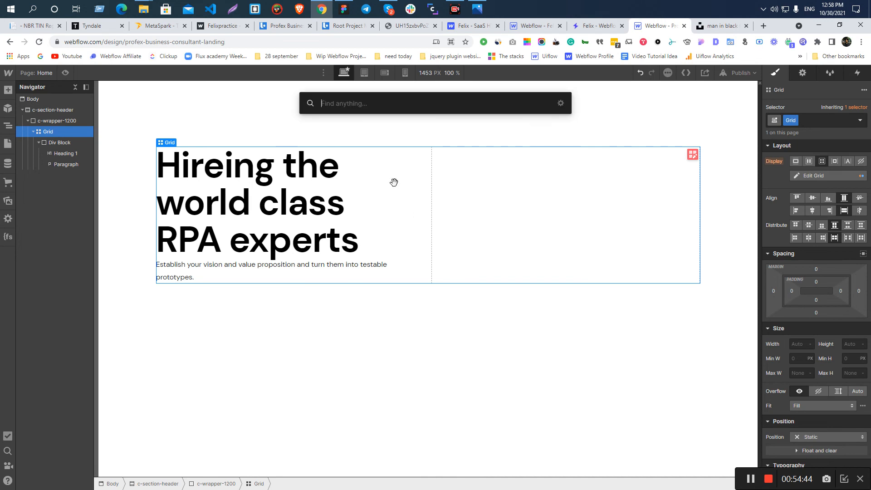
pyautogui.press('Return')
# - Add an Image to the second Div Block, using header-illustration.png from the assets
pyautogui.hotkey('ctrl', 'e')
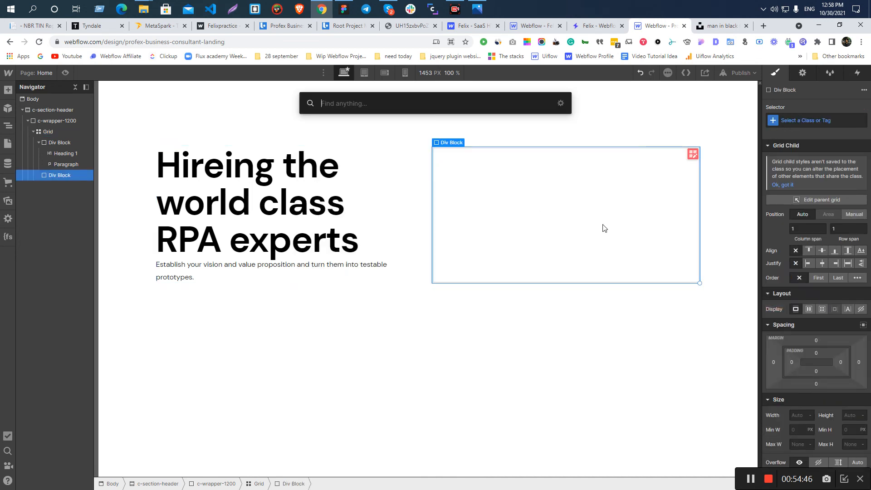
pyautogui.write('im')
pyautogui.click(352, 152)
pyautogui.click(487, 182)
pyautogui.click(47, 131)
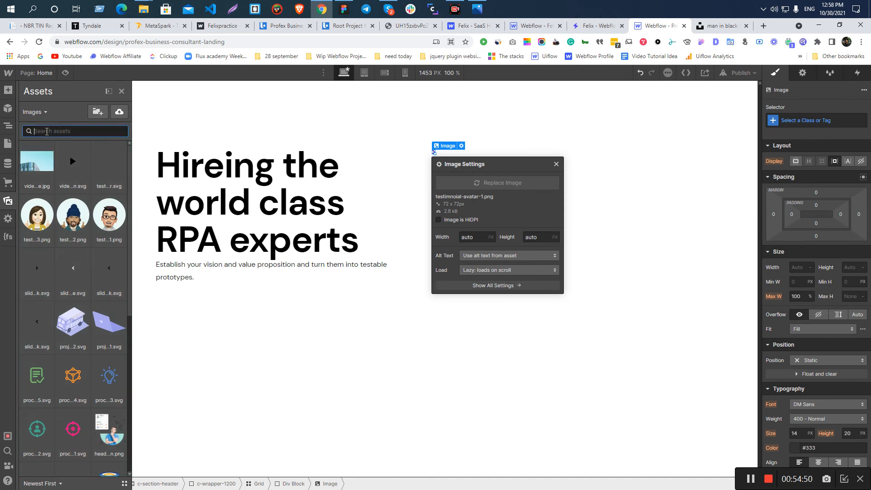
pyautogui.write('hea')
pyautogui.click(42, 169)
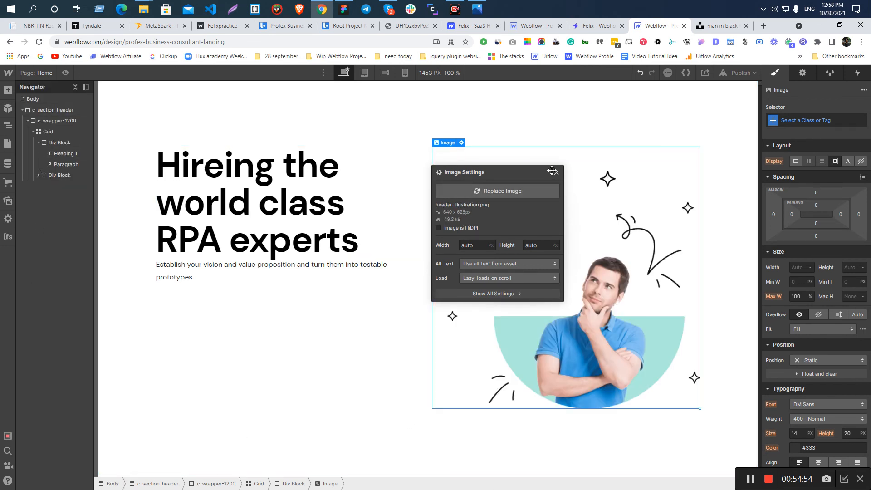
pyautogui.click(556, 173)
# - Vertically center the contents of the hero's Grid
pyautogui.click(398, 311)
pyautogui.click(40, 131)
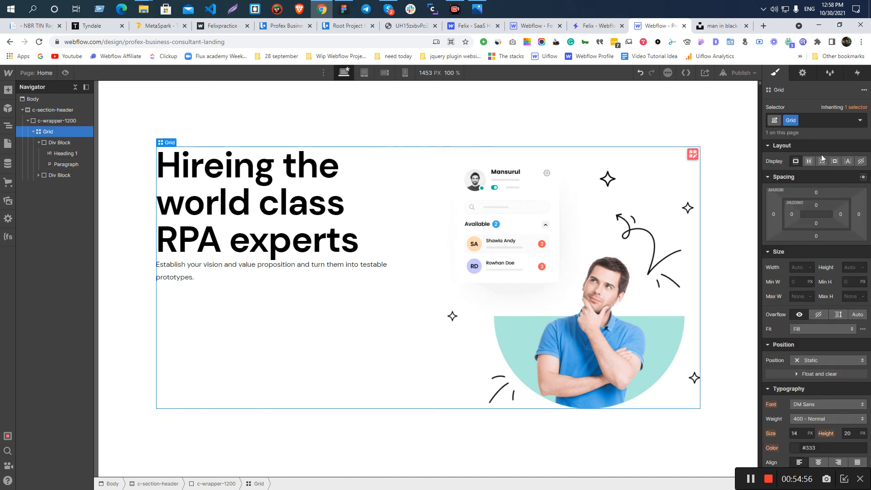
pyautogui.click(808, 198)
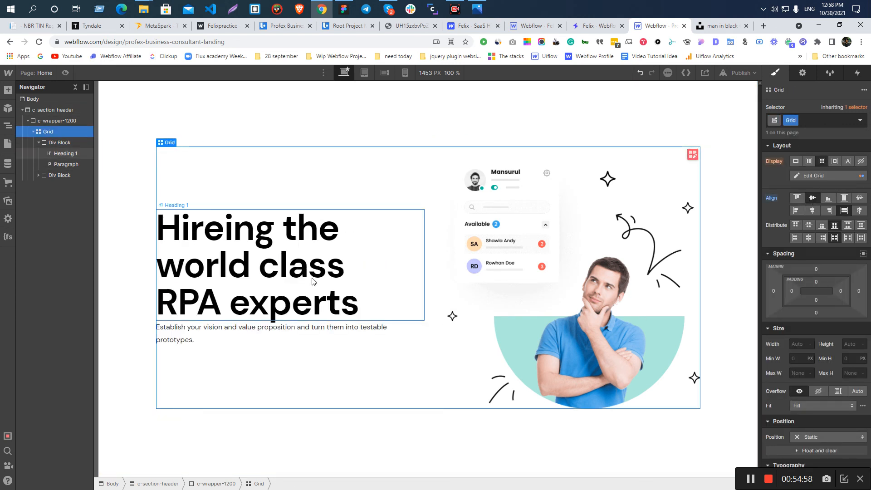
pyautogui.click(336, 111)
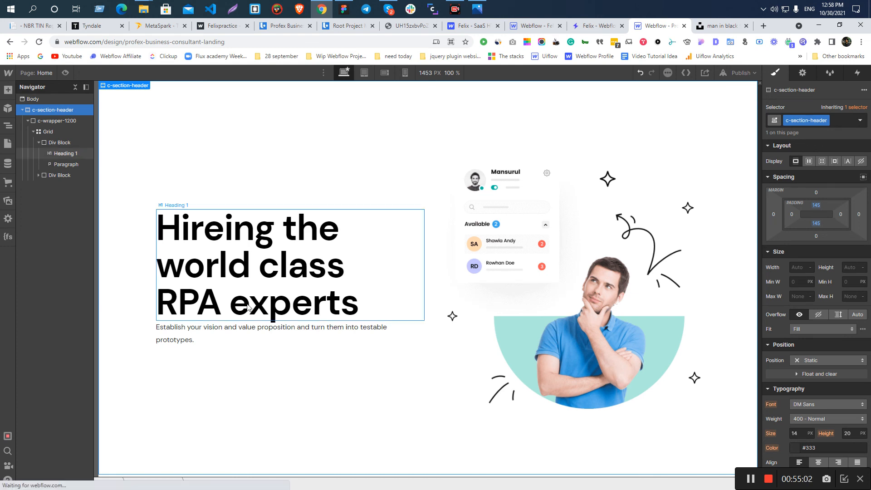
pyautogui.click(229, 339)
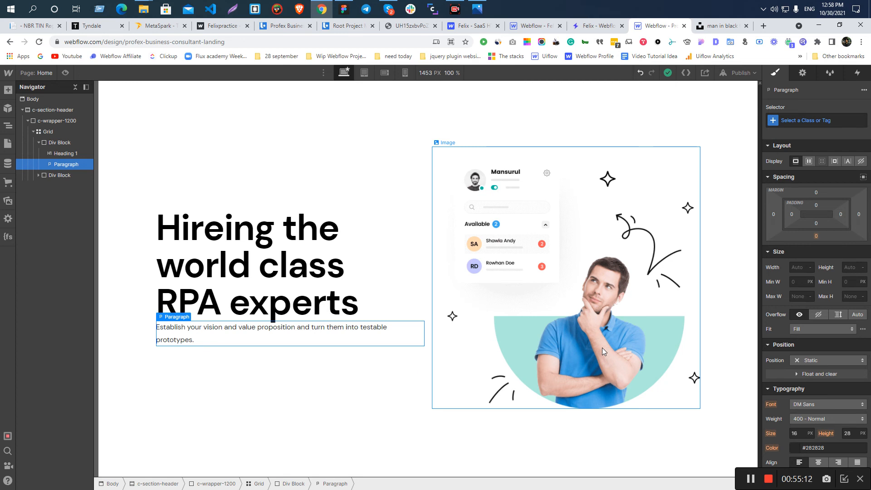
# - Add a Div Block around Heading 1 and give it the class c-header-title-wrap
pyautogui.click(315, 287)
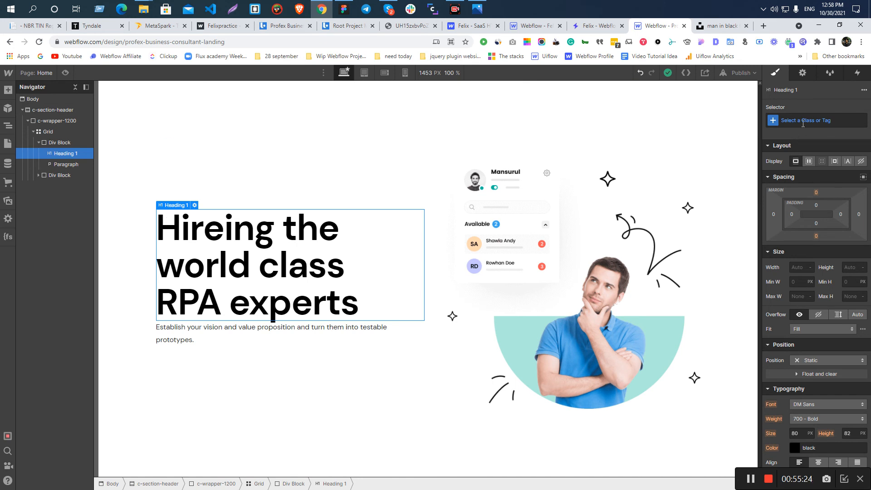
pyautogui.hotkey('ctrl', 'e')
pyautogui.click(340, 146)
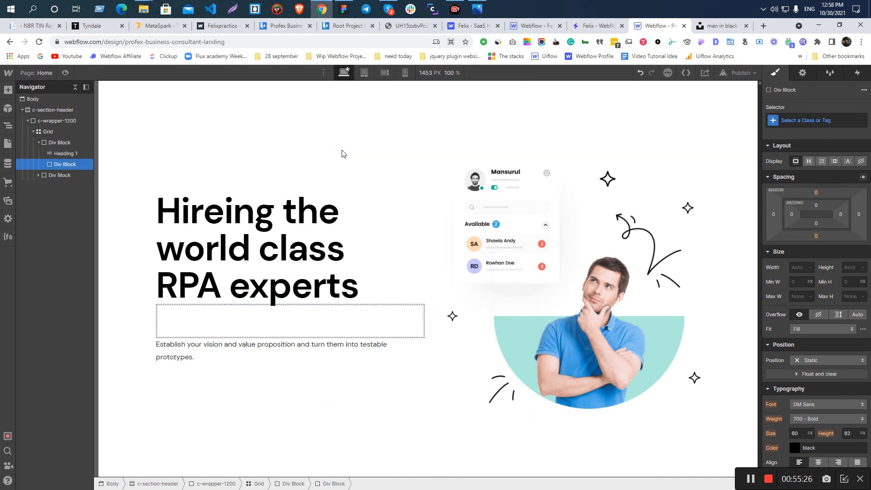
pyautogui.moveTo(63, 167)
pyautogui.mouseDown()
pyautogui.moveTo(61, 149)
pyautogui.moveTo(62, 164)
pyautogui.moveTo(71, 157)
pyautogui.mouseUp()
pyautogui.click(829, 118)
pyautogui.write('c-header-title-wrap')
pyautogui.press('Return')
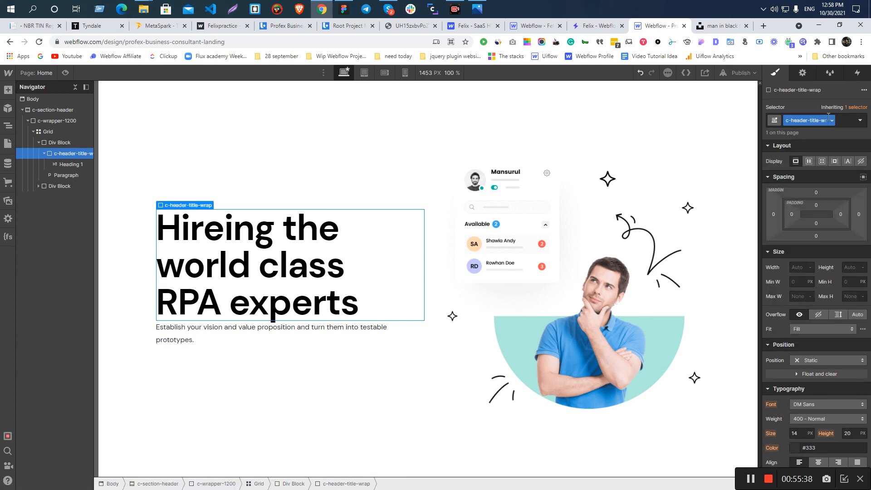
# - Set the bottom margin of c-header-title-wrap to 25 px and collapse it in the element tree
pyautogui.hotkey('alt', 'Tab')
pyautogui.hotkey('alt', 'Tab')
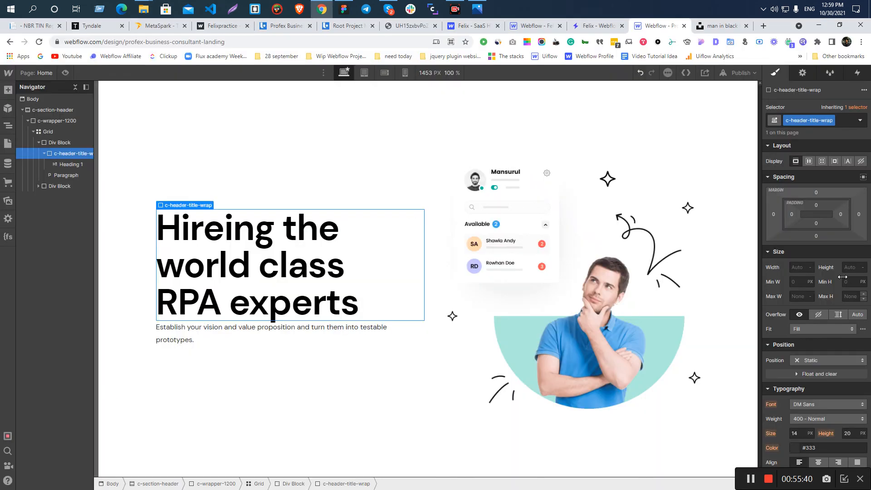
pyautogui.moveTo(815, 236); pyautogui.dragTo(815, 236)
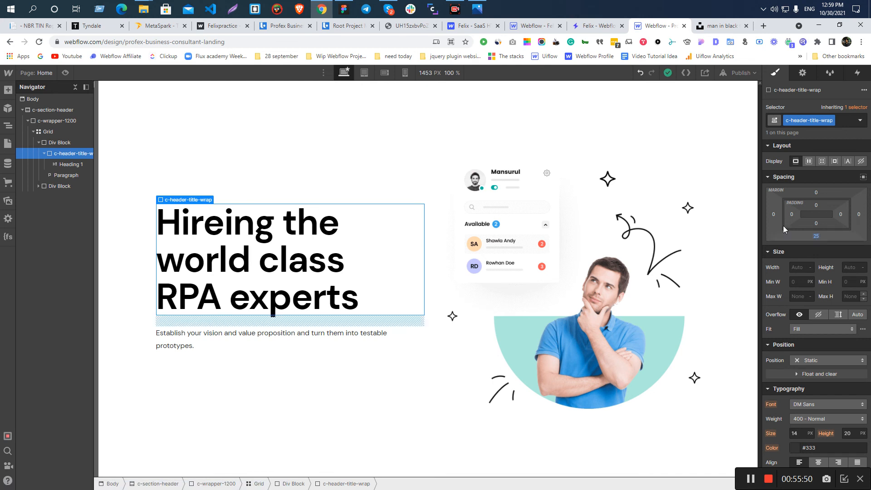
pyautogui.click(44, 154)
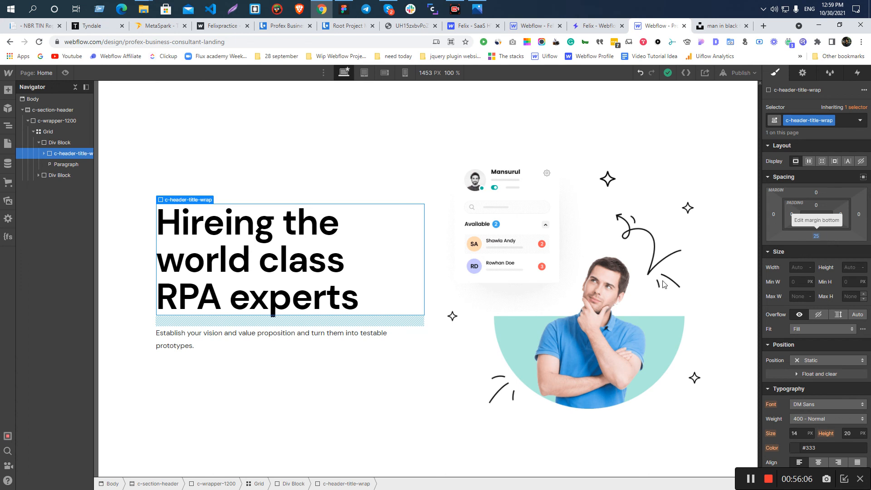
# - Add another Div Block in the hero's text column and nest the description Paragraph inside it
pyautogui.click(244, 343)
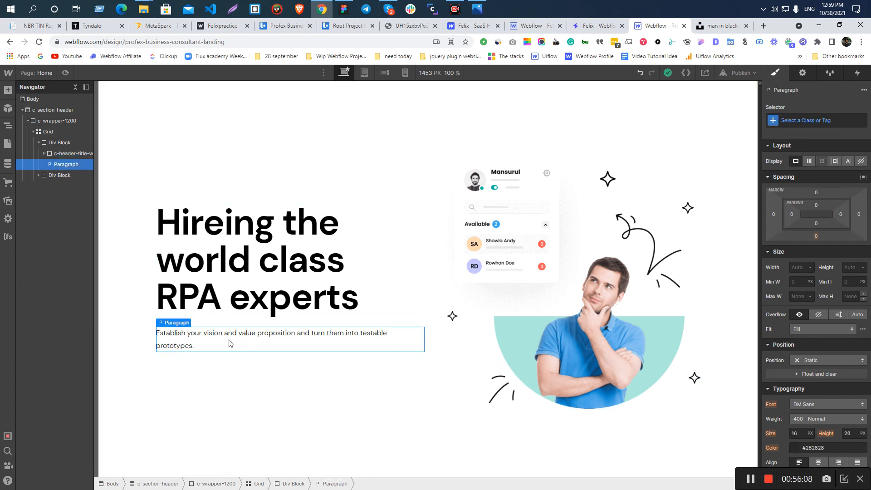
pyautogui.hotkey('ctrl', 'e')
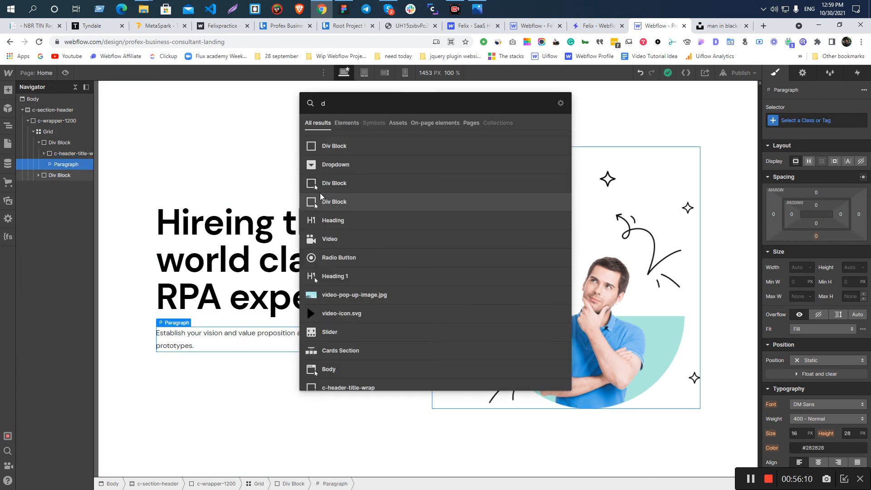
pyautogui.click(339, 149)
pyautogui.click(227, 314)
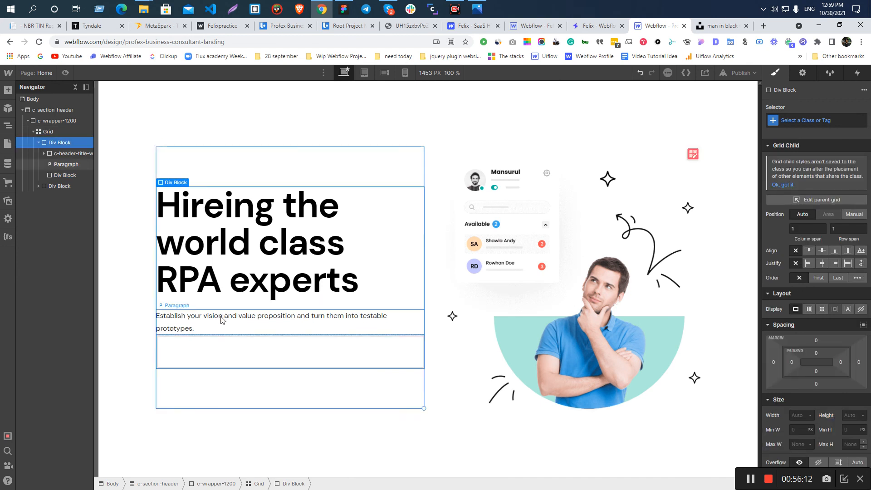
pyautogui.click(200, 338)
pyautogui.click(192, 329)
pyautogui.click(59, 176)
pyautogui.click(59, 164)
pyautogui.moveTo(59, 176)
pyautogui.mouseDown()
pyautogui.moveTo(61, 168)
pyautogui.moveTo(60, 176)
pyautogui.mouseUp()
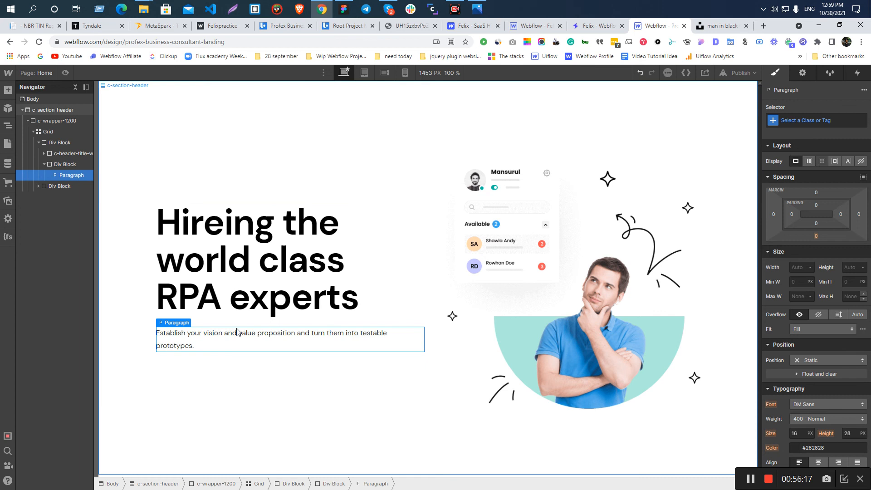
# - Create the class c-header-sub on the hero's description Paragraph
pyautogui.click(816, 123)
pyautogui.write('c-')
pyautogui.press('BackSpace')
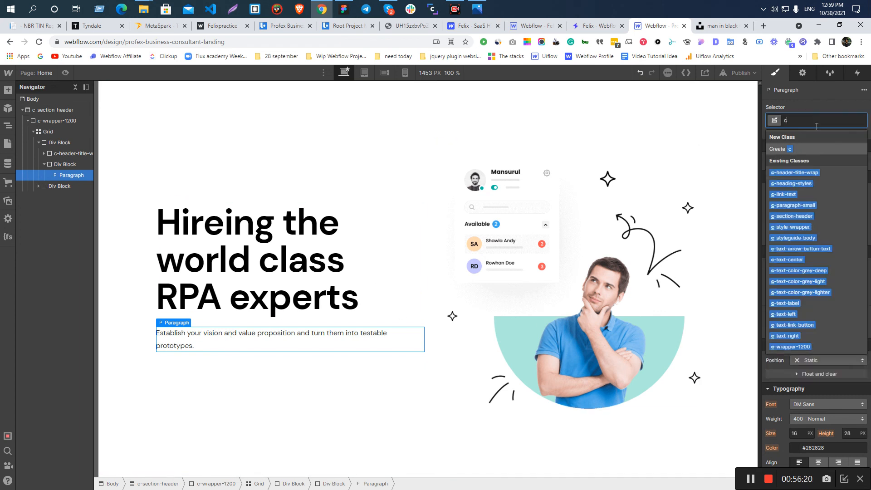
pyautogui.write('header-')
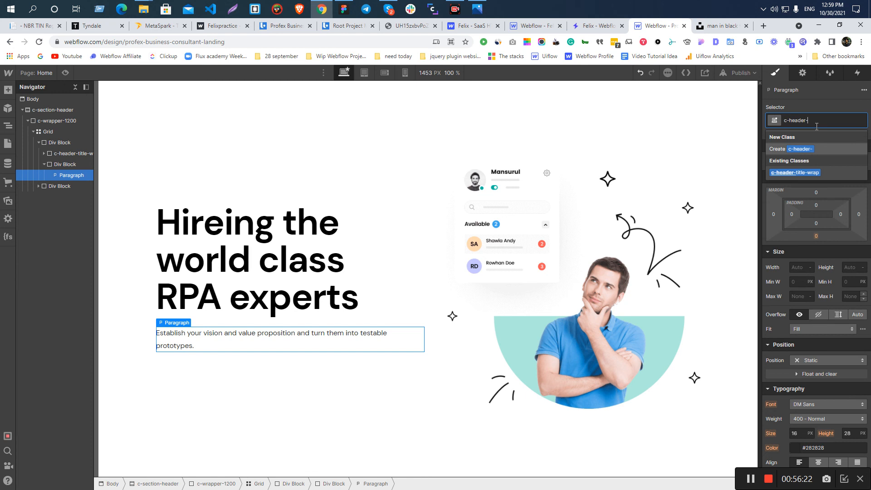
pyautogui.write('sub')
pyautogui.press('Return')
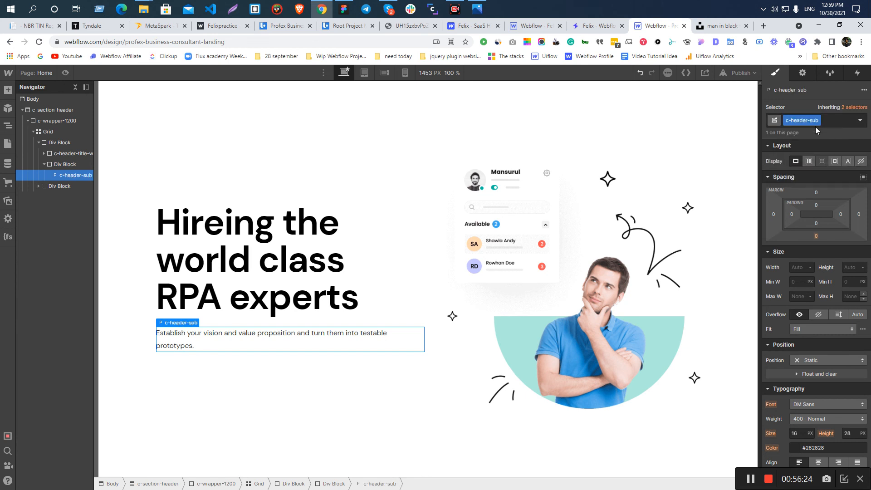
# - Check the description's width in Figma and set the maximum width of c-header-sub to 400 px in Webflow
pyautogui.hotkey('alt', 'Tab')
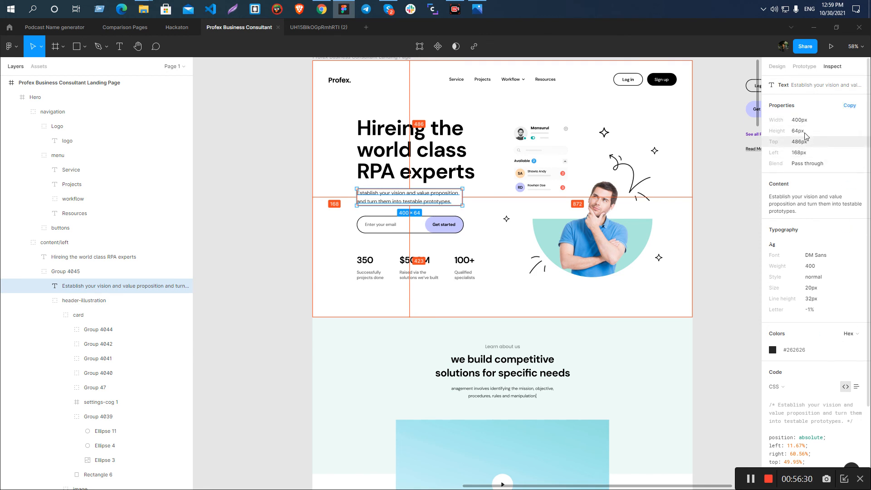
pyautogui.hotkey('alt', 'Tab')
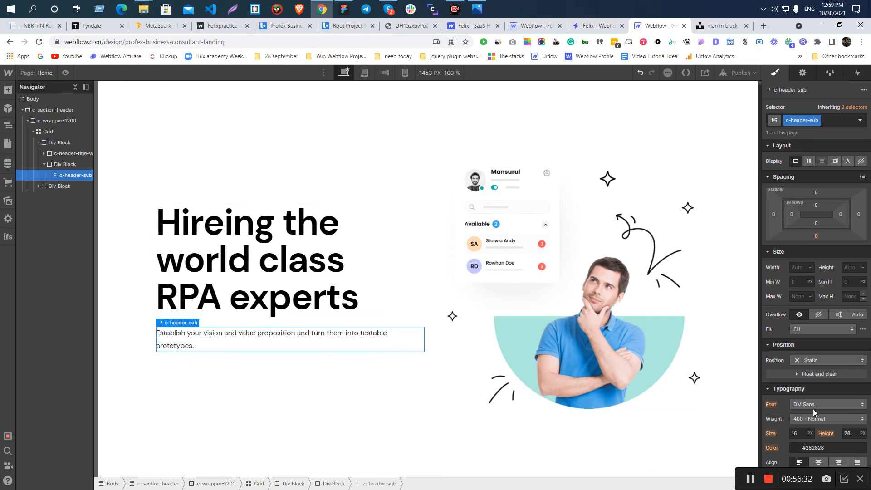
pyautogui.click(799, 296)
pyautogui.hotkey('ctrl', 'a')
pyautogui.write('400px')
pyautogui.press('Return')
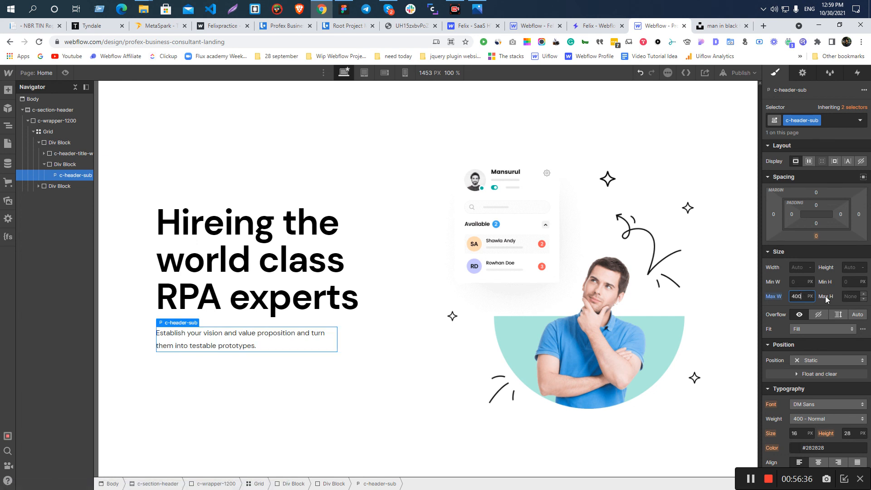
# - Remove the c-header-sub class from the description Paragraph
pyautogui.click(264, 291)
pyautogui.click(221, 341)
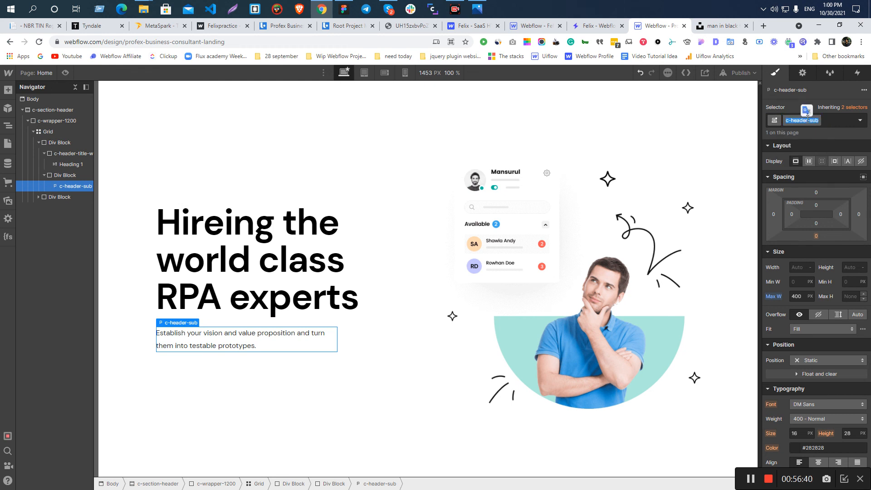
pyautogui.click(830, 117)
pyautogui.press('BackSpace')
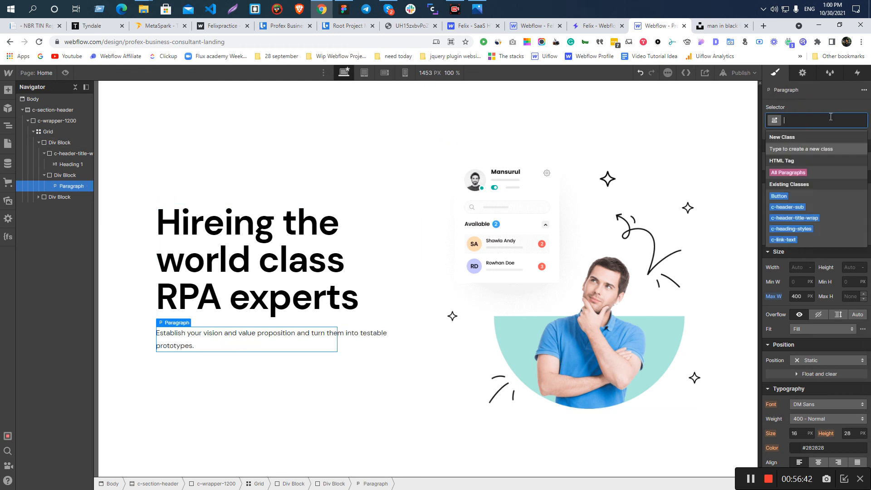
pyautogui.click(324, 303)
pyautogui.click(239, 348)
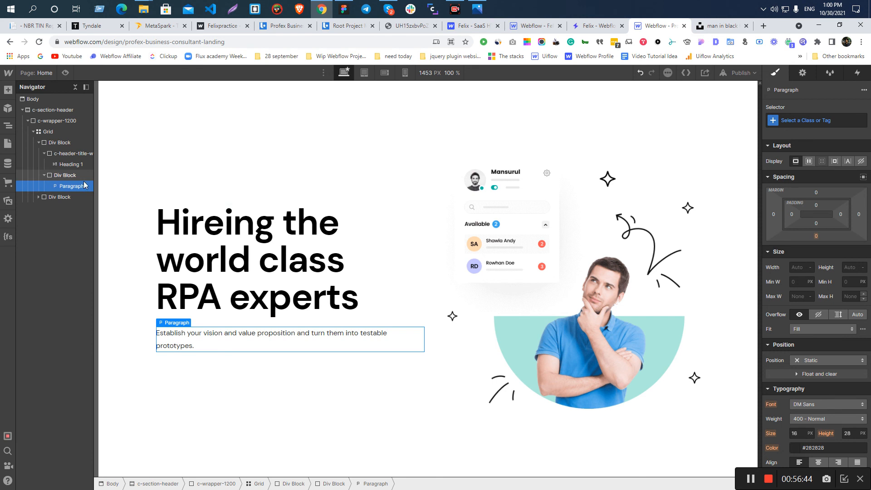
# - Try the new class c-header-sub-wrap on the Paragraph's parent Div Block, then undo it
pyautogui.click(68, 175)
pyautogui.click(809, 121)
pyautogui.write('c-header-sub')
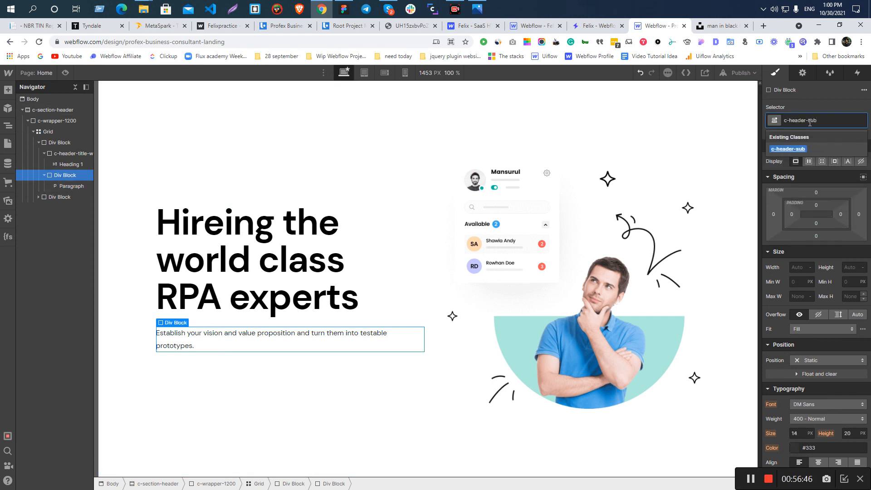
pyautogui.write('-wrap')
pyautogui.press('Return')
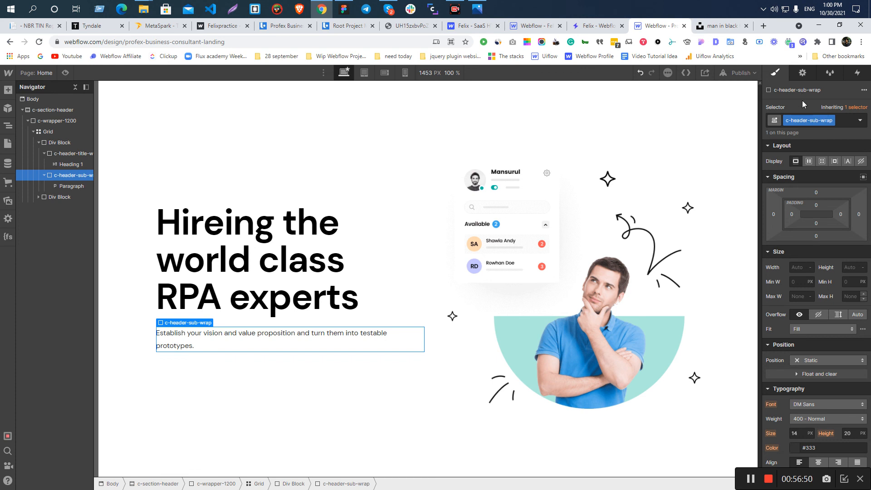
pyautogui.hotkey('ctrl', 'z')
# - Apply the existing c-header-sub class to the Paragraph's parent Div Block and rename the class to c-header-sub-wrap
pyautogui.click(805, 120)
pyautogui.write('c-header-sub')
pyautogui.click(793, 172)
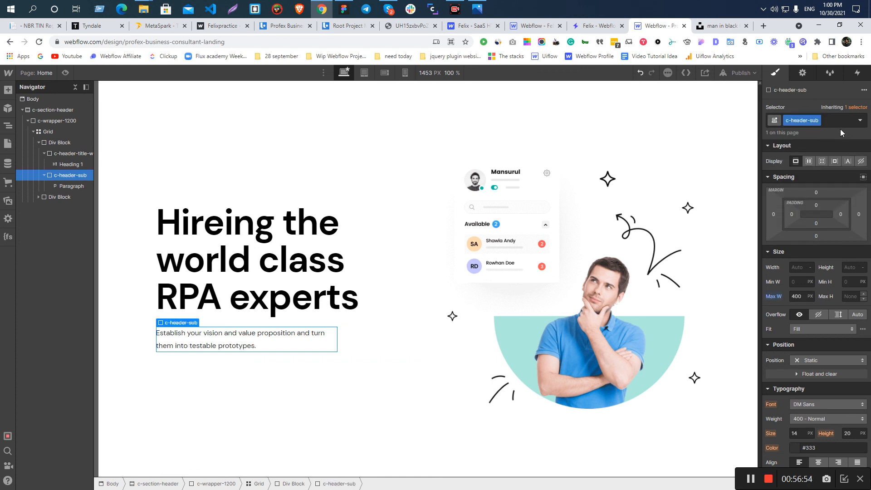
pyautogui.click(819, 119)
pyautogui.click(809, 141)
pyautogui.hotkey('ctrl', 'z')
pyautogui.doubleClick(809, 119)
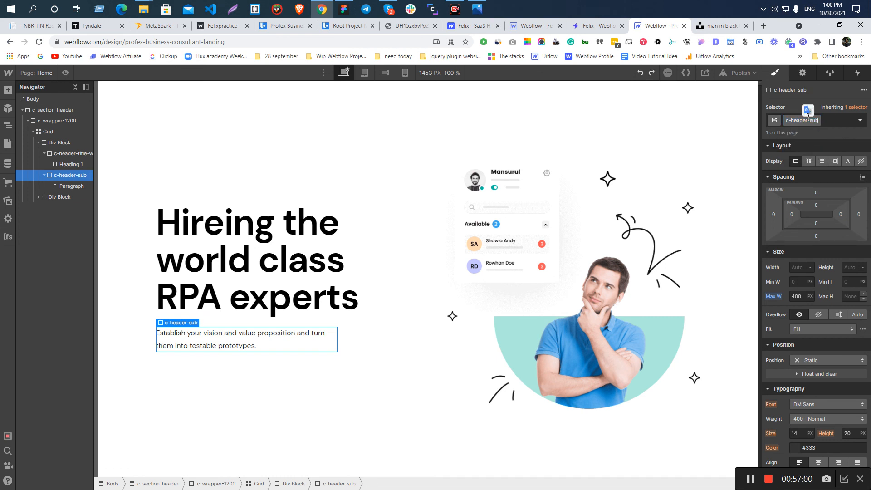
pyautogui.write('-wrap')
pyautogui.press('Return')
# - Compare the Hero frame in Figma with the heading and description wrappers built in Webflow
pyautogui.hotkey('alt', 'Tab')
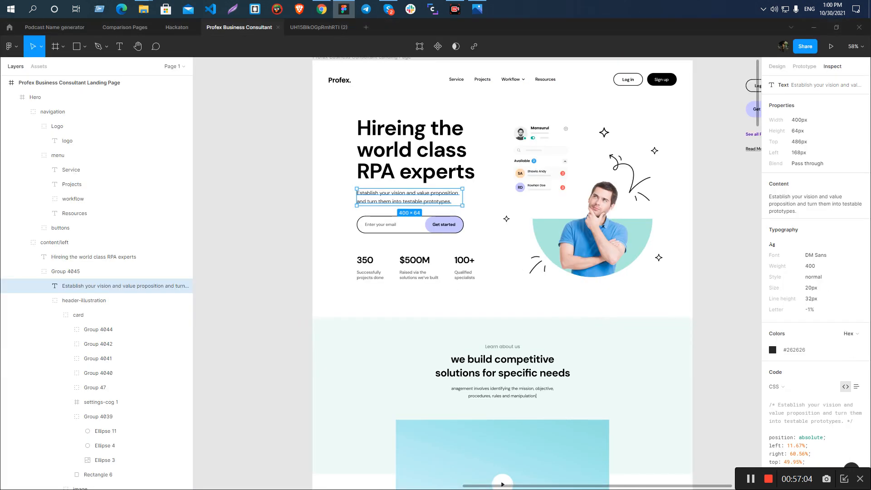
pyautogui.click(268, 255)
pyautogui.scroll(3, 315, 263)
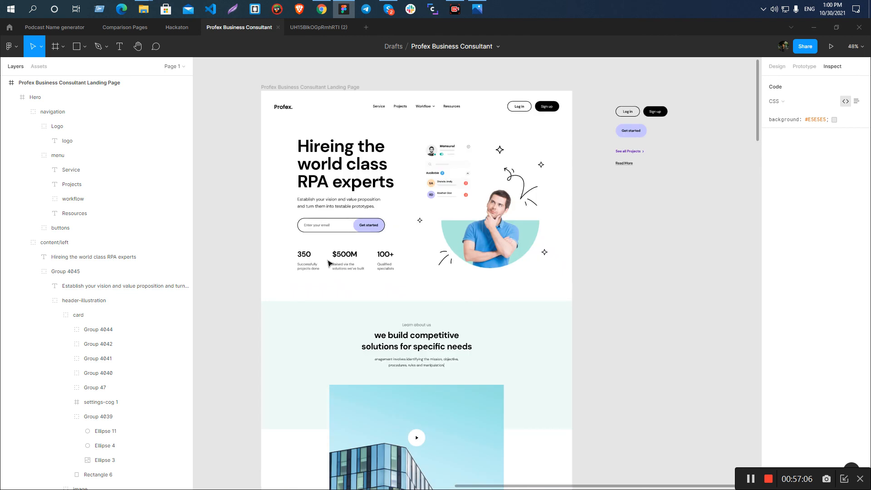
pyautogui.click(328, 263)
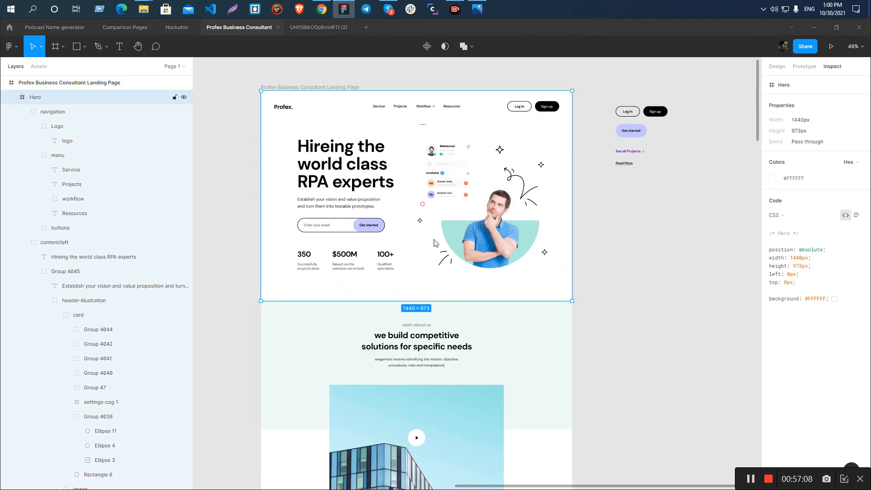
pyautogui.hotkey('alt', 'Tab')
pyautogui.click(397, 361)
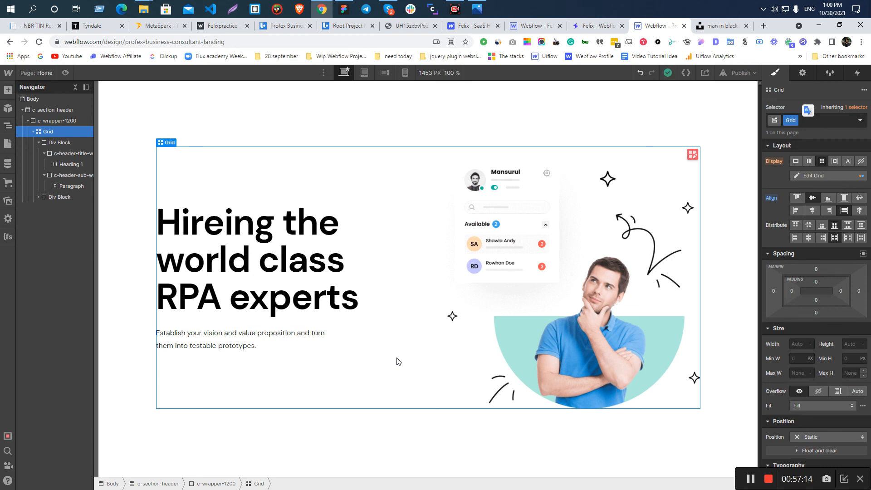
pyautogui.click(251, 255)
pyautogui.click(44, 154)
pyautogui.click(87, 164)
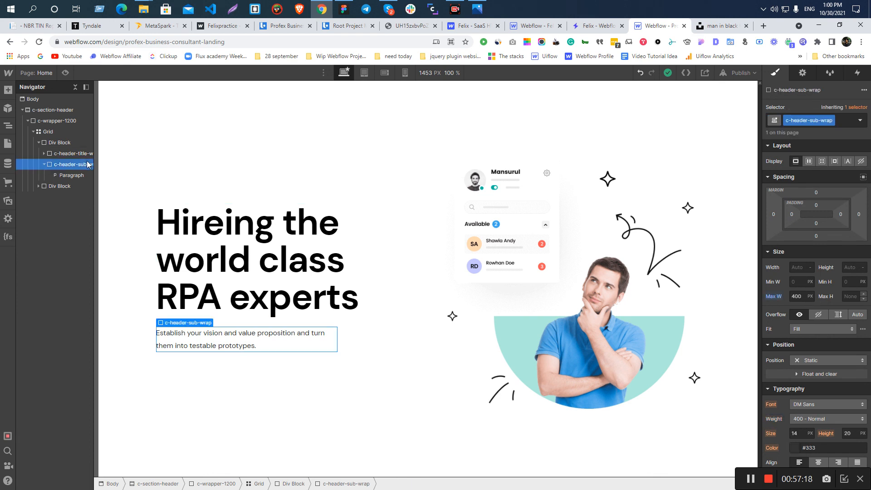
pyautogui.click(68, 175)
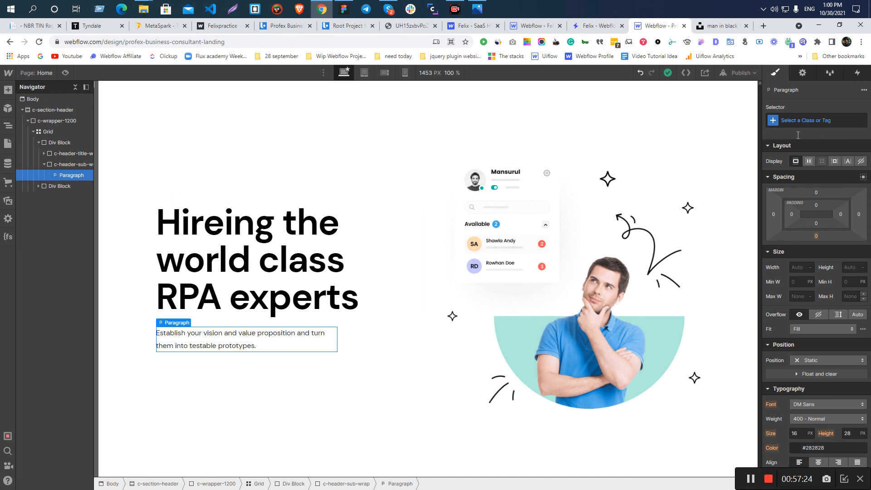
pyautogui.click(45, 166)
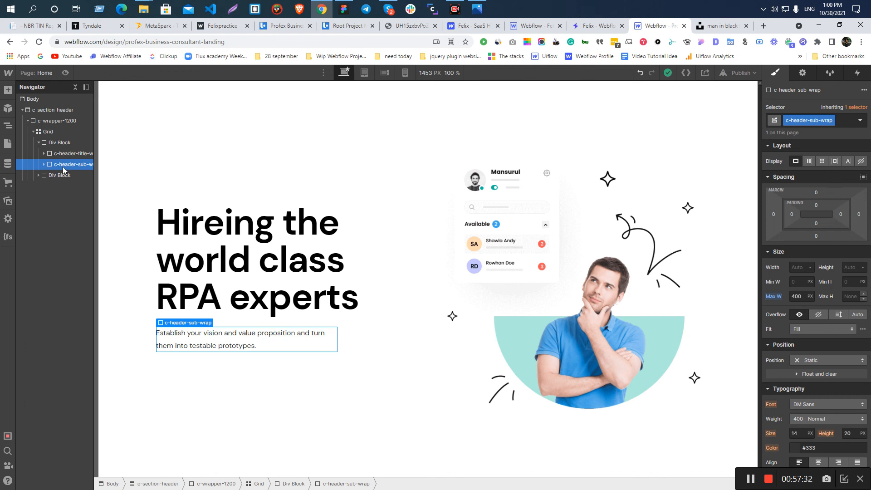
pyautogui.hotkey('alt', 'Tab')
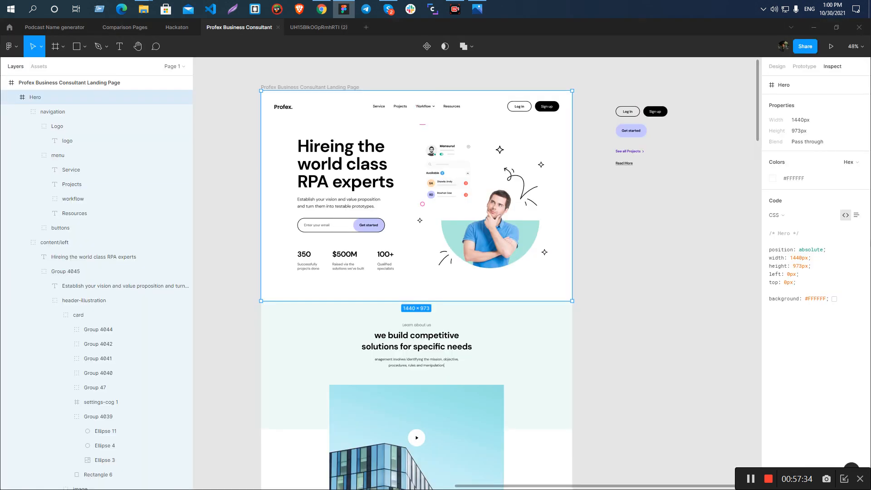
# - Clear the Hero frame selection in Figma and switch back to the Webflow Designer
pyautogui.click(217, 235)
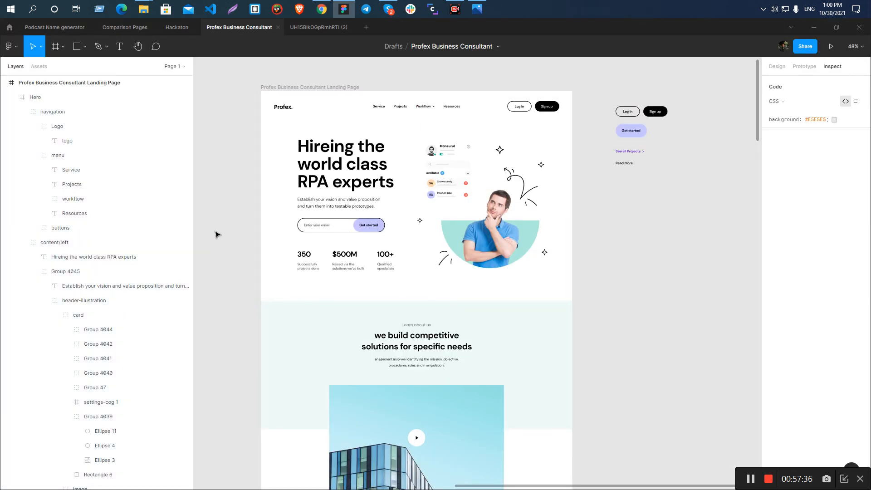
pyautogui.keyDown('ctrl'); pyautogui.click(363, 163); pyautogui.keyUp('ctrl')
pyautogui.hotkey('alt', 'Tab')
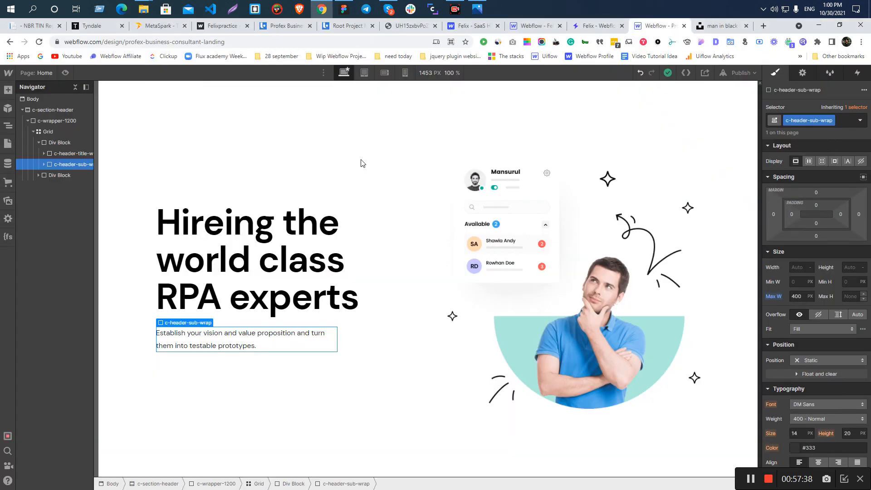
# - Try the existing c-text-color-grey-deep class on the hero Heading 1, then remove it
pyautogui.click(275, 252)
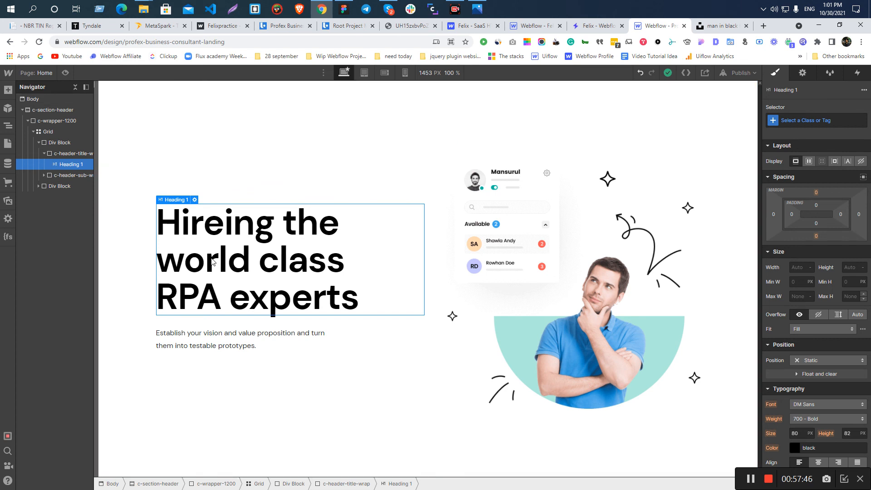
pyautogui.click(799, 120)
pyautogui.write('c-text')
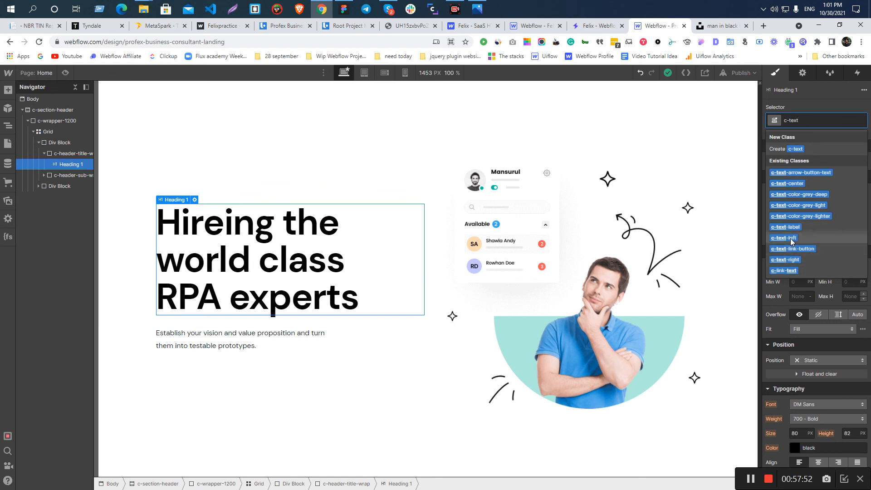
pyautogui.click(811, 195)
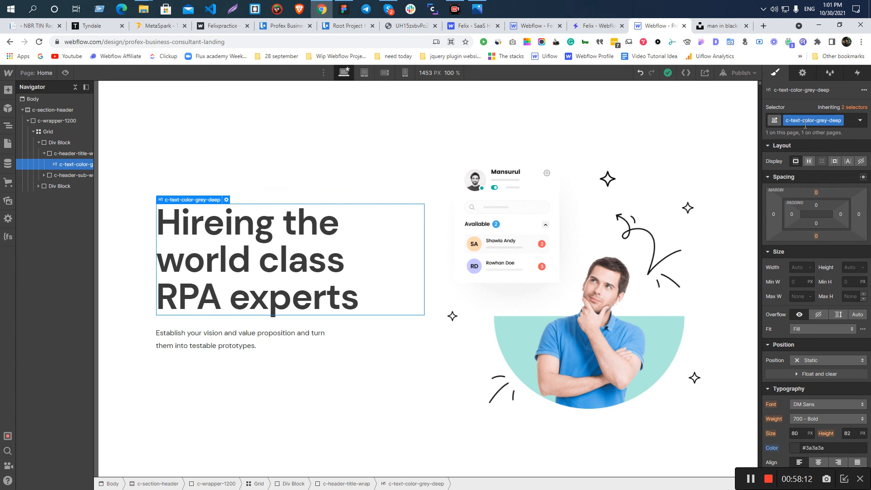
pyautogui.click(840, 120)
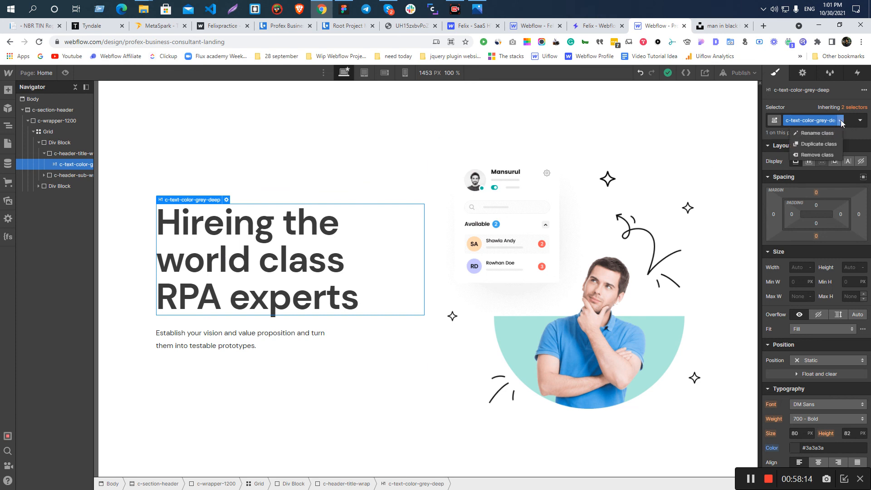
pyautogui.click(817, 154)
pyautogui.click(9, 143)
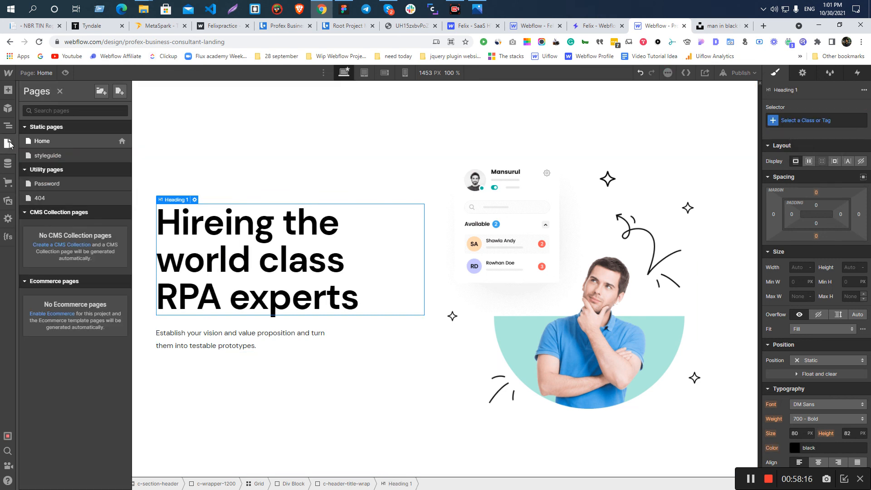
pyautogui.click(9, 144)
# - Review the existing classes matching c-text for the heading, then open the styleguide page at its button styles
pyautogui.click(804, 118)
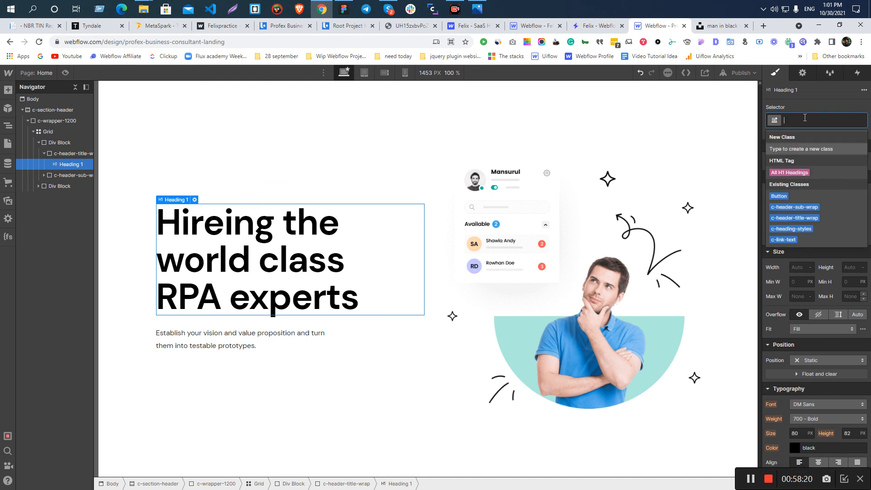
pyautogui.write('c-text')
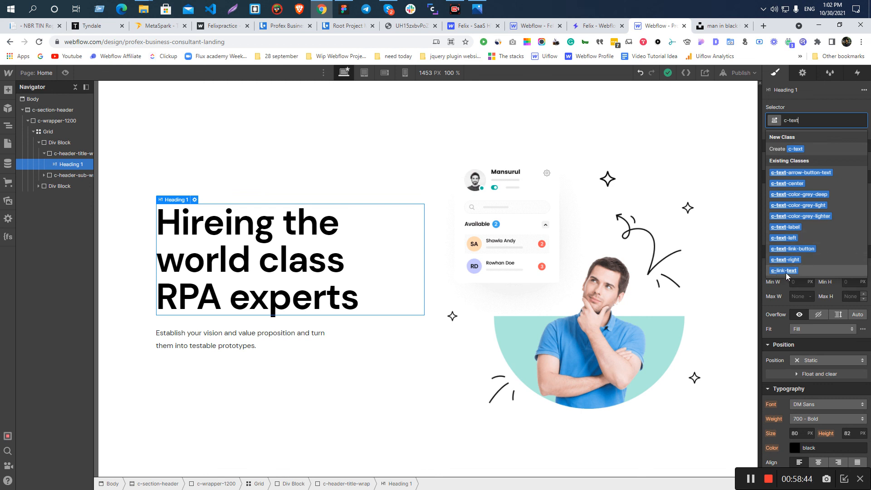
pyautogui.click(8, 143)
pyautogui.click(56, 157)
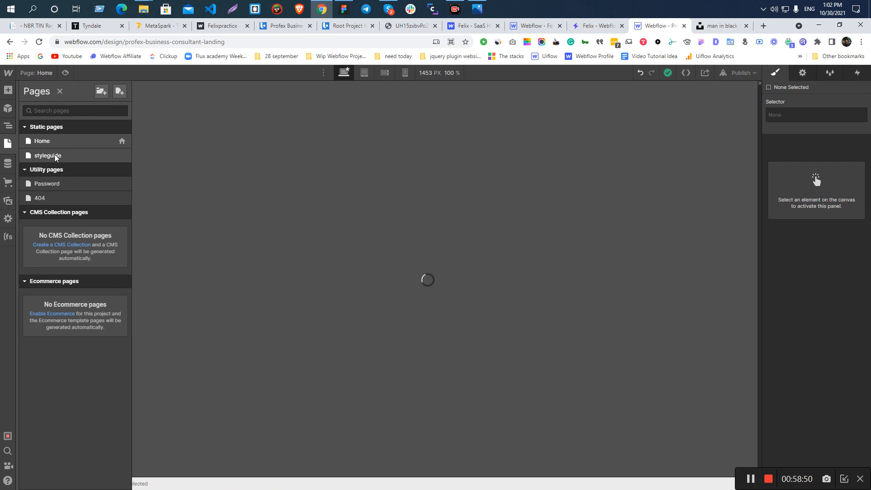
pyautogui.scroll(-15, 421, 228)
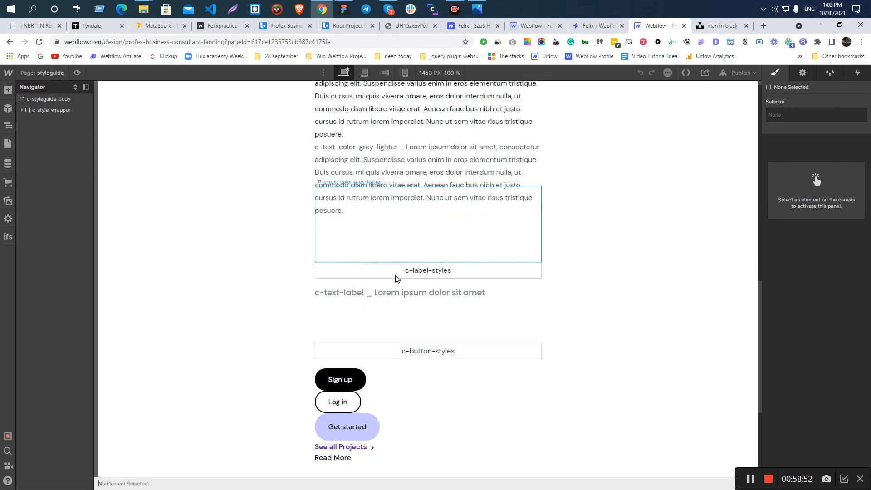
# - Rename the Read More link's class to c-text-link
pyautogui.click(334, 272)
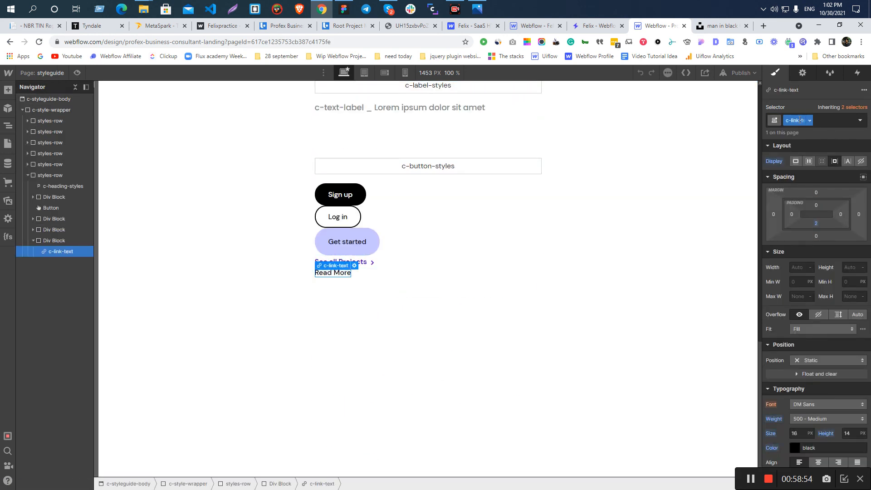
pyautogui.press('Right')
pyautogui.press('BackSpace')
pyautogui.press('BackSpace')
pyautogui.press('BackSpace')
pyautogui.press('BackSpace')
pyautogui.press('BackSpace')
pyautogui.press('BackSpace')
pyautogui.press('BackSpace')
pyautogui.press('BackSpace')
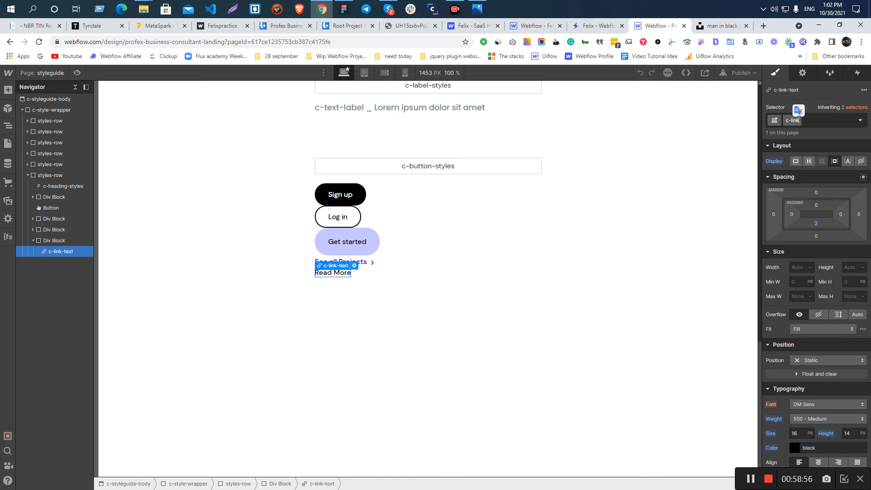
pyautogui.write('text')
pyautogui.press('BackSpace')
pyautogui.write('t-link')
pyautogui.press('Return')
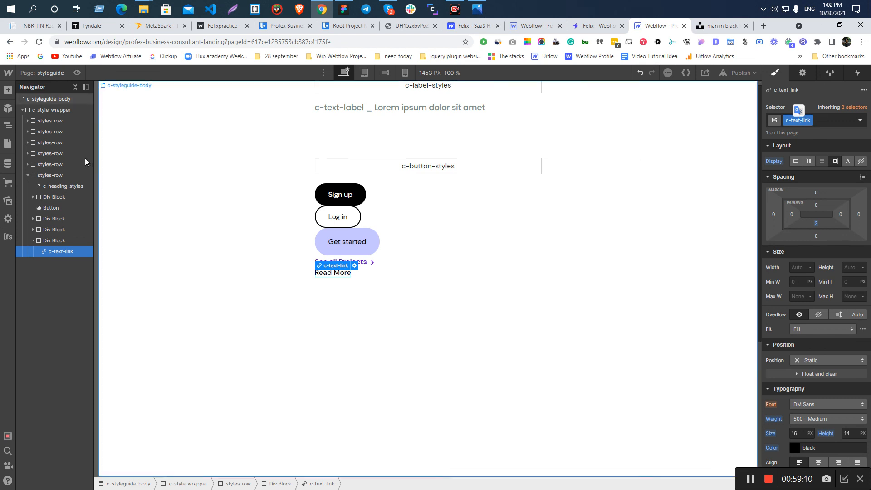
# - Return to the Home page and select the hero's description Paragraph
pyautogui.click(2, 144)
pyautogui.click(42, 141)
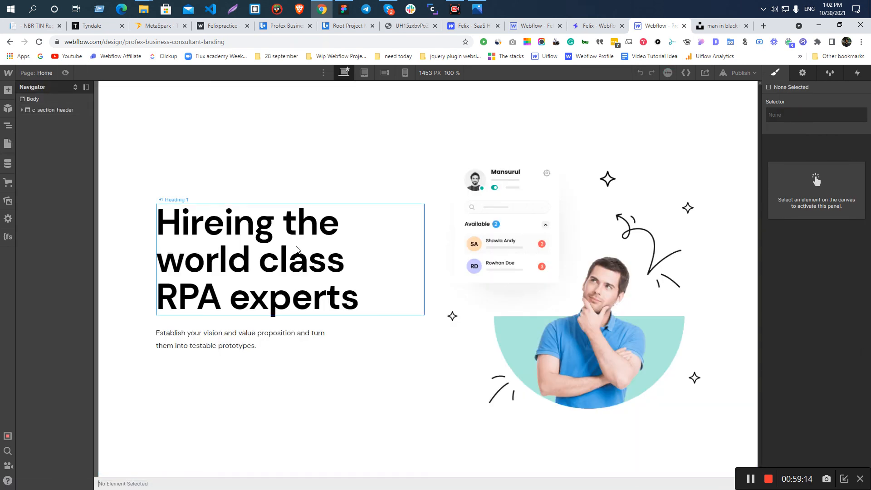
pyautogui.click(299, 249)
pyautogui.click(268, 337)
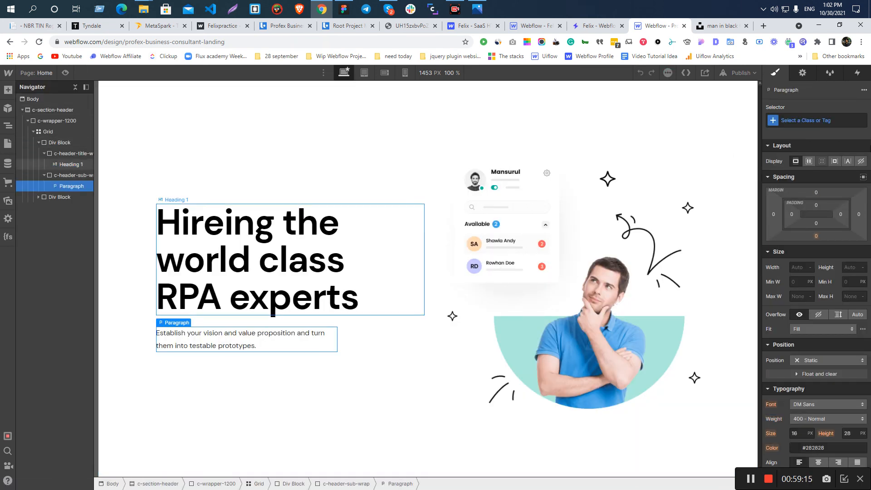
# - Try the existing c-text-center class on the description Paragraph, then remove it
pyautogui.click(790, 119)
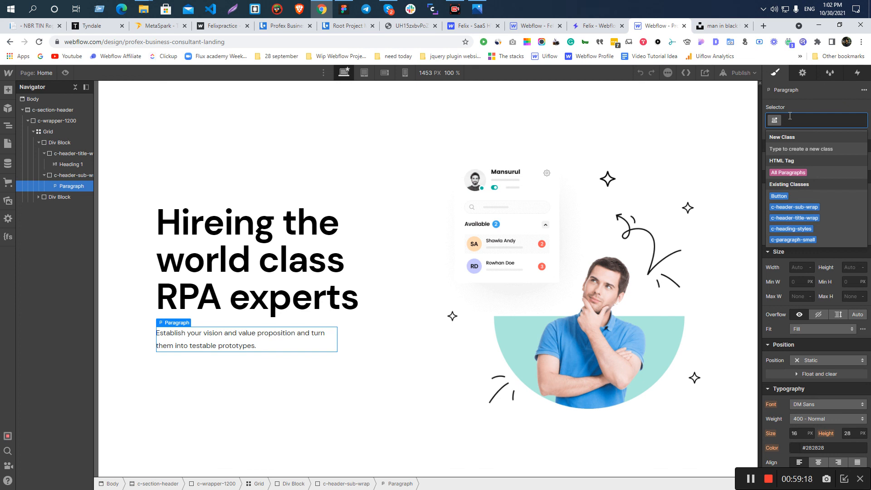
pyautogui.write('c-text')
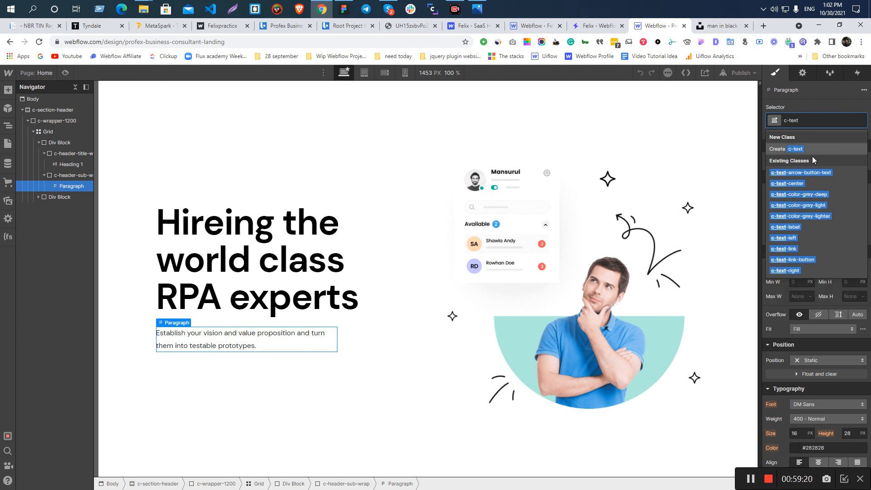
pyautogui.click(798, 183)
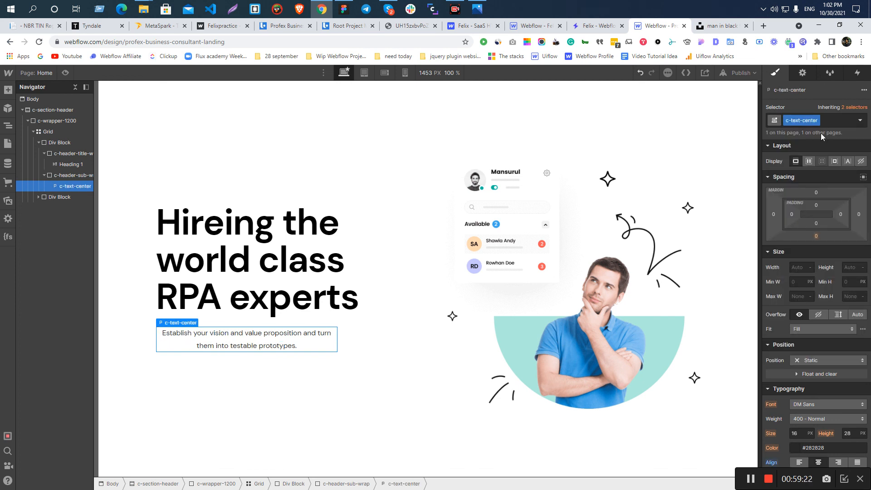
pyautogui.click(817, 120)
pyautogui.click(809, 155)
# - Apply c-text-right to the description Paragraph to rename that class to c-text-aligh-right, then remove it from the Paragraph
pyautogui.click(810, 120)
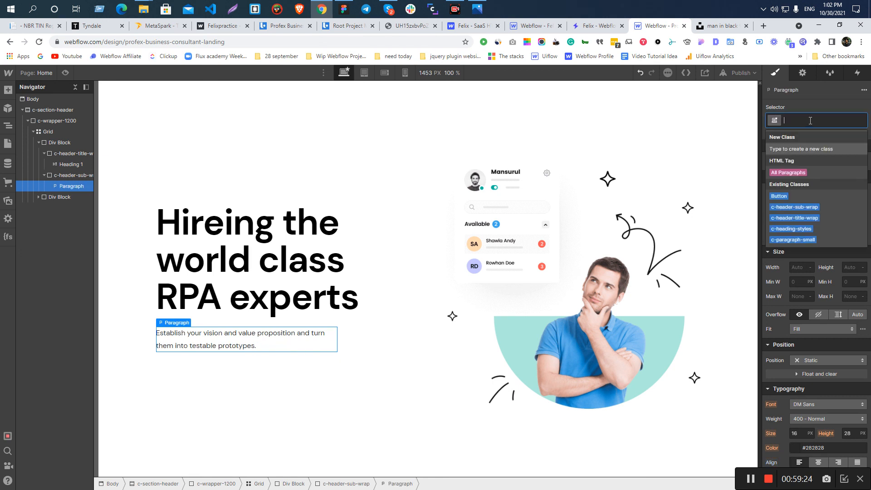
pyautogui.write('c-text')
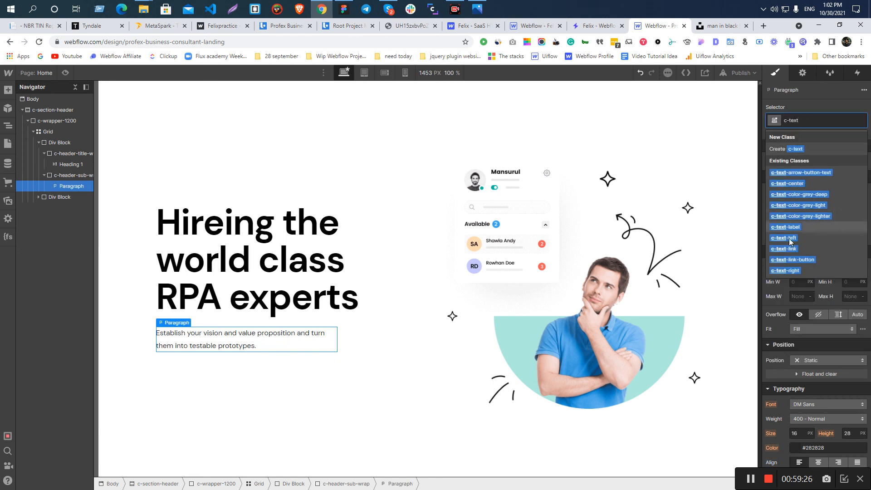
pyautogui.click(782, 268)
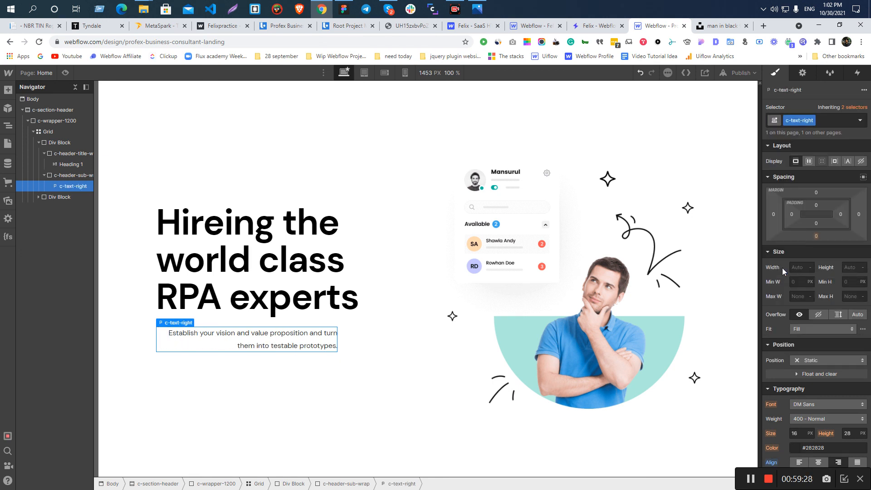
pyautogui.doubleClick(800, 120)
pyautogui.write('alighright')
pyautogui.click(813, 120)
pyautogui.write('-')
pyautogui.press('Return')
pyautogui.click(848, 119)
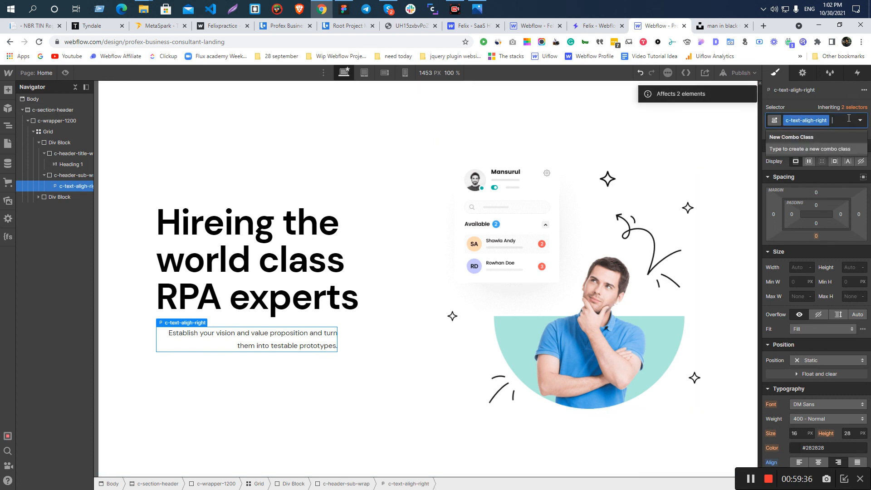
pyautogui.press('BackSpace')
# - Apply c-text-center to the description Paragraph to rename that class to c-text-align-center, then remove it from the Paragraph
pyautogui.write('c-text')
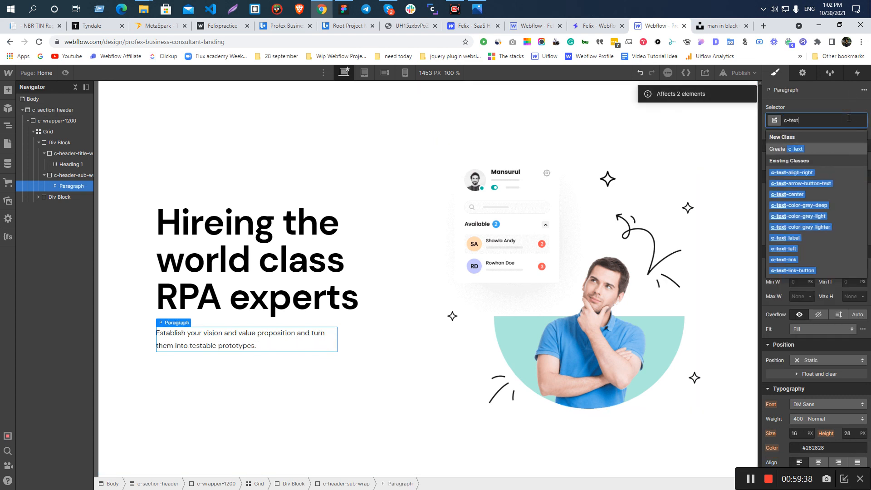
pyautogui.press('Down')
pyautogui.press('Down')
pyautogui.press('Down')
pyautogui.press('Return')
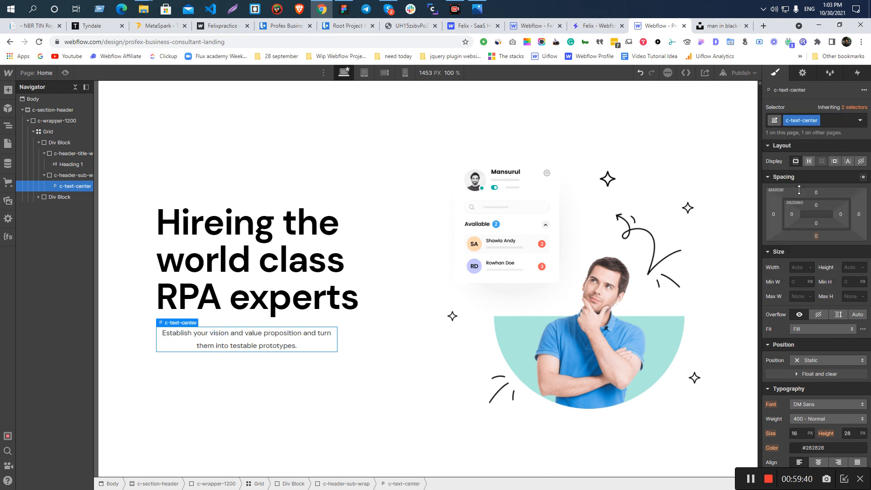
pyautogui.doubleClick(798, 120)
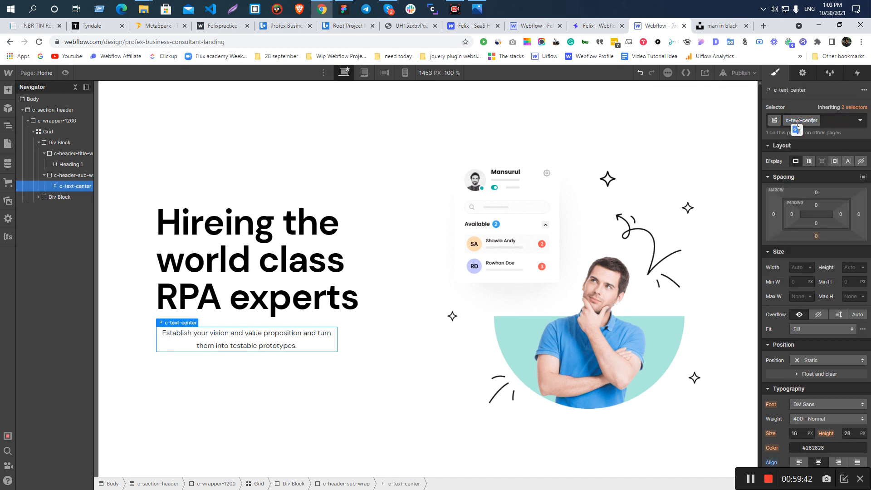
pyautogui.write('aligh')
pyautogui.press('BackSpace')
pyautogui.write('n-')
pyautogui.press('Return')
pyautogui.click(831, 121)
pyautogui.click(812, 154)
# - Apply c-text-left to the description Paragraph to rename that class to c-text-align-left, then remove it from the Paragraph
pyautogui.write('c-text')
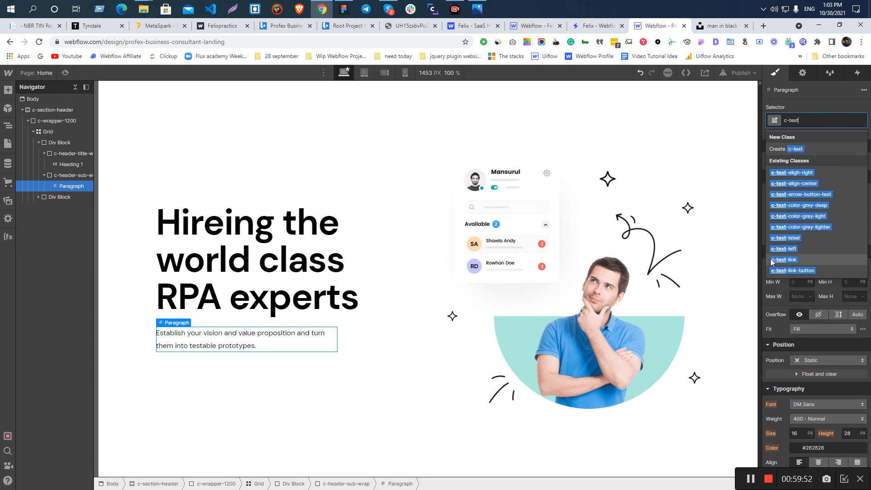
pyautogui.click(778, 248)
pyautogui.doubleClick(795, 120)
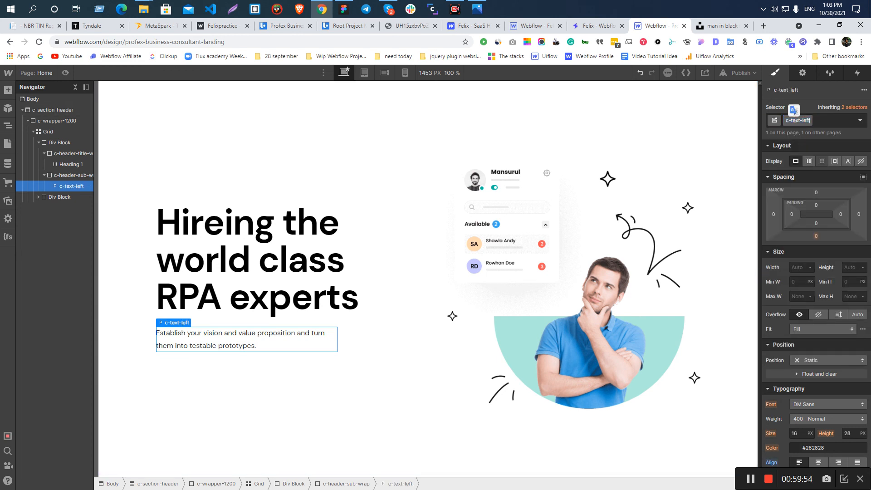
pyautogui.write('aligh')
pyautogui.press('BackSpace')
pyautogui.write('n-')
pyautogui.press('Return')
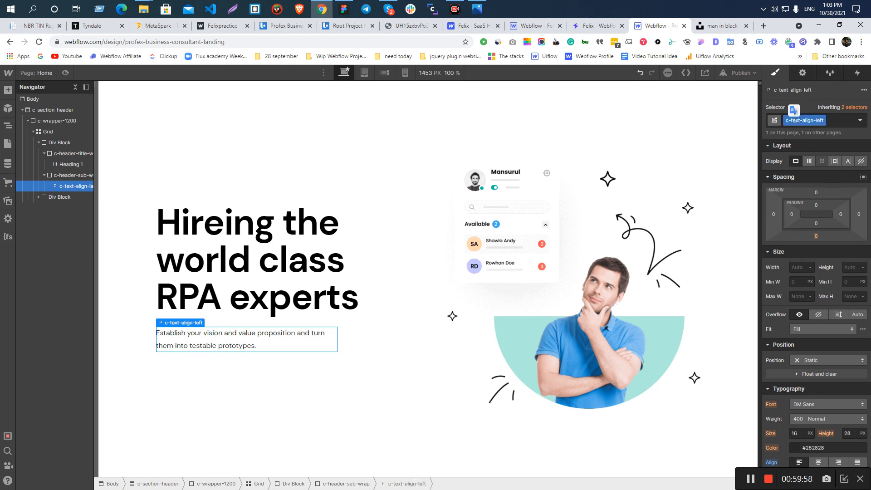
pyautogui.click(836, 122)
pyautogui.press('BackSpace')
pyautogui.click(183, 264)
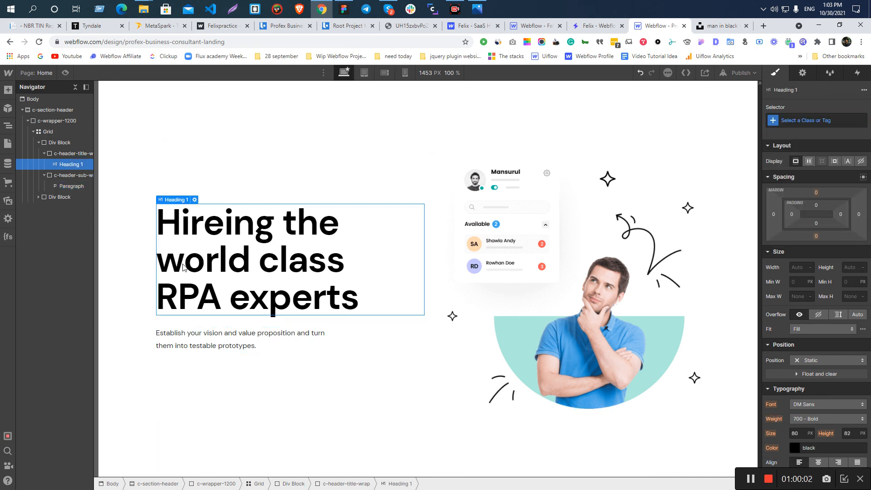
pyautogui.click(217, 105)
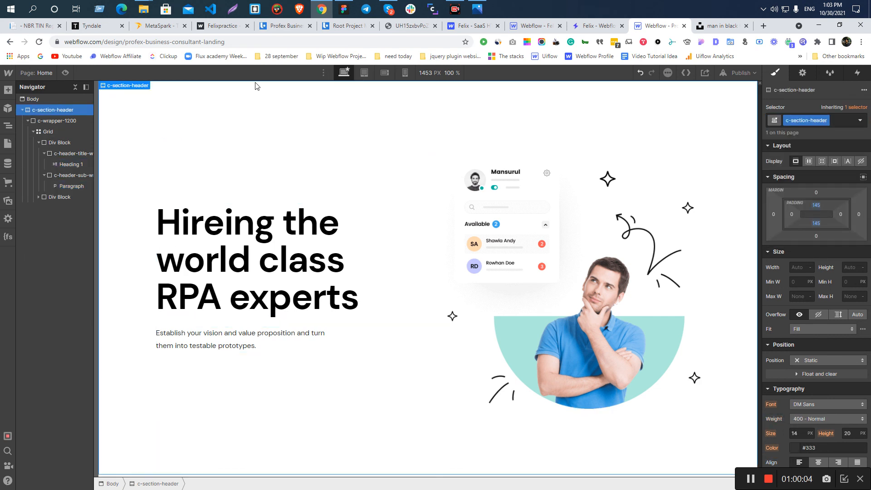
pyautogui.click(319, 270)
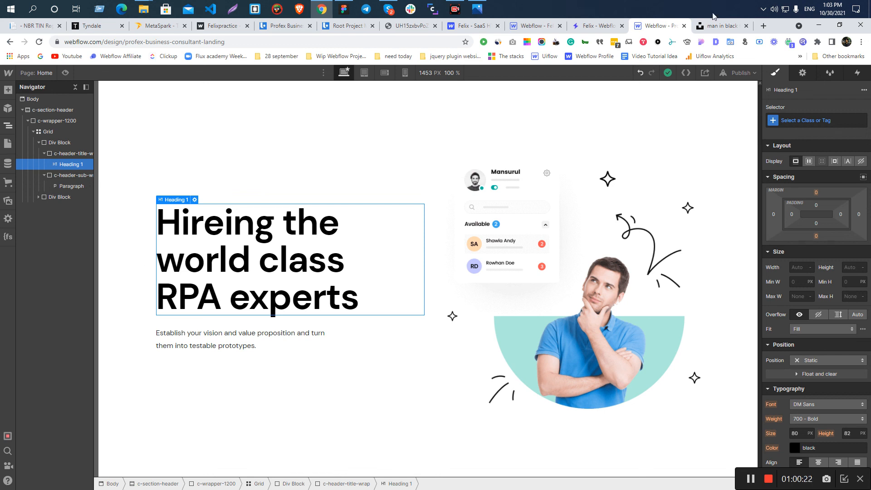
pyautogui.click(234, 110)
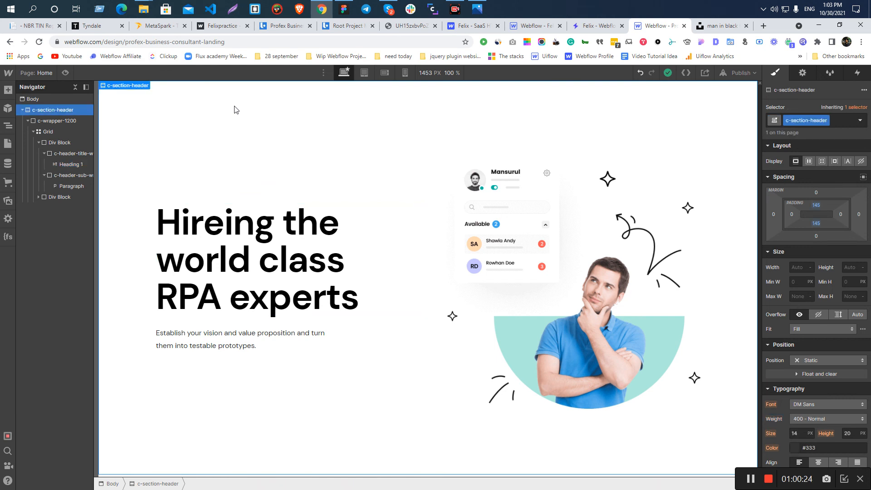